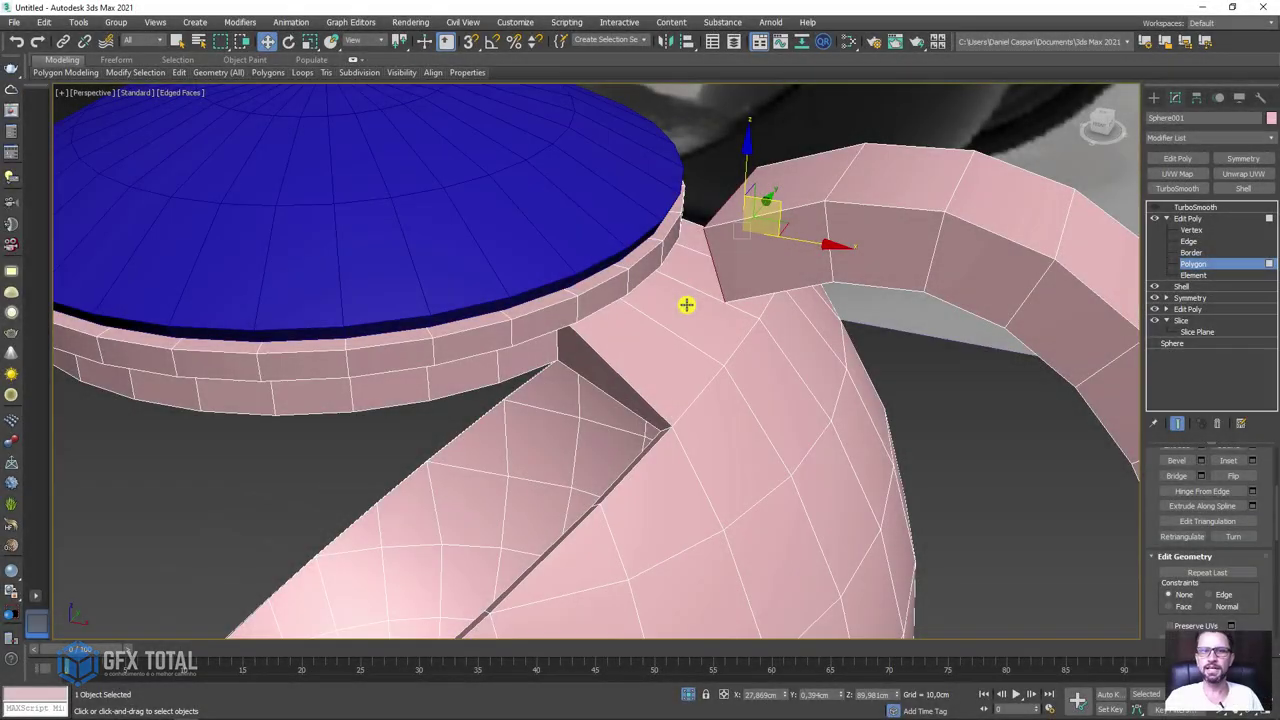
Select the faces where the handle meets the rim.
click(693, 293)
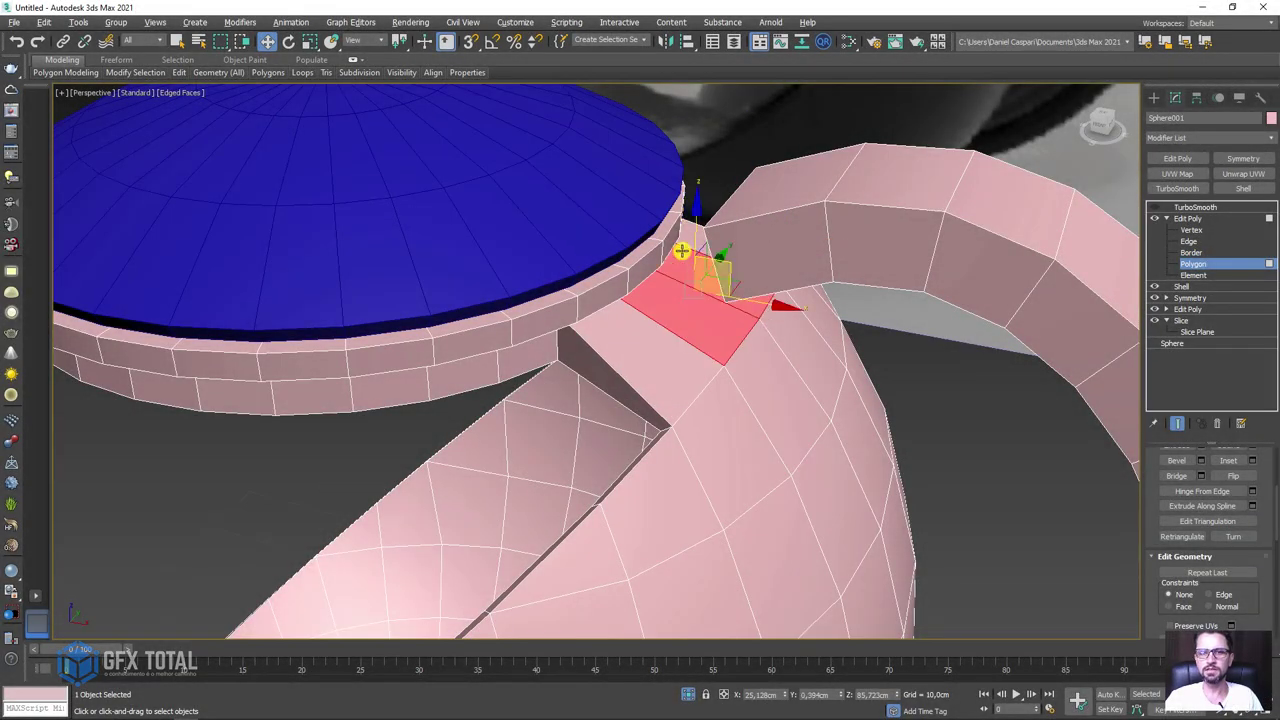
alt+middle_drag(686, 273, 656, 281)
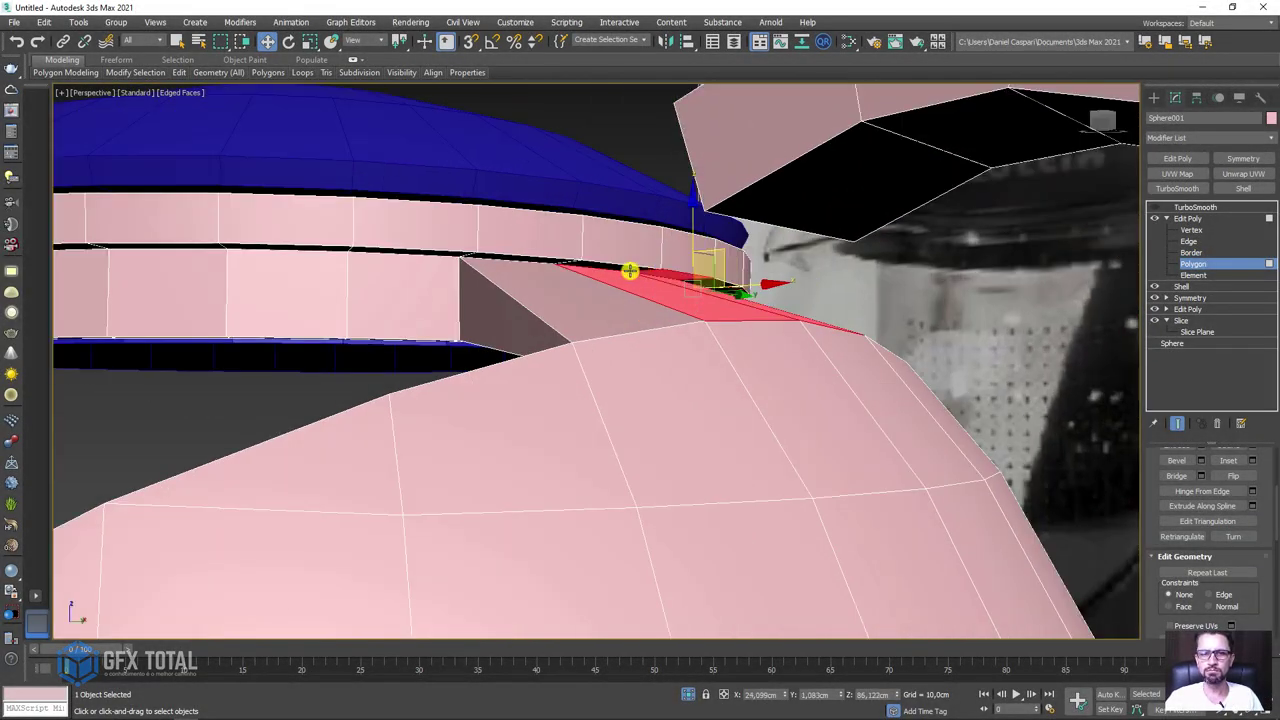
ctrl+click(655, 250)
scroll(710, 262, down, 10)
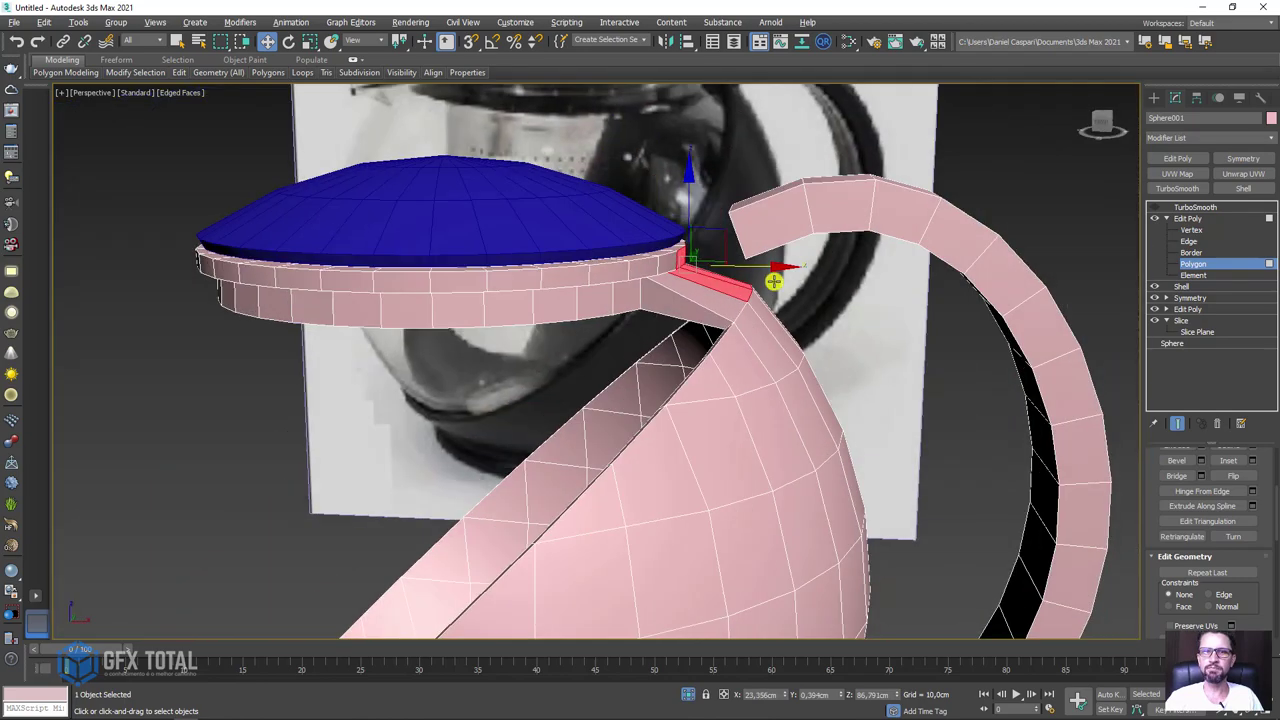
Select a handle edge and extend it to its full edge ring with Ring.
click(1189, 241)
scroll(856, 217, up, 5)
alt+middle_drag(856, 217, 797, 323)
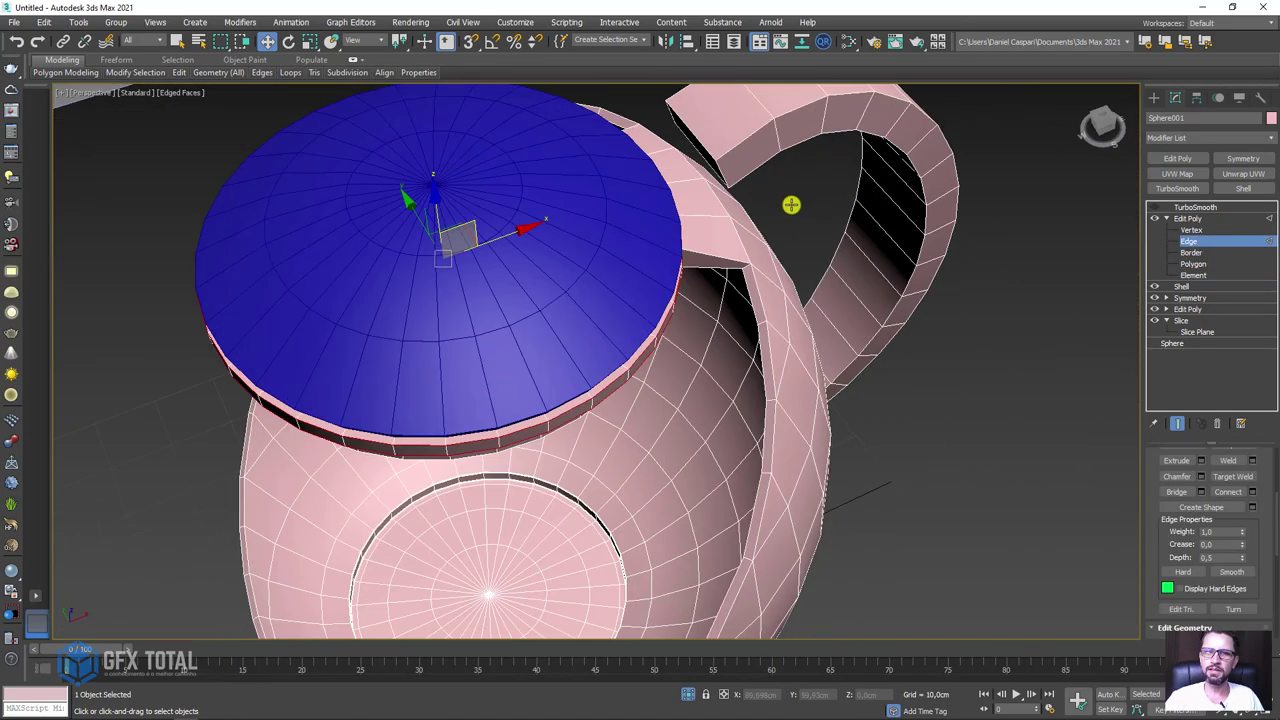
click(797, 323)
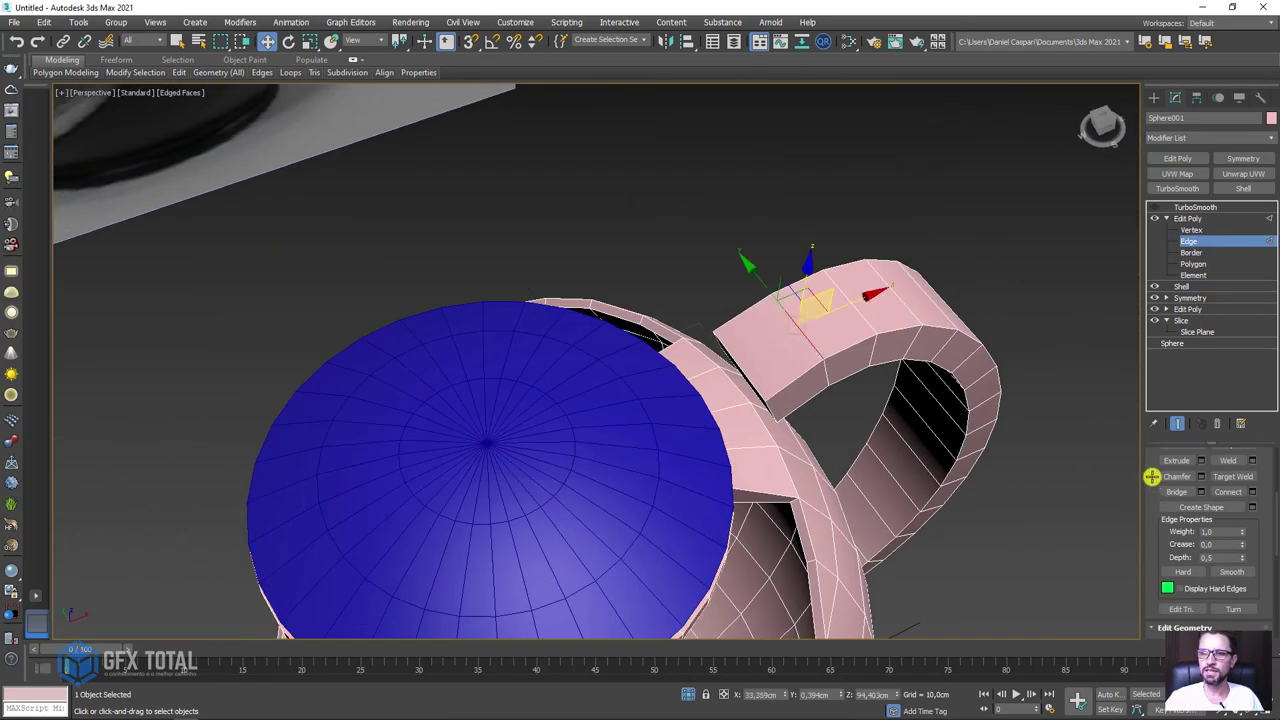
scroll(1152, 477, up, 3)
scroll(1160, 497, down, 3)
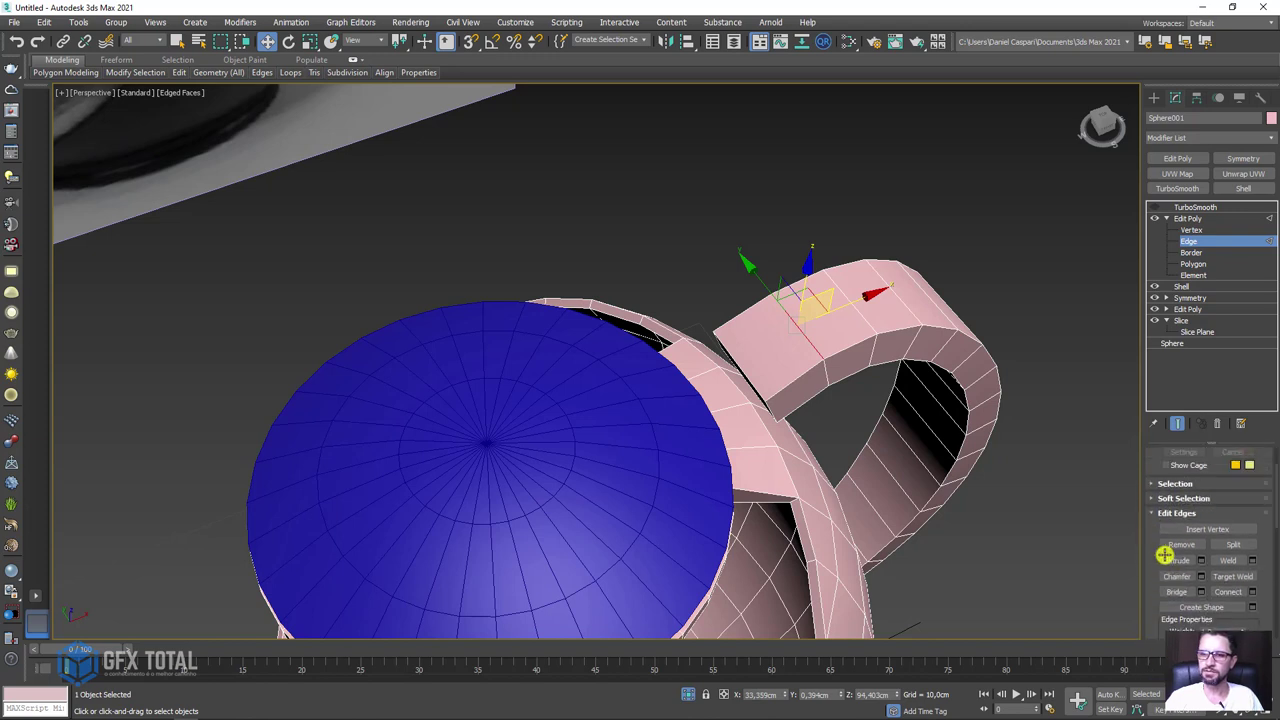
click(1153, 483)
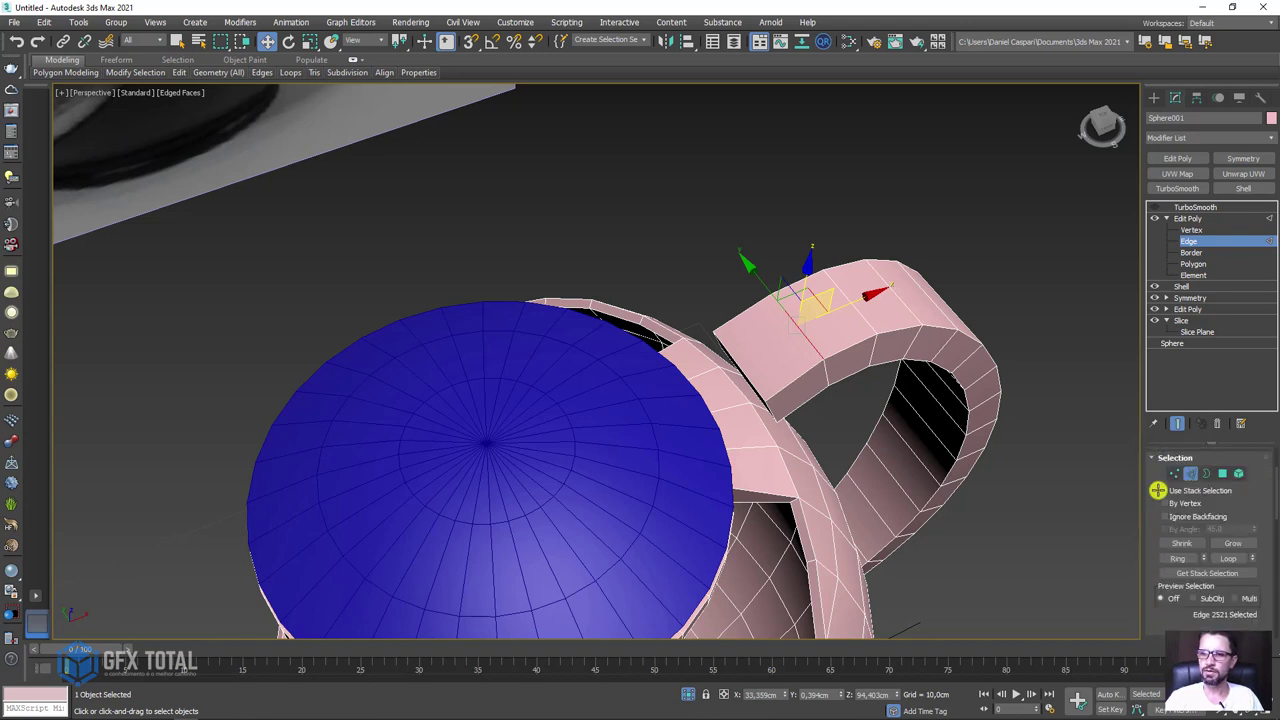
click(1180, 559)
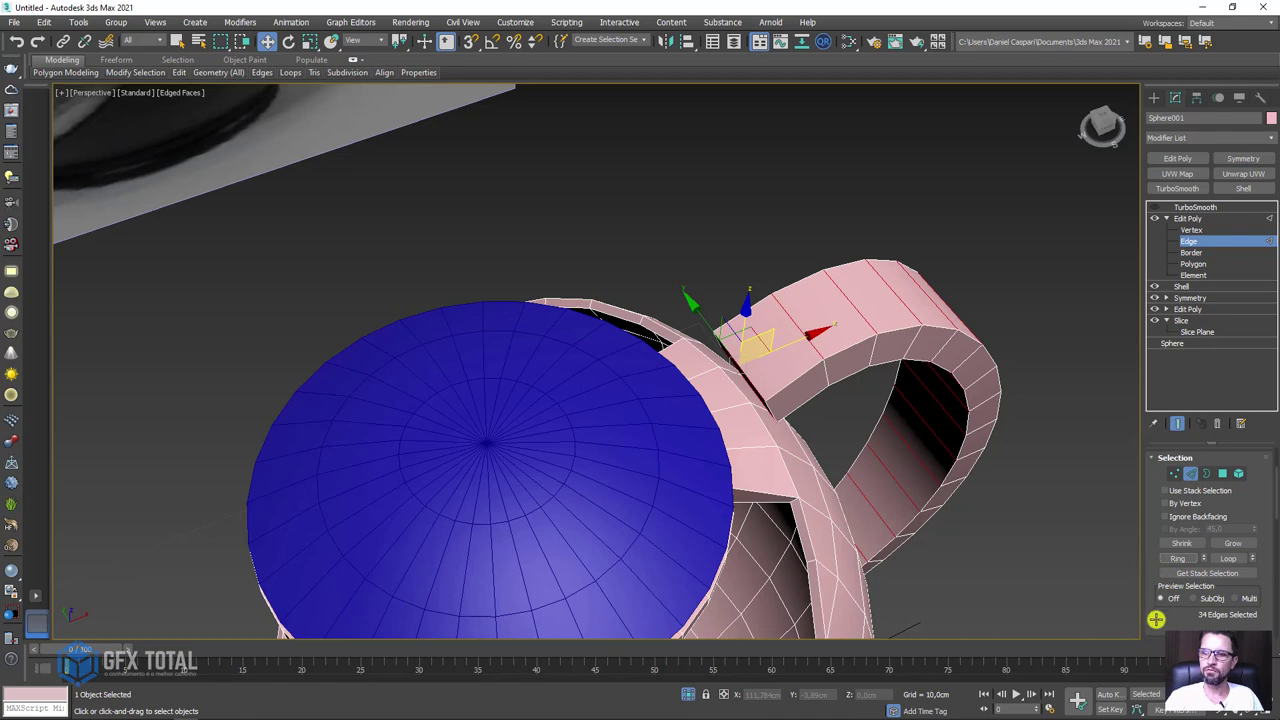
Connect the ring with a single new lengthwise edge loop (1 segment).
drag(1156, 619, 1161, 418)
alt+middle_drag(1080, 480, 903, 448)
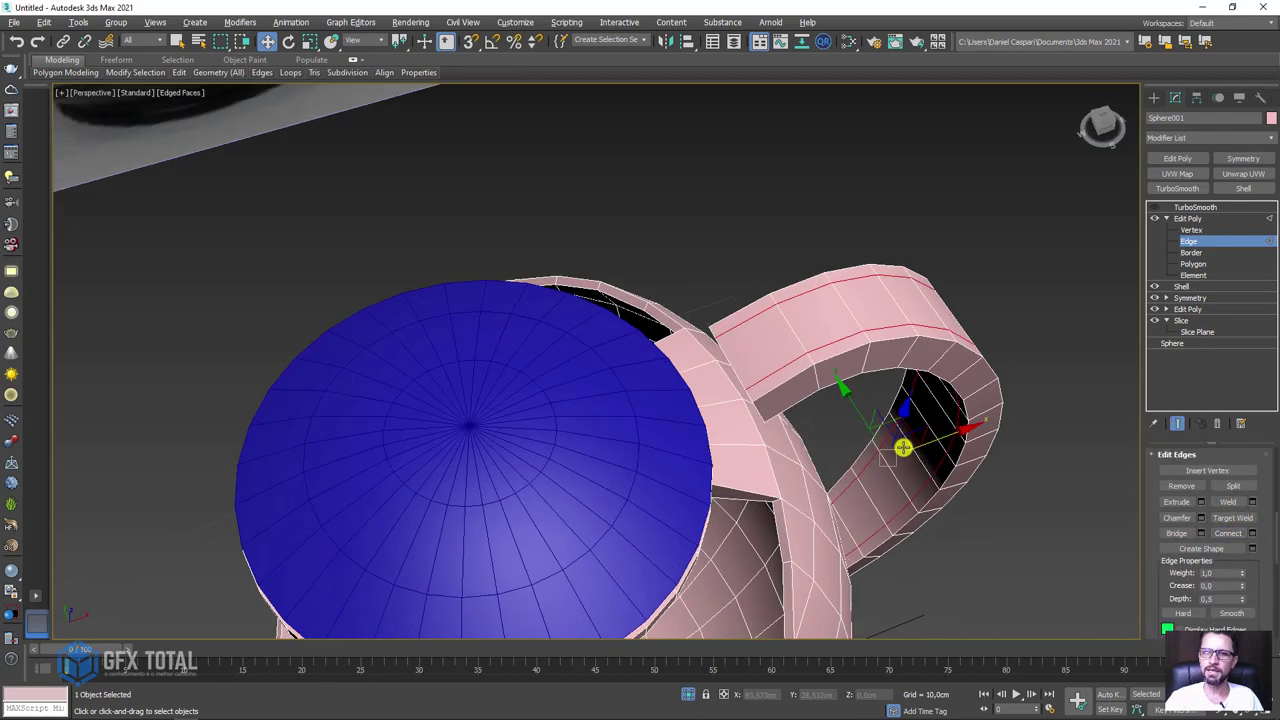
click(1252, 532)
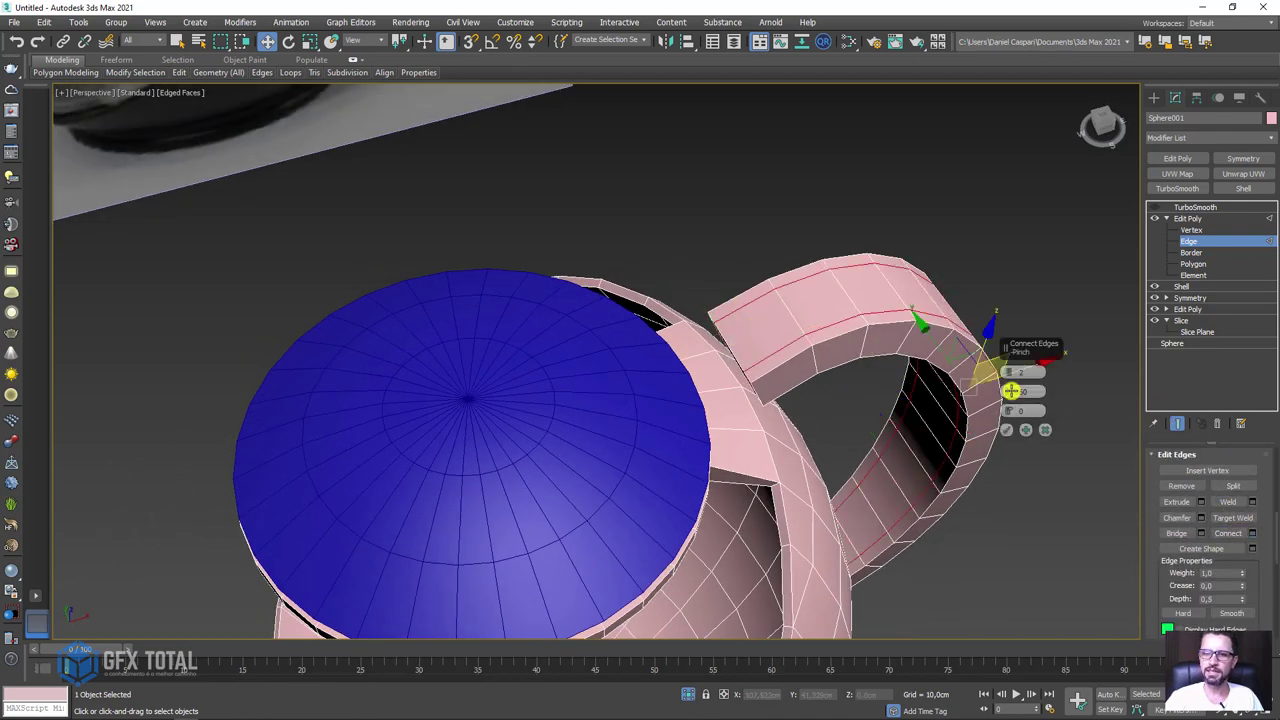
drag(1011, 372, 1011, 393)
click(1010, 430)
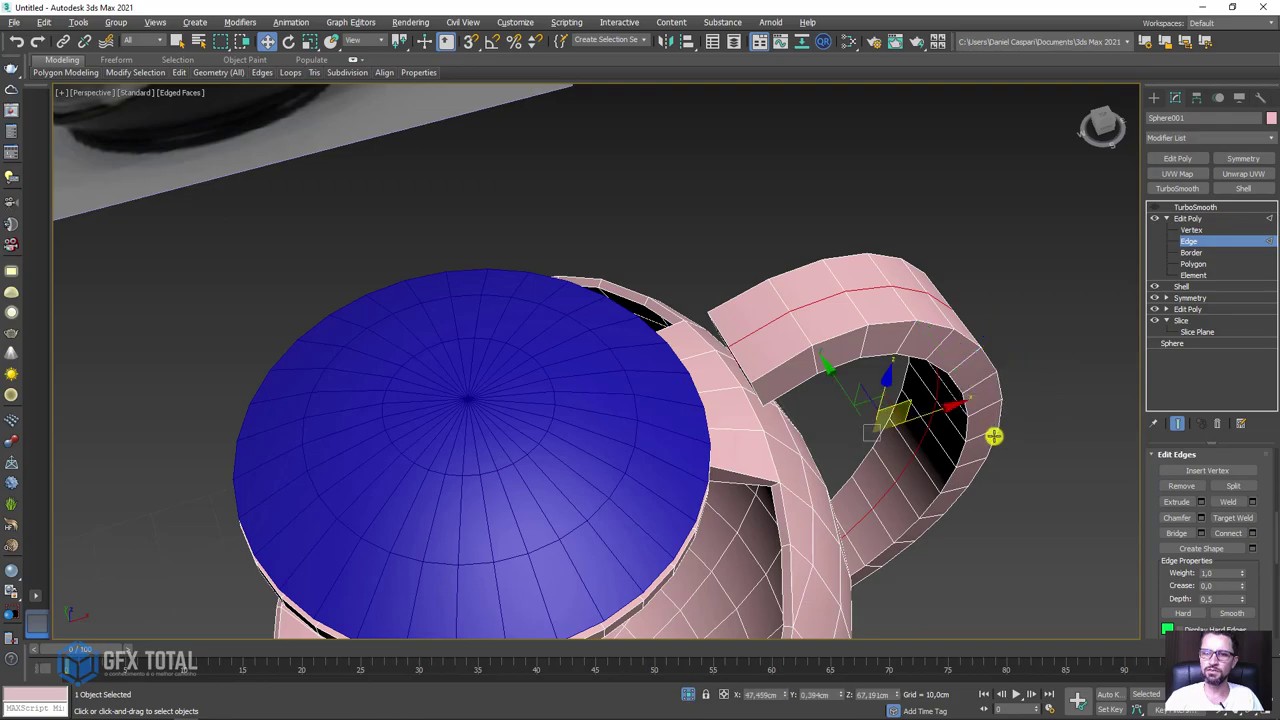
mouse_move(994, 434)
alt+middle_down()
mouse_move(930, 445)
mouse_move(943, 391)
mouse_move(920, 403)
mouse_move(686, 229)
mouse_move(752, 254)
alt+middle_up()
scroll(706, 243, up, 3)
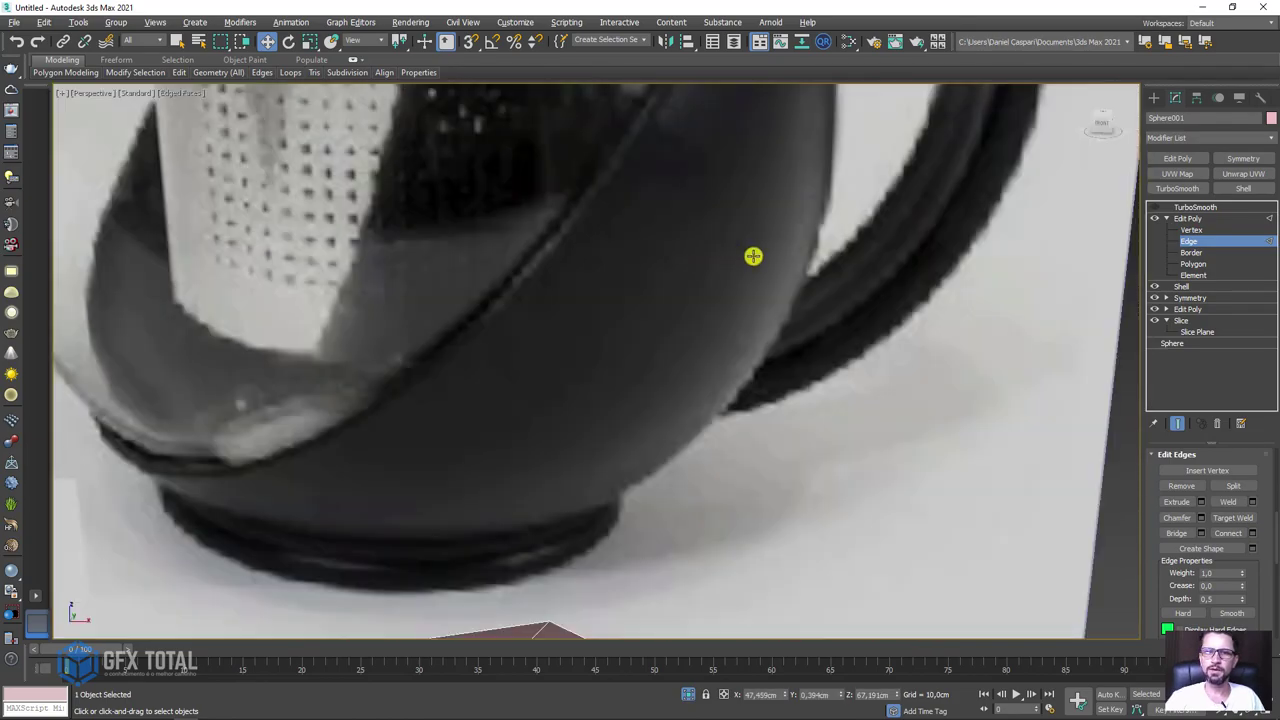
Ring-select another handle edge near the lid and connect it into a second lengthwise loop.
click(777, 268)
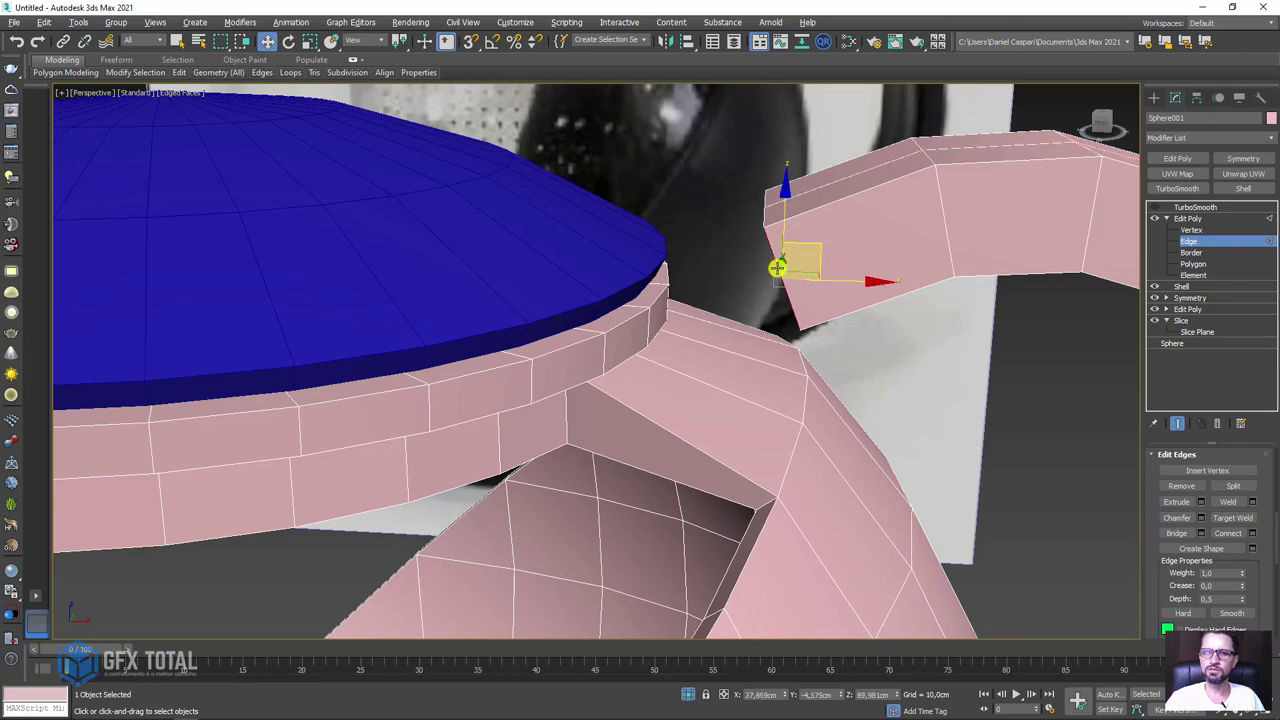
scroll(1151, 484, up, 3)
click(1177, 492)
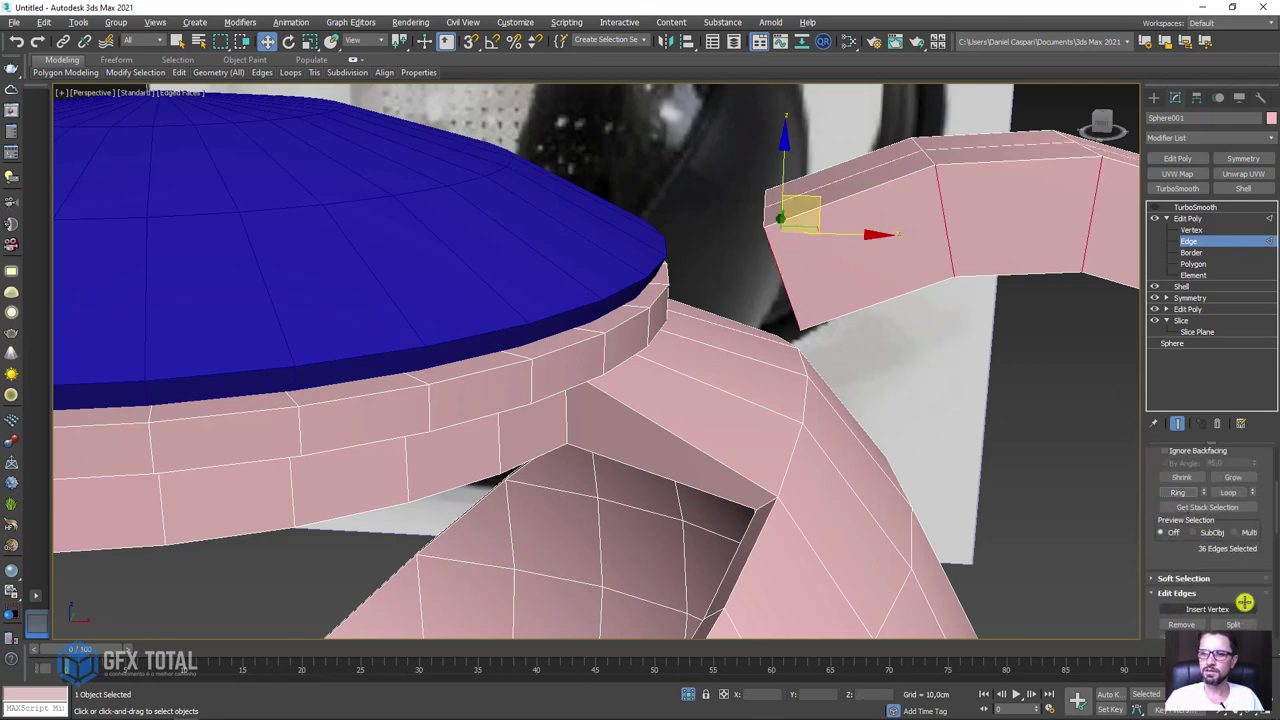
scroll(1244, 601, down, 3)
click(1252, 565)
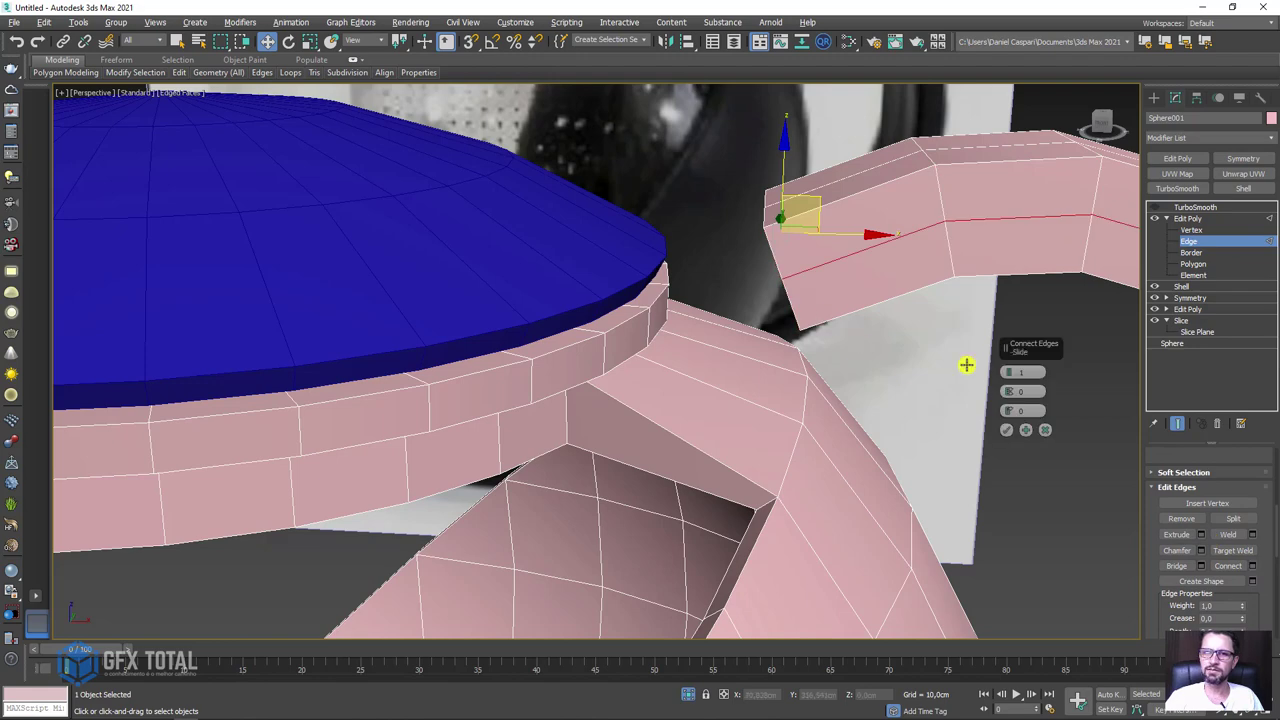
click(1006, 430)
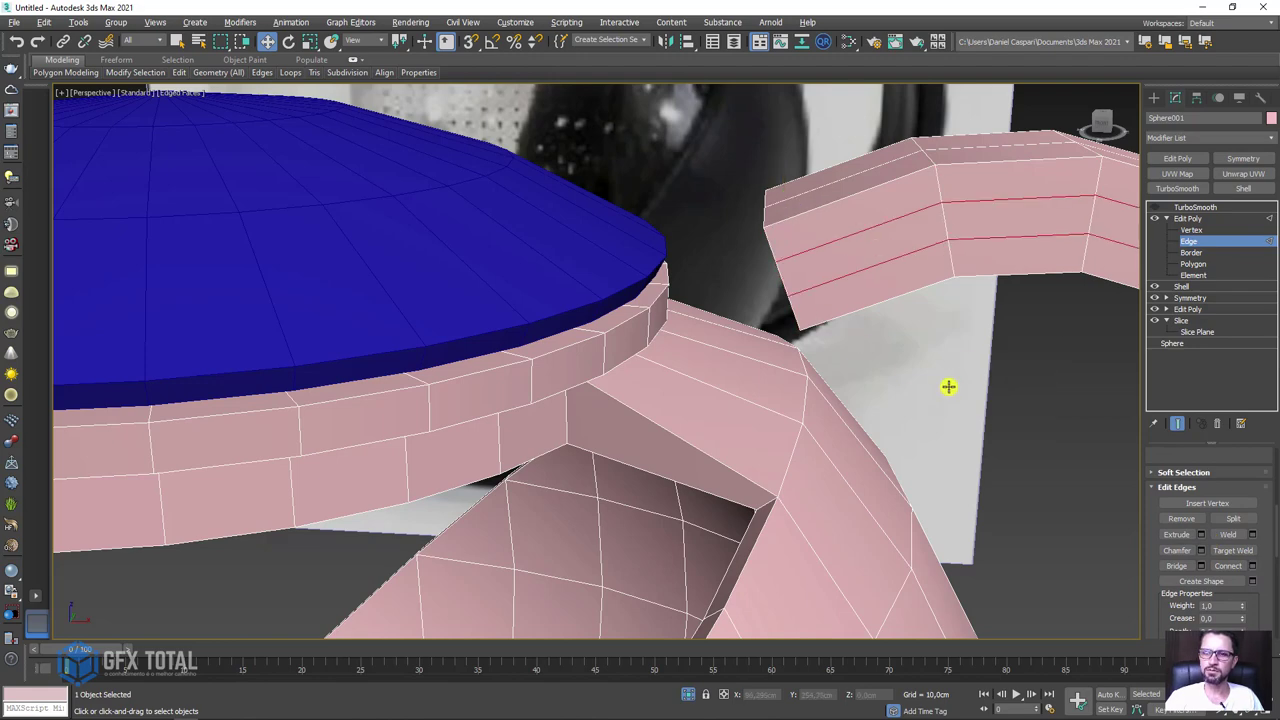
scroll(903, 349, down, 5)
mouse_move(945, 386)
alt+middle_down()
mouse_move(903, 349)
mouse_move(798, 337)
mouse_move(860, 329)
alt+middle_up()
scroll(892, 328, up, 5)
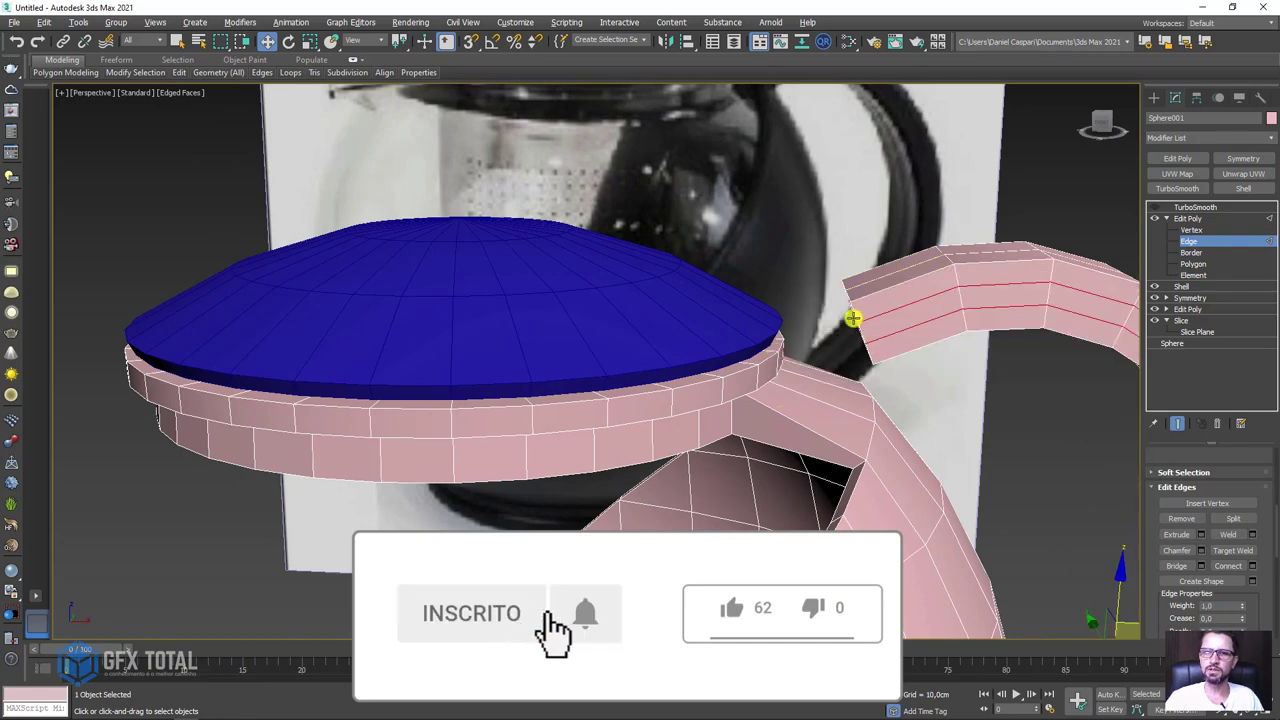
Delete the selected polygons at the handle-rim junction.
click(1193, 264)
mouse_move(943, 280)
alt+middle_down()
mouse_move(914, 337)
mouse_move(891, 331)
alt+middle_up()
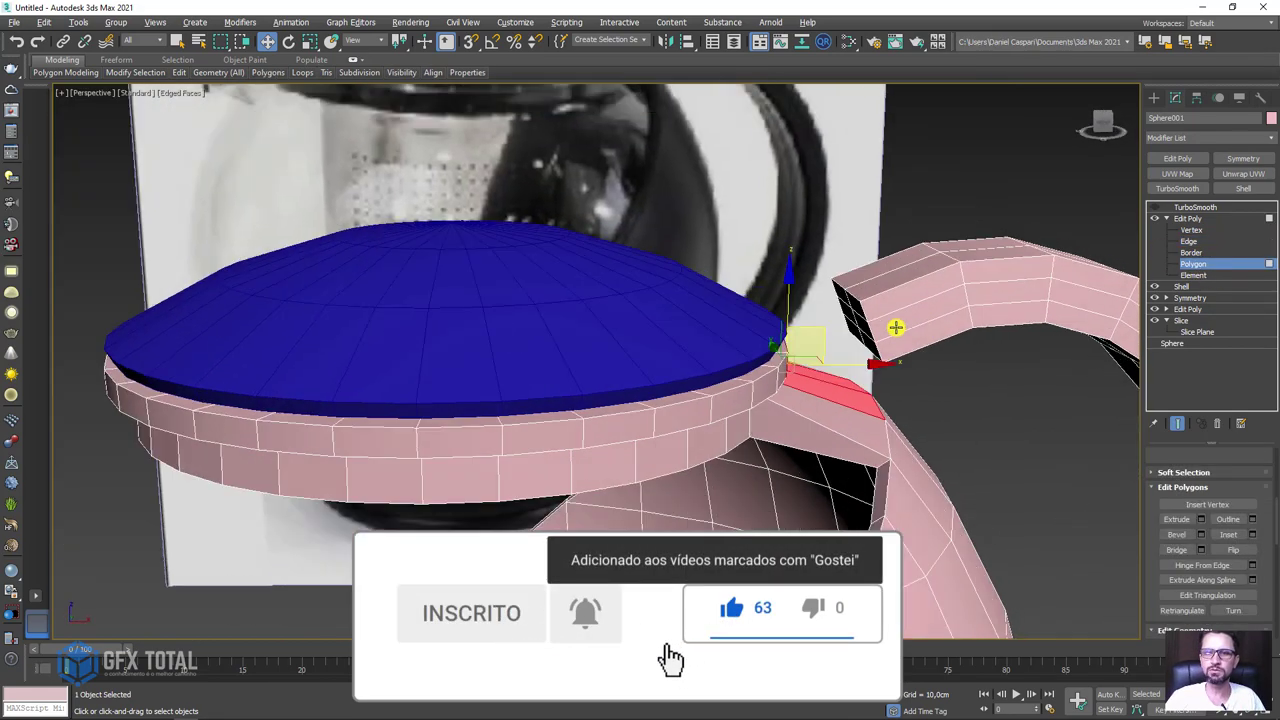
scroll(891, 331, up, 5)
scroll(819, 373, down, 5)
alt+middle_drag(819, 373, 837, 363)
scroll(793, 379, up, 5)
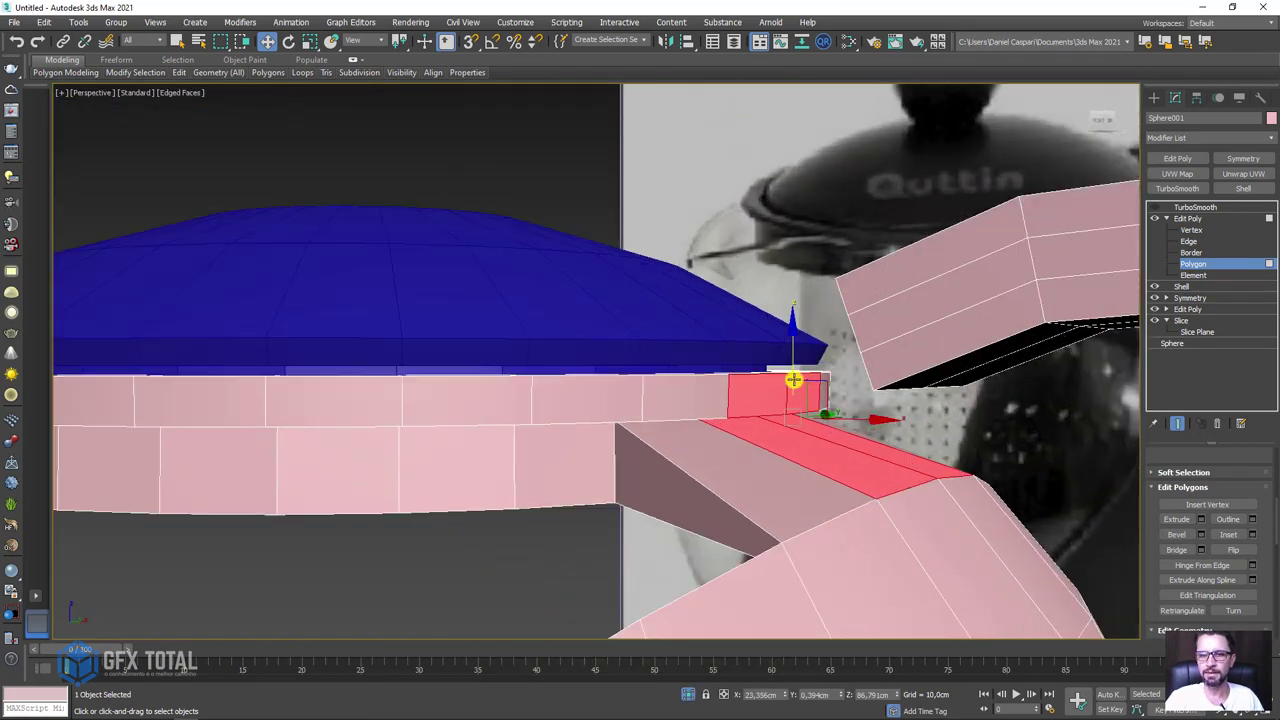
key(Delete)
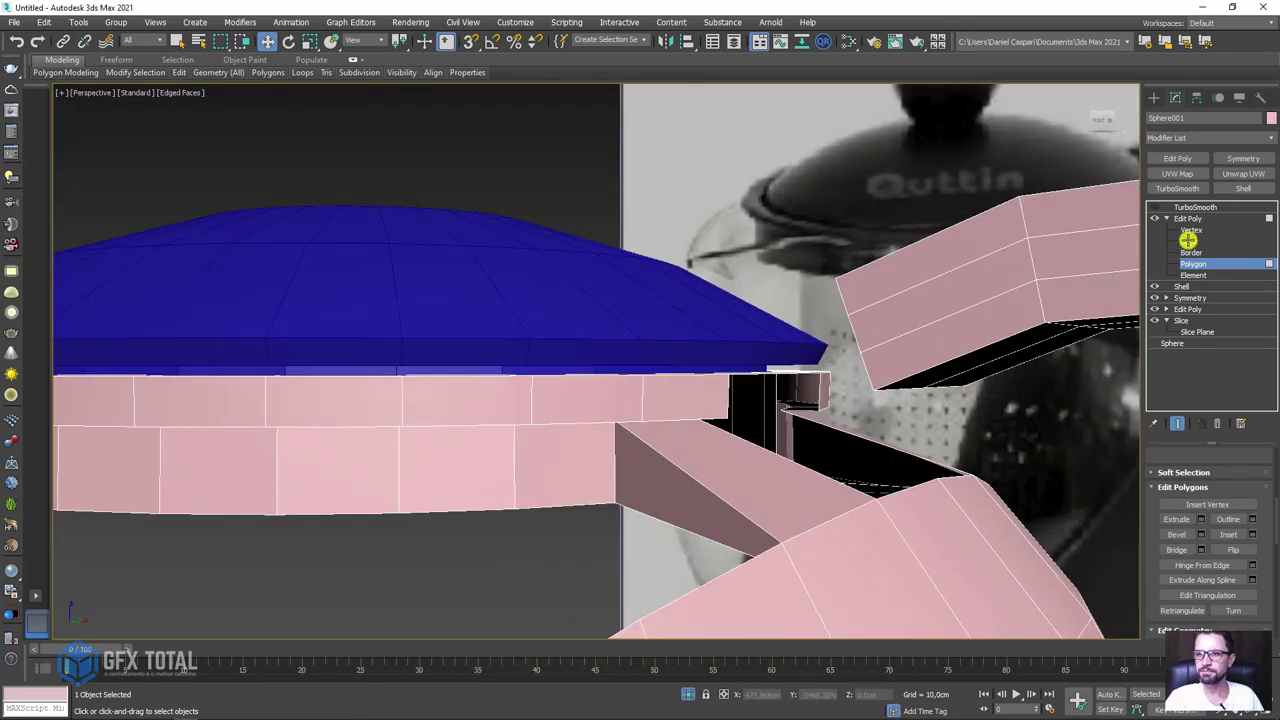
Scale up the corner vertices around the new hole.
click(1190, 231)
drag(729, 418, 820, 400)
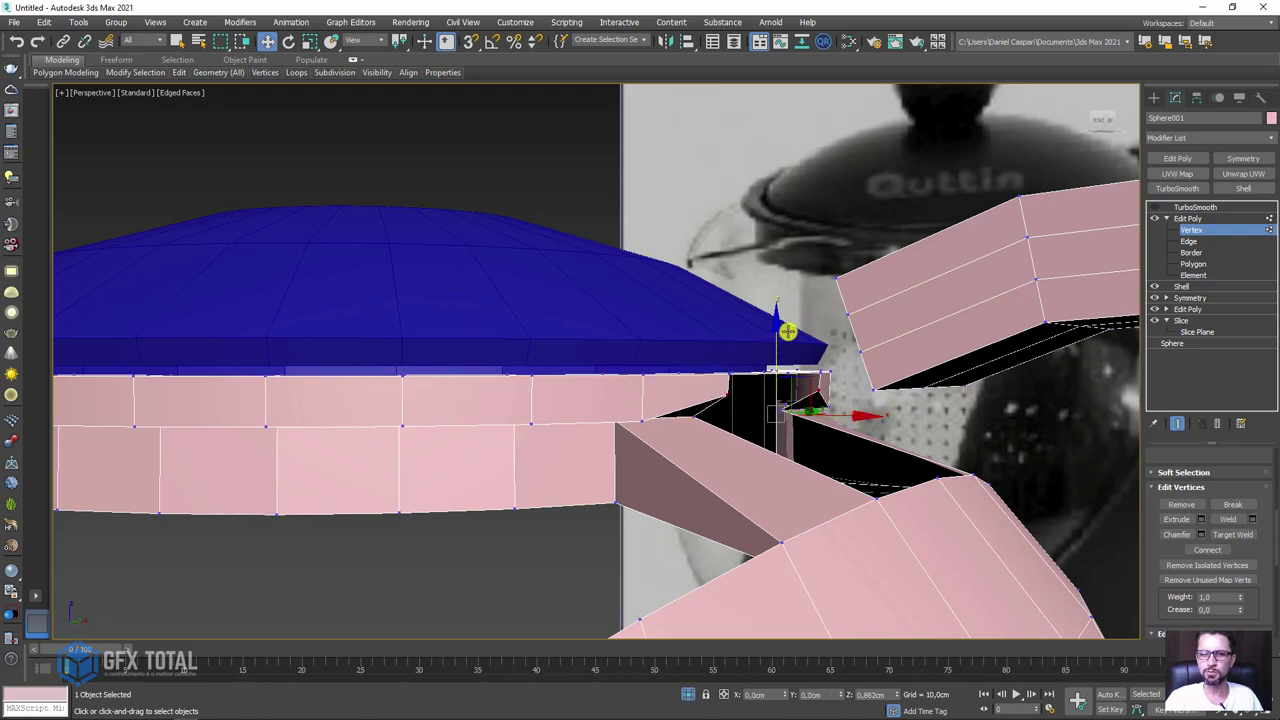
alt+middle_drag(791, 409, 760, 420)
key(r)
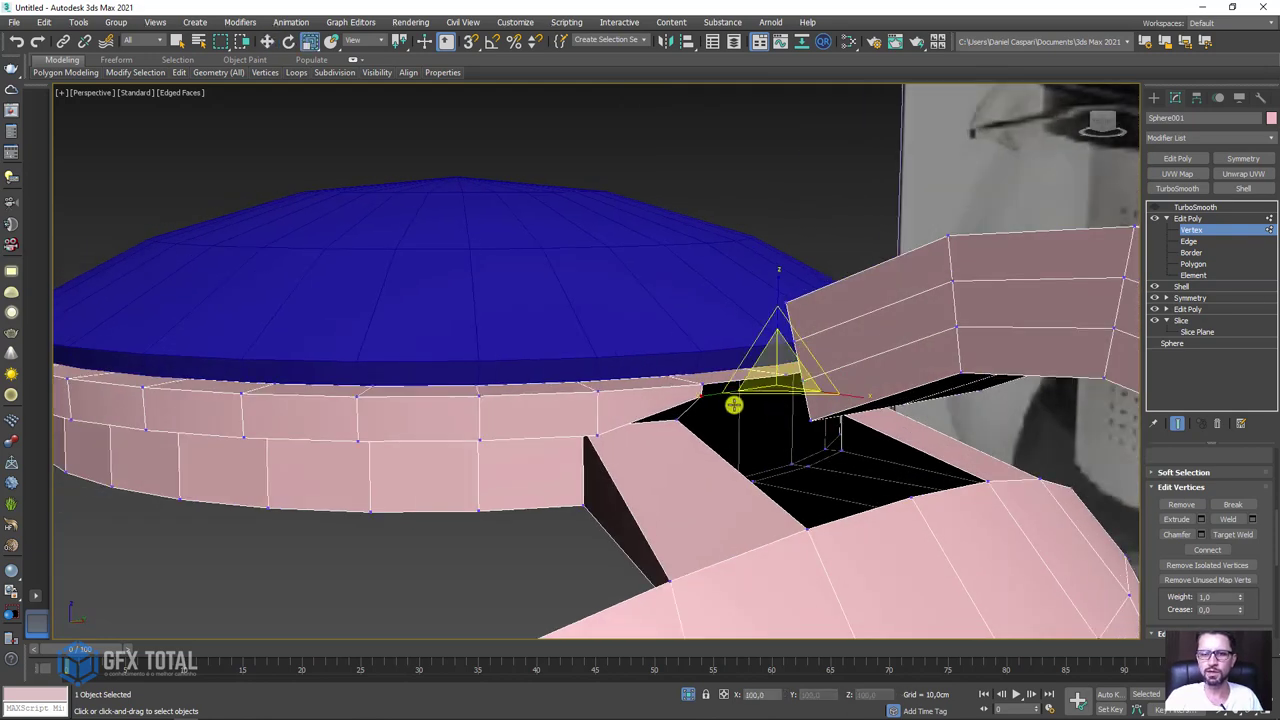
drag(716, 397, 685, 414)
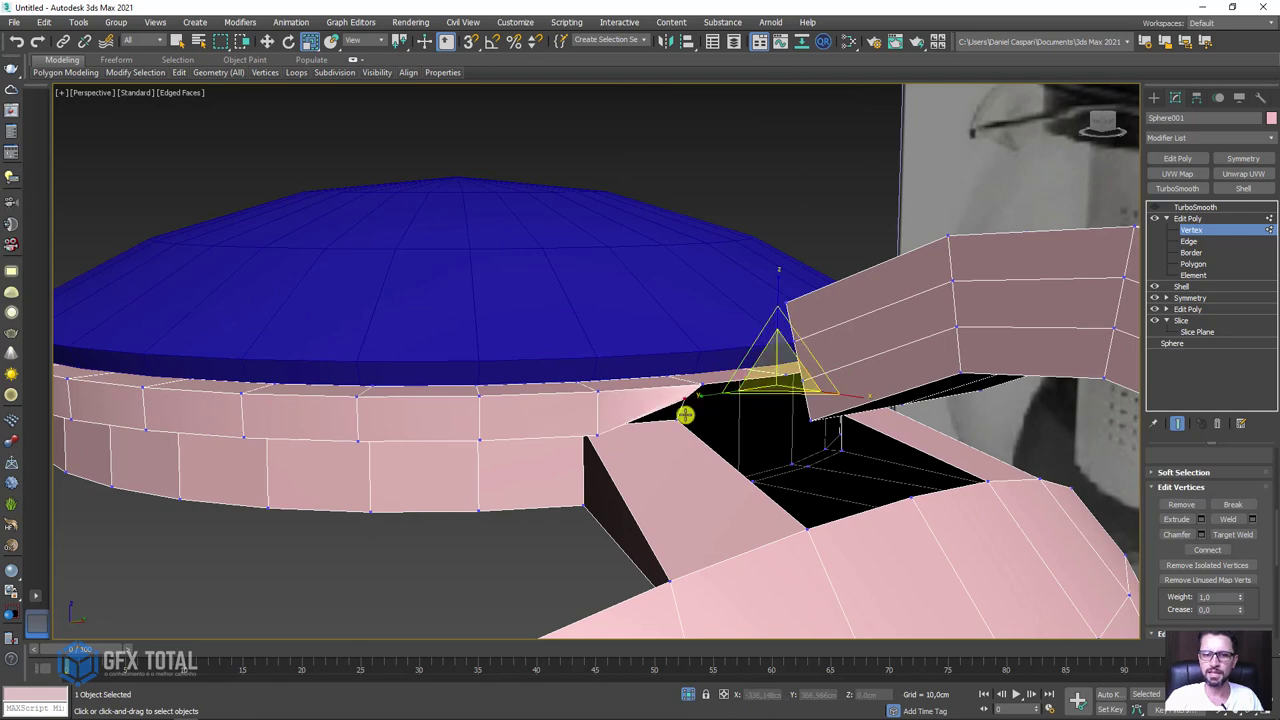
mouse_move(703, 429)
alt+middle_down()
mouse_move(794, 425)
mouse_move(790, 410)
mouse_move(880, 430)
alt+middle_up()
key(w)
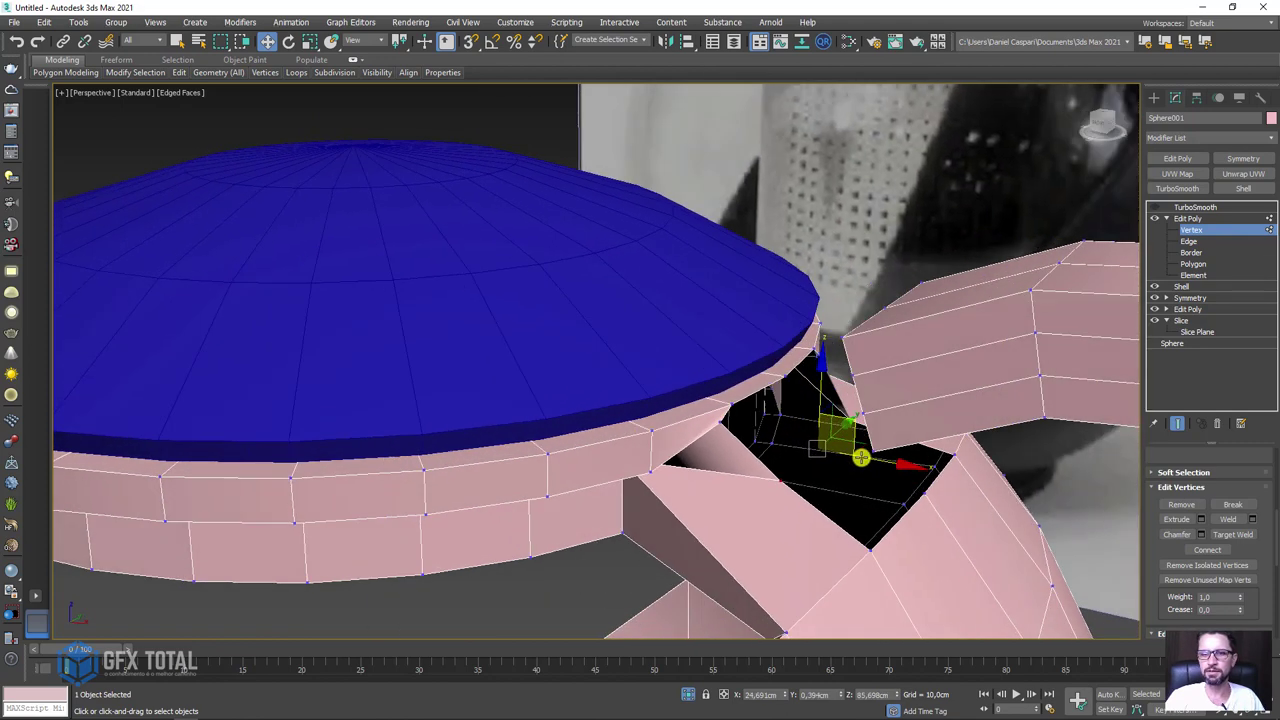
click(1195, 252)
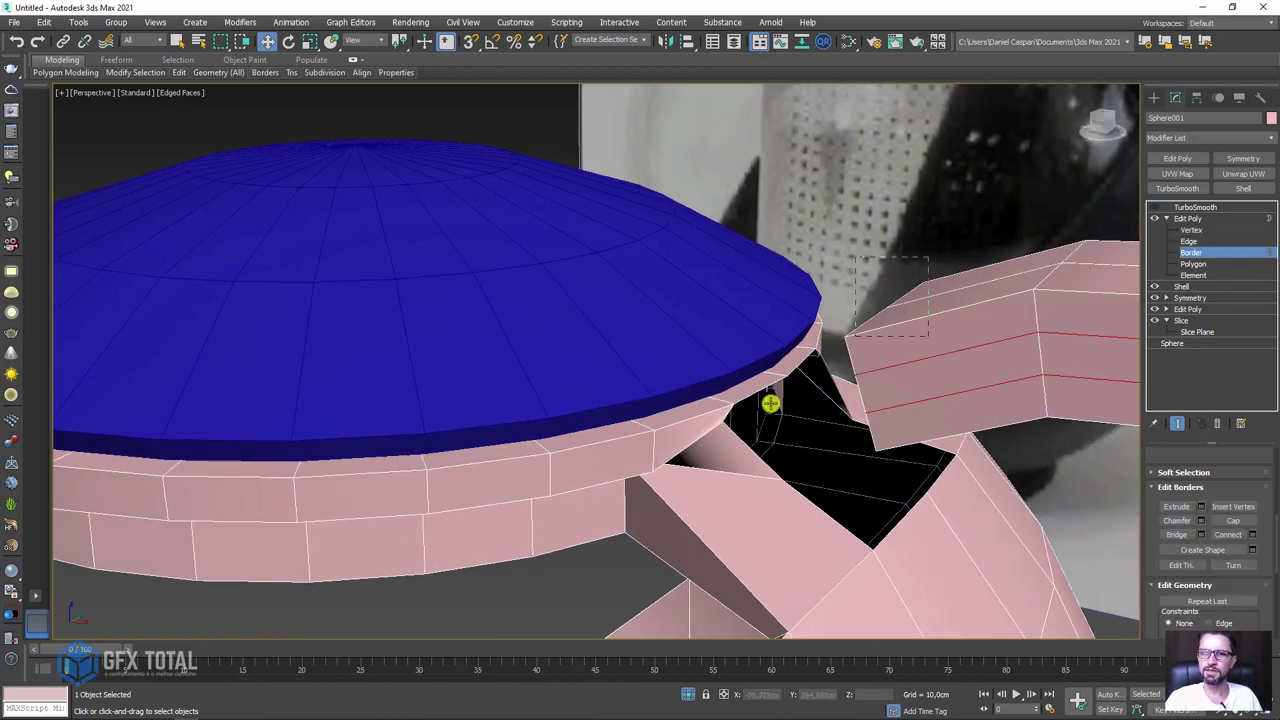
Remove the end faces of the handle to open its top end.
click(740, 415)
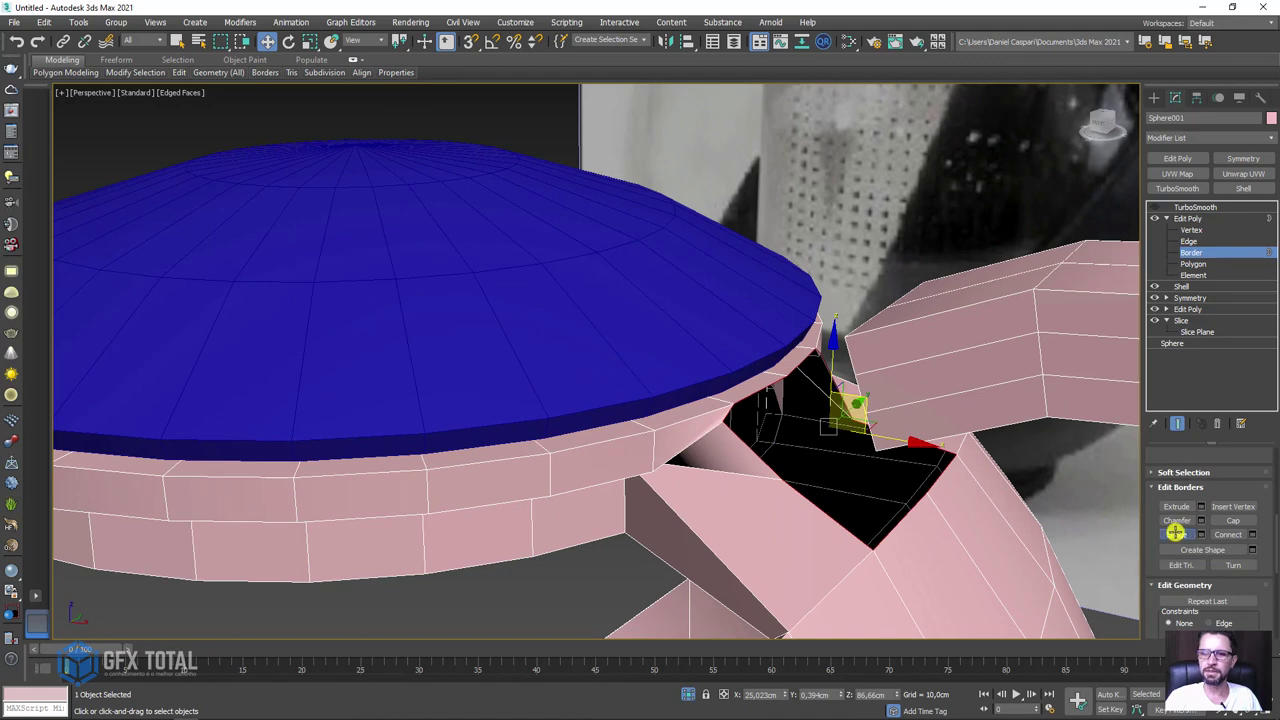
alt+middle_drag(980, 457, 935, 370)
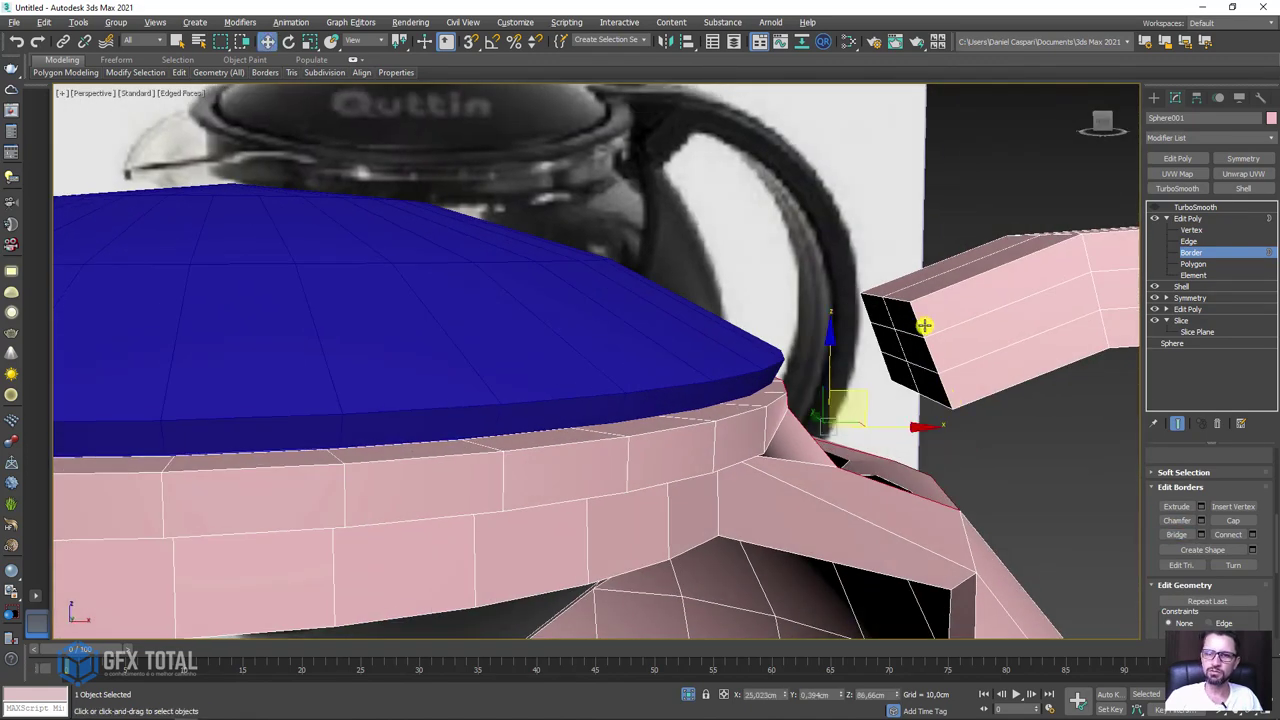
alt+middle_drag(925, 325, 915, 335)
click(1193, 263)
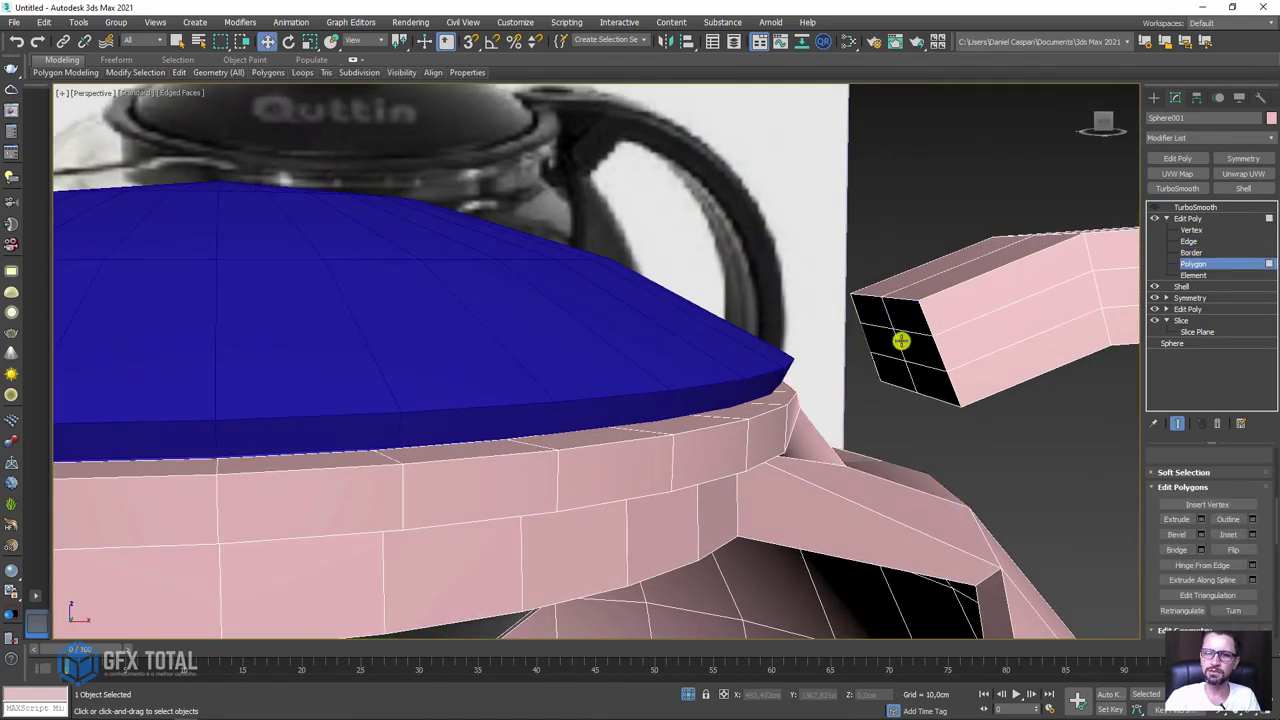
click(906, 323)
click(930, 368)
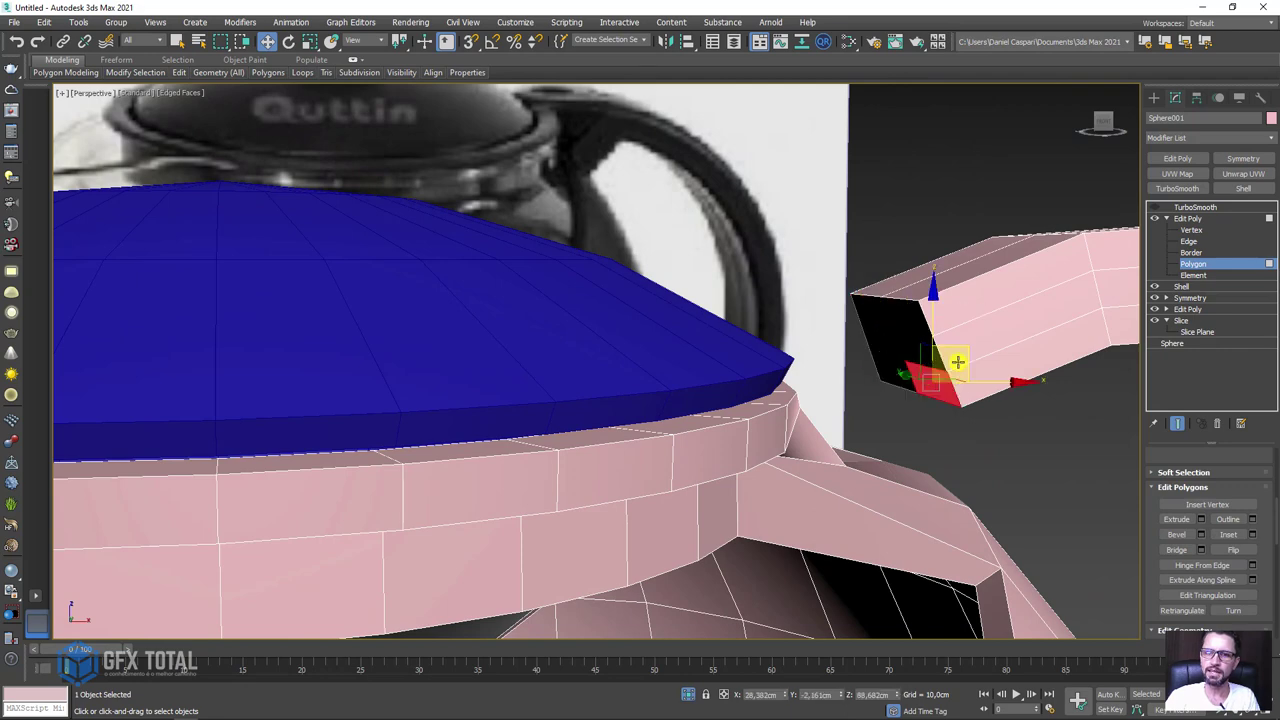
key(ctrl+d)
Bridge the handle's open end to the rim opening.
click(1196, 252)
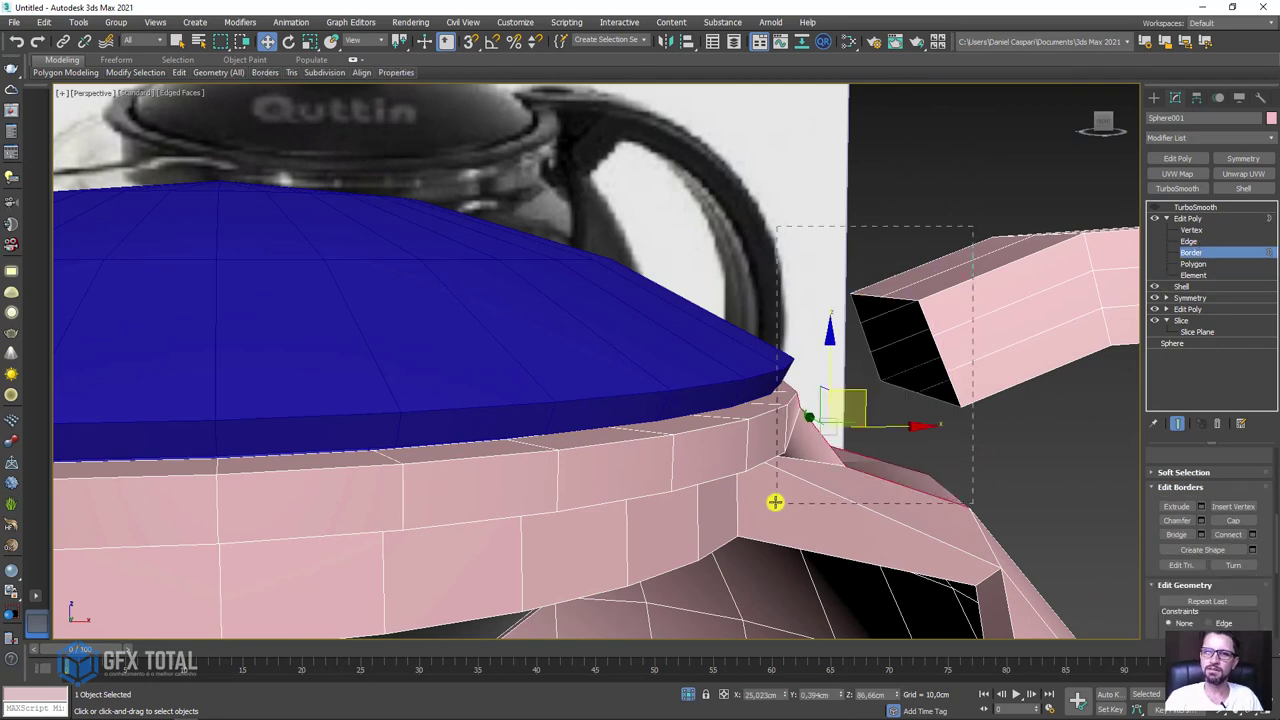
drag(775, 502, 776, 503)
scroll(1037, 451, down, 5)
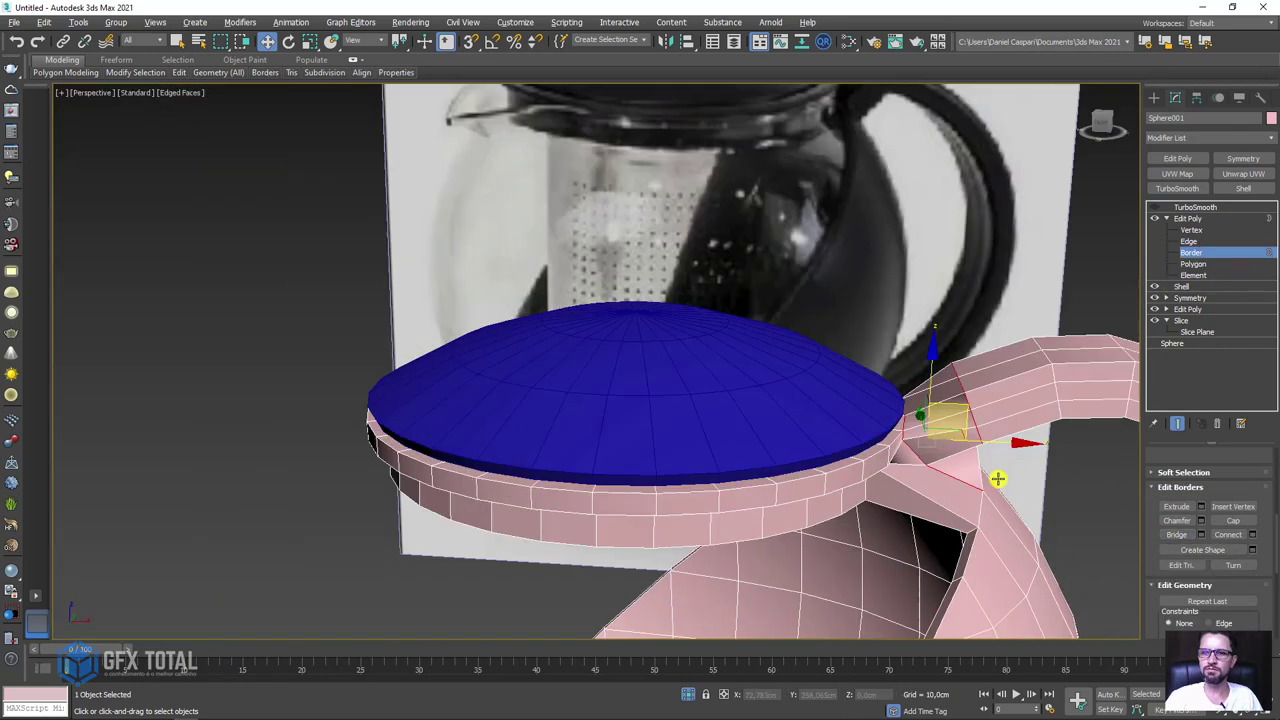
alt+middle_drag(997, 480, 908, 432)
scroll(910, 433, up, 2)
scroll(928, 440, up, 1)
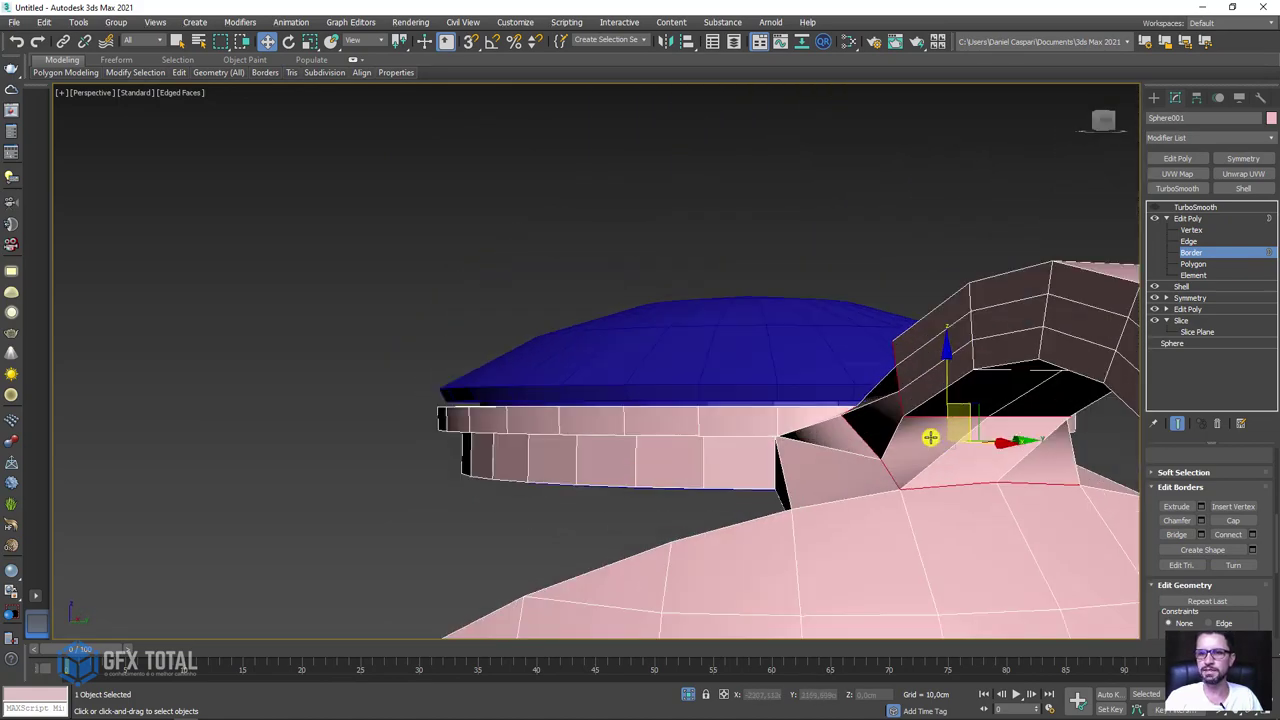
scroll(928, 437, up, 1)
scroll(930, 450, up, 1)
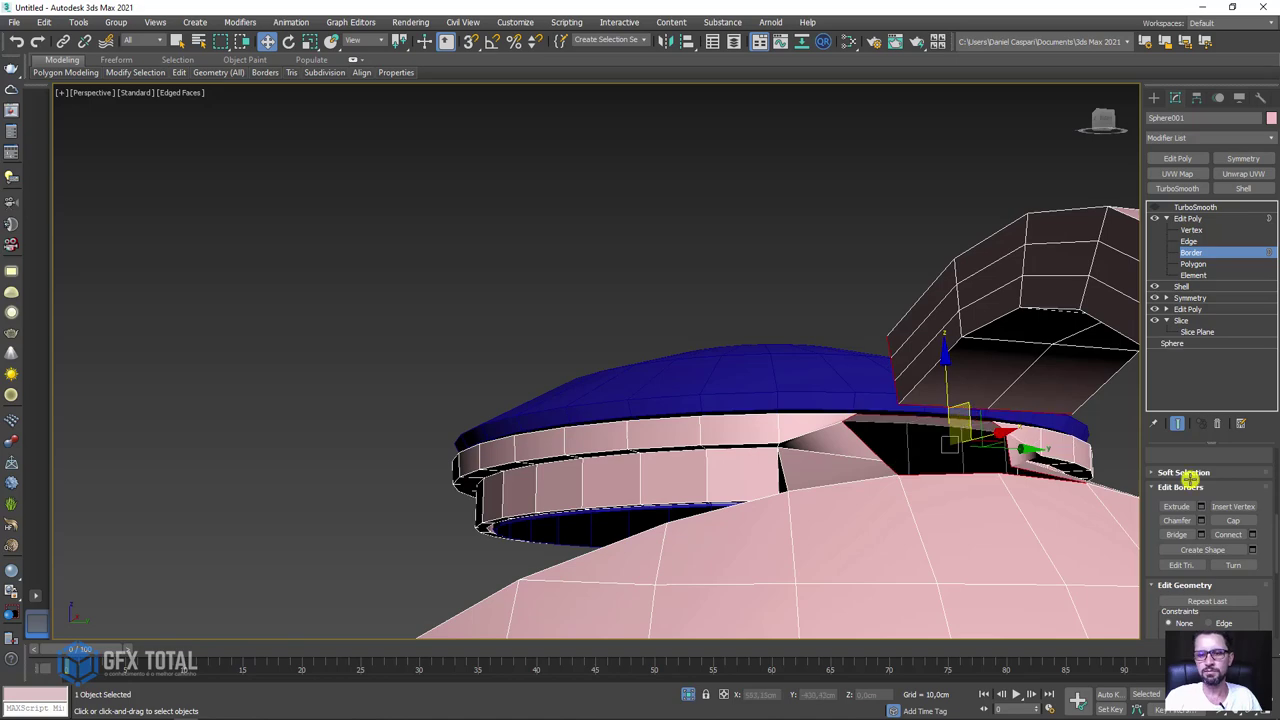
click(1201, 534)
mouse_move(928, 457)
alt+middle_down()
mouse_move(957, 480)
mouse_move(1013, 408)
alt+middle_up()
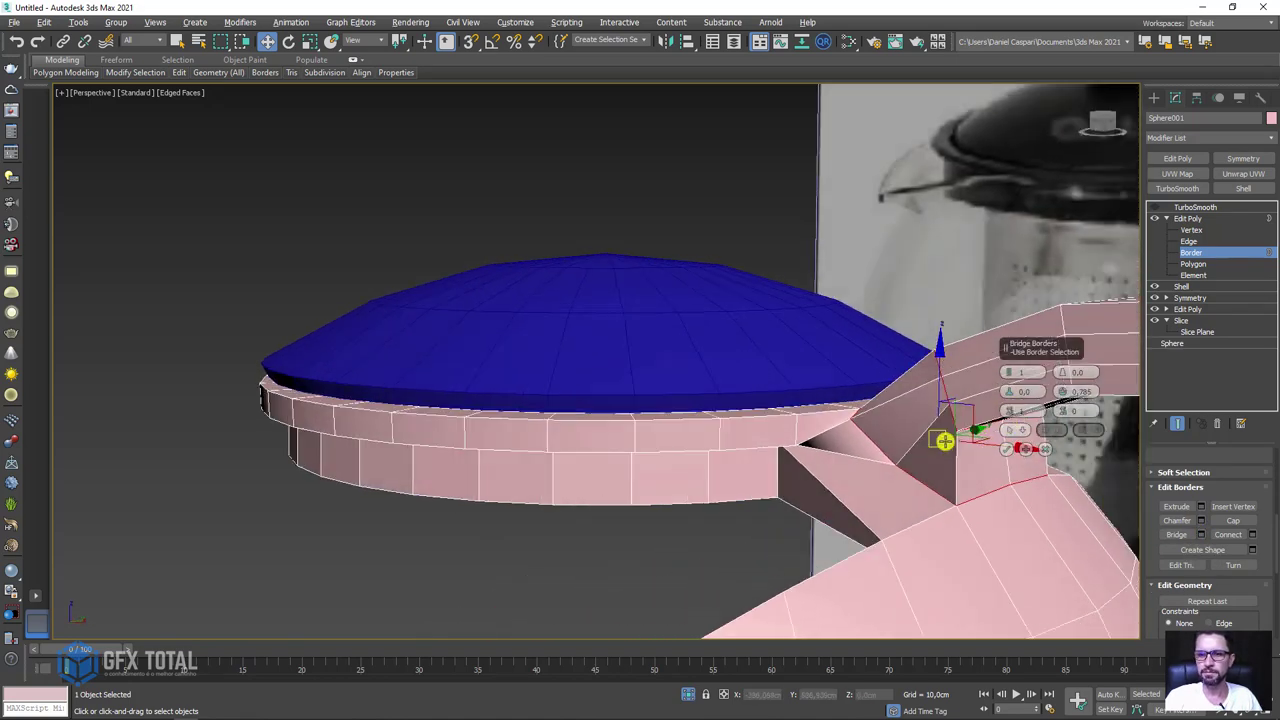
mouse_move(943, 443)
alt+middle_down()
mouse_move(1006, 423)
mouse_move(914, 466)
mouse_move(977, 434)
alt+middle_up()
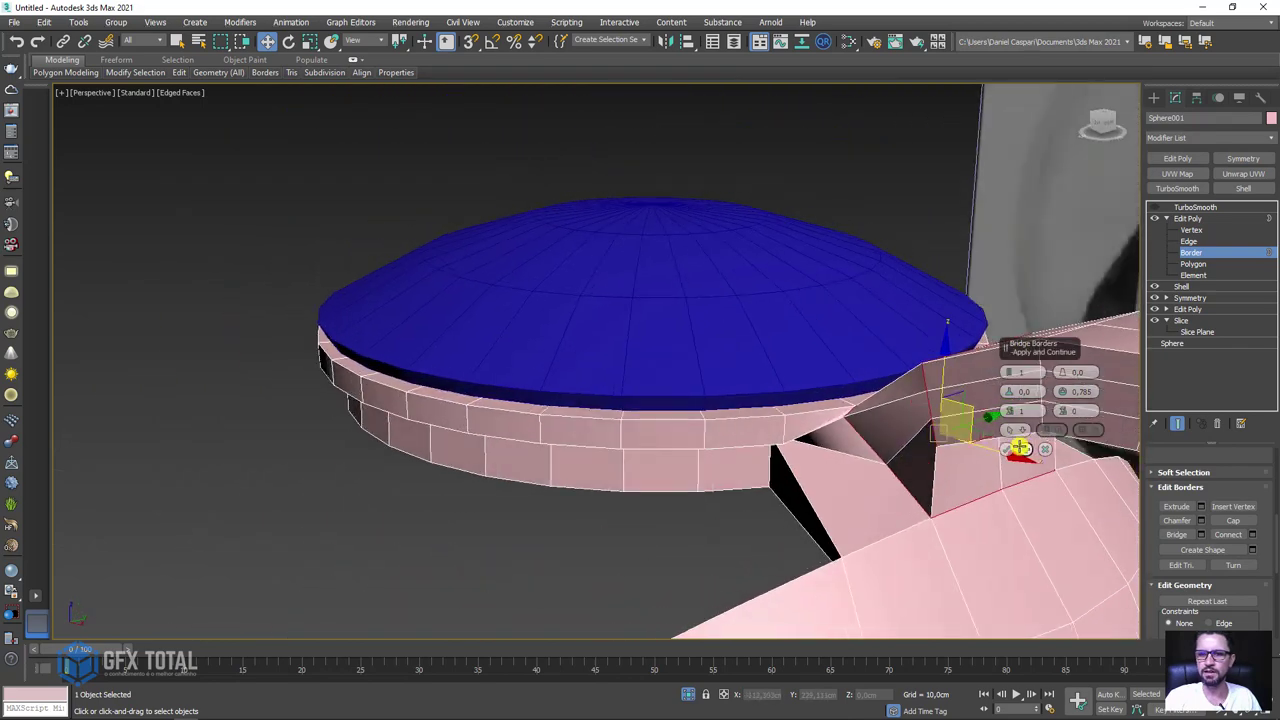
click(1006, 449)
Move the handle-rim junction vertices so the bridged faces sit flush.
click(1192, 229)
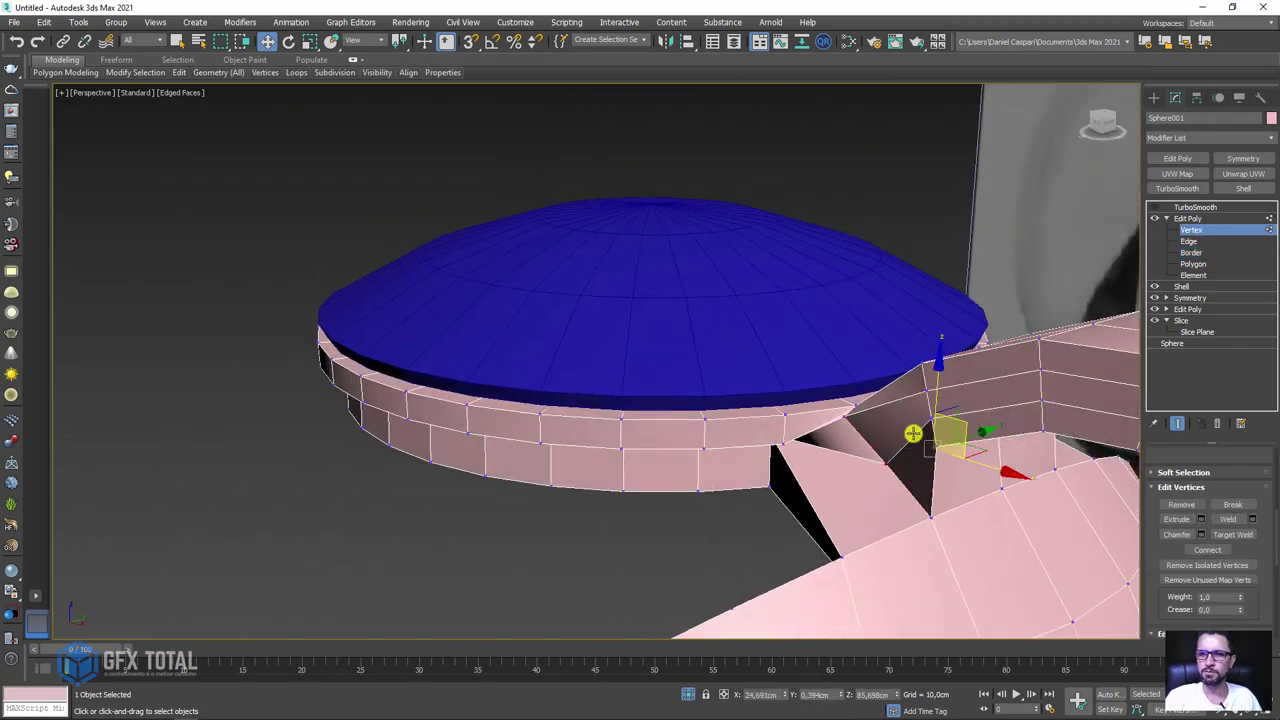
scroll(908, 457, up, 2)
drag(929, 446, 871, 466)
mouse_move(871, 466)
alt+middle_down()
mouse_move(877, 437)
mouse_move(924, 476)
alt+middle_up()
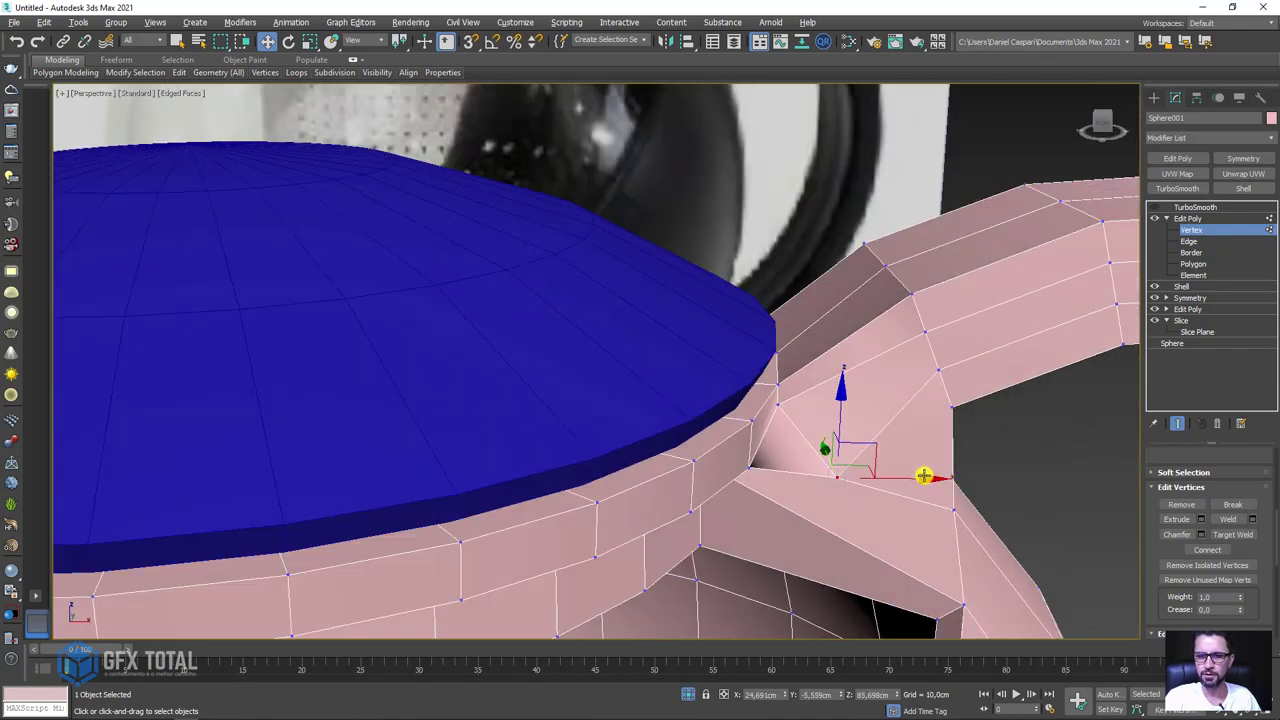
drag(874, 441, 837, 420)
mouse_move(830, 416)
alt+middle_down()
mouse_move(780, 414)
mouse_move(676, 453)
mouse_move(703, 471)
mouse_move(689, 411)
alt+middle_up()
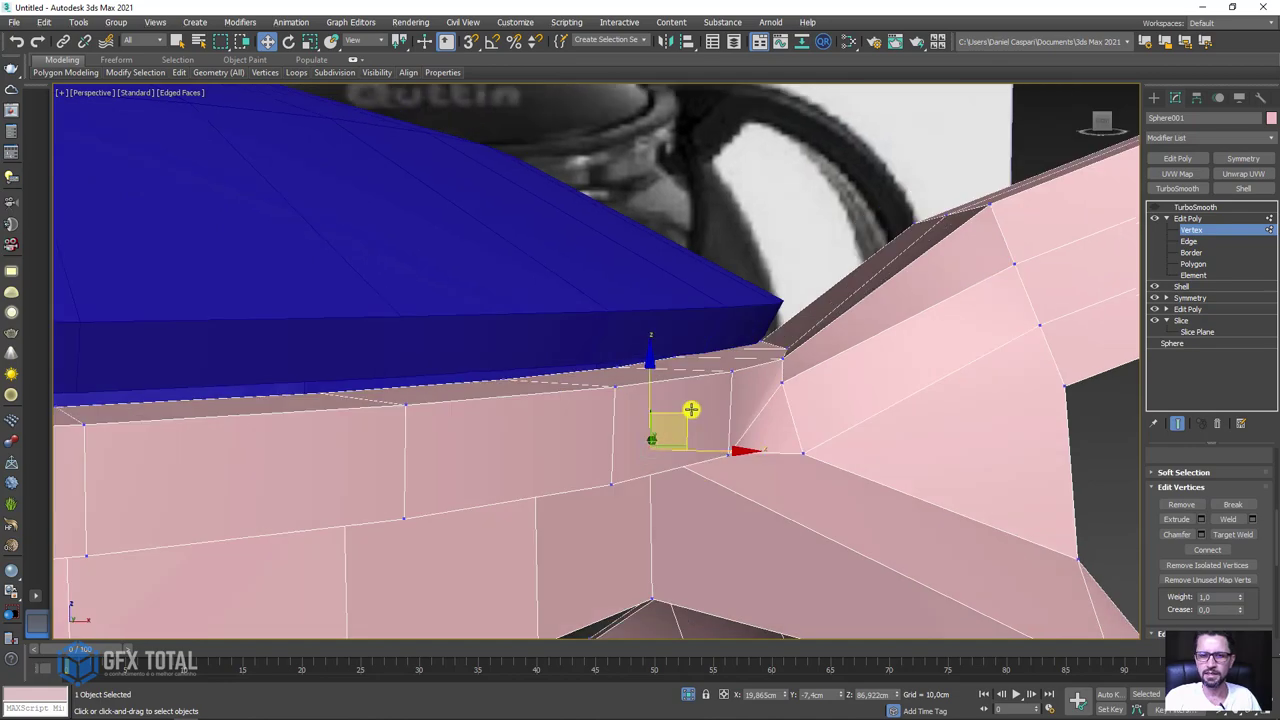
drag(689, 411, 780, 466)
mouse_move(780, 466)
alt+middle_down()
mouse_move(651, 454)
mouse_move(773, 483)
alt+middle_up()
drag(762, 466, 719, 457)
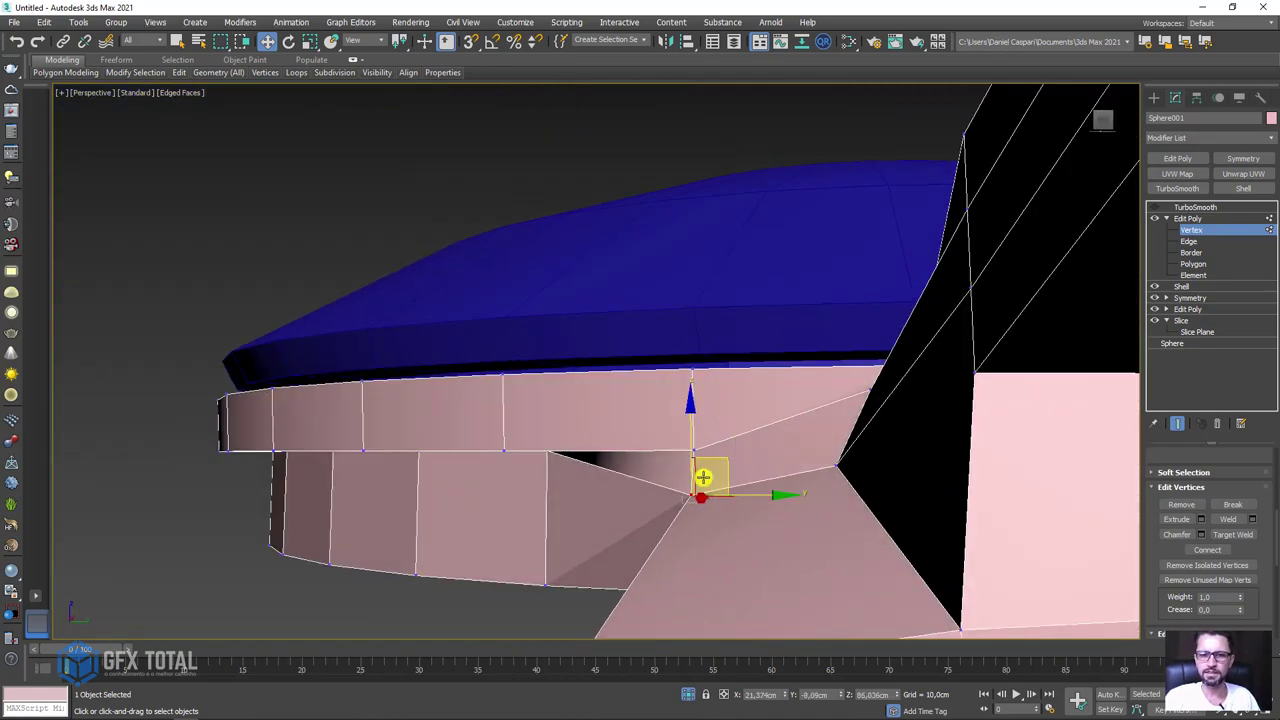
Orbit around the rim band and compare the junction with the teapot reference image.
alt+middle_drag(703, 477, 807, 497)
scroll(807, 497, down, 2)
scroll(807, 497, down, 3)
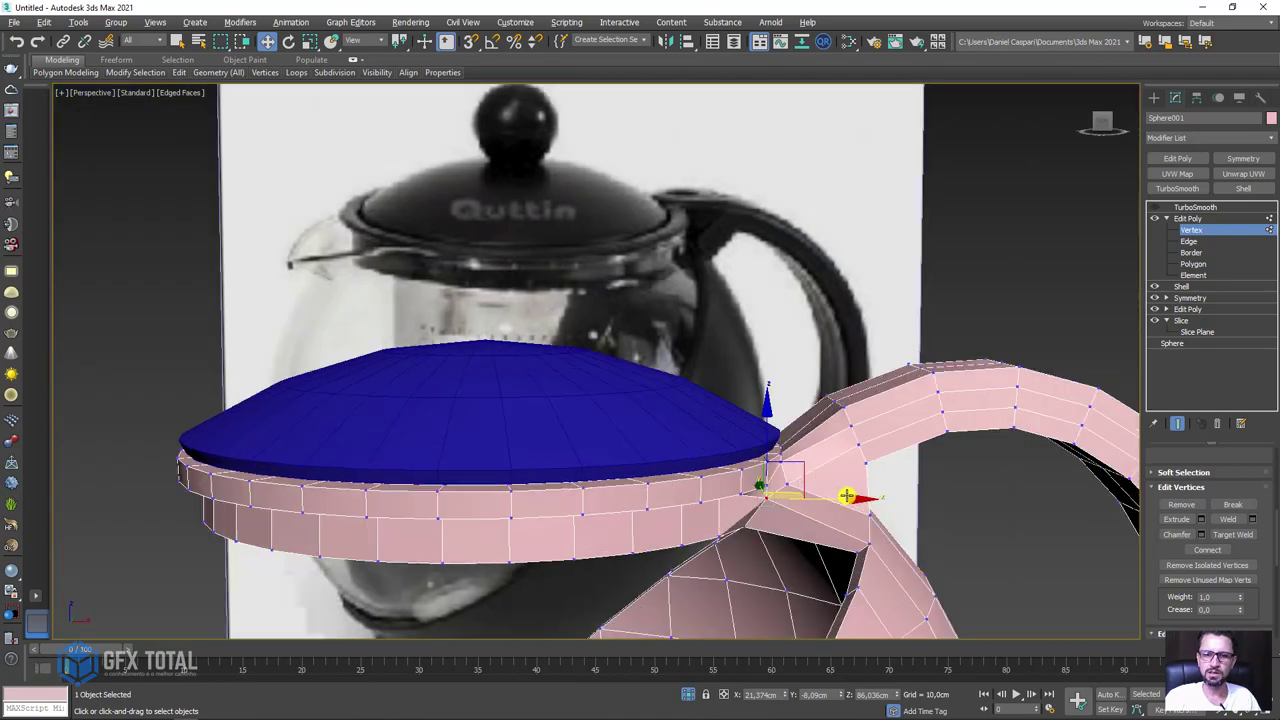
scroll(820, 492, down, 3)
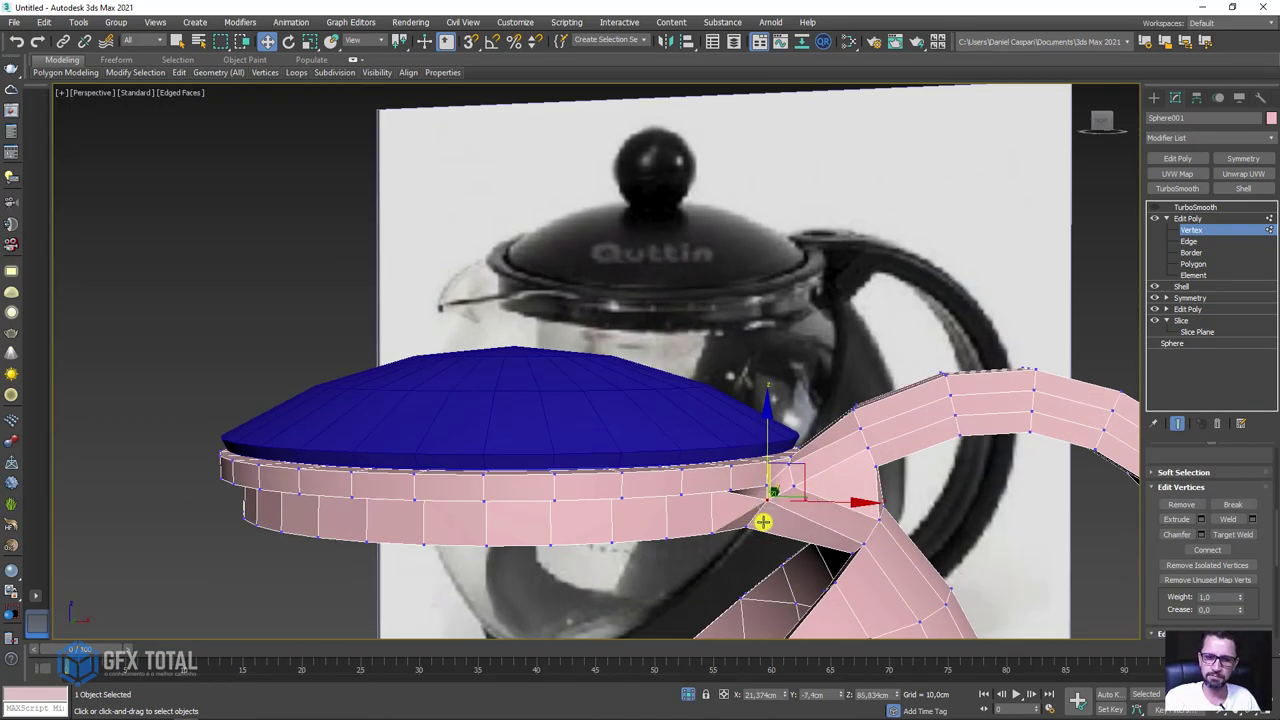
mouse_move(762, 521)
alt+middle_down()
mouse_move(851, 420)
mouse_move(862, 442)
mouse_move(851, 449)
alt+middle_up()
middle_drag(820, 237, 760, 343)
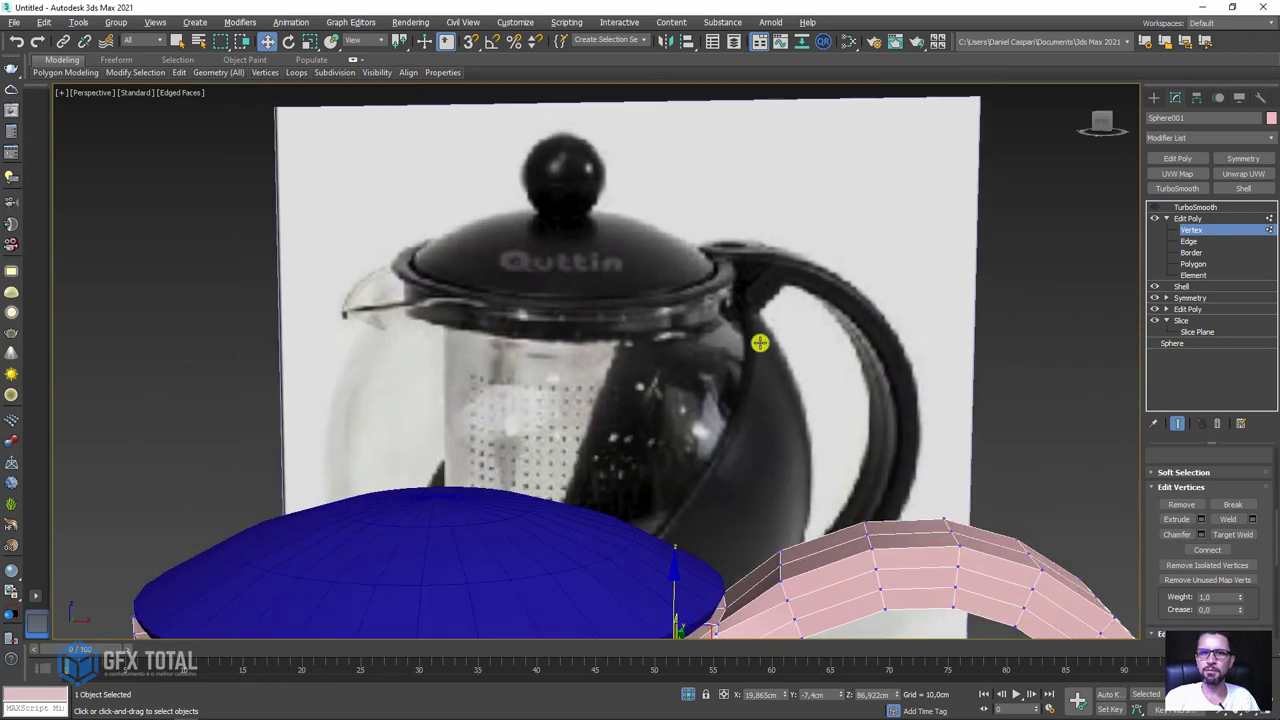
scroll(851, 306, up, 1)
scroll(848, 272, up, 1)
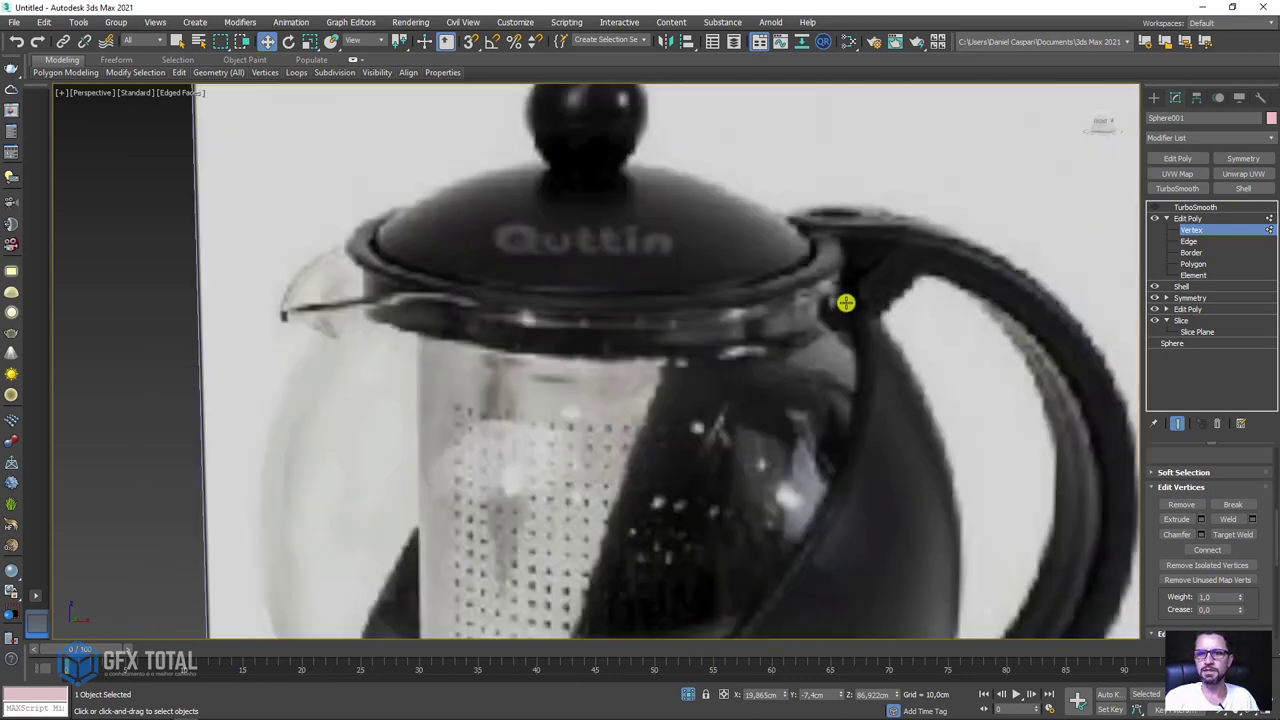
scroll(890, 332, down, 3)
mouse_move(886, 349)
alt+middle_down()
mouse_move(829, 452)
mouse_move(844, 425)
mouse_move(843, 474)
mouse_move(837, 457)
alt+middle_up()
scroll(822, 467, up, 2)
scroll(822, 467, up, 2)
alt+middle_drag(826, 506, 1133, 323)
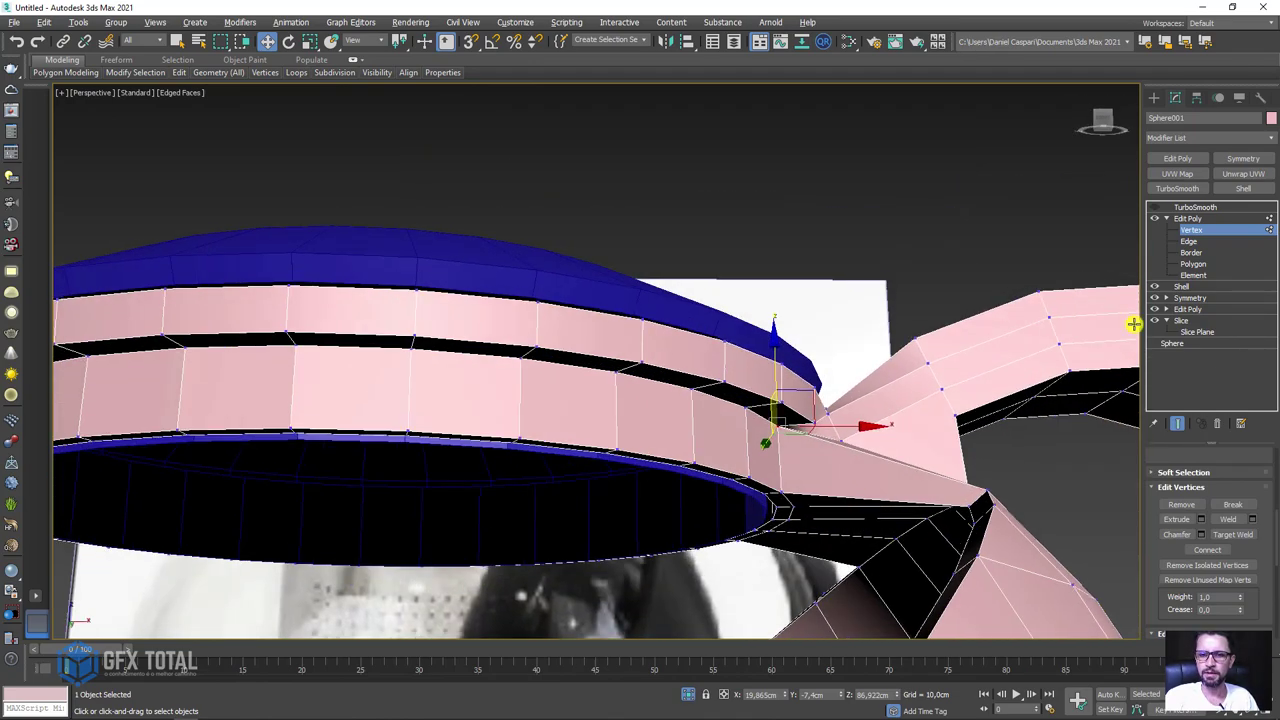
click(1191, 251)
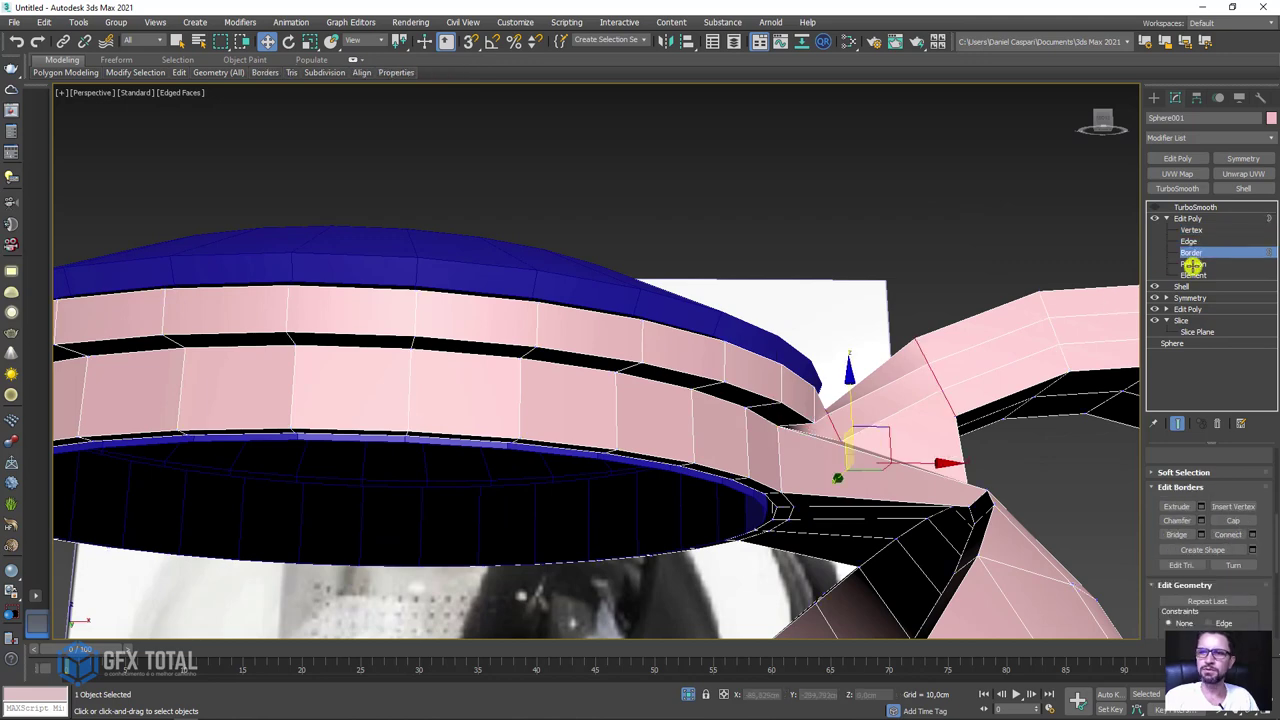
click(1192, 264)
alt+middle_drag(866, 417, 857, 423)
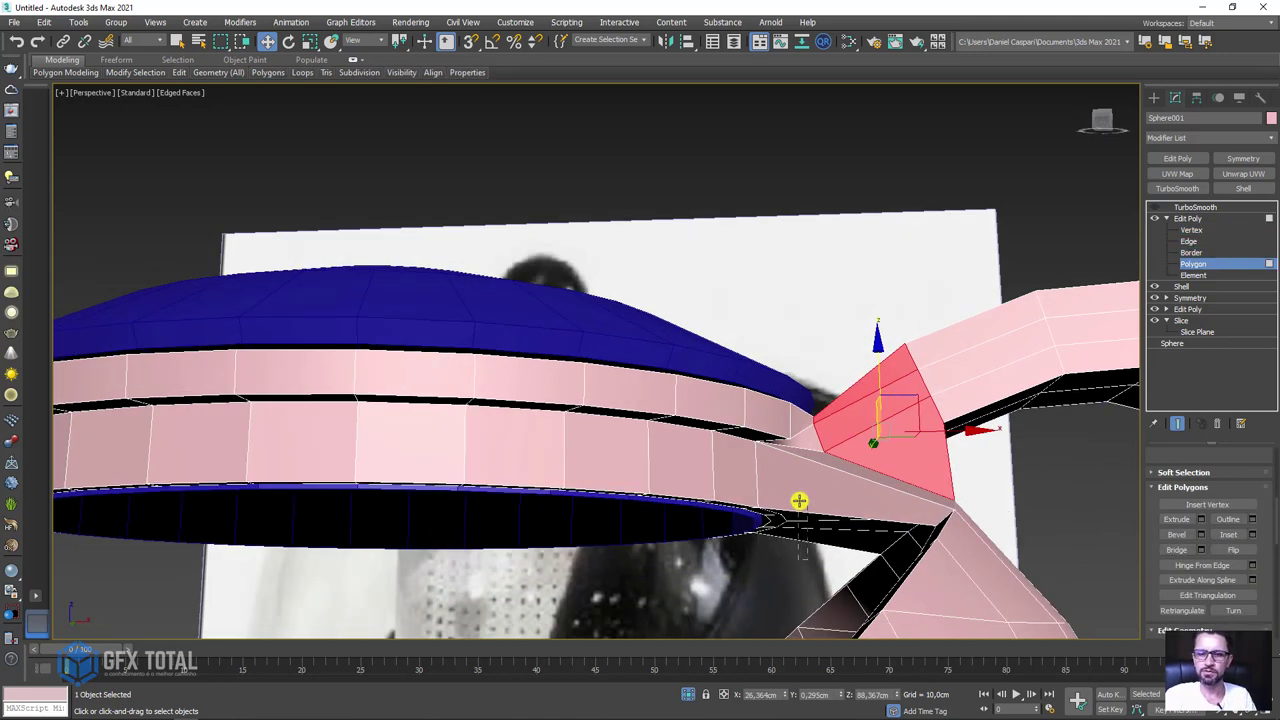
Delete the face at the handle-rim junction.
click(838, 502)
key(Delete)
click(1190, 241)
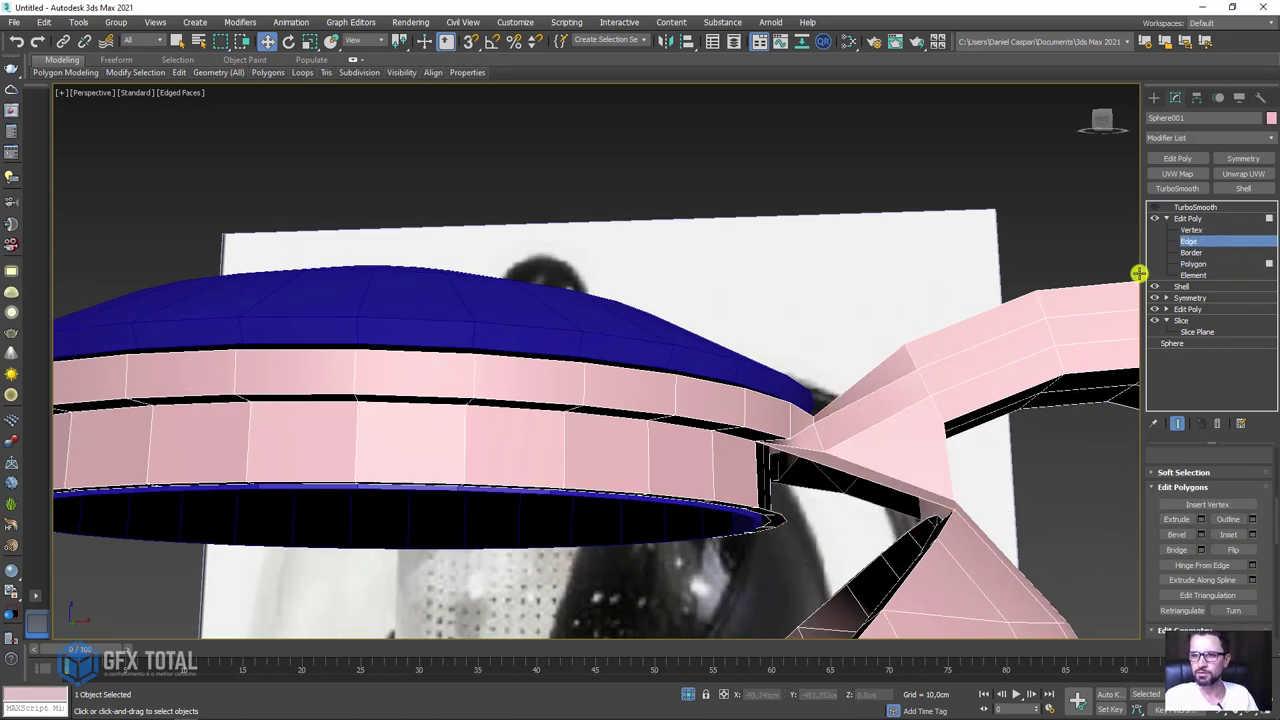
alt+middle_drag(803, 483, 761, 521)
scroll(778, 520, up, 5)
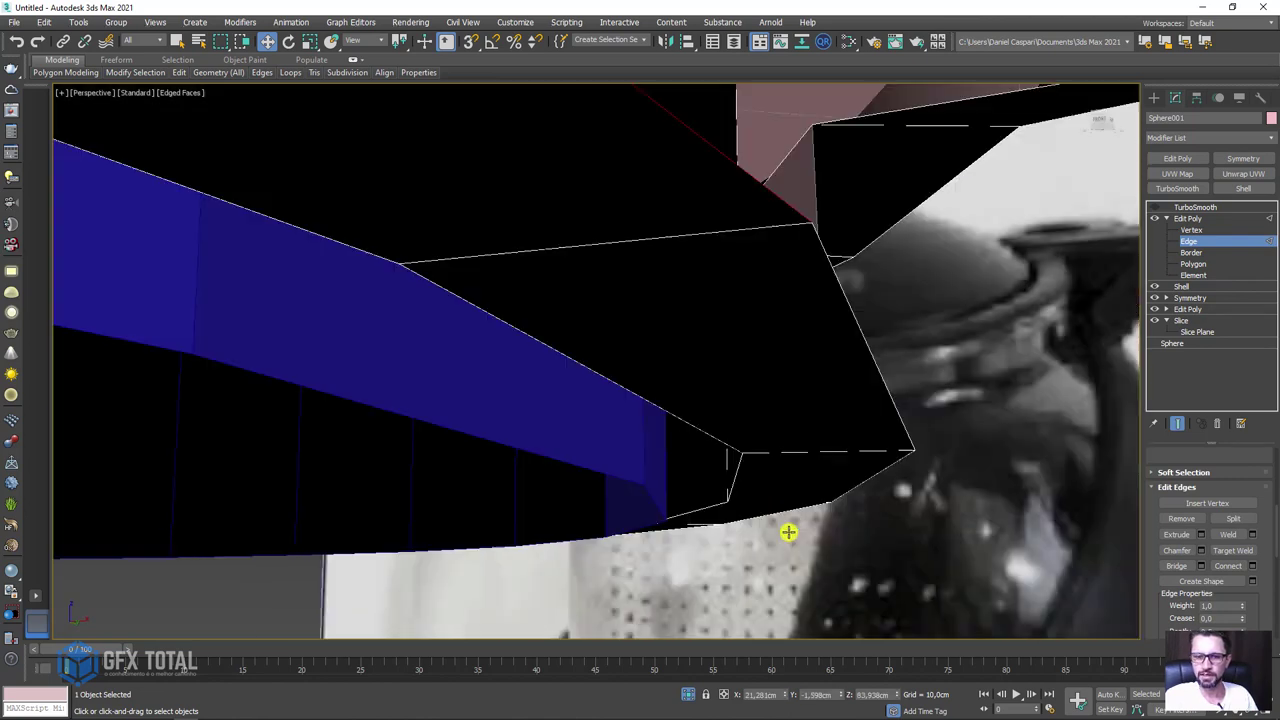
scroll(786, 522, up, 2)
scroll(788, 505, down, 7)
Raise the inner edge under the junction about 2.77 cm in Z.
scroll(785, 498, up, 6)
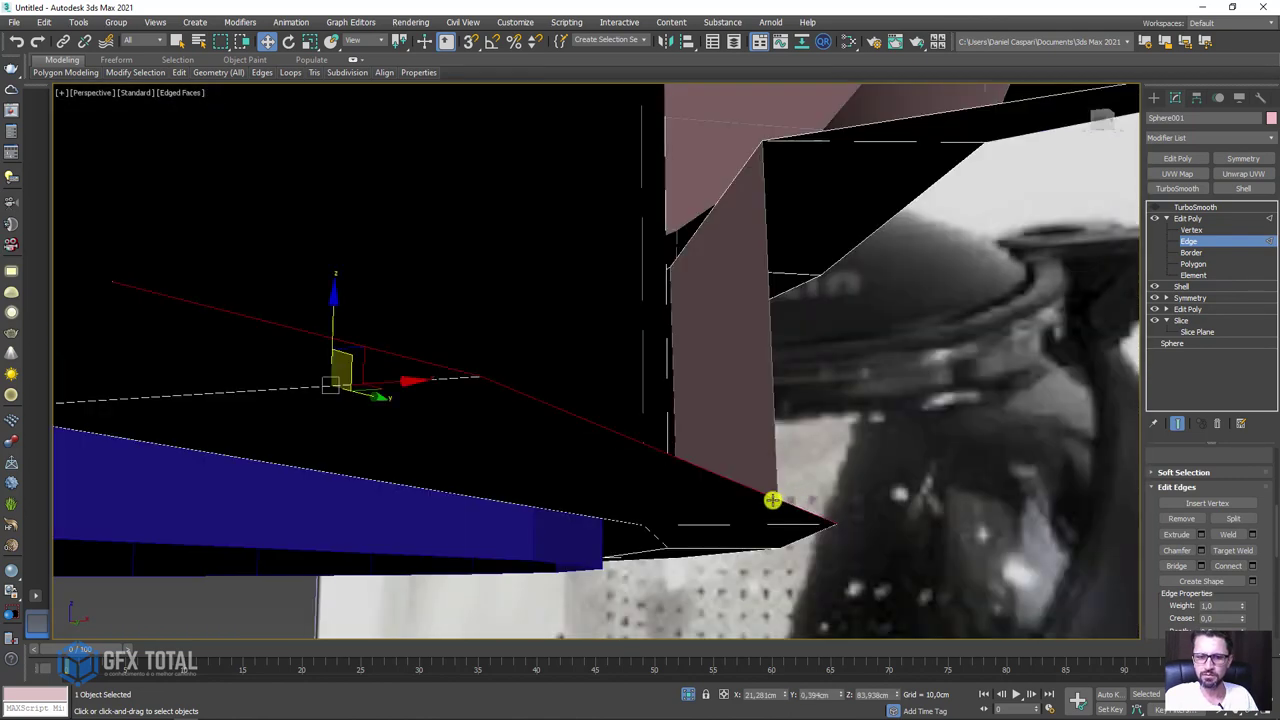
scroll(592, 434, up, 2)
scroll(457, 394, up, 2)
scroll(463, 399, up, 3)
alt+middle_drag(463, 399, 387, 409)
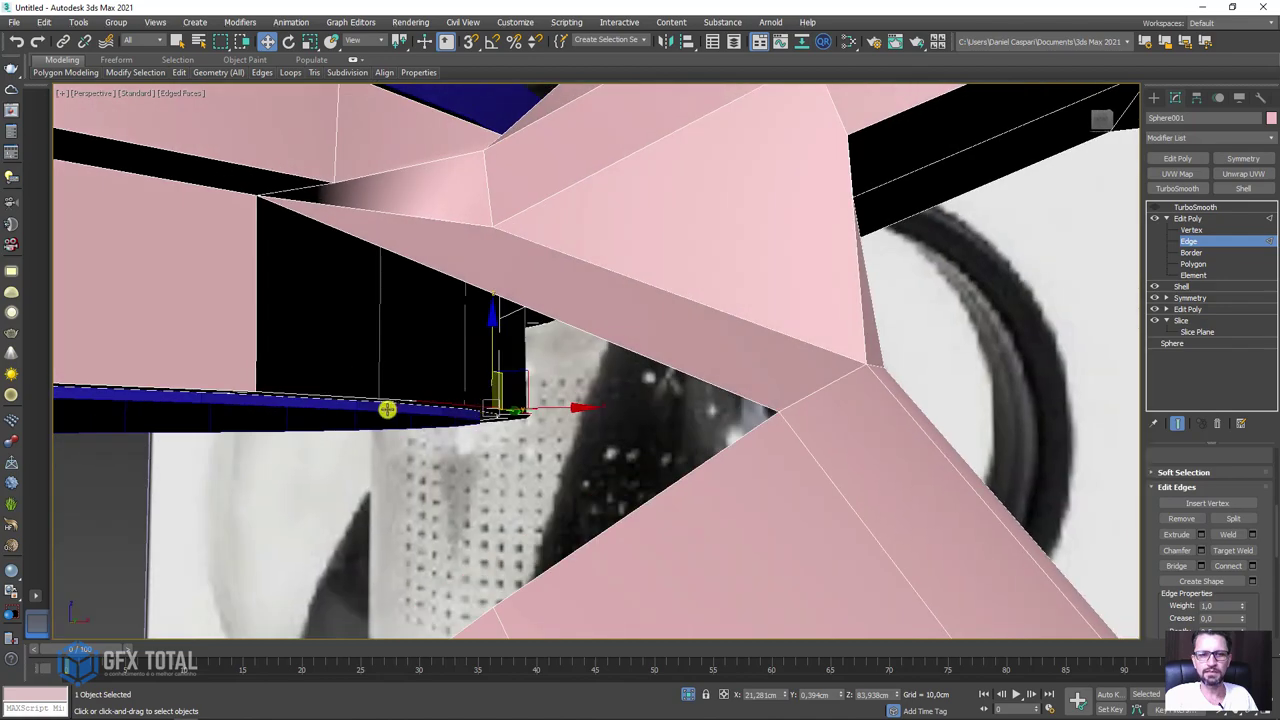
mouse_move(826, 429)
alt+middle_down()
mouse_move(600, 440)
mouse_move(642, 433)
mouse_move(504, 337)
alt+middle_up()
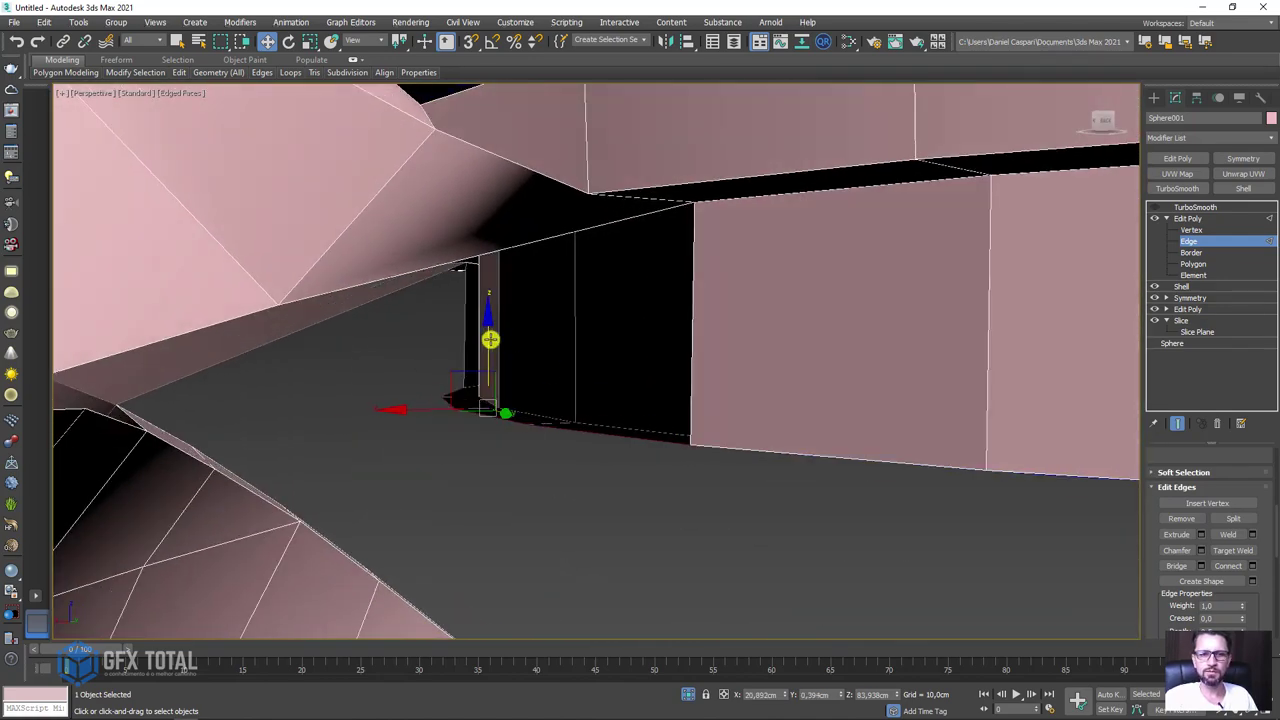
drag(490, 339, 538, 186)
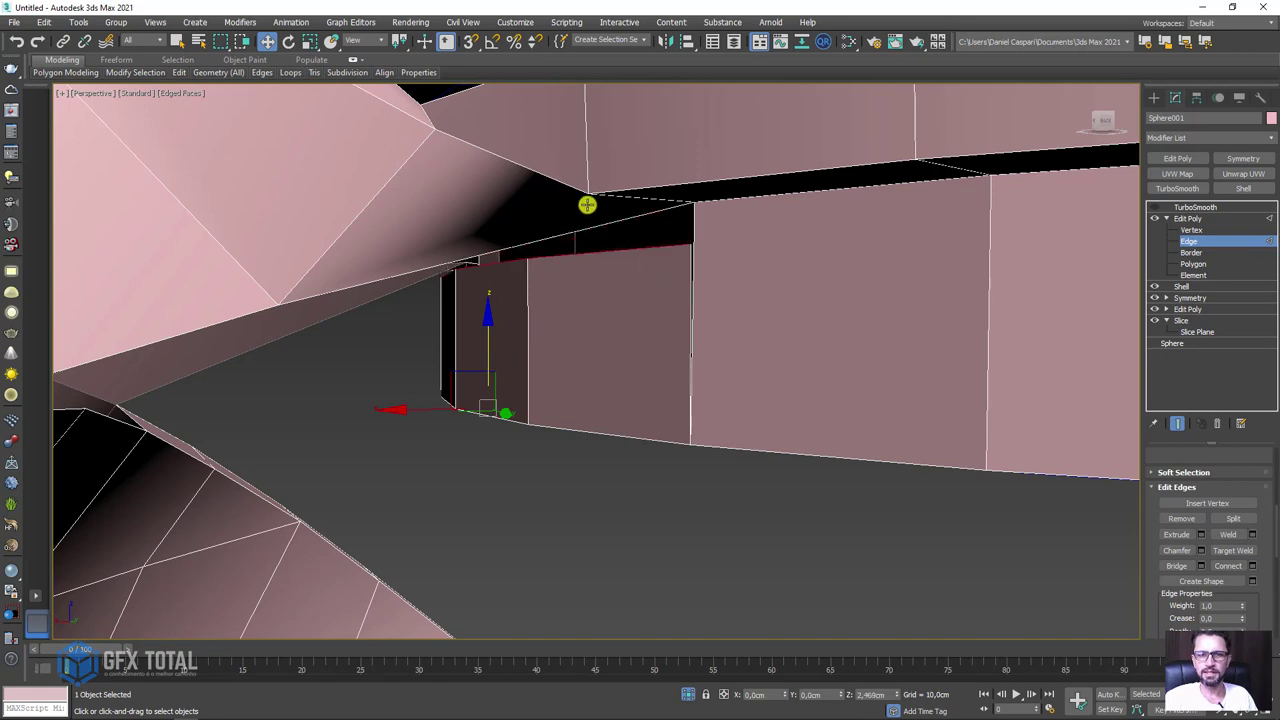
mouse_move(583, 217)
alt+middle_down()
mouse_move(617, 364)
mouse_move(642, 128)
alt+middle_up()
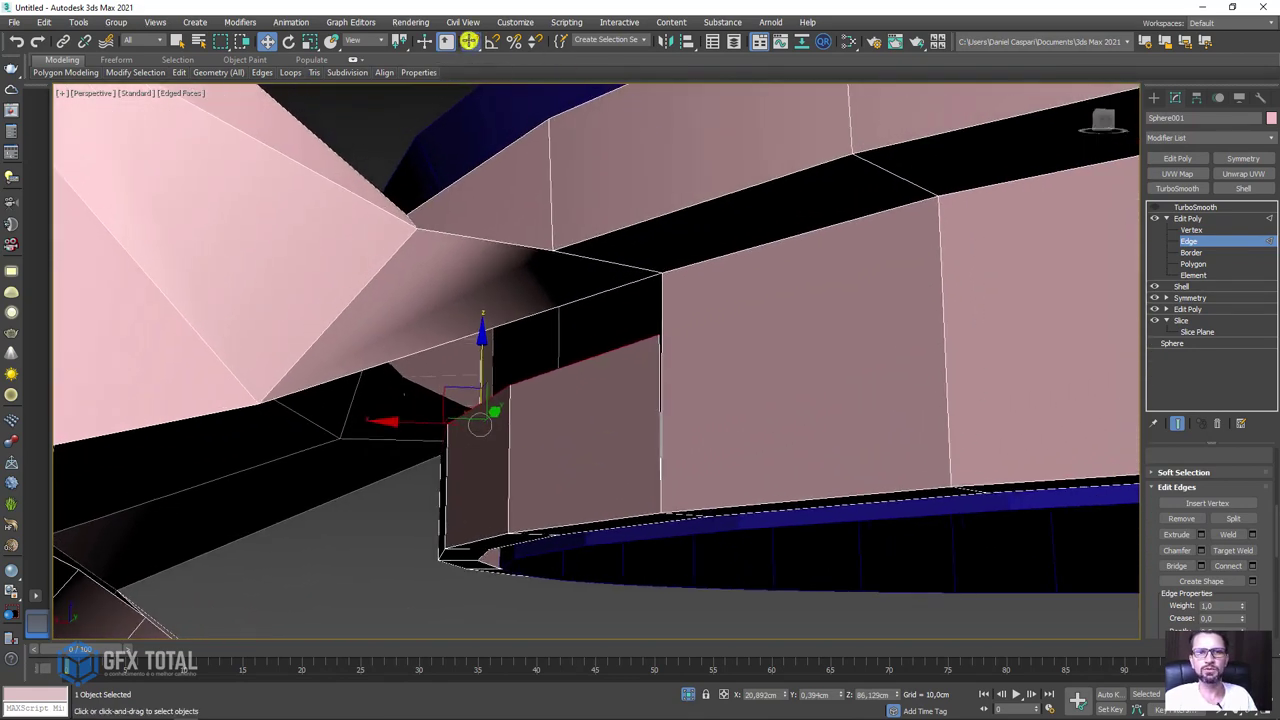
right_click(469, 38)
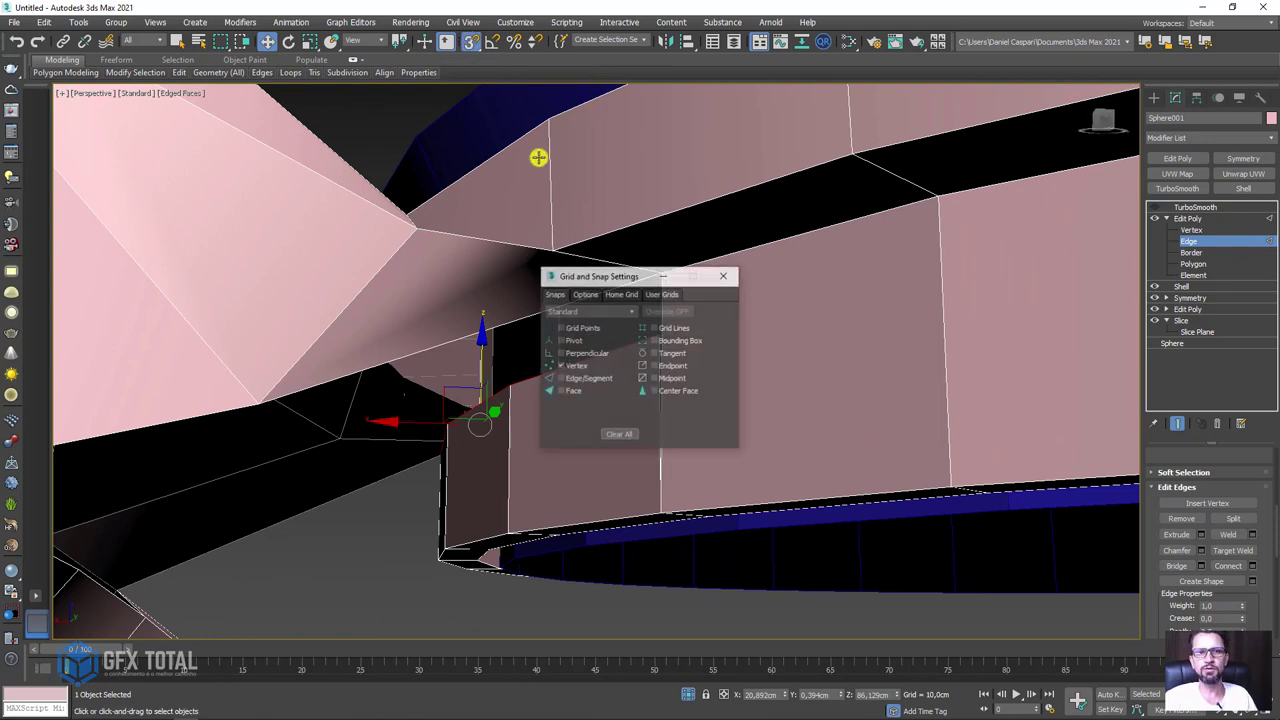
click(581, 294)
click(572, 428)
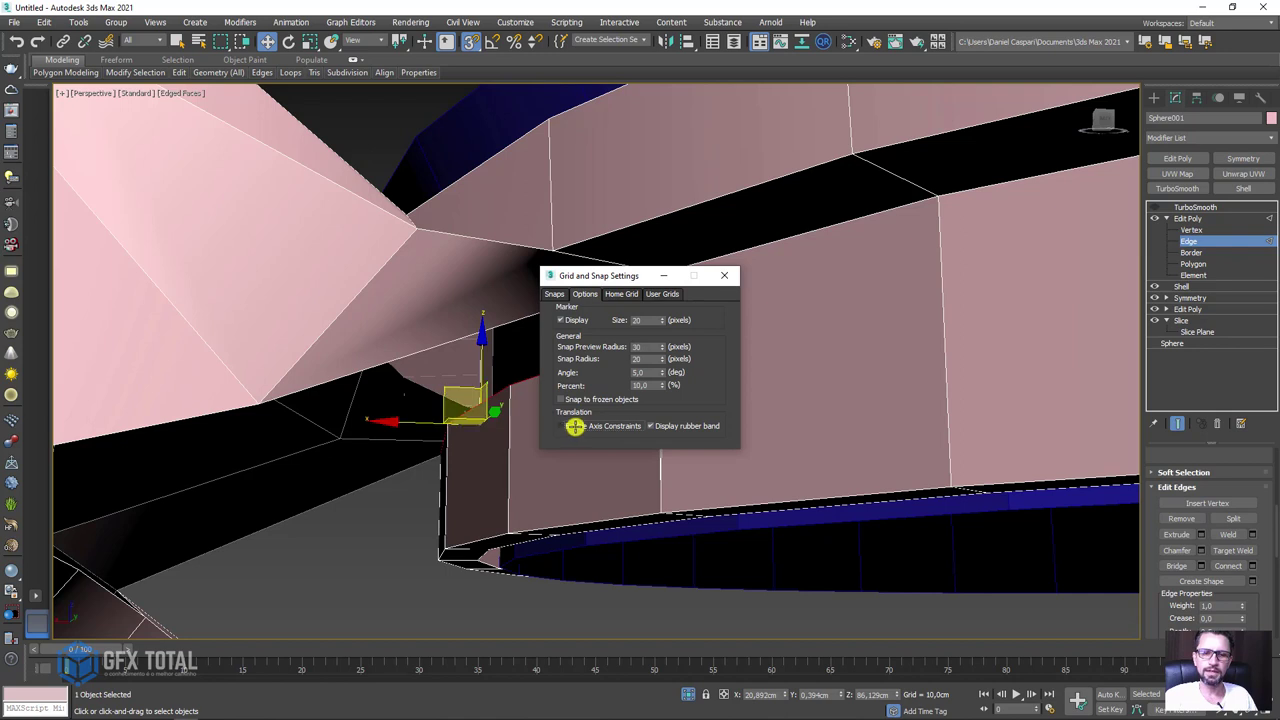
click(572, 428)
click(726, 271)
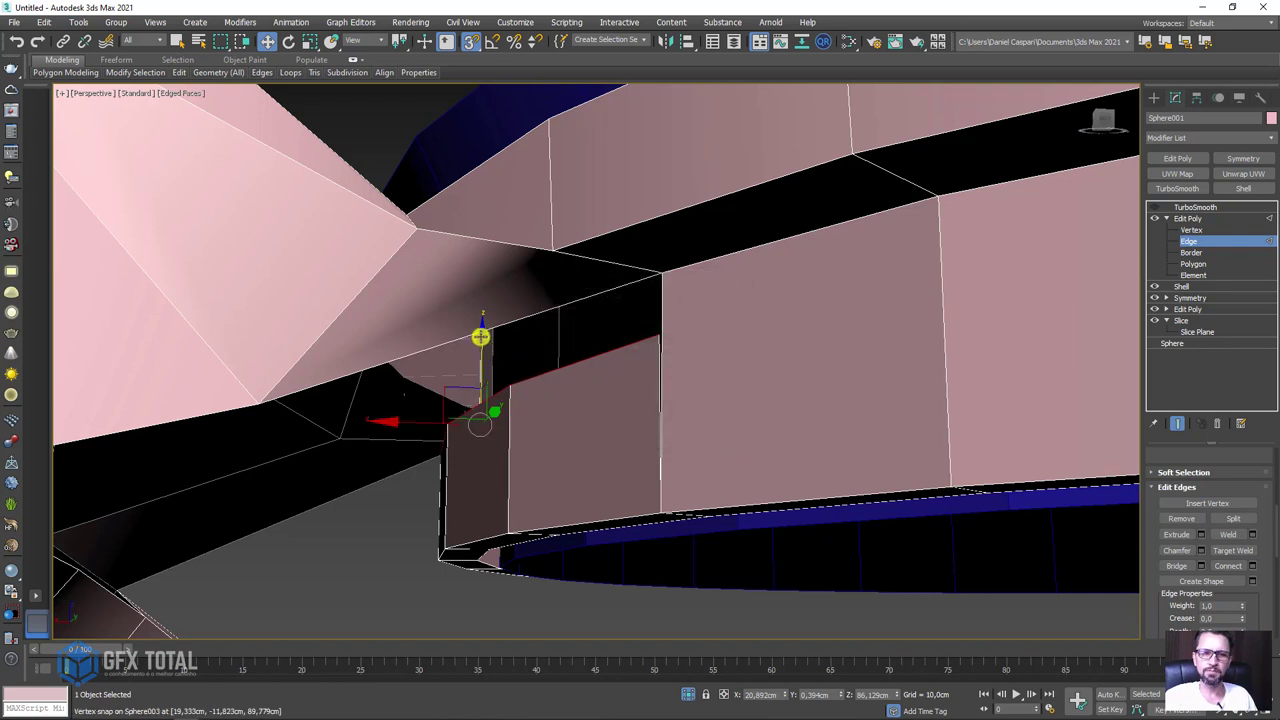
drag(481, 337, 665, 281)
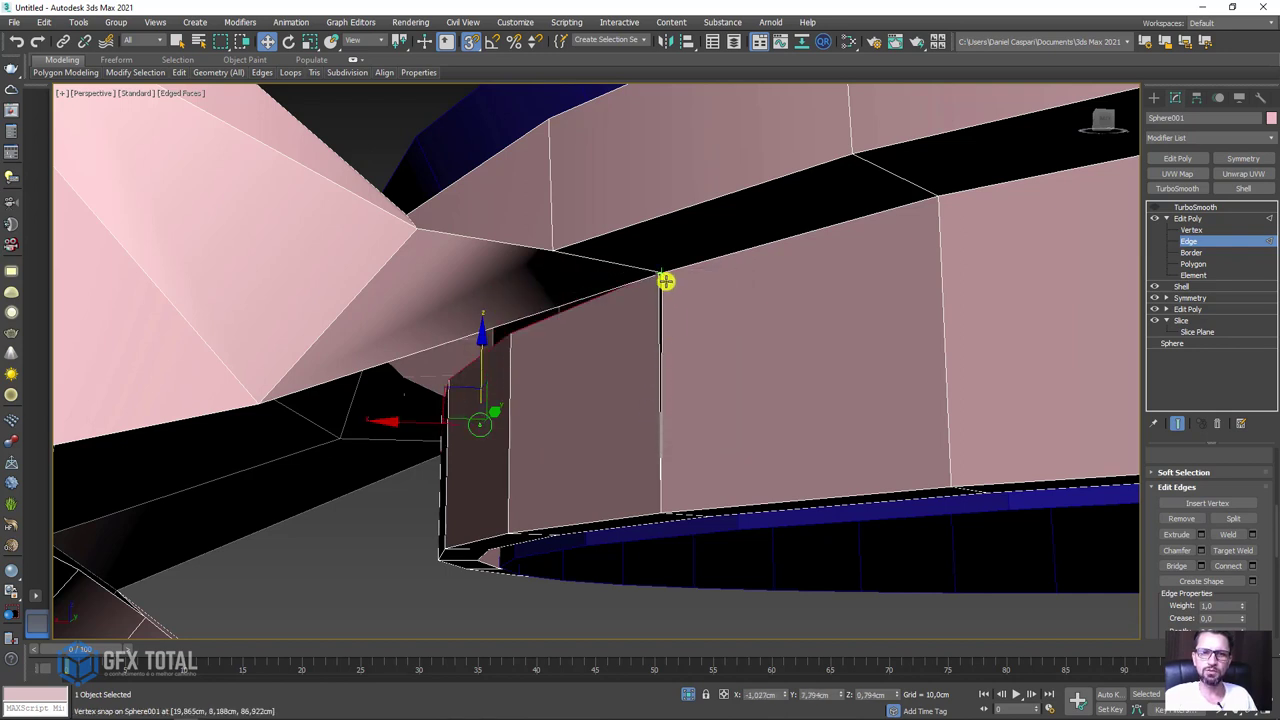
mouse_move(620, 349)
alt+middle_down()
mouse_move(557, 366)
mouse_move(614, 366)
mouse_move(605, 373)
mouse_move(786, 300)
alt+middle_up()
scroll(786, 300, up, 2)
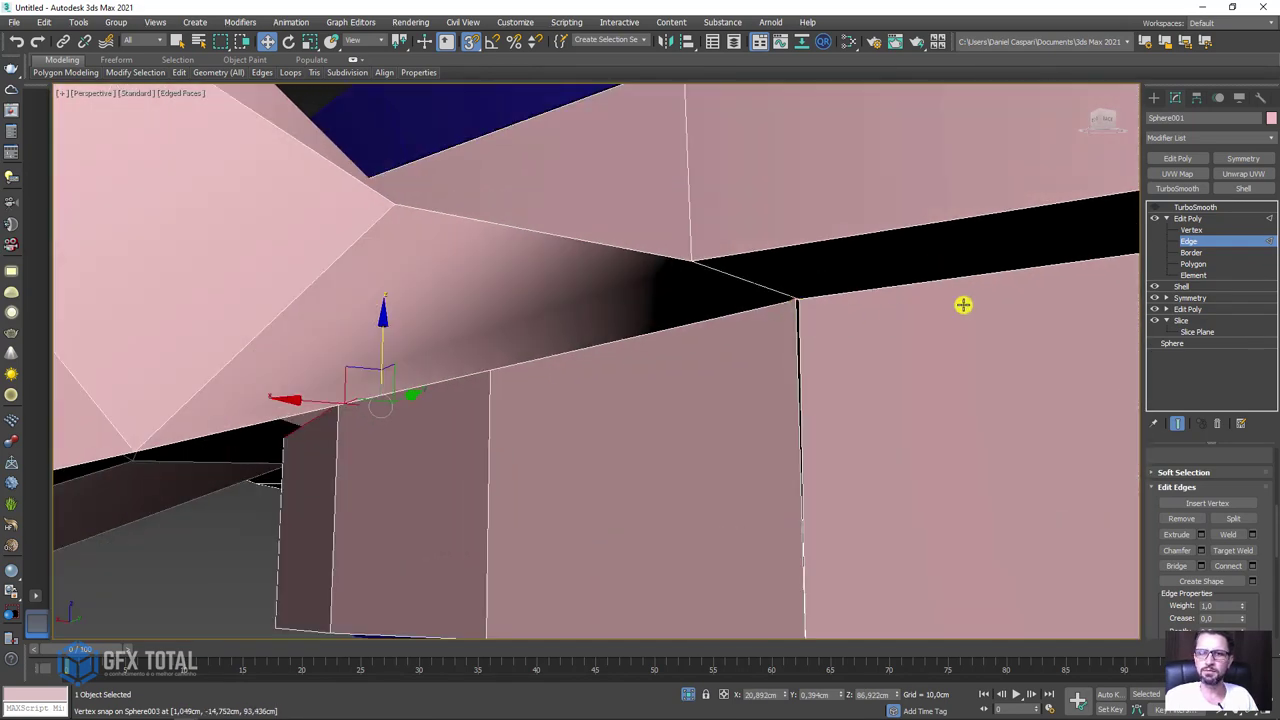
click(1190, 253)
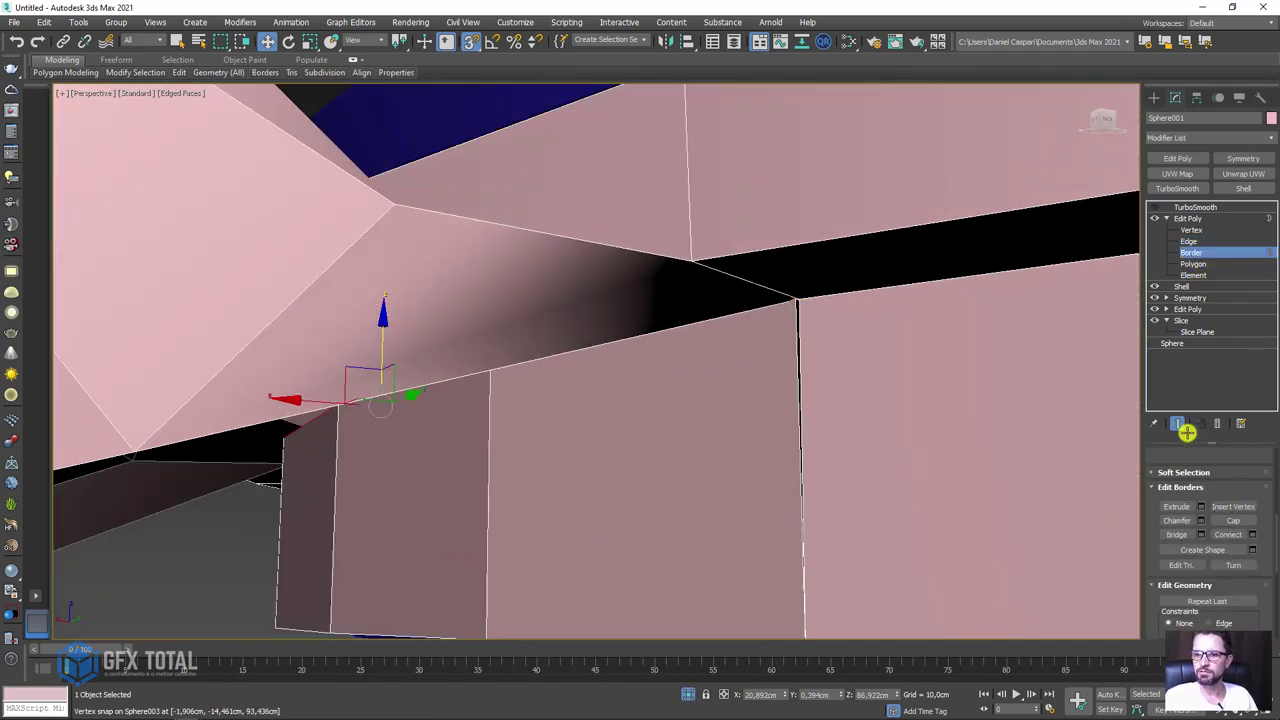
click(1189, 241)
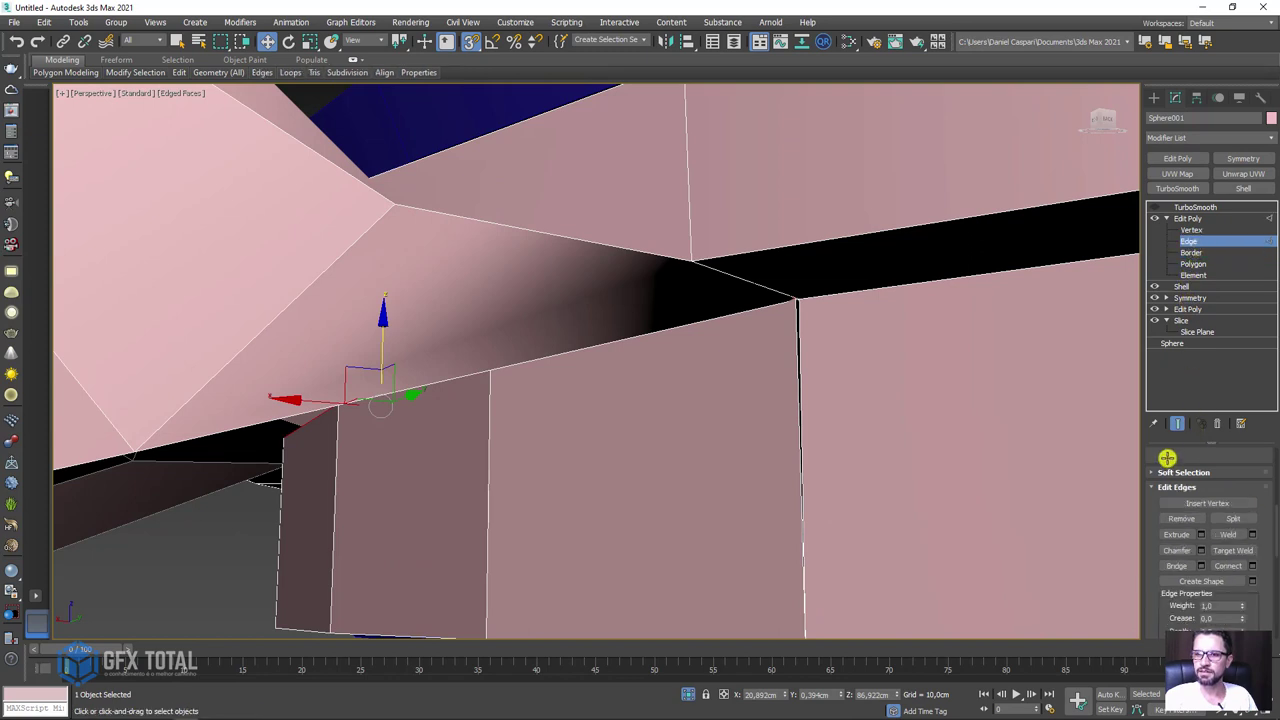
drag(1167, 458, 1167, 491)
Target Weld the handle's top vertices onto the rim.
click(1230, 582)
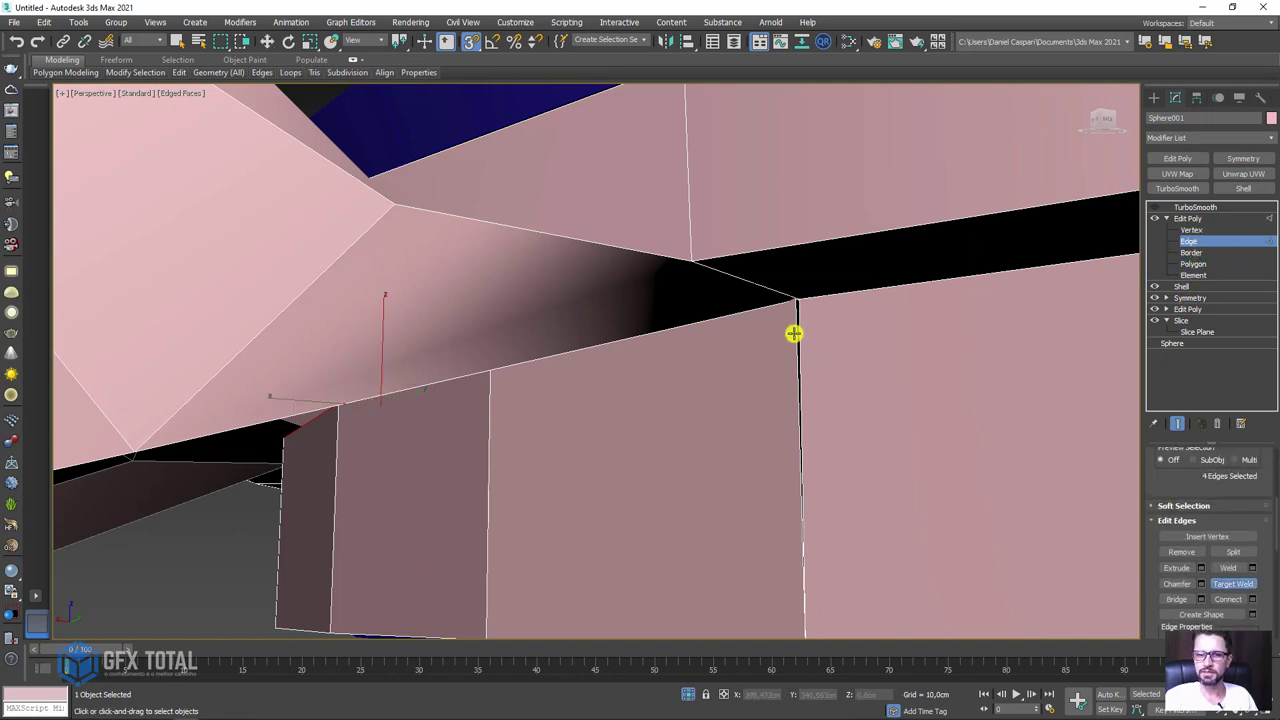
mouse_move(801, 331)
alt+middle_down()
mouse_move(663, 380)
mouse_move(808, 380)
mouse_move(500, 343)
mouse_move(597, 325)
mouse_move(583, 371)
mouse_move(626, 371)
alt+middle_up()
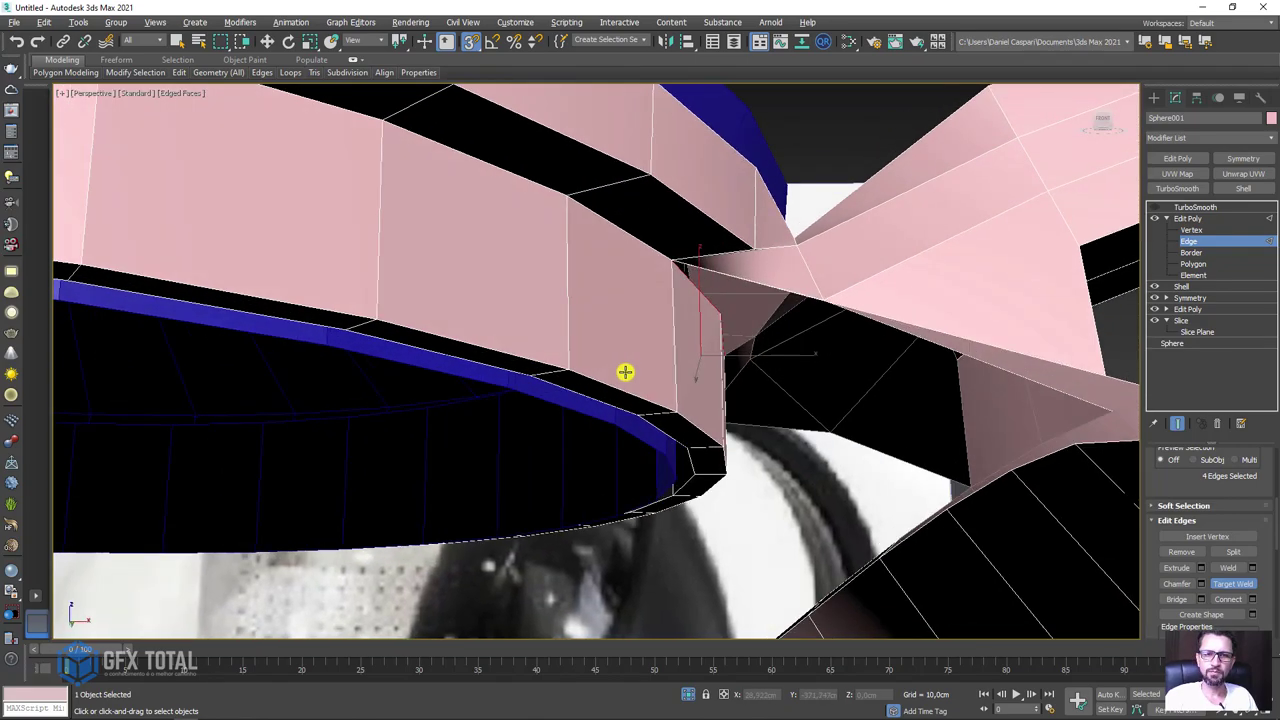
key(w)
scroll(925, 445, down, 3)
alt+middle_drag(925, 445, 909, 457)
scroll(909, 457, up, 2)
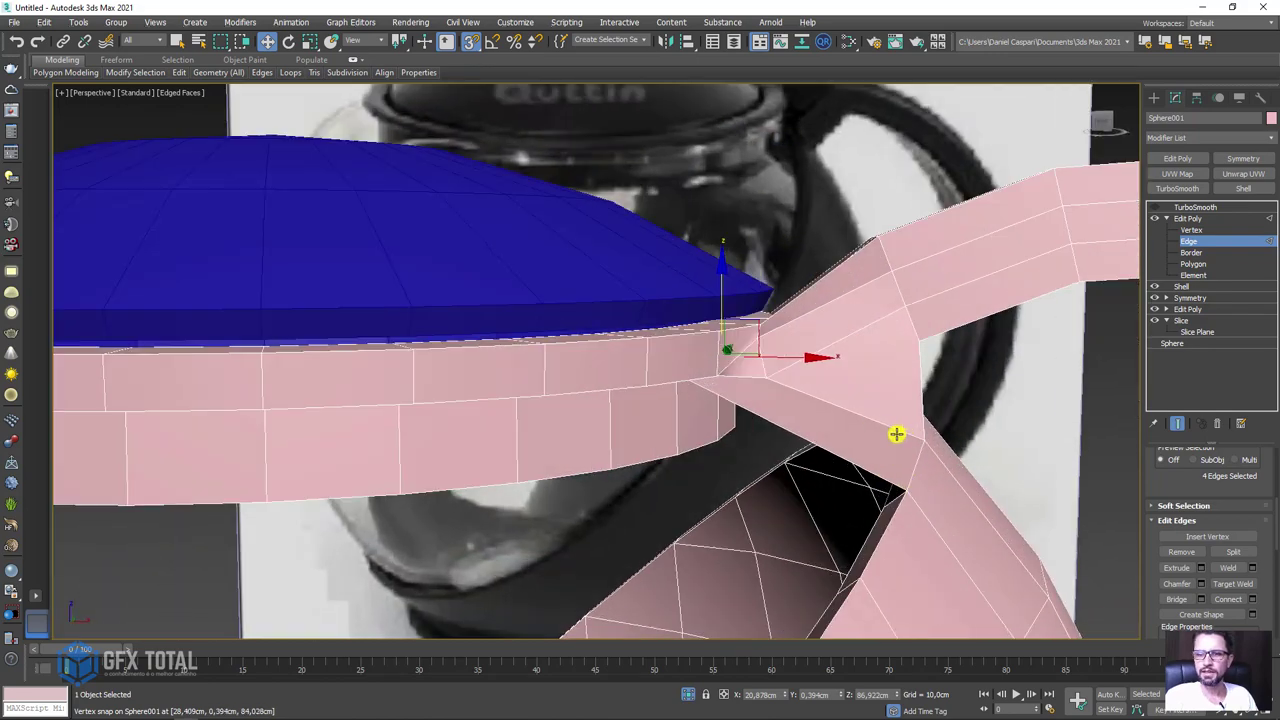
Turn off Snaps and inspect the joint's polygons and vertices.
click(1193, 263)
click(794, 423)
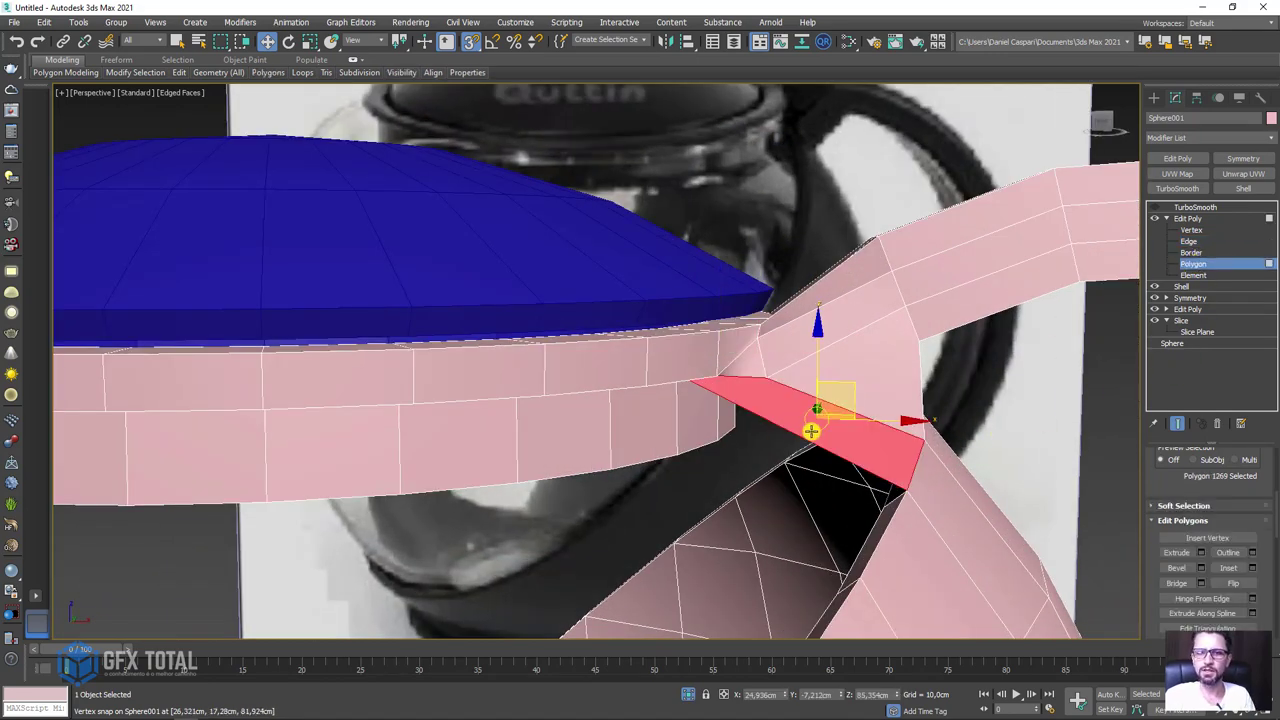
mouse_move(808, 429)
alt+middle_down()
mouse_move(905, 447)
mouse_move(650, 466)
mouse_move(808, 451)
mouse_move(707, 449)
mouse_move(743, 443)
mouse_move(886, 449)
mouse_move(663, 448)
mouse_move(771, 486)
mouse_move(912, 487)
mouse_move(886, 457)
mouse_move(877, 489)
mouse_move(934, 343)
mouse_move(834, 389)
mouse_move(737, 386)
alt+middle_up()
click(469, 40)
click(700, 462)
click(1191, 230)
click(708, 442)
scroll(886, 457, down, 2)
scroll(877, 489, down, 4)
Box-select and delete the right half of the pot.
click(1193, 263)
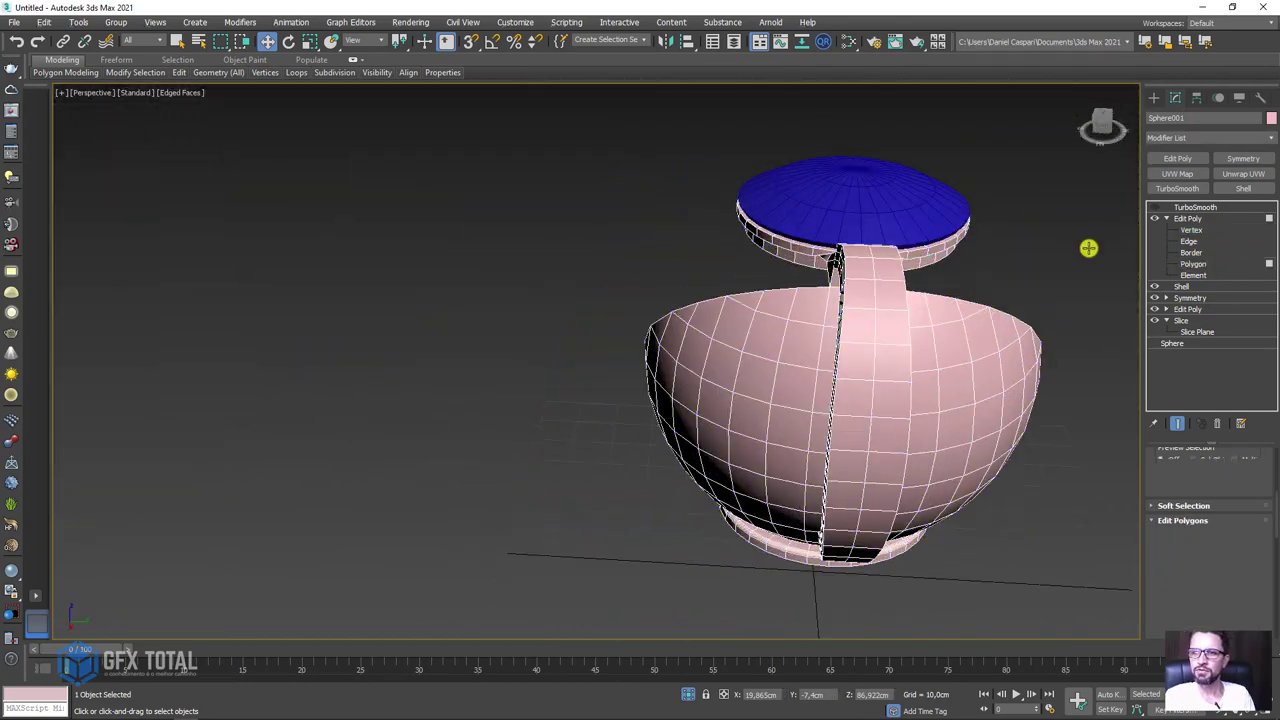
drag(1080, 240, 928, 551)
key(Delete)
click(1193, 228)
click(1193, 226)
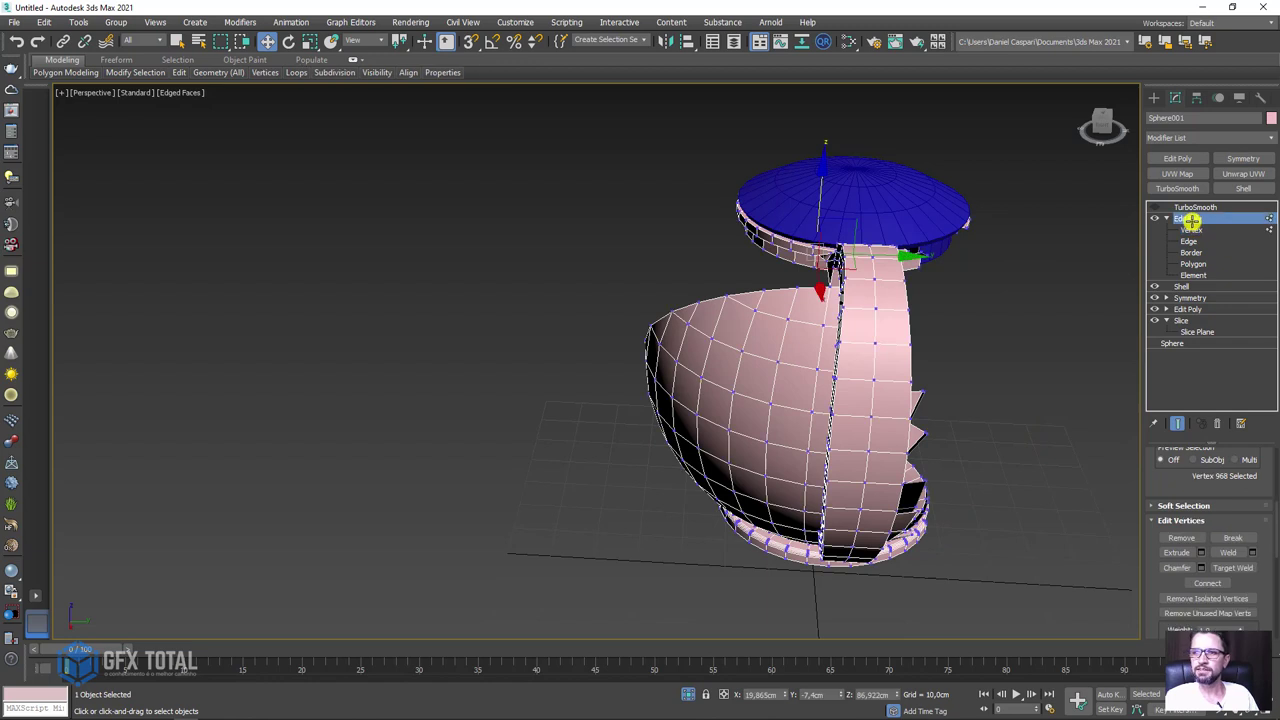
Add a Symmetry modifier mirroring on Y with Flip checked.
click(1243, 158)
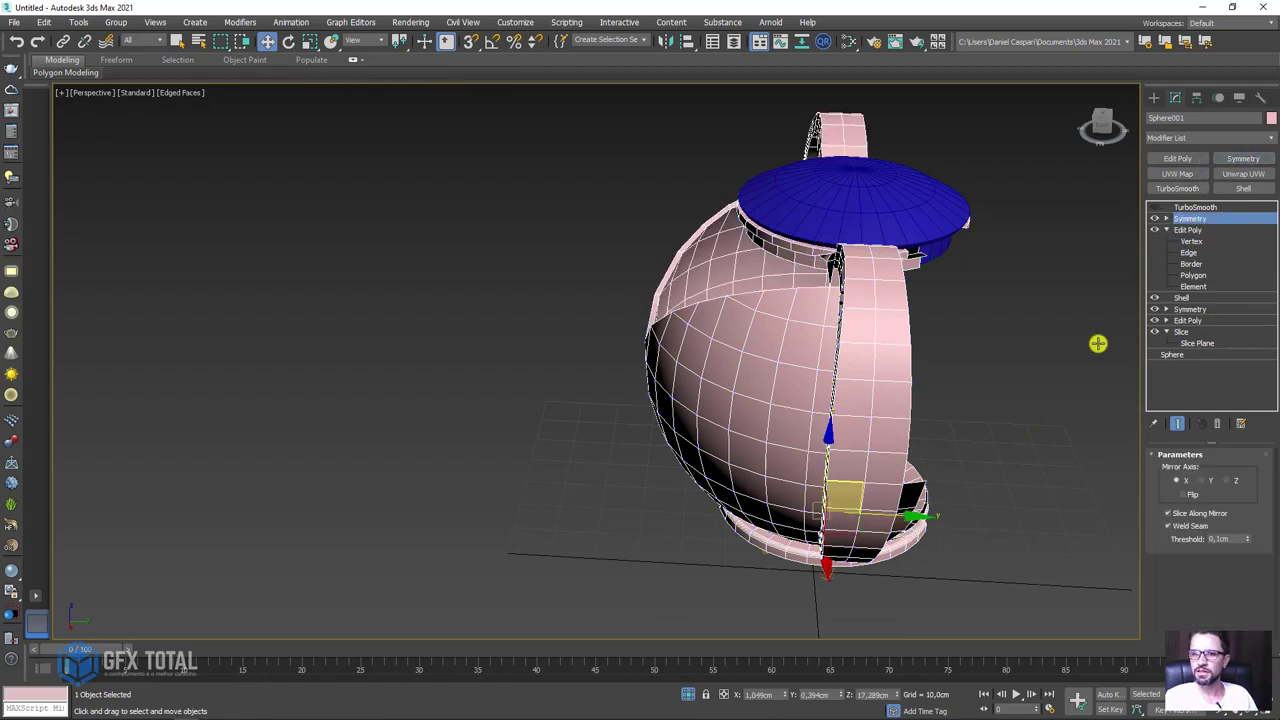
click(1205, 480)
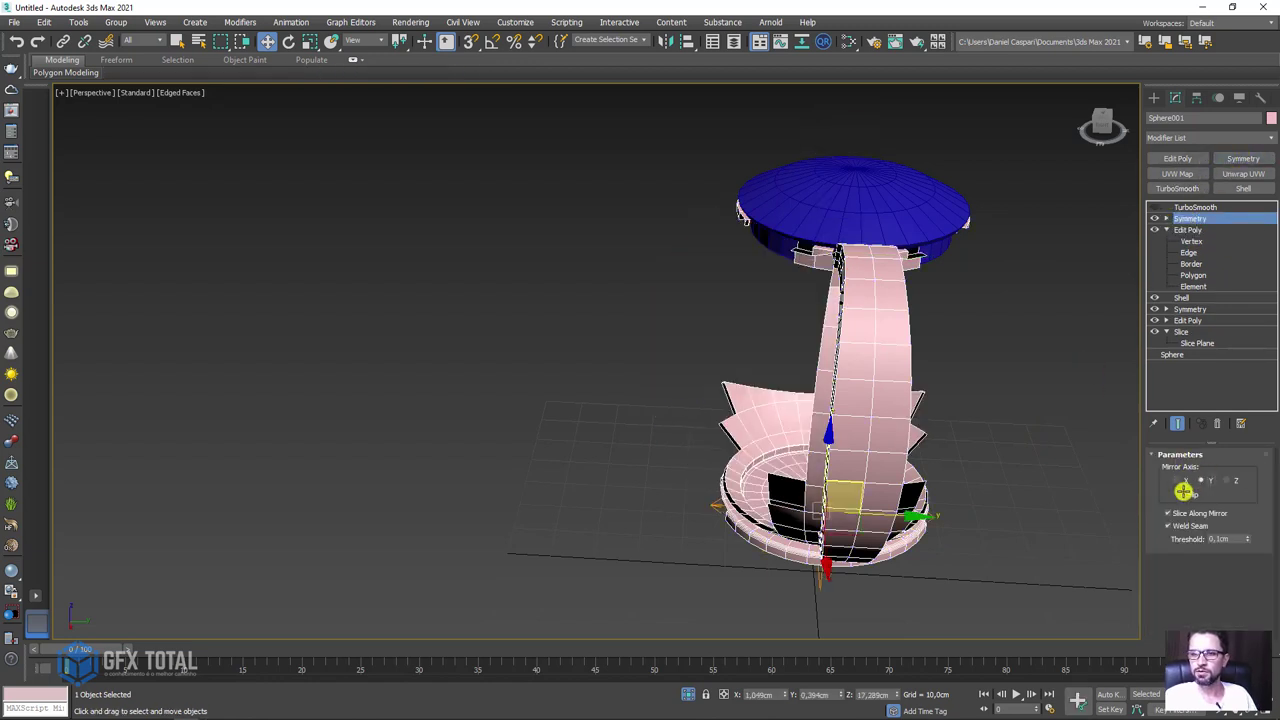
click(1182, 493)
mouse_move(1043, 500)
alt+middle_down()
mouse_move(1109, 471)
mouse_move(934, 443)
mouse_move(831, 384)
mouse_move(845, 271)
alt+middle_up()
scroll(845, 270, up, 3)
alt+middle_drag(856, 279, 891, 180)
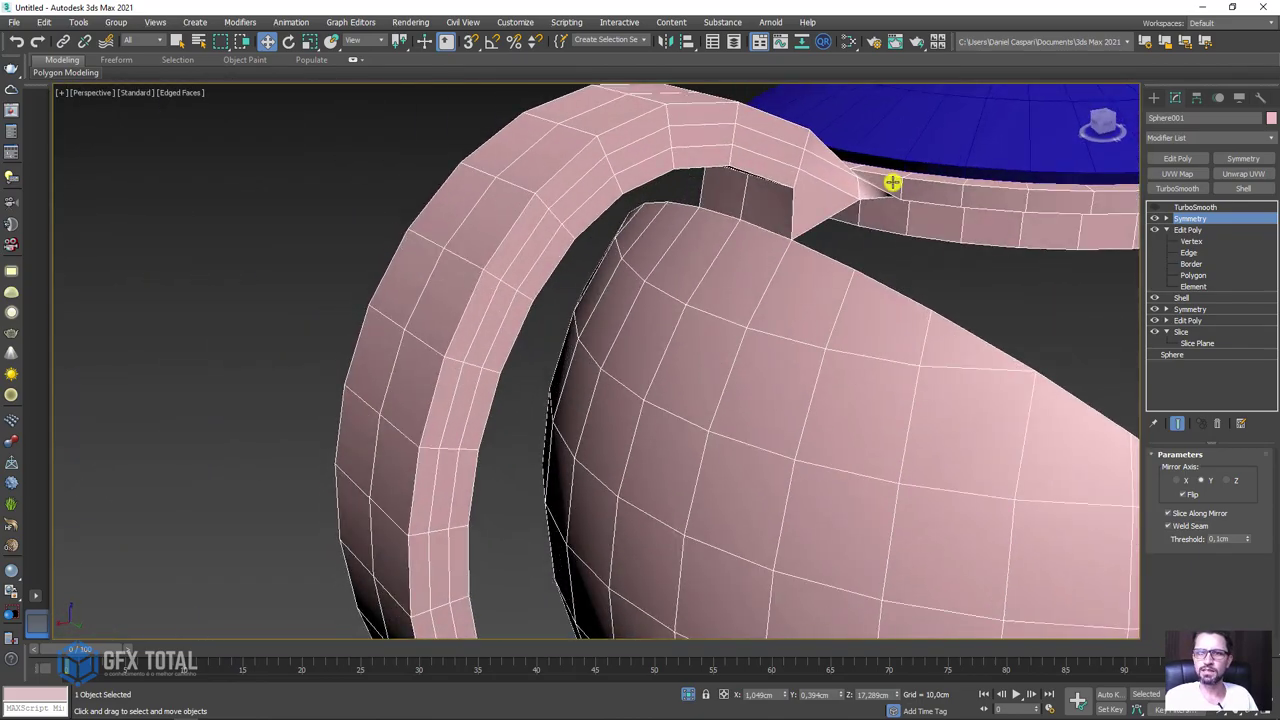
scroll(889, 246, up, 3)
scroll(877, 266, down, 4)
mouse_move(877, 266)
alt+middle_down()
mouse_move(811, 224)
mouse_move(736, 255)
alt+middle_up()
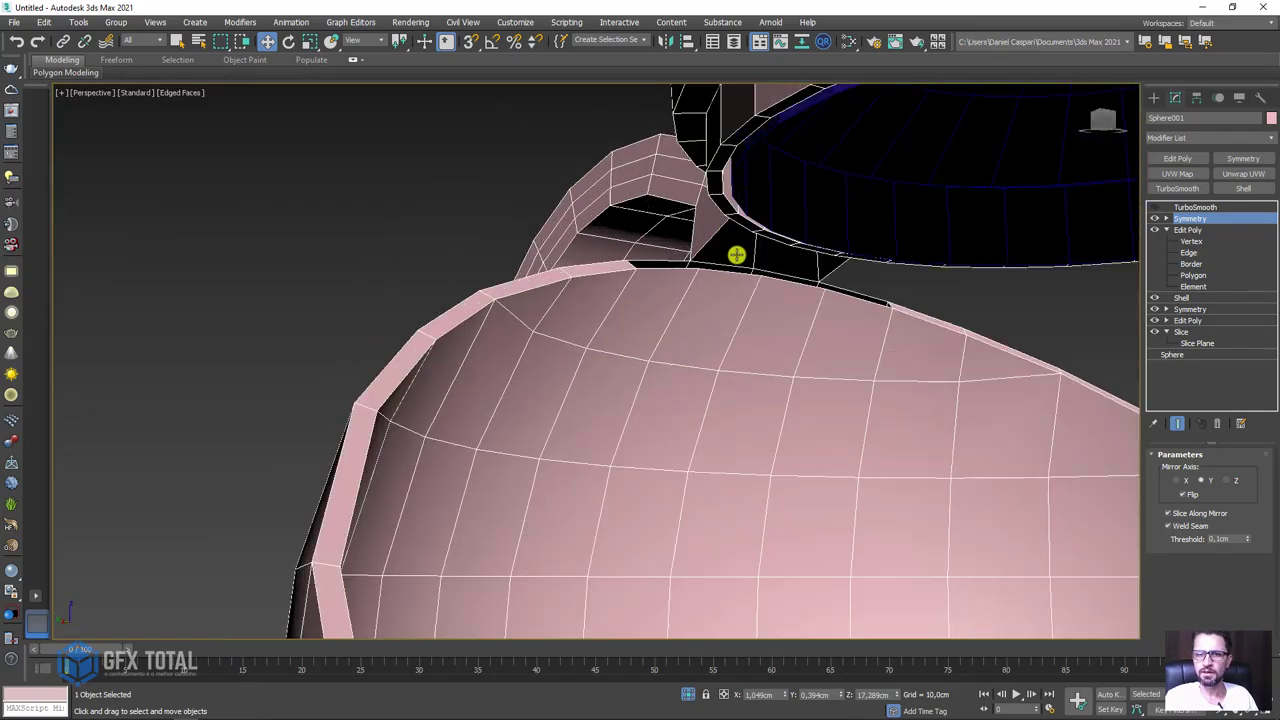
Add a new Edit Poly modifier above Symmetry.
click(1191, 252)
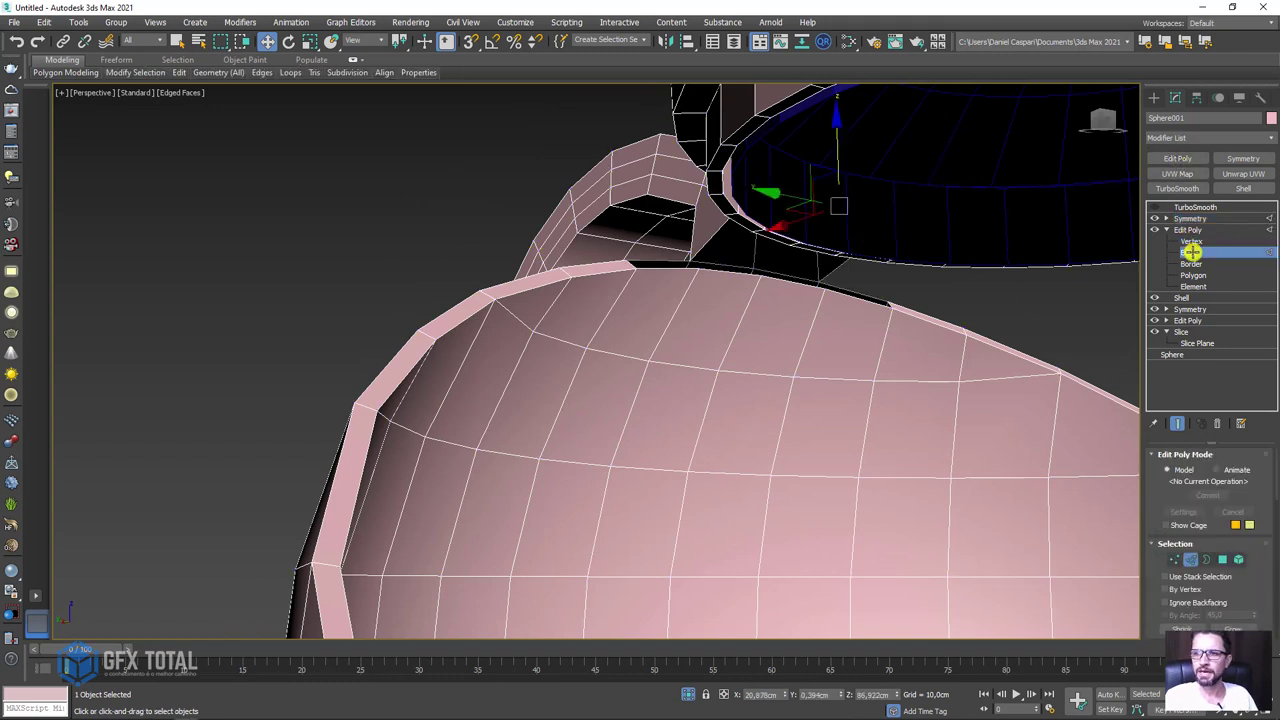
click(1190, 218)
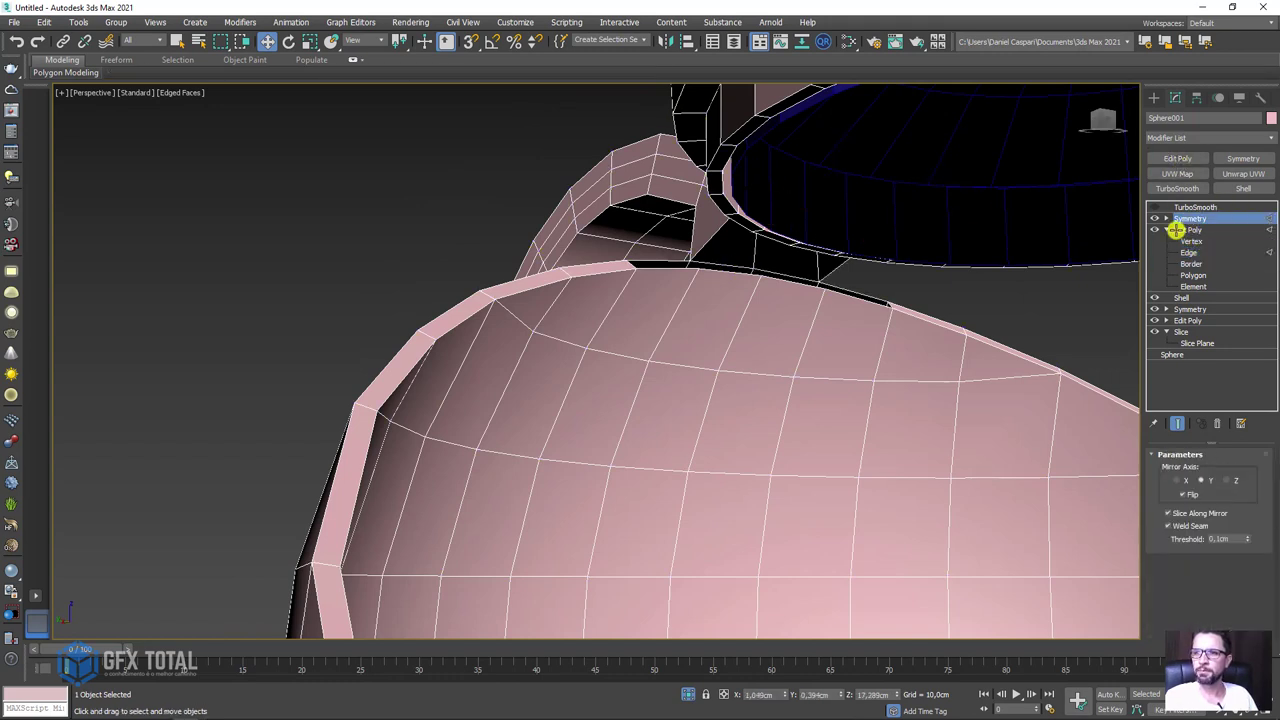
click(1166, 230)
click(1187, 160)
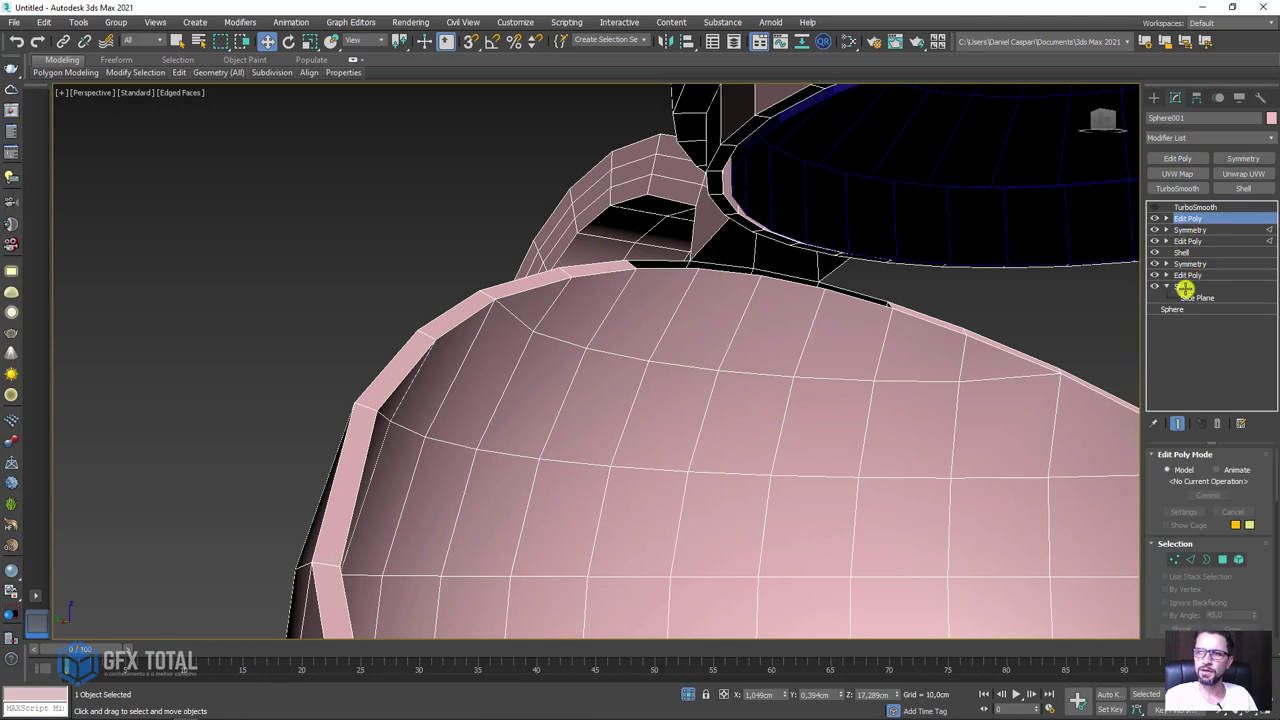
Select the open top border, then switch to Edge level to inspect the handle gap.
click(1206, 559)
click(772, 278)
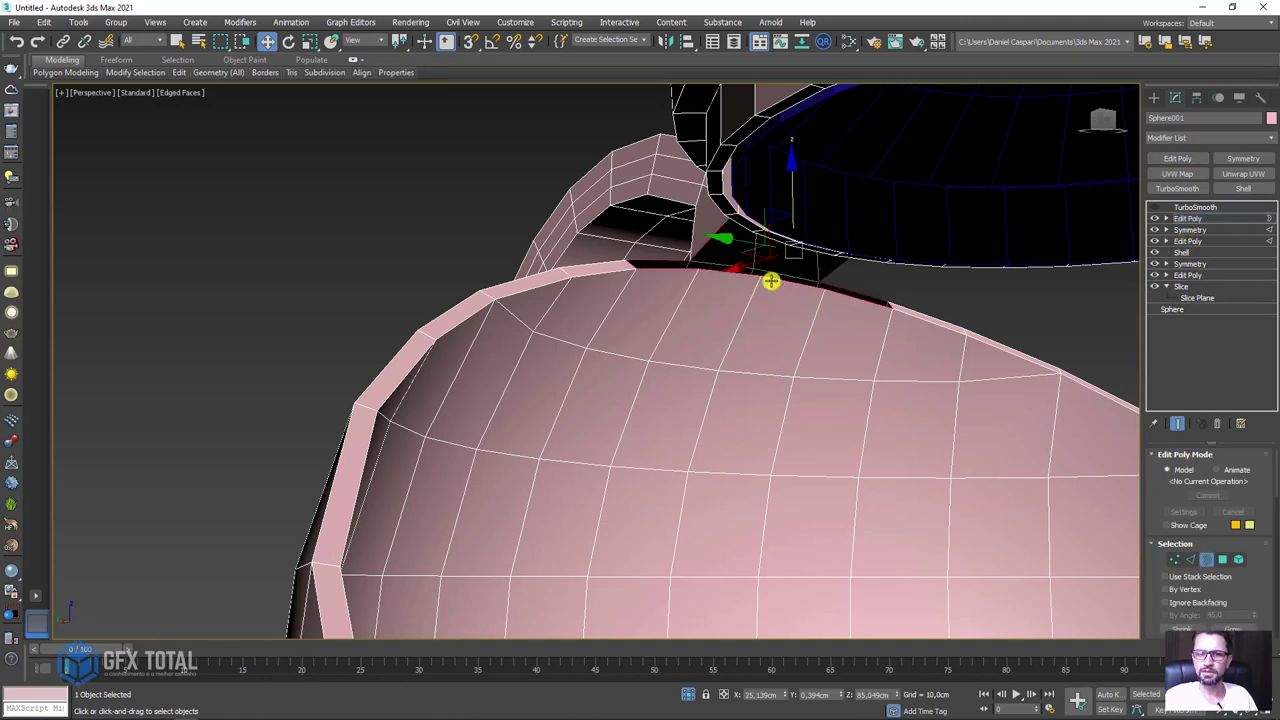
click(1188, 559)
scroll(666, 257, up, 2)
scroll(556, 259, up, 2)
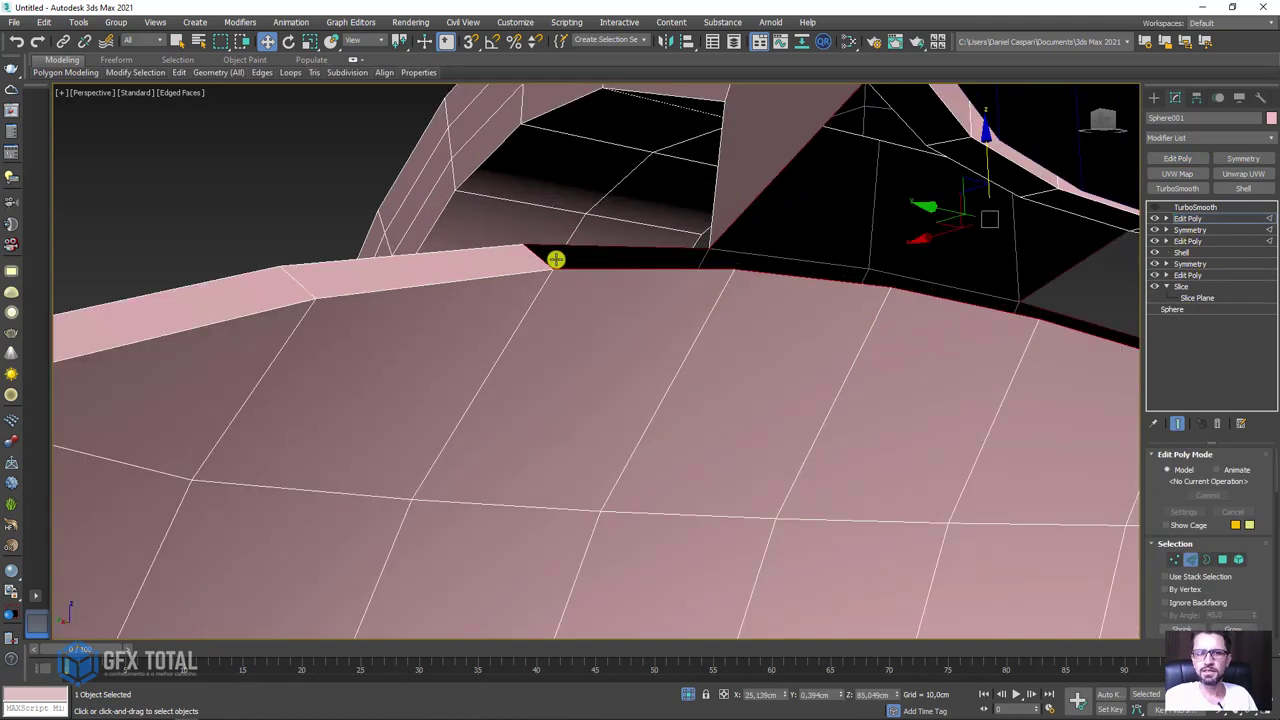
mouse_move(538, 255)
alt+middle_down()
mouse_move(703, 209)
mouse_move(919, 232)
alt+middle_up()
mouse_move(816, 135)
alt+middle_down()
mouse_move(843, 251)
mouse_move(889, 277)
alt+middle_up()
scroll(920, 274, up, 3)
scroll(755, 254, down, 3)
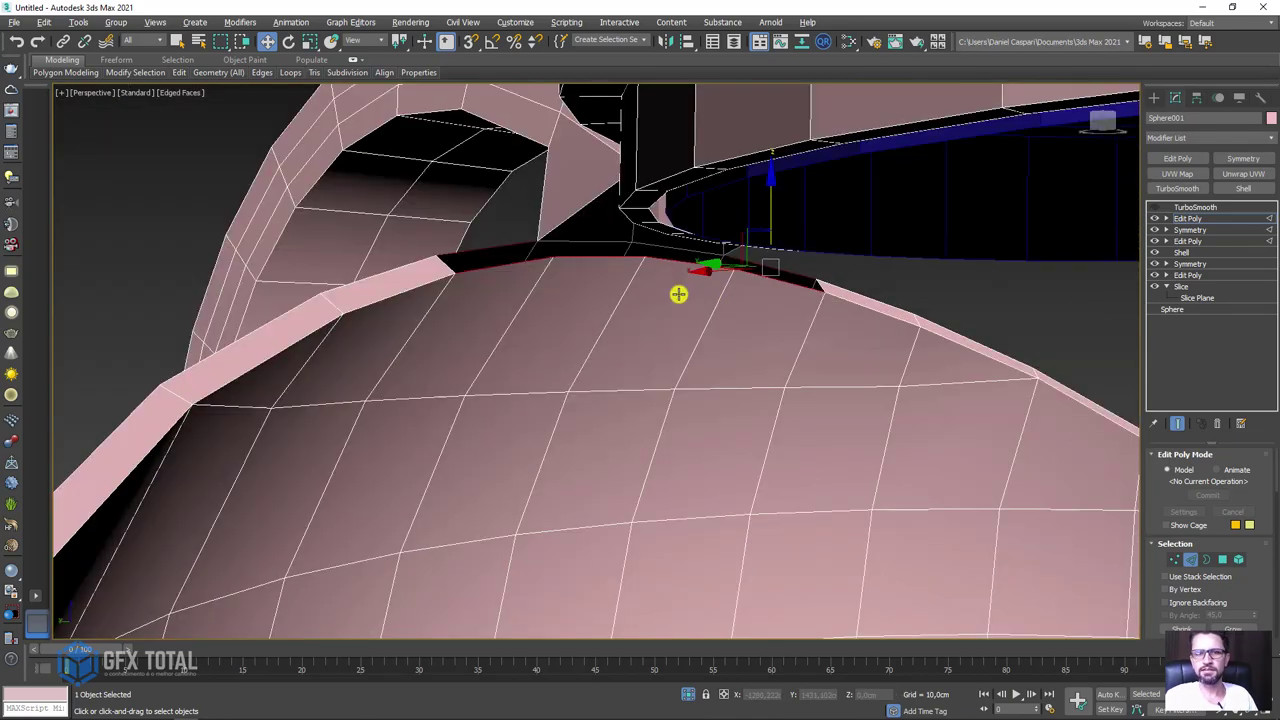
scroll(680, 291, down, 1)
alt+middle_drag(620, 289, 970, 397)
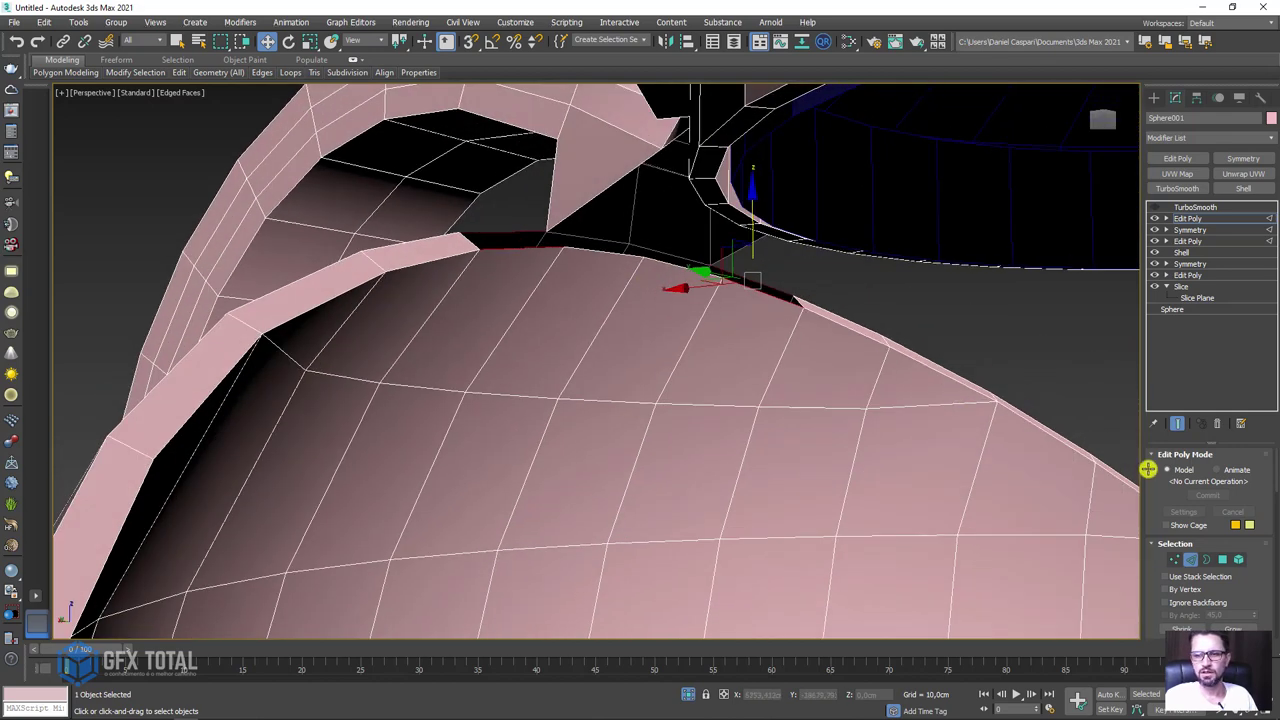
Pick edges in the handle gap and snap one edge up onto the vertex above.
key(ctrl+z)
drag(1156, 612, 1157, 477)
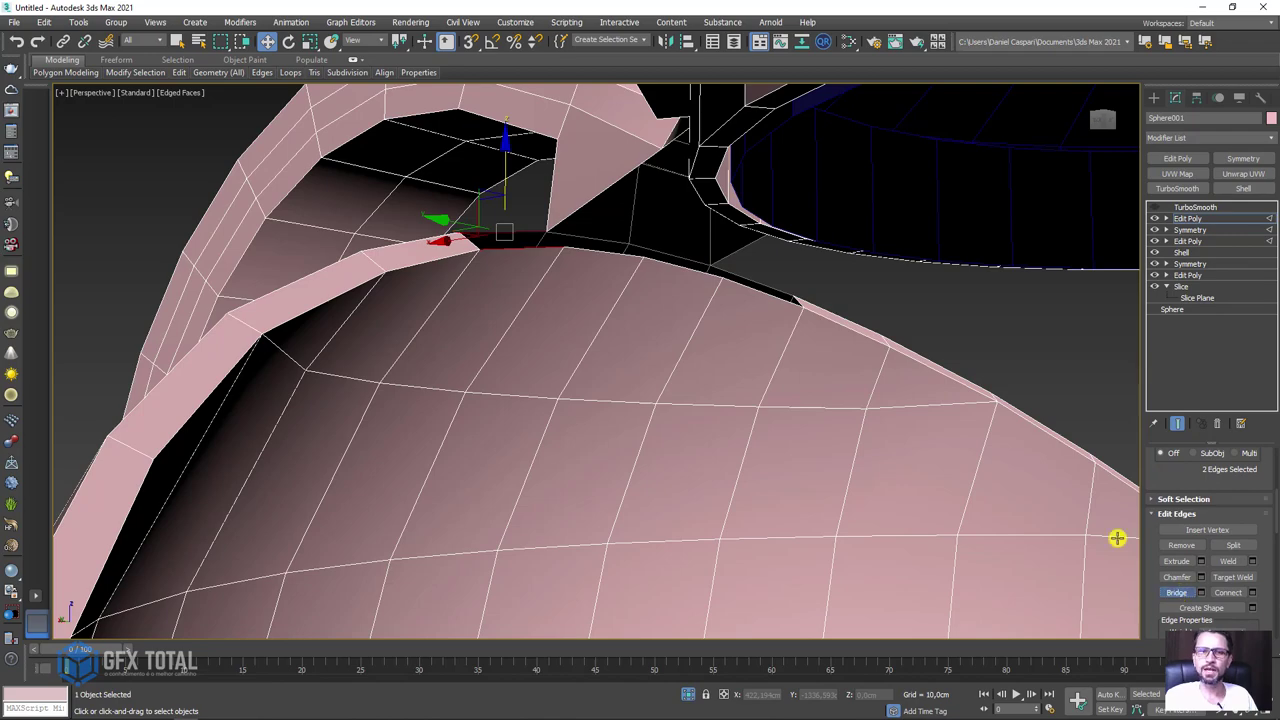
mouse_move(1117, 538)
alt+middle_down()
mouse_move(686, 317)
mouse_move(600, 209)
alt+middle_up()
scroll(624, 321, up, 2)
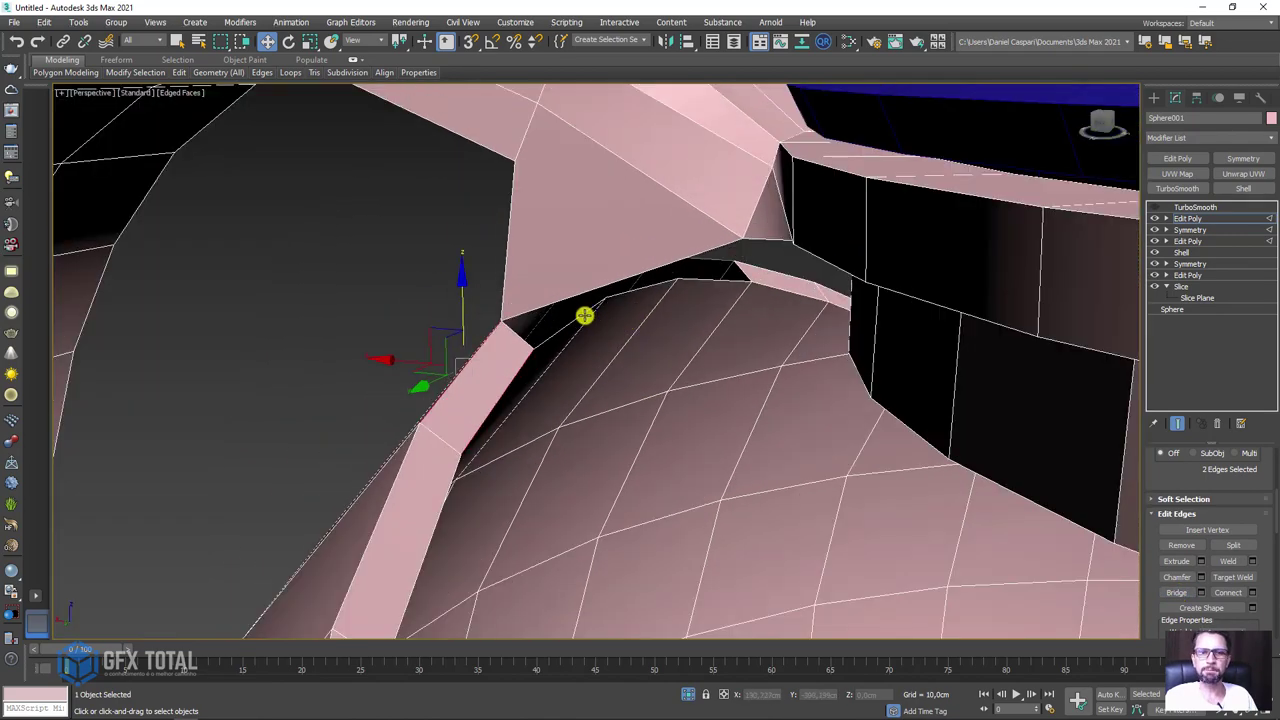
click(584, 316)
mouse_move(606, 314)
alt+middle_down()
mouse_move(609, 291)
mouse_move(571, 289)
alt+middle_up()
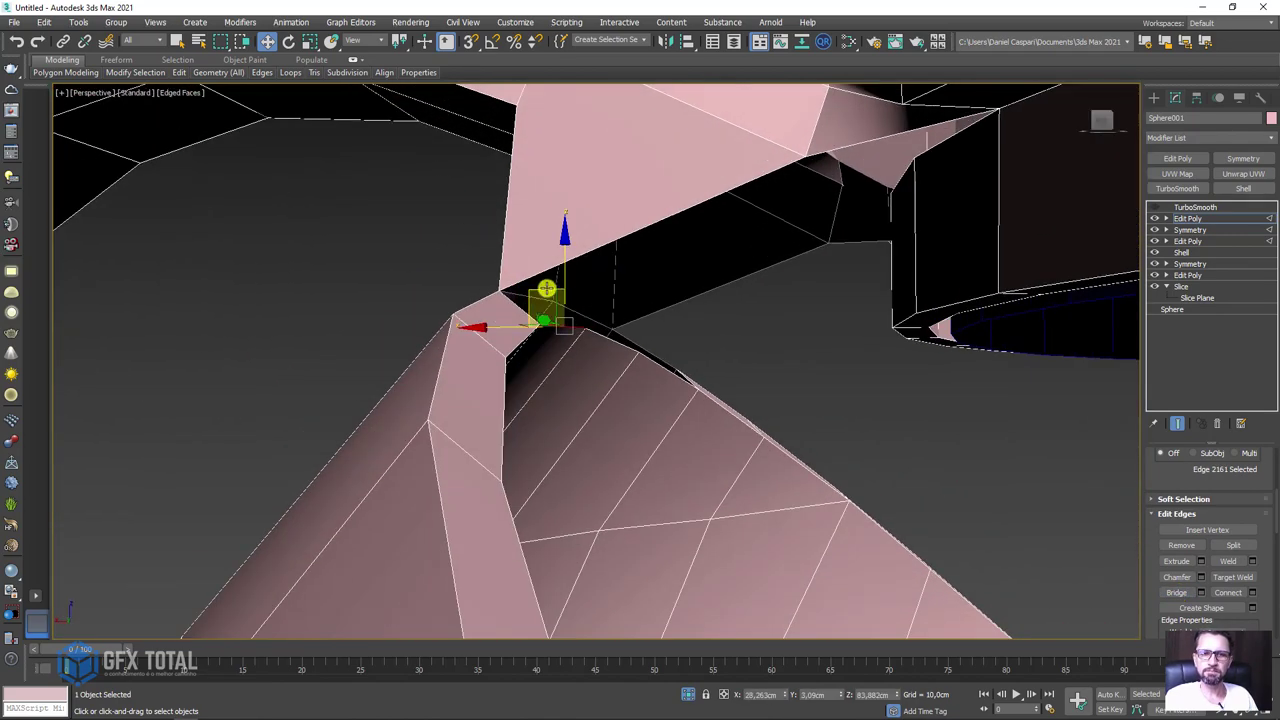
click(594, 251)
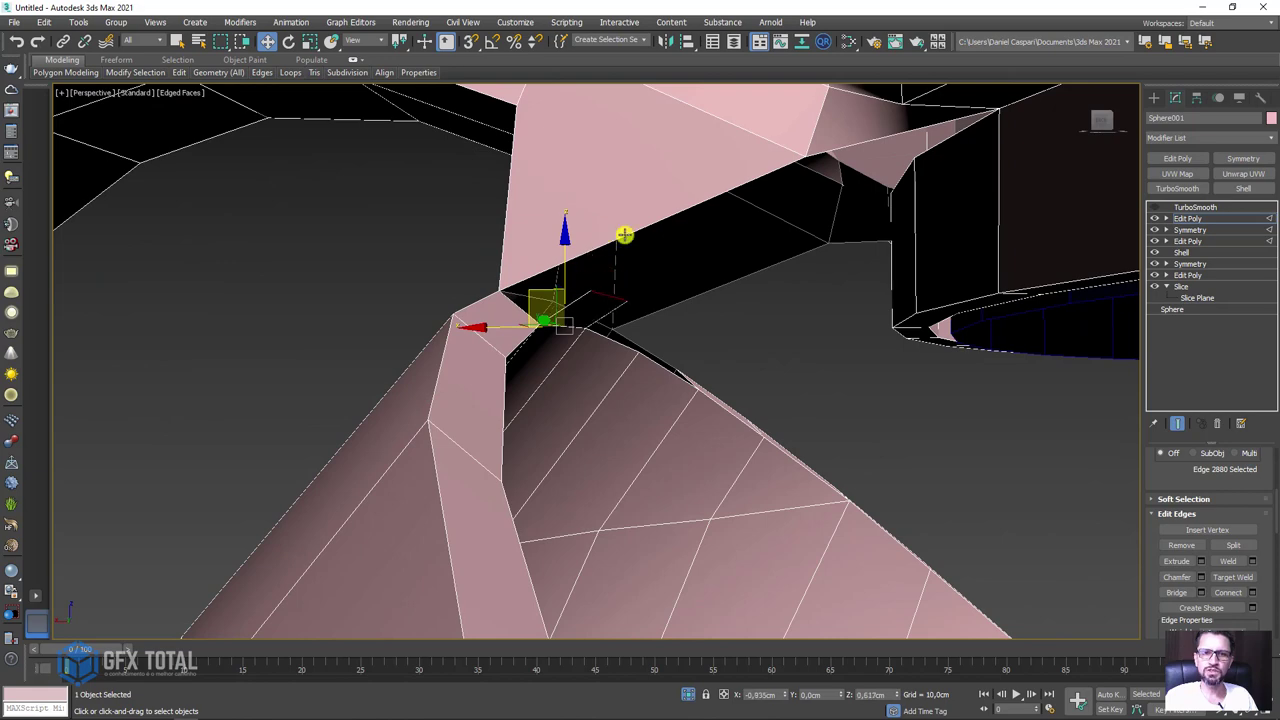
drag(624, 234, 624, 233)
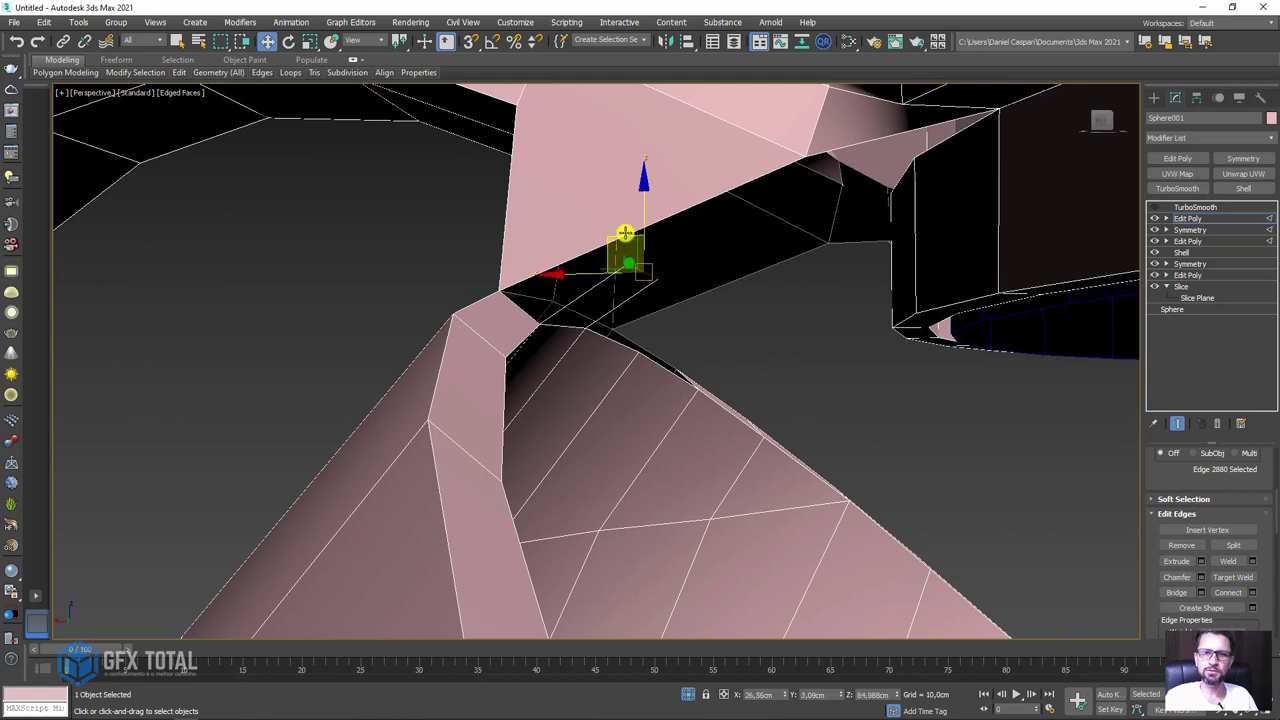
Select the neighbouring edge, the moved edge and the face's top edge for closing.
click(803, 166)
mouse_move(674, 231)
alt+middle_down()
mouse_move(666, 260)
mouse_move(642, 272)
alt+middle_up()
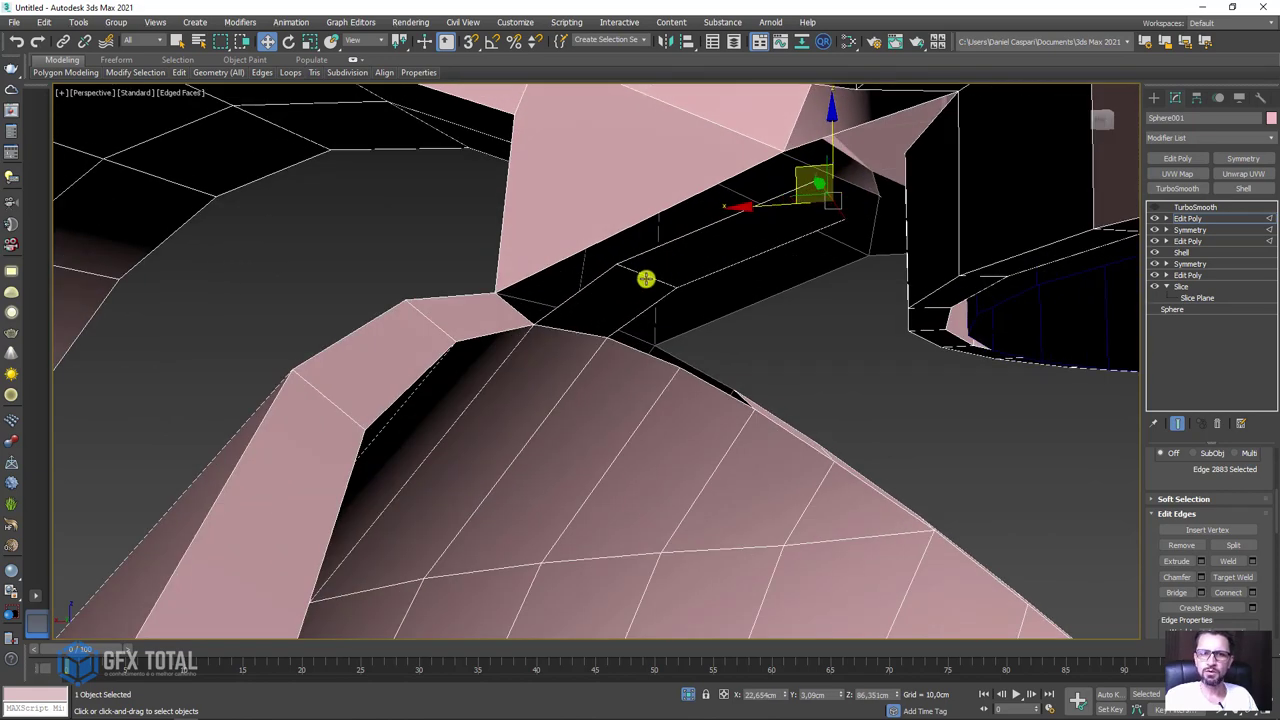
click(645, 279)
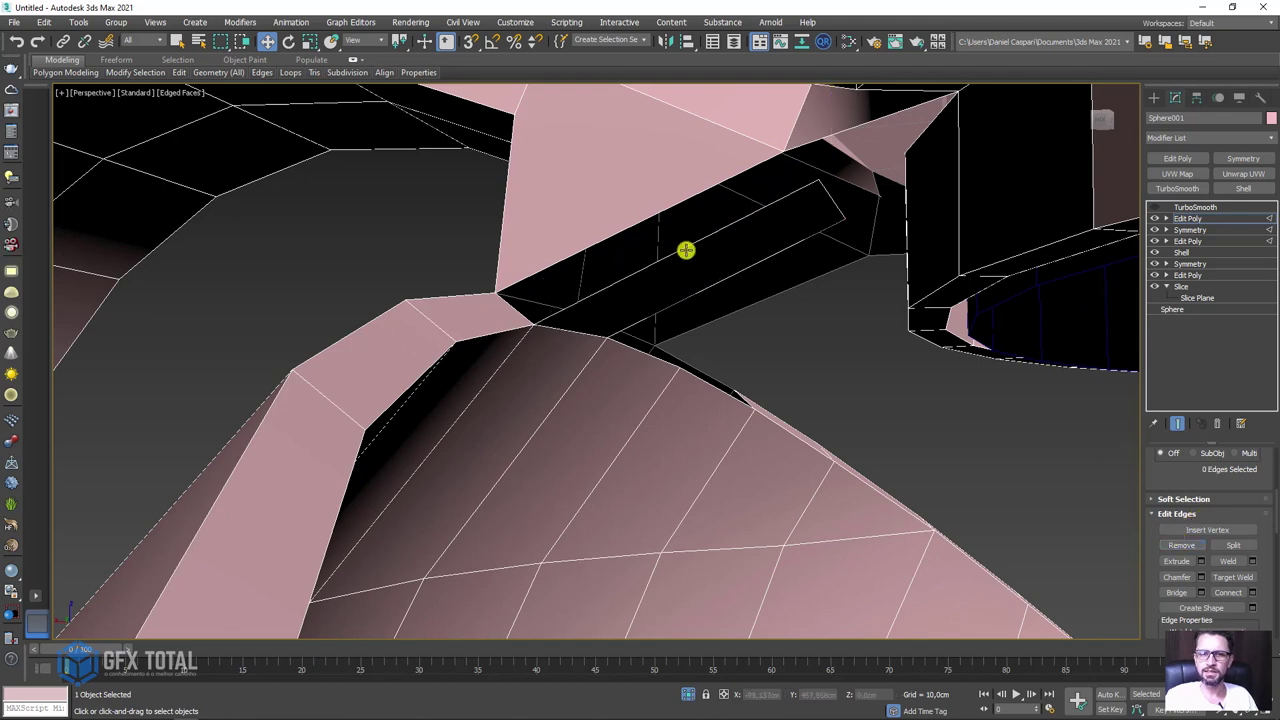
click(648, 222)
ctrl+click(646, 222)
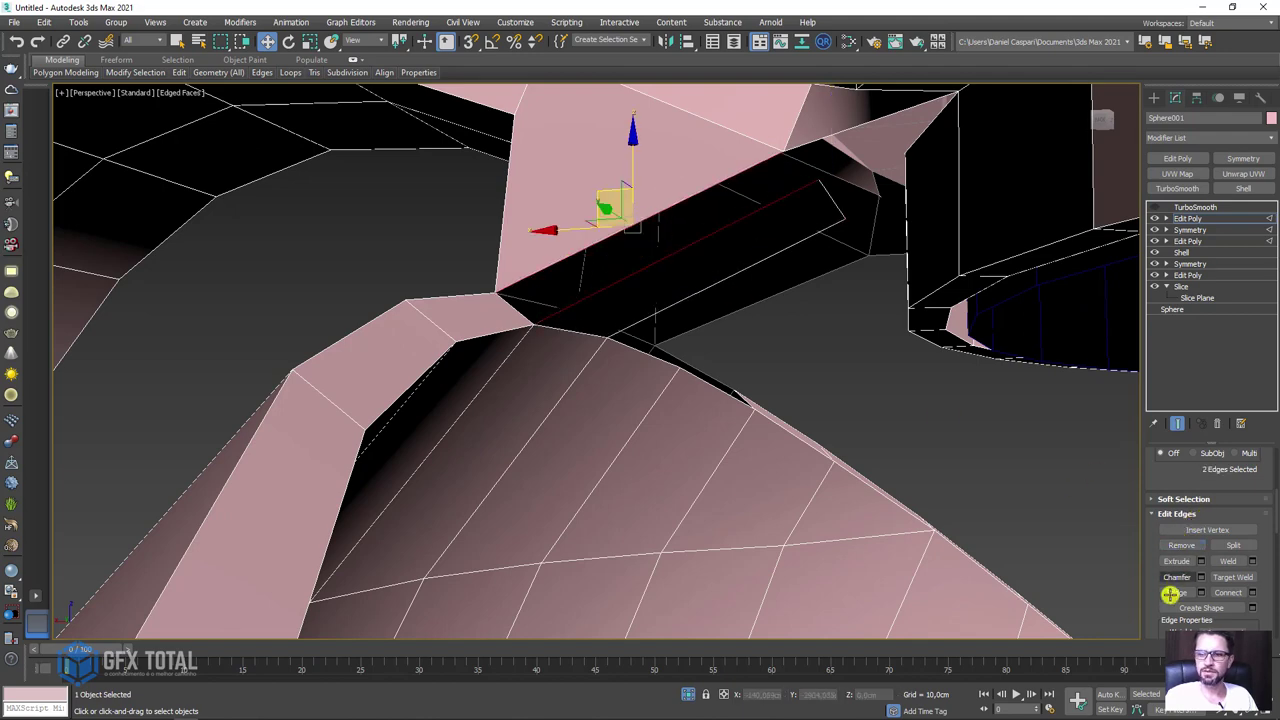
scroll(929, 377, down, 10)
scroll(954, 417, up, 4)
Bridge two pairs of edges across the gaps where the handle top meets the rim.
scroll(929, 394, down, 2)
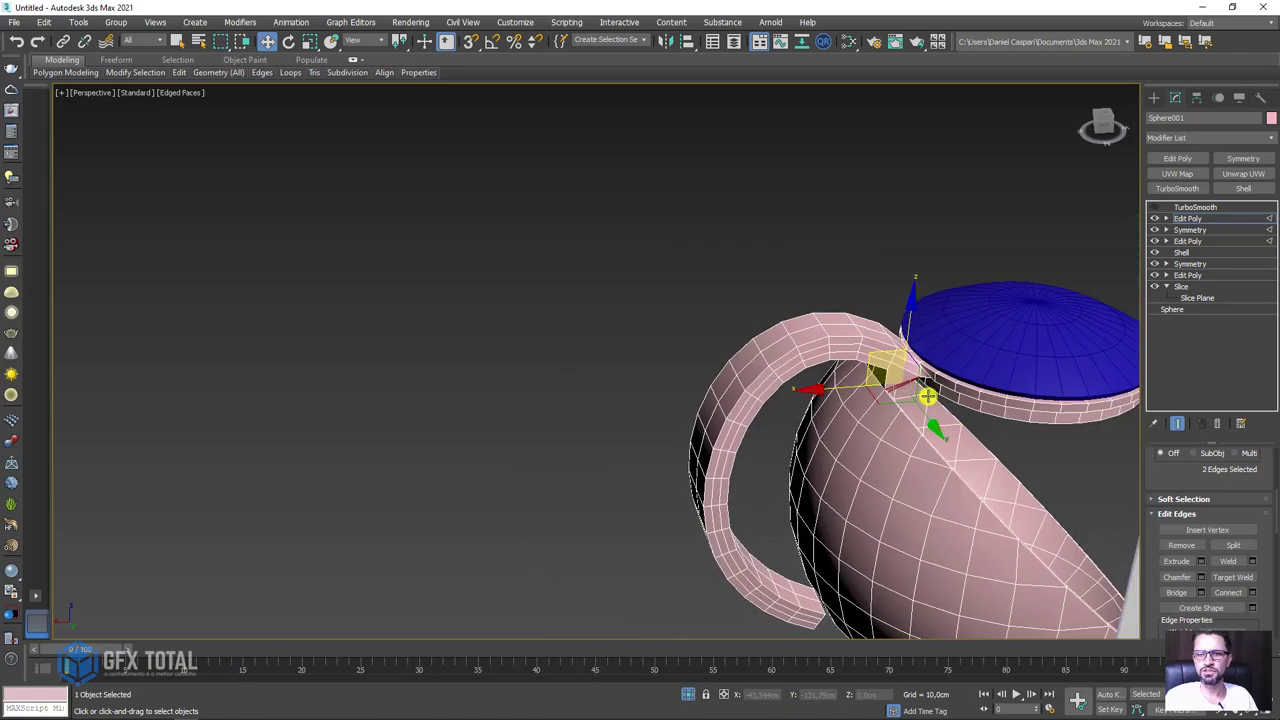
scroll(914, 347, up, 10)
mouse_move(914, 347)
alt+middle_down()
mouse_move(910, 241)
mouse_move(873, 208)
alt+middle_up()
click(853, 253)
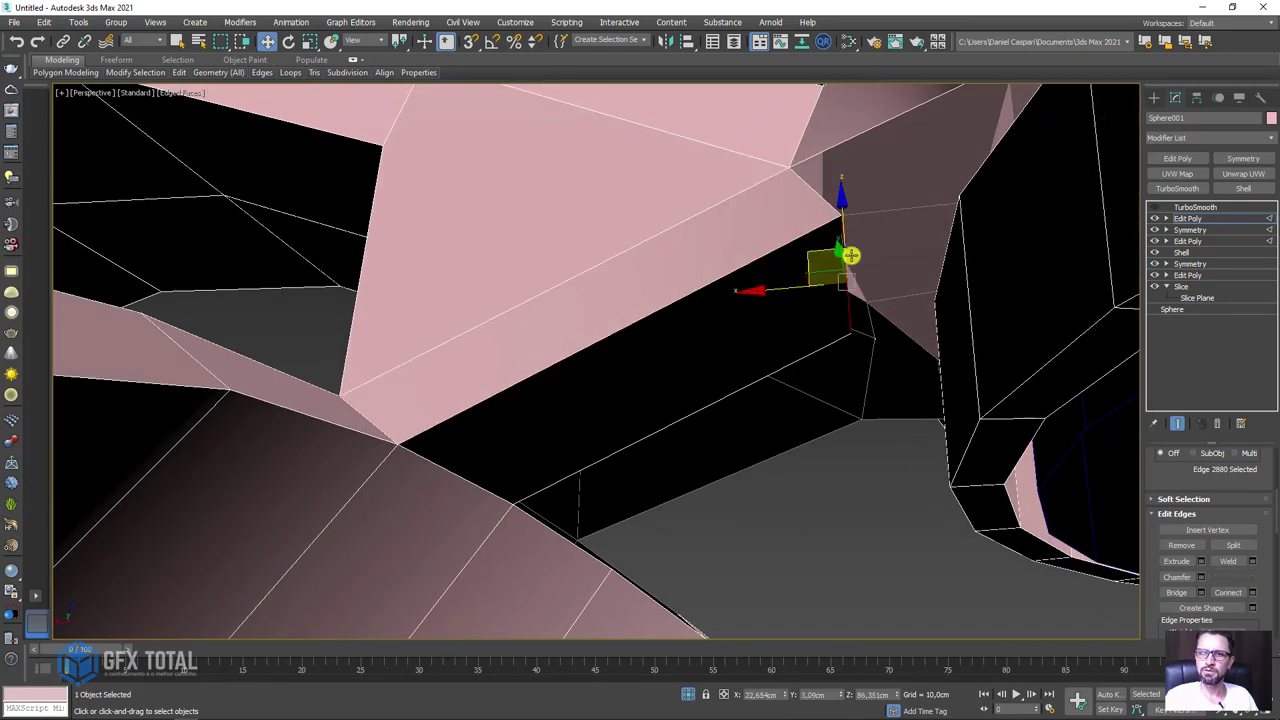
ctrl+click(951, 251)
click(1170, 592)
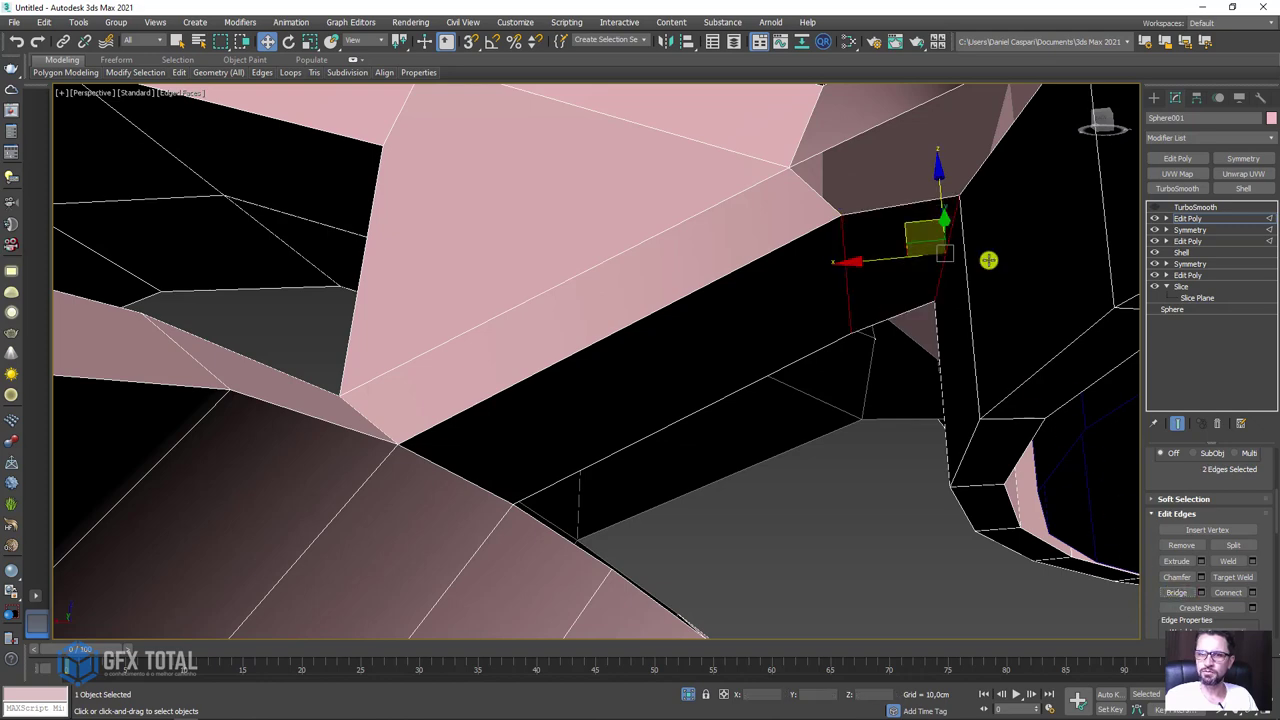
click(827, 200)
ctrl+click(971, 176)
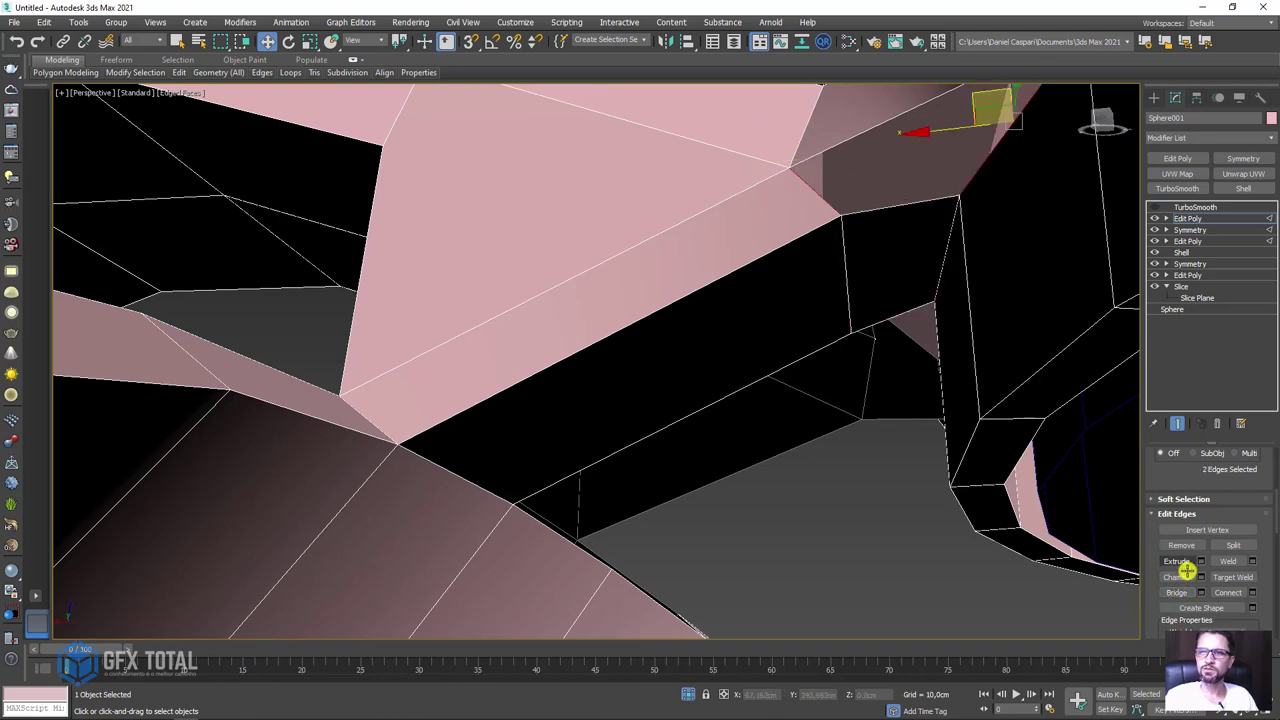
click(1175, 590)
Check the handle joint at Vertex level, then leave vertex editing.
mouse_move(943, 363)
alt+middle_down()
mouse_move(1014, 369)
mouse_move(984, 365)
mouse_move(940, 306)
mouse_move(909, 306)
mouse_move(903, 289)
mouse_move(966, 279)
alt+middle_up()
click(1166, 218)
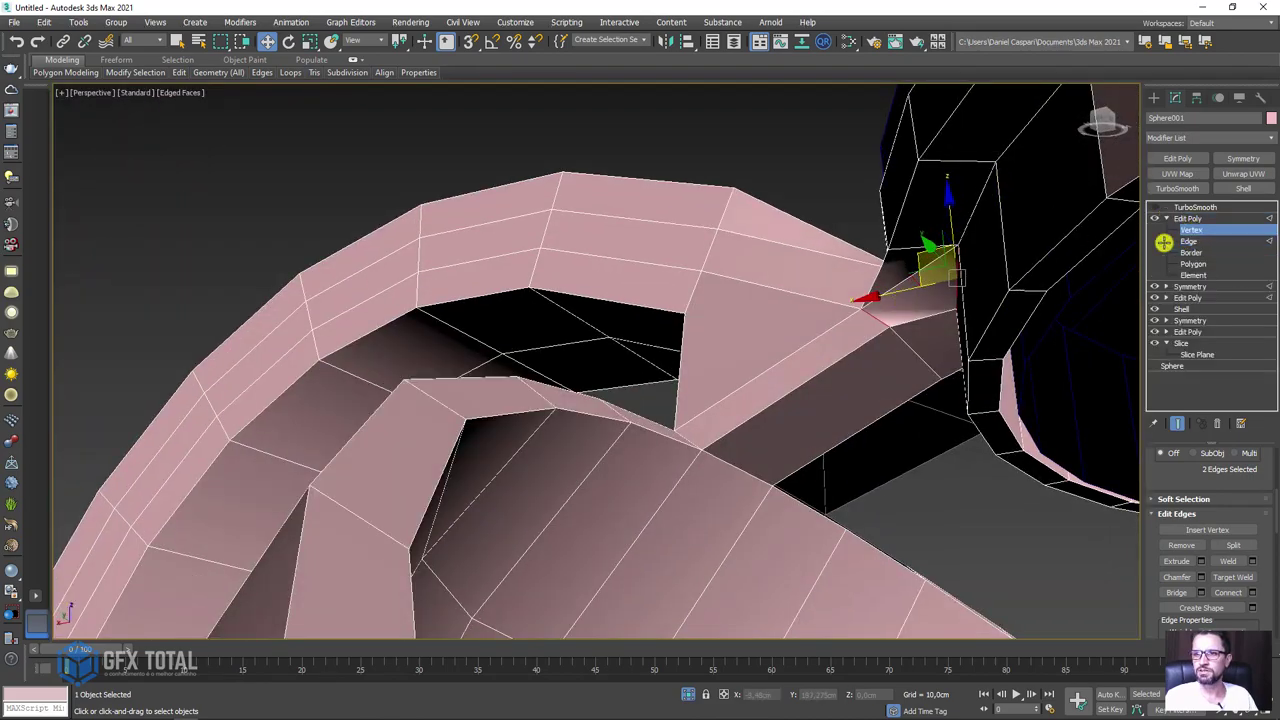
click(1191, 230)
mouse_move(909, 371)
alt+middle_down()
mouse_move(840, 294)
mouse_move(946, 363)
mouse_move(937, 377)
mouse_move(971, 380)
alt+middle_up()
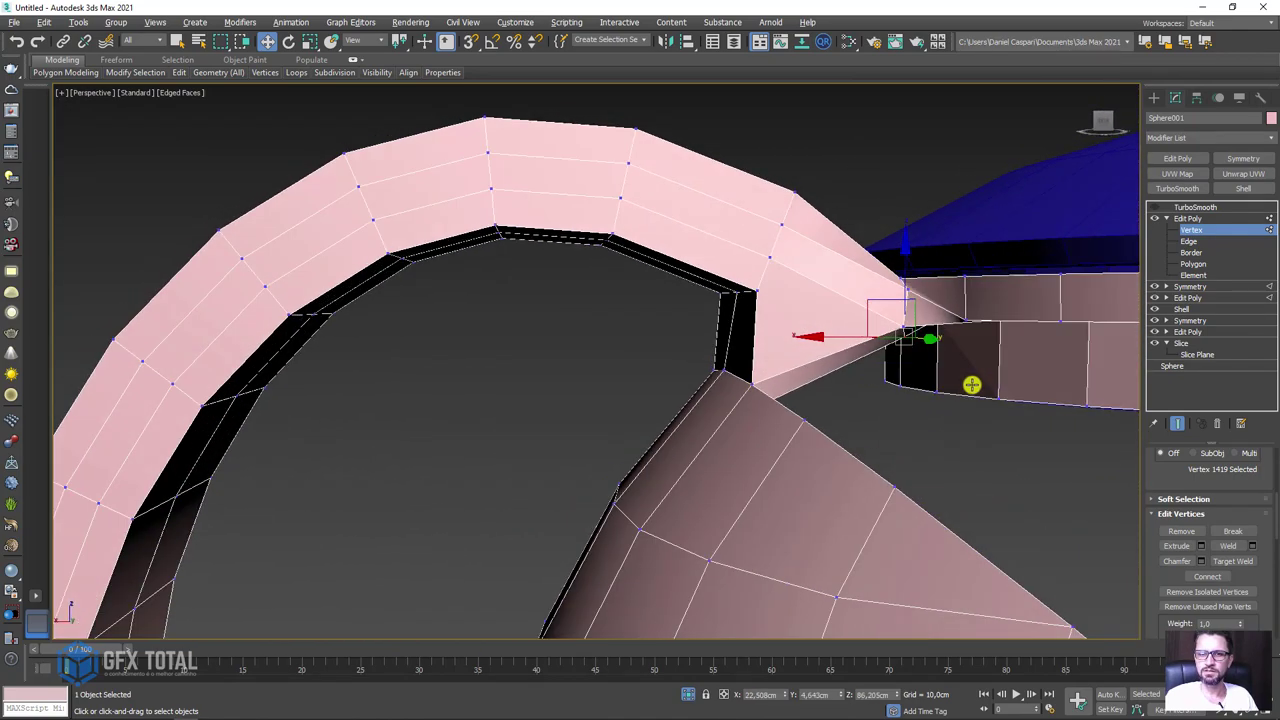
click(1186, 218)
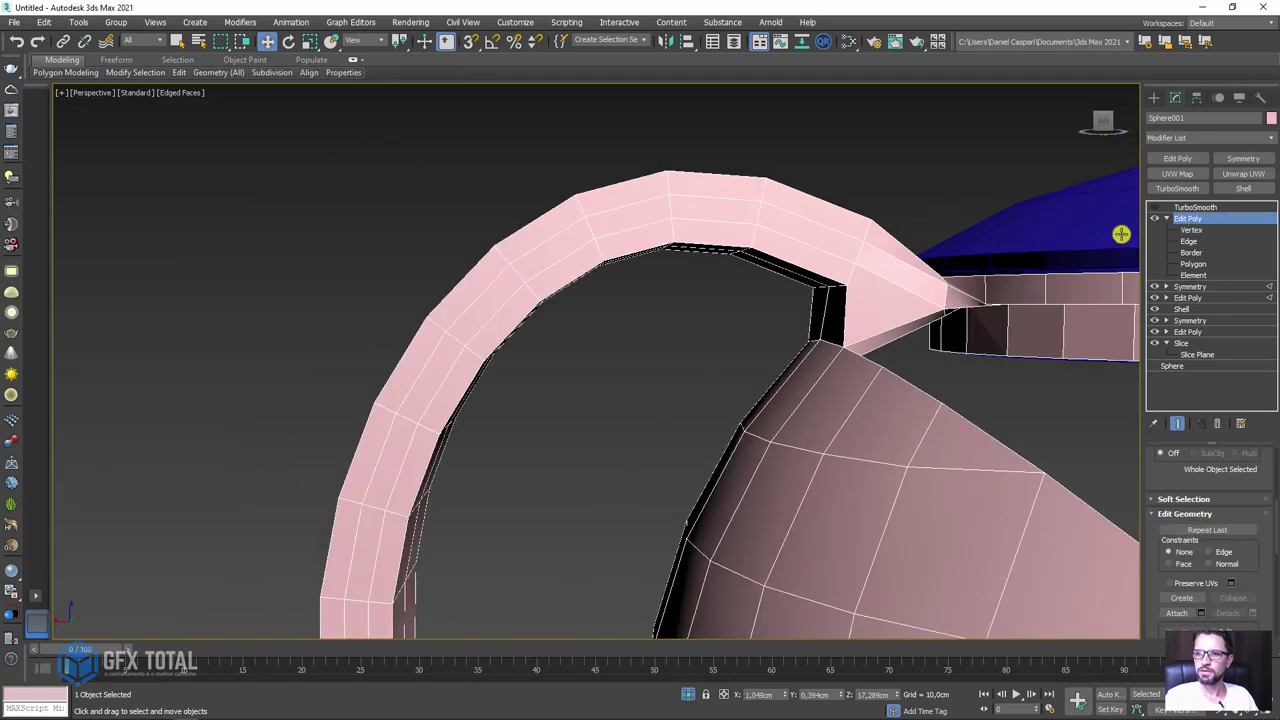
Add a Symmetry modifier mirroring across the Y axis.
click(1243, 158)
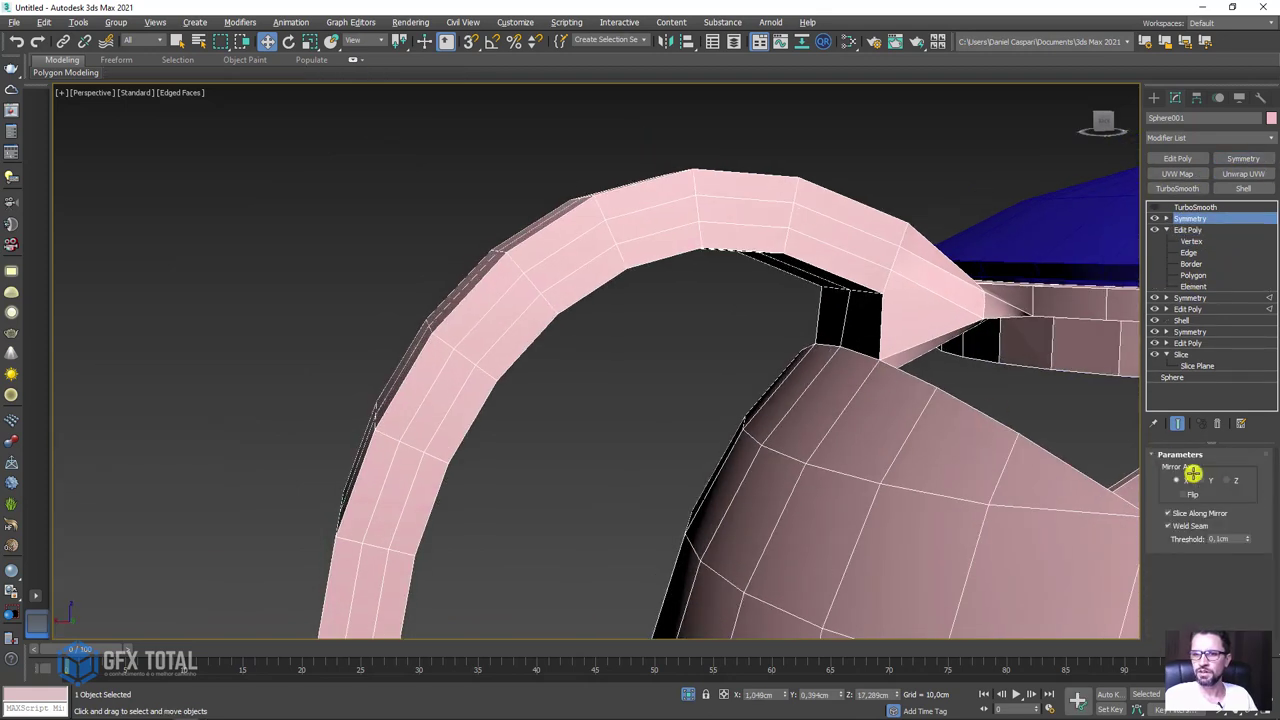
click(1201, 480)
mouse_move(891, 377)
alt+middle_down()
mouse_move(783, 380)
mouse_move(901, 382)
mouse_move(900, 369)
mouse_move(929, 369)
mouse_move(736, 370)
mouse_move(919, 379)
alt+middle_up()
Enable TurboSmooth and set its Iterations to 2.
click(1185, 207)
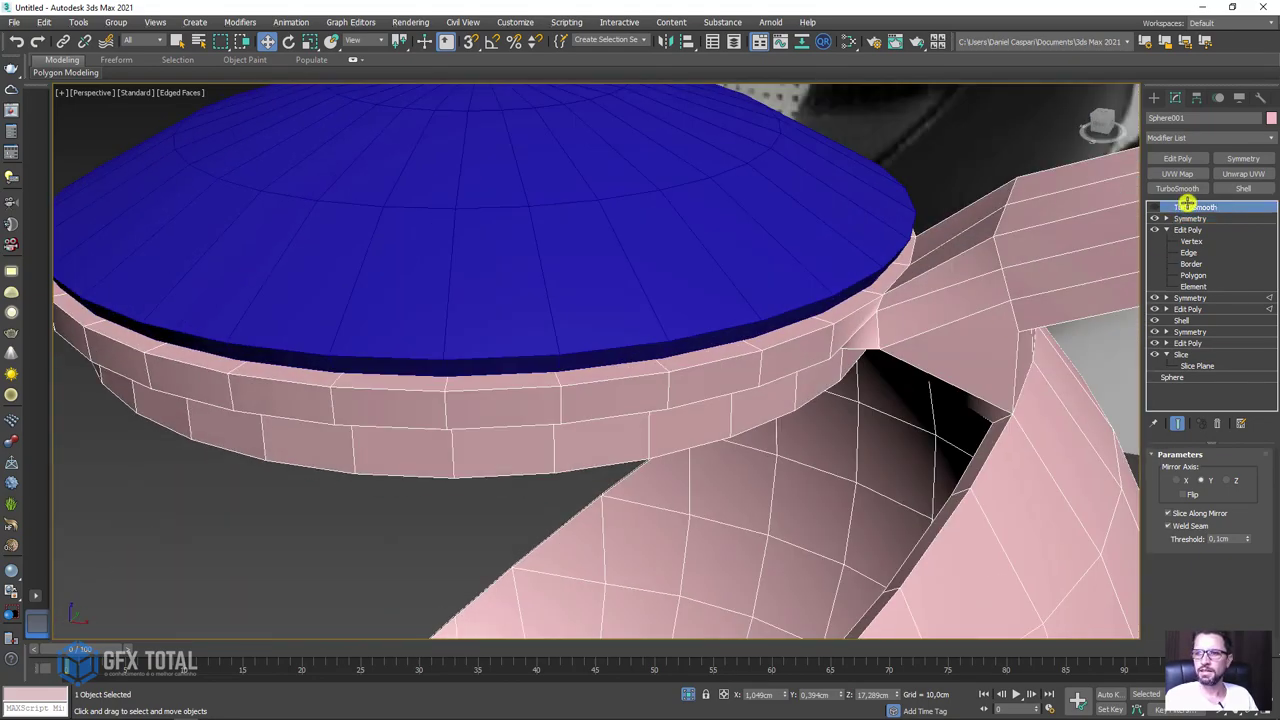
click(1154, 207)
scroll(877, 337, down, 2)
scroll(873, 378, down, 3)
mouse_move(873, 378)
alt+middle_down()
mouse_move(891, 251)
mouse_move(923, 191)
alt+middle_up()
scroll(963, 188, up, 4)
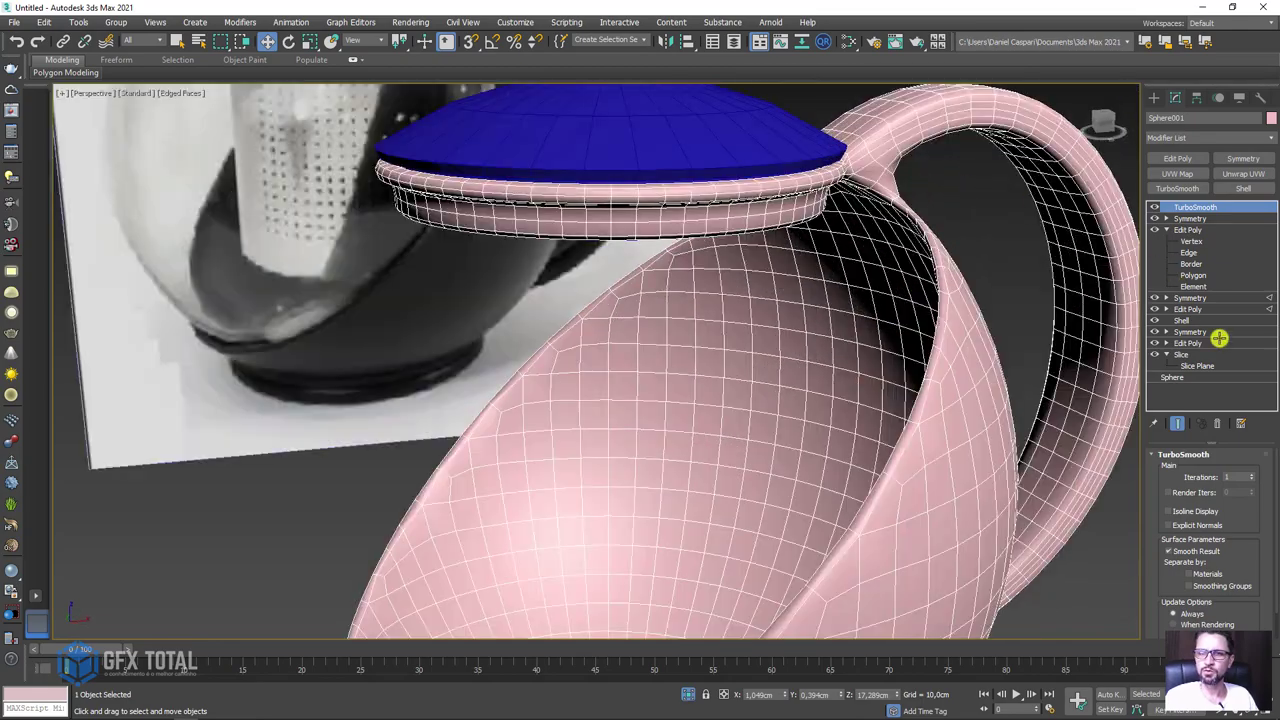
click(1253, 473)
scroll(1094, 430, down, 3)
mouse_move(1094, 430)
alt+middle_down()
mouse_move(1026, 426)
mouse_move(951, 343)
mouse_move(995, 346)
alt+middle_up()
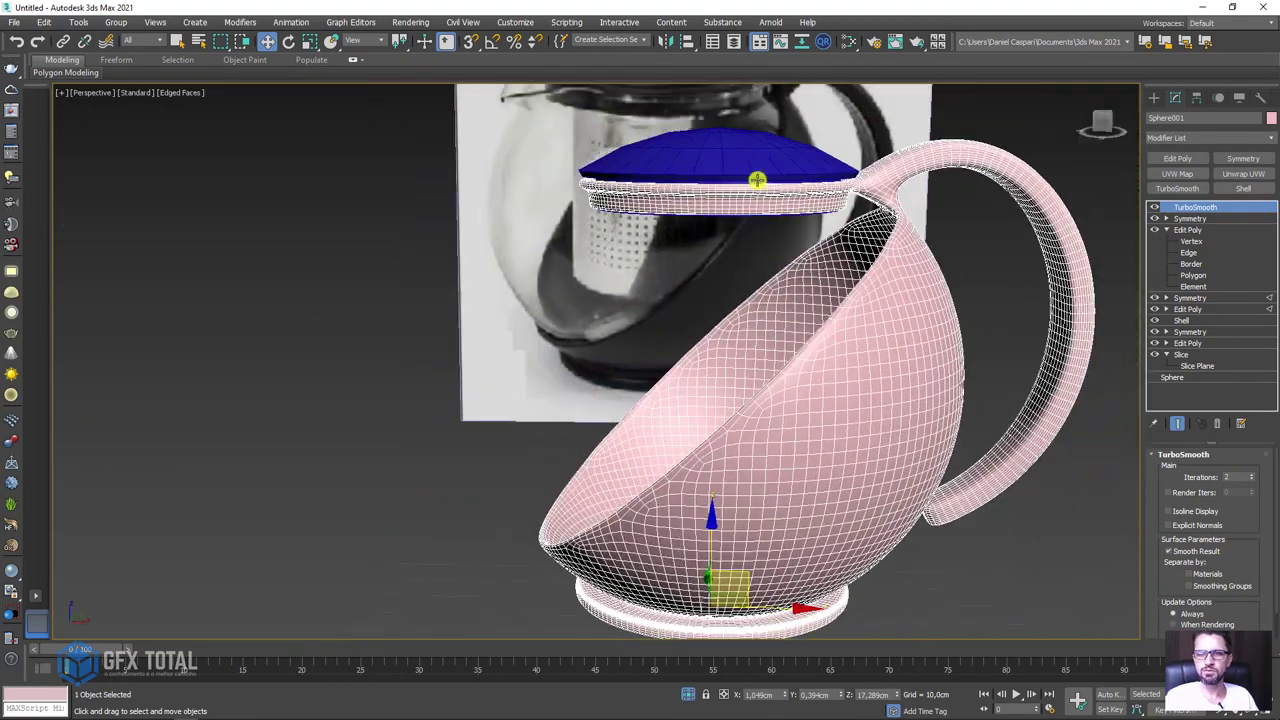
Turn TurboSmooth off and inspect the coarse mesh's underside and base.
click(1154, 207)
mouse_move(986, 409)
alt+middle_down()
mouse_move(957, 409)
mouse_move(959, 241)
alt+middle_up()
scroll(919, 395, up, 2)
scroll(940, 429, up, 2)
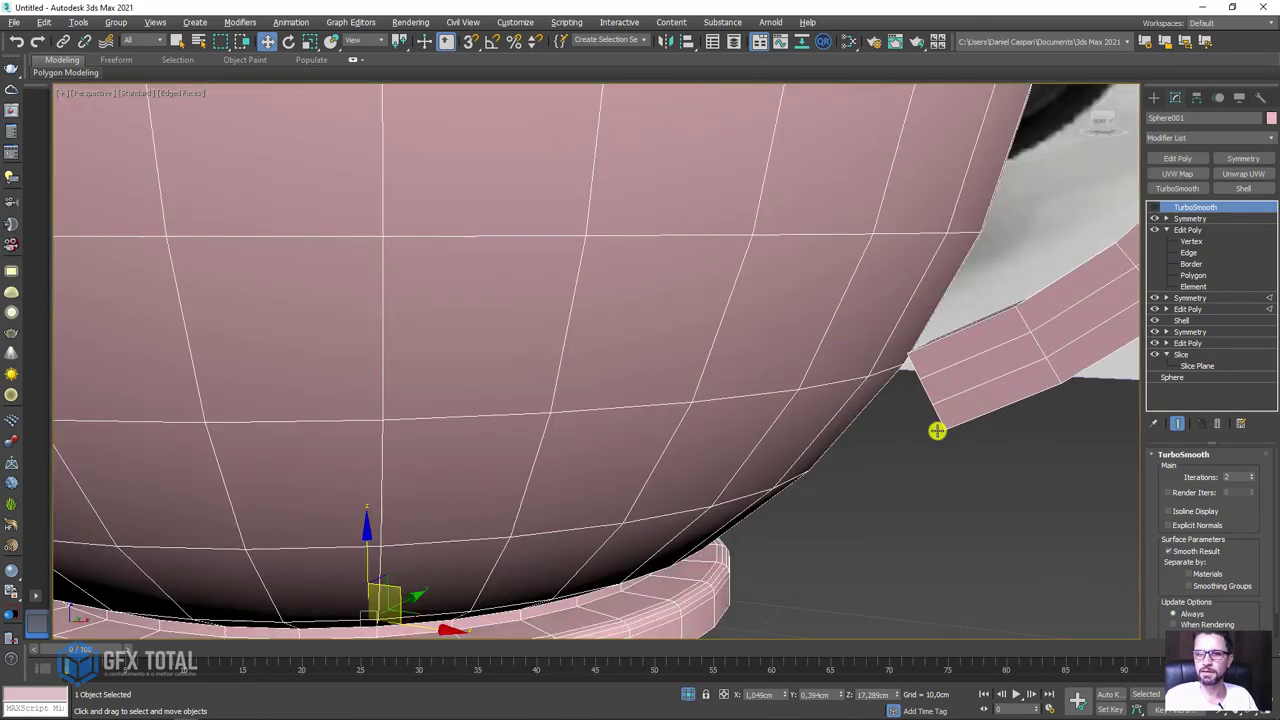
mouse_move(934, 429)
alt+middle_down()
mouse_move(908, 377)
mouse_move(918, 318)
mouse_move(920, 403)
mouse_move(938, 444)
alt+middle_up()
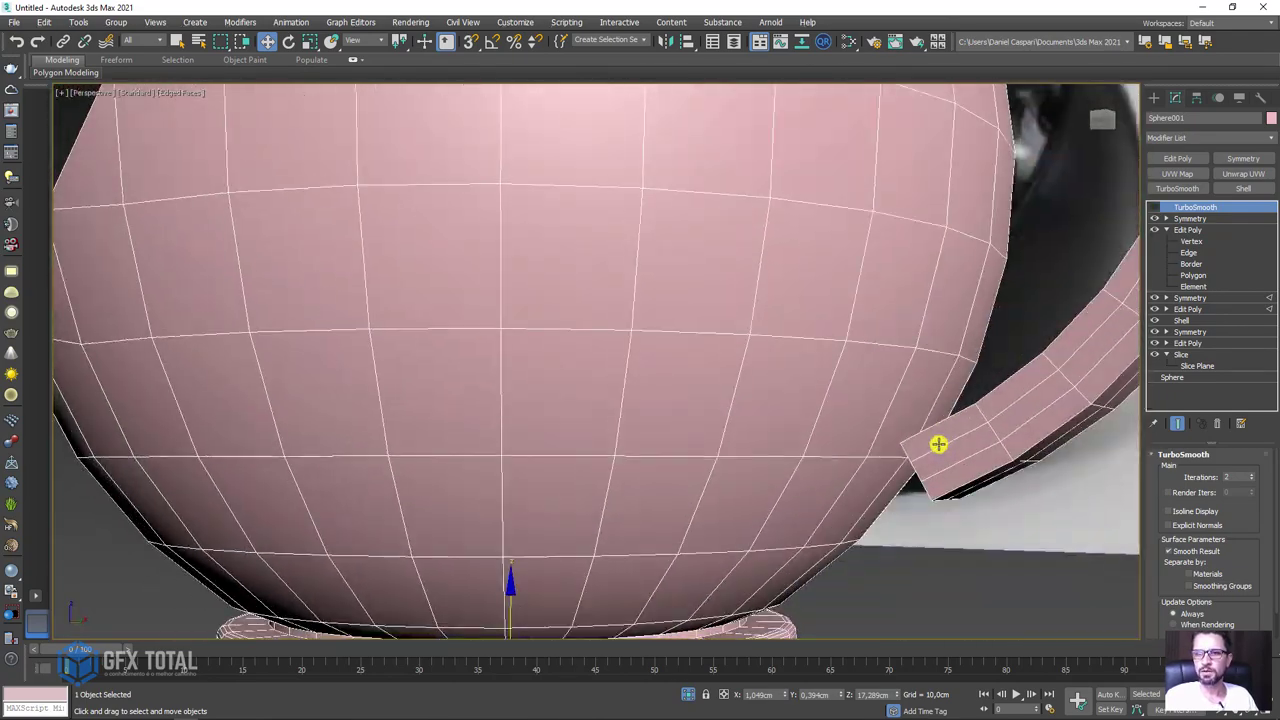
Add a new Edit Poly above Symmetry and delete the handle's lower end face.
click(1180, 218)
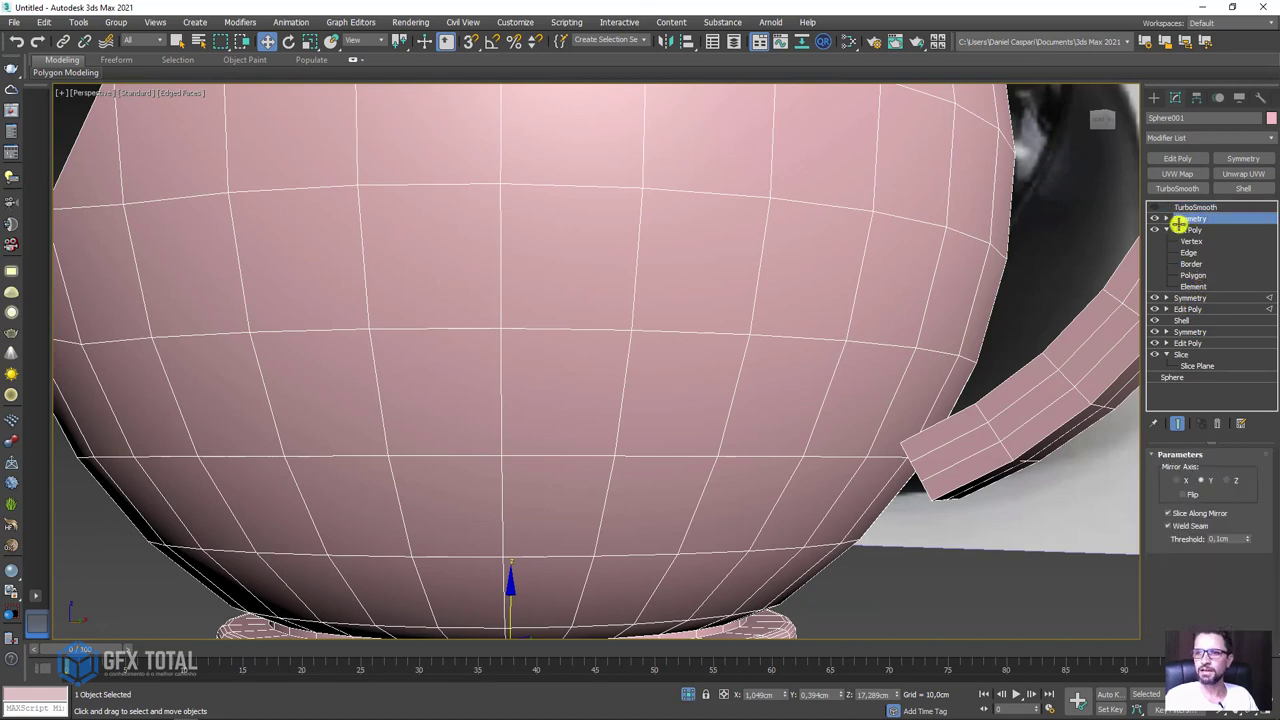
click(1166, 229)
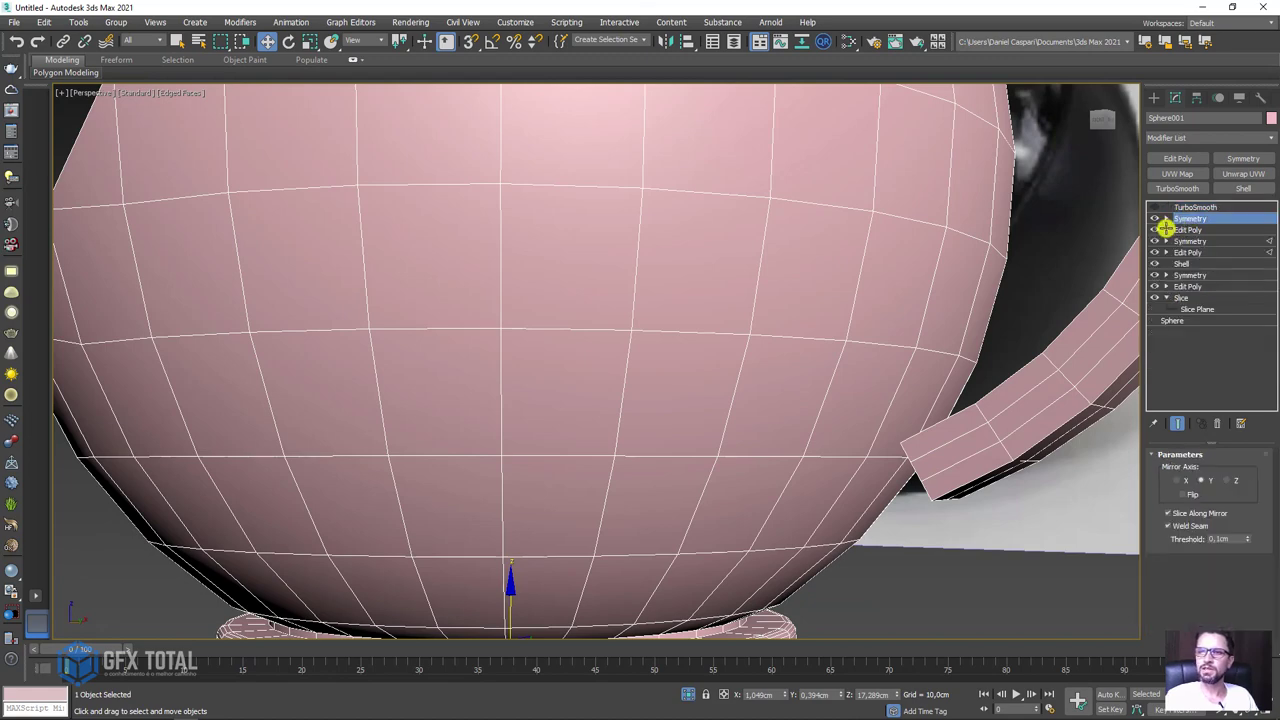
click(1177, 158)
mouse_move(1034, 300)
alt+middle_down()
mouse_move(974, 330)
mouse_move(1000, 345)
alt+middle_up()
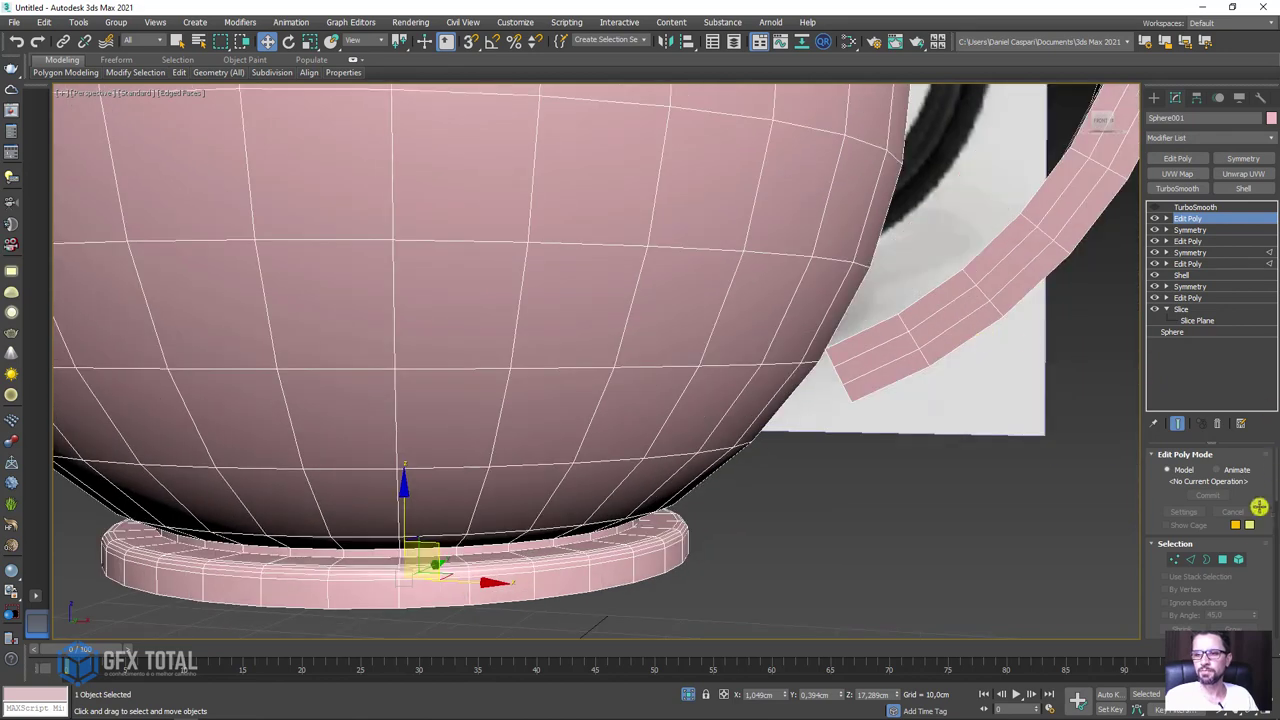
click(1224, 559)
alt+middle_drag(920, 437, 877, 438)
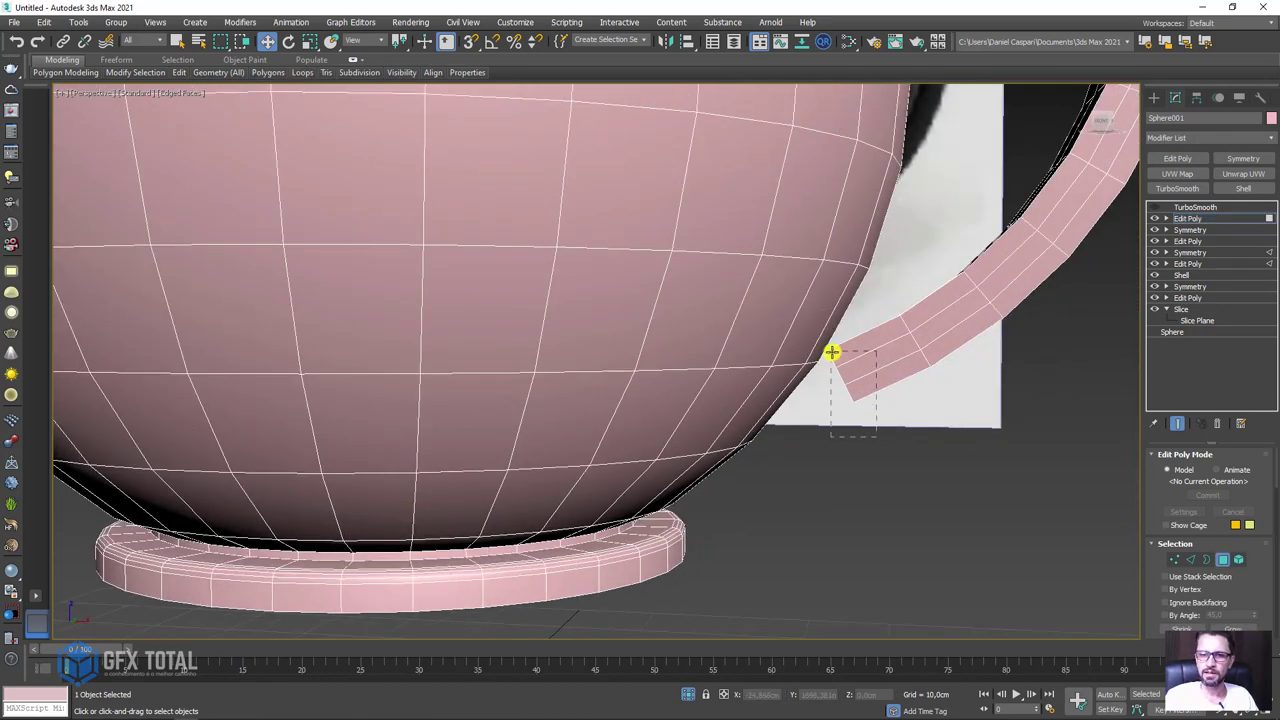
drag(876, 435, 832, 352)
alt+middle_drag(831, 343, 909, 340)
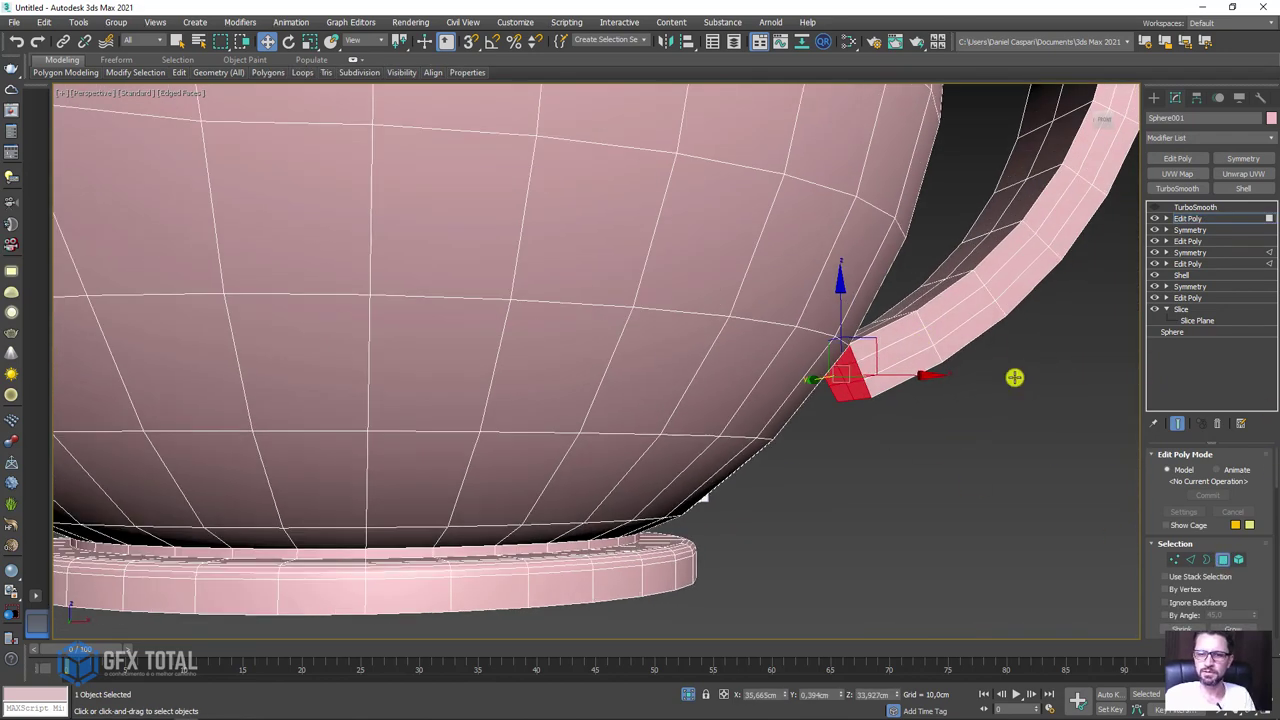
key(Delete)
Select the open 10-edge border left at the handle's lower end.
click(1167, 219)
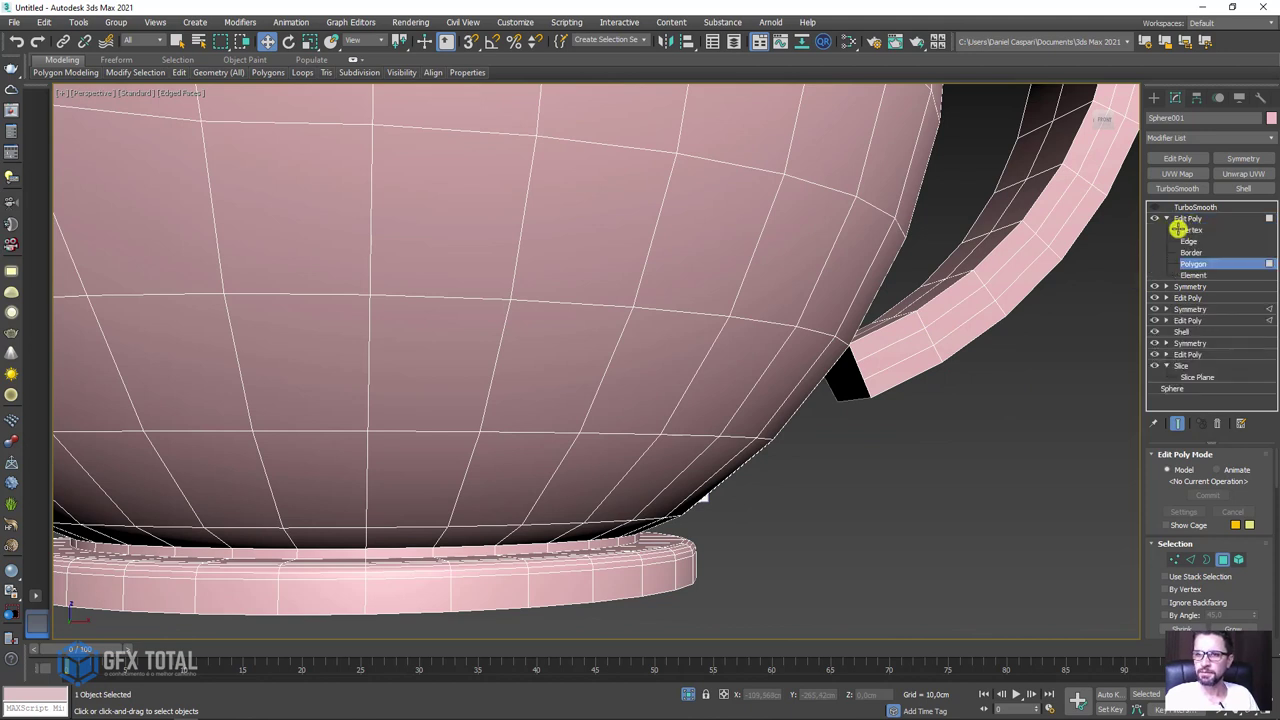
click(1191, 251)
click(848, 351)
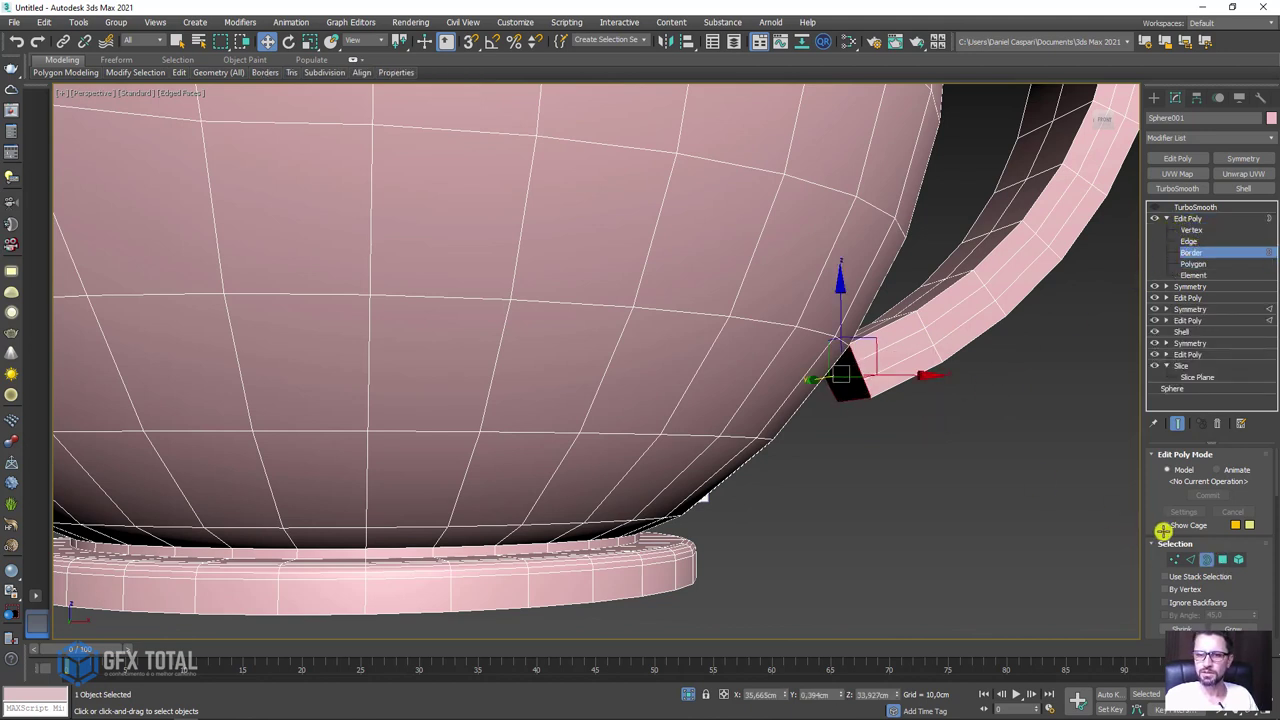
drag(1155, 504, 1161, 377)
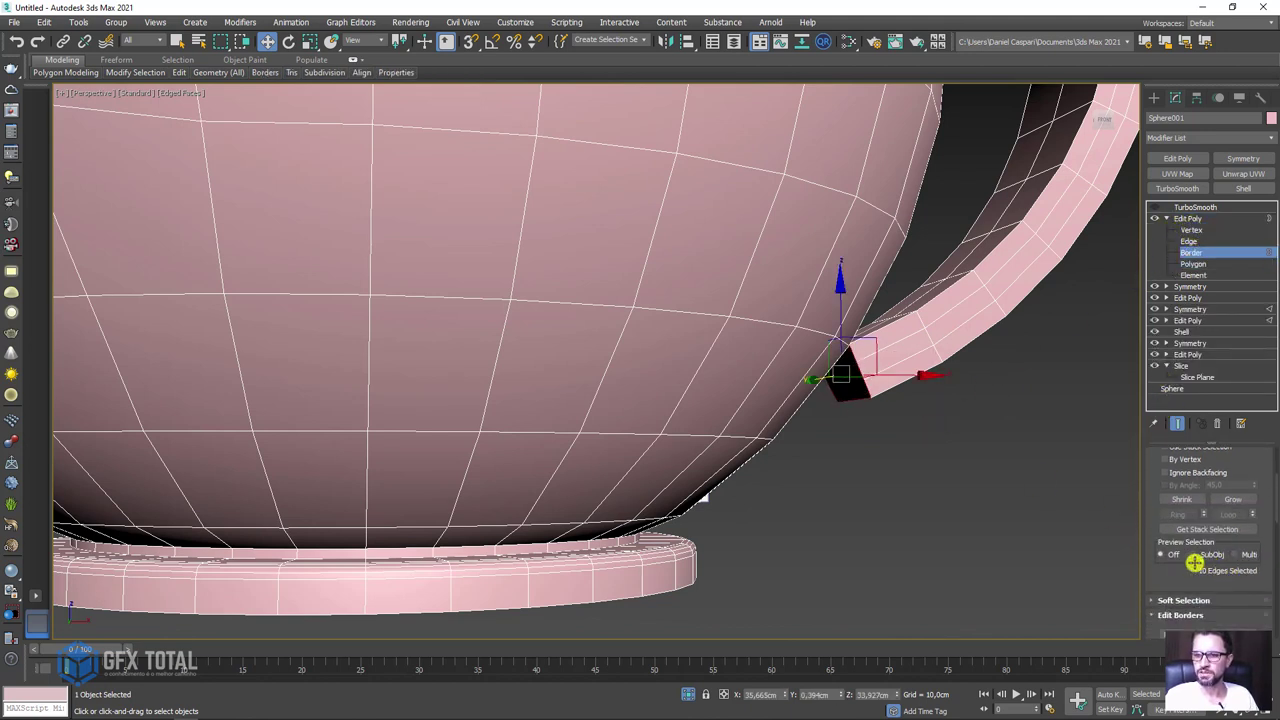
mouse_move(929, 486)
alt+middle_down()
mouse_move(823, 474)
mouse_move(793, 418)
alt+middle_up()
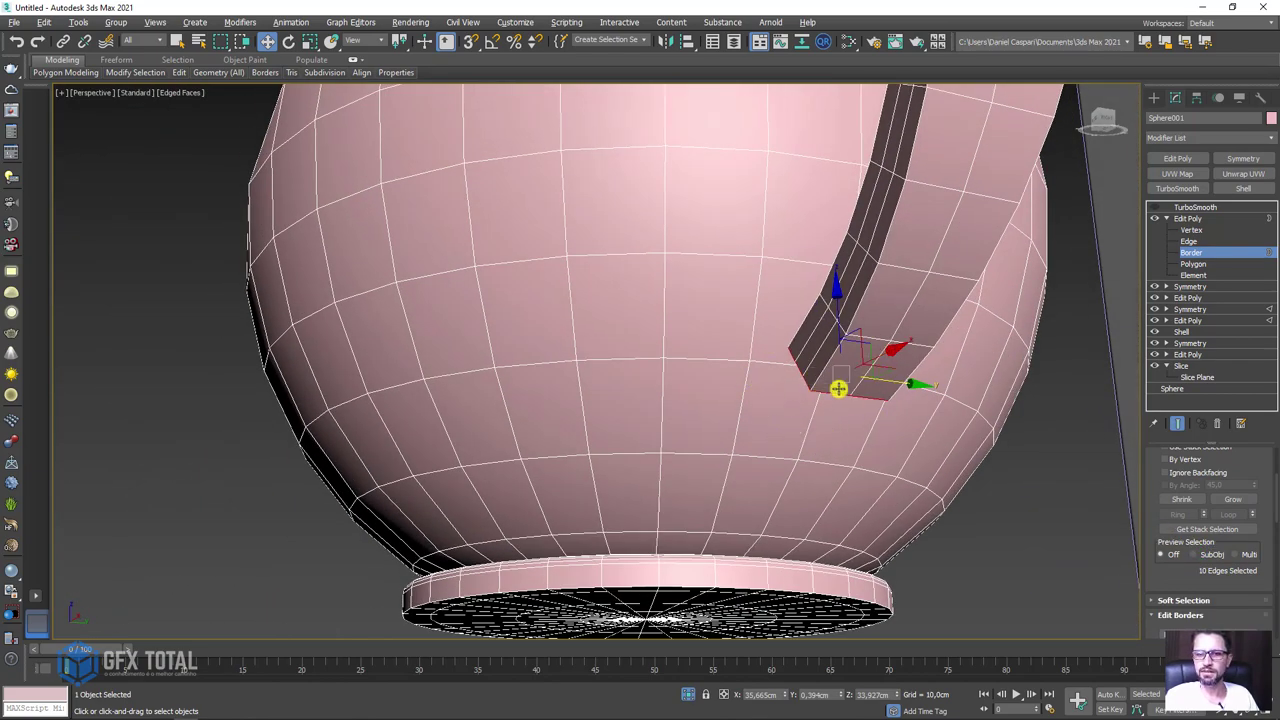
click(1192, 263)
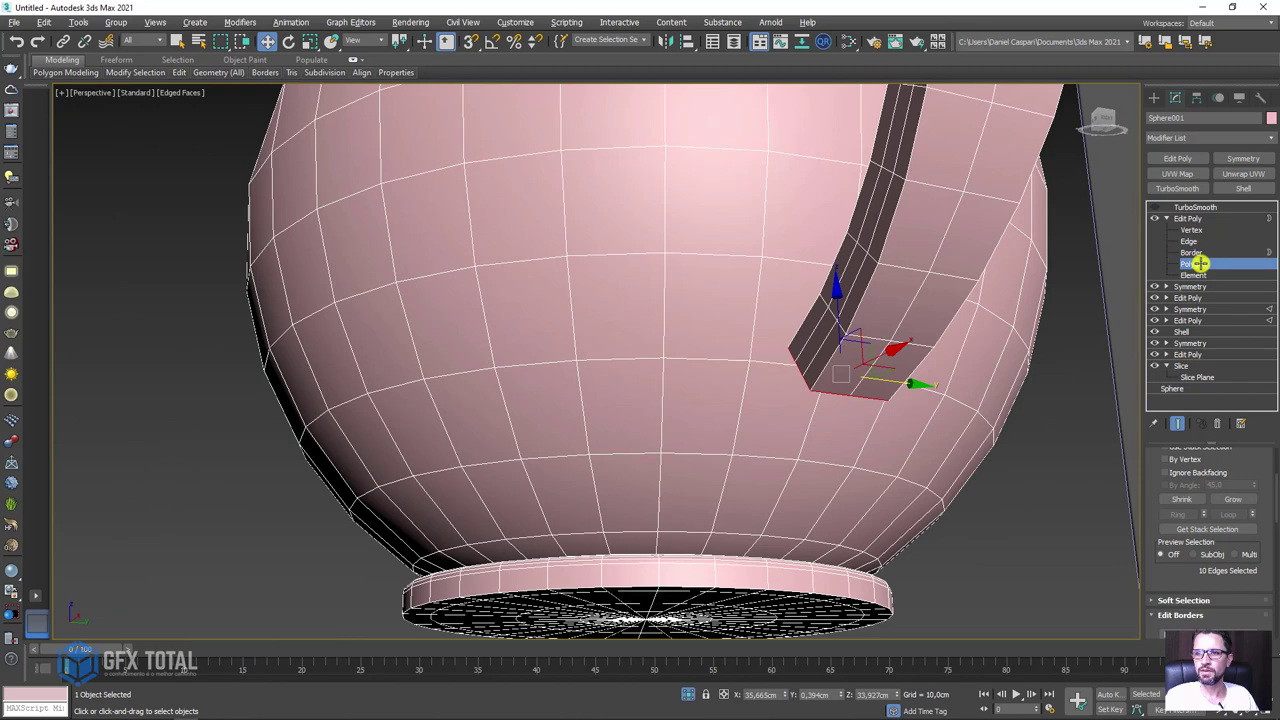
Delete the body polygons below the handle's lower end to open a hole.
click(828, 414)
ctrl+click(800, 414)
mouse_move(815, 418)
alt+middle_down()
mouse_move(843, 429)
mouse_move(823, 403)
alt+middle_up()
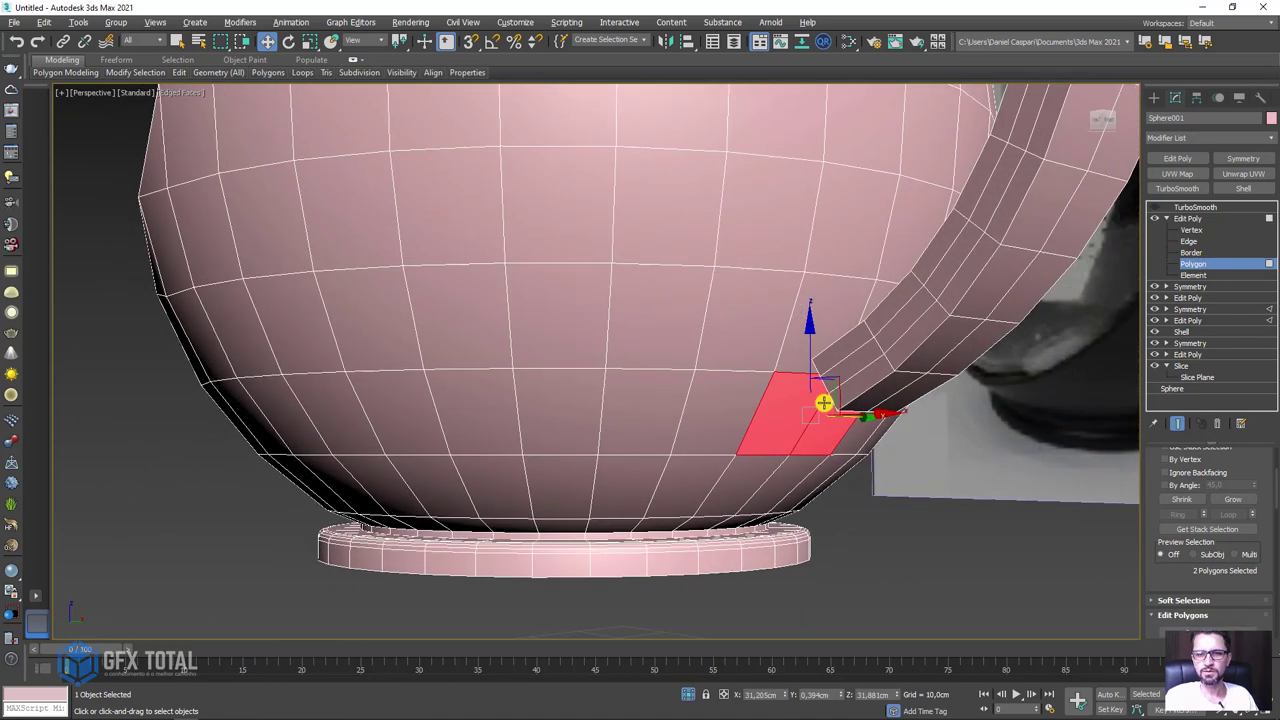
key(Delete)
click(851, 323)
key(Delete)
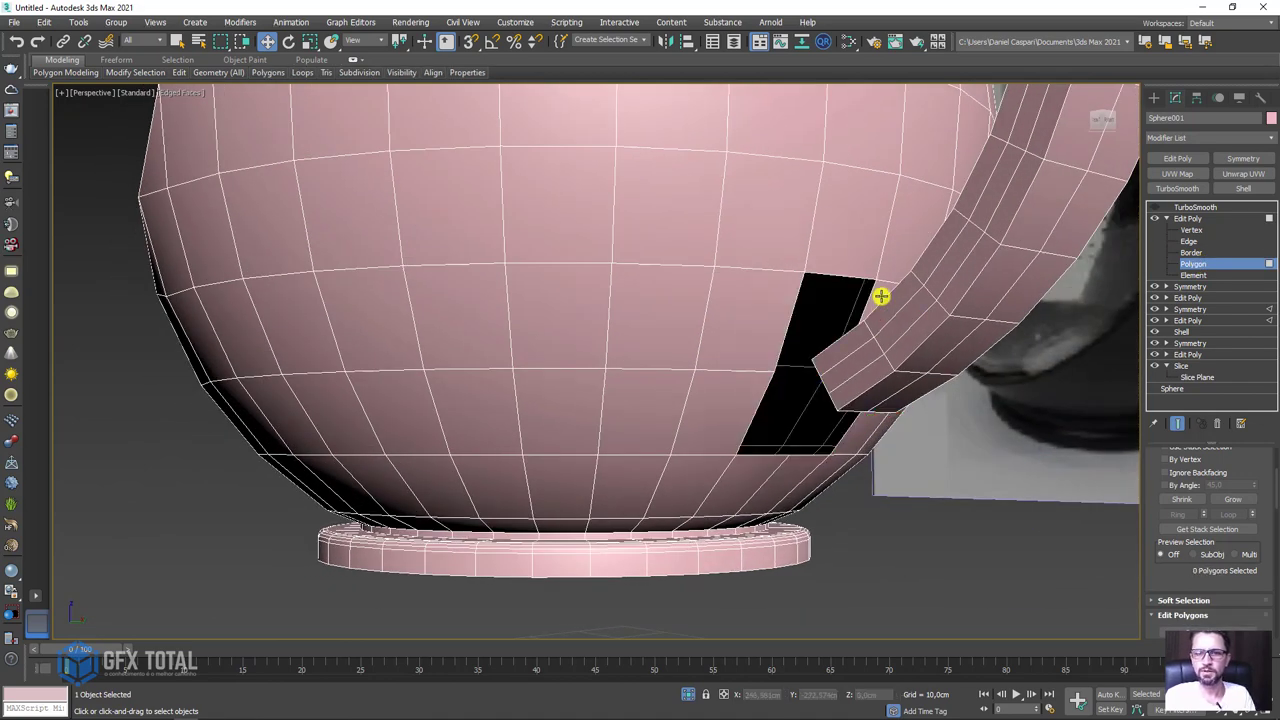
Select the border of the new body hole to check it.
click(1192, 252)
click(874, 287)
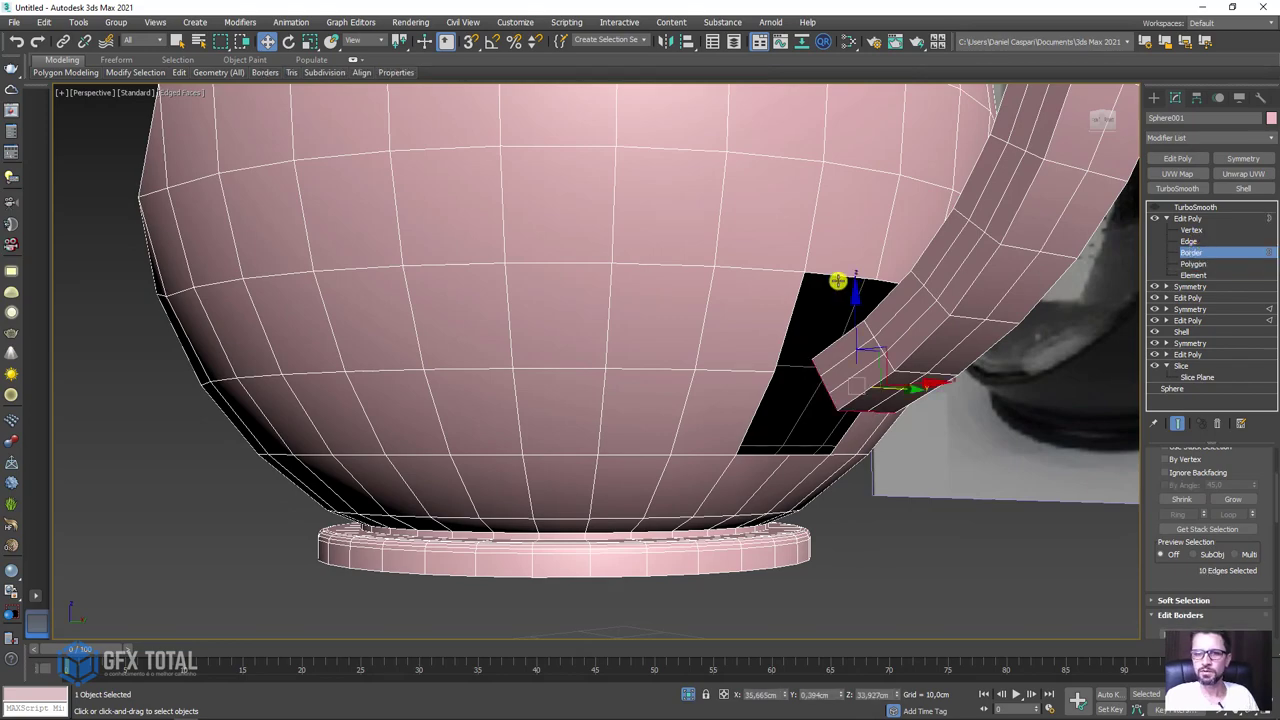
mouse_move(840, 278)
alt+middle_down()
mouse_move(894, 357)
mouse_move(880, 346)
alt+middle_up()
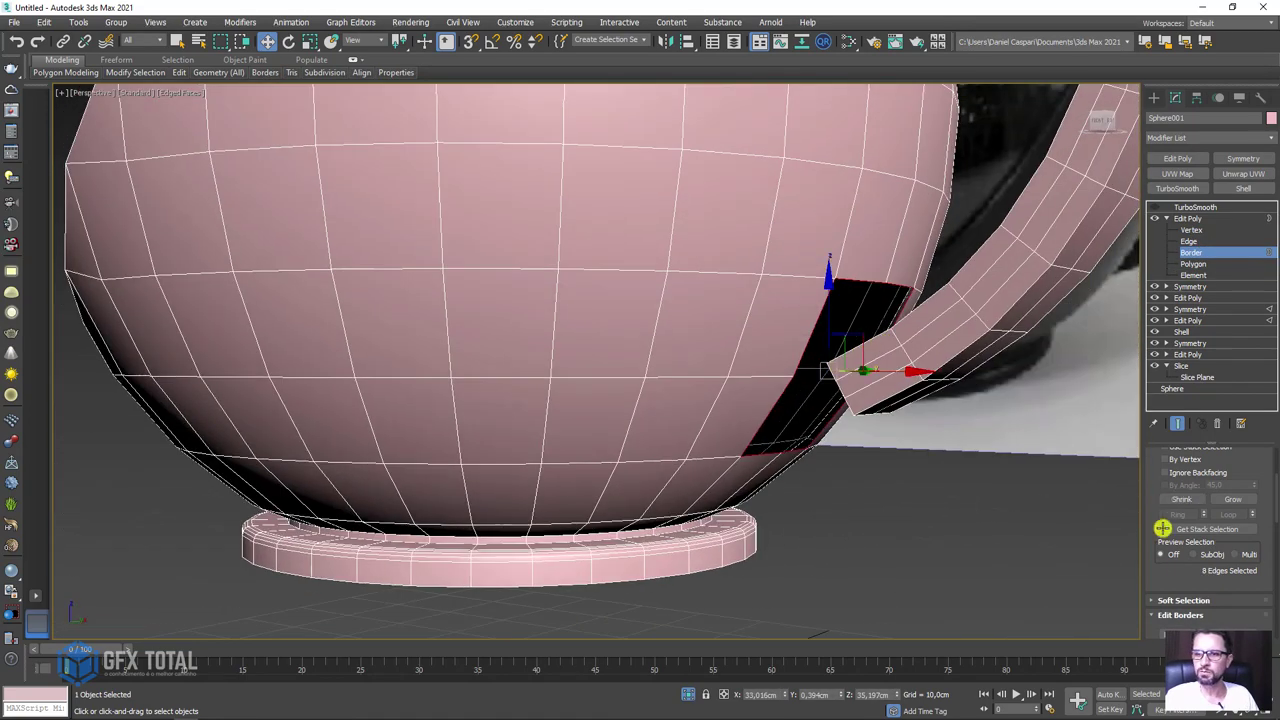
drag(1172, 584, 1224, 547)
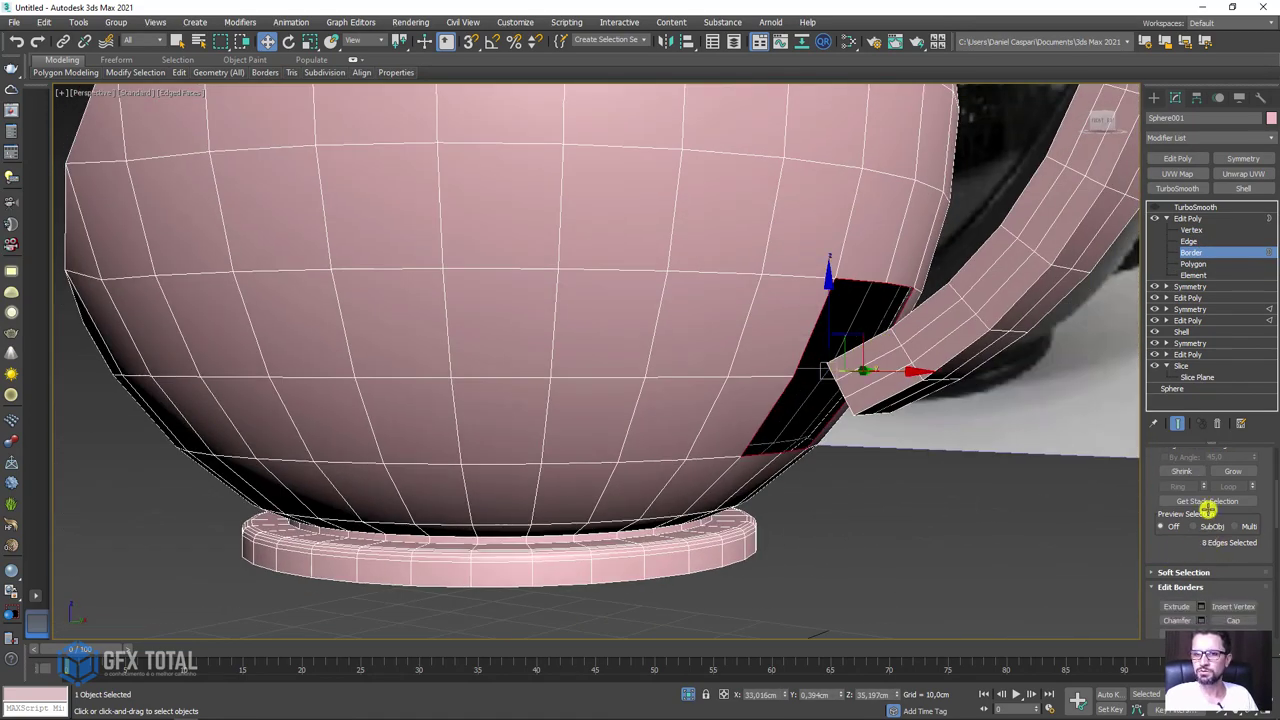
Select horizontal edge loops running around the cup body.
click(1188, 241)
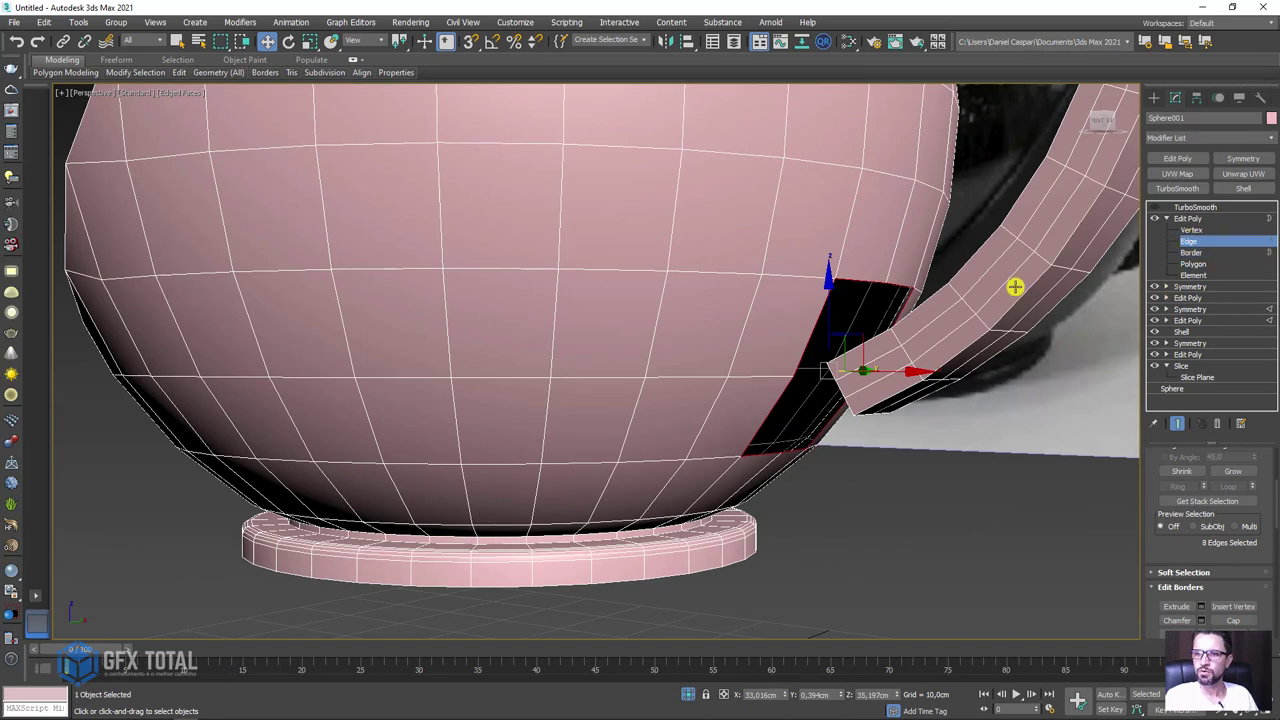
double_click(755, 375)
mouse_move(920, 458)
alt+middle_down()
mouse_move(837, 451)
mouse_move(921, 362)
mouse_move(851, 423)
mouse_move(946, 423)
mouse_move(911, 401)
mouse_move(917, 457)
mouse_move(989, 449)
mouse_move(944, 452)
mouse_move(1241, 557)
alt+middle_up()
ctrl+double_click(924, 355)
Chamfer the selected edge loops with an amount of 2.526cm.
scroll(1172, 544, down, 3)
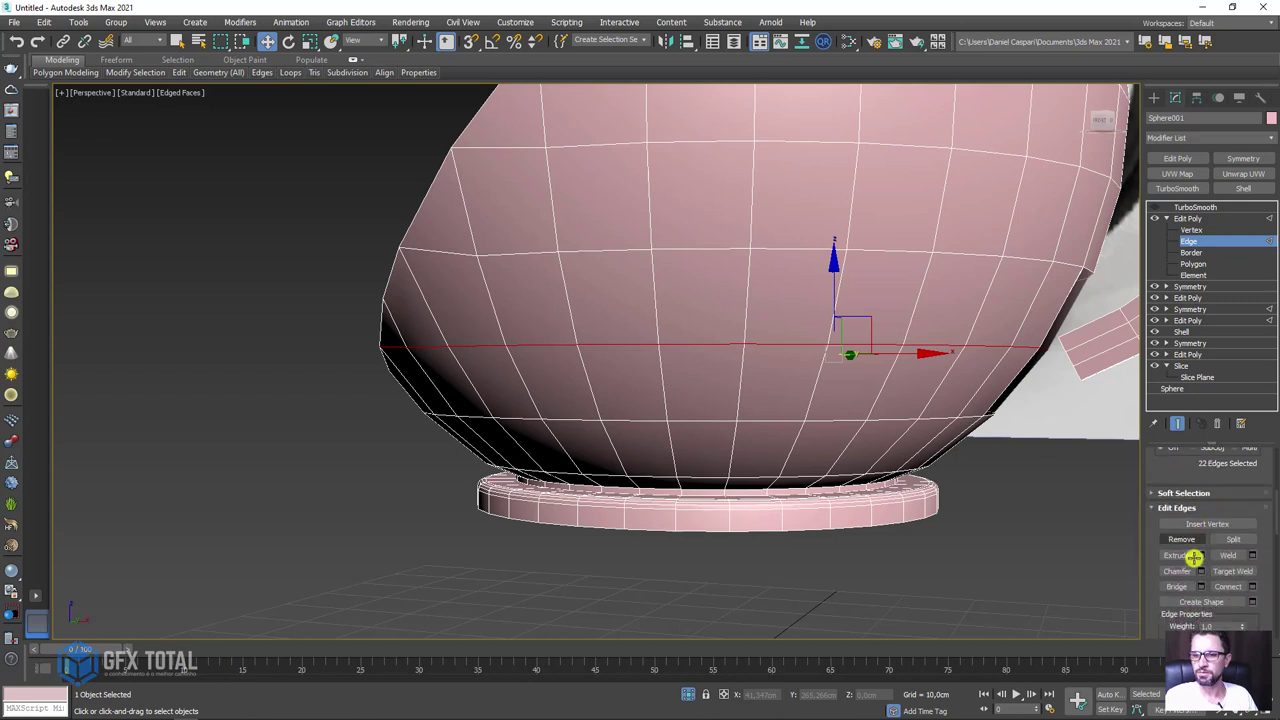
click(1201, 571)
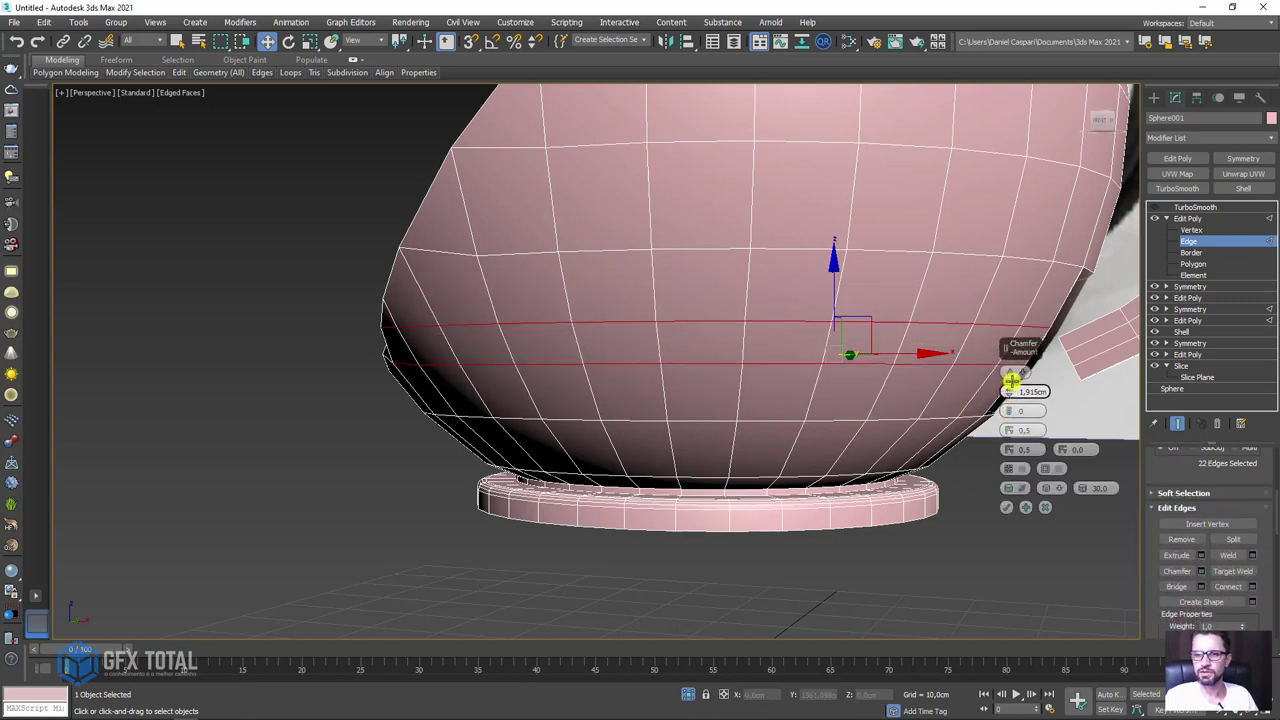
mouse_move(1006, 391)
mouse_down()
mouse_move(1004, 375)
mouse_move(1002, 387)
mouse_up()
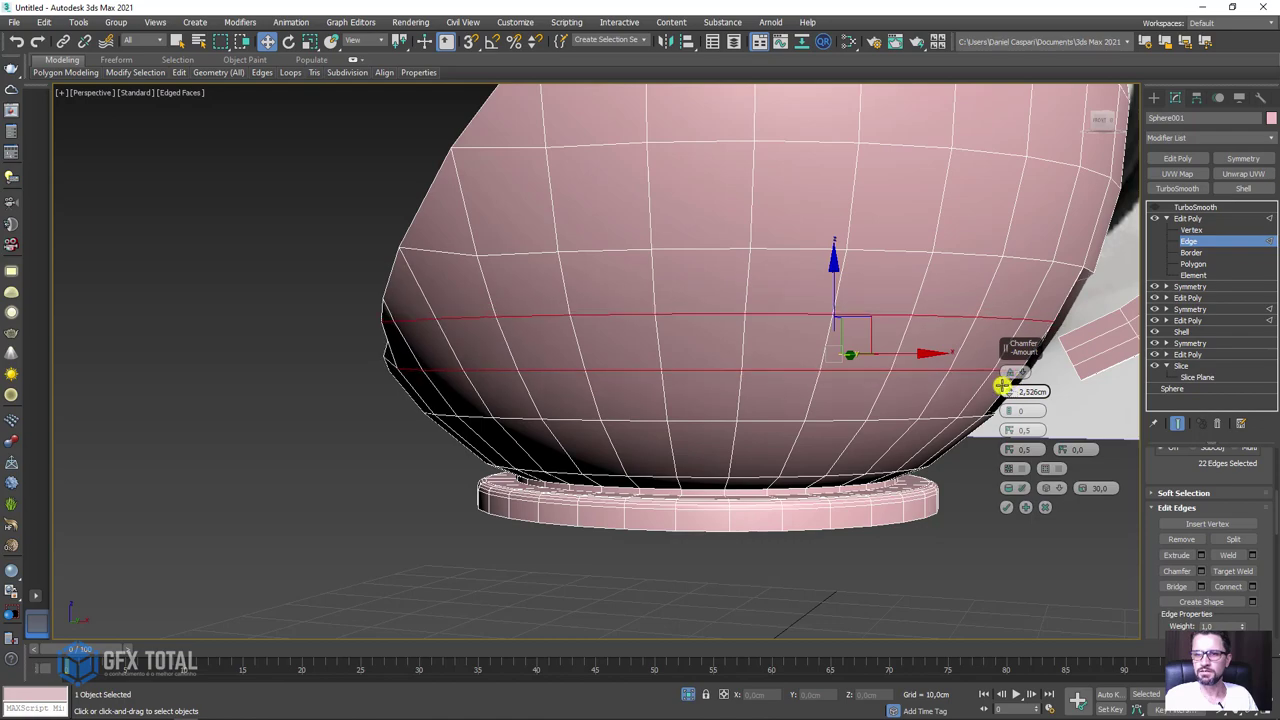
click(1006, 507)
mouse_move(651, 409)
alt+middle_down()
mouse_move(693, 410)
mouse_move(766, 360)
mouse_move(957, 451)
mouse_move(786, 459)
alt+middle_up()
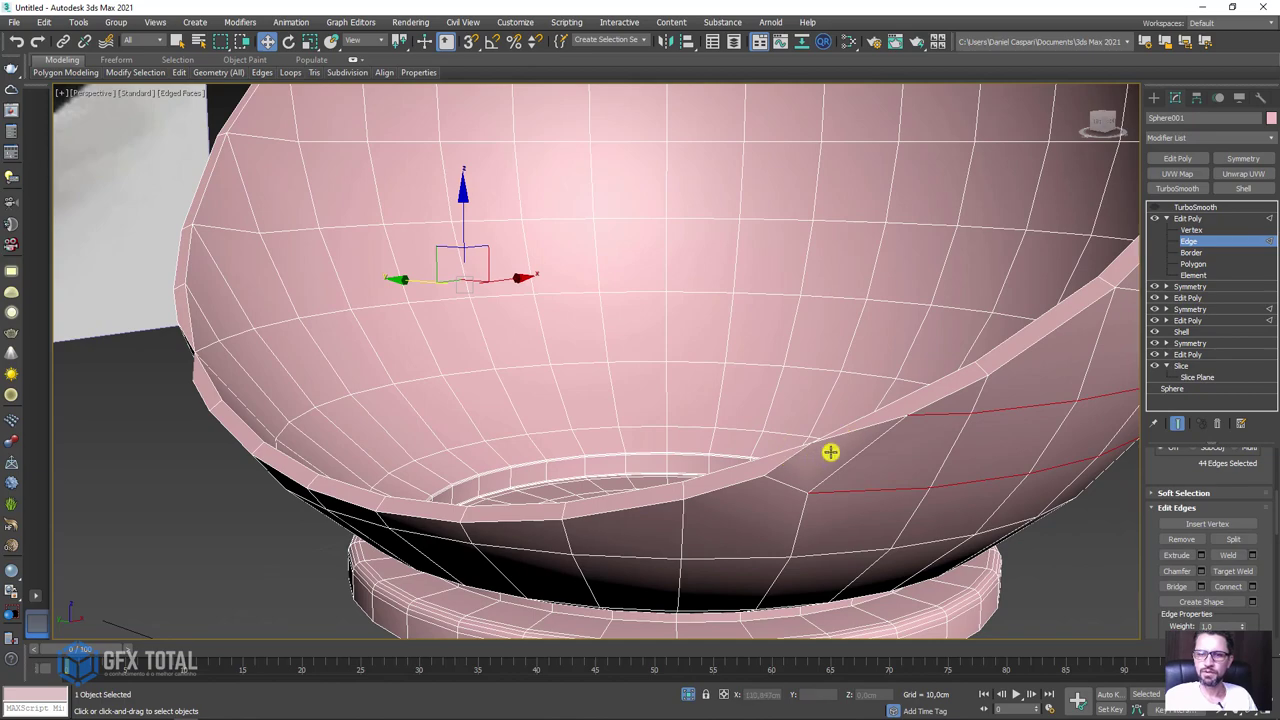
Select one body loop, exclude the edge beside the handle, and chamfer it again.
double_click(880, 462)
mouse_move(880, 462)
alt+middle_down()
mouse_move(853, 478)
mouse_move(826, 457)
mouse_move(854, 434)
mouse_move(888, 435)
mouse_move(834, 463)
mouse_move(908, 479)
alt+middle_up()
alt+click(910, 466)
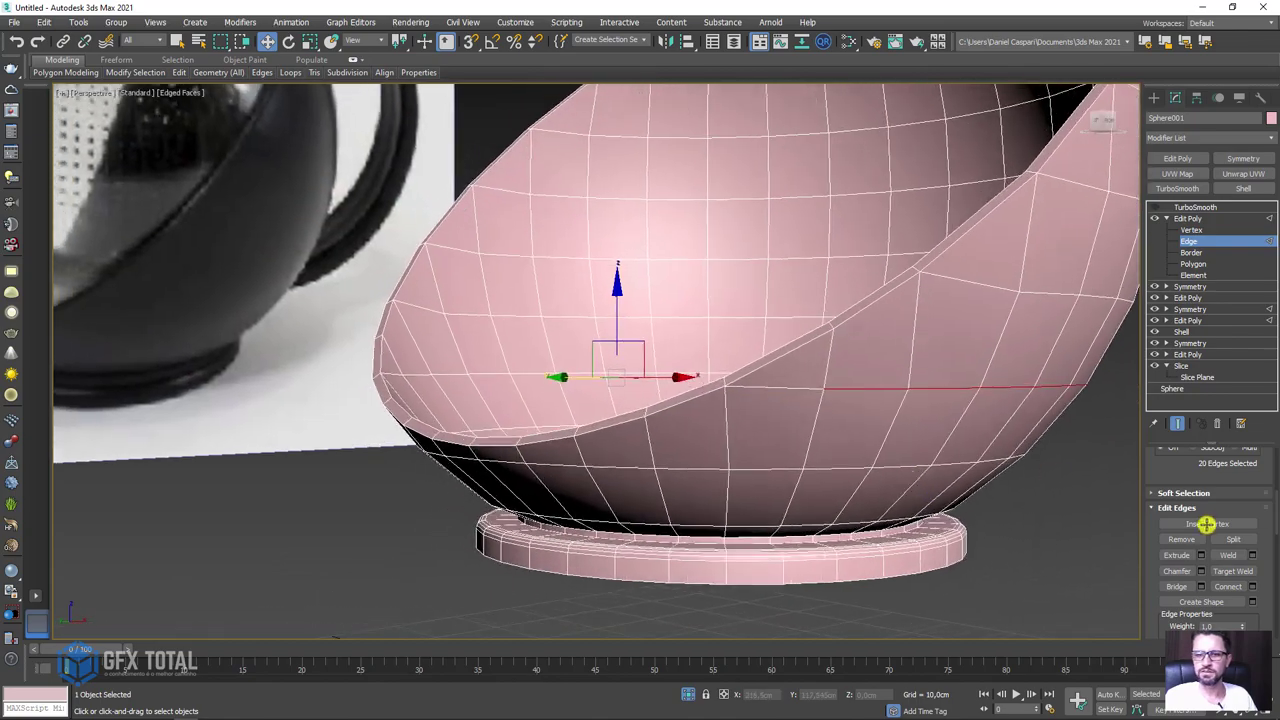
click(1201, 570)
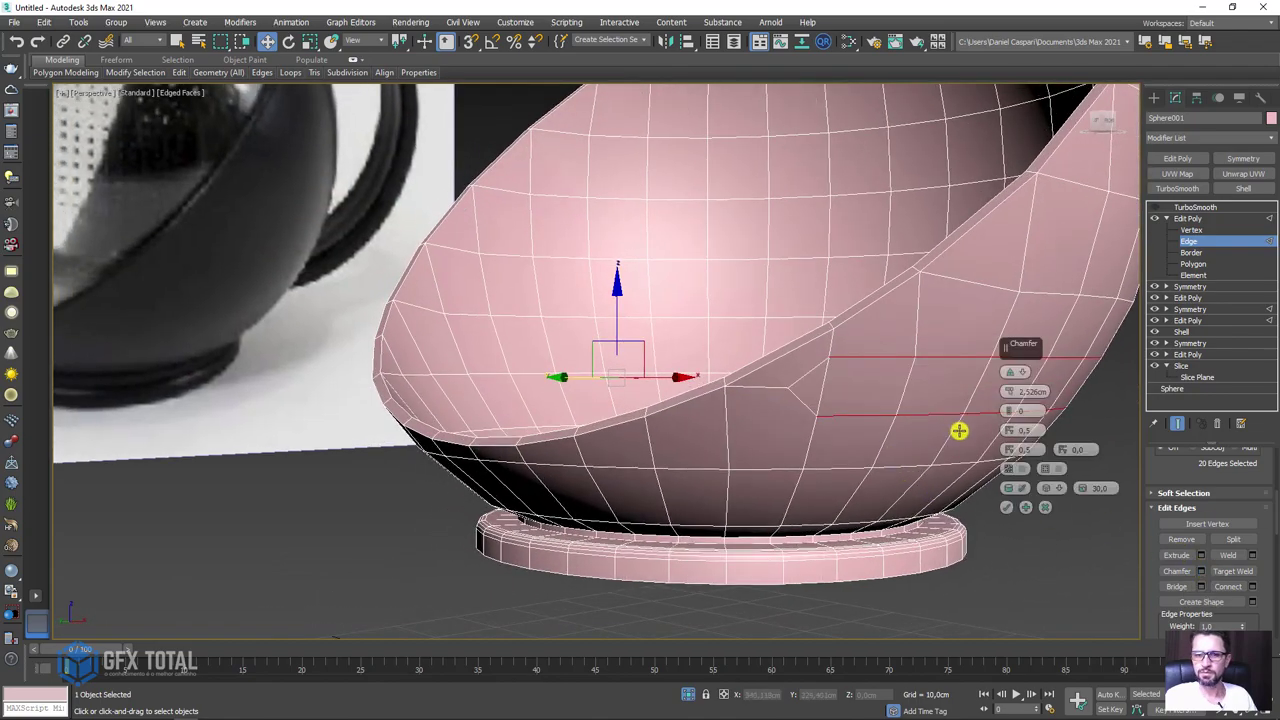
click(1010, 506)
alt+middle_drag(983, 480, 842, 438)
click(1193, 264)
Select the 10-edge border by the handle and nudge it toward the handle end.
mouse_move(880, 340)
alt+middle_down()
mouse_move(934, 334)
mouse_move(947, 309)
alt+middle_up()
click(943, 298)
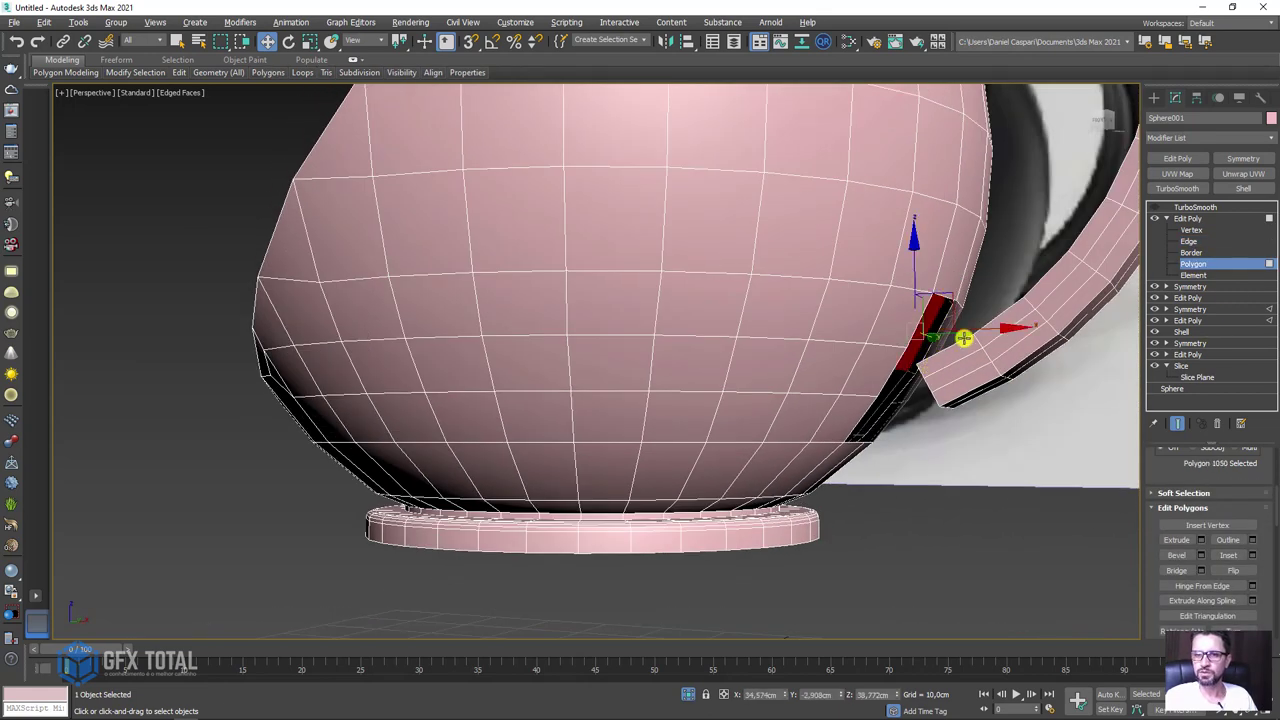
click(1190, 252)
click(952, 295)
click(949, 297)
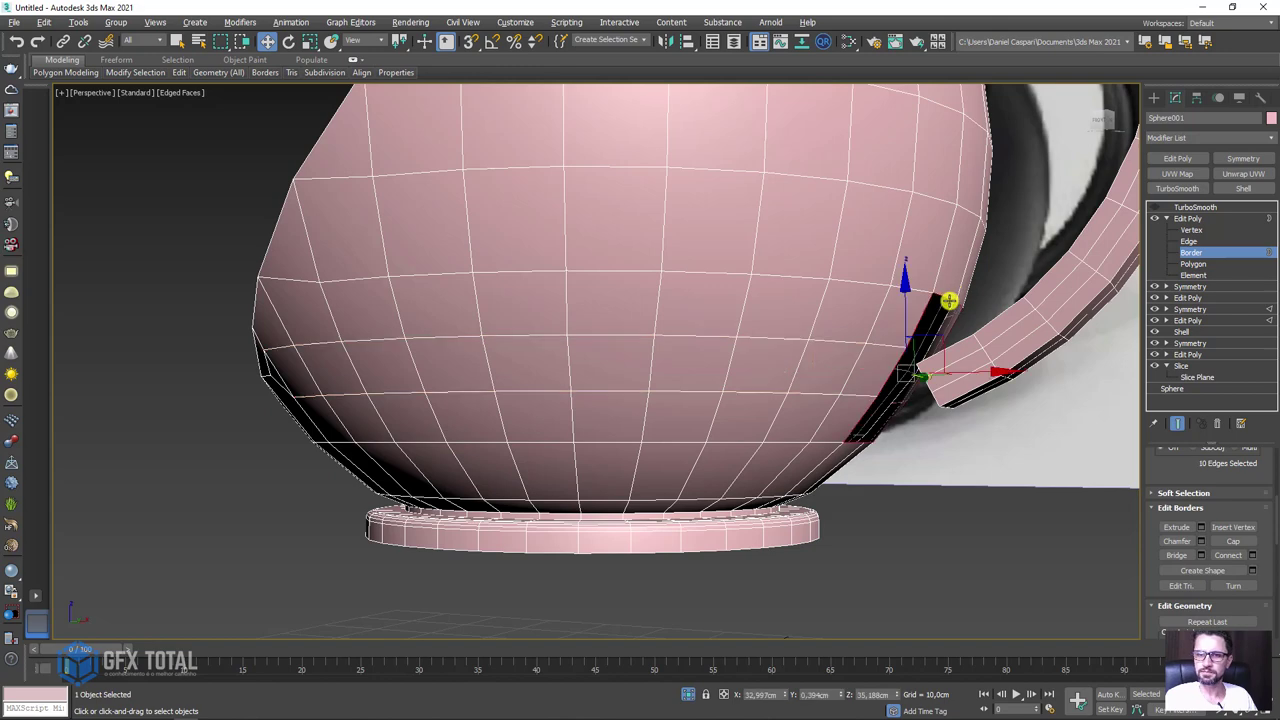
alt+middle_drag(926, 374, 940, 397)
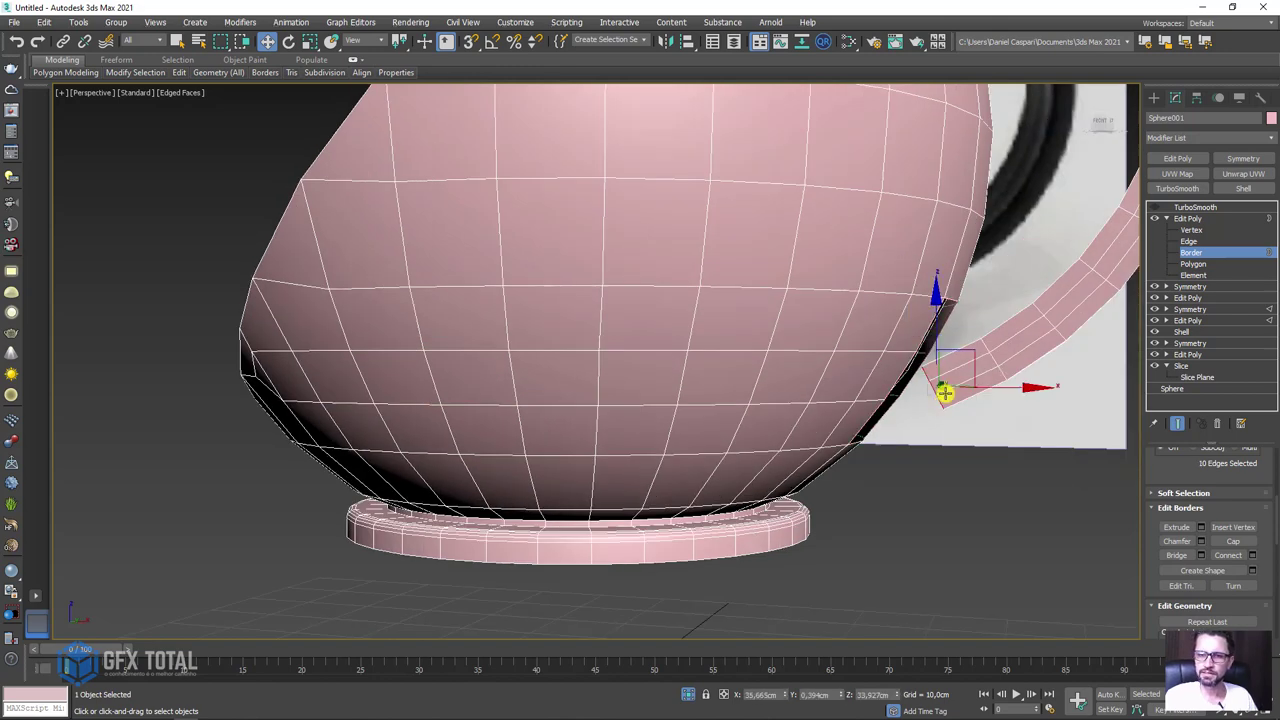
key(e)
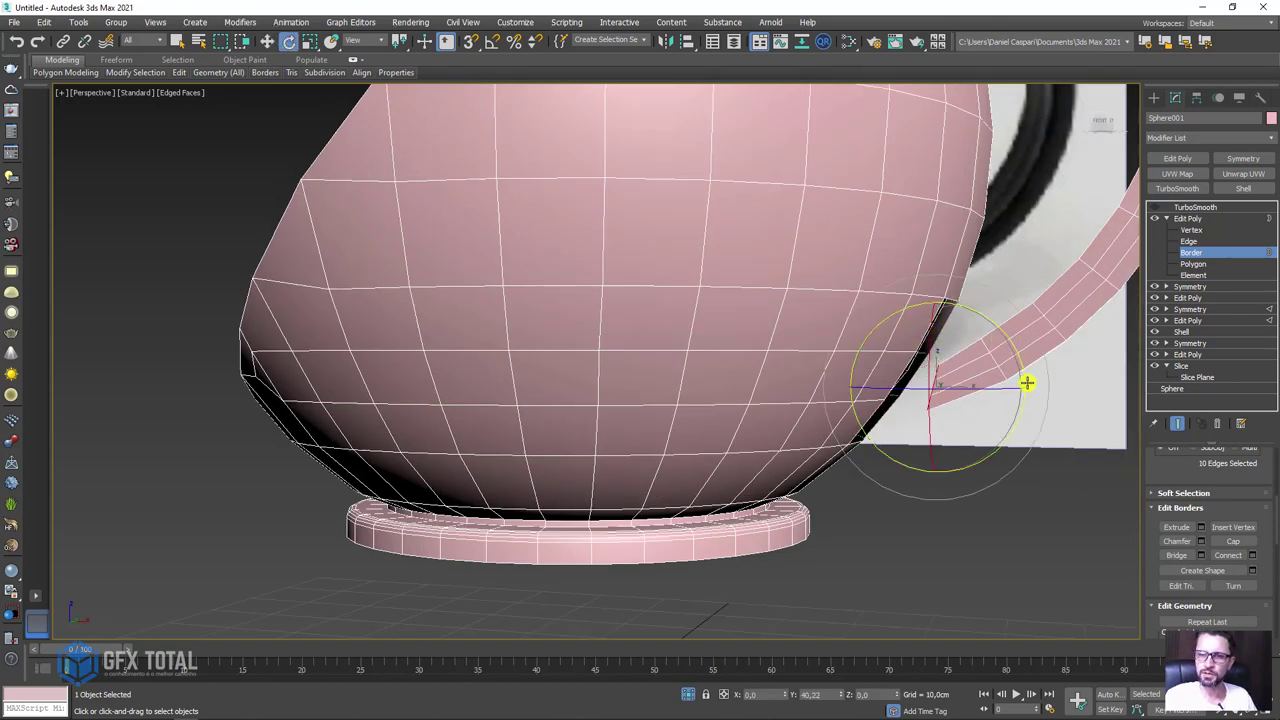
key(w)
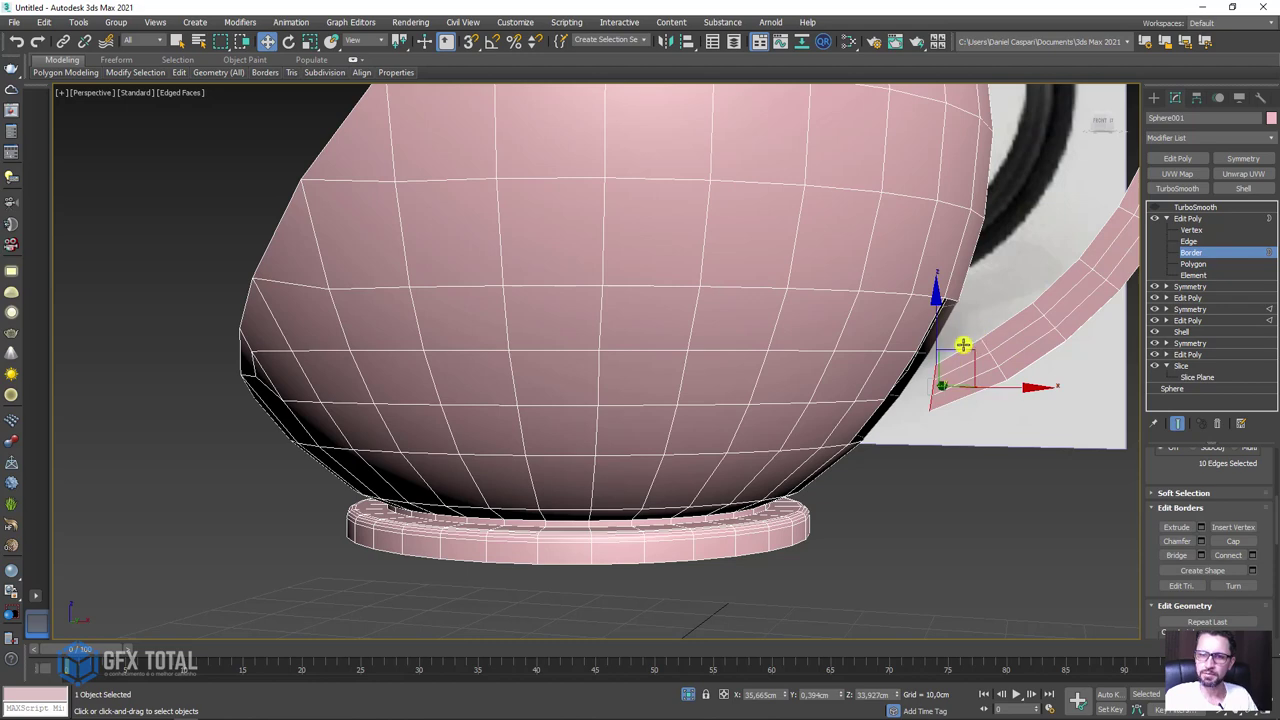
drag(962, 345, 975, 335)
key(e)
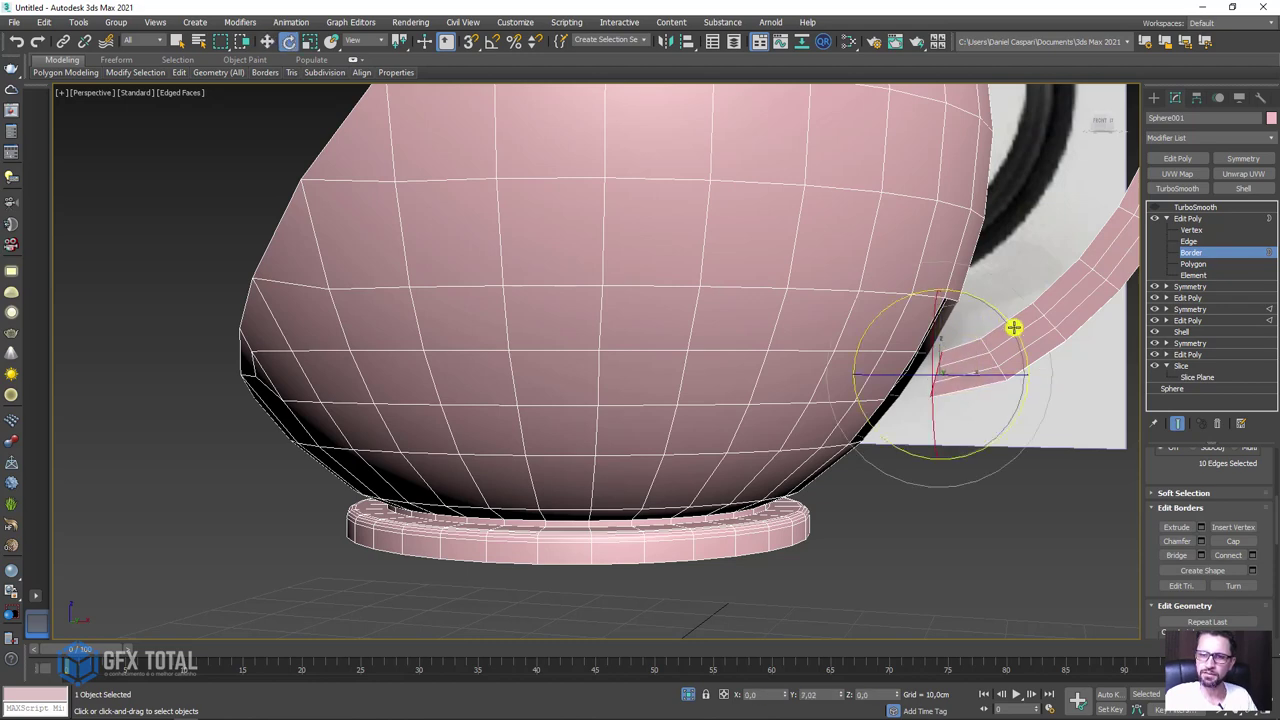
Bridge the handle's open end to the body opening.
alt+middle_drag(980, 363, 1140, 469)
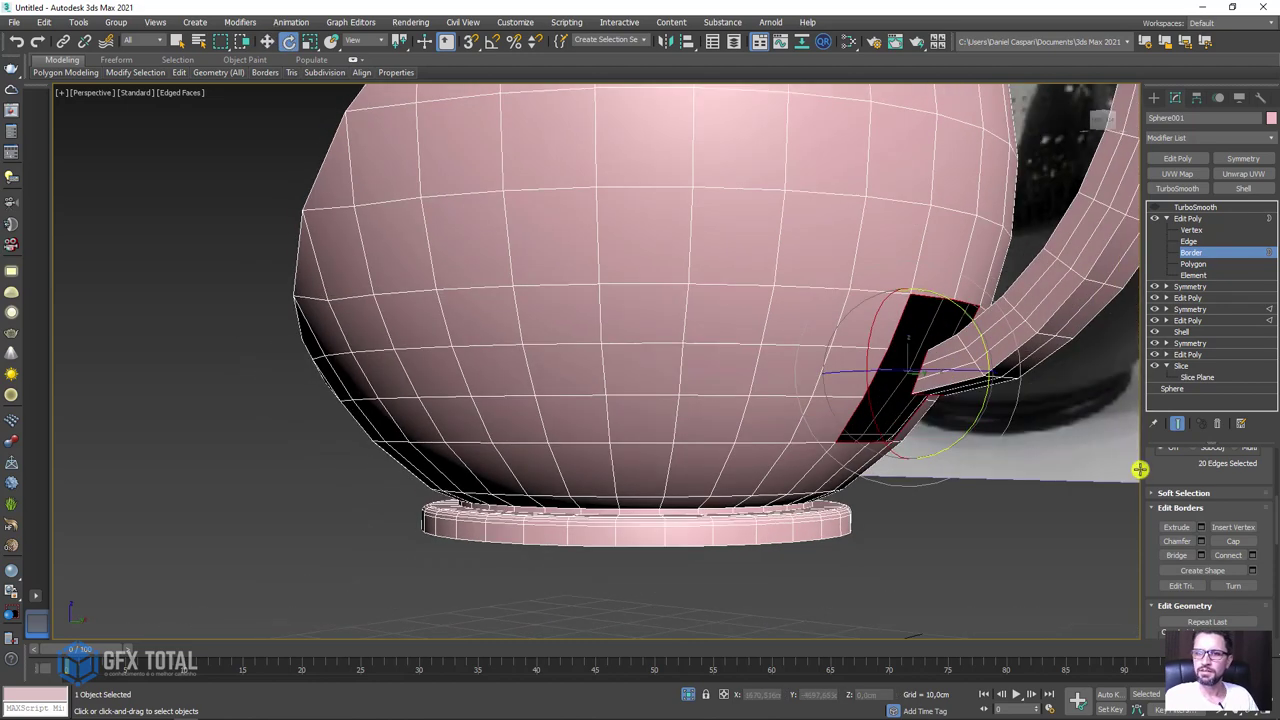
click(1181, 555)
mouse_move(971, 443)
alt+middle_down()
mouse_move(914, 400)
mouse_move(849, 426)
mouse_move(870, 452)
alt+middle_up()
scroll(1008, 449, down, 5)
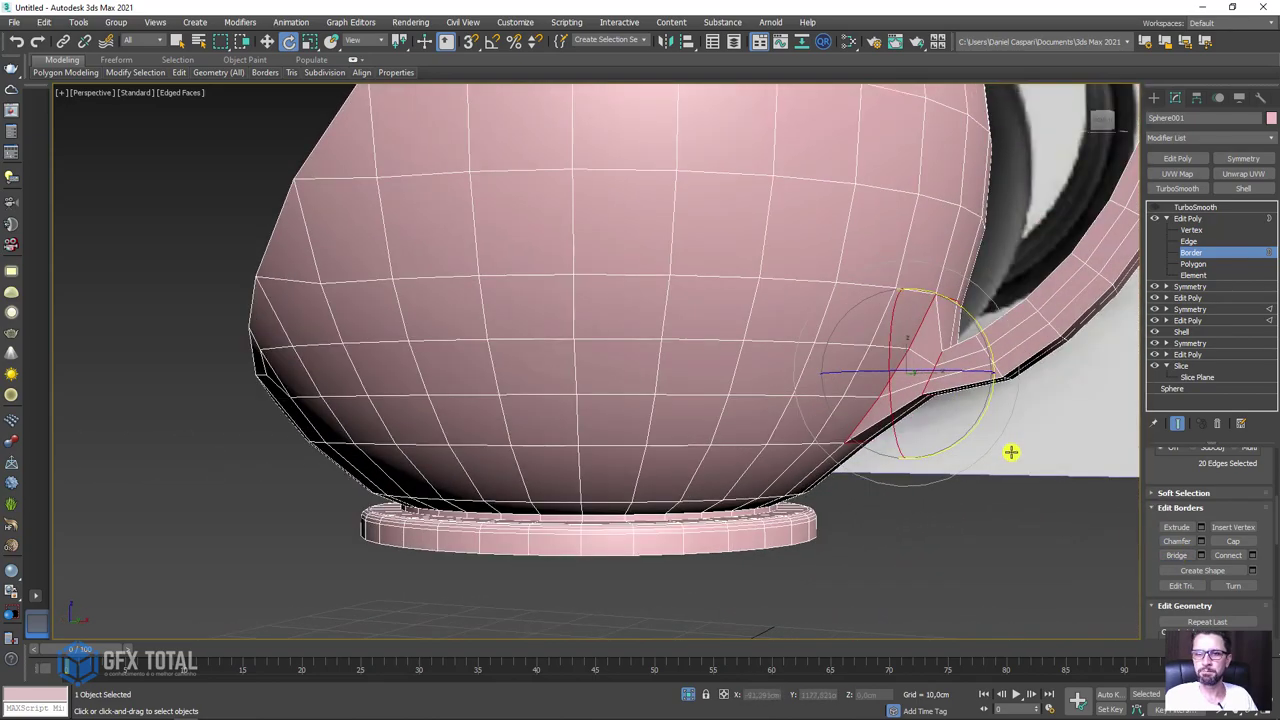
mouse_move(1011, 449)
alt+middle_down()
mouse_move(871, 455)
mouse_move(913, 461)
mouse_move(1146, 265)
alt+middle_up()
scroll(871, 455, up, 4)
click(1191, 229)
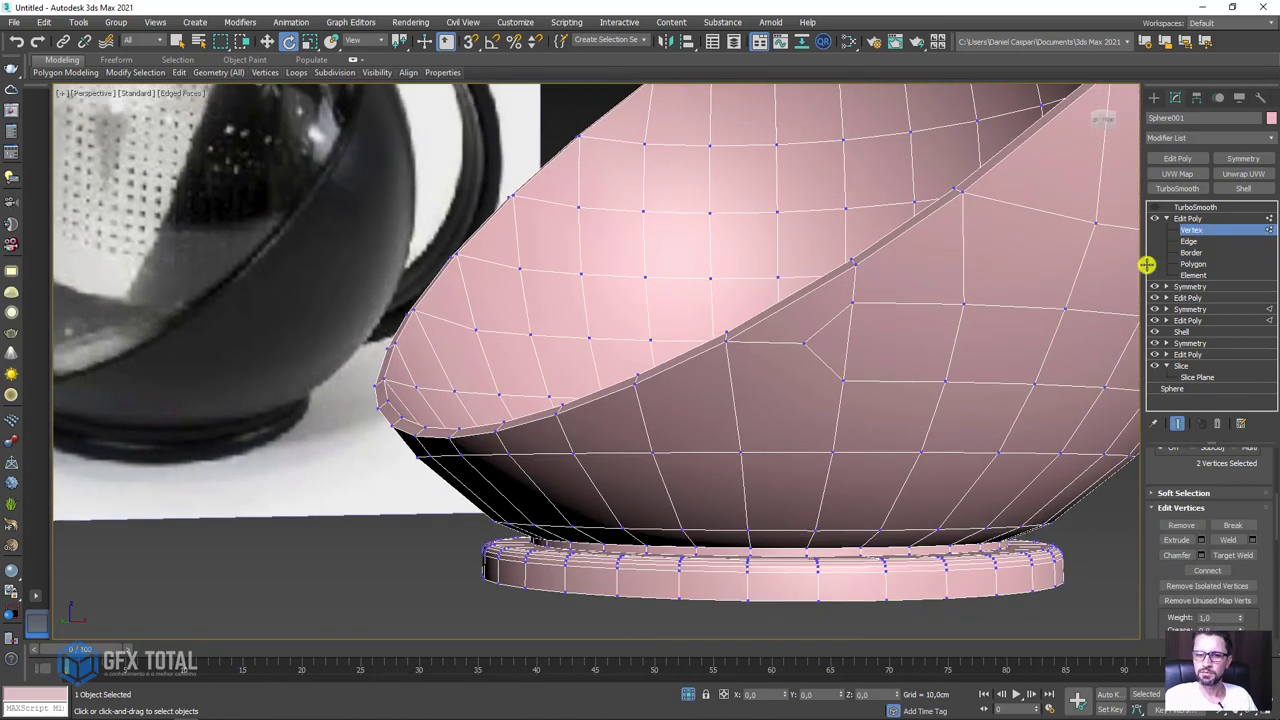
Target-weld the stray body-wall vertex onto its neighbour on the rim edge.
click(1188, 241)
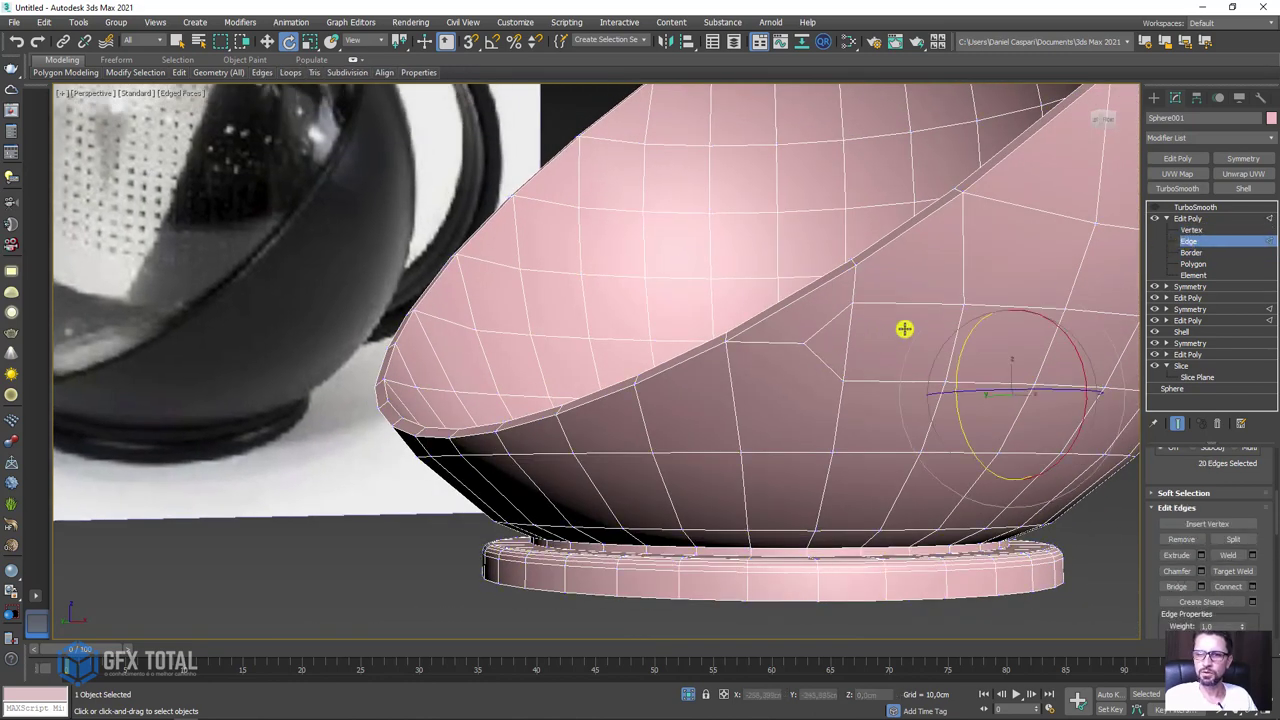
click(1192, 230)
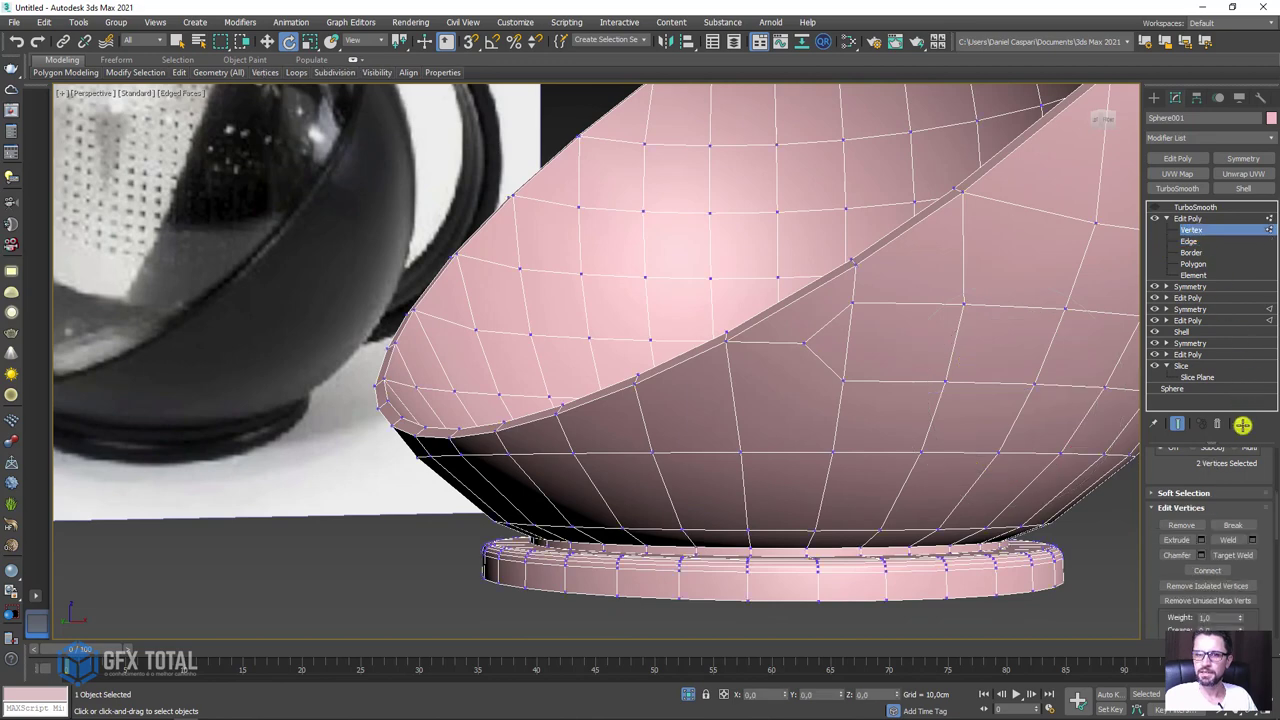
click(1238, 555)
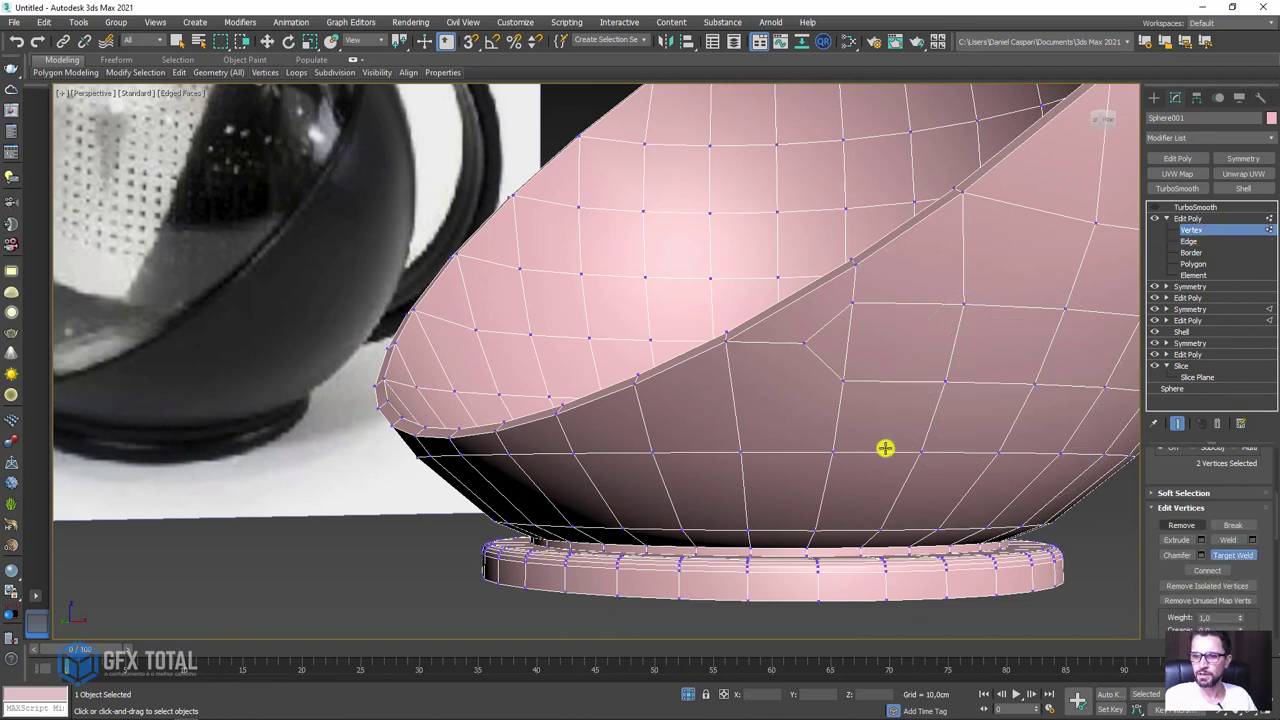
click(847, 382)
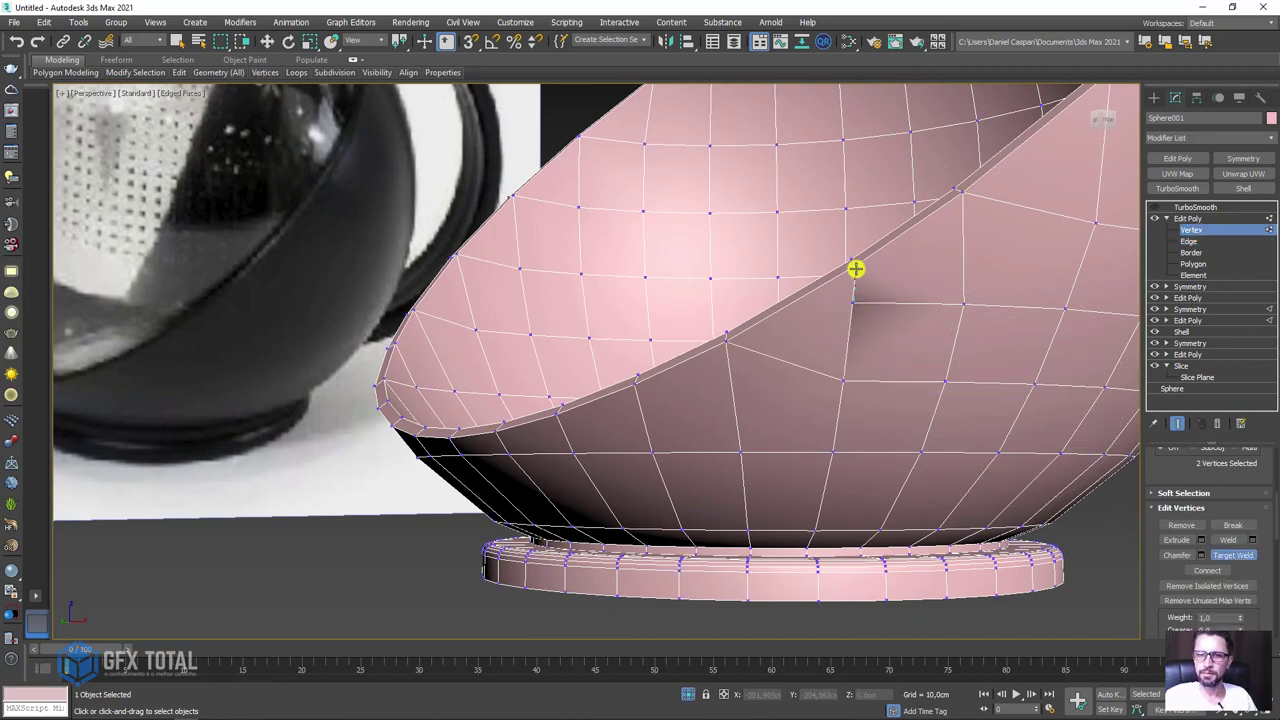
mouse_move(849, 277)
alt+middle_down()
mouse_move(811, 303)
mouse_move(860, 309)
alt+middle_up()
scroll(878, 347, down, 5)
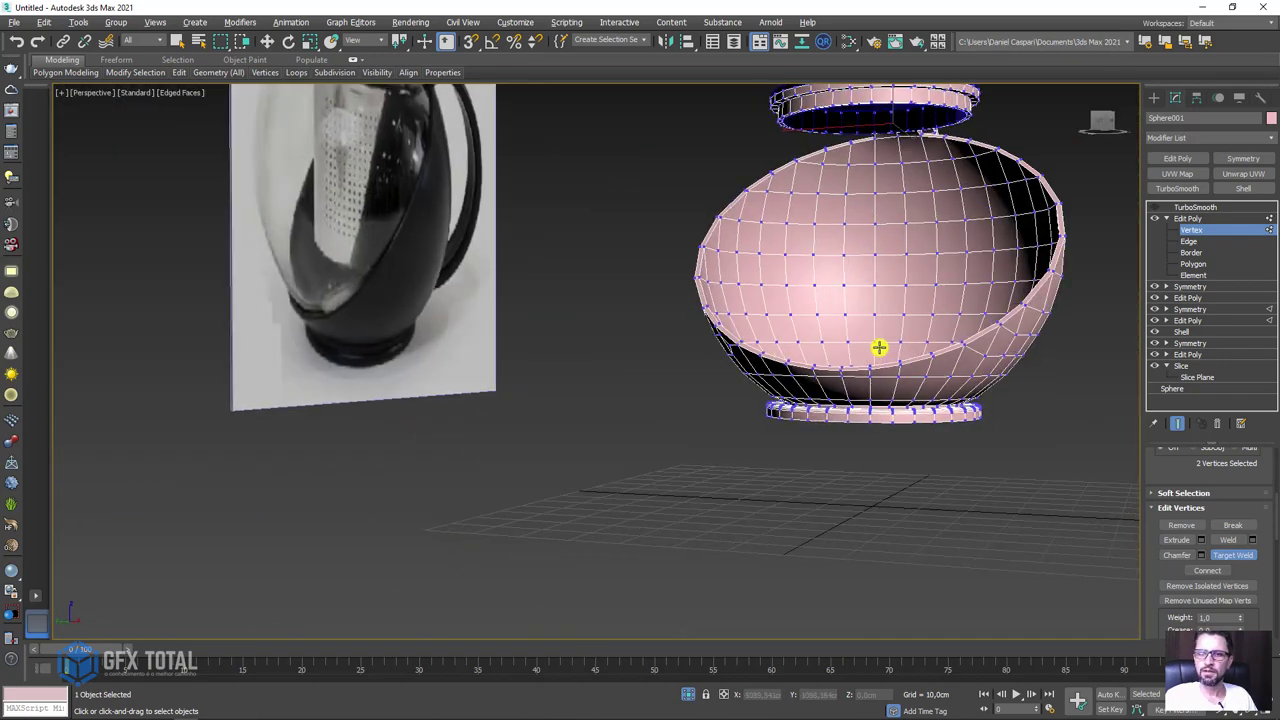
scroll(878, 347, up, 2)
scroll(1066, 304, up, 3)
Delete the polygons on the cup's front-left side.
click(1186, 218)
key(w)
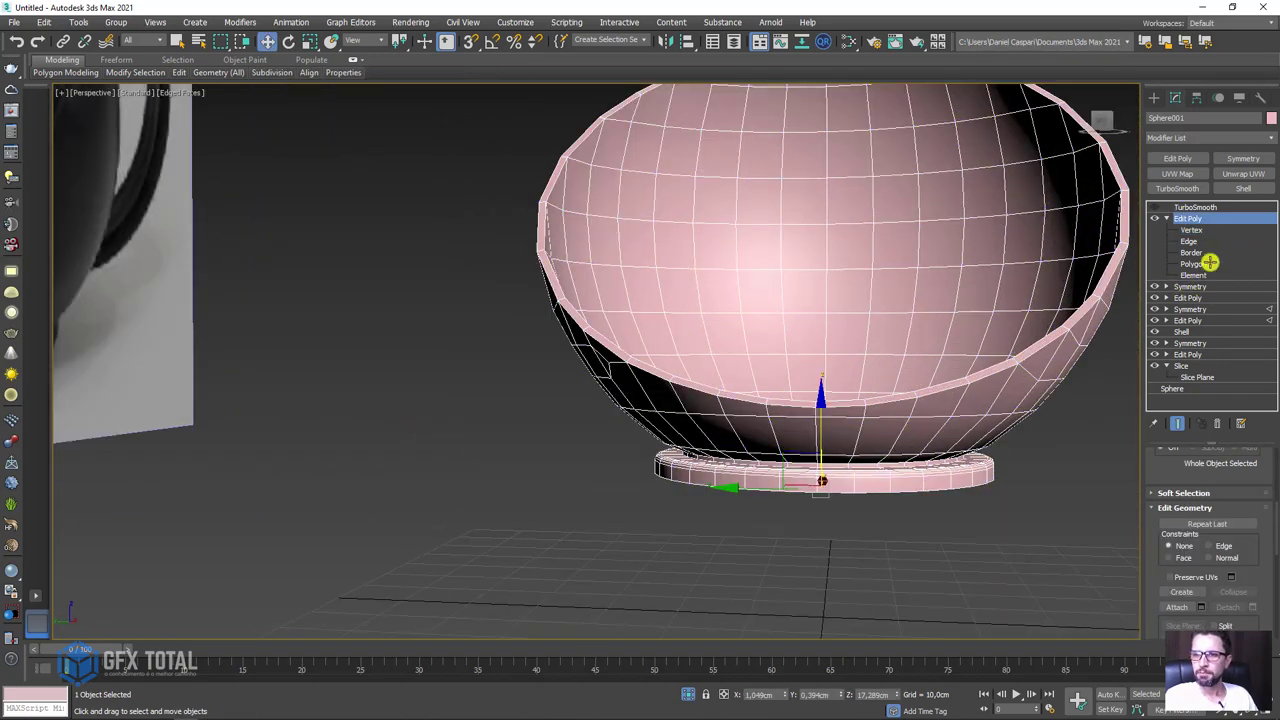
click(1205, 263)
drag(455, 186, 663, 474)
key(Delete)
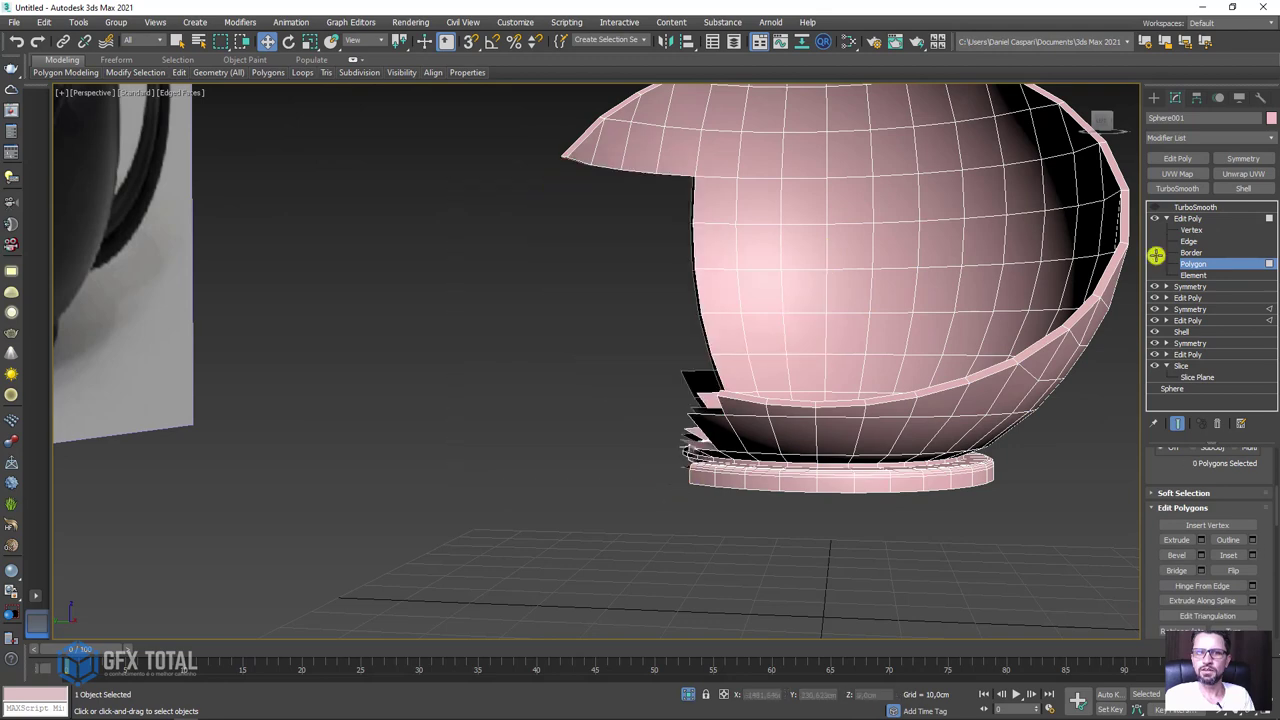
Add a Symmetry modifier on top of the Edit Poly.
click(1190, 219)
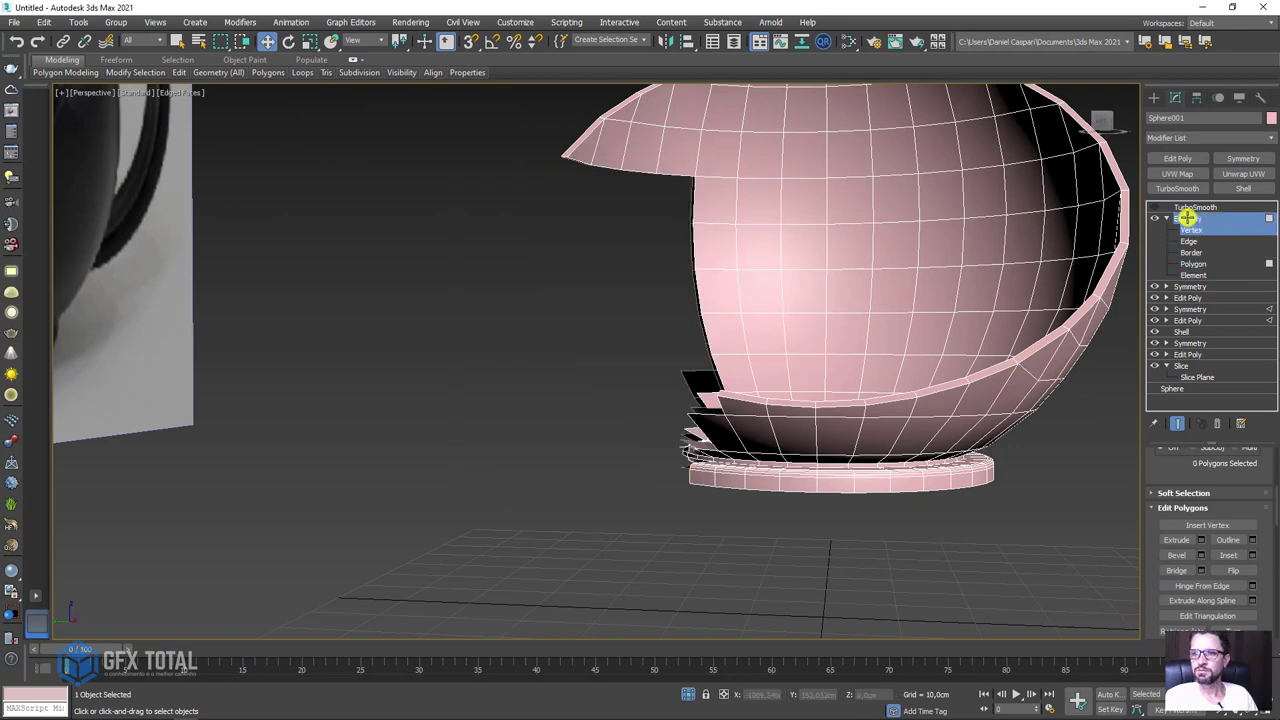
click(1243, 158)
scroll(1048, 334, down, 2)
scroll(994, 400, down, 2)
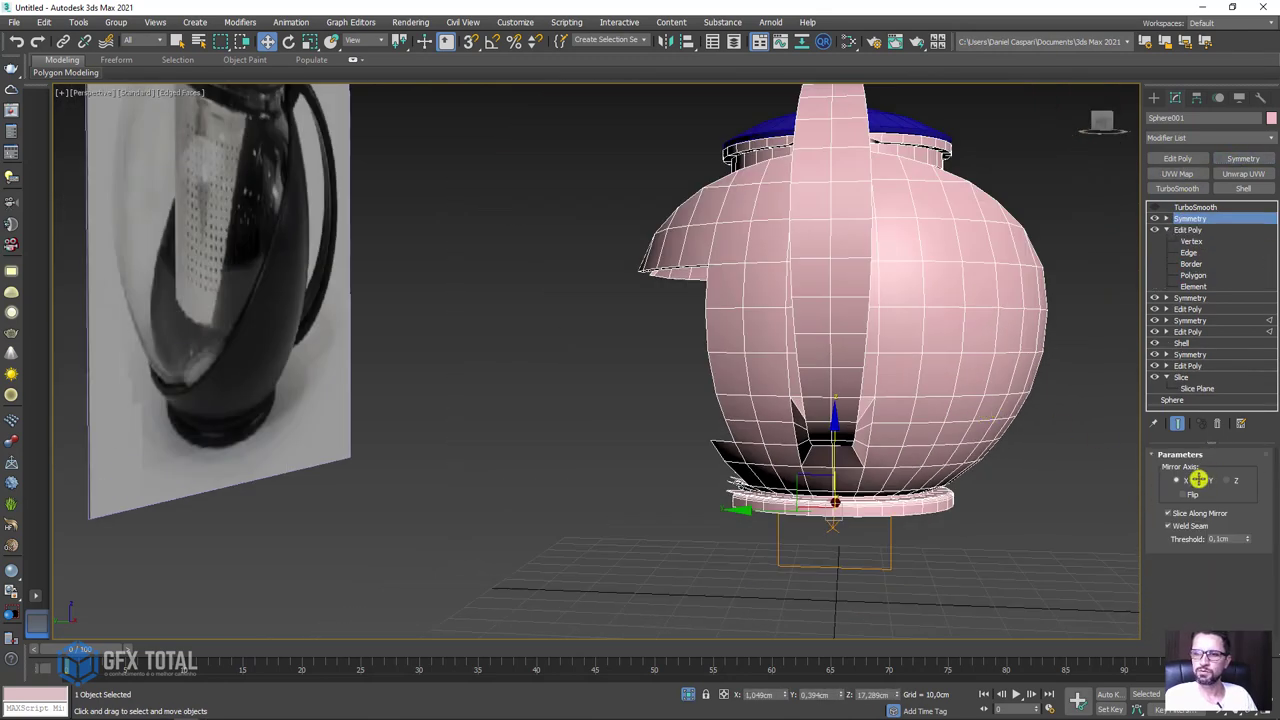
Mirror the body across Y with Flip so the full cup keeps its handle.
click(1201, 480)
click(1183, 494)
mouse_move(1020, 504)
alt+middle_down()
mouse_move(951, 503)
mouse_move(922, 522)
mouse_move(1057, 520)
mouse_move(913, 530)
alt+middle_up()
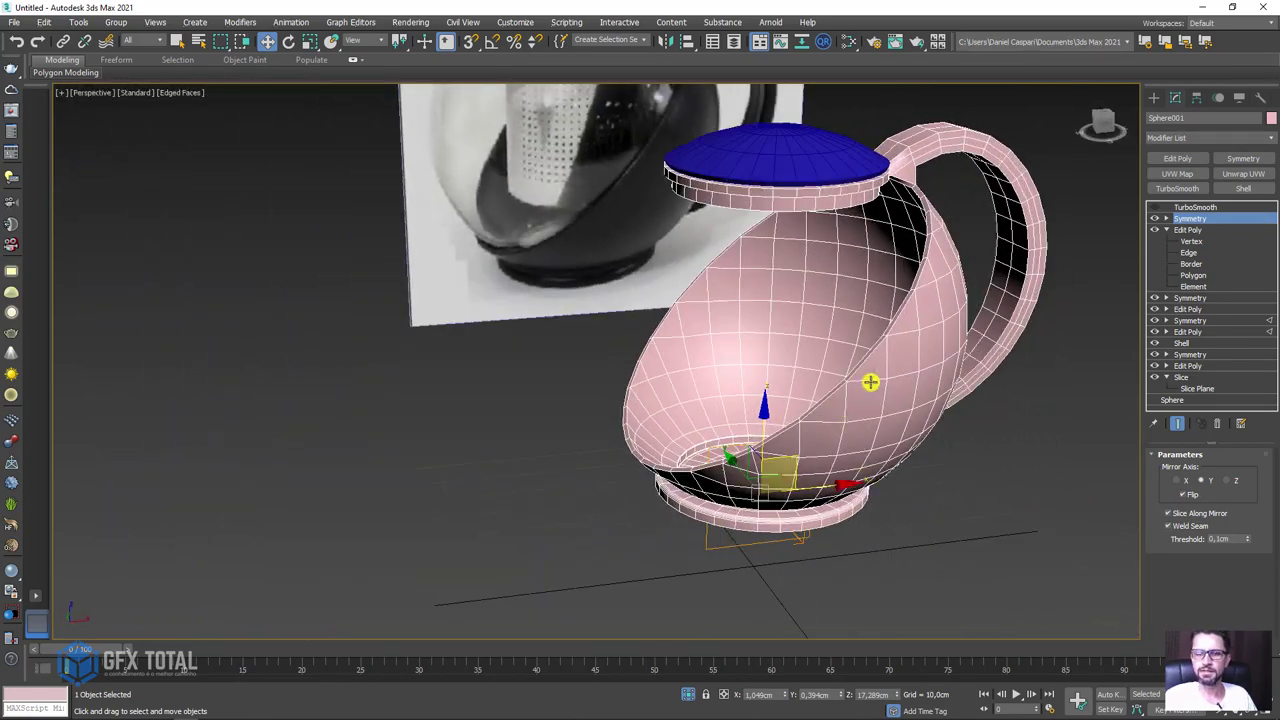
mouse_move(870, 381)
alt+middle_down()
mouse_move(831, 383)
mouse_move(529, 201)
alt+middle_up()
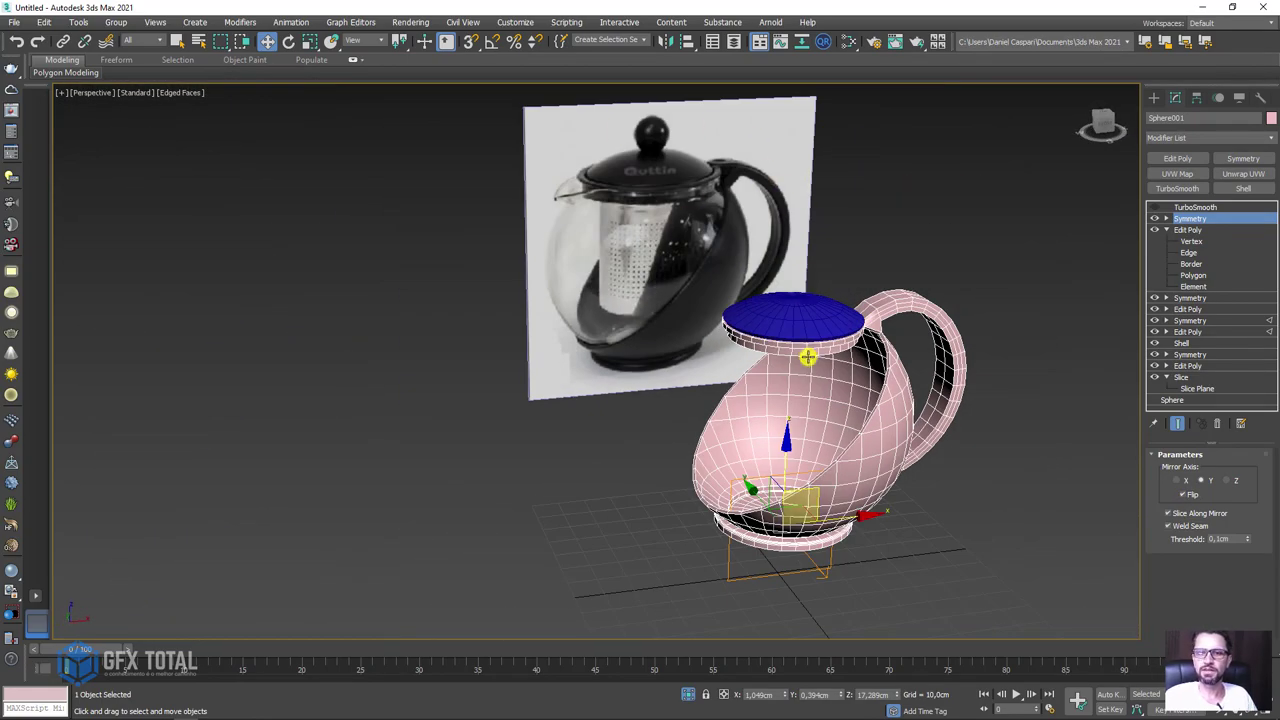
Preview TurboSmooth, switch it back off, and add a new Edit Poly modifier on top.
click(1154, 208)
scroll(723, 337, up, 3)
scroll(757, 289, up, 2)
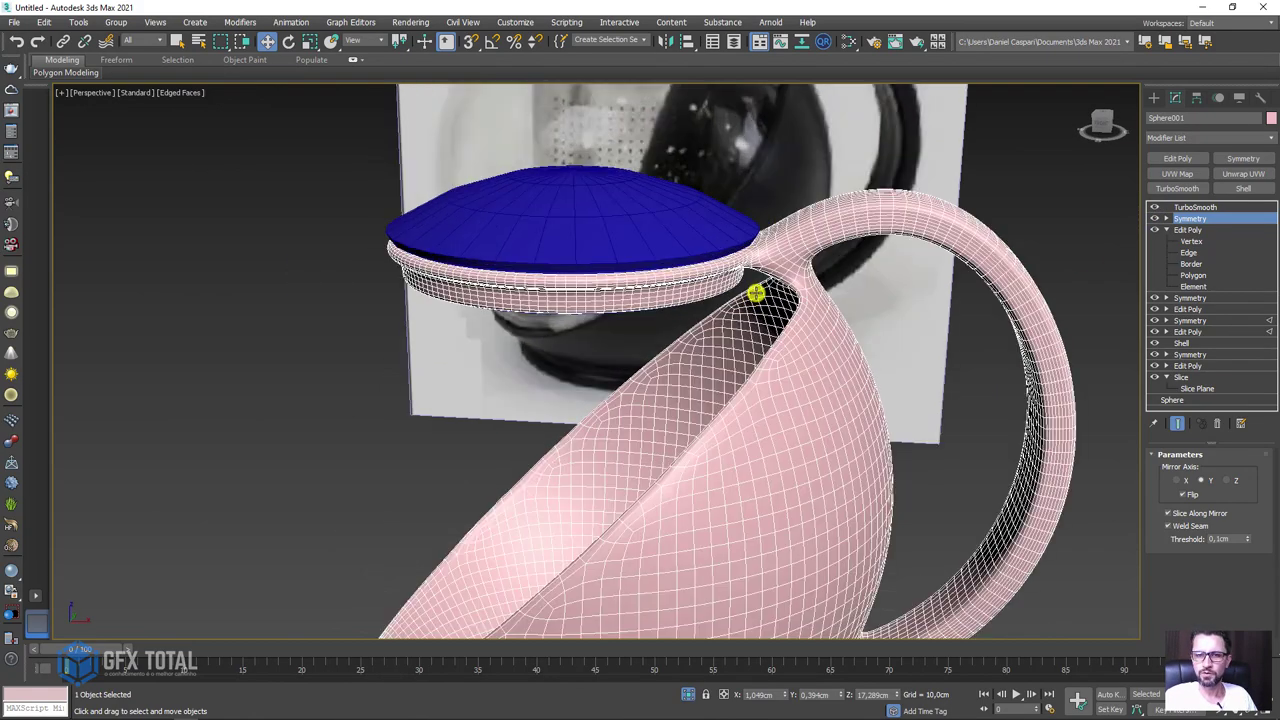
scroll(761, 324, up, 2)
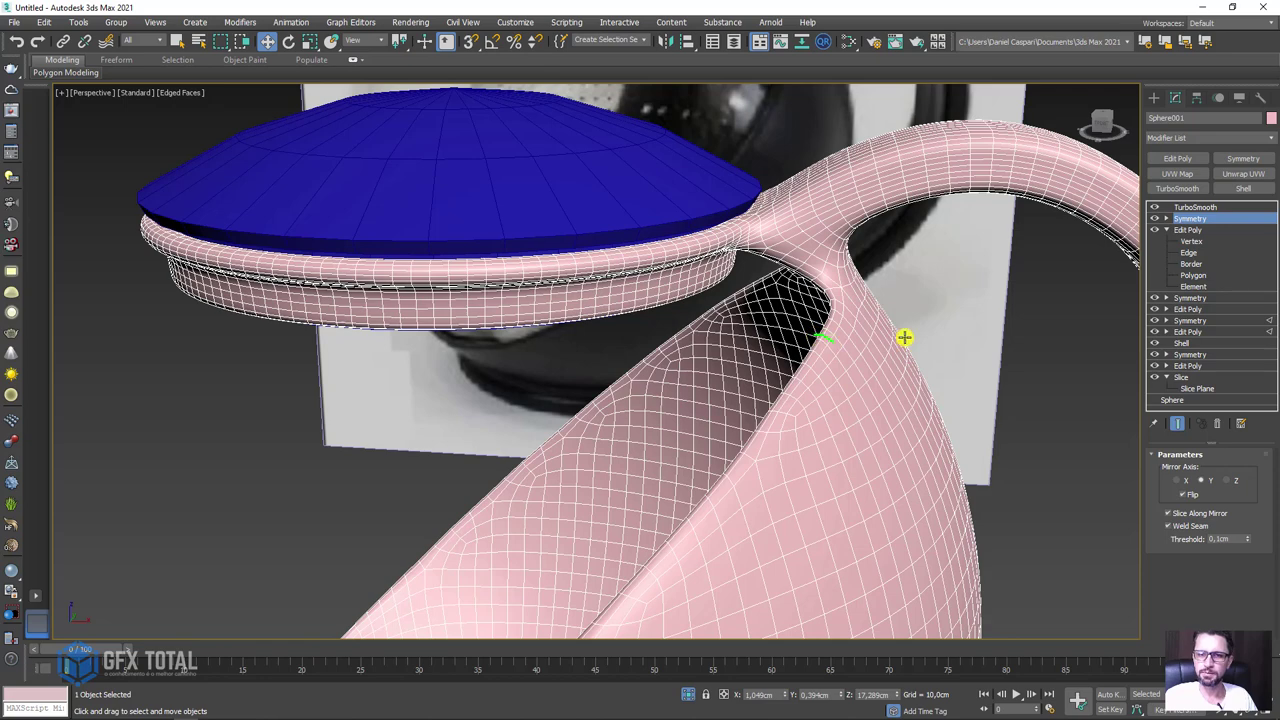
click(1155, 207)
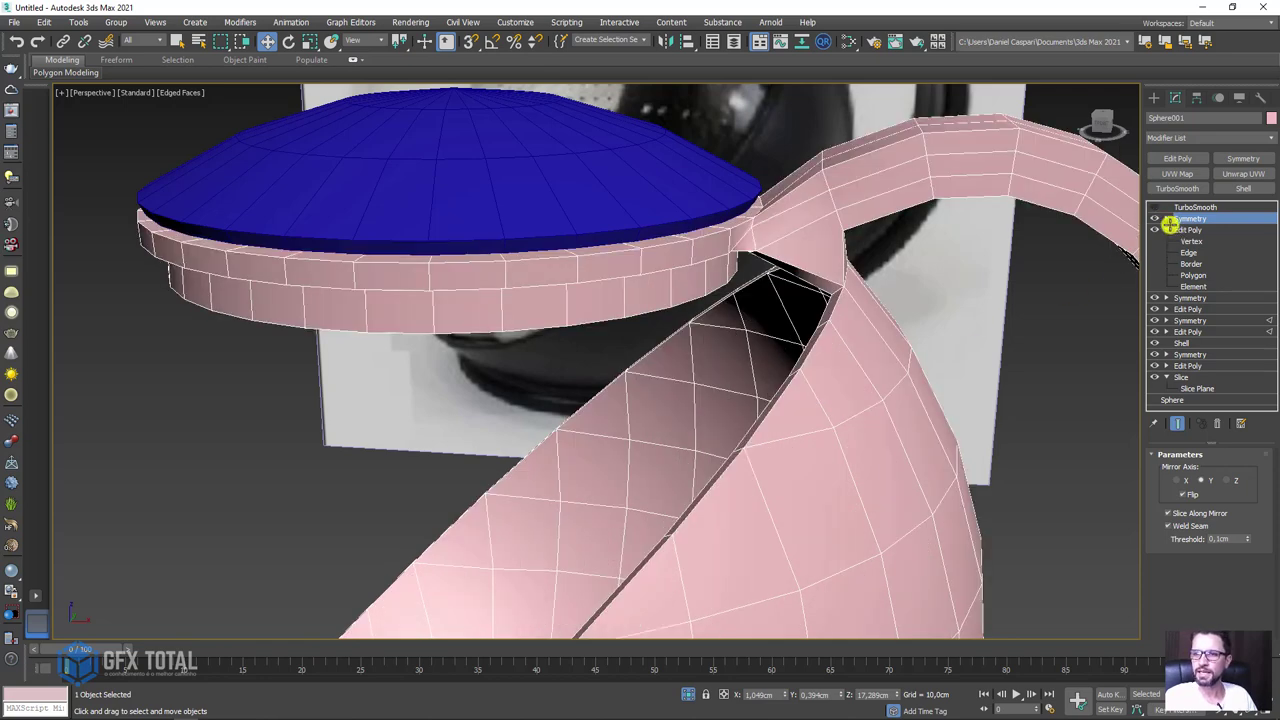
click(1167, 229)
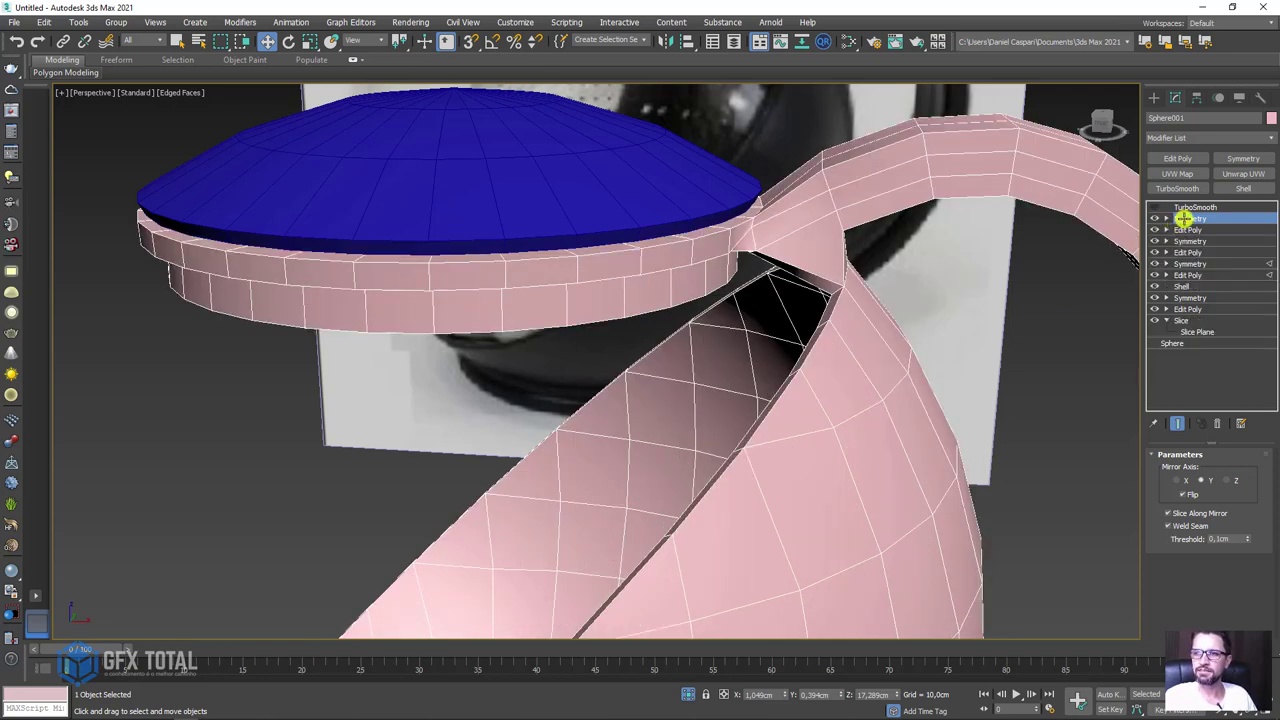
click(1172, 158)
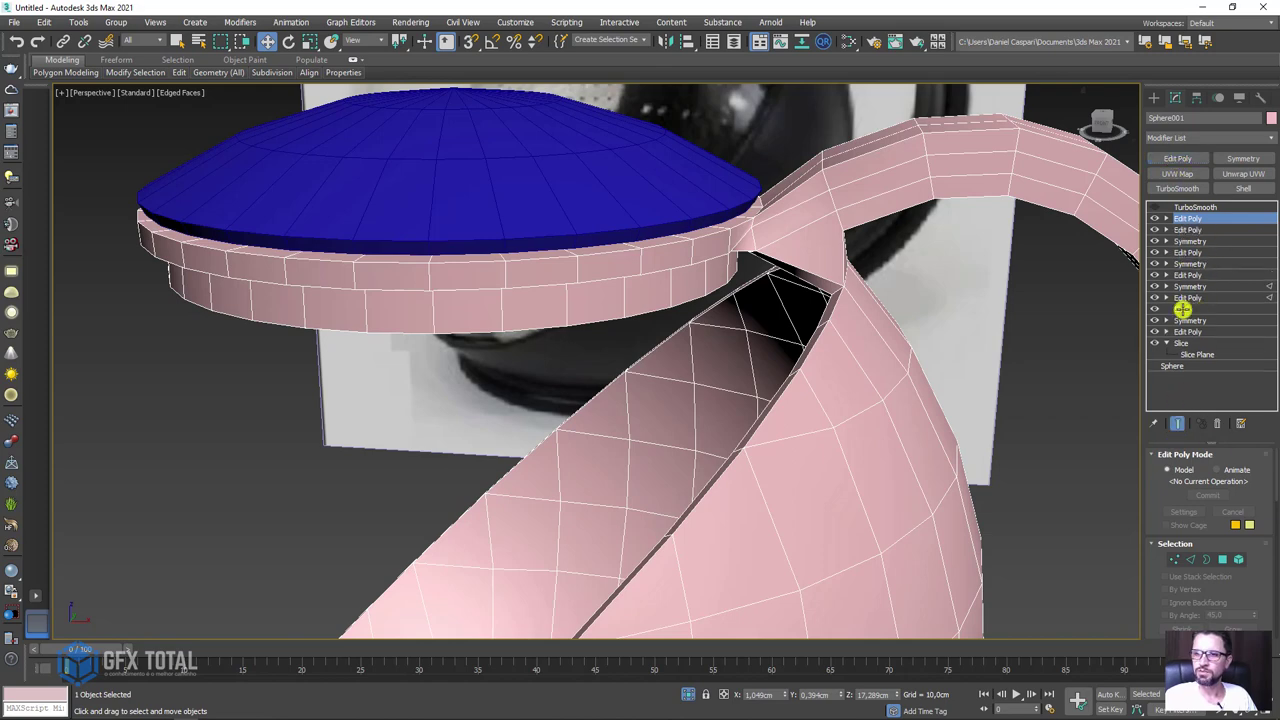
Delete the extra Edit Poly modifier and enter Edge mode on the Edit Poly below.
click(1217, 423)
click(1187, 219)
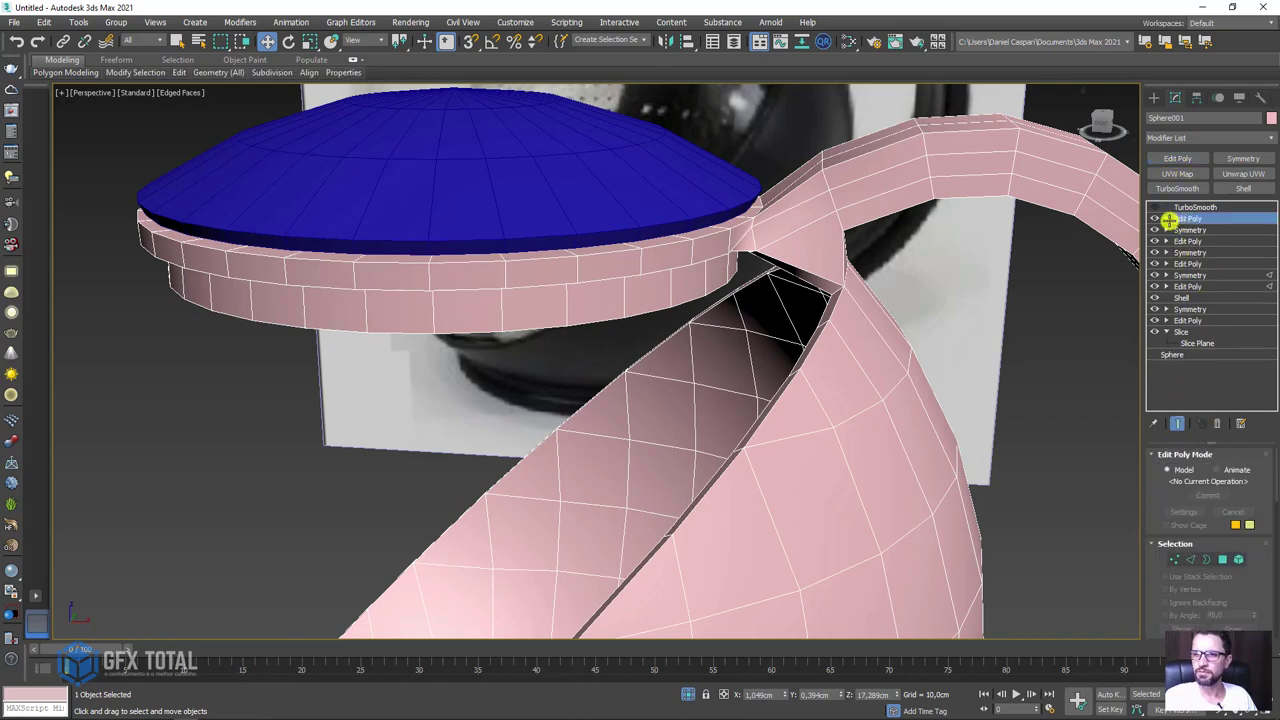
click(1166, 218)
click(1188, 241)
Select a handle edge and expand it to a ring of 50 edges across the handle strip.
mouse_move(866, 314)
alt+middle_down()
mouse_move(822, 316)
mouse_move(874, 315)
alt+middle_up()
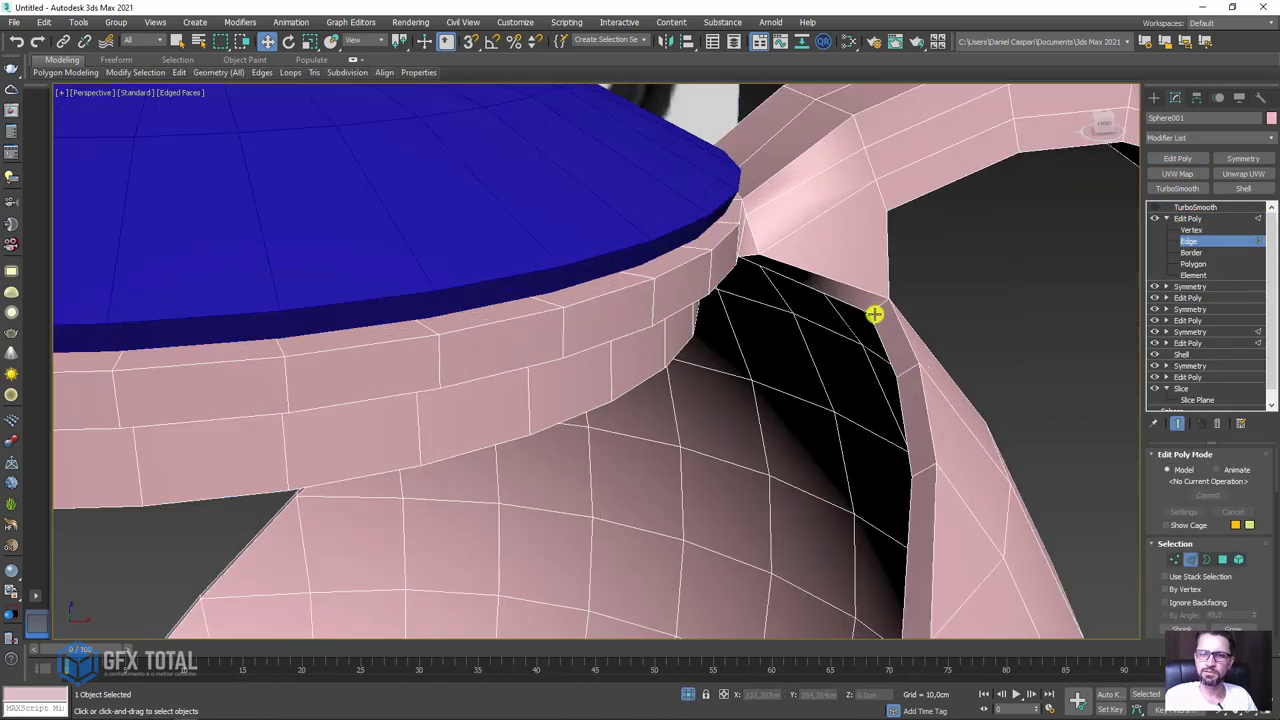
click(876, 304)
scroll(1179, 552, down, 3)
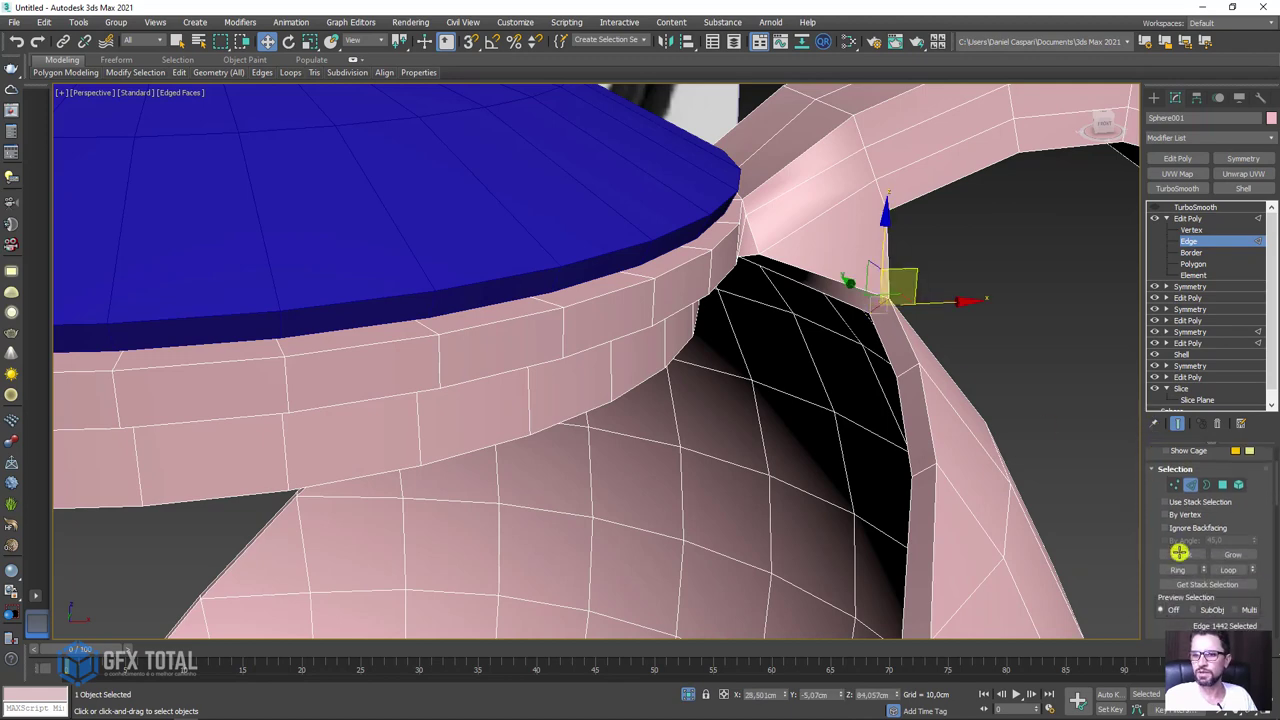
click(1181, 569)
scroll(1146, 540, down, 3)
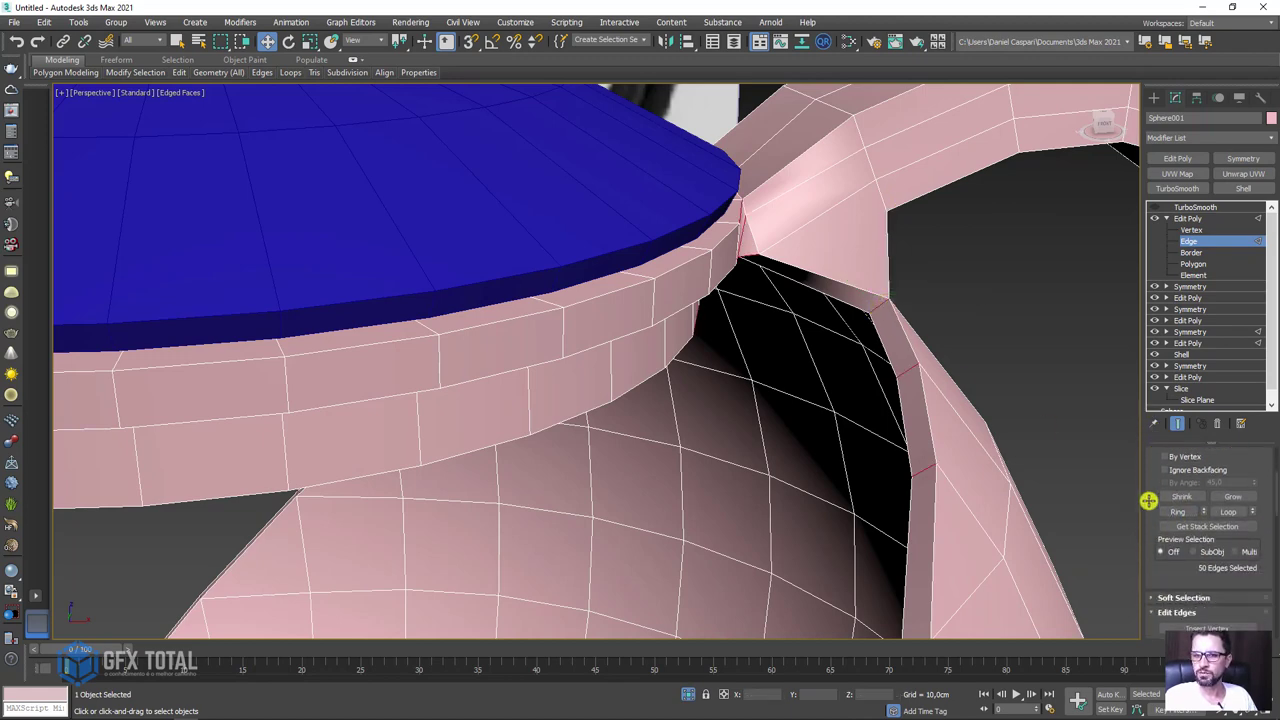
scroll(1146, 500, down, 3)
mouse_move(920, 329)
alt+middle_down()
mouse_move(881, 390)
mouse_move(977, 346)
mouse_move(927, 383)
alt+middle_up()
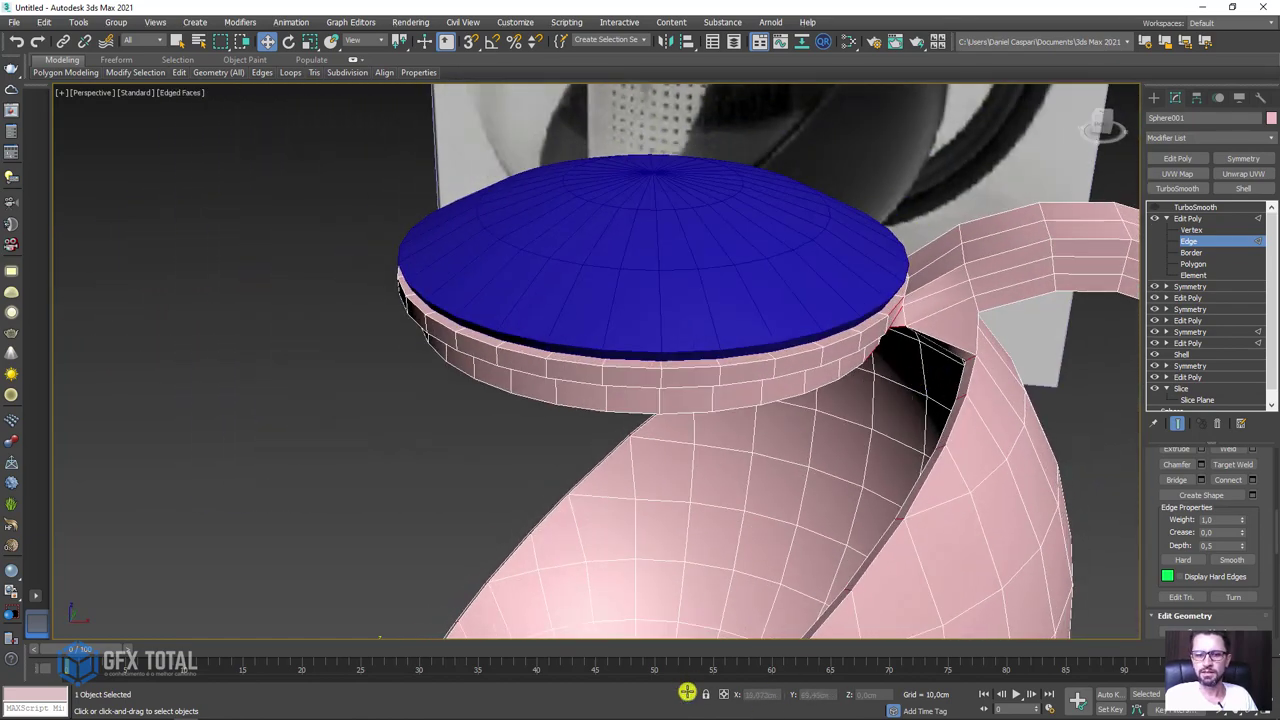
scroll(837, 443, down, 5)
mouse_move(837, 443)
alt+middle_down()
mouse_move(760, 403)
mouse_move(710, 237)
mouse_move(654, 289)
mouse_move(626, 277)
mouse_move(720, 232)
mouse_move(766, 309)
mouse_move(797, 320)
mouse_move(764, 304)
mouse_move(665, 124)
alt+middle_up()
scroll(710, 237, up, 3)
scroll(720, 266, up, 3)
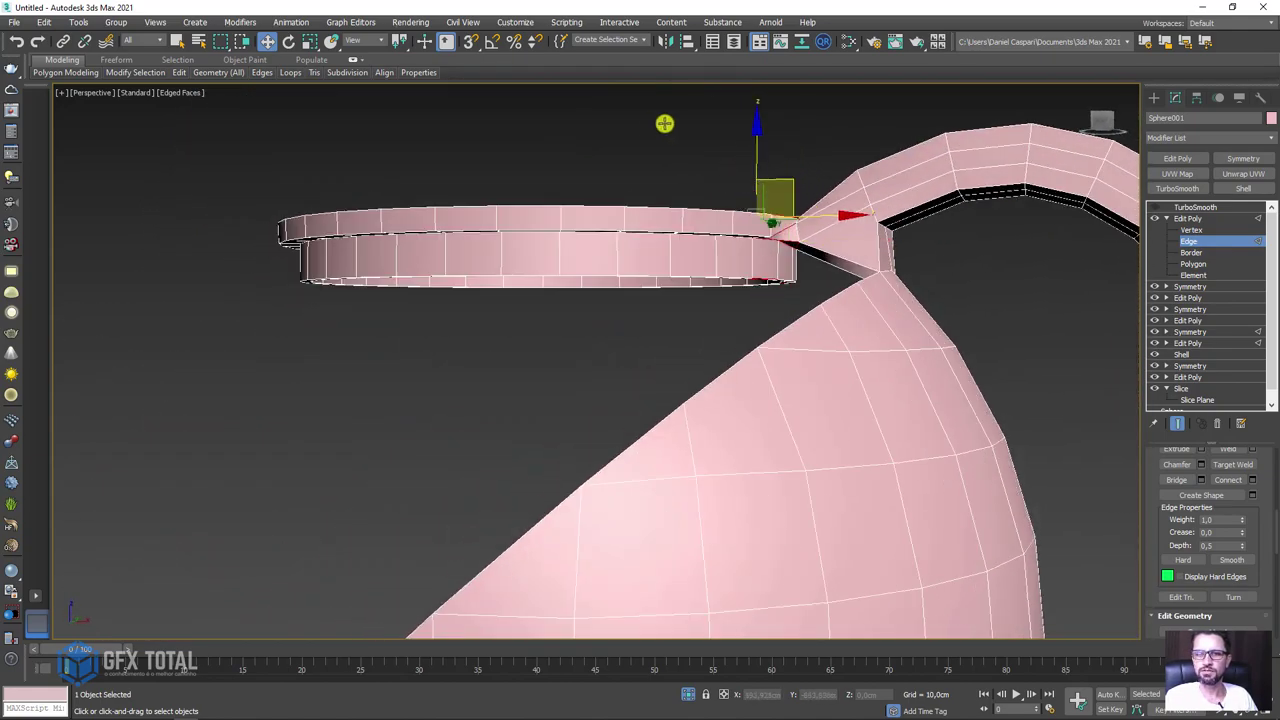
mouse_move(809, 295)
alt+middle_down()
mouse_move(814, 246)
mouse_move(834, 232)
mouse_move(986, 320)
alt+middle_up()
scroll(803, 249, up, 3)
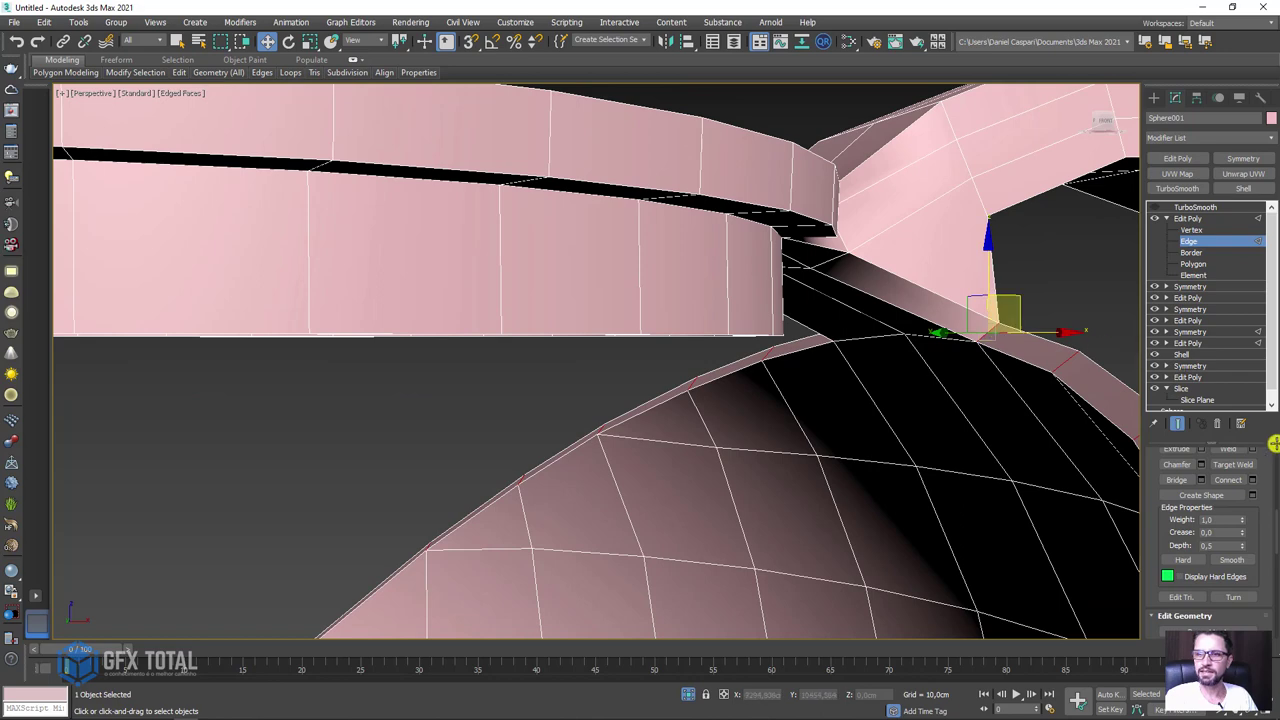
Connect the handle ring with 2 segments, pinch 90, adding two loops near the rim junction.
click(1256, 480)
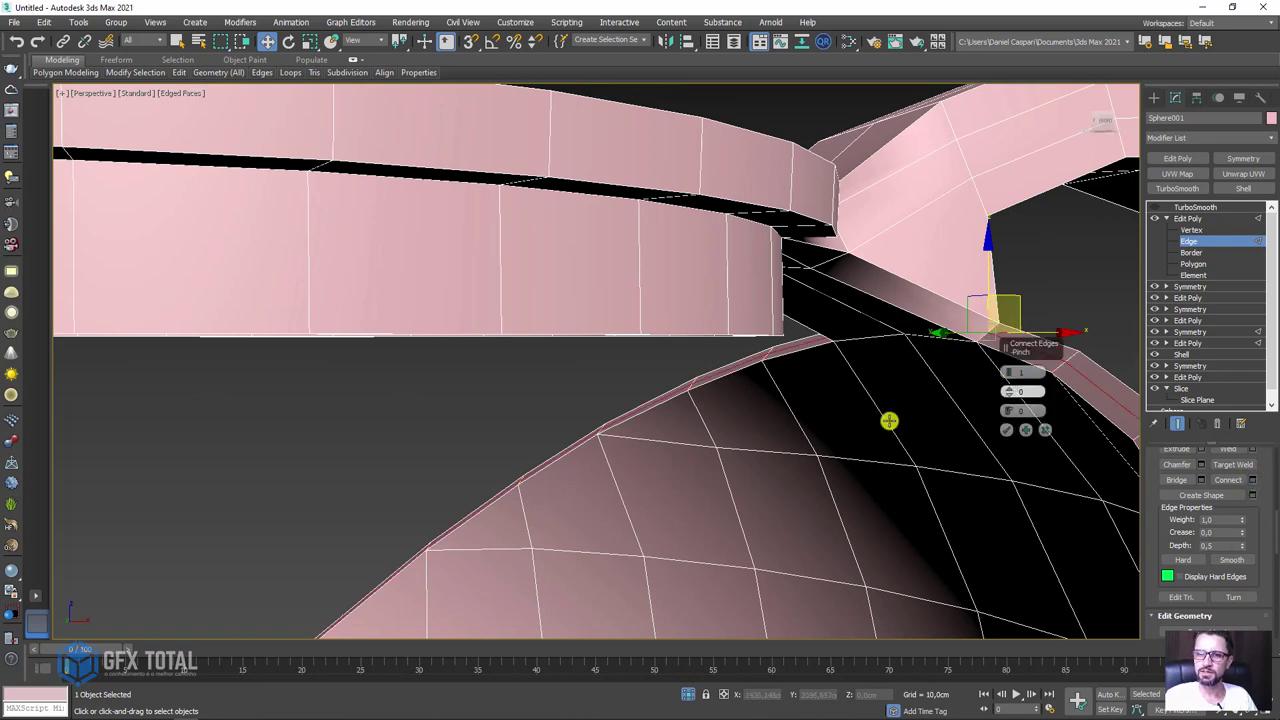
alt+middle_drag(831, 414, 765, 390)
key(z)
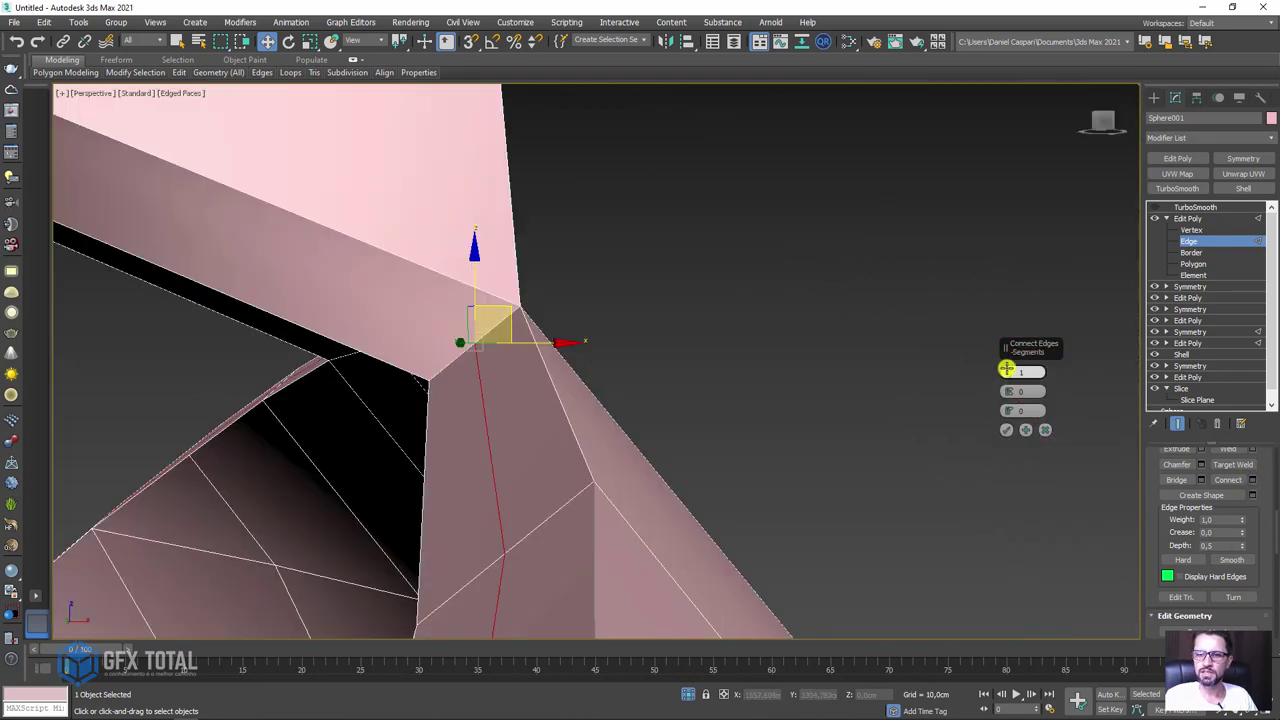
mouse_move(1007, 366)
mouse_down()
mouse_move(1010, 376)
mouse_move(991, 149)
mouse_up()
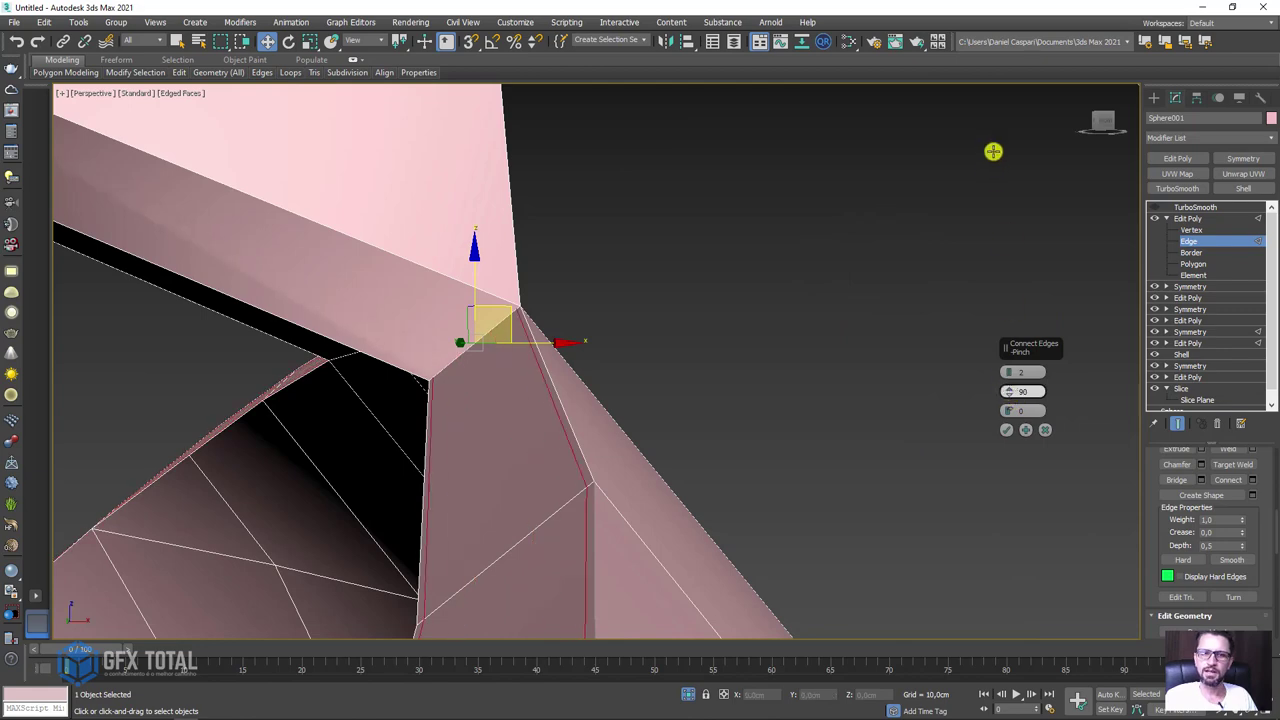
click(1012, 428)
mouse_move(786, 397)
alt+middle_down()
mouse_move(691, 369)
mouse_move(754, 391)
mouse_move(736, 394)
mouse_move(744, 385)
alt+middle_up()
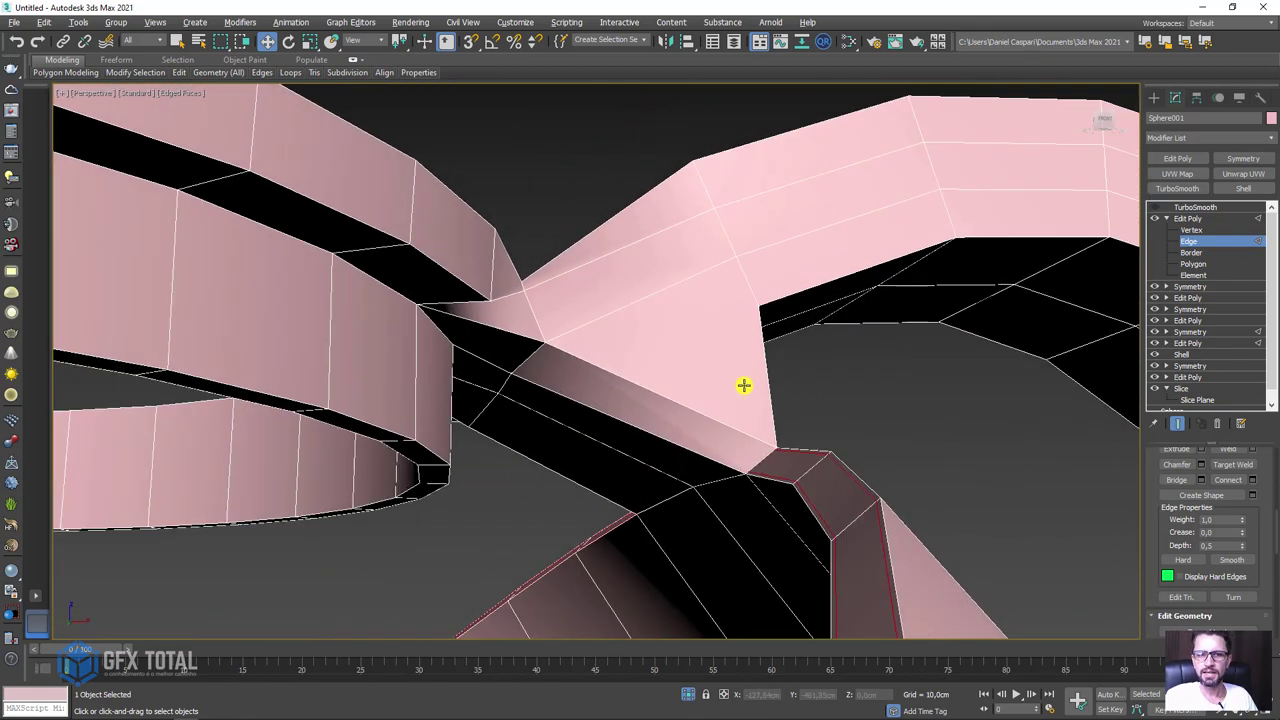
In Vertex mode, cut a new edge across the handle–rim junction face and reposition the new vertex.
click(1193, 229)
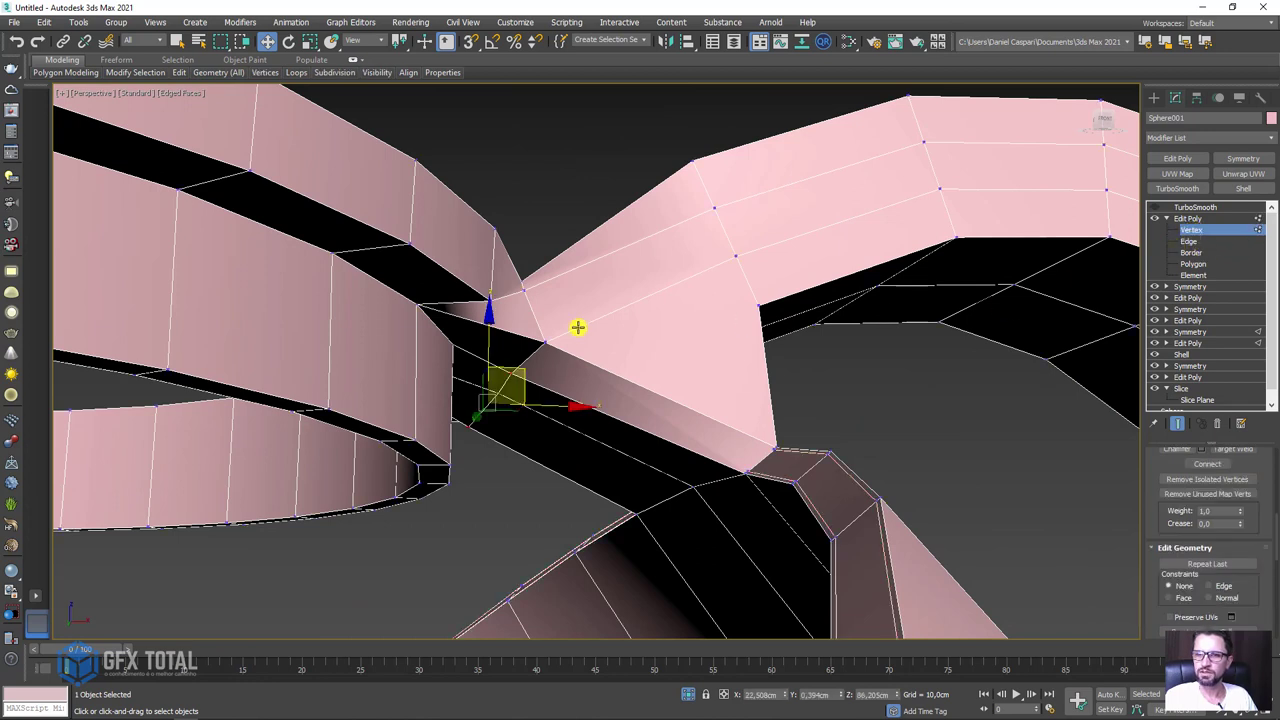
scroll(562, 341, up, 2)
scroll(1154, 526, down, 5)
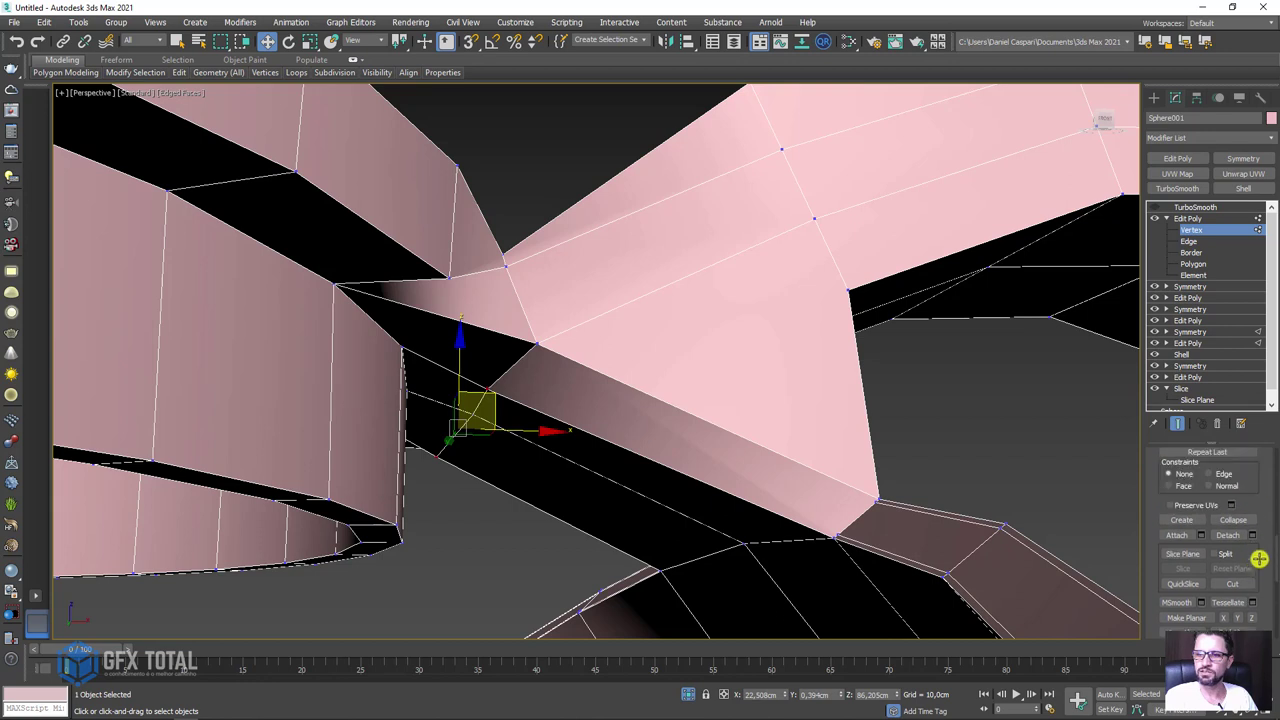
drag(1252, 481, 1257, 563)
click(1232, 541)
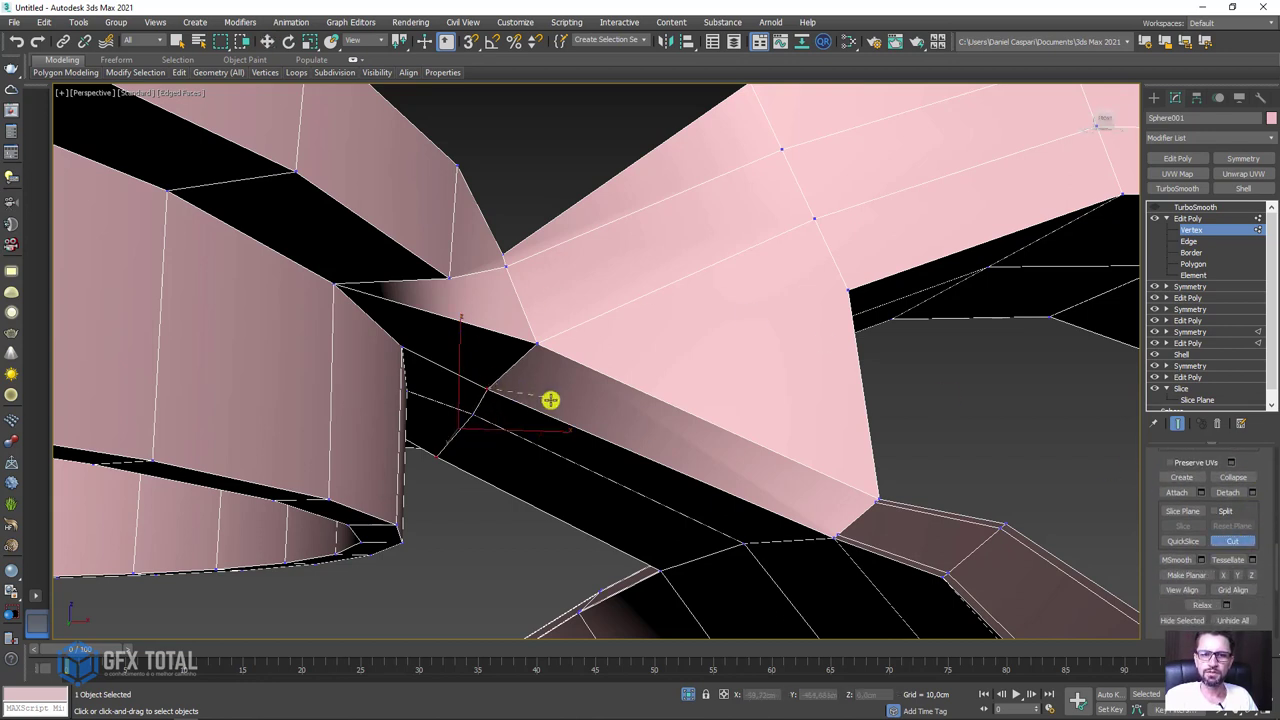
click(606, 421)
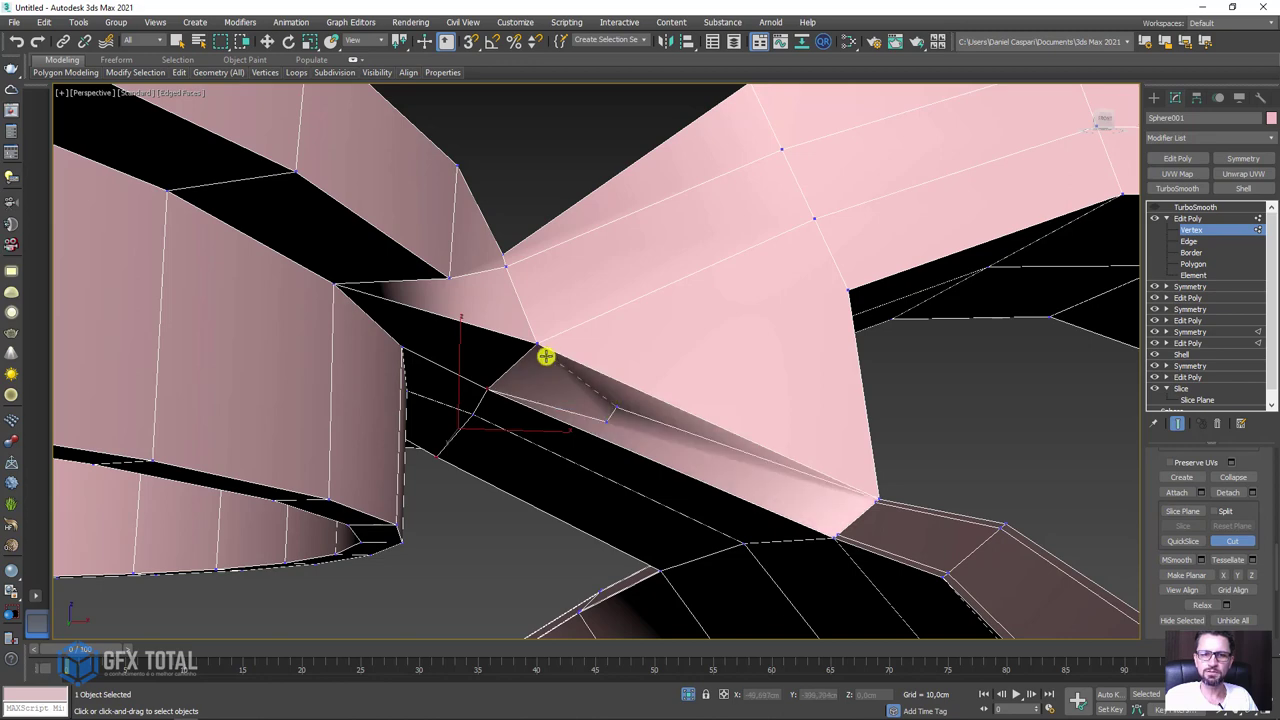
right_click(611, 406)
key(w)
click(608, 410)
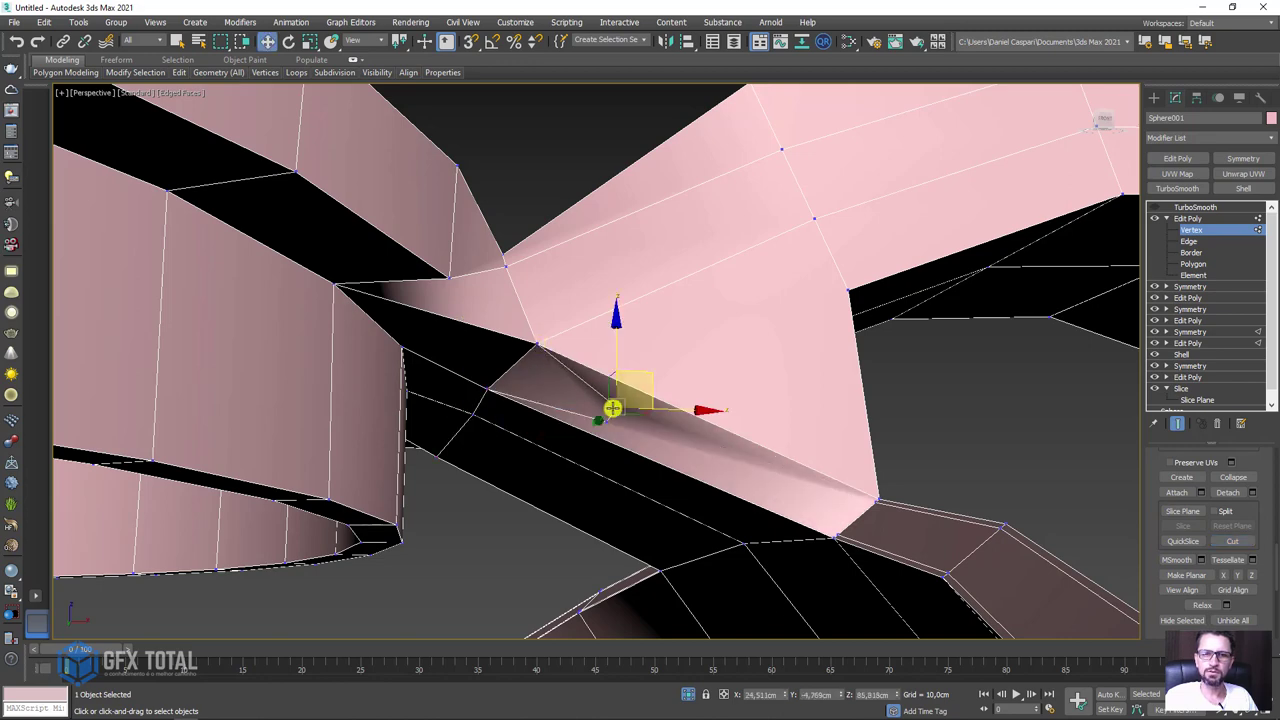
alt+middle_drag(603, 409, 864, 498)
drag(864, 498, 860, 503)
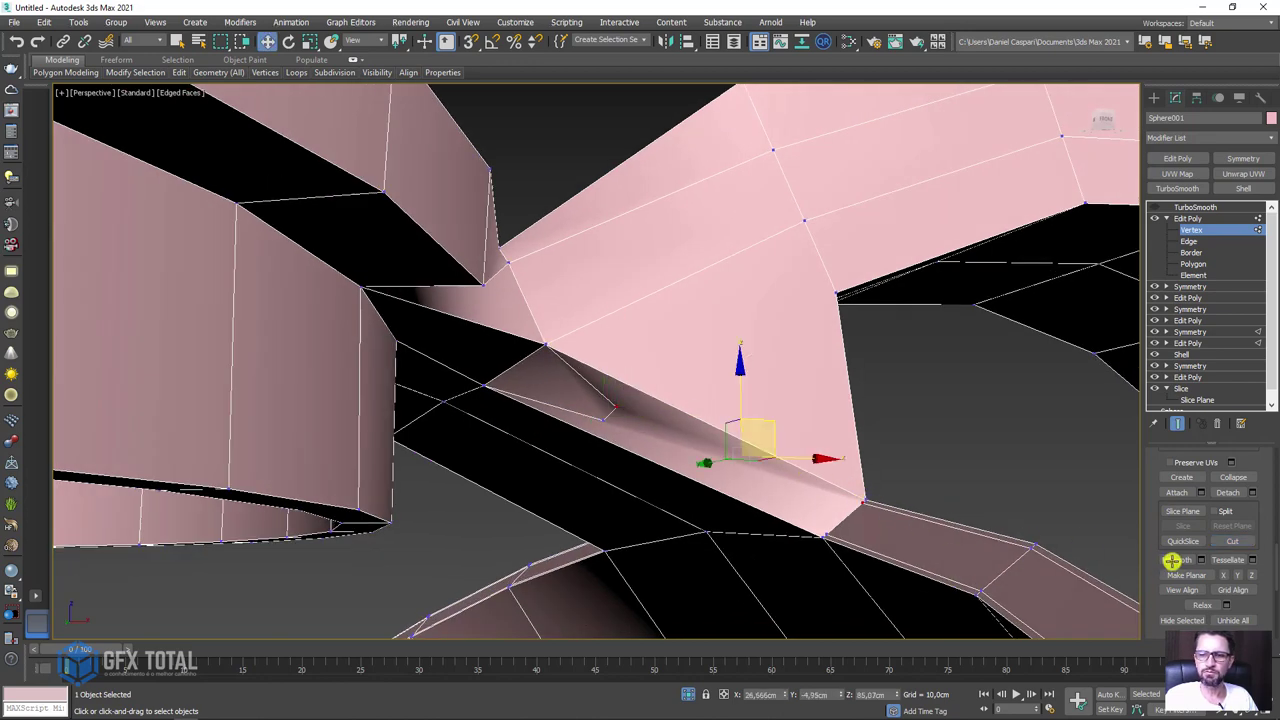
Connect the new vertex to its opposite vertices on the handle, then leave Vertex mode.
scroll(1230, 520, up, 3)
scroll(1228, 505, up, 2)
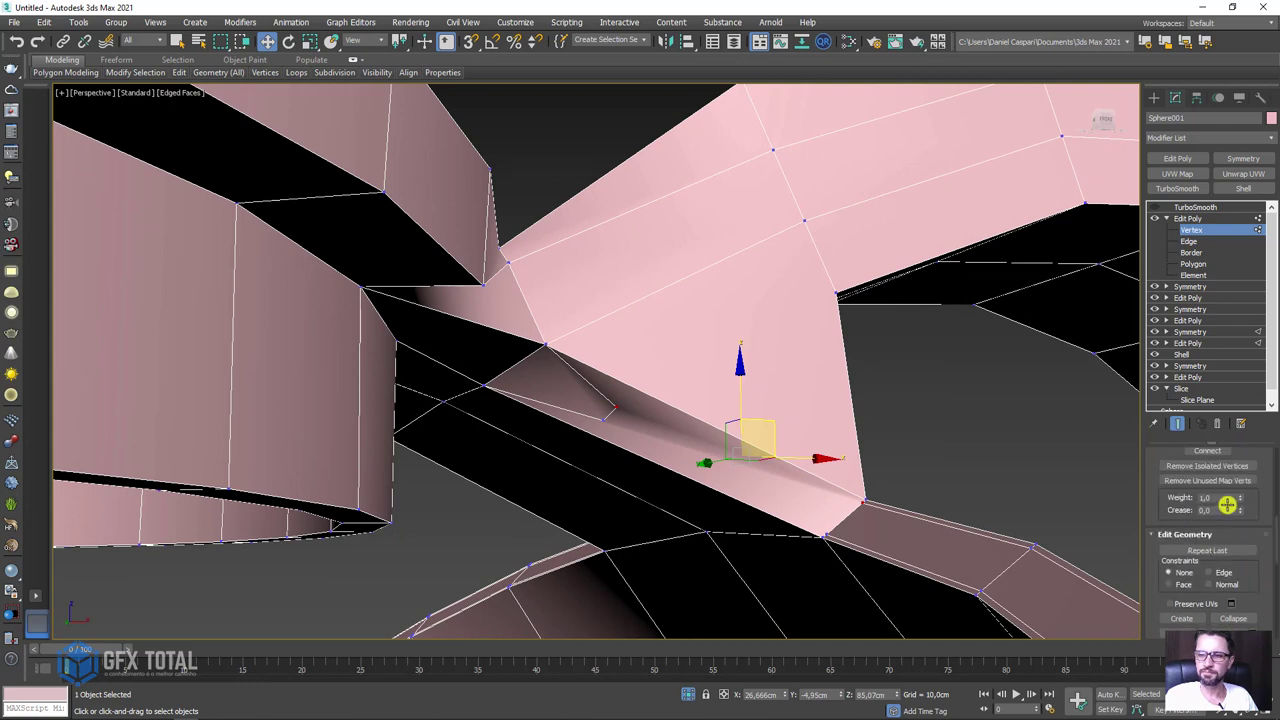
click(1216, 451)
click(828, 531)
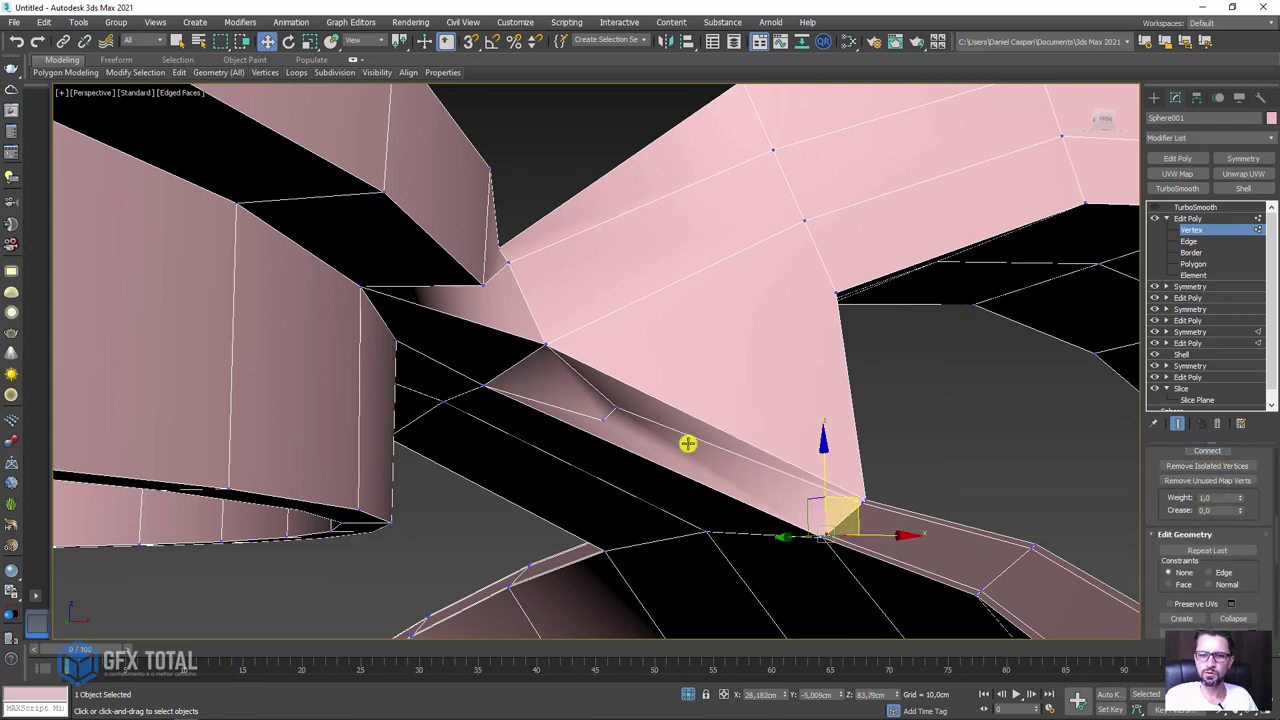
ctrl+click(601, 419)
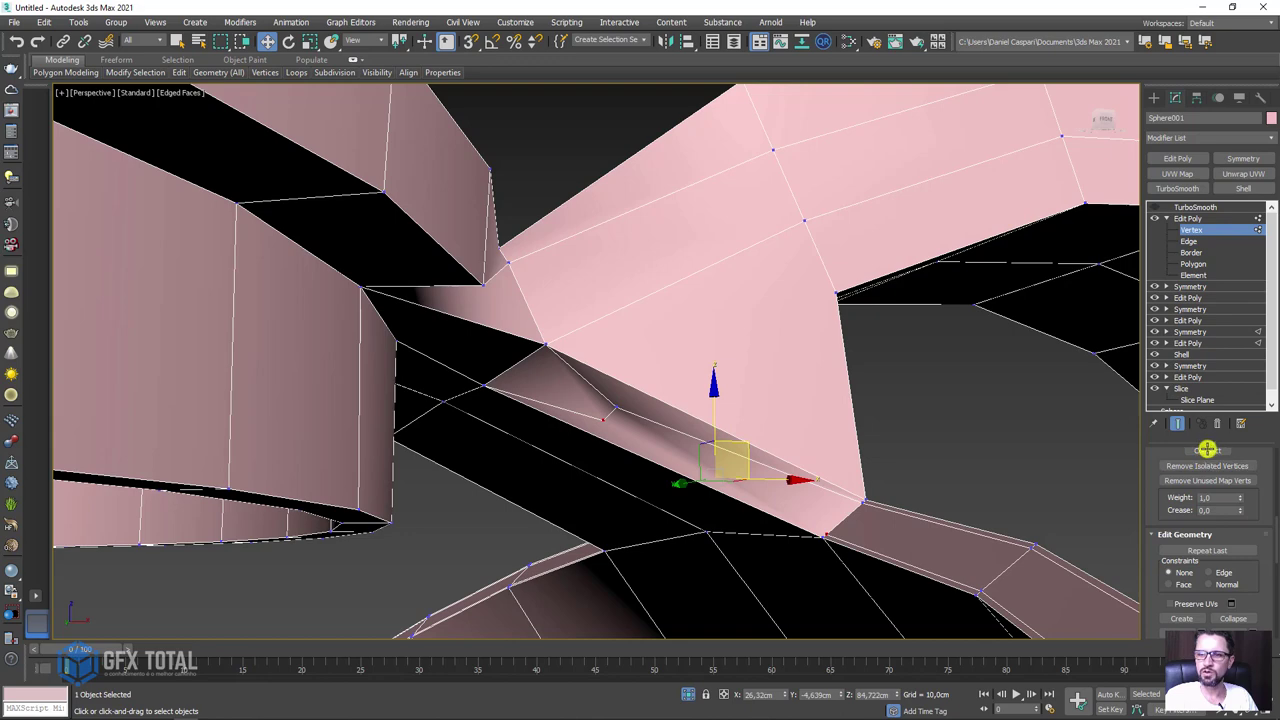
click(1182, 457)
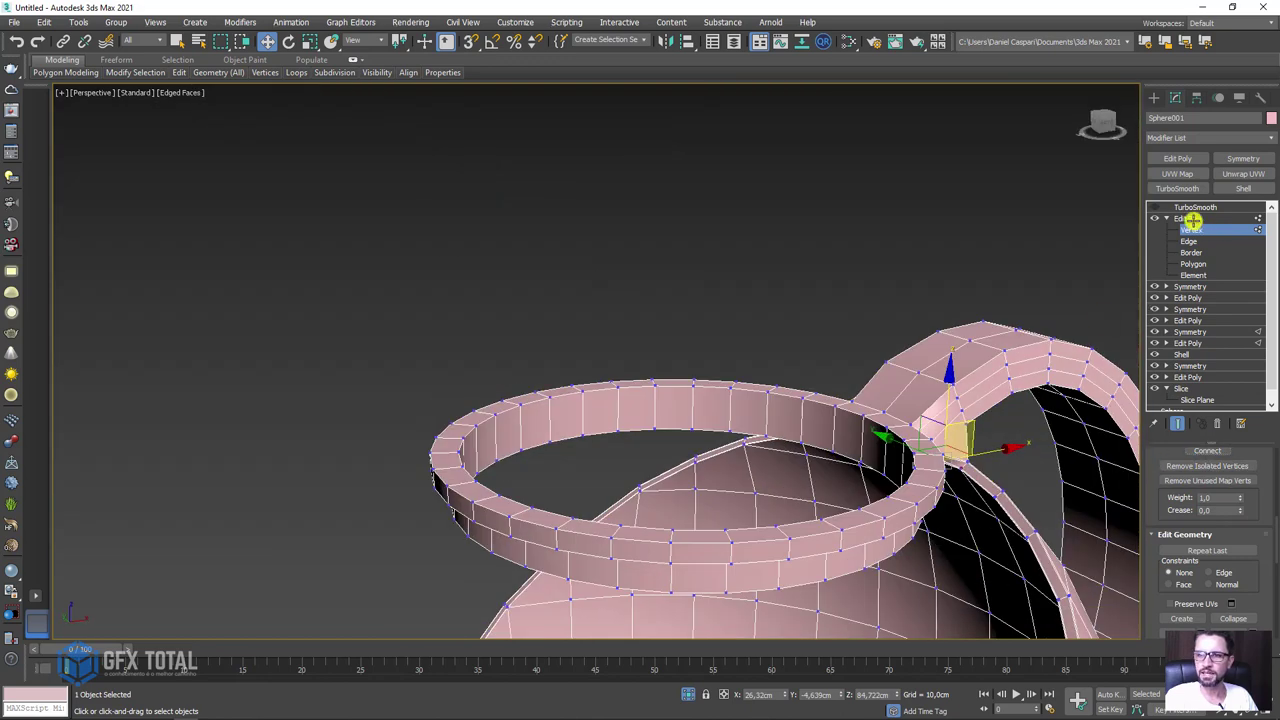
click(1190, 219)
click(1167, 218)
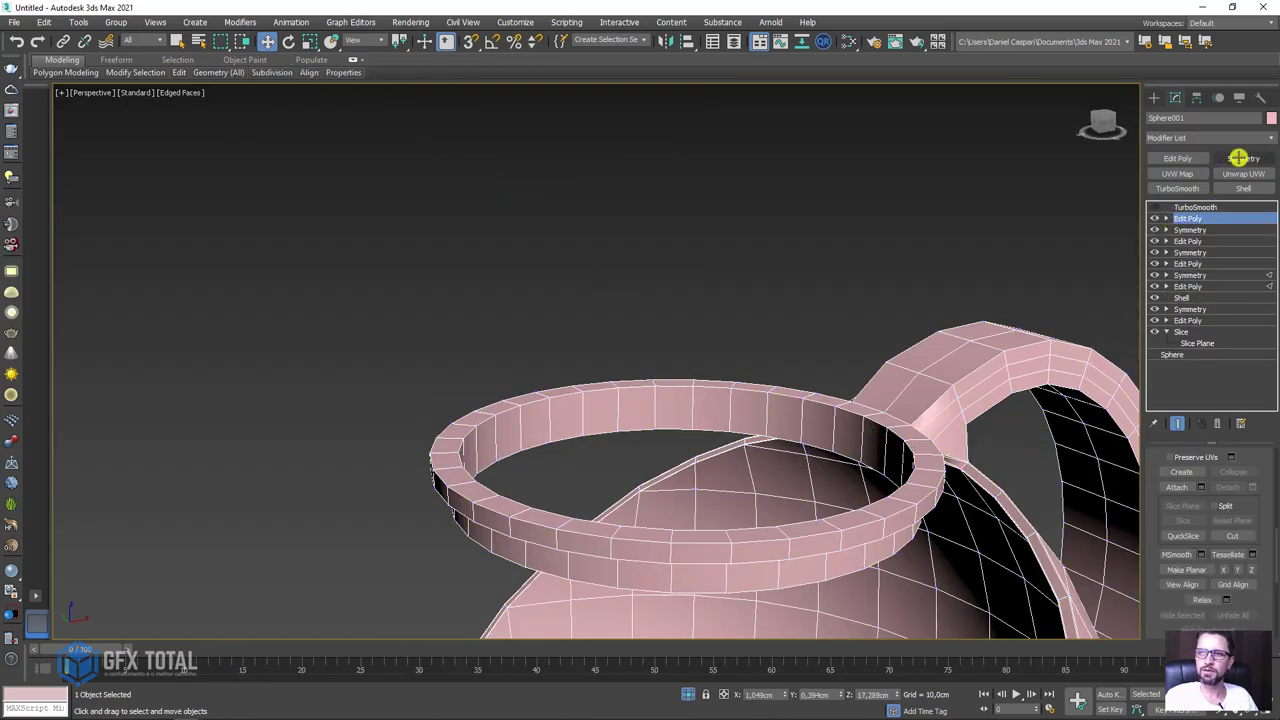
Add a Symmetry modifier mirroring the handle edits on the Y axis with Flip.
click(1240, 158)
click(1201, 480)
mouse_move(940, 477)
alt+middle_down()
mouse_move(980, 466)
mouse_move(683, 457)
mouse_move(700, 414)
mouse_move(751, 360)
mouse_move(700, 328)
mouse_move(806, 376)
mouse_move(766, 403)
mouse_move(946, 329)
mouse_move(969, 363)
mouse_move(632, 366)
mouse_move(680, 340)
alt+middle_up()
scroll(690, 457, up, 3)
click(1181, 492)
scroll(769, 390, down, 2)
Preview TurboSmooth, turn it off, and add an Edit Poly above Symmetry.
click(1185, 207)
click(1154, 207)
click(1155, 207)
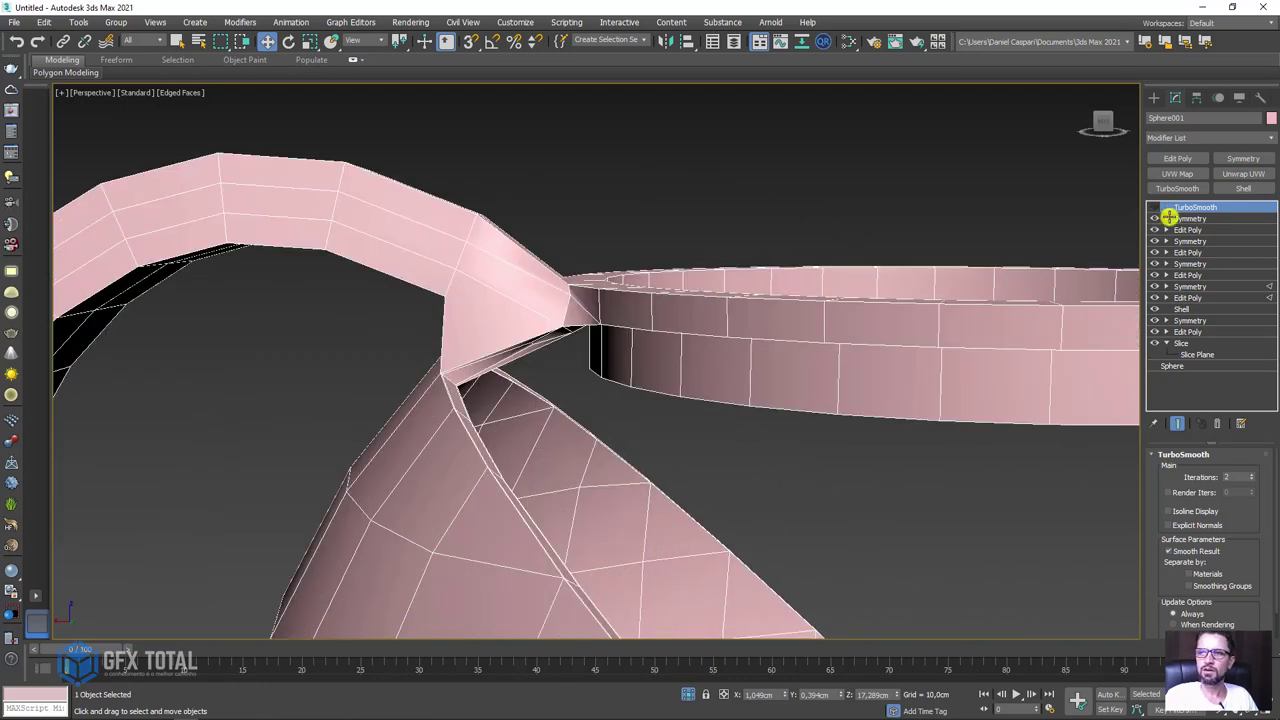
click(1185, 218)
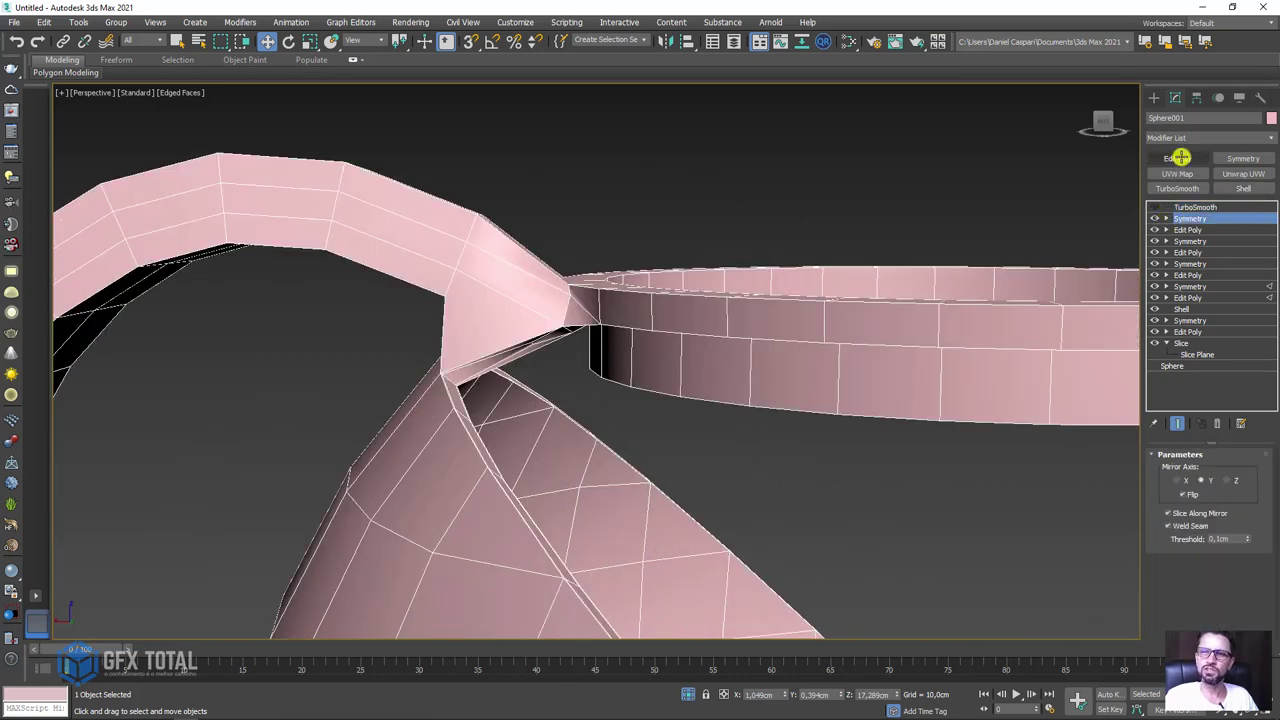
click(1180, 157)
In Edge mode, select the rim ring edges and connect them with a new loop.
click(1190, 557)
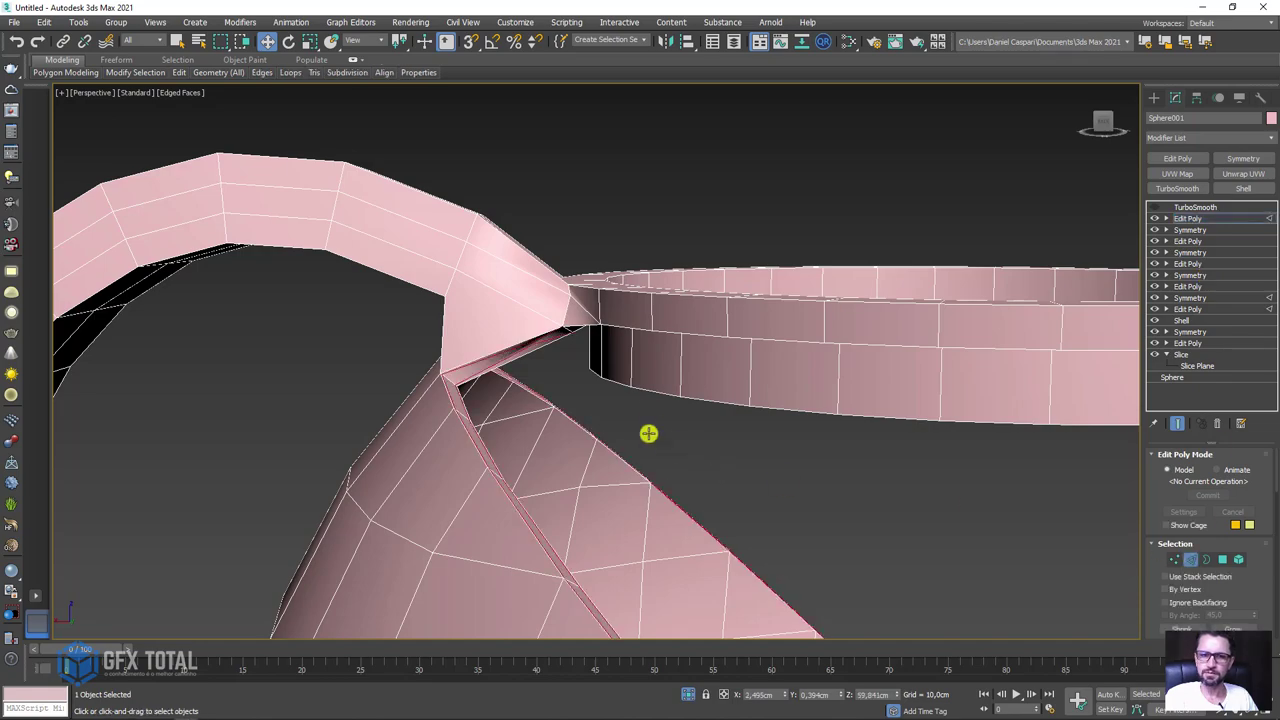
mouse_move(673, 385)
alt+middle_down()
mouse_move(669, 354)
mouse_move(654, 357)
mouse_move(690, 372)
mouse_move(694, 321)
alt+middle_up()
click(687, 322)
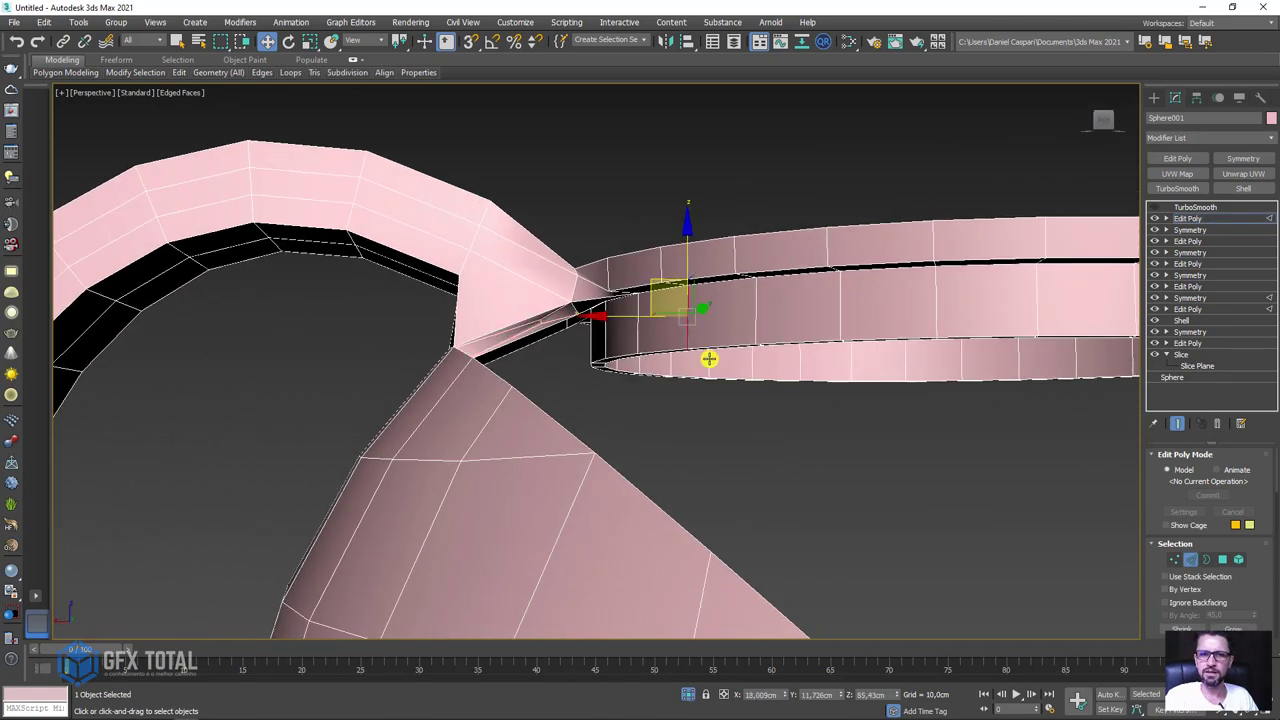
click(709, 365)
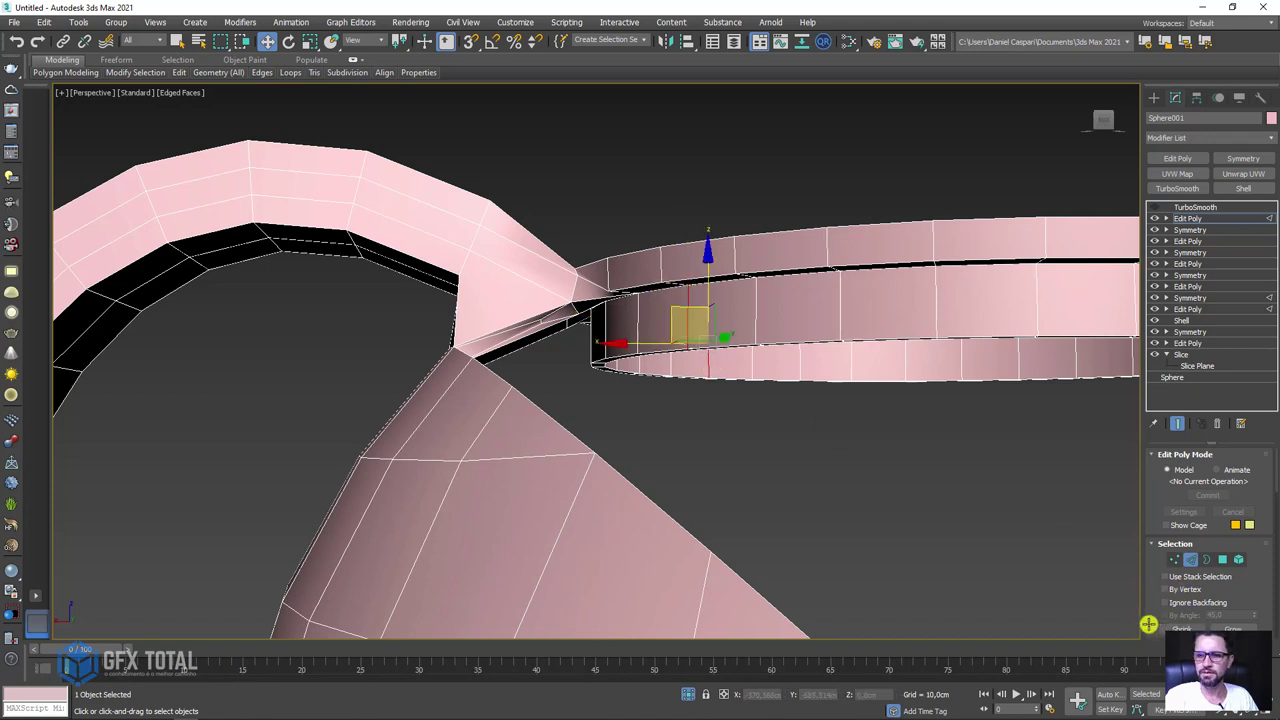
drag(1149, 624, 1182, 572)
click(1176, 580)
drag(1265, 618, 1260, 457)
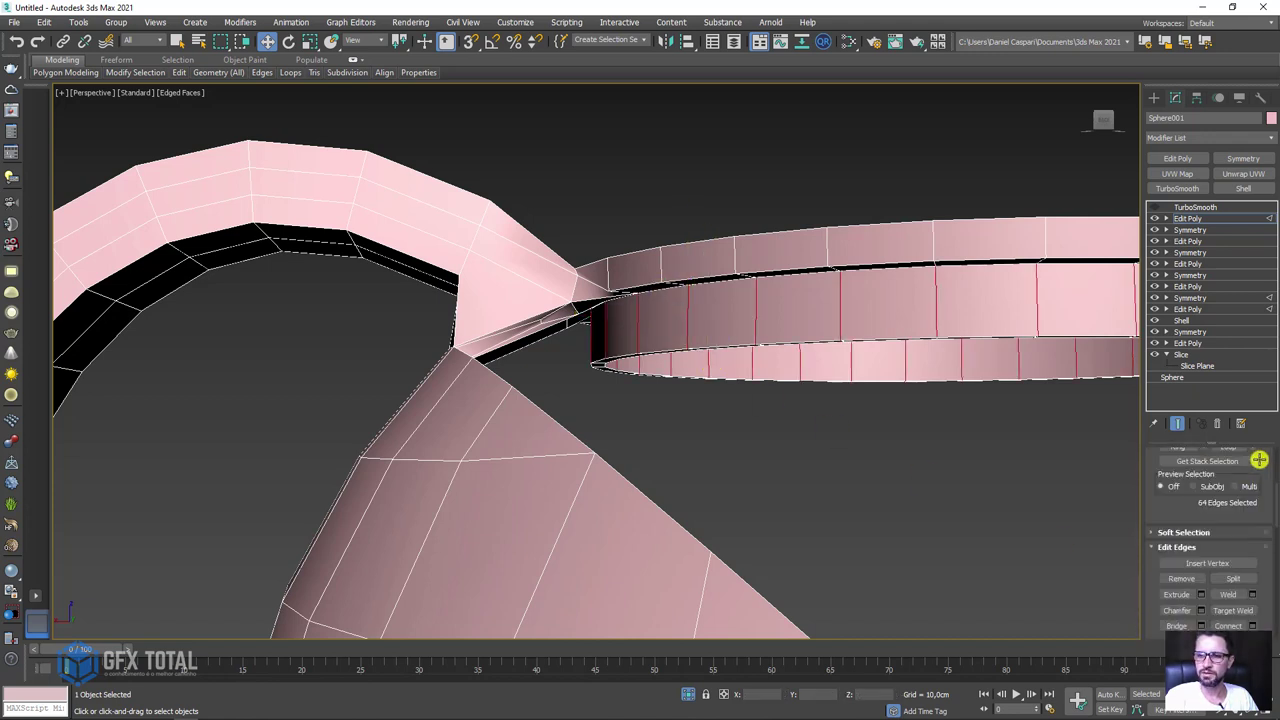
click(1253, 601)
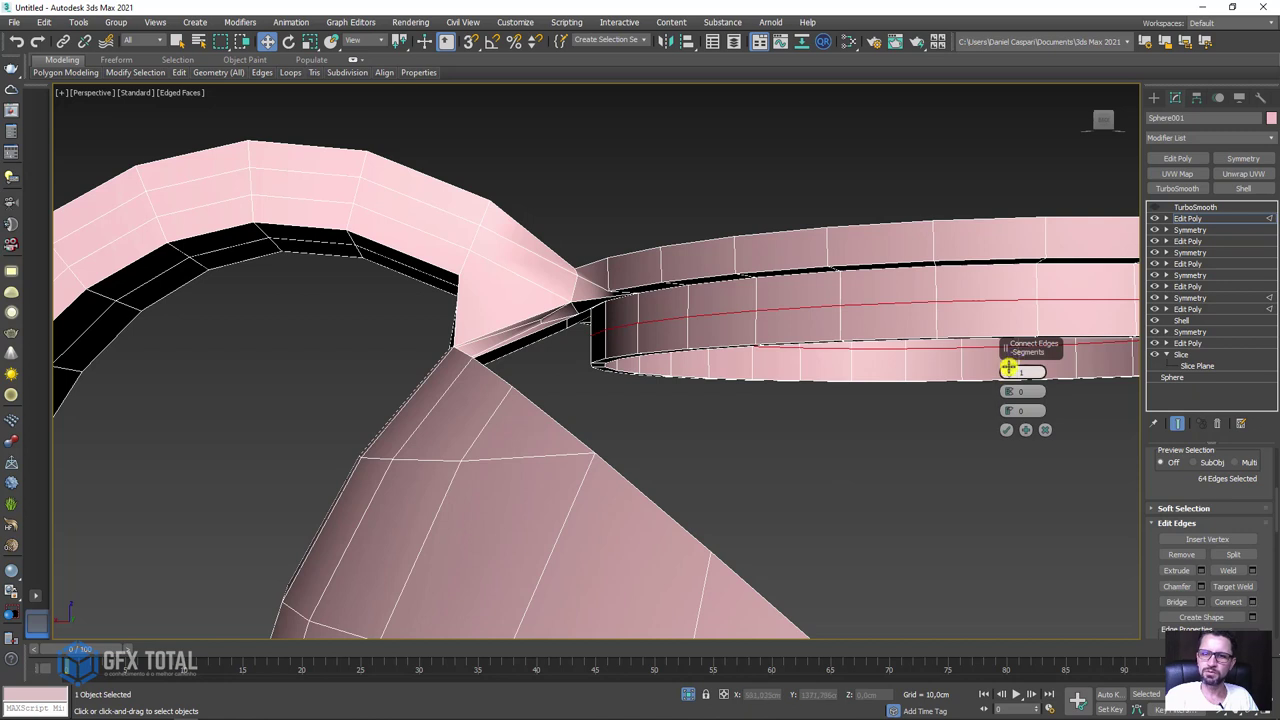
drag(1008, 391, 1040, 157)
click(1003, 432)
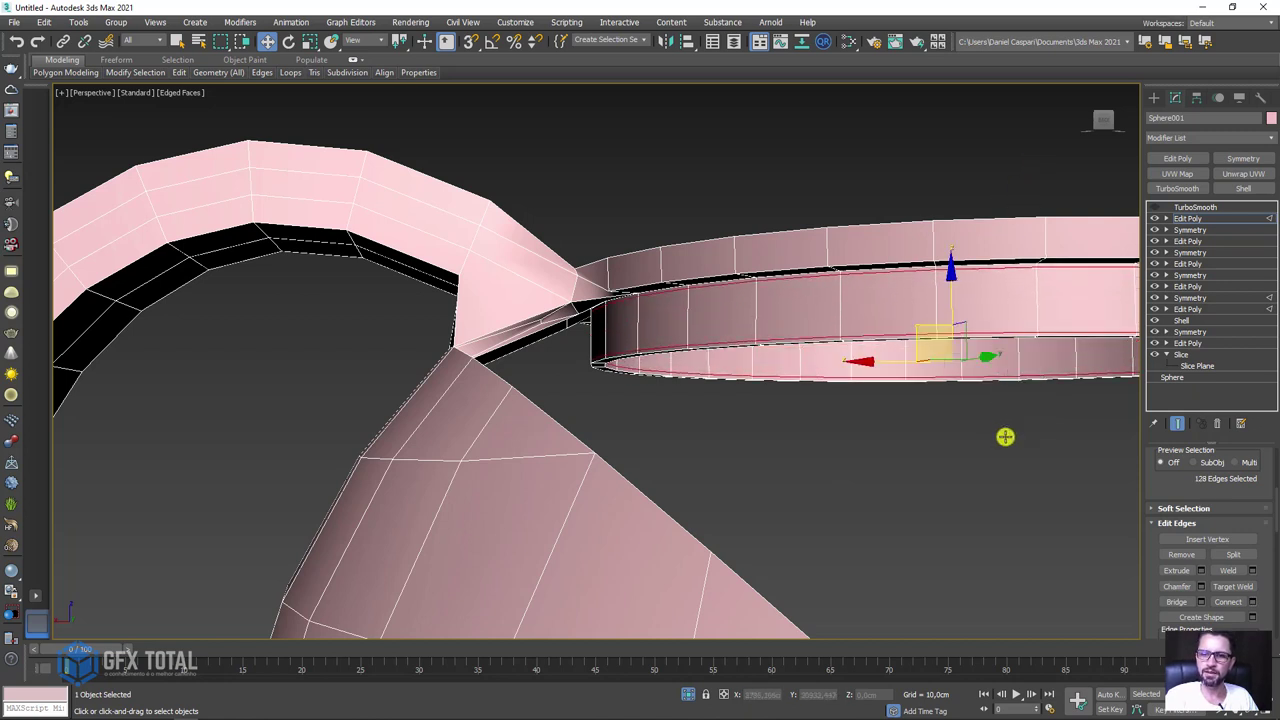
Select the full ring of edges around the rim band top.
alt+middle_drag(997, 354, 911, 357)
click(855, 285)
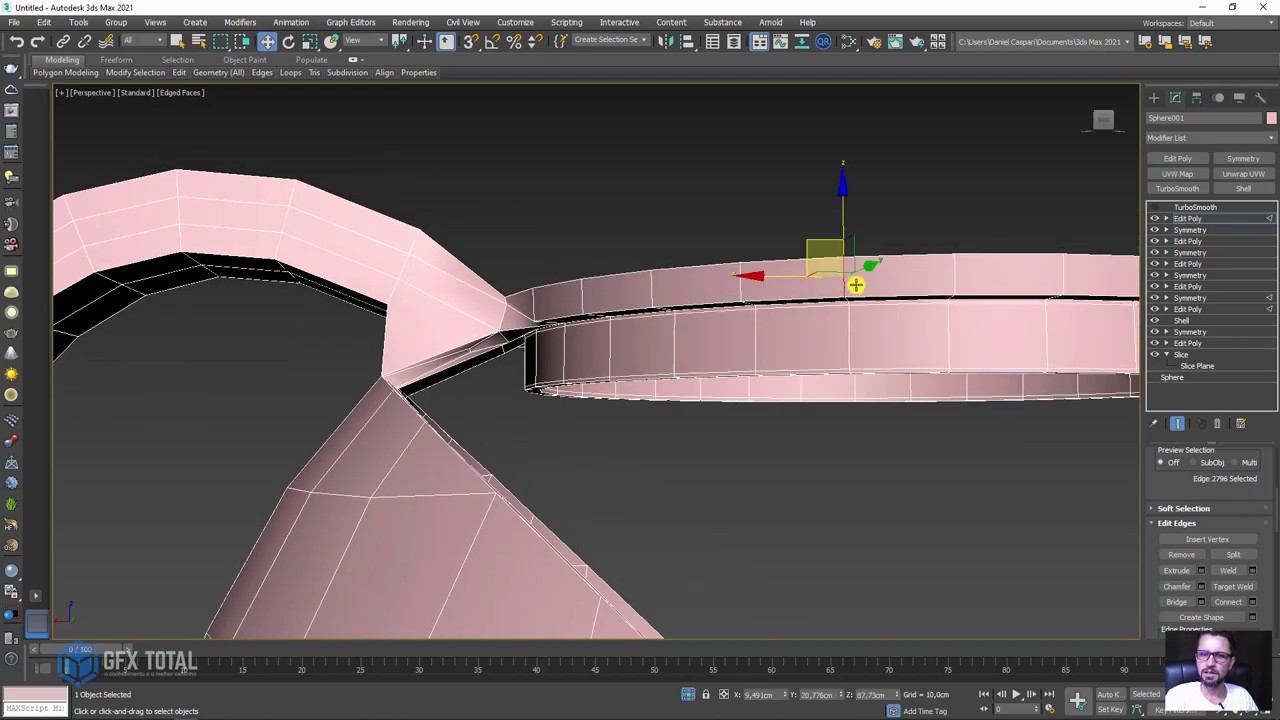
alt+middle_drag(1015, 425, 1027, 471)
ctrl+click(950, 252)
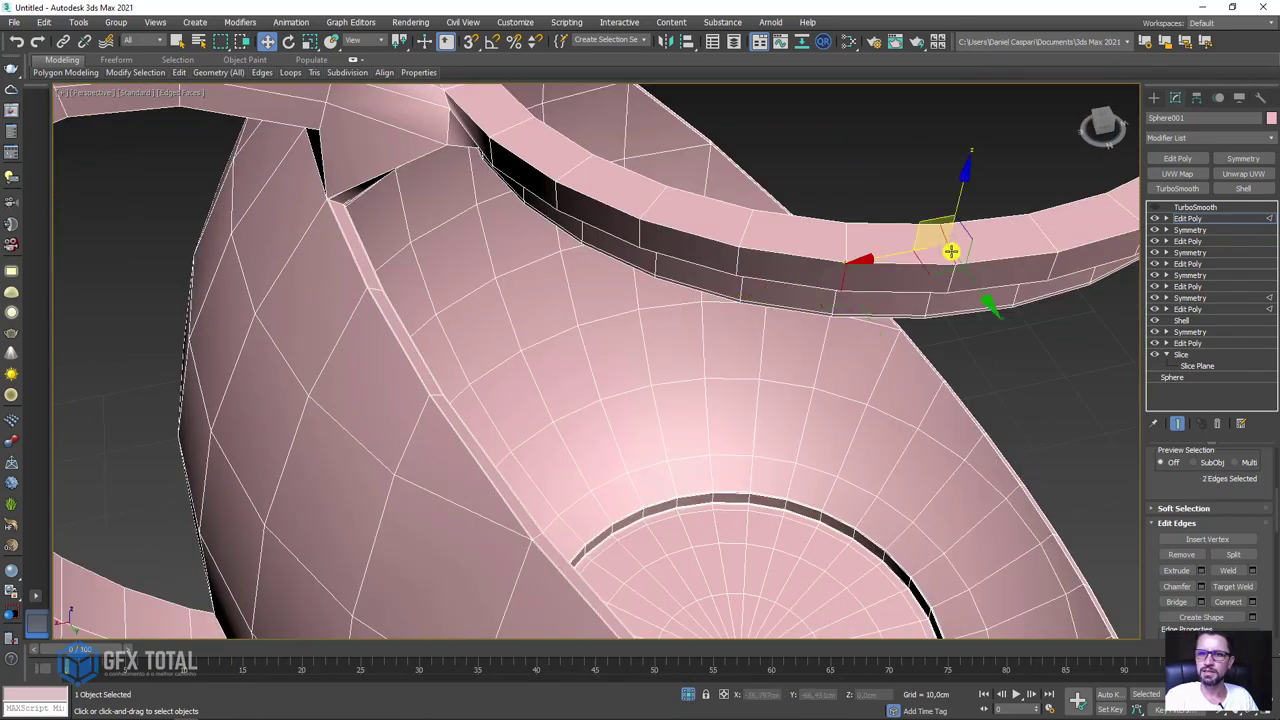
mouse_move(951, 249)
alt+middle_down()
mouse_move(1109, 266)
mouse_move(1155, 244)
alt+middle_up()
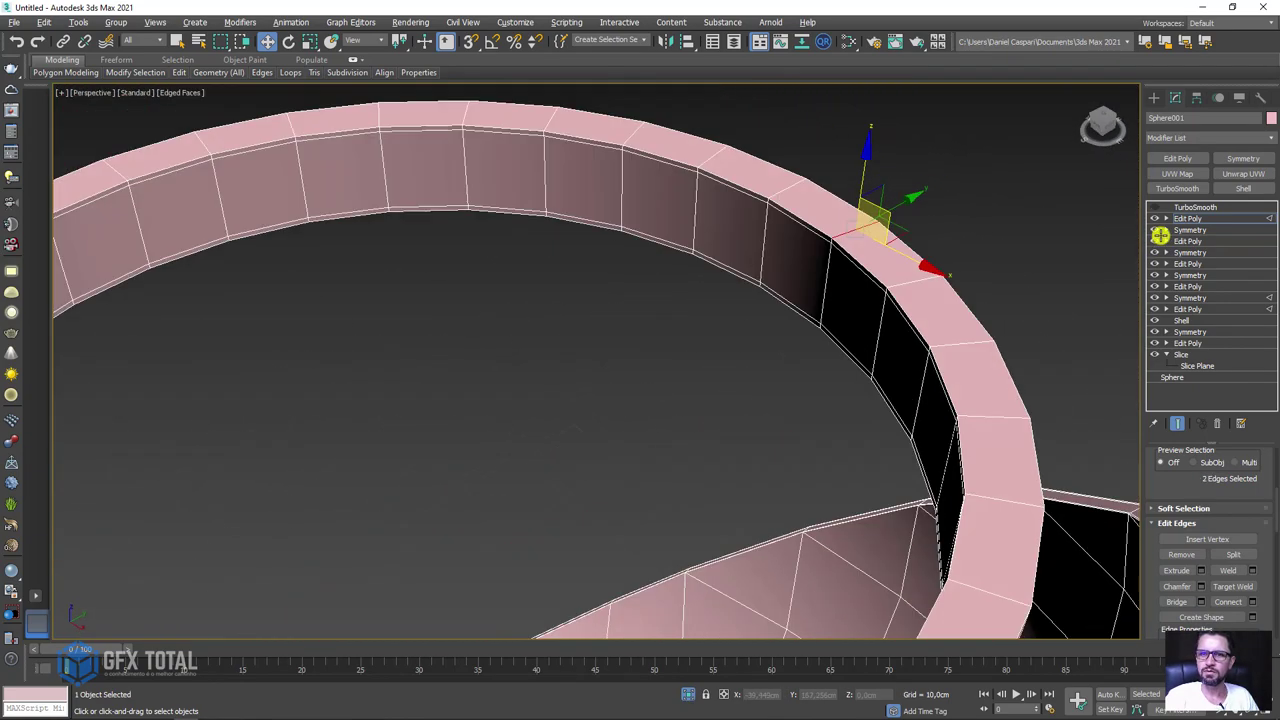
scroll(1168, 488, up, 3)
click(1178, 510)
mouse_move(1120, 490)
alt+middle_down()
mouse_move(935, 421)
mouse_move(814, 409)
mouse_move(743, 426)
mouse_move(640, 423)
mouse_move(821, 421)
mouse_move(628, 277)
alt+middle_up()
scroll(608, 288, up, 3)
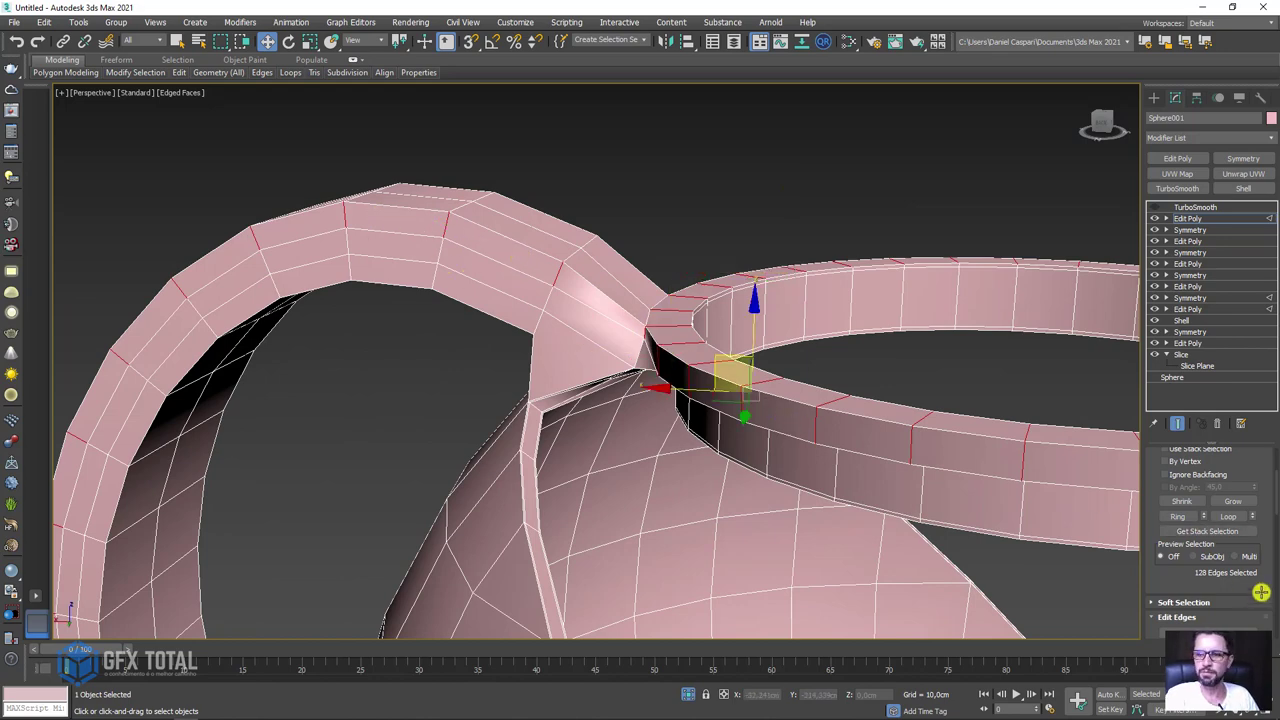
mouse_move(990, 526)
alt+middle_down()
mouse_move(879, 510)
mouse_move(1226, 564)
alt+middle_up()
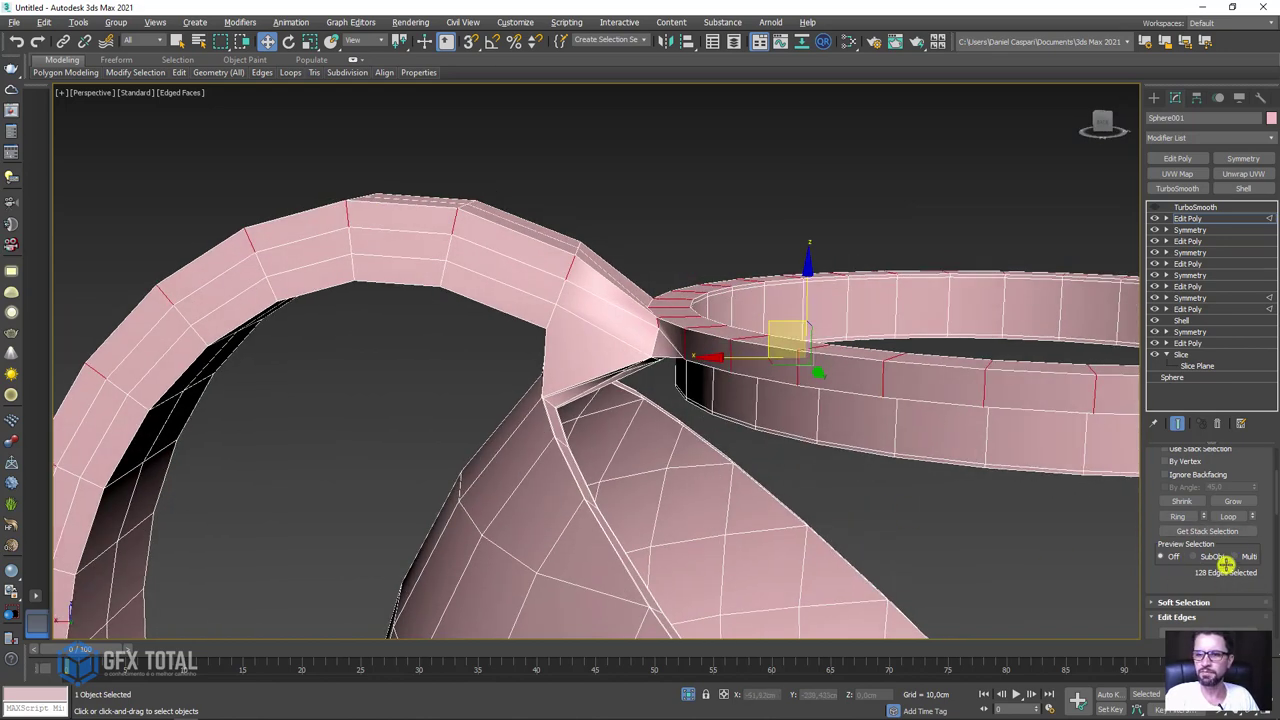
Connect the band edge ring near the handle with 1 segment, pinch 0, slide -29.
click(986, 388)
scroll(1250, 500, up, 1)
scroll(1261, 563, up, 1)
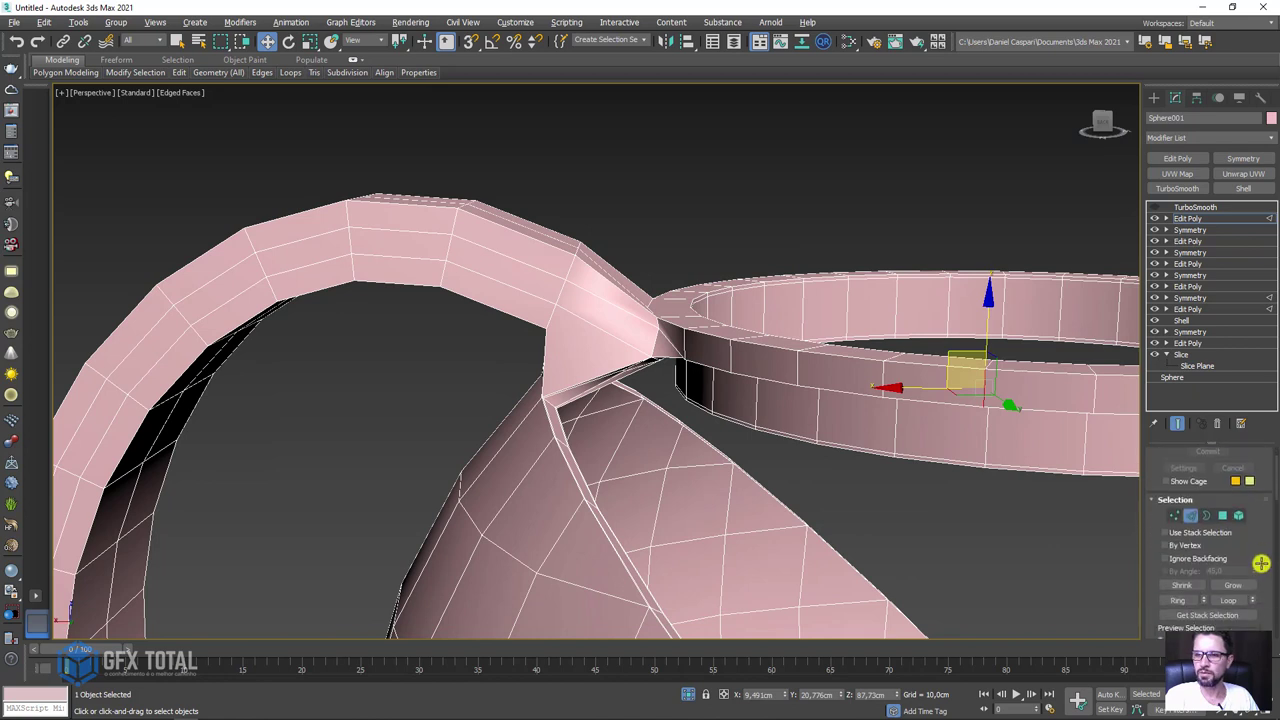
click(1176, 598)
drag(1243, 549, 1253, 426)
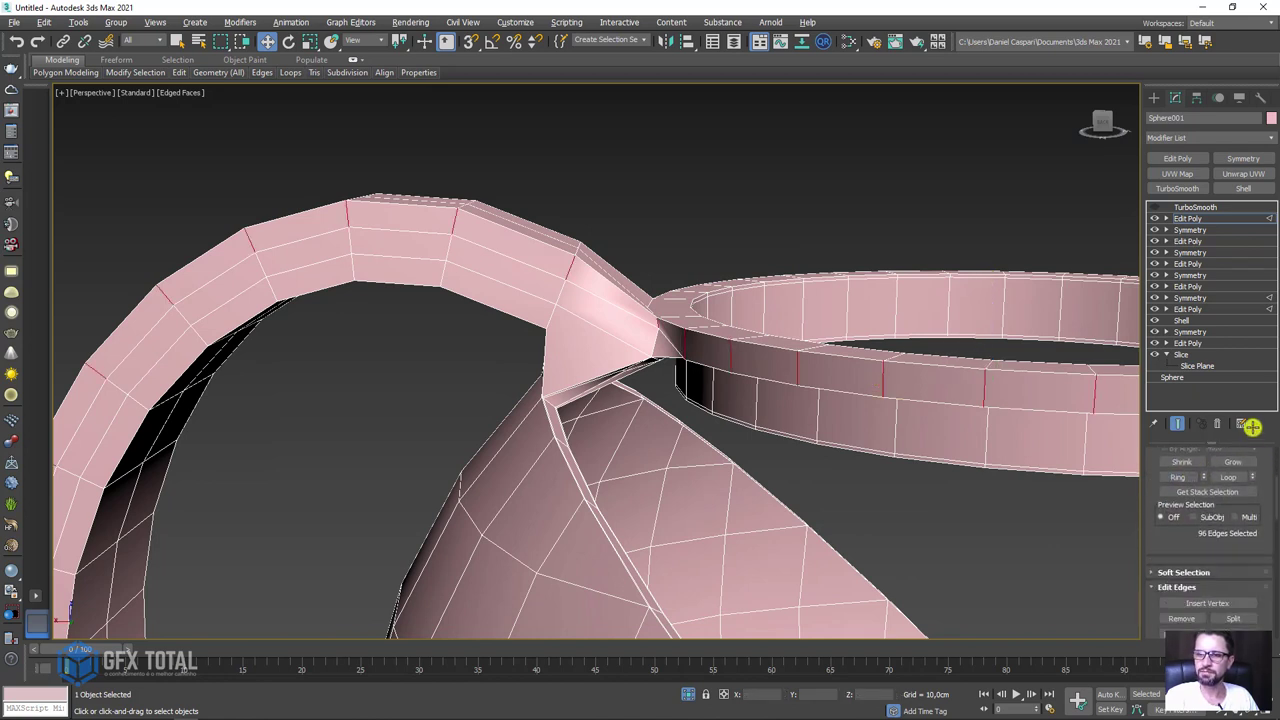
drag(1246, 635, 1246, 623)
scroll(1239, 557, down, 3)
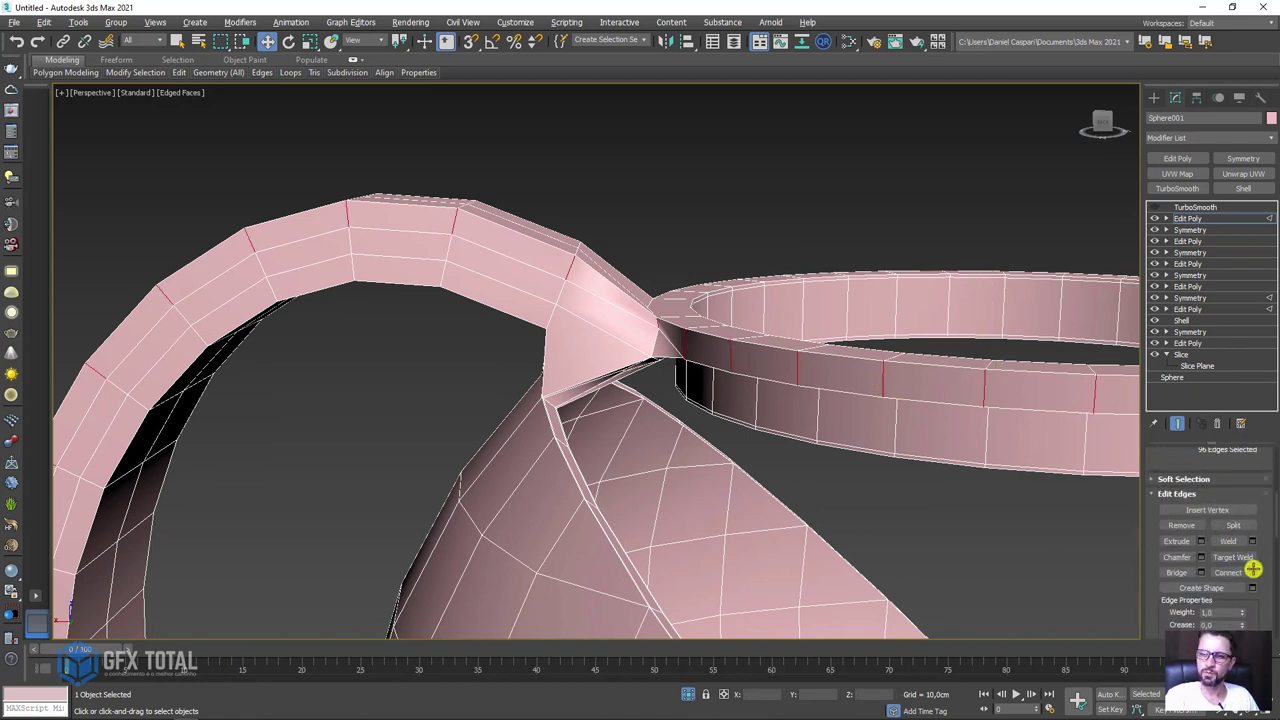
click(1252, 572)
right_click(1004, 392)
right_click(1006, 372)
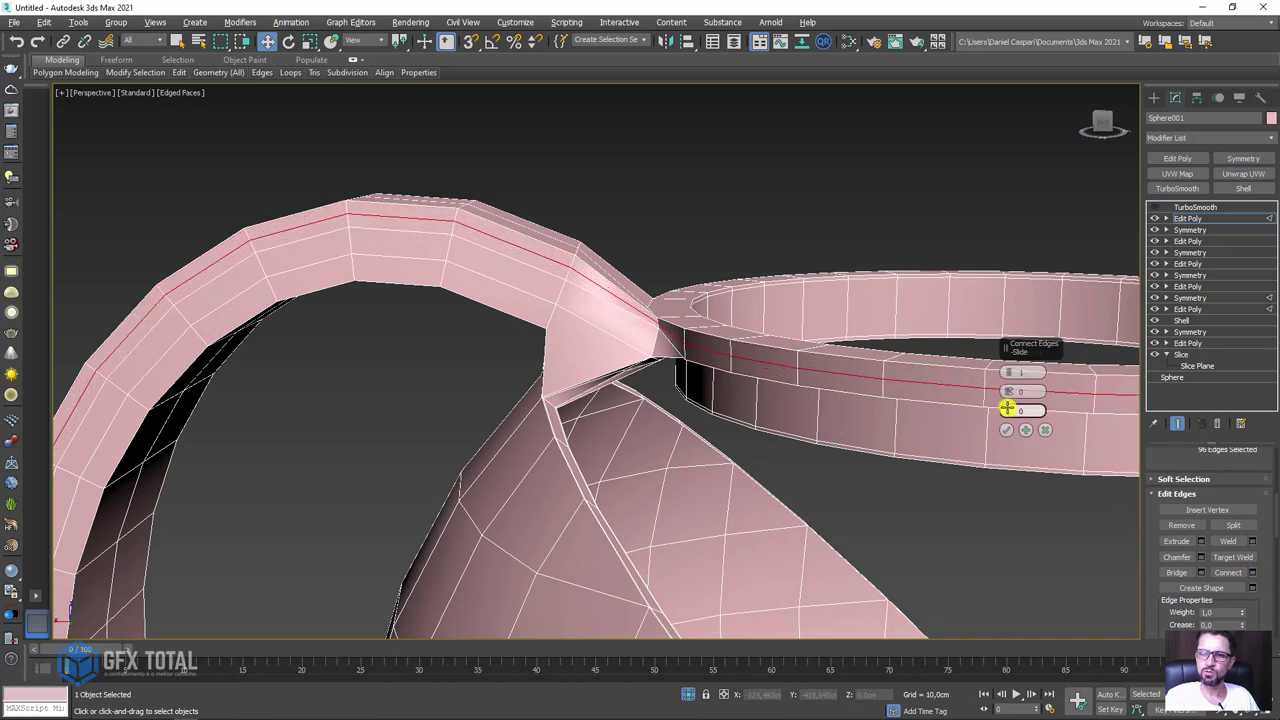
mouse_move(1006, 410)
mouse_down()
mouse_move(1027, 507)
mouse_move(1009, 465)
mouse_up()
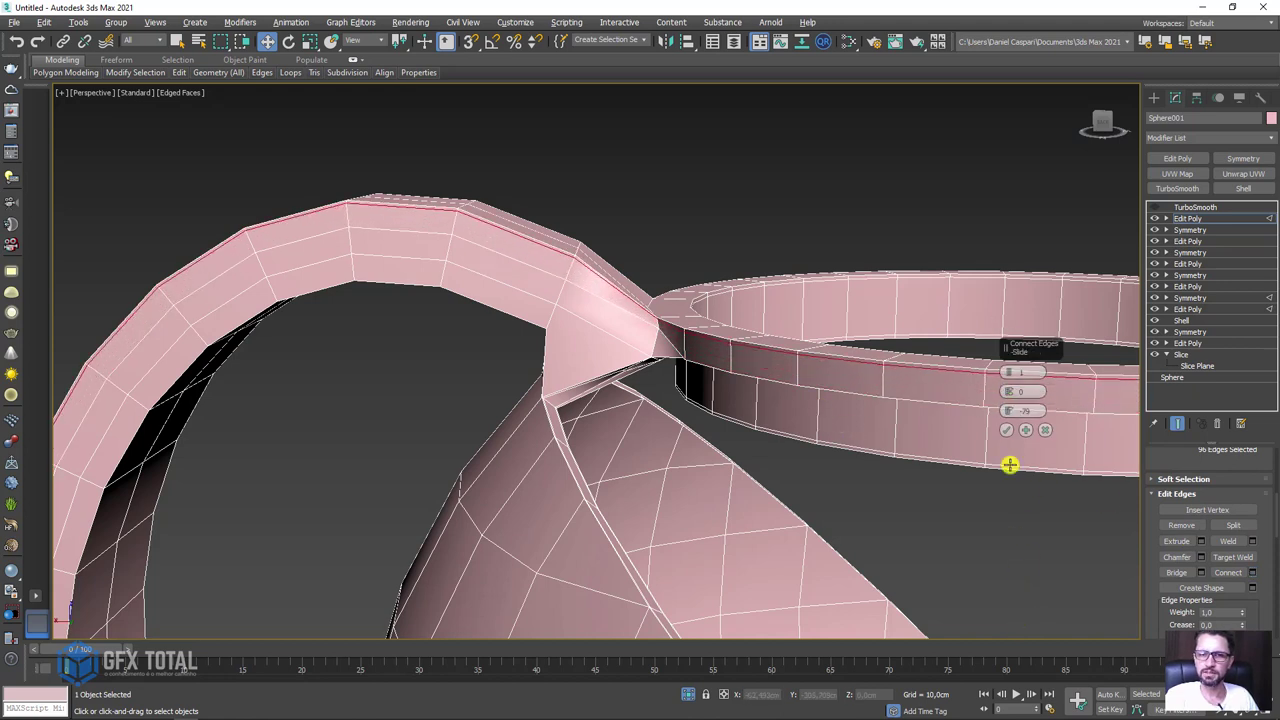
click(1006, 433)
middle_drag(1006, 426, 808, 405)
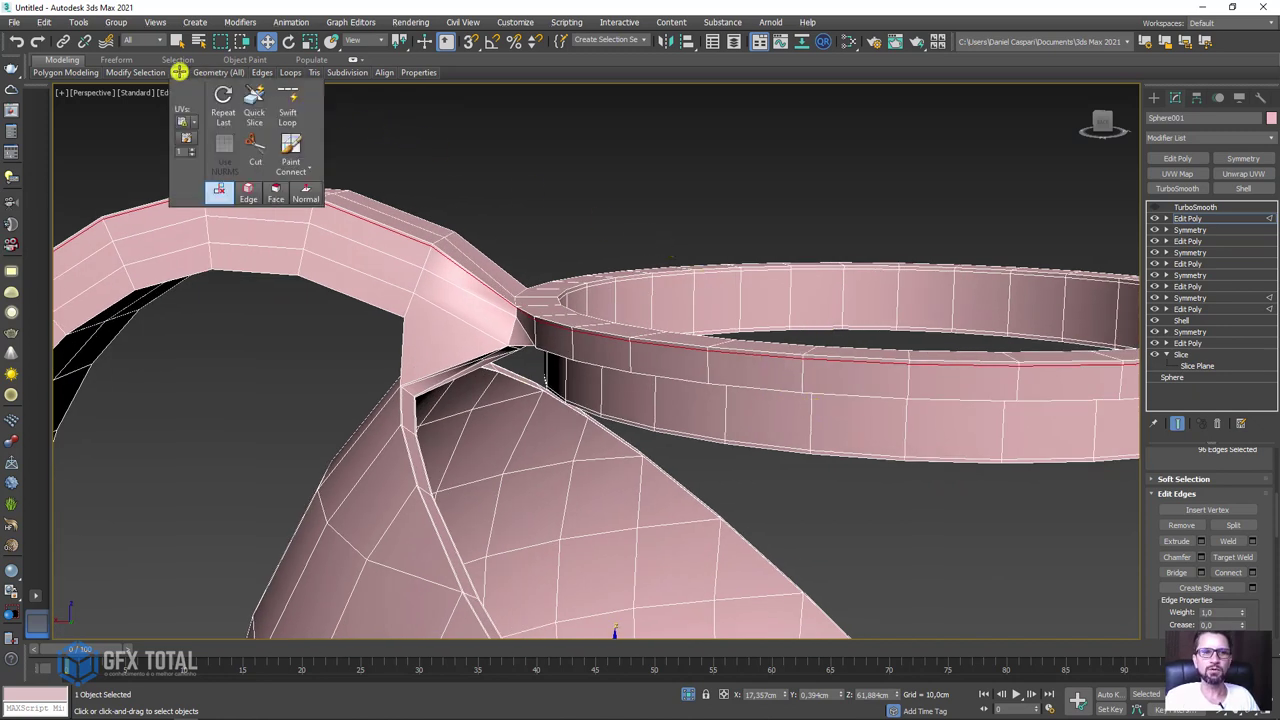
mouse_move(178, 72)
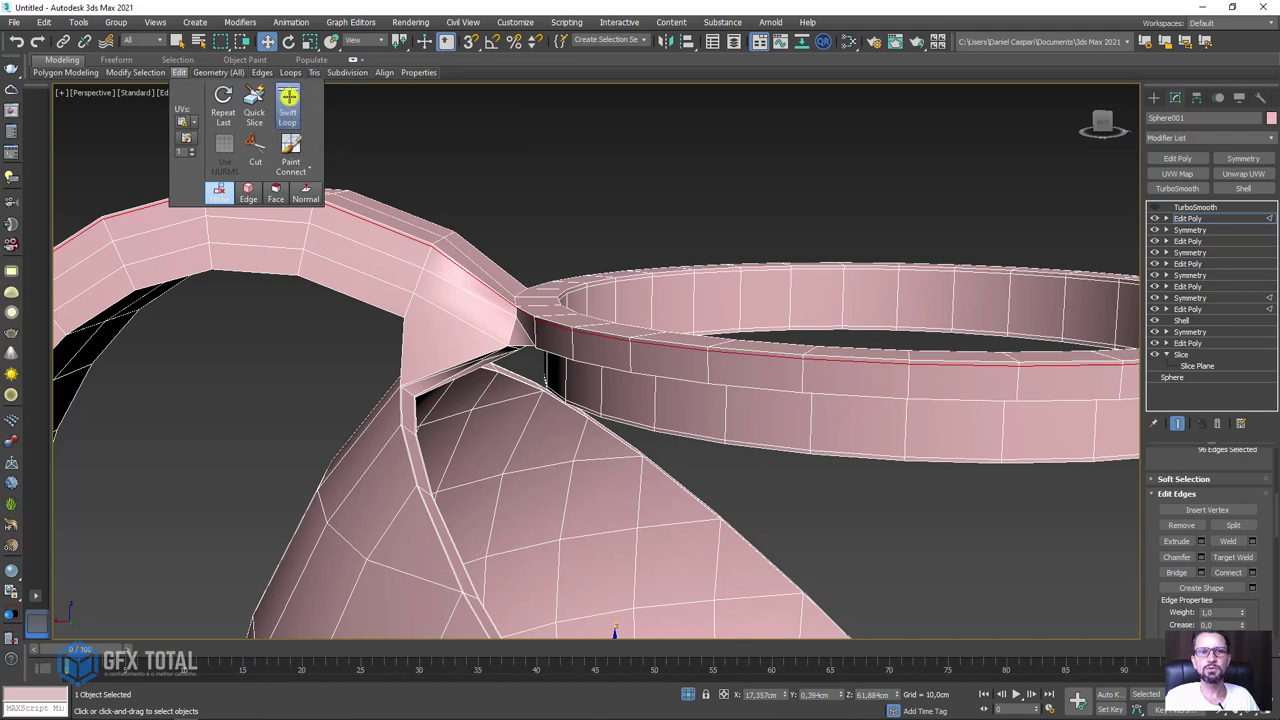
Insert extra edge loops along the handle arch with Swift Loop.
click(290, 110)
scroll(750, 330, up, 2)
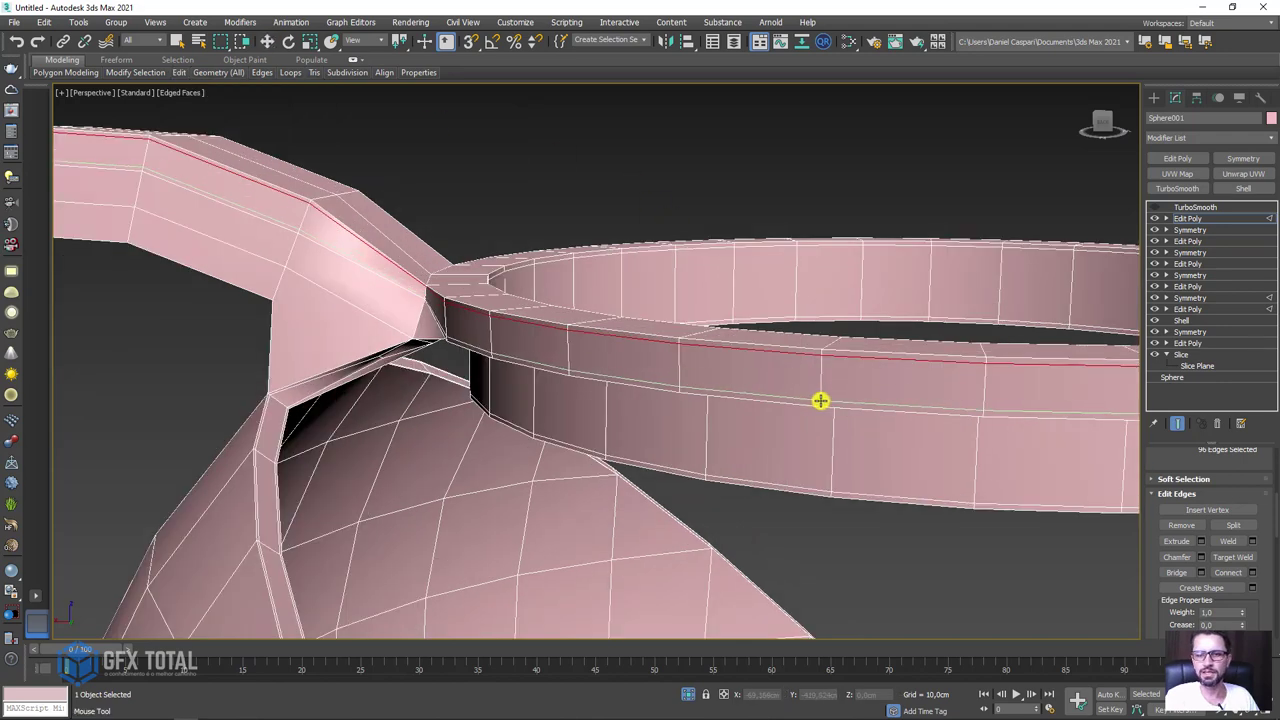
scroll(557, 300, down, 3)
scroll(674, 343, up, 1)
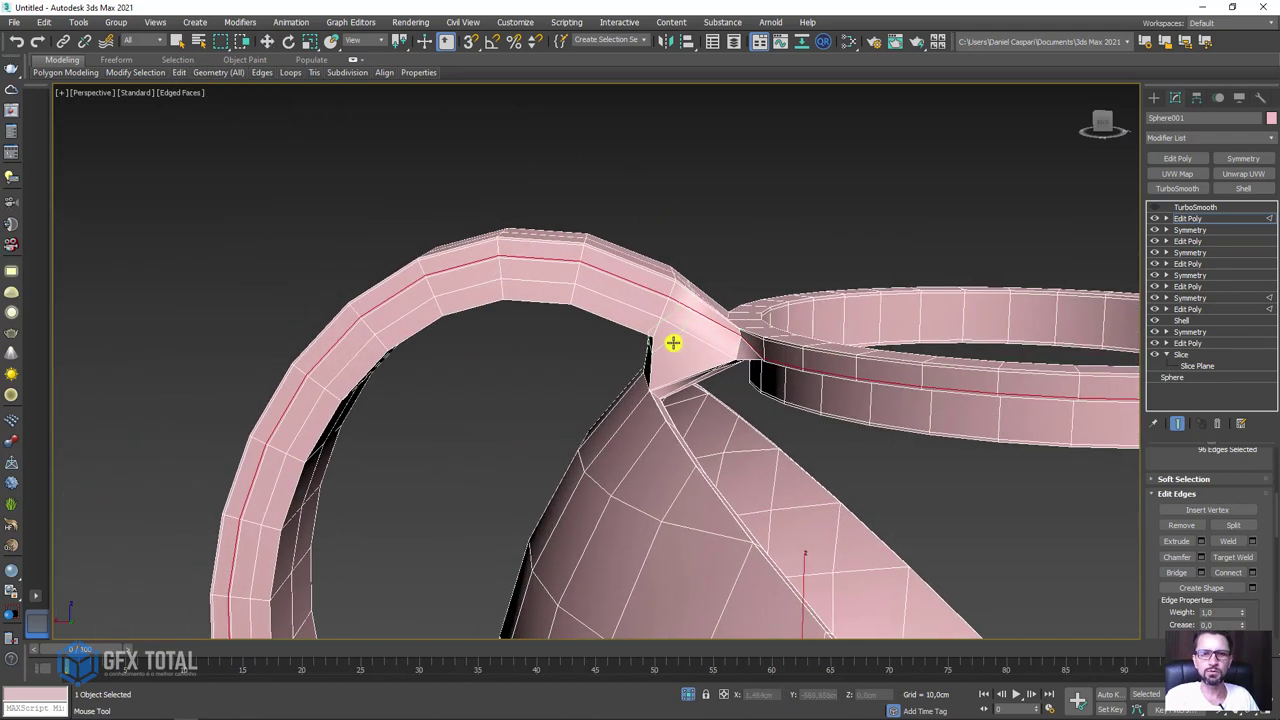
scroll(632, 318, up, 2)
scroll(622, 320, down, 2)
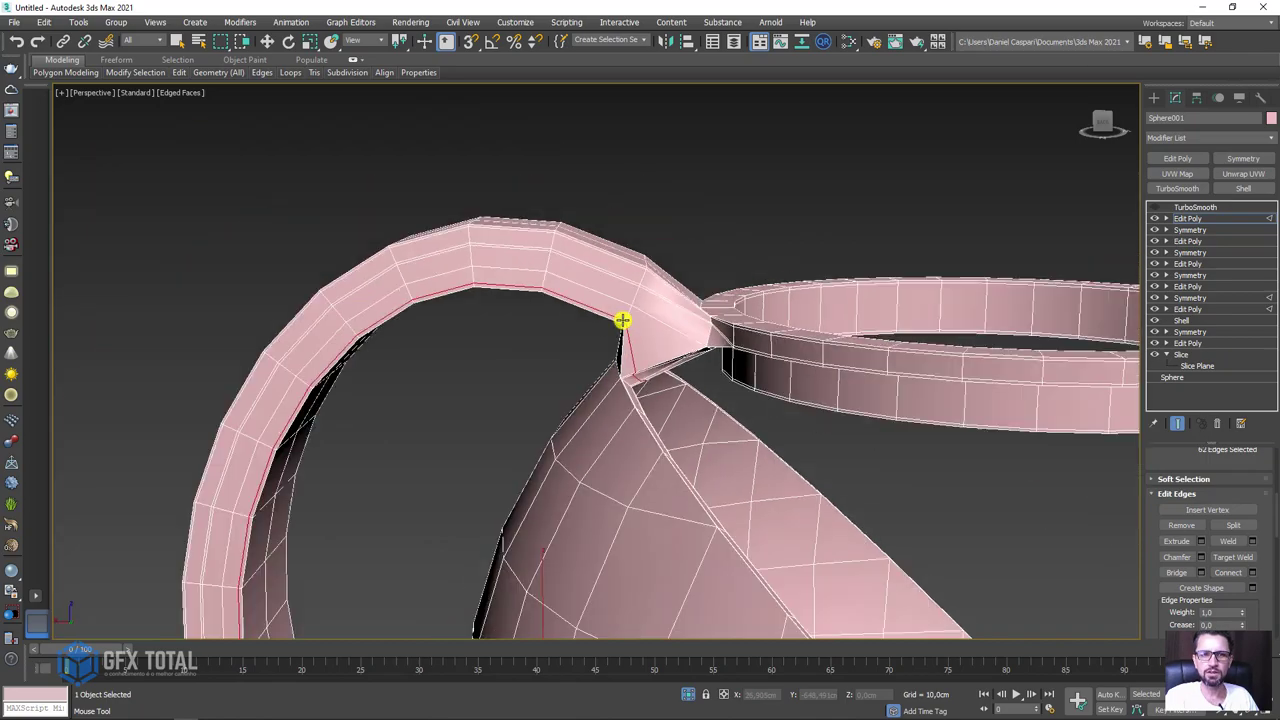
scroll(575, 381, down, 3)
mouse_move(551, 406)
alt+middle_down()
mouse_move(666, 417)
mouse_move(794, 349)
mouse_move(711, 386)
mouse_move(629, 486)
mouse_move(743, 351)
alt+middle_up()
scroll(920, 309, up, 4)
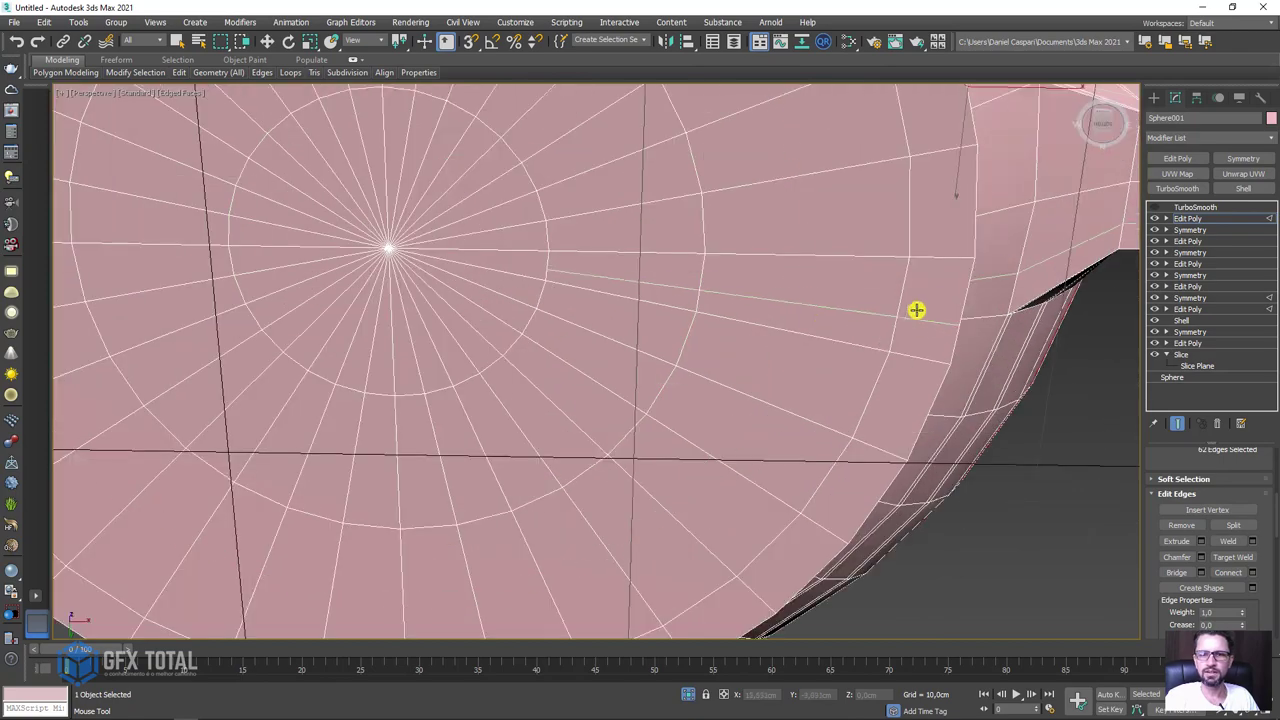
scroll(952, 264, down, 1)
Turn on TurboSmooth for the jug and enable Isoline Display.
key(w)
scroll(960, 260, down, 5)
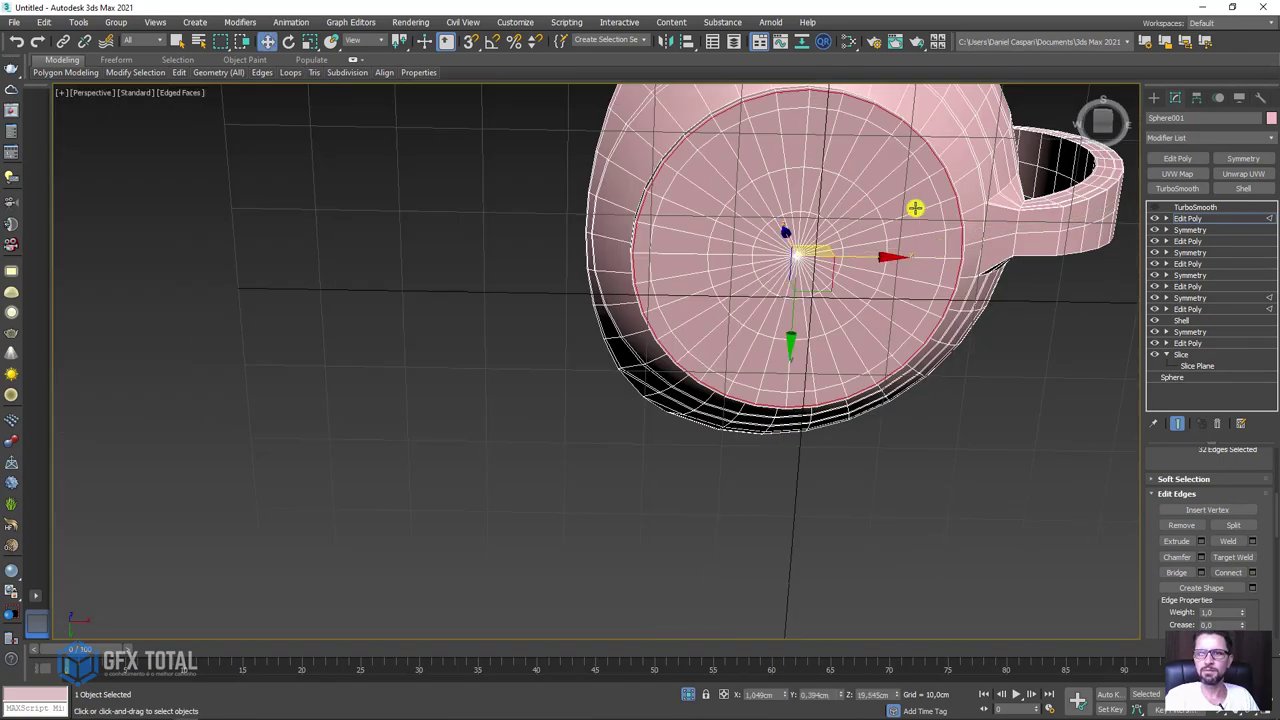
mouse_move(914, 206)
alt+middle_down()
mouse_move(922, 344)
mouse_move(1202, 242)
alt+middle_up()
click(1193, 208)
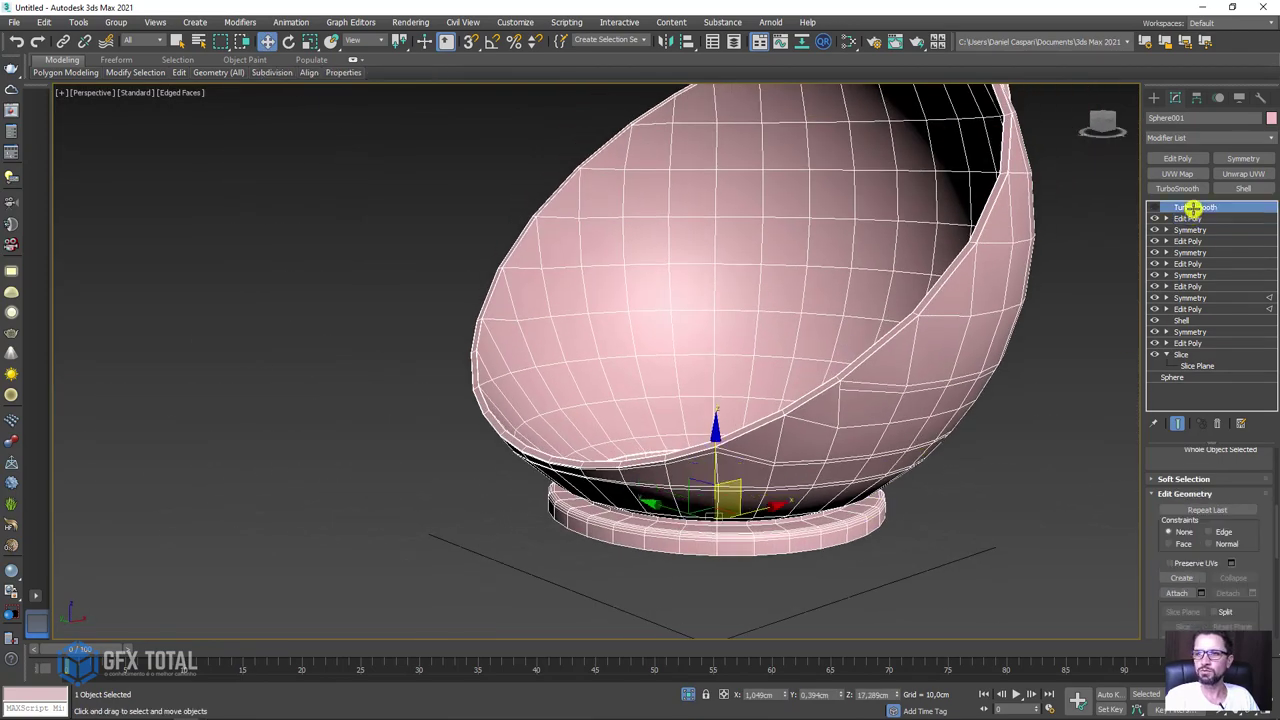
click(1154, 207)
scroll(931, 309, down, 2)
mouse_move(931, 309)
alt+middle_down()
mouse_move(978, 342)
mouse_move(849, 400)
mouse_move(560, 409)
mouse_move(651, 429)
mouse_move(811, 421)
mouse_move(623, 303)
alt+middle_up()
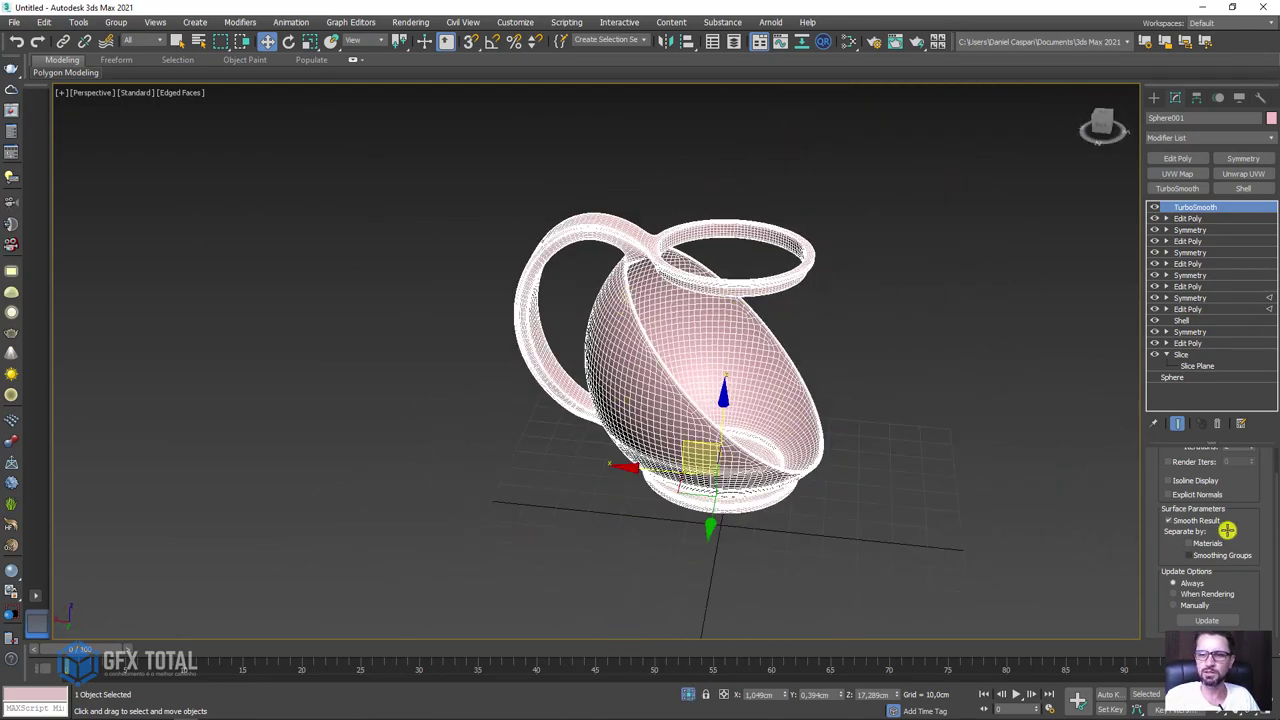
click(1168, 480)
alt+middle_drag(1000, 485, 786, 469)
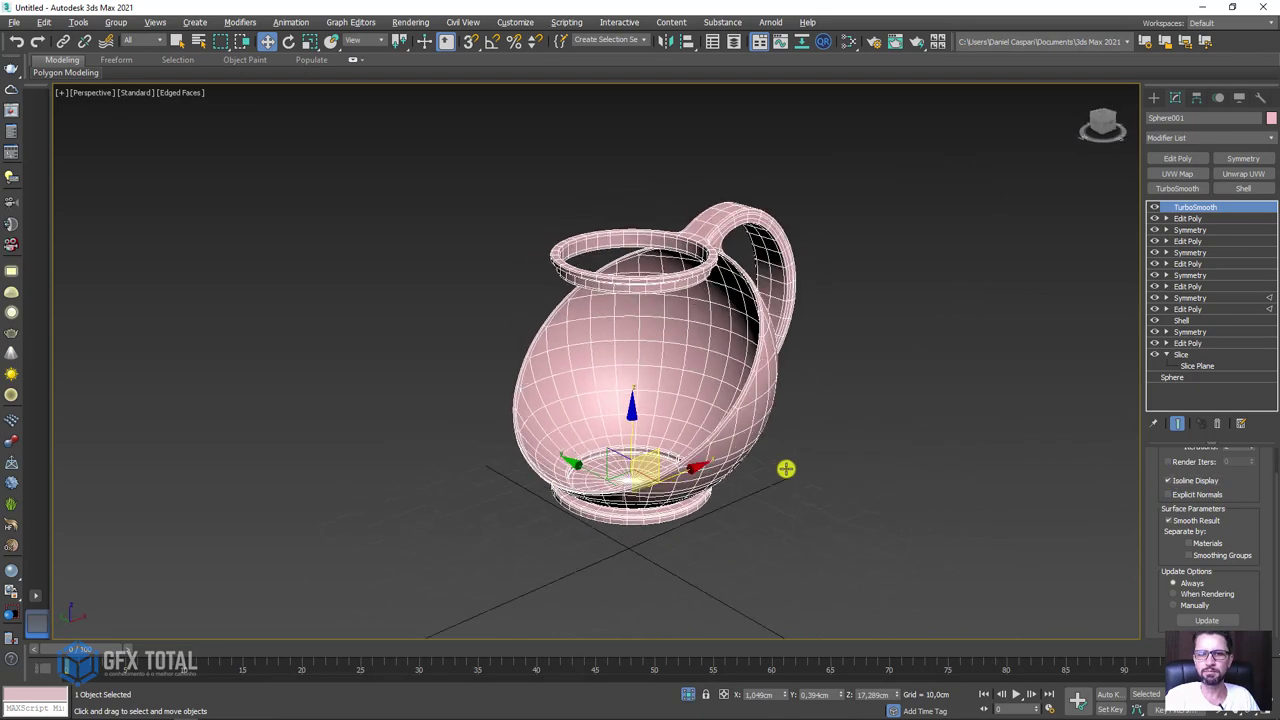
Set the jug's object colour to blue, then select the pink sphere inside it.
click(1271, 119)
click(694, 349)
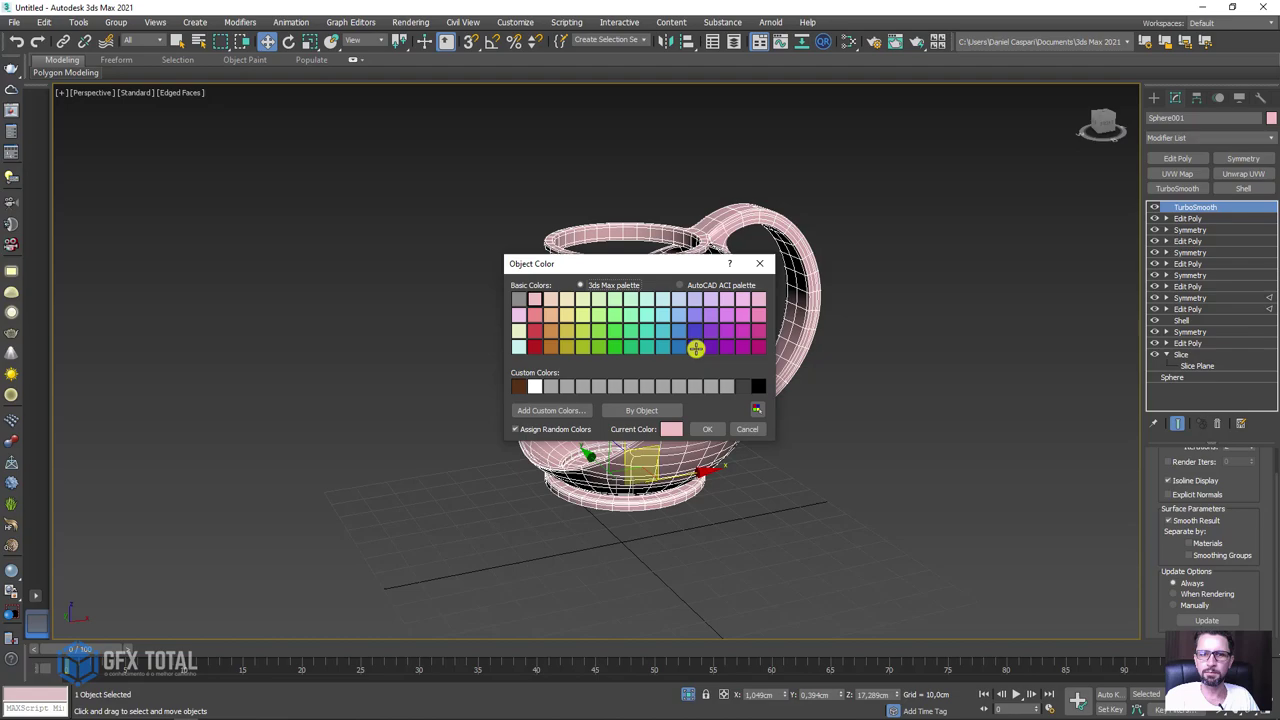
click(714, 429)
mouse_move(714, 429)
alt+middle_down()
mouse_move(854, 457)
mouse_move(726, 483)
mouse_move(534, 443)
alt+middle_up()
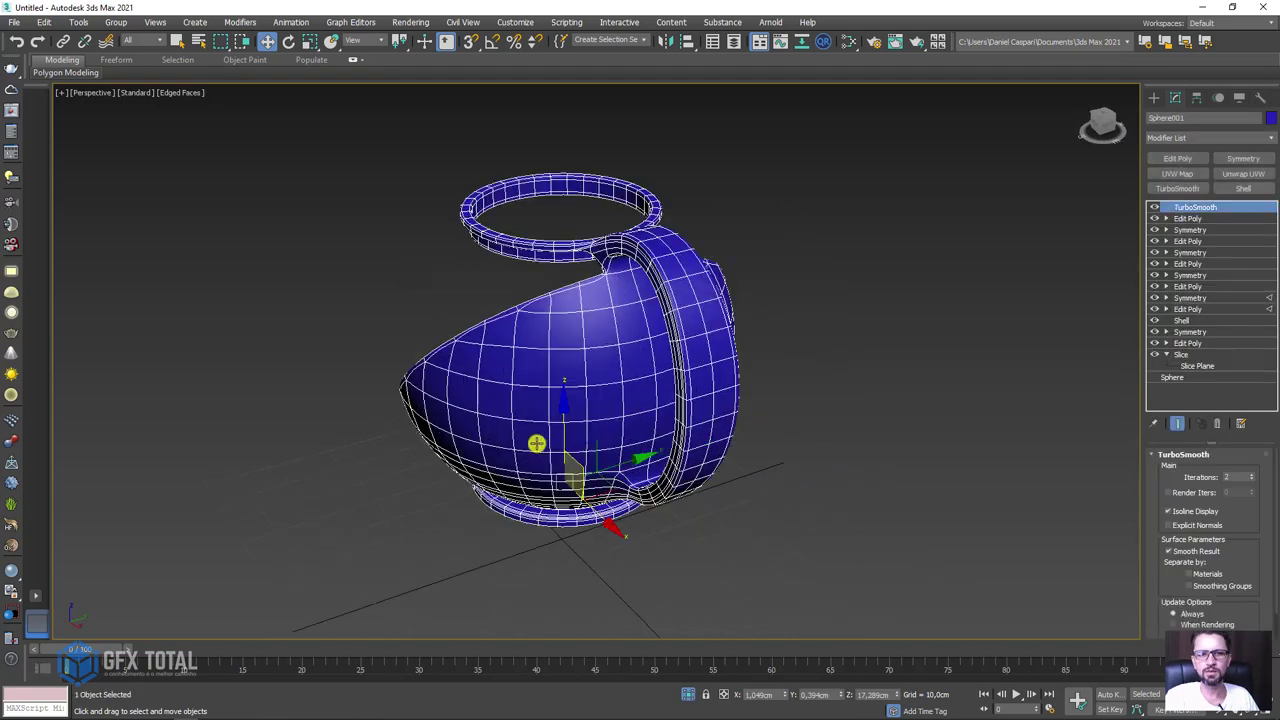
scroll(665, 422, up, 2)
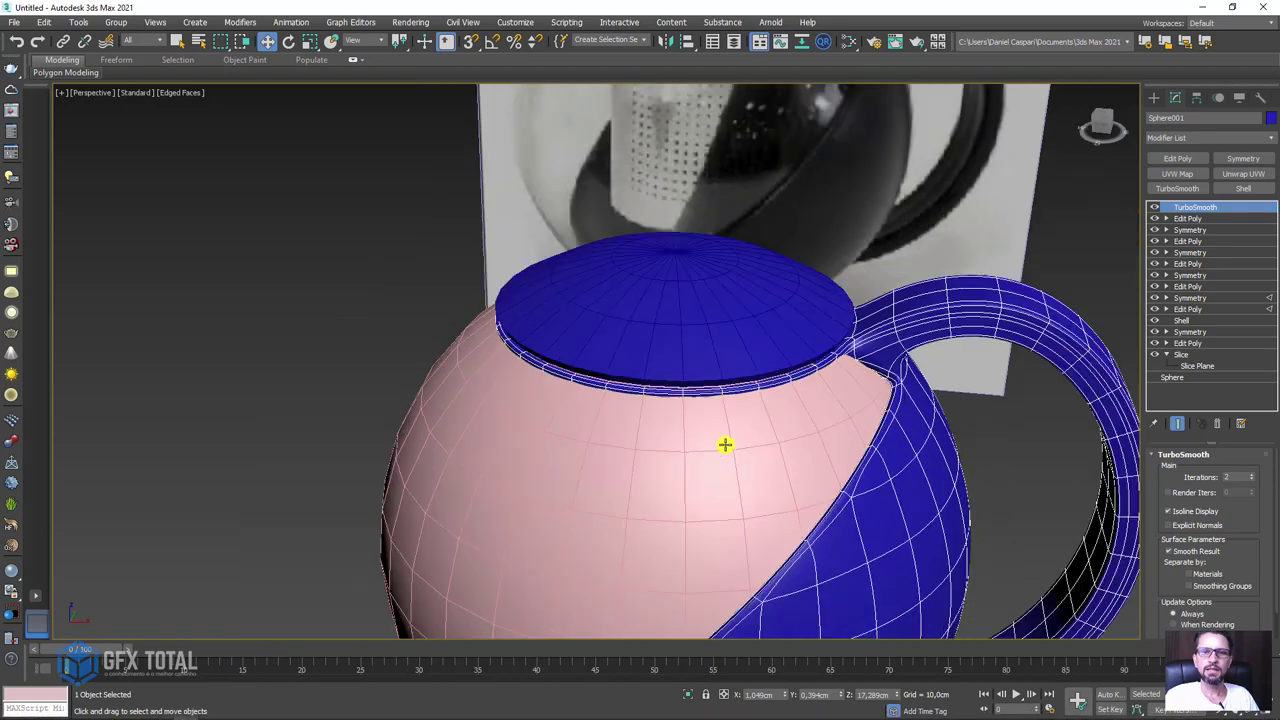
click(651, 491)
Add an Edit Poly modifier above the Slice on the pink body and select its seam edge loop.
scroll(646, 500, down, 4)
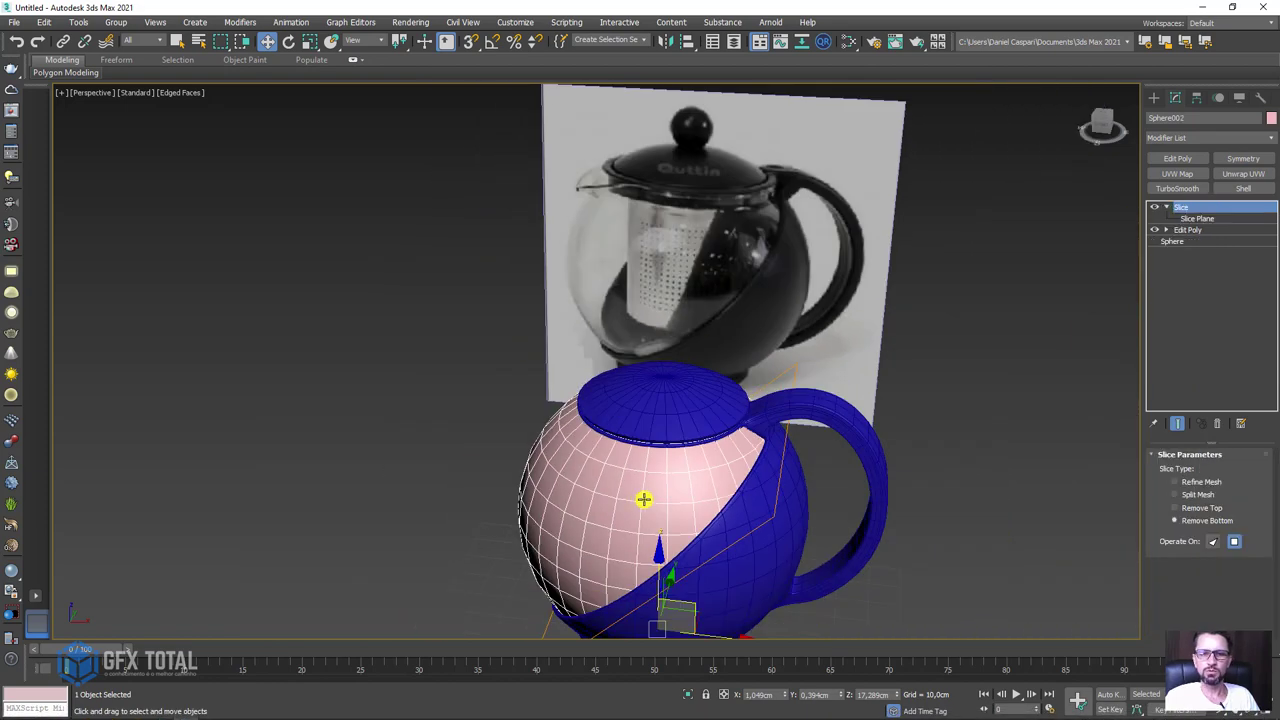
mouse_move(646, 500)
alt+middle_down()
mouse_move(746, 449)
mouse_move(722, 246)
alt+middle_up()
mouse_move(810, 403)
alt+middle_down()
mouse_move(725, 540)
mouse_move(594, 451)
mouse_move(694, 343)
mouse_move(1055, 284)
alt+middle_up()
scroll(670, 378, up, 4)
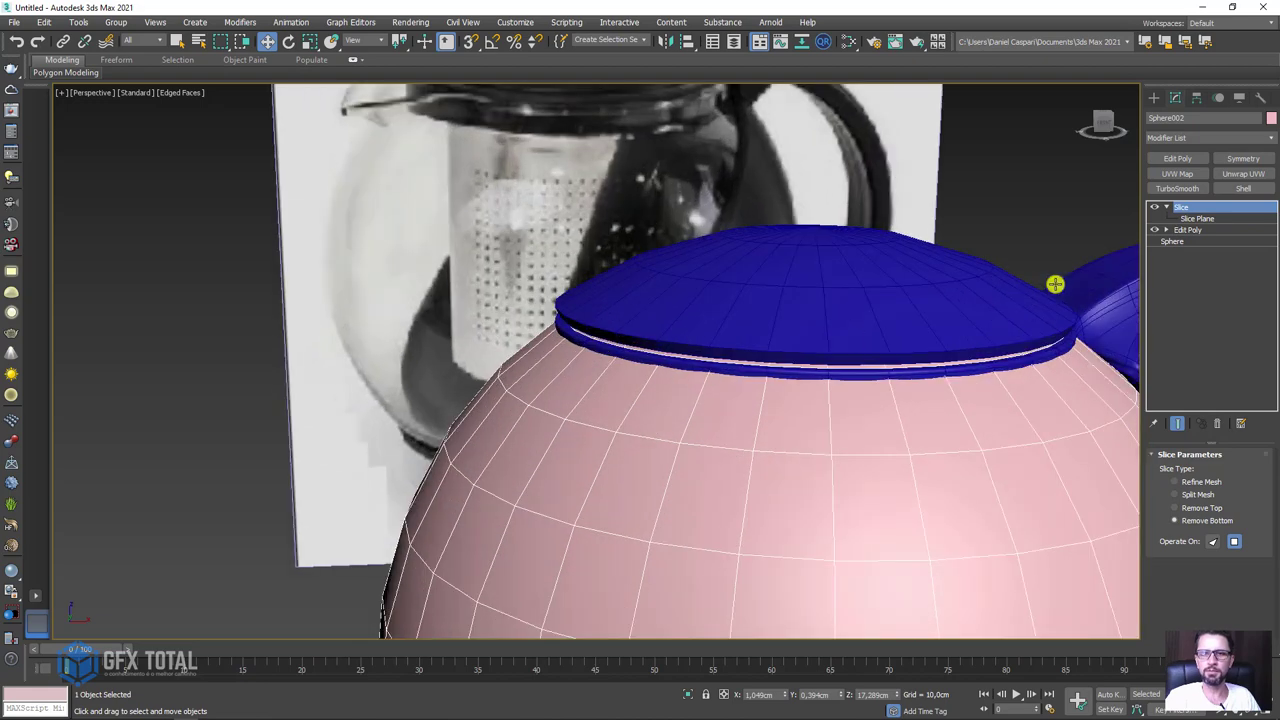
click(1165, 207)
click(1177, 158)
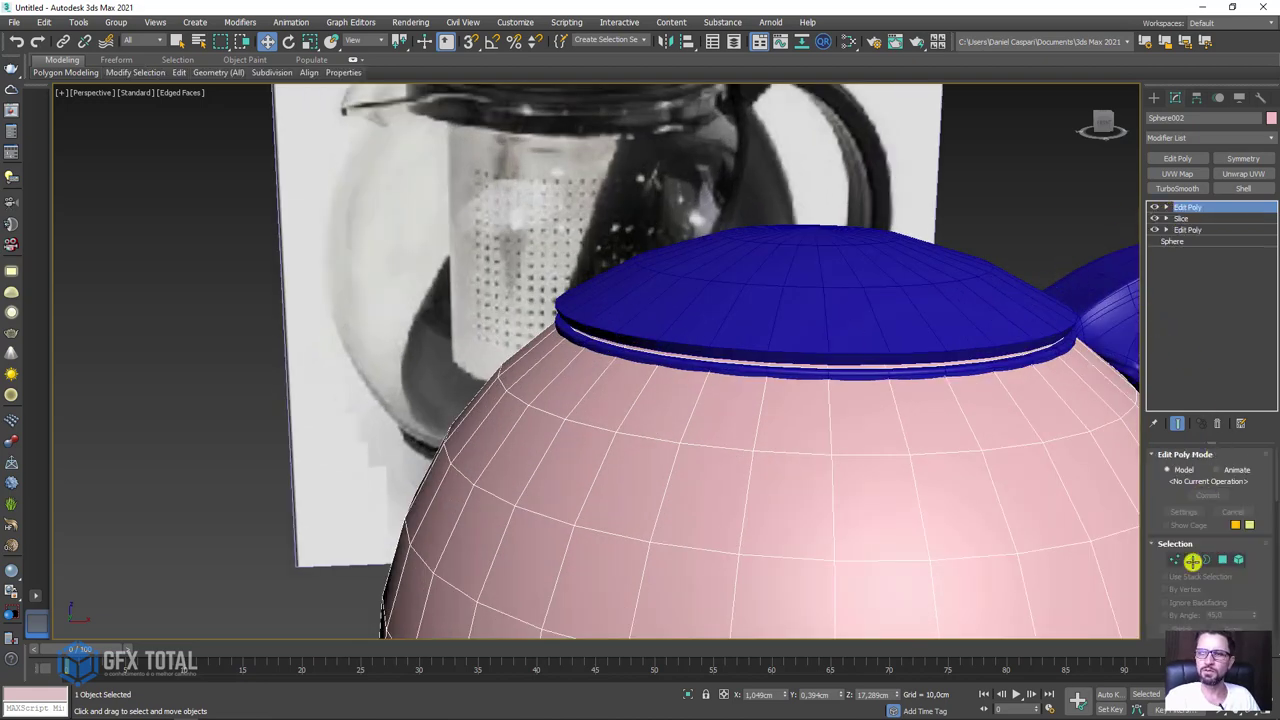
click(1190, 559)
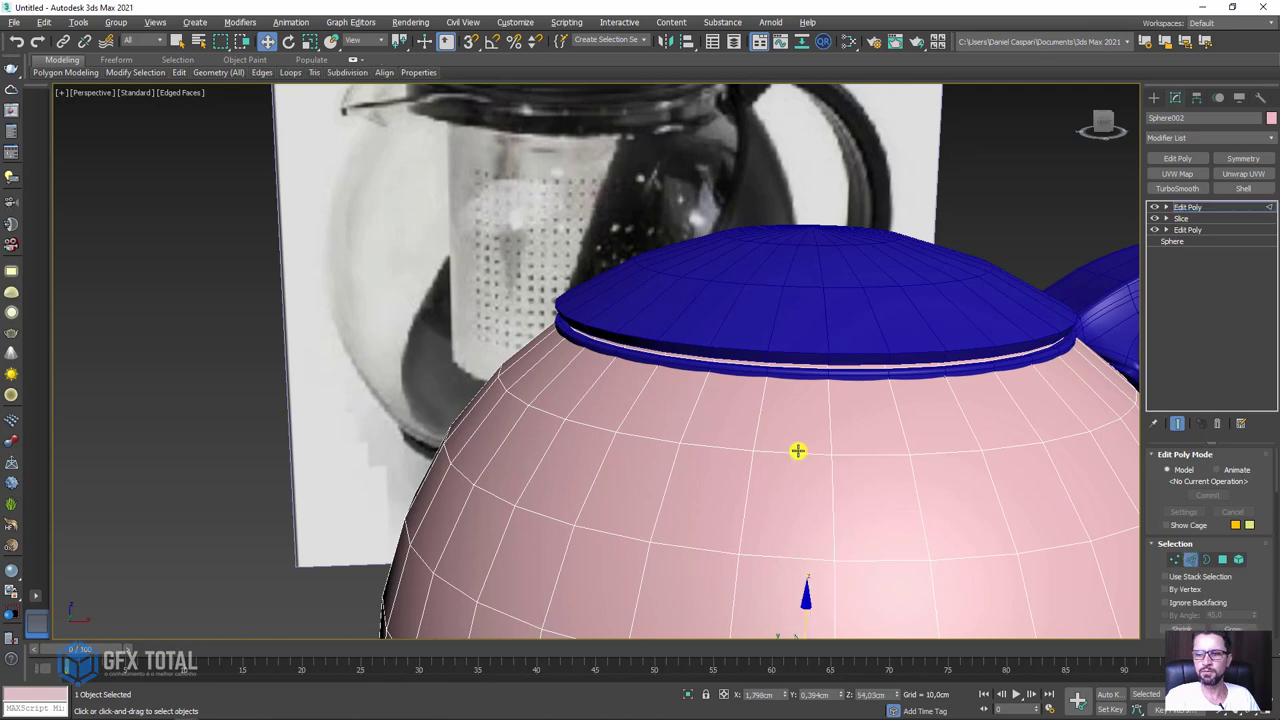
double_click(766, 379)
key(w)
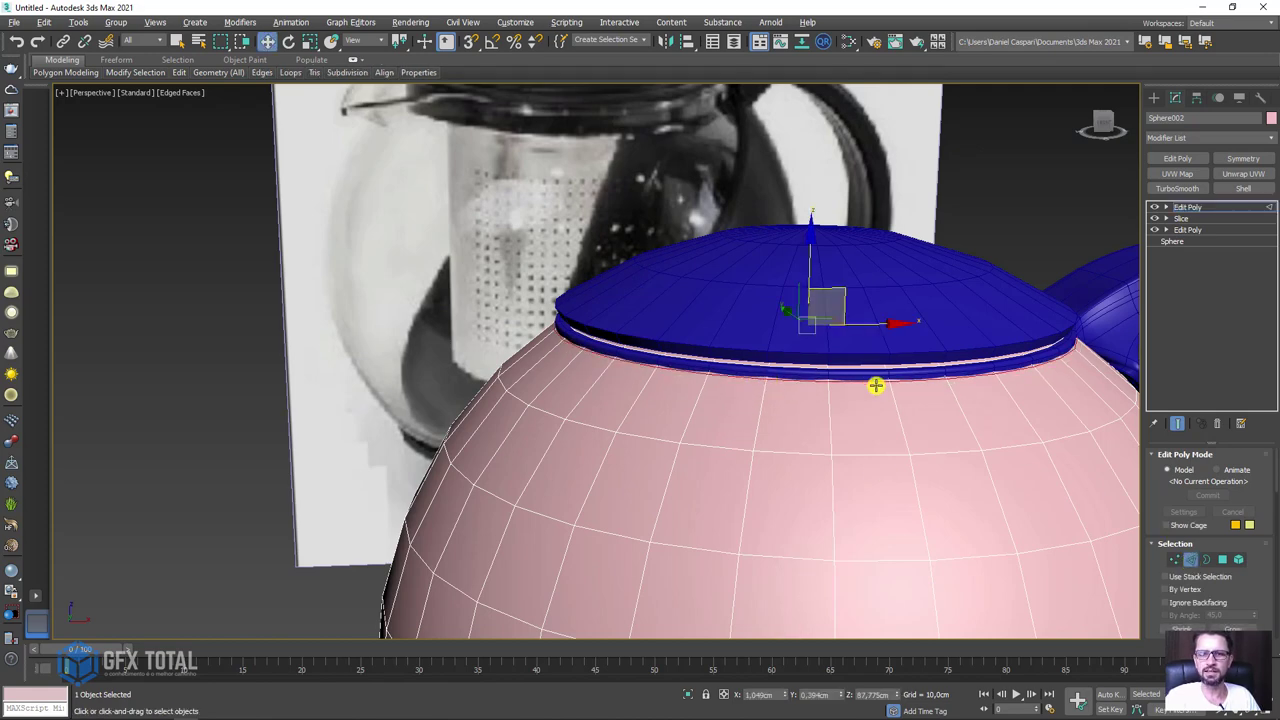
middle_drag(971, 271, 922, 259)
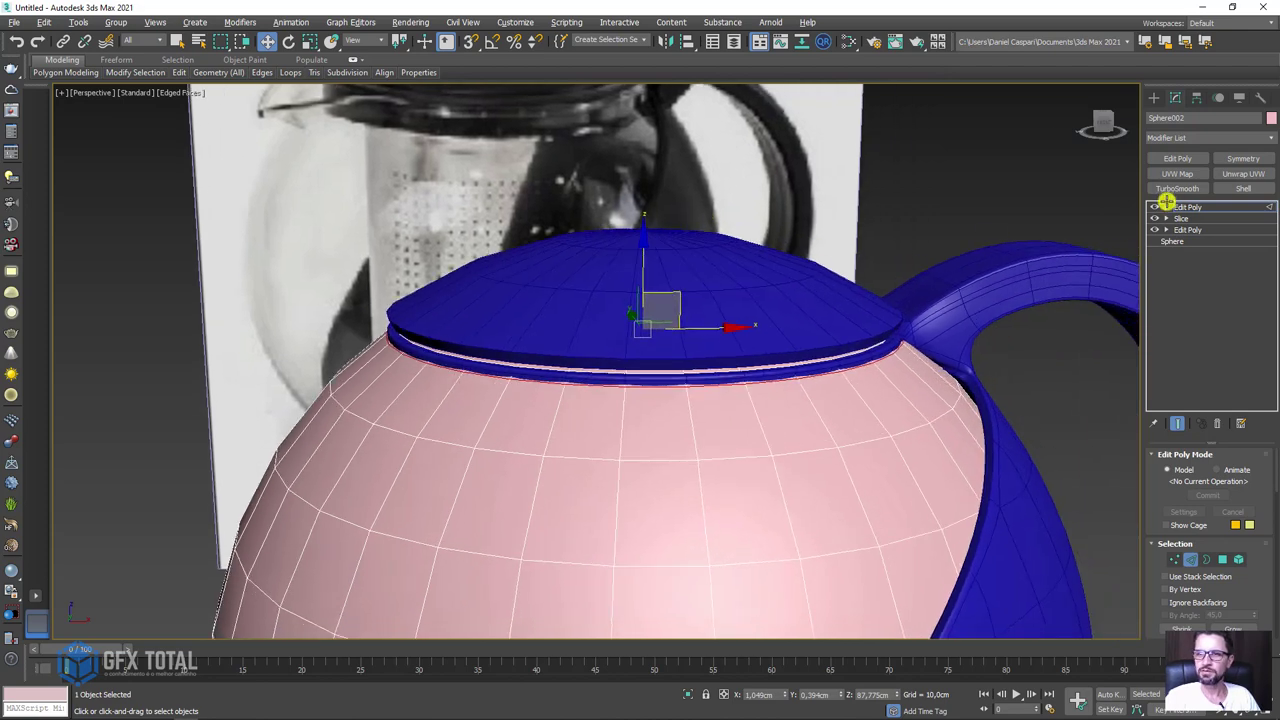
In Front view, delete the body's top cap vertices and raise the new top ring toward the lid.
click(1166, 206)
click(1190, 218)
scroll(840, 266, up, 5)
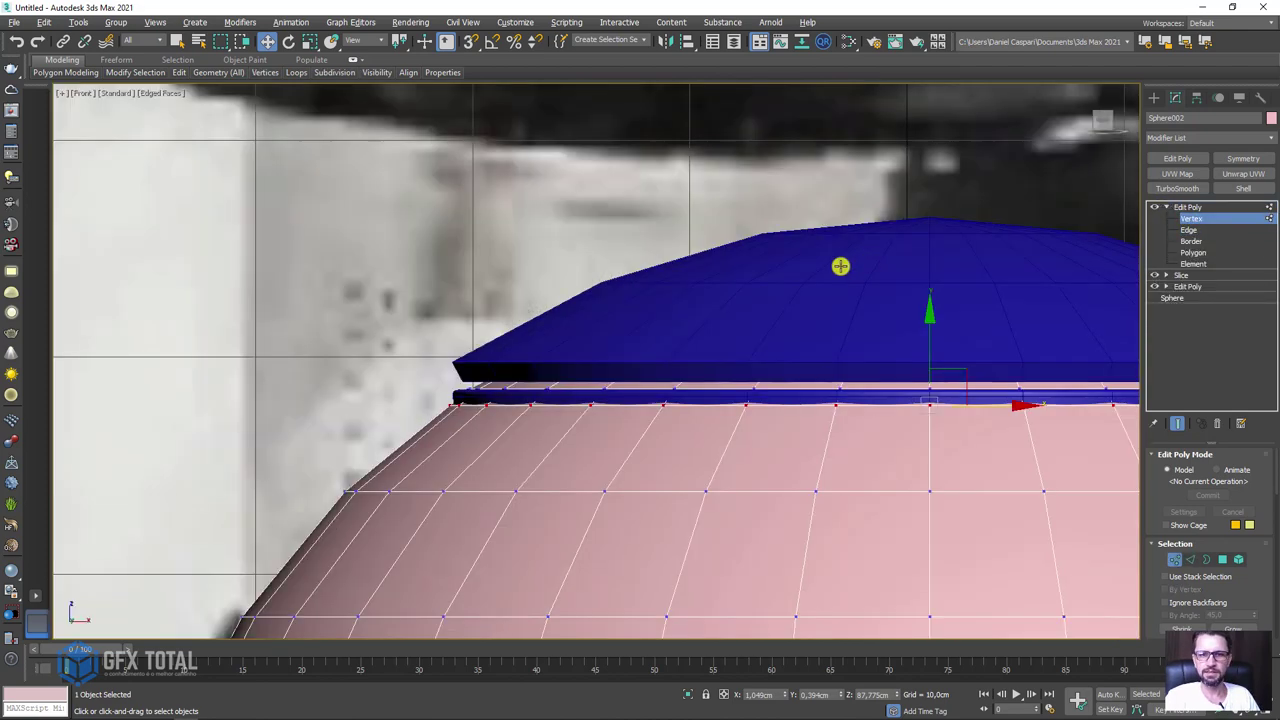
scroll(840, 280, down, 5)
key(f)
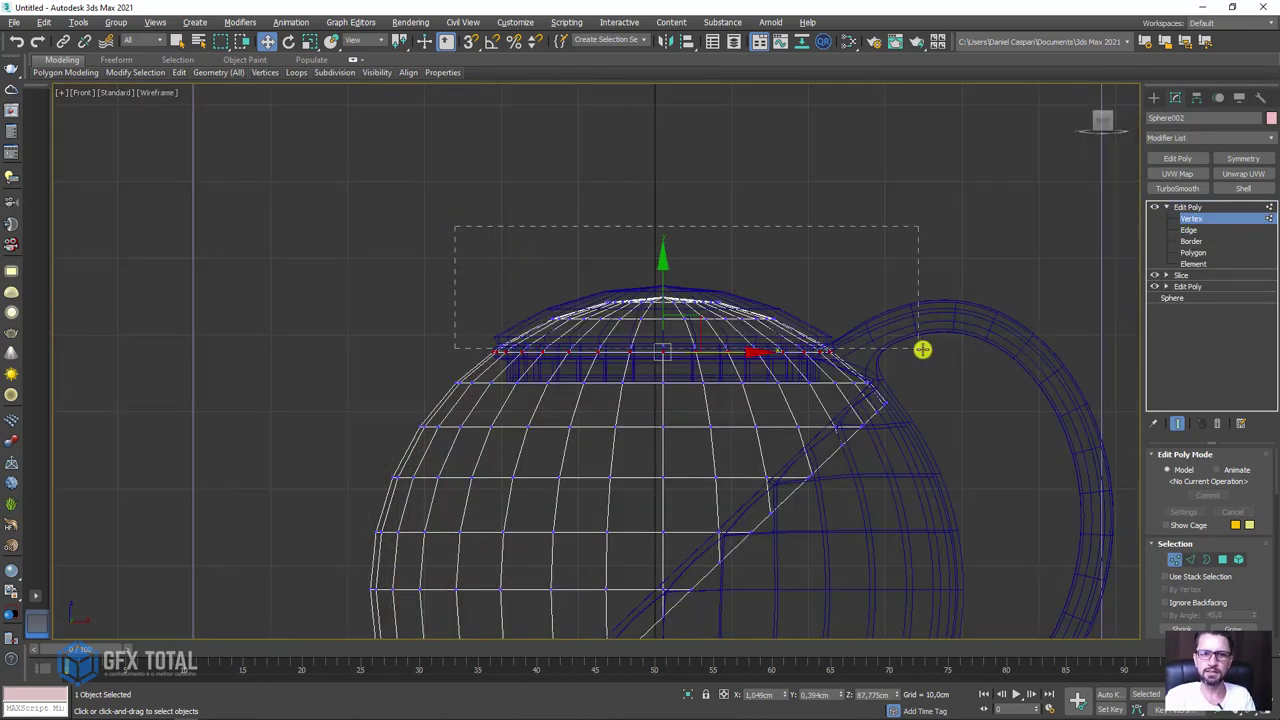
drag(922, 349, 922, 349)
key(Delete)
drag(371, 214, 963, 371)
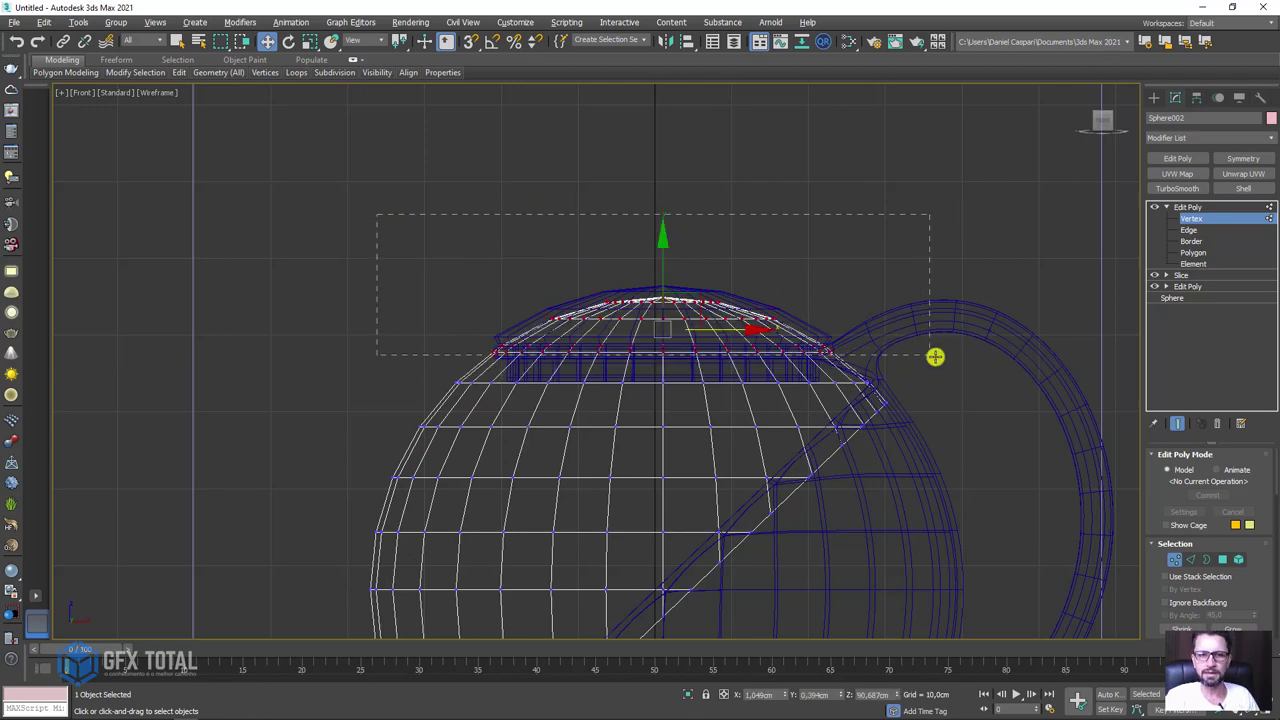
Switch to shaded display and select the edge loop around the body's rim.
alt+middle_drag(904, 343, 900, 386)
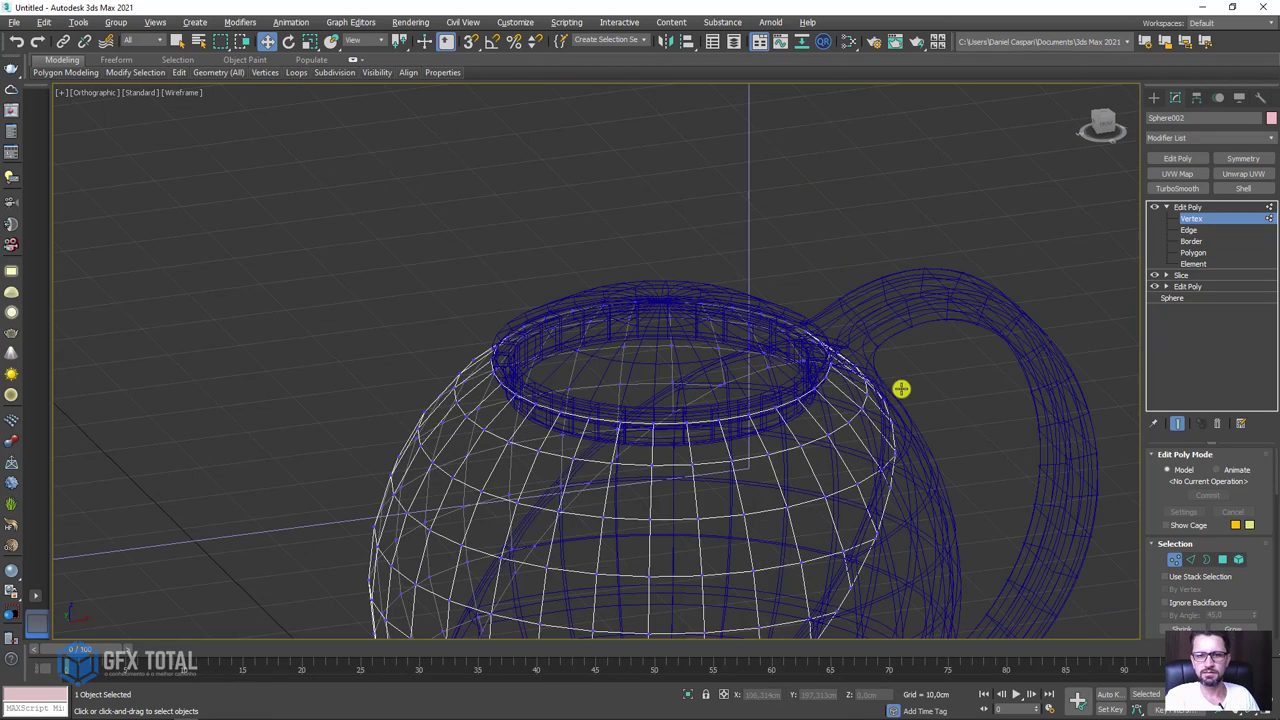
key(F3)
key(F4)
alt+middle_drag(723, 417, 1116, 291)
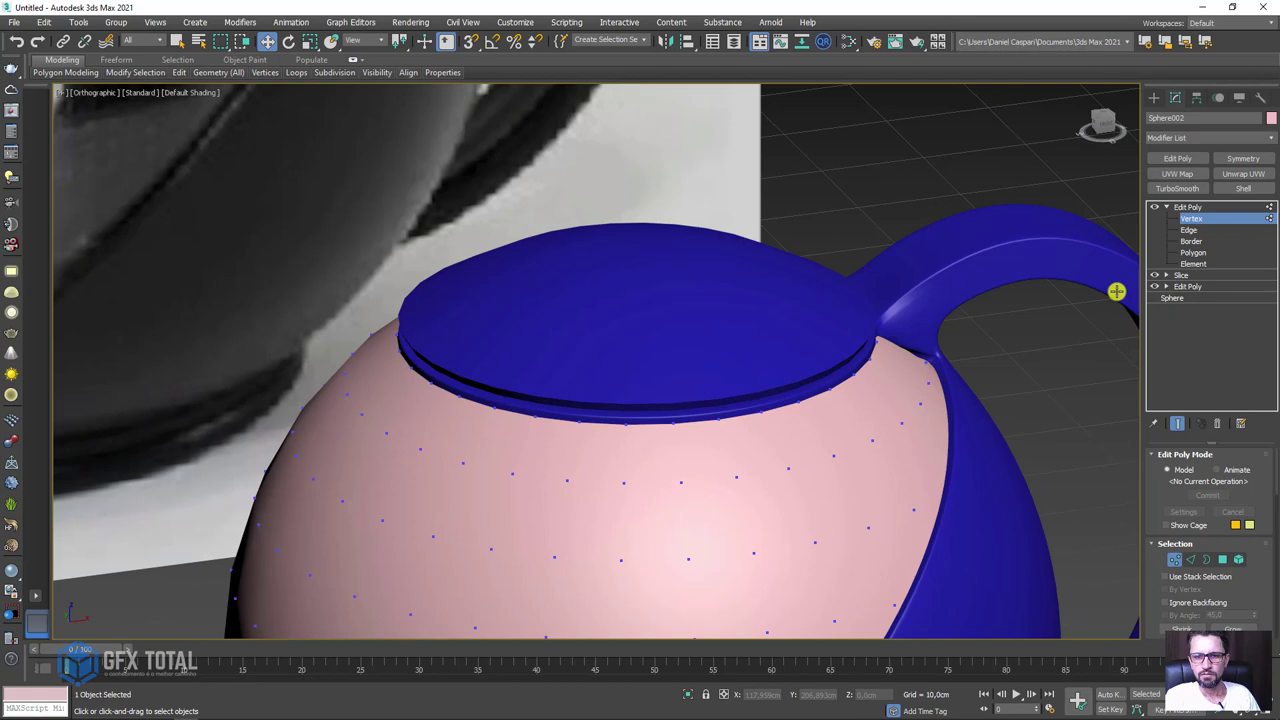
click(1188, 231)
double_click(938, 352)
mouse_move(858, 372)
alt+middle_down()
mouse_move(780, 443)
mouse_move(866, 323)
alt+middle_up()
click(866, 323)
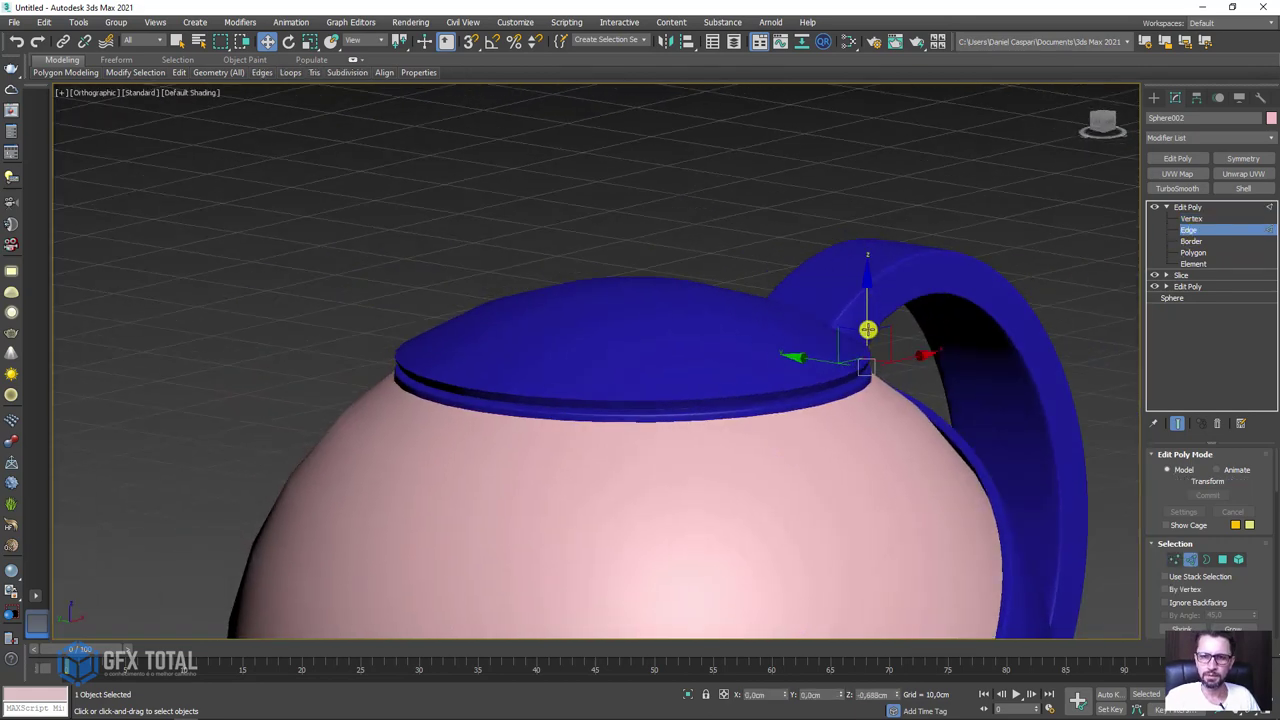
In Border mode, select the body's open rim border and scale it to tuck under the lid.
click(1172, 243)
scroll(778, 411, down, 2)
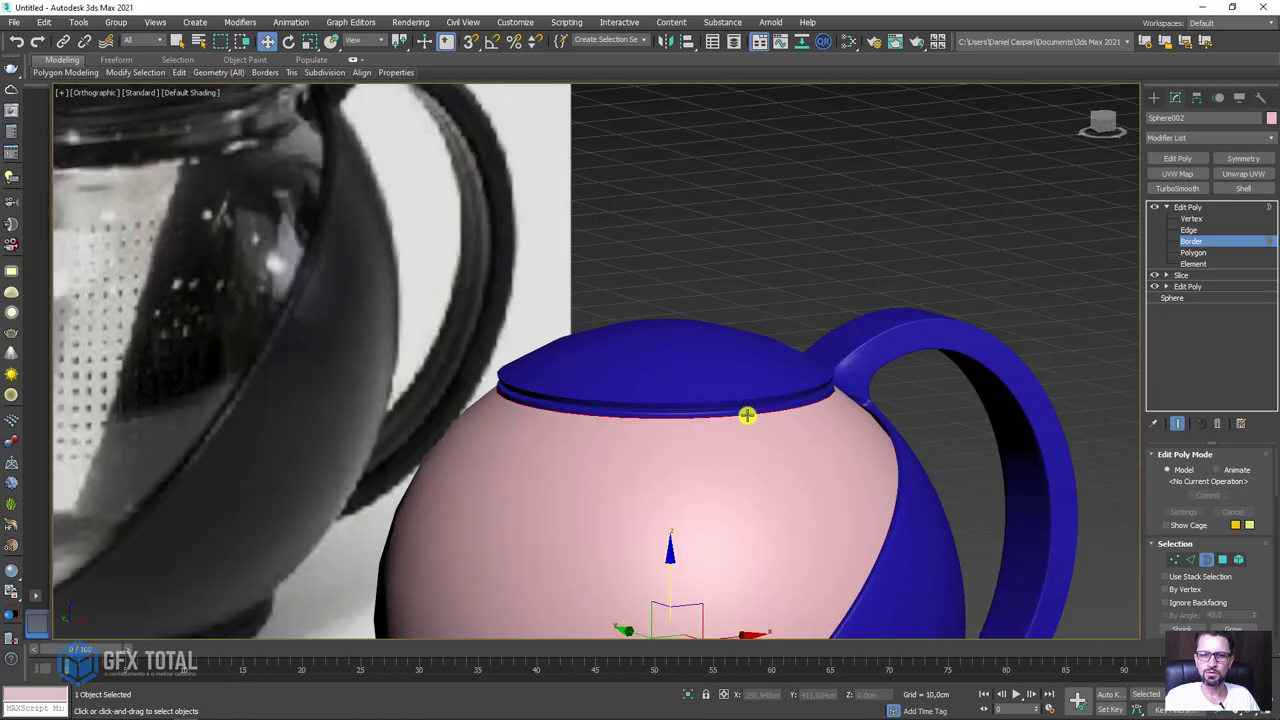
click(746, 414)
scroll(761, 407, up, 1)
key(F4)
scroll(760, 408, up, 1)
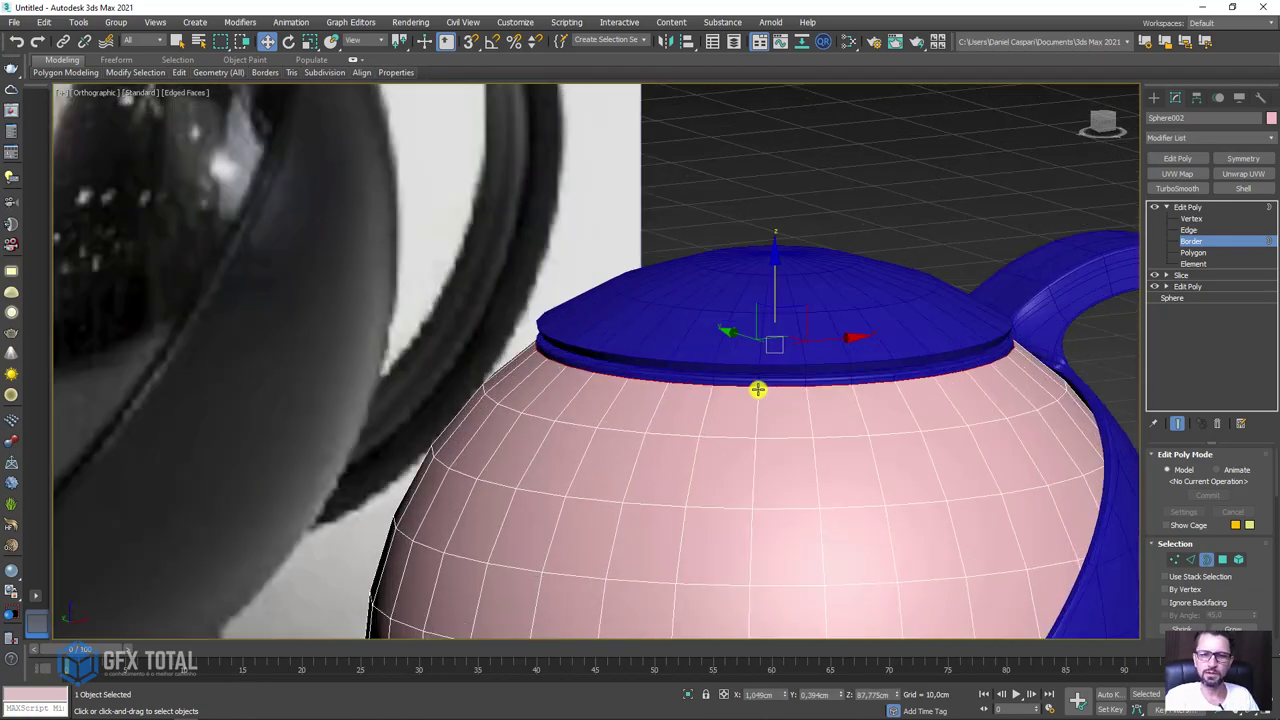
key(e)
key(r)
scroll(758, 362, up, 2)
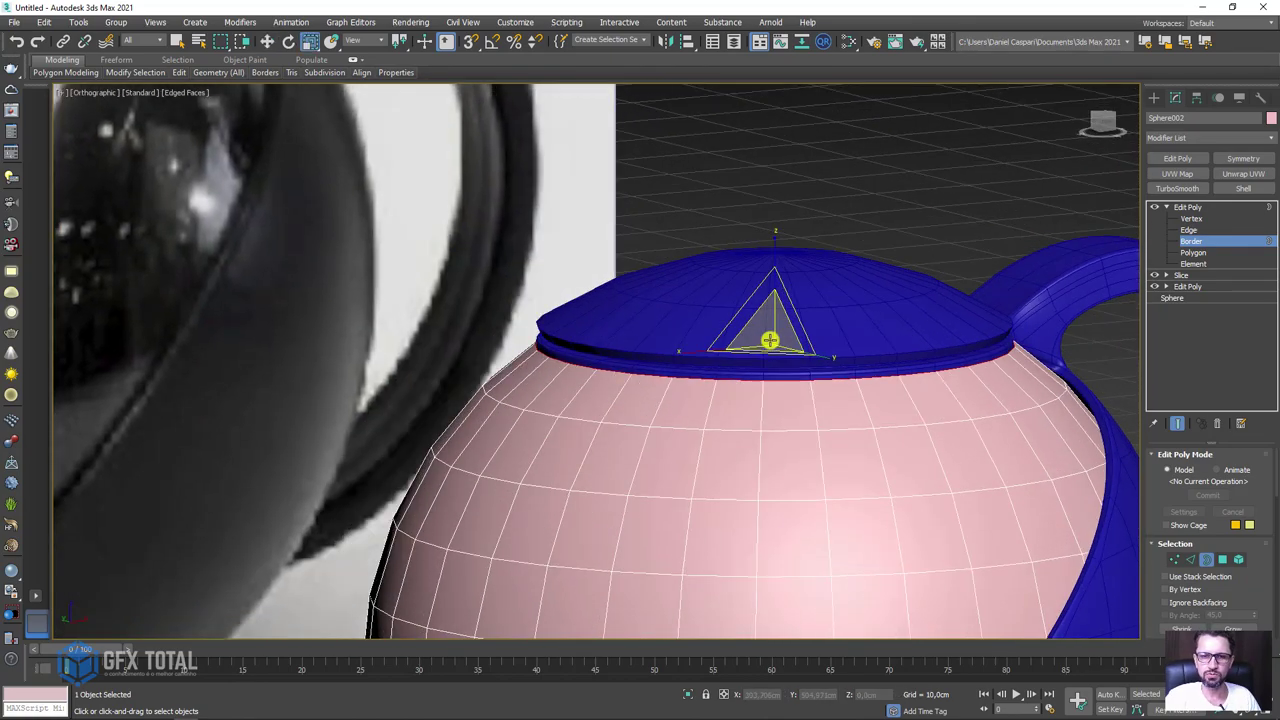
drag(771, 337, 751, 343)
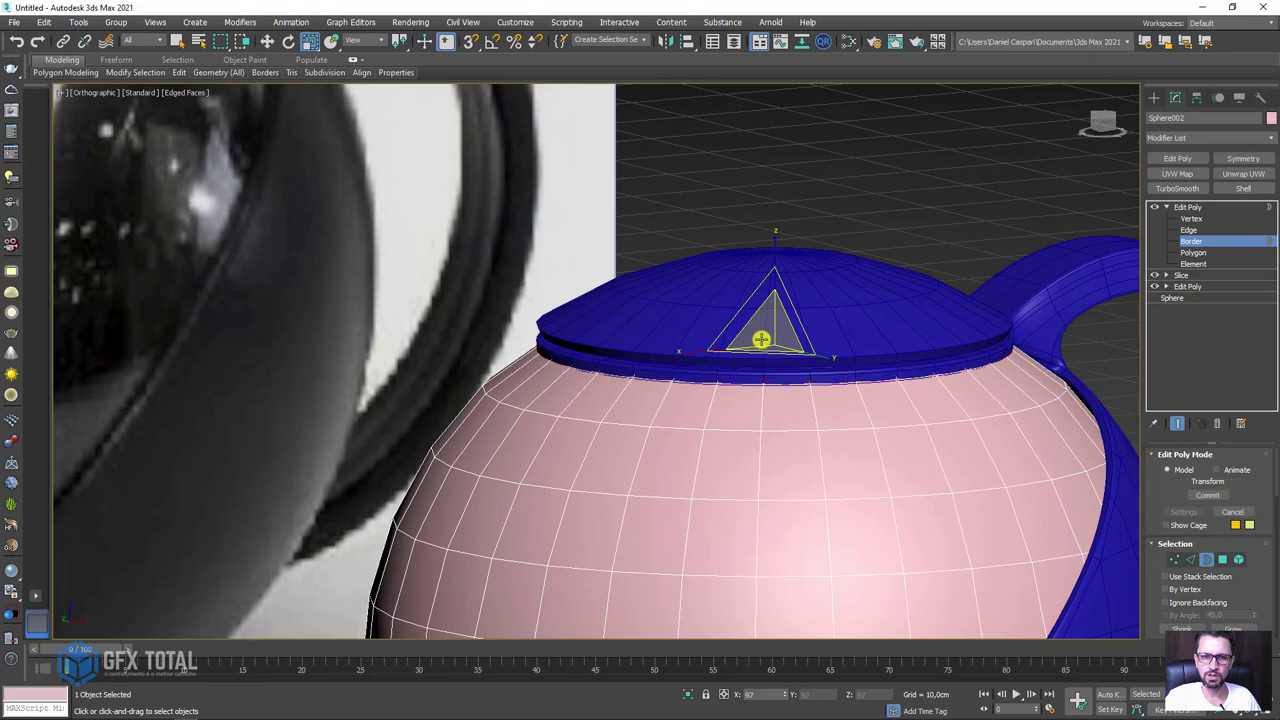
click(1192, 218)
Select the blue teapot Sphere001 and turn off its TurboSmooth to show the low-poly mesh.
click(1188, 206)
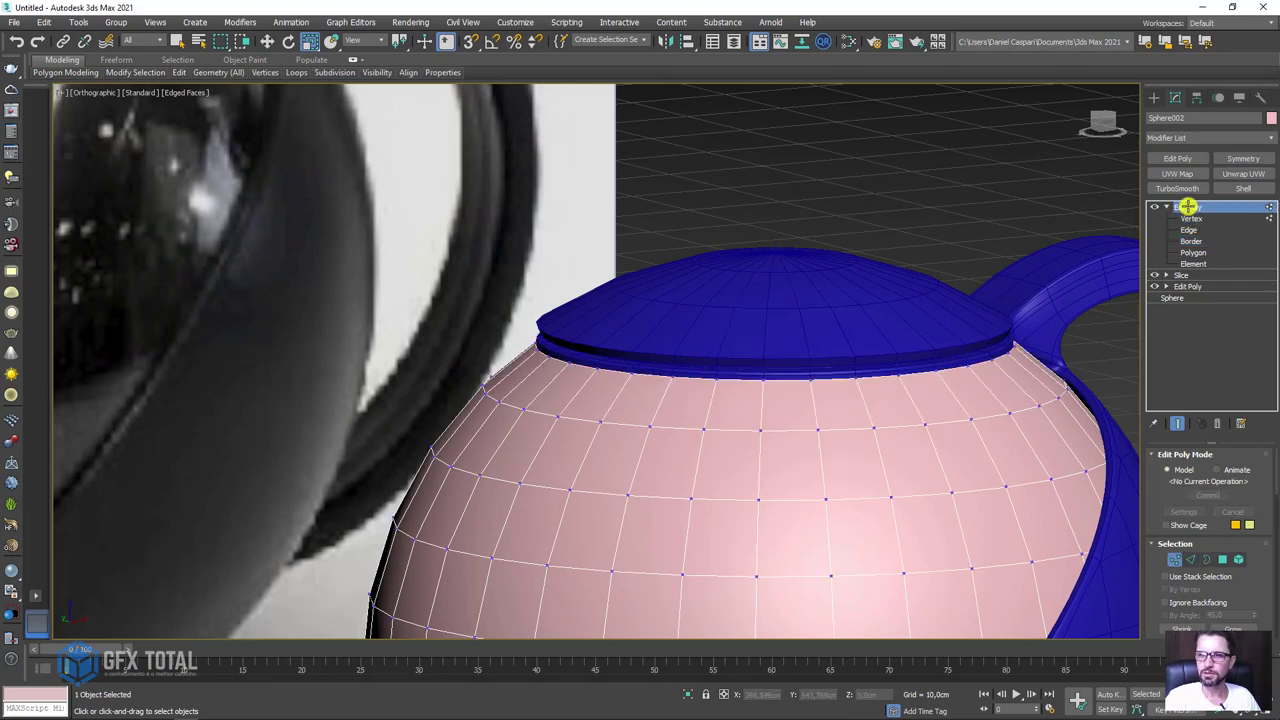
click(998, 360)
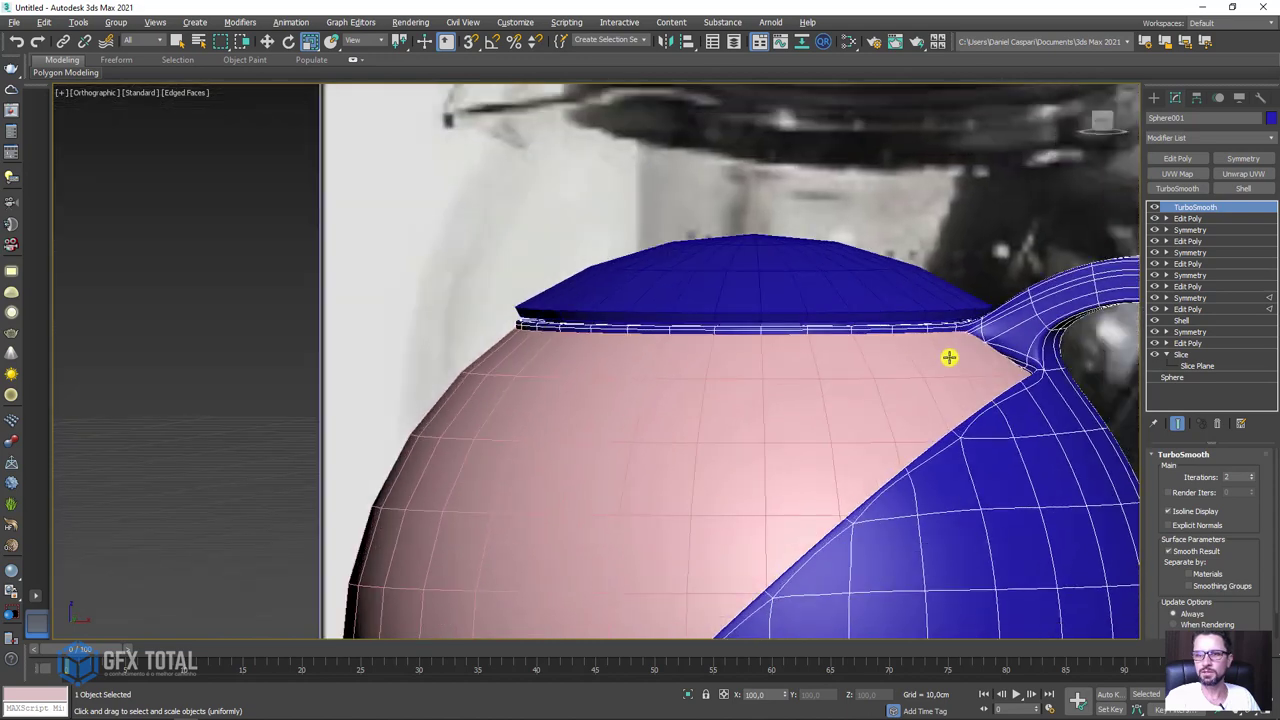
click(1154, 208)
click(1176, 218)
key(1)
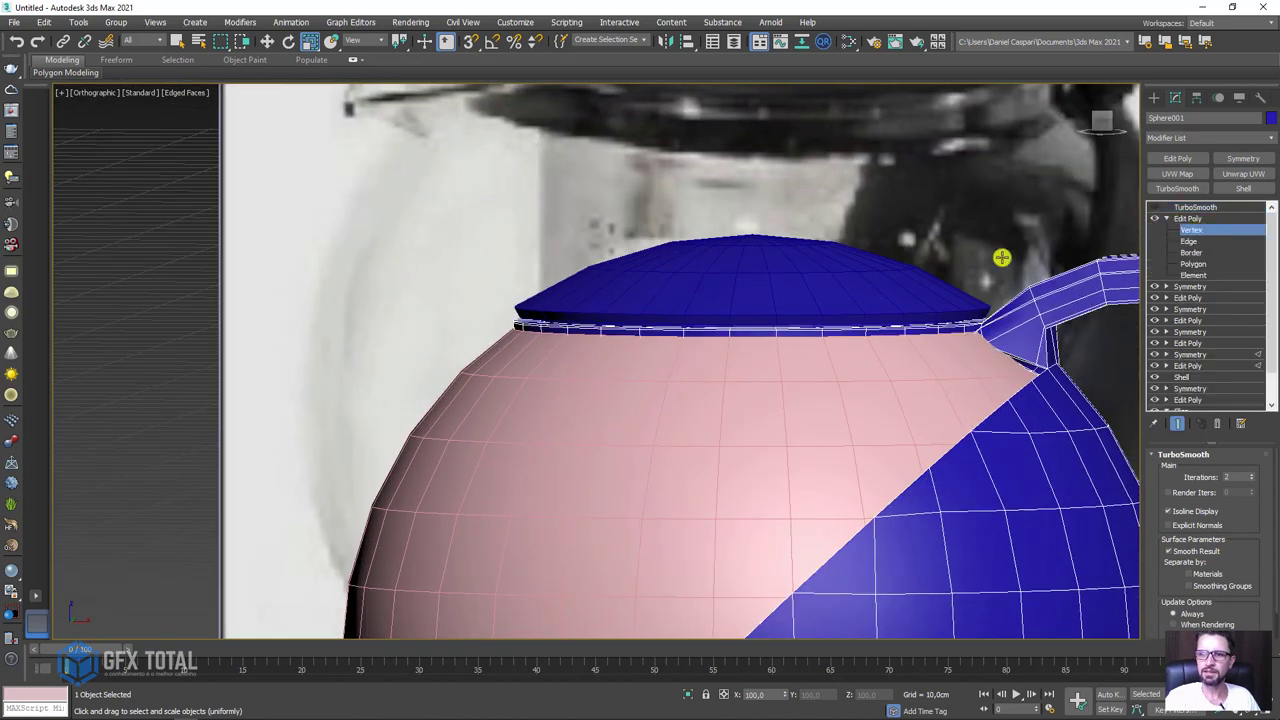
In Front wireframe, box-select the rim vertices under the lid and raise them slightly on Y.
key(f)
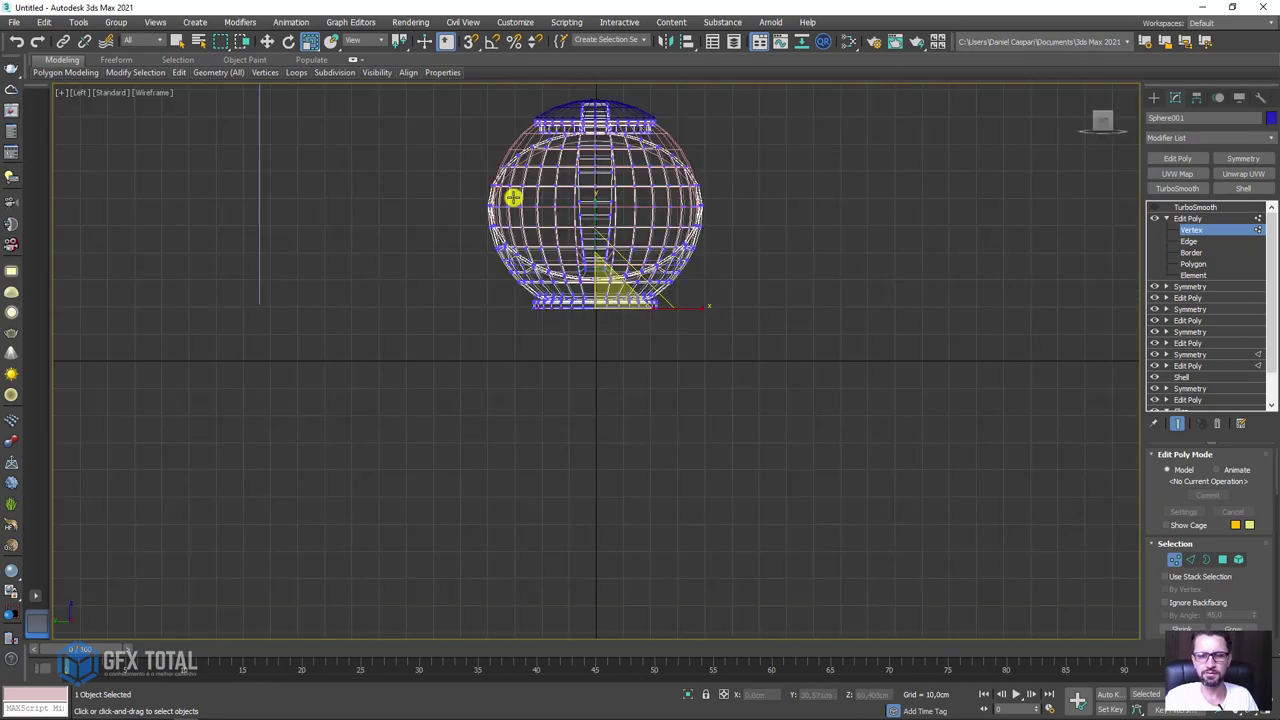
middle_drag(514, 197, 551, 400)
scroll(638, 261, up, 2)
middle_drag(638, 261, 737, 400)
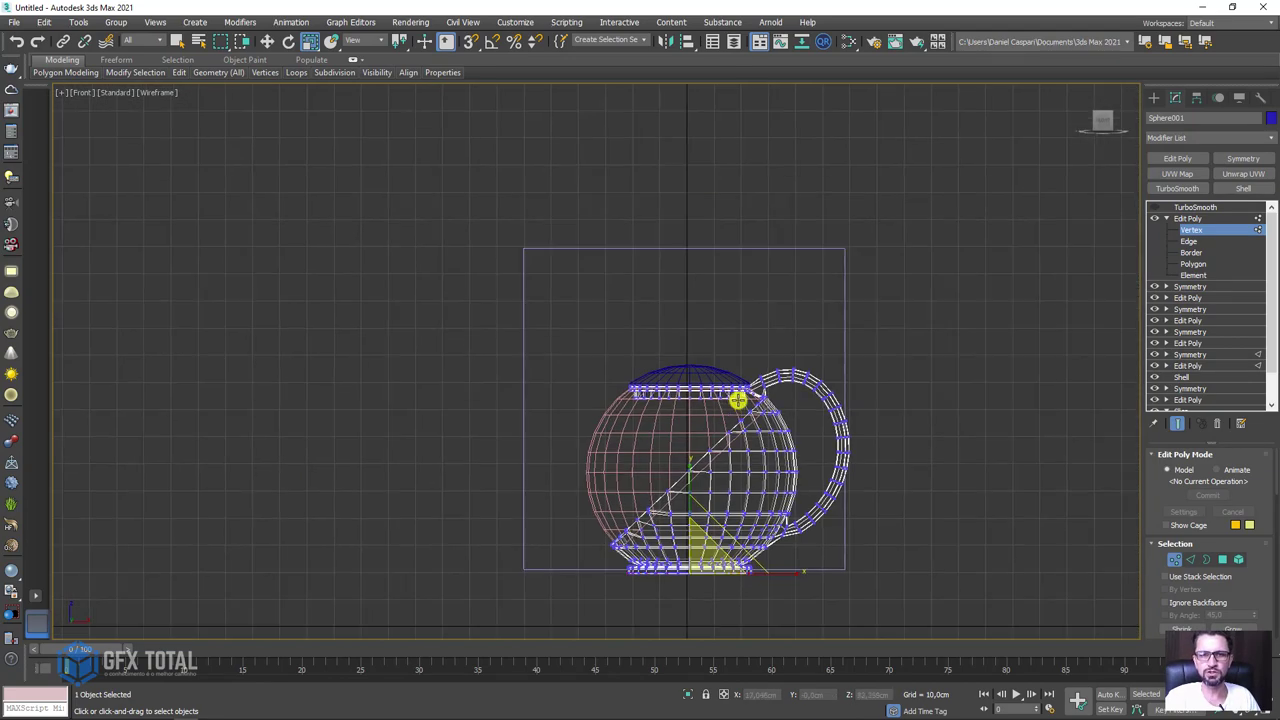
scroll(737, 395, up, 3)
scroll(737, 391, up, 1)
drag(709, 427, 791, 426)
drag(548, 303, 550, 287)
click(1200, 218)
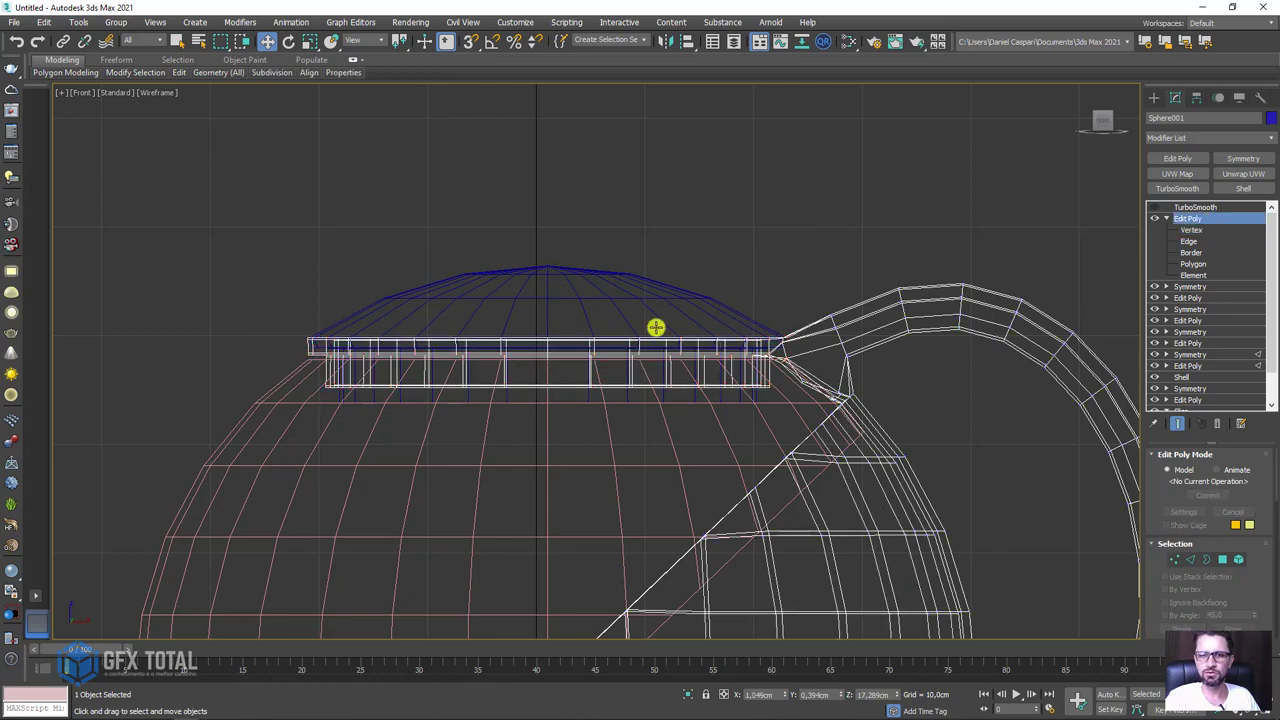
Select the lid element of Sphere003 and move it slightly upward.
click(622, 266)
click(1193, 263)
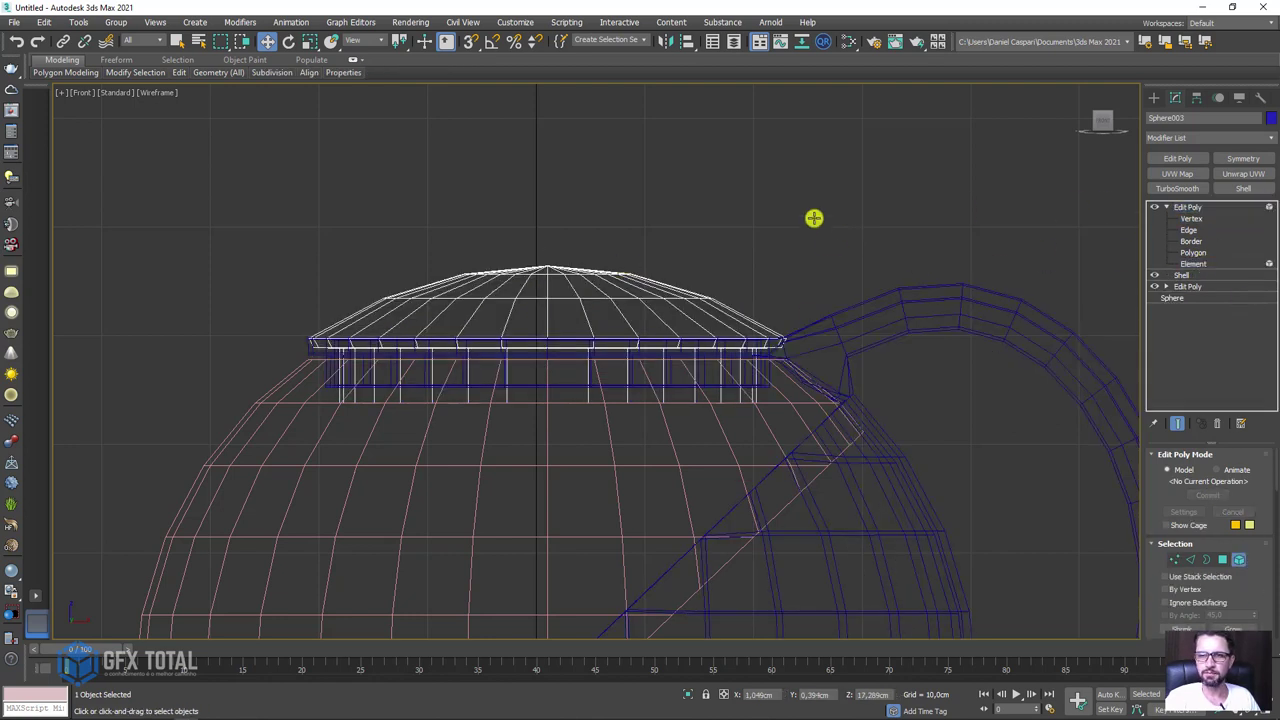
click(565, 275)
drag(543, 254, 571, 237)
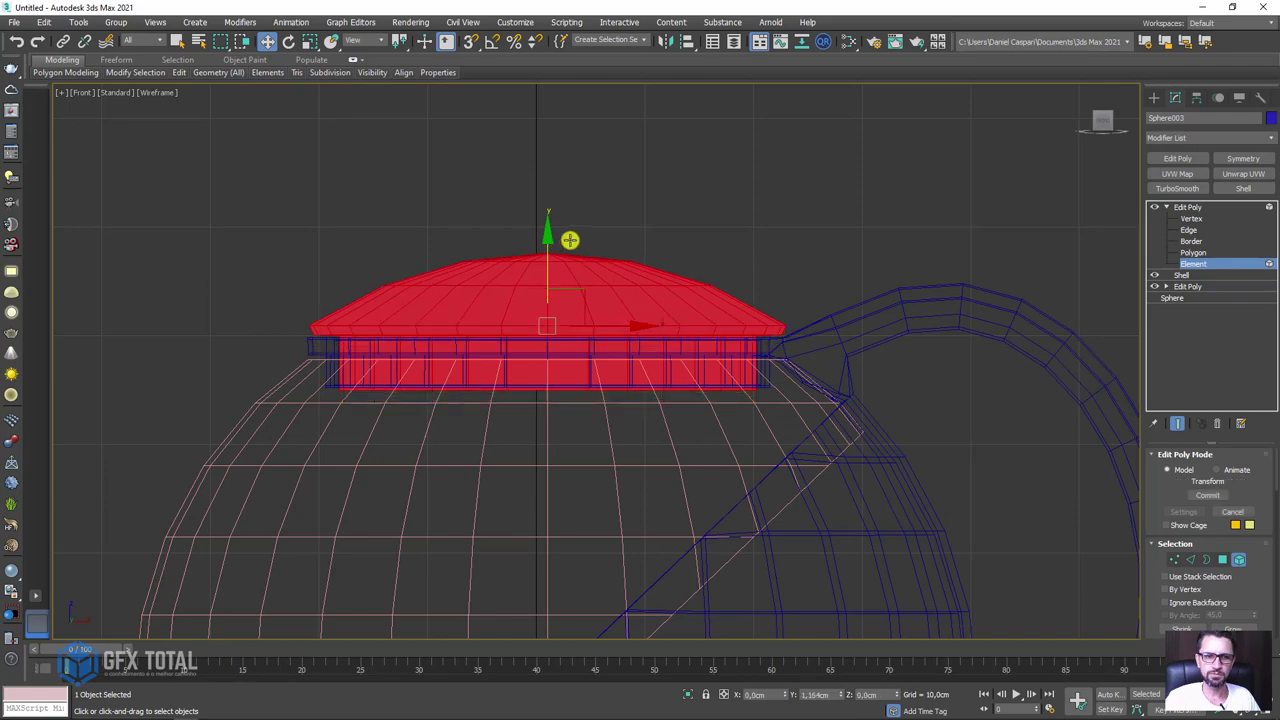
click(1168, 206)
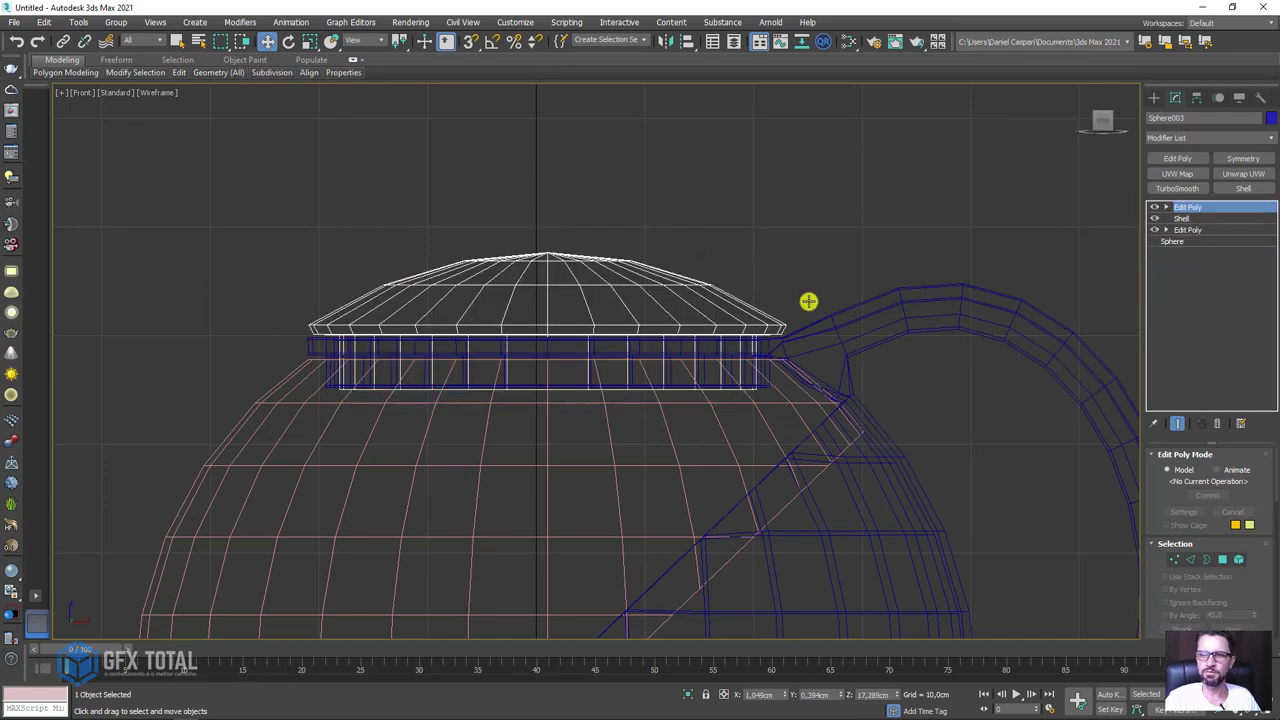
Select the pink body Sphere002 in shaded view and isolate it with Isolate Selection.
scroll(808, 300, down, 5)
scroll(717, 373, up, 4)
click(700, 394)
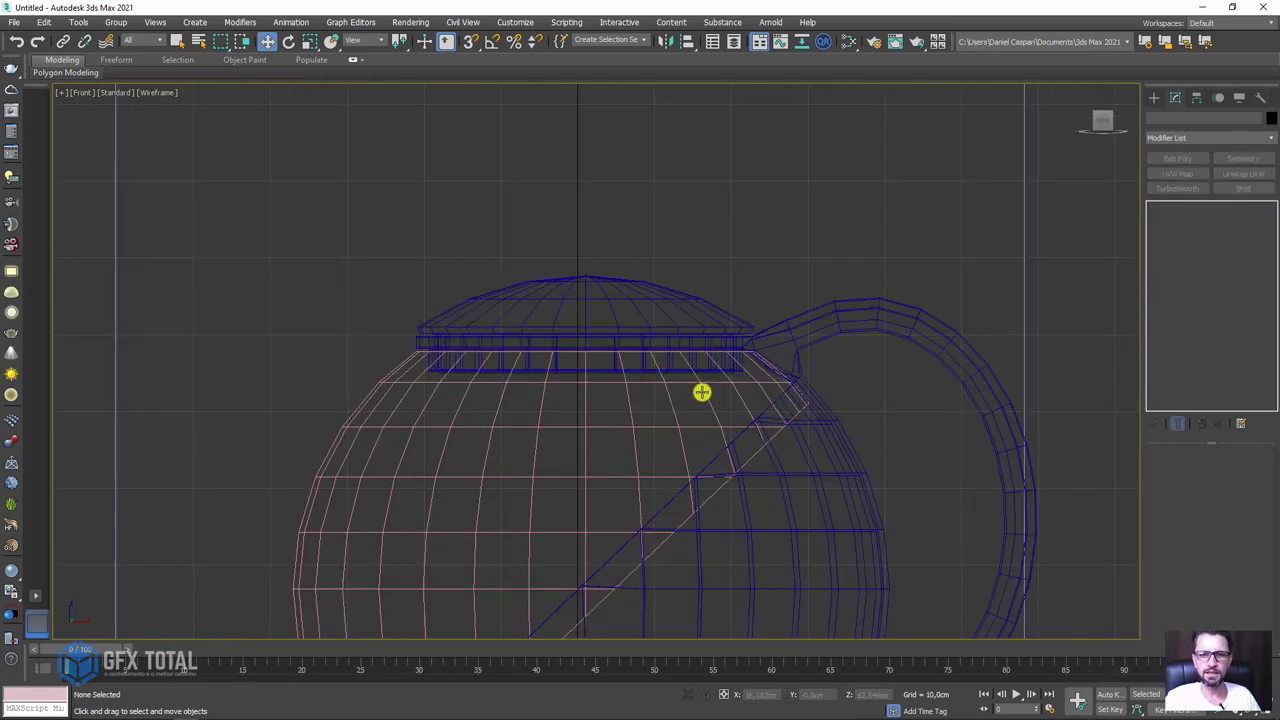
scroll(690, 400, down, 5)
alt+middle_drag(686, 409, 688, 437)
scroll(700, 415, up, 3)
click(700, 414)
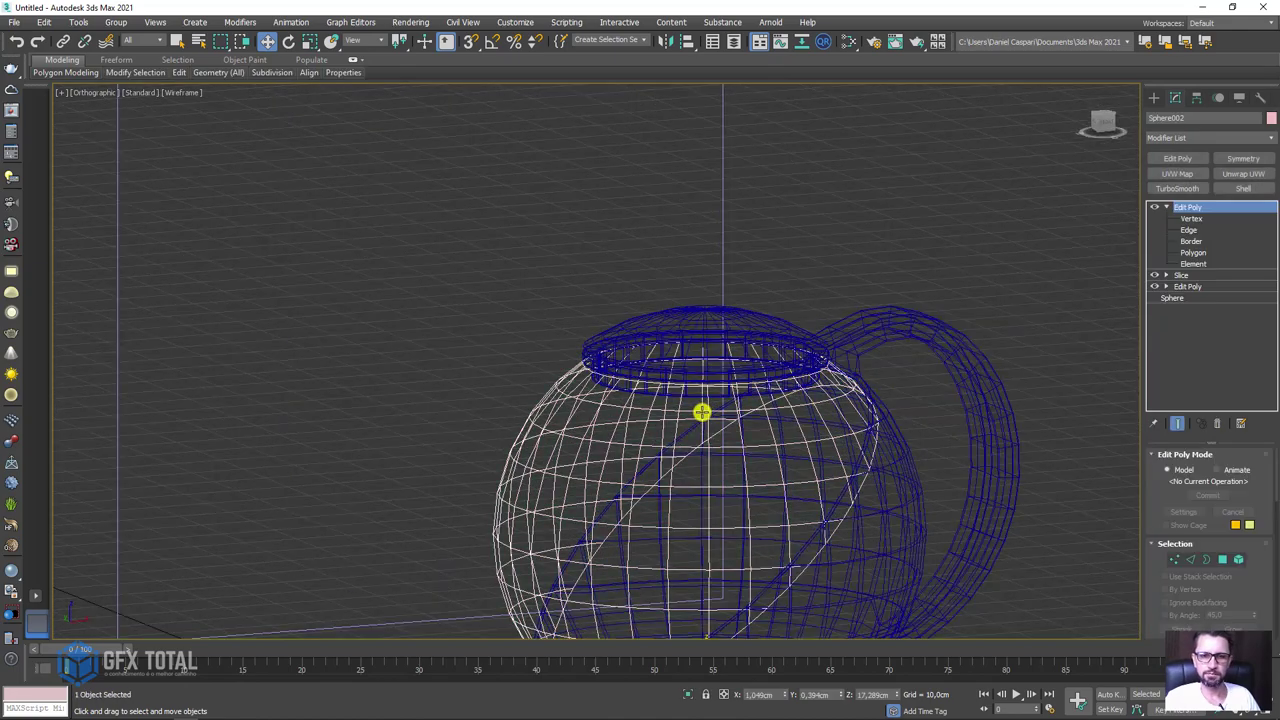
key(F3)
scroll(740, 433, down, 3)
alt+middle_drag(749, 460, 720, 432)
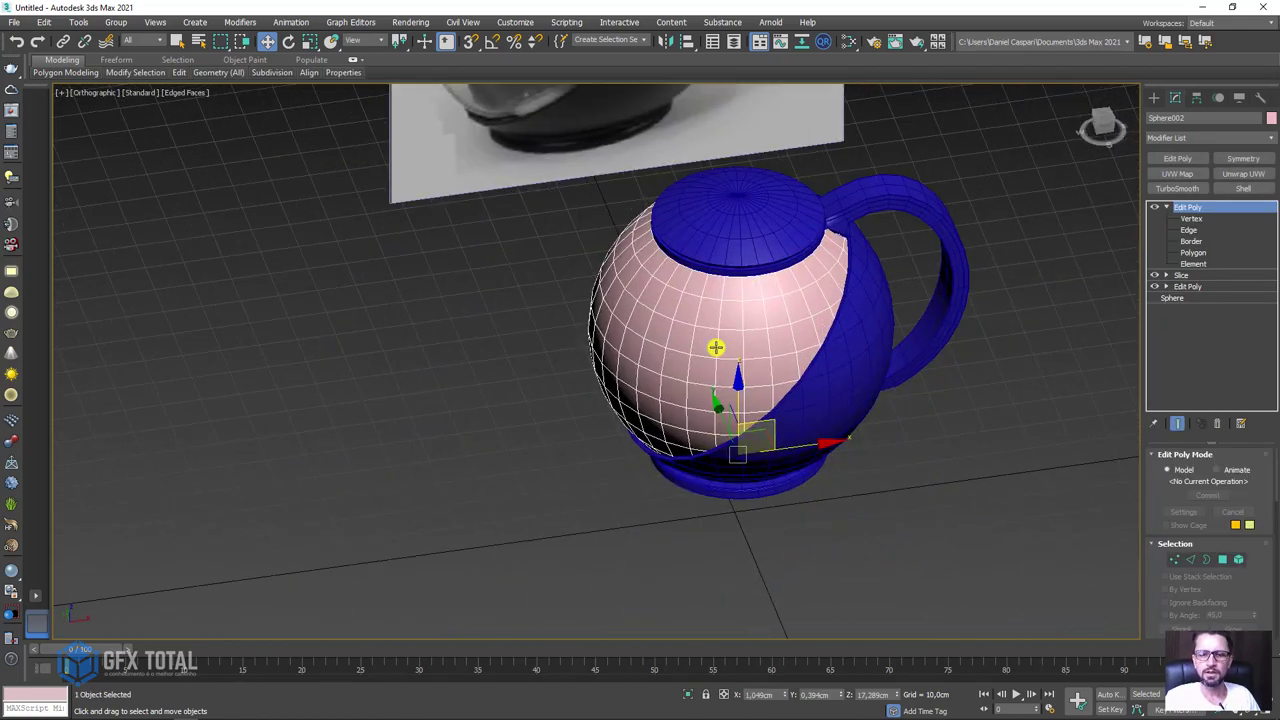
scroll(720, 432, up, 3)
click(696, 690)
mouse_move(742, 552)
alt+middle_down()
mouse_move(694, 517)
mouse_move(721, 503)
alt+middle_up()
scroll(716, 299, up, 2)
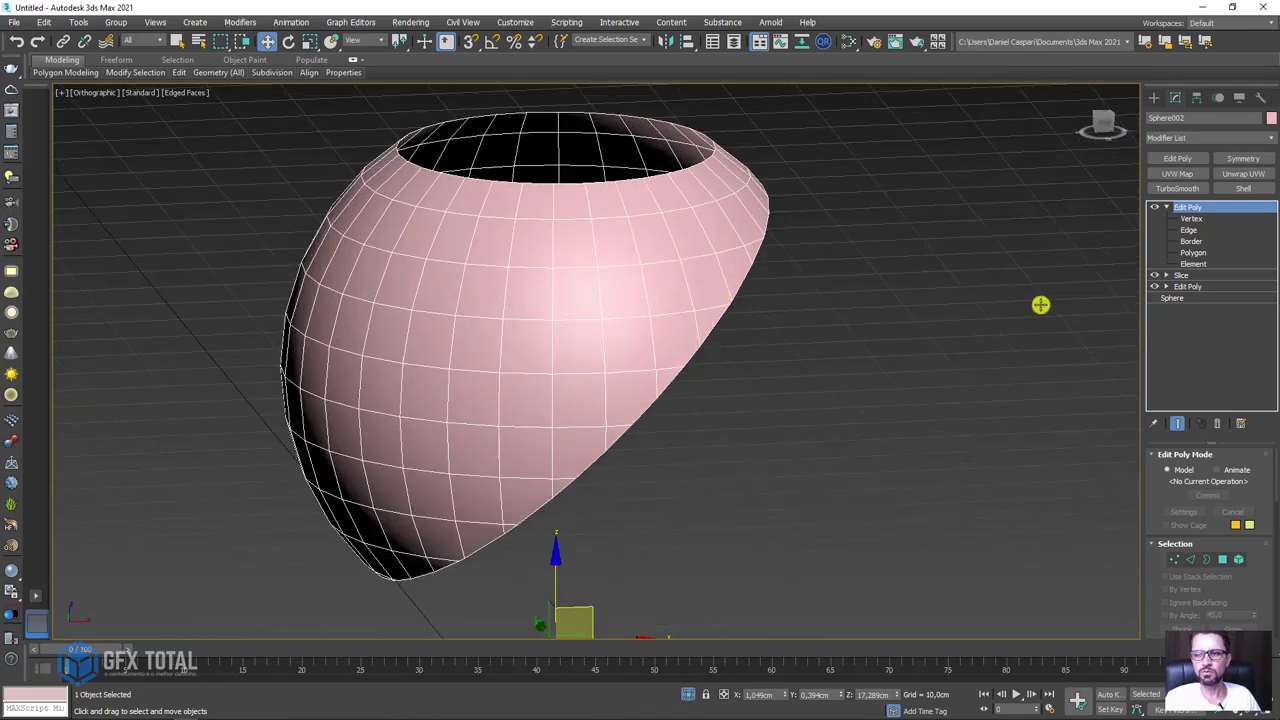
At Edge level, collapse one short edge on the sliced sphere's bottom rim.
click(1191, 230)
mouse_move(803, 309)
alt+middle_down()
mouse_move(729, 314)
mouse_move(609, 357)
mouse_move(548, 458)
mouse_move(640, 437)
mouse_move(730, 384)
mouse_move(694, 437)
mouse_move(600, 469)
mouse_move(640, 423)
mouse_move(731, 384)
alt+middle_up()
scroll(566, 486, up, 2)
scroll(731, 384, up, 2)
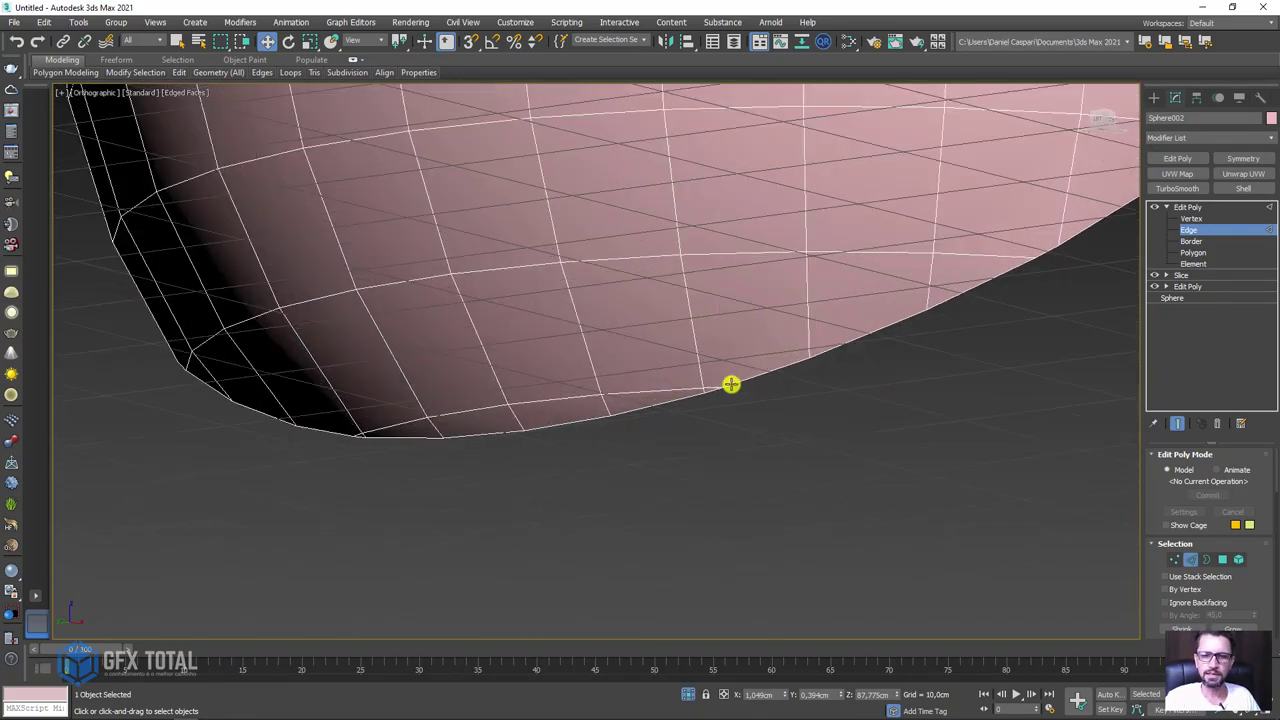
scroll(731, 384, up, 2)
click(709, 394)
drag(1163, 591, 1154, 473)
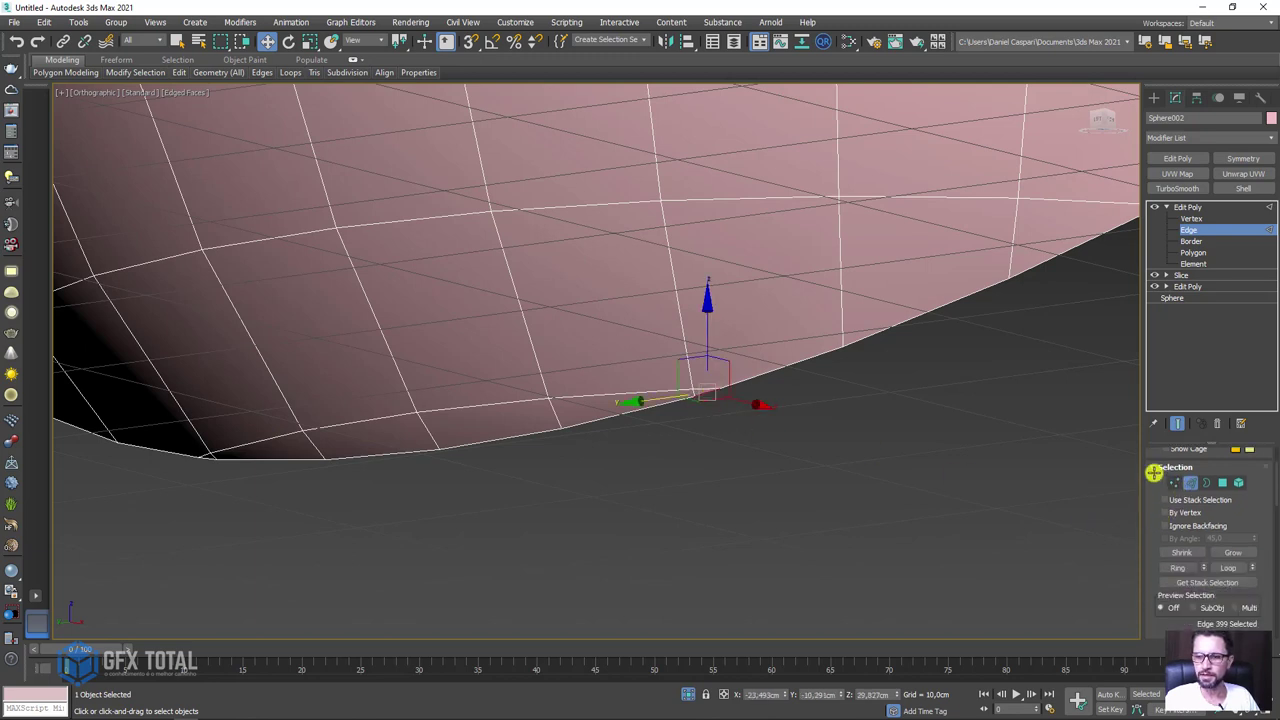
scroll(1154, 473, down, 3)
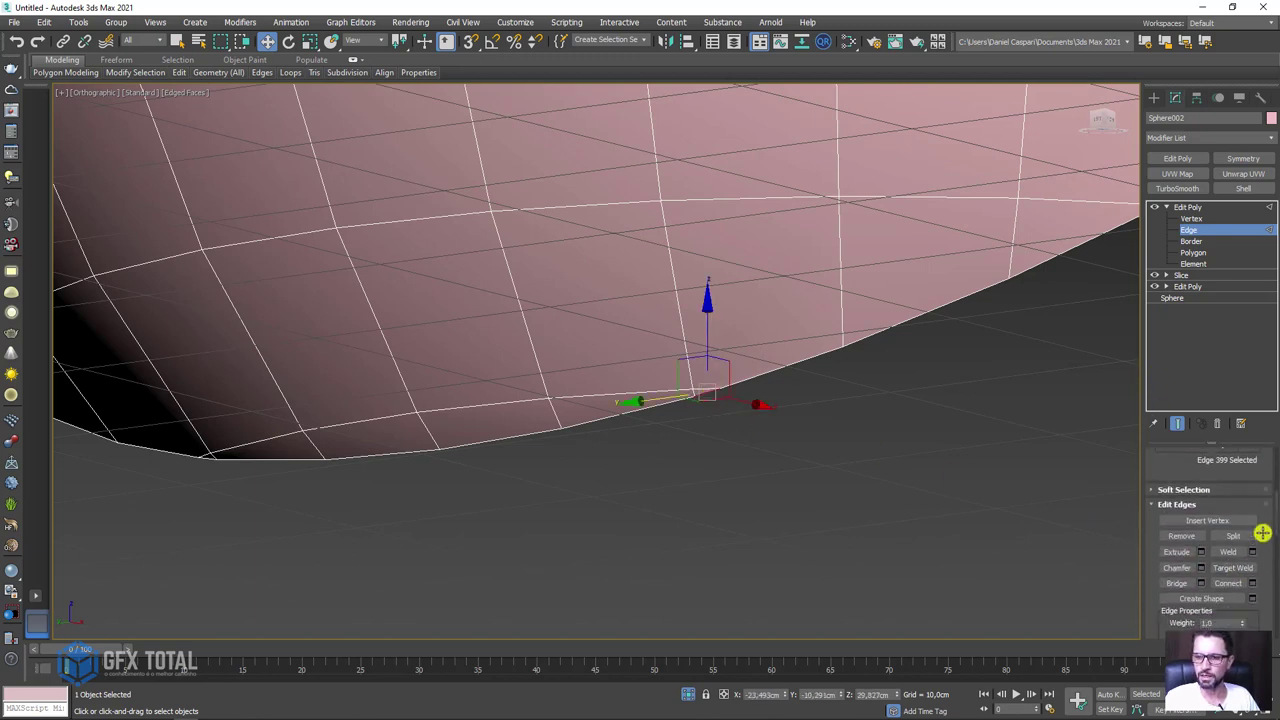
scroll(1263, 533, down, 3)
scroll(1253, 617, down, 3)
scroll(1262, 460, down, 2)
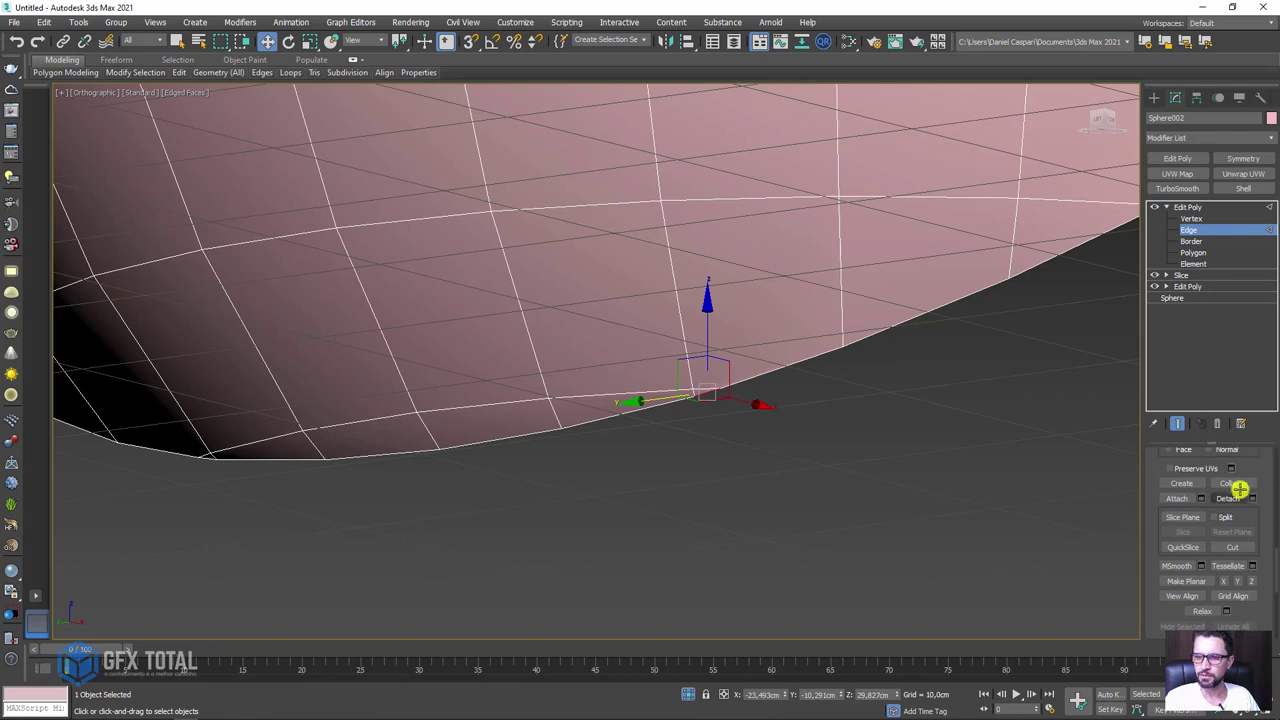
click(1123, 478)
Switch to Vertex level and turn Target Weld on, then cancel it.
click(1193, 220)
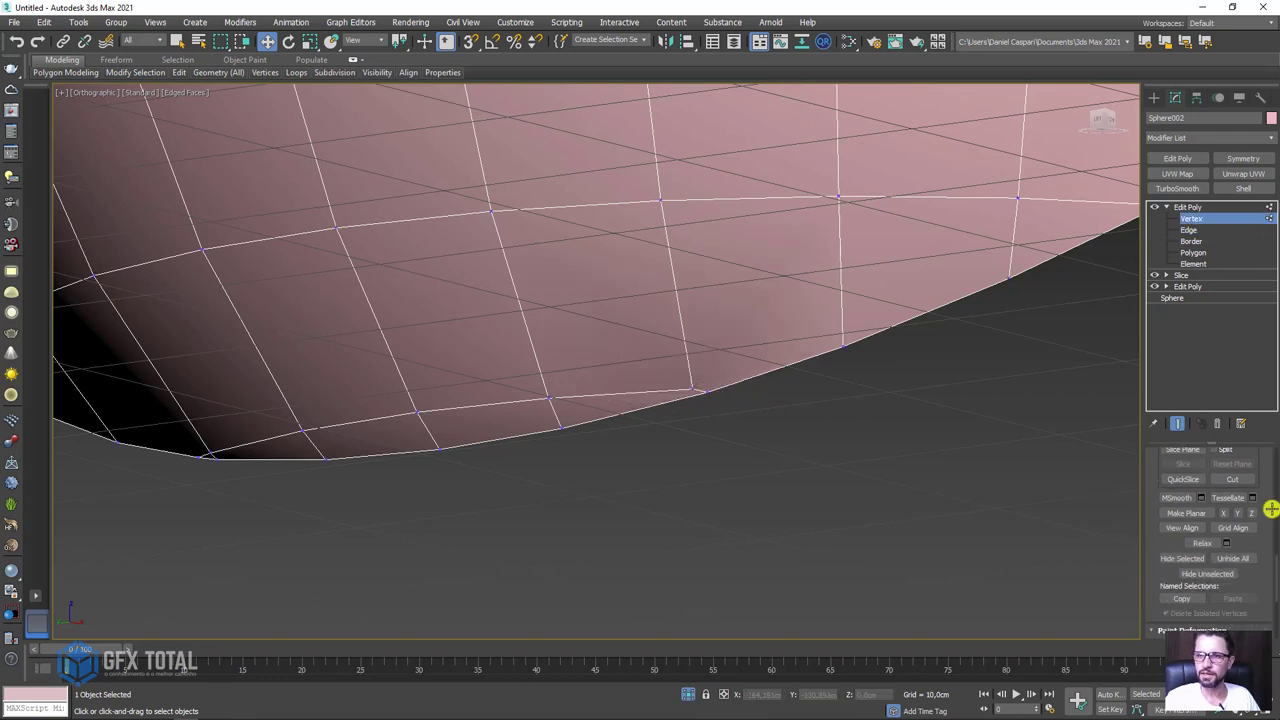
scroll(1263, 470, up, 3)
scroll(1257, 482, up, 2)
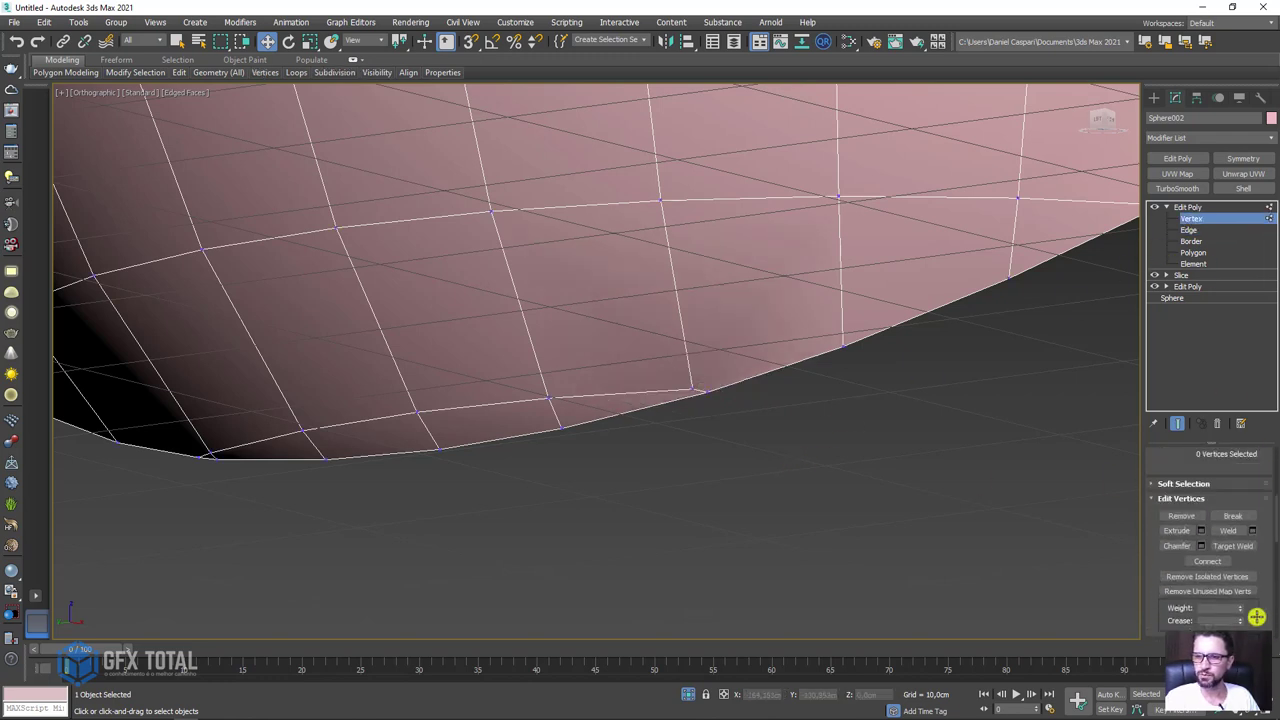
click(1233, 546)
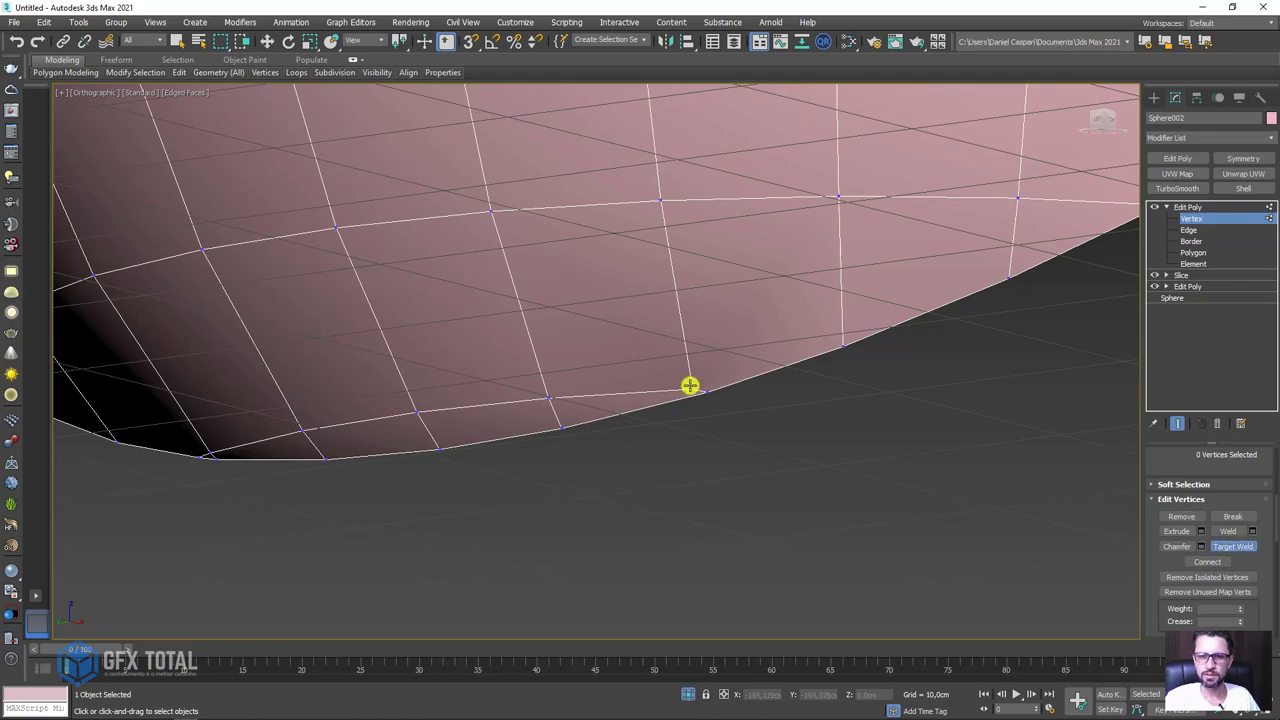
right_click(749, 409)
scroll(720, 420, down, 3)
scroll(700, 430, up, 3)
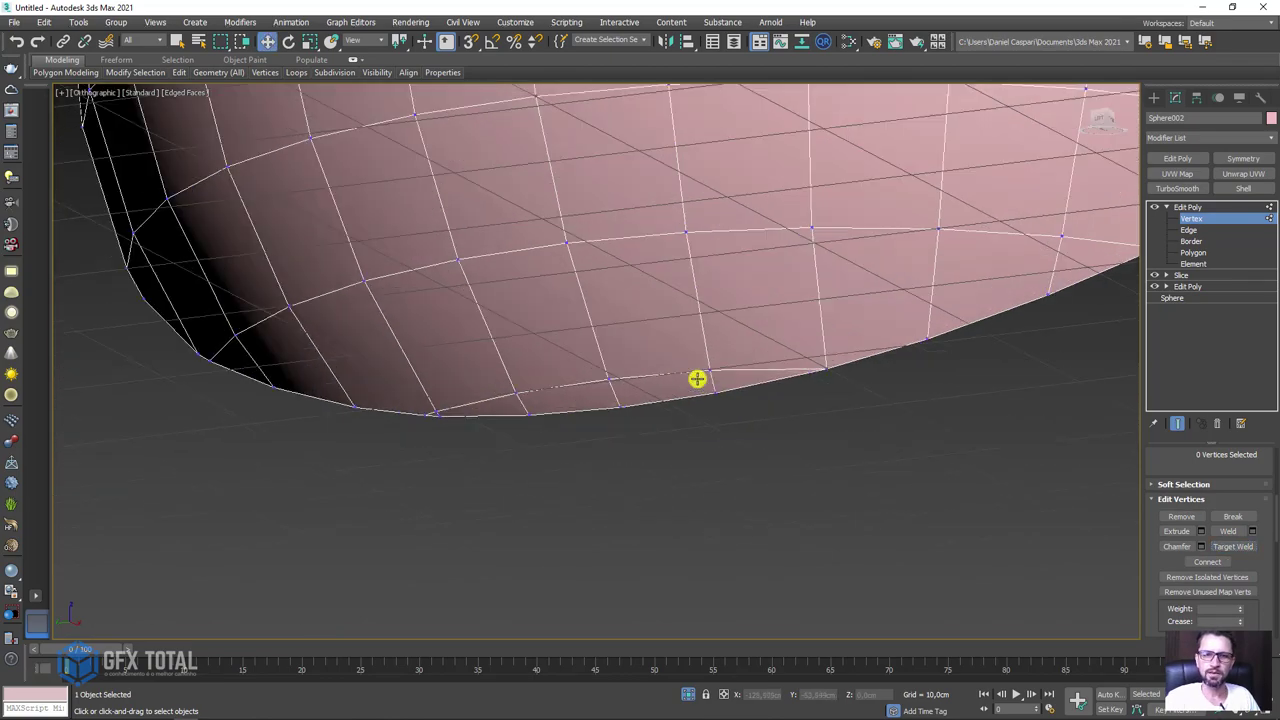
scroll(823, 363, down, 2)
scroll(889, 363, up, 2)
scroll(854, 374, up, 2)
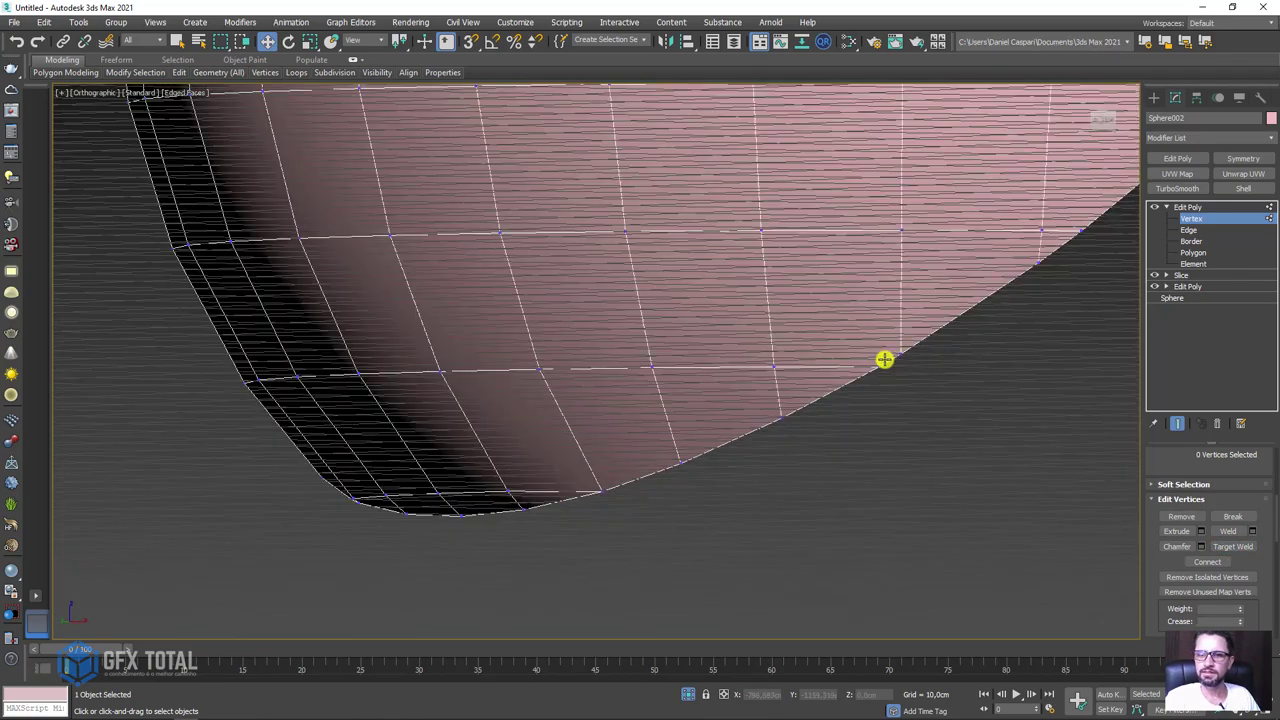
scroll(878, 366, down, 2)
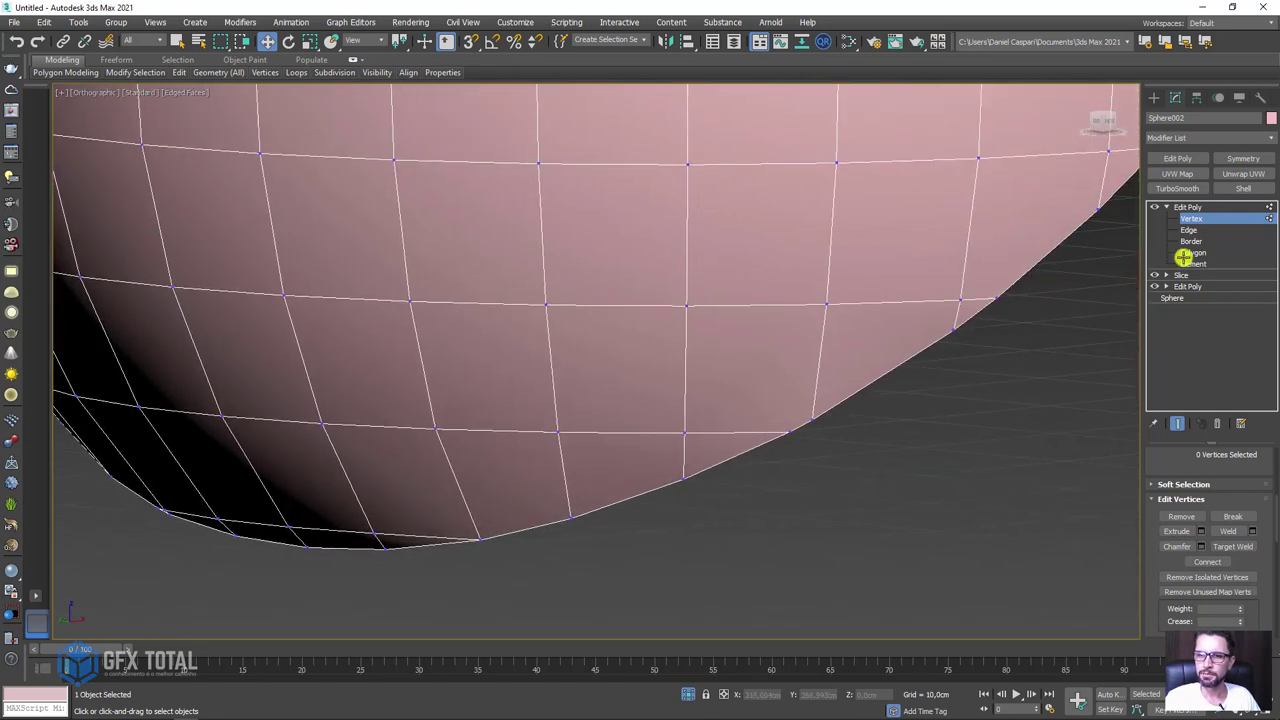
At Edge level, collapse a short edge near the sphere's rim.
click(1192, 230)
click(800, 424)
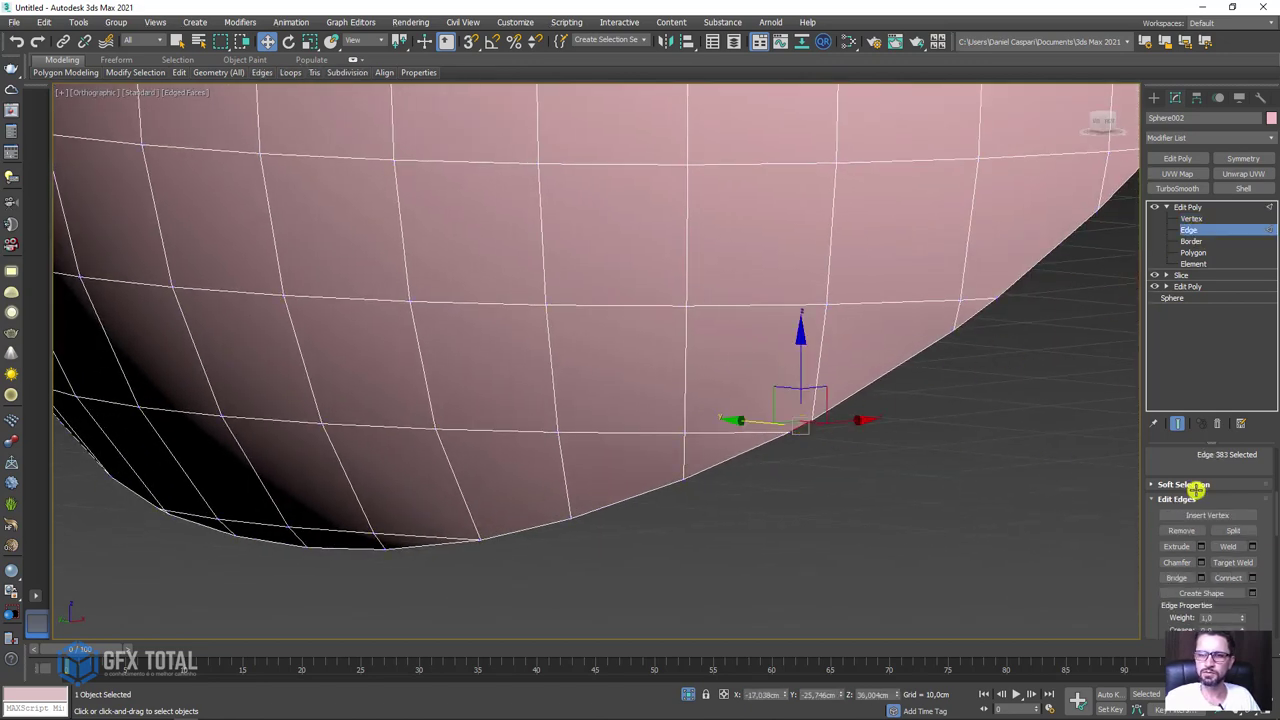
drag(1268, 563, 1262, 420)
drag(1249, 610, 1234, 531)
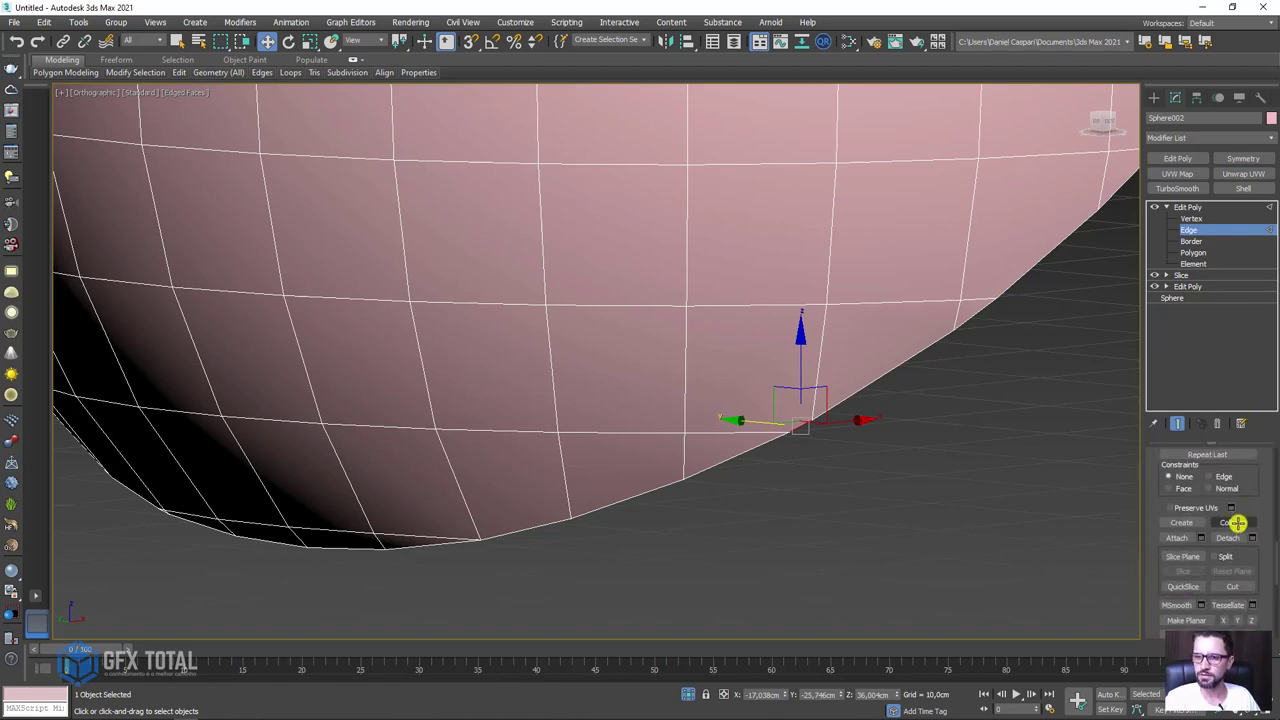
click(983, 417)
scroll(931, 460, down, 2)
scroll(931, 460, up, 2)
scroll(906, 420, up, 2)
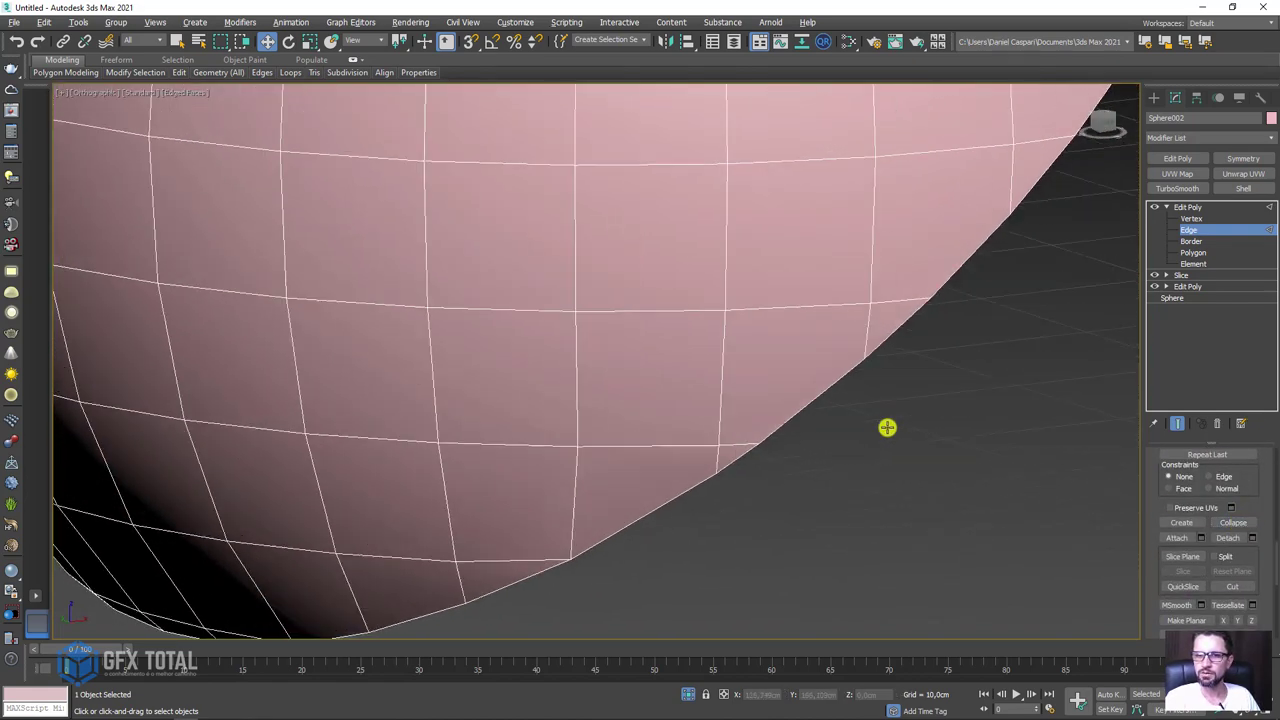
Collapse three more short edges along the sphere's cut silhouette.
click(833, 382)
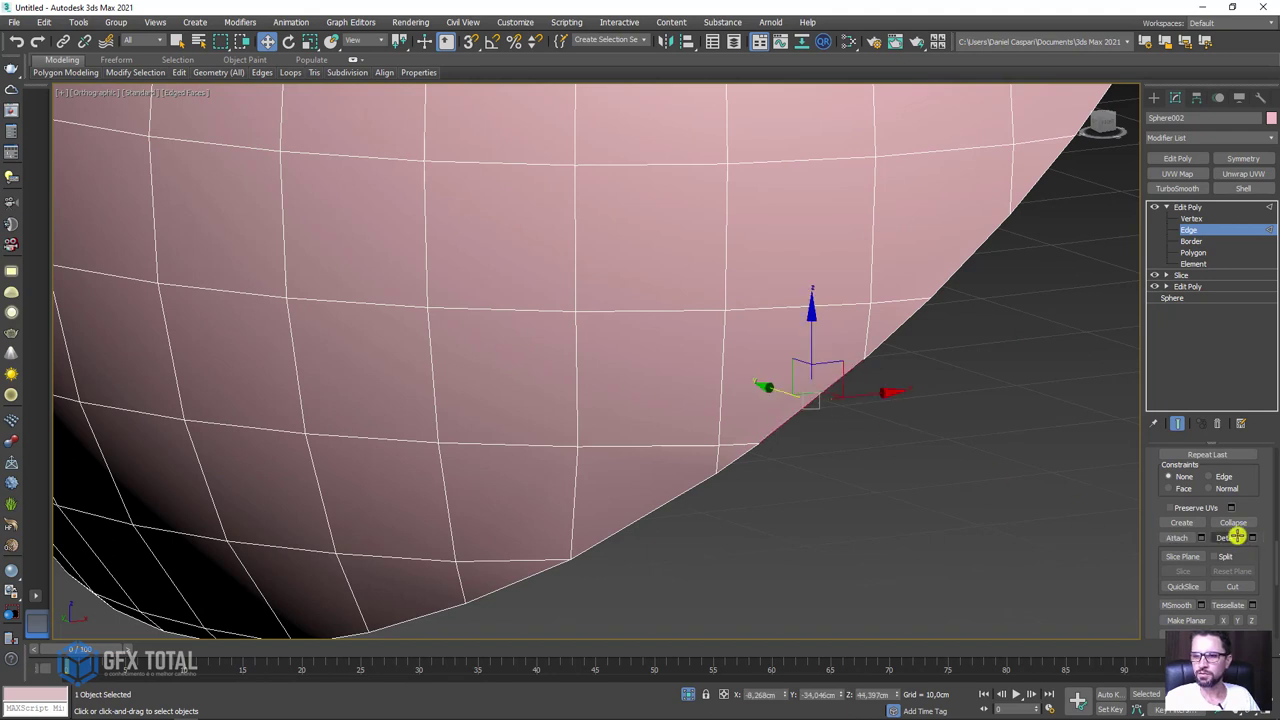
click(1233, 522)
click(858, 417)
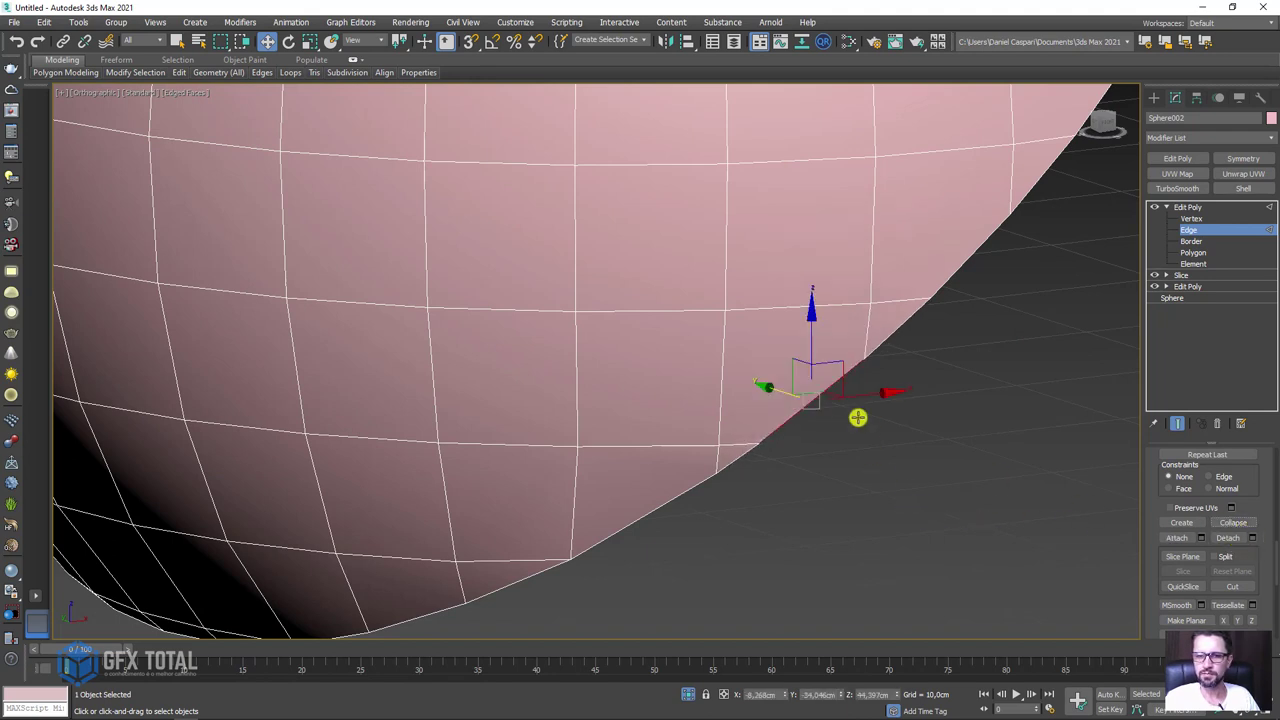
click(750, 458)
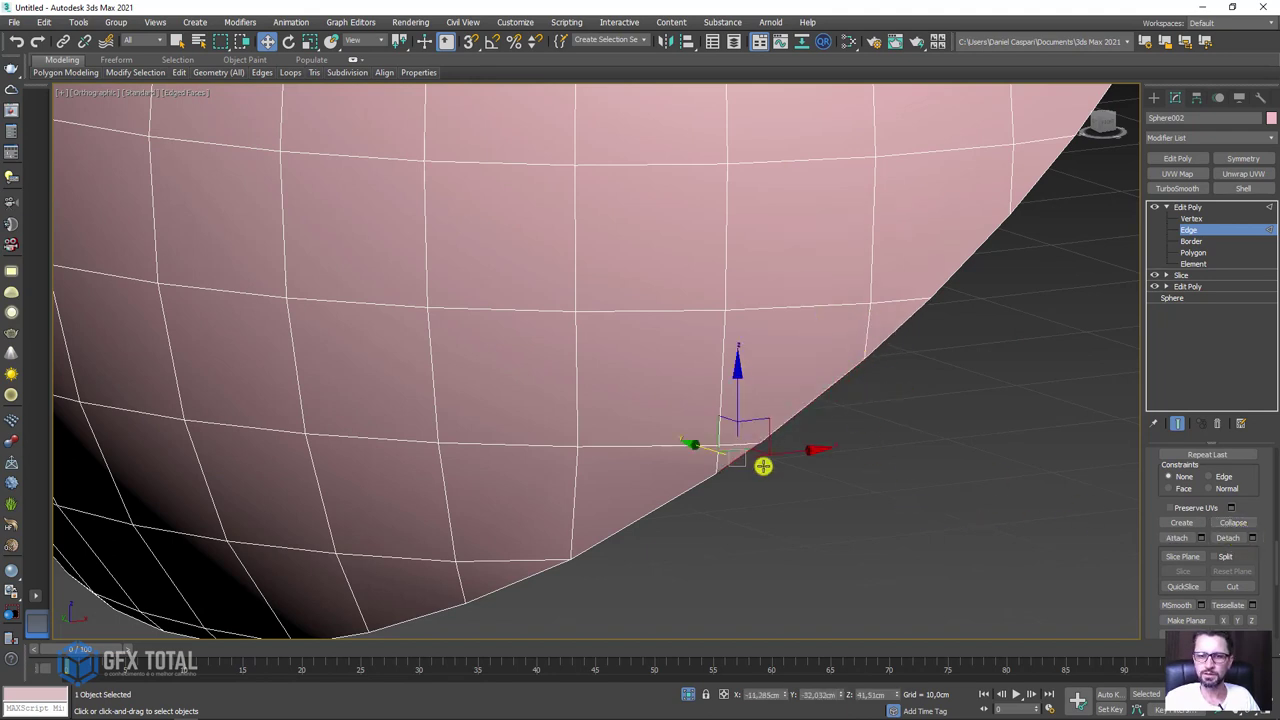
click(1233, 522)
click(889, 339)
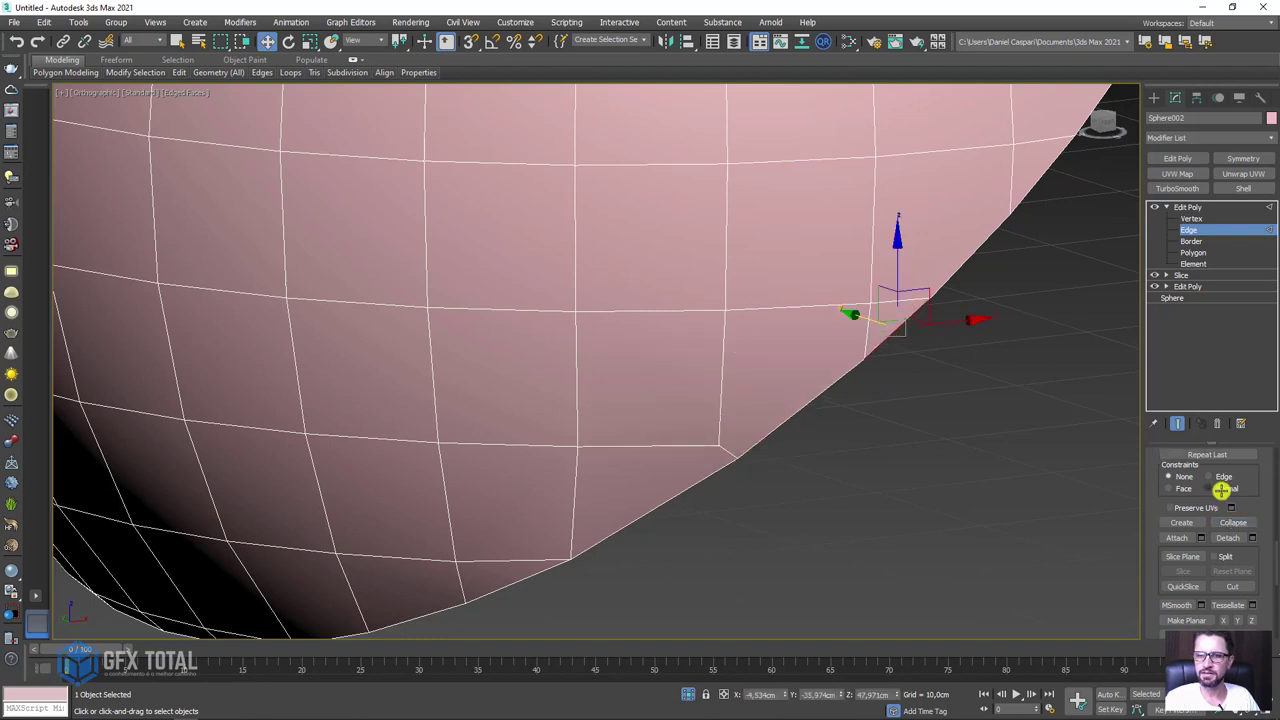
click(1232, 522)
Return to Vertex level and look along the sphere's rim.
click(1197, 217)
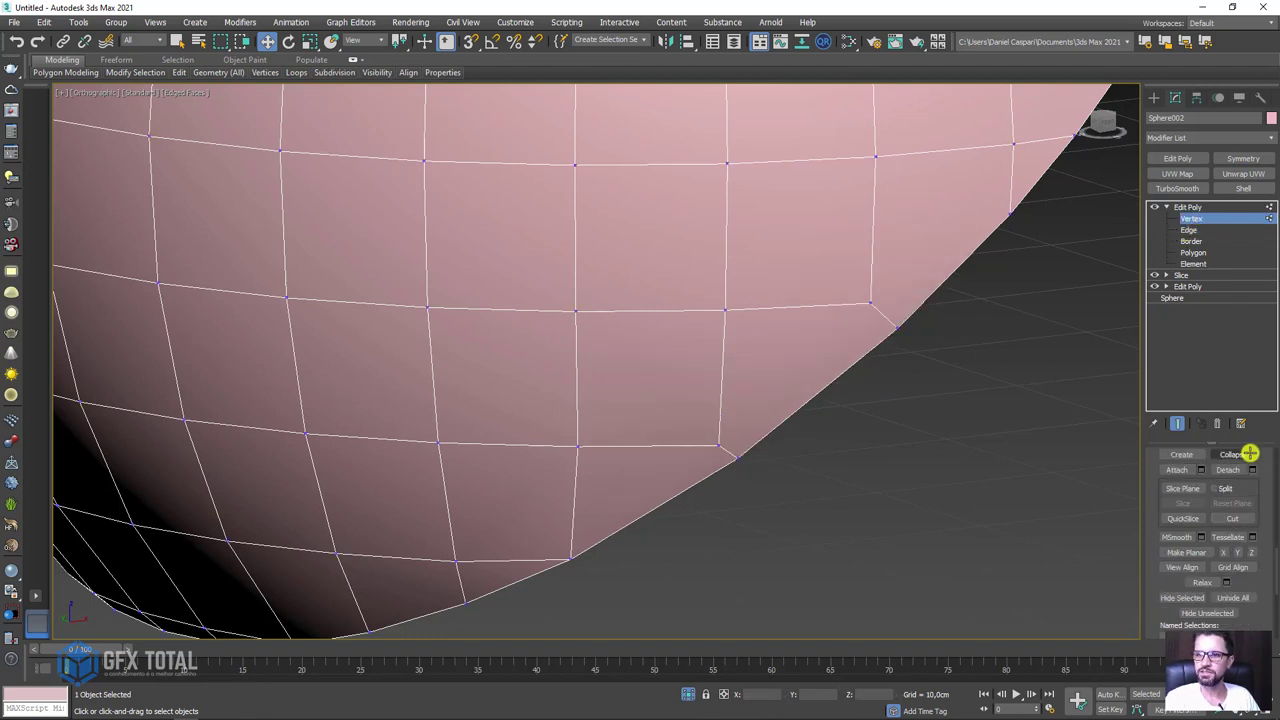
scroll(920, 463, down, 5)
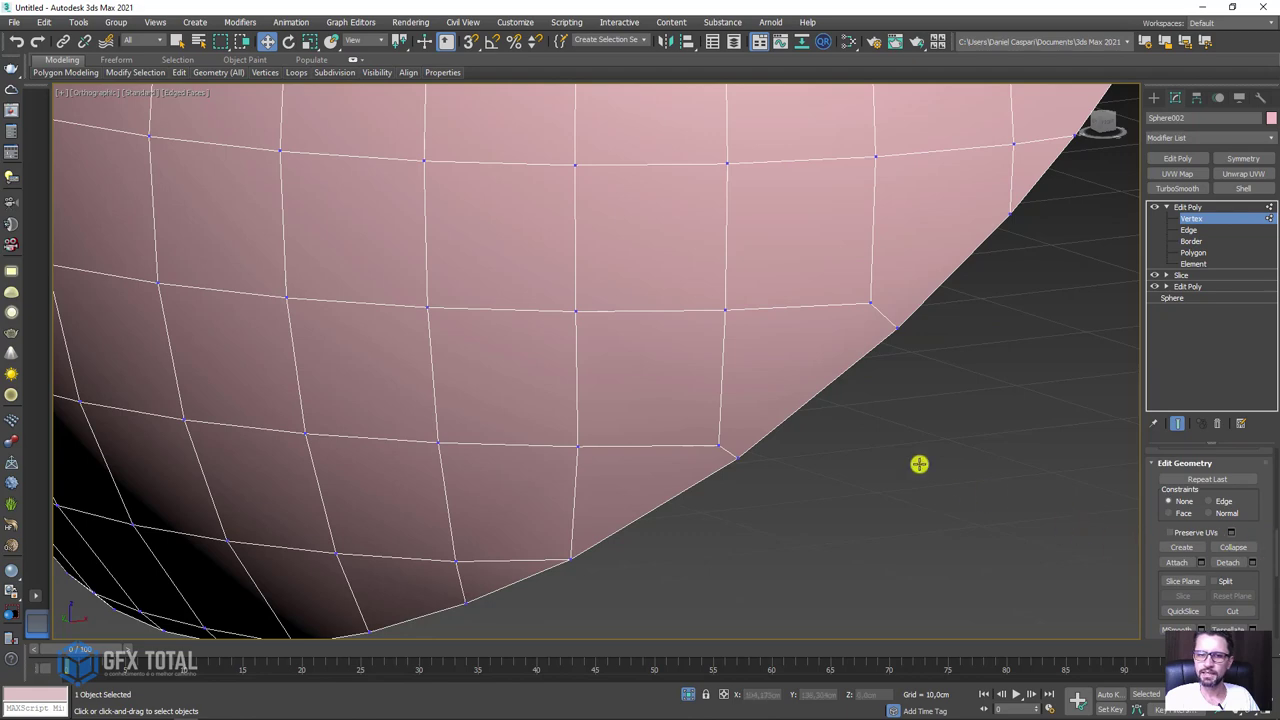
middle_drag(854, 463, 914, 417)
scroll(719, 511, up, 5)
alt+middle_drag(719, 511, 712, 511)
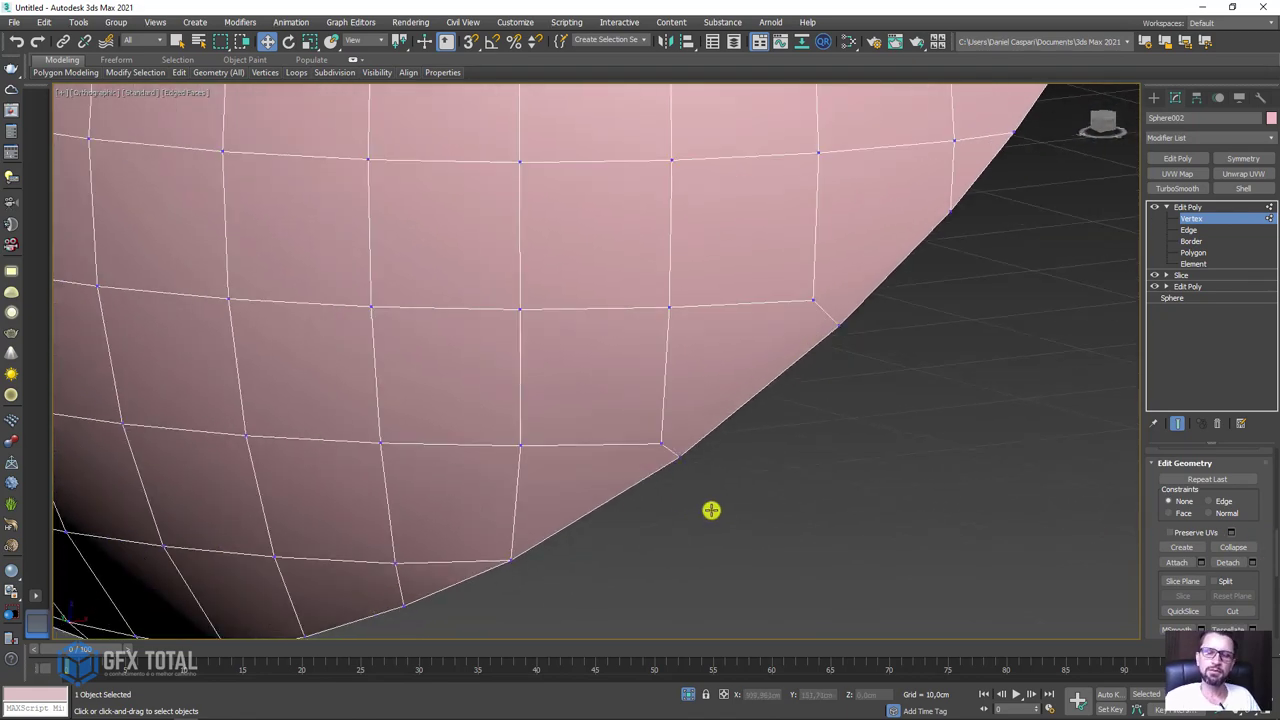
Connect two vertices near the silhouette with a new edge.
click(664, 443)
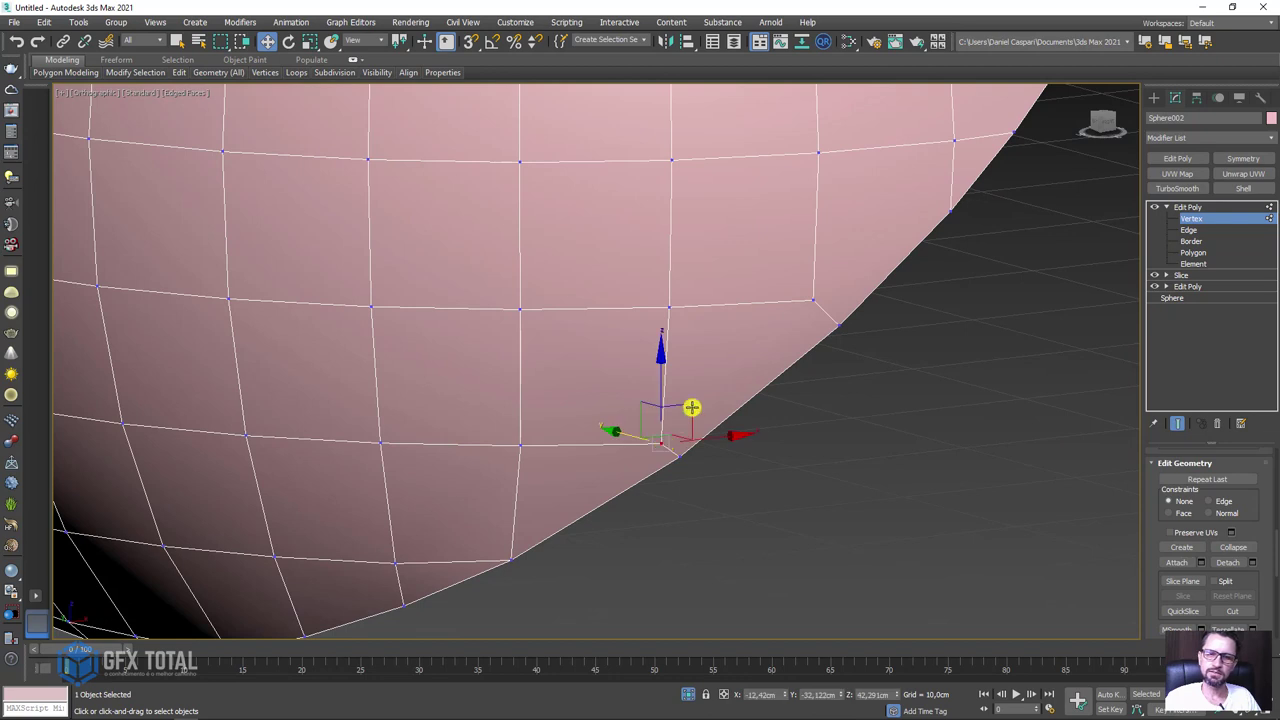
ctrl+click(810, 300)
key(ctrl+shift+e)
middle_drag(914, 334, 863, 460)
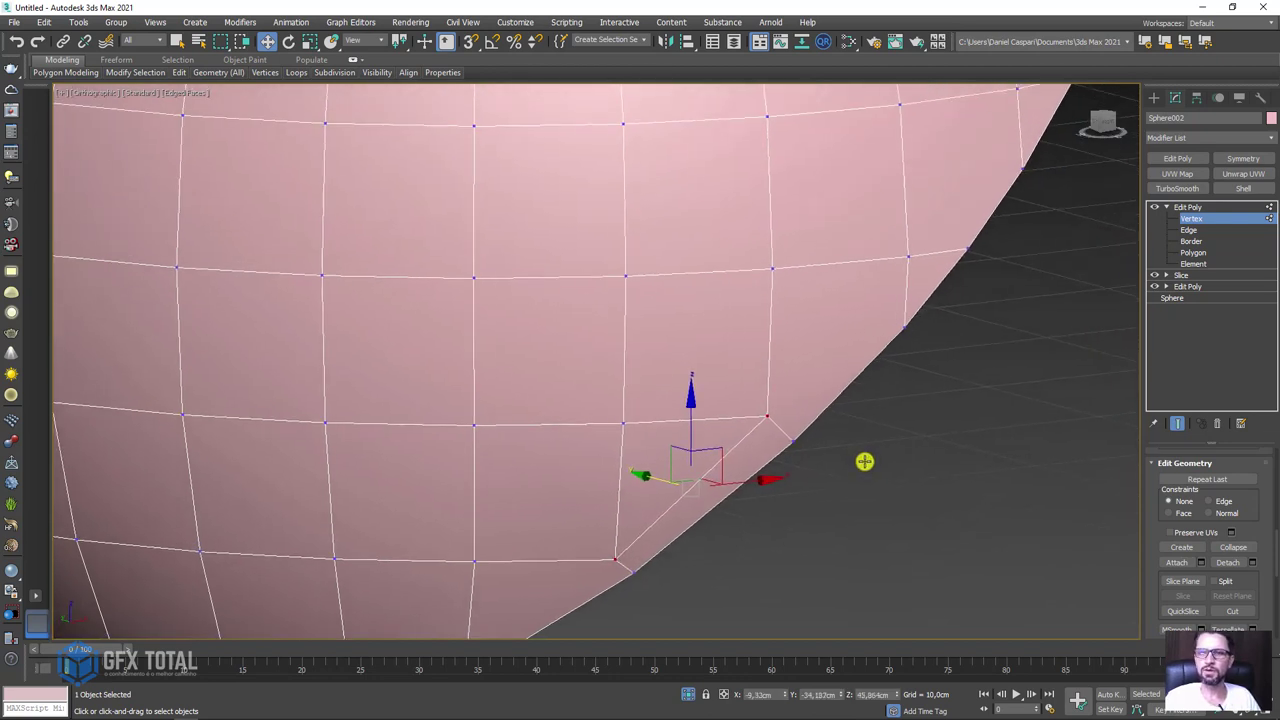
Cut a new edge up to a higher vertex with the Cut tool.
key(alt+c)
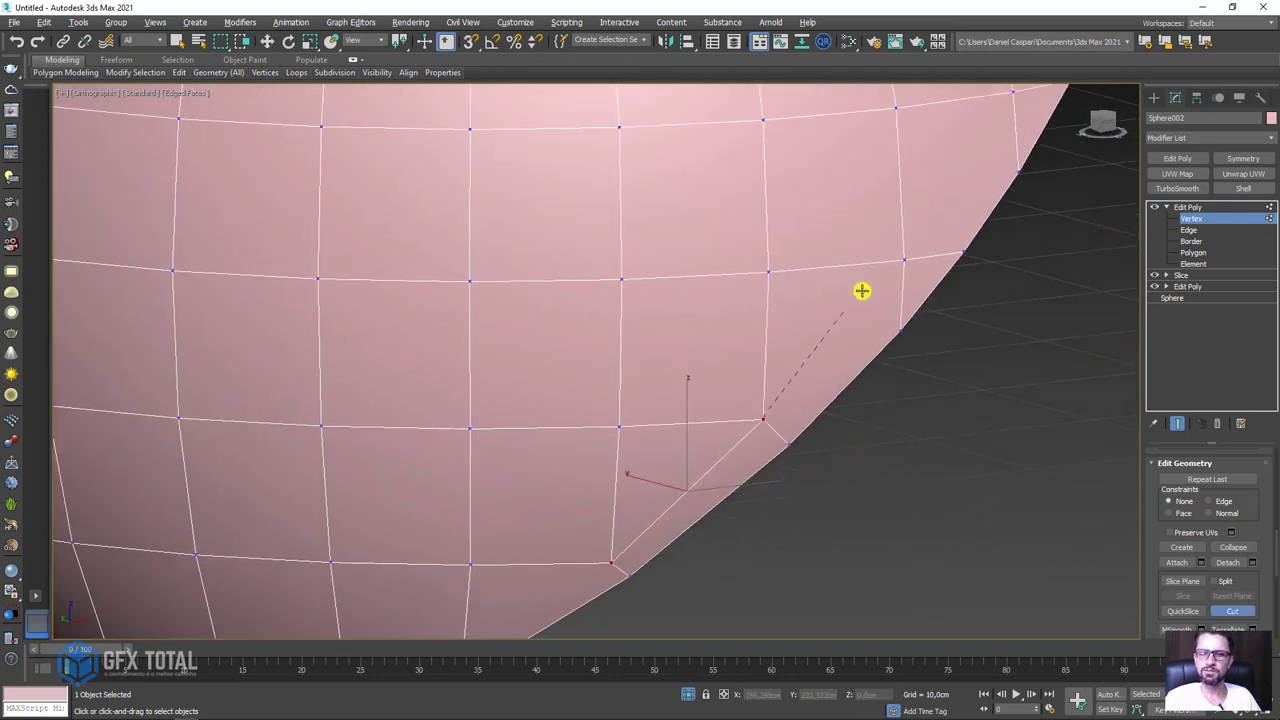
mouse_move(905, 260)
middle_down()
mouse_move(863, 357)
mouse_move(885, 378)
middle_up()
click(894, 322)
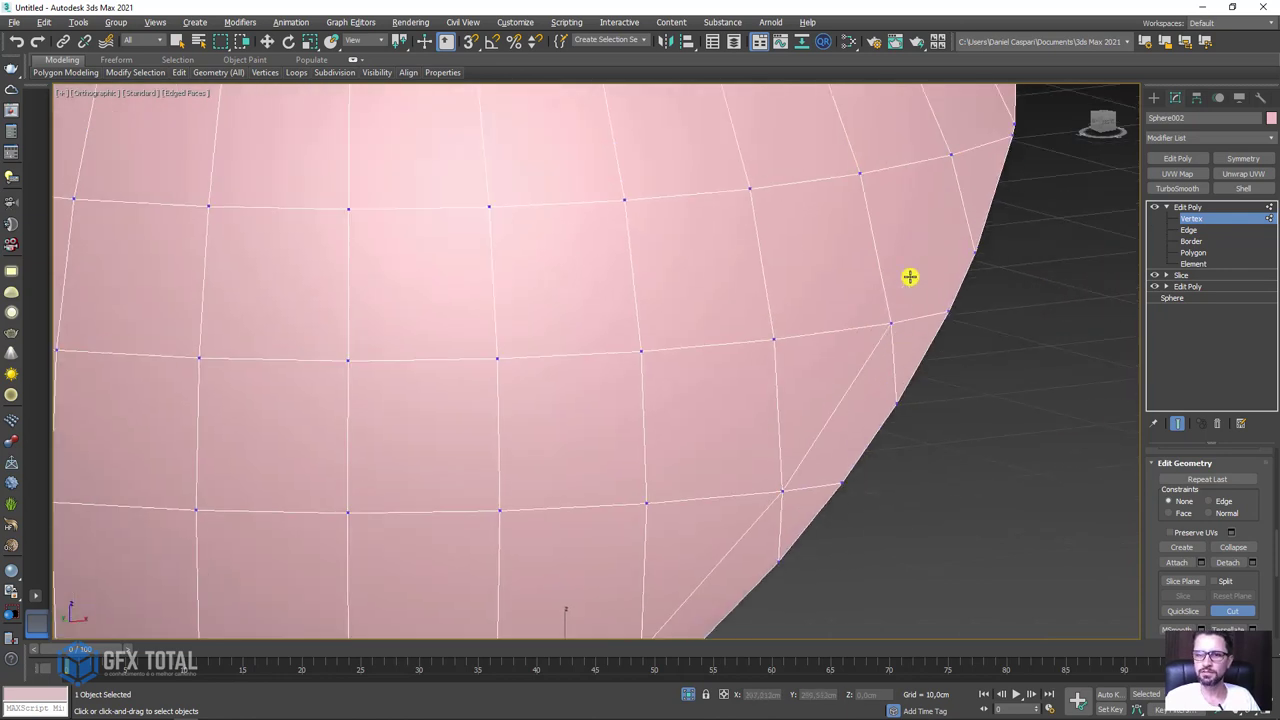
mouse_move(948, 157)
alt+middle_down()
mouse_move(951, 234)
mouse_move(834, 466)
mouse_move(912, 407)
alt+middle_up()
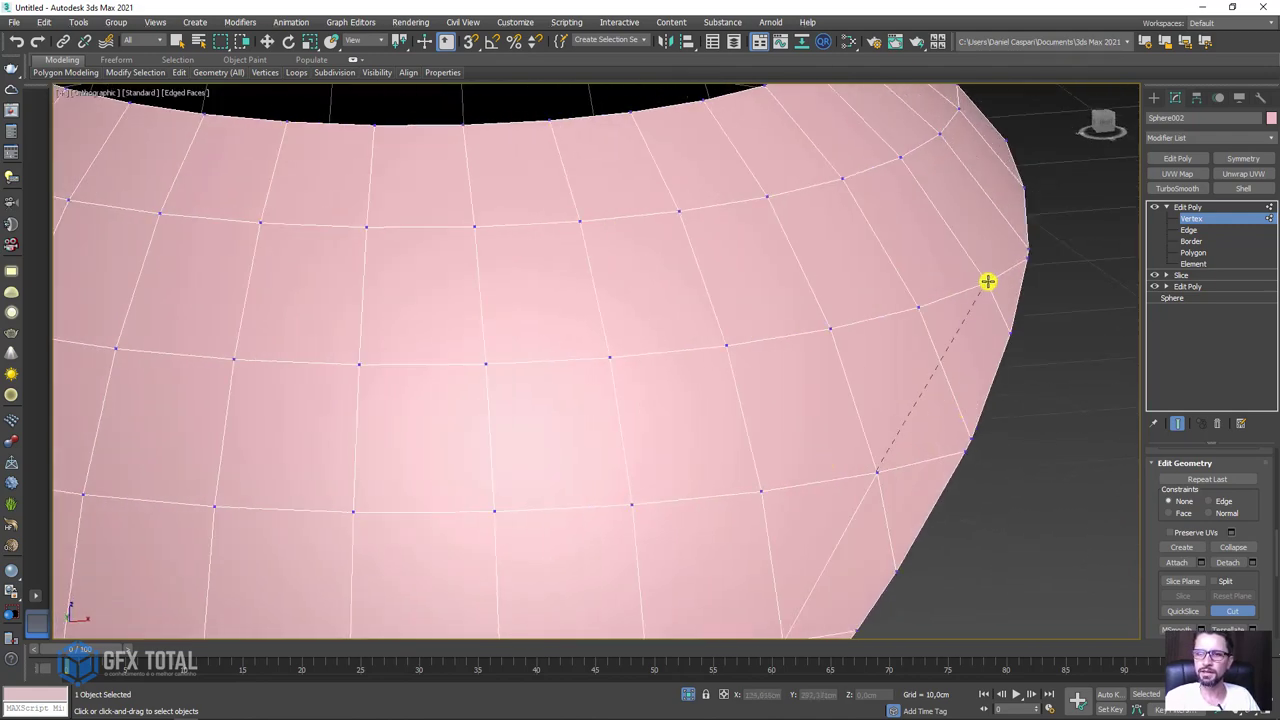
scroll(983, 289, down, 5)
scroll(866, 514, up, 5)
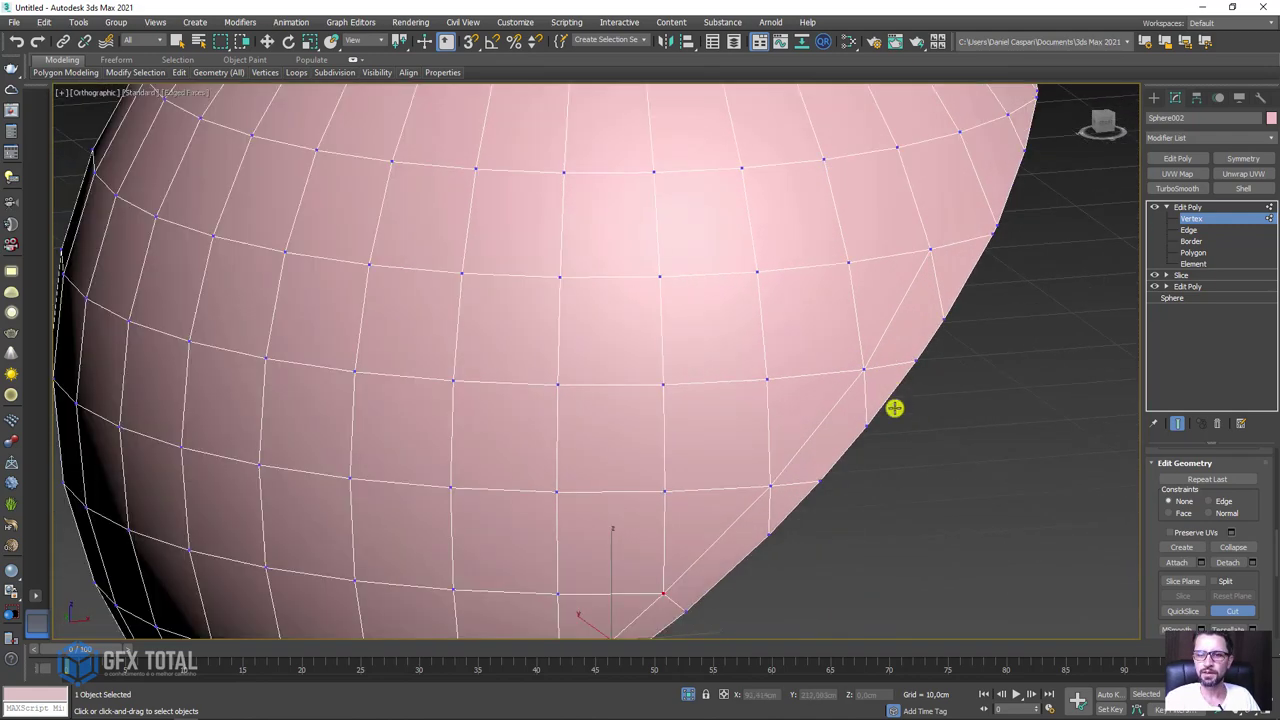
key(w)
scroll(853, 459, up, 2)
Collapse the stray vertices near the cut edge into a single vertex.
click(854, 373)
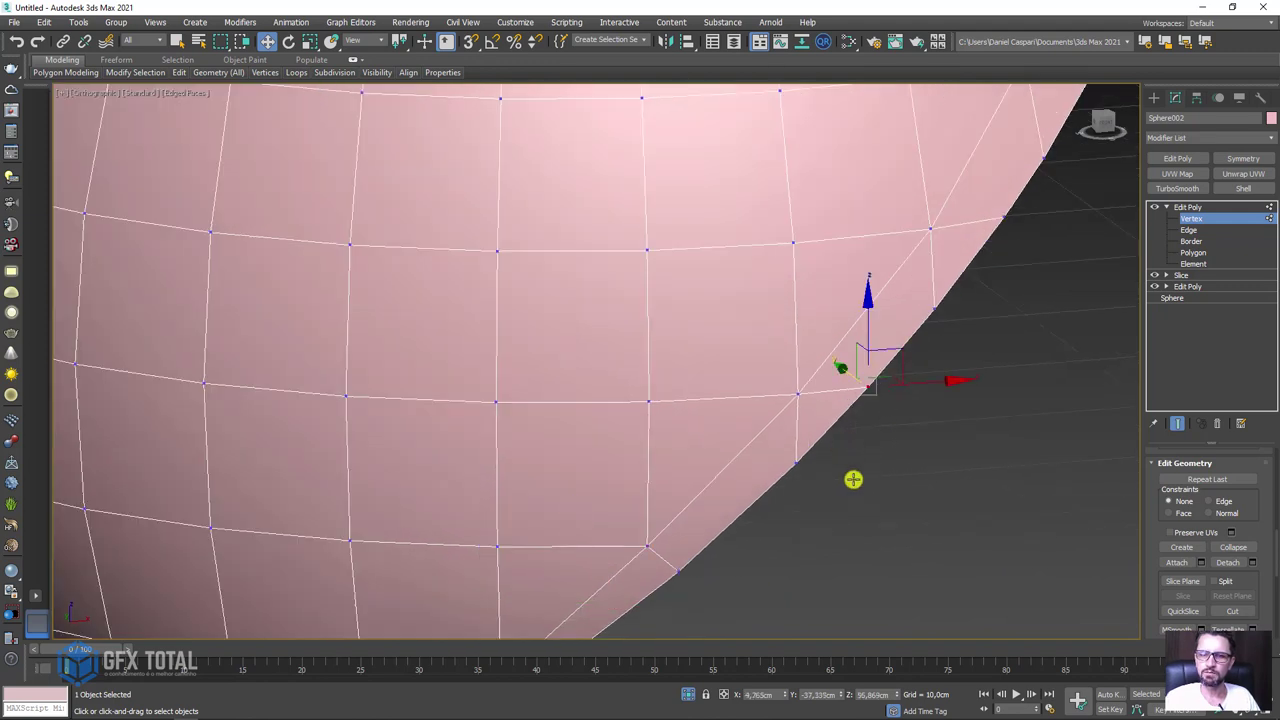
click(802, 457)
drag(1256, 592, 1256, 543)
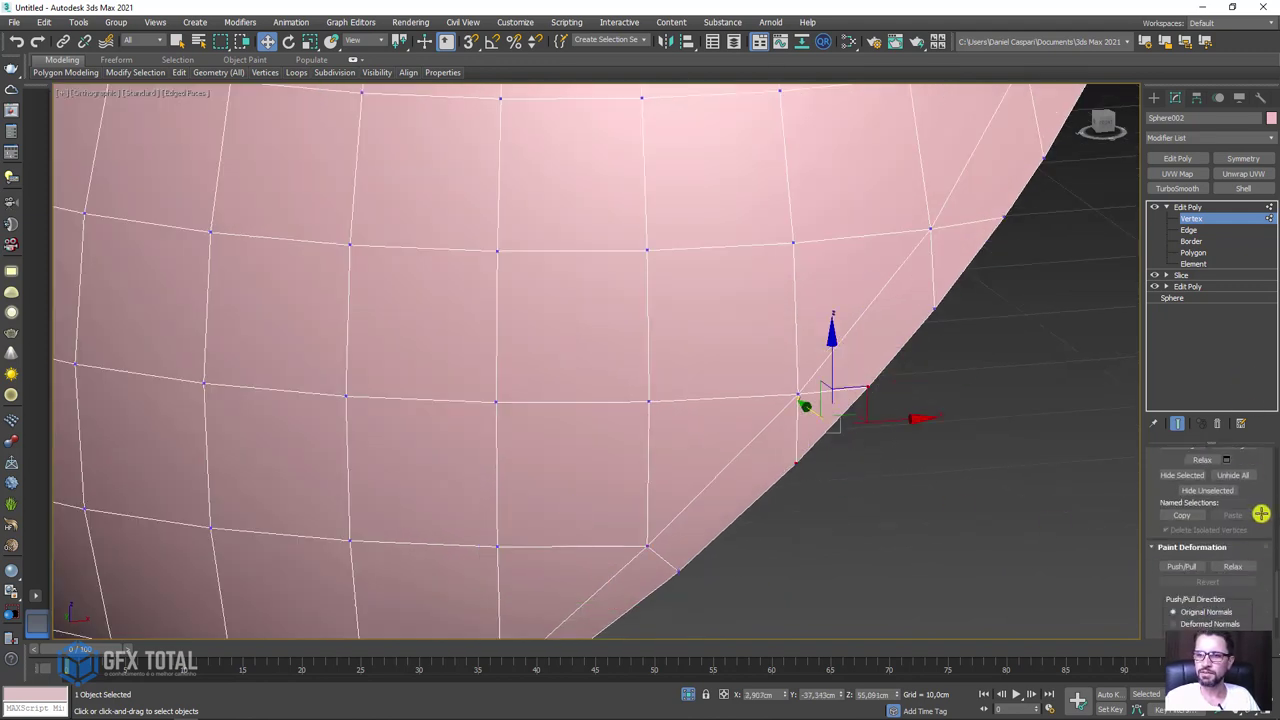
drag(1260, 488, 1252, 526)
alt+middle_drag(920, 385, 942, 366)
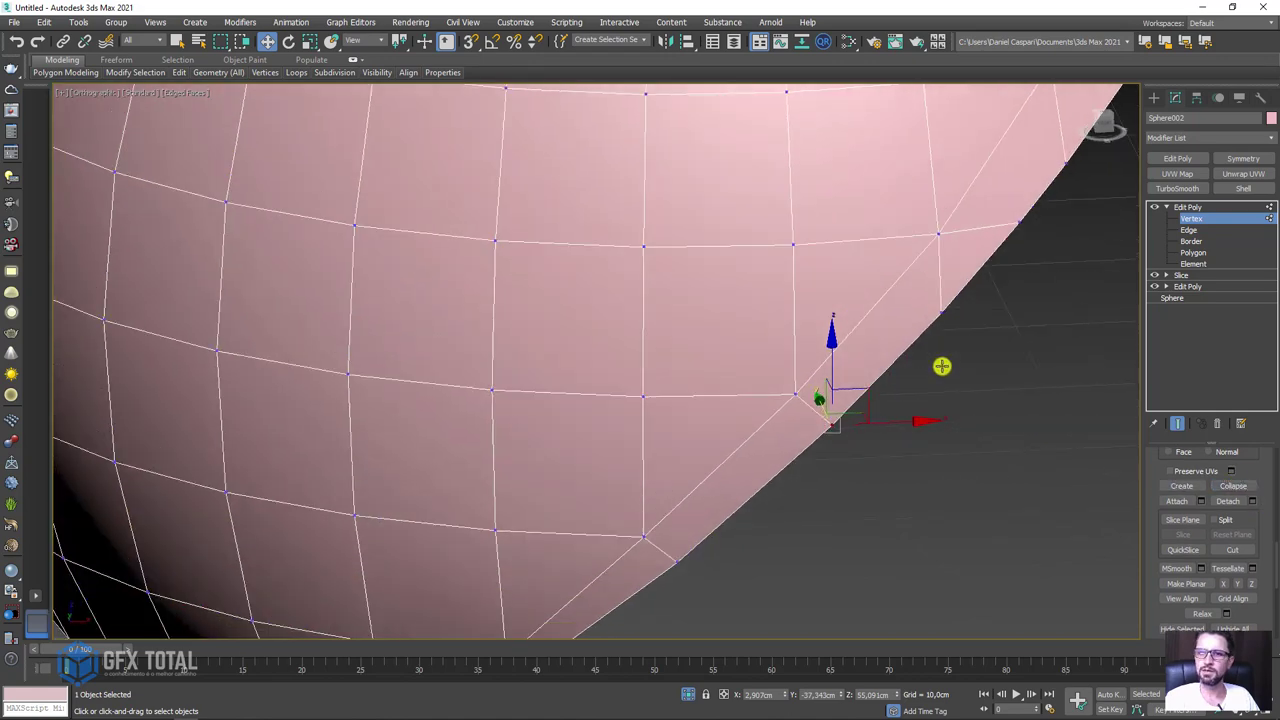
drag(998, 232, 1002, 236)
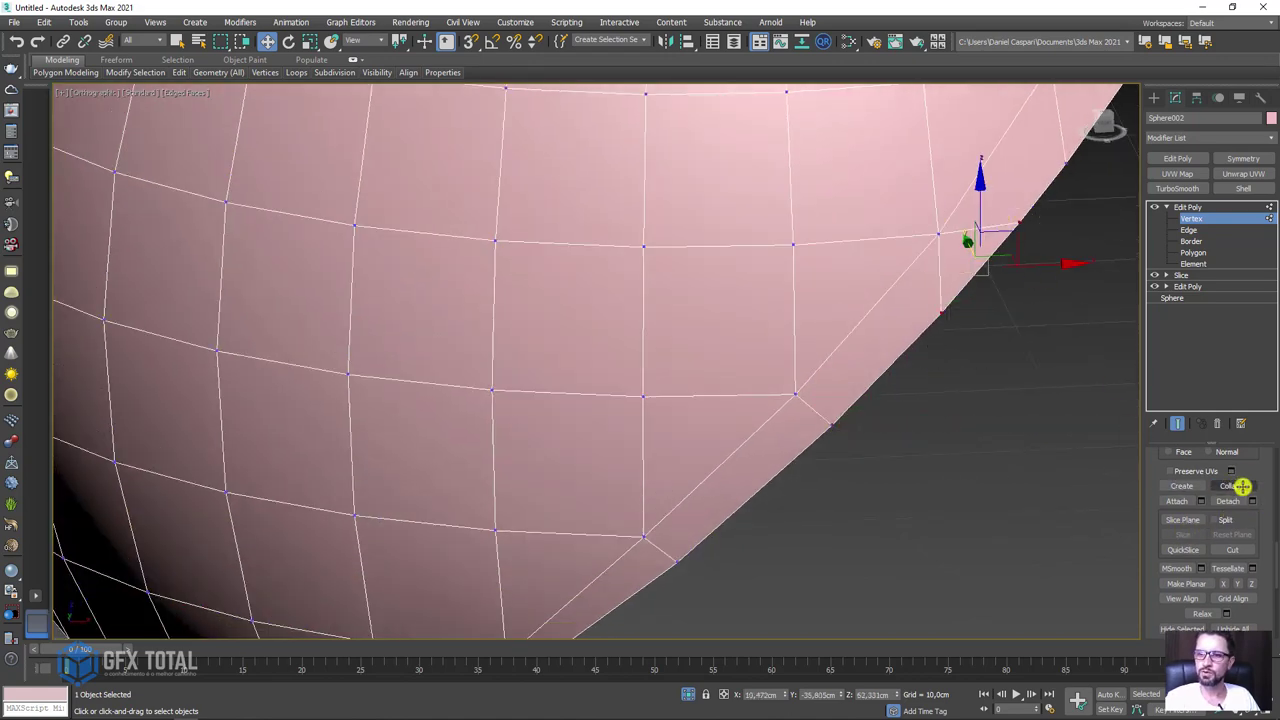
alt+middle_drag(1024, 315, 879, 338)
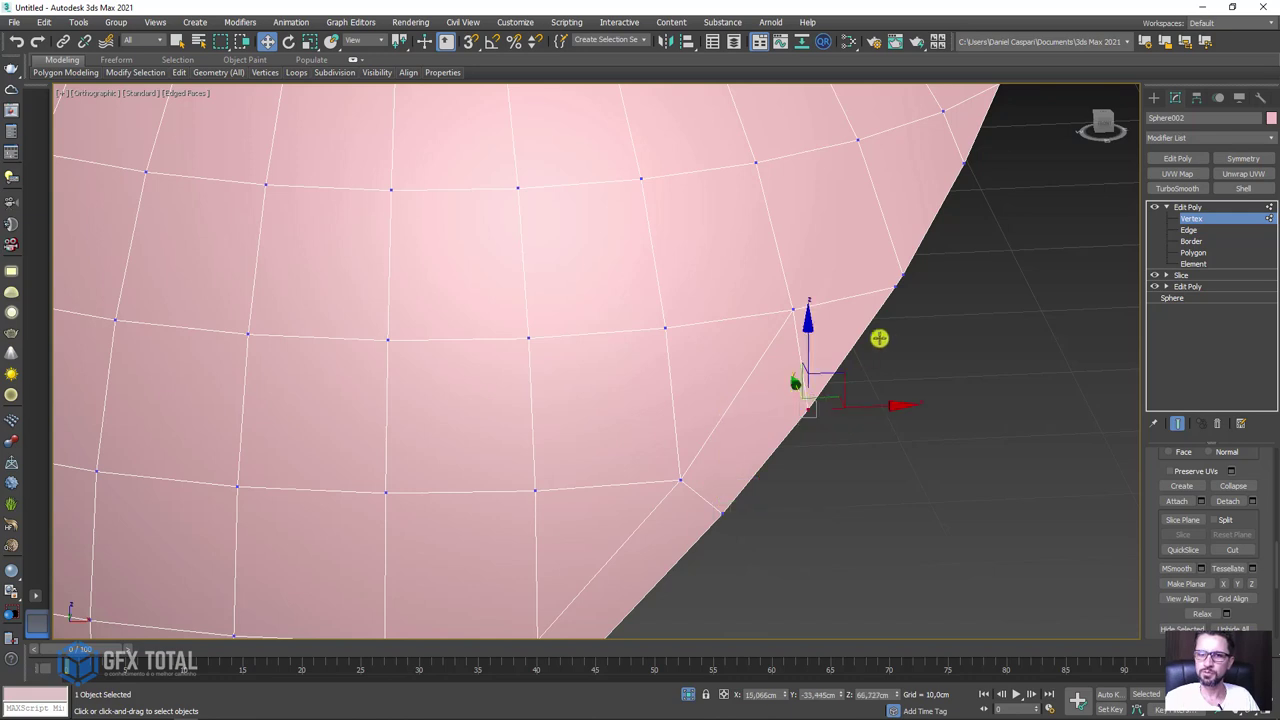
drag(880, 280, 872, 283)
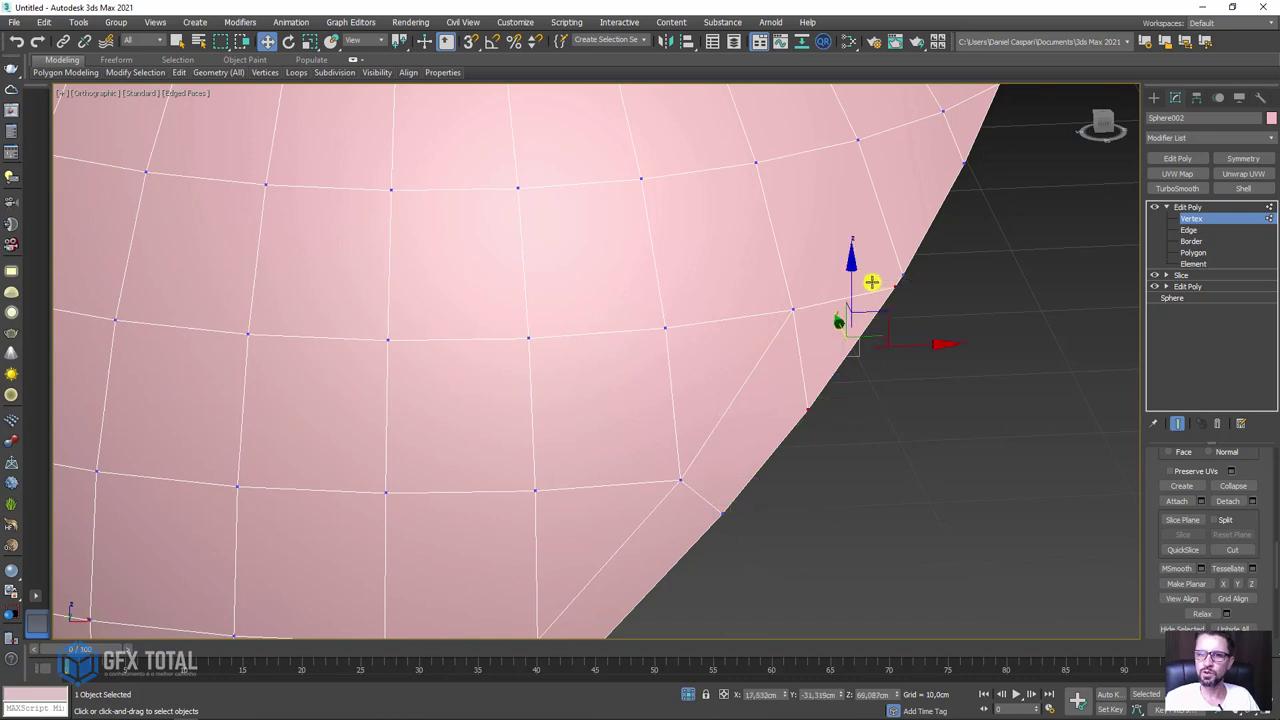
click(1238, 487)
Slide a boundary vertex down toward the rim with the Edge constraint.
mouse_move(1043, 374)
alt+middle_down()
mouse_move(869, 394)
mouse_move(738, 435)
alt+middle_up()
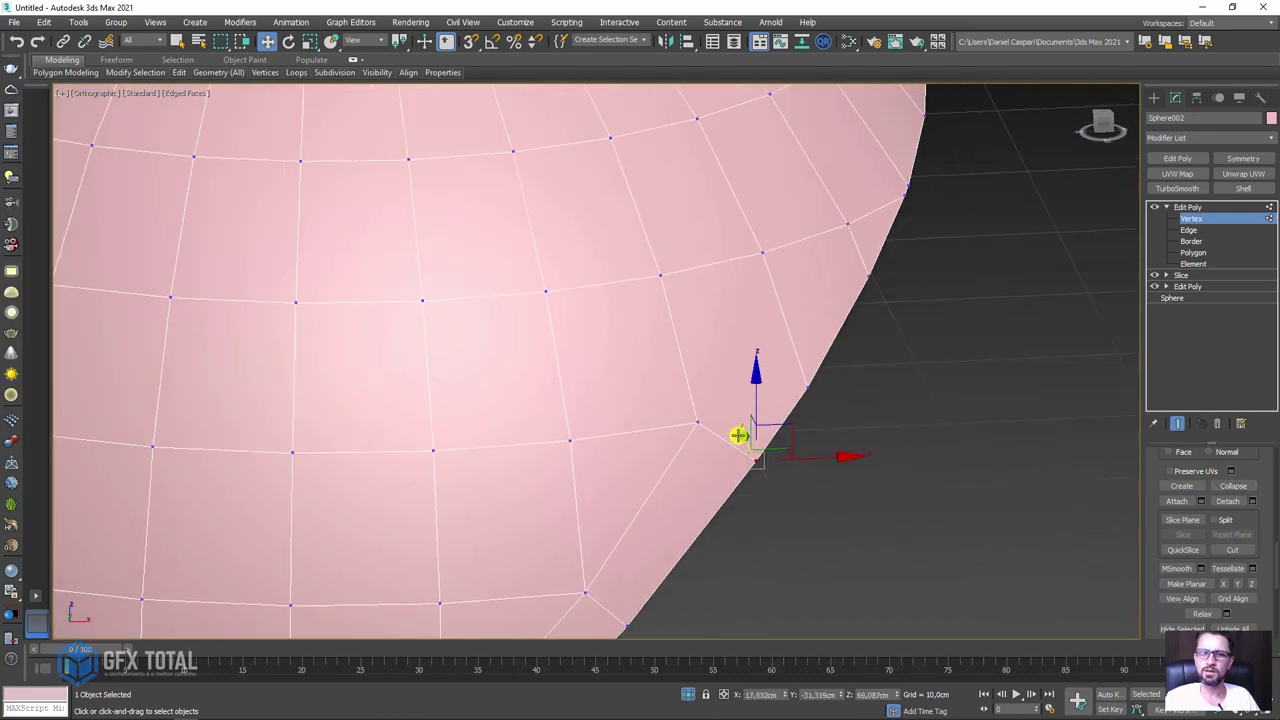
click(695, 420)
mouse_move(1243, 523)
mouse_down()
mouse_move(1260, 466)
mouse_move(1266, 206)
mouse_move(1256, 540)
mouse_up()
click(1208, 518)
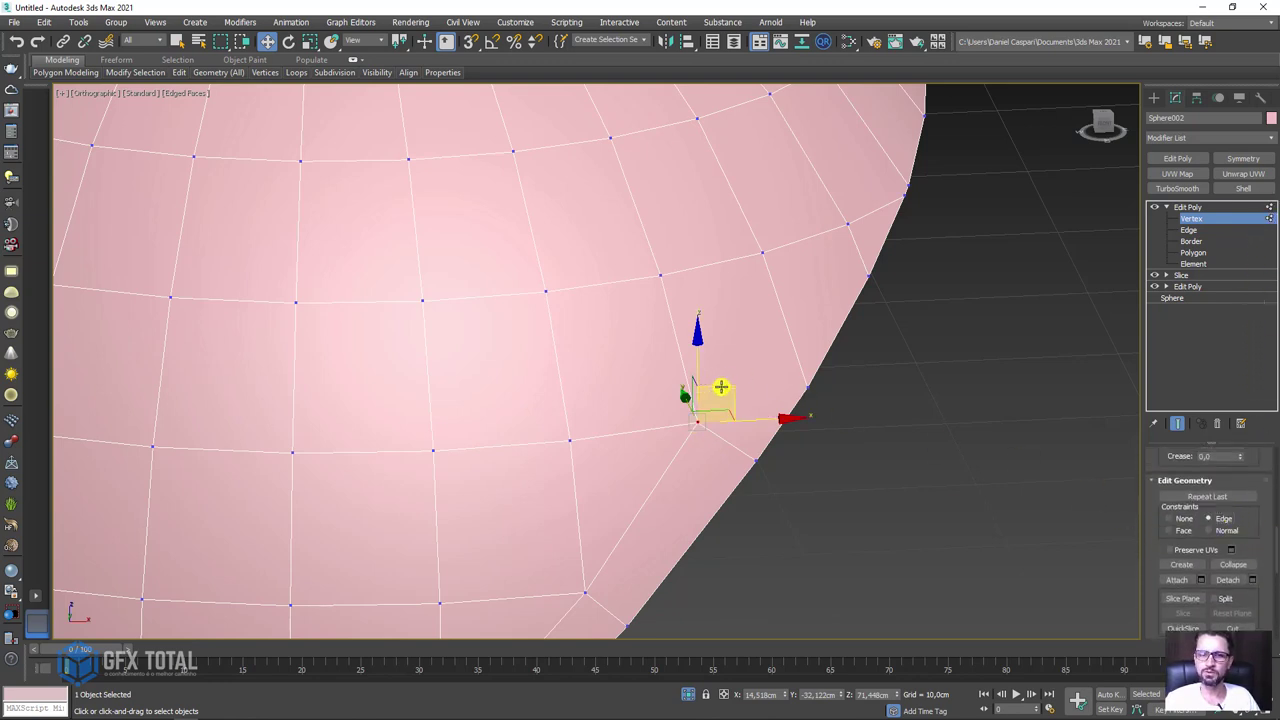
mouse_move(720, 389)
mouse_down()
mouse_move(750, 395)
mouse_move(569, 620)
mouse_up()
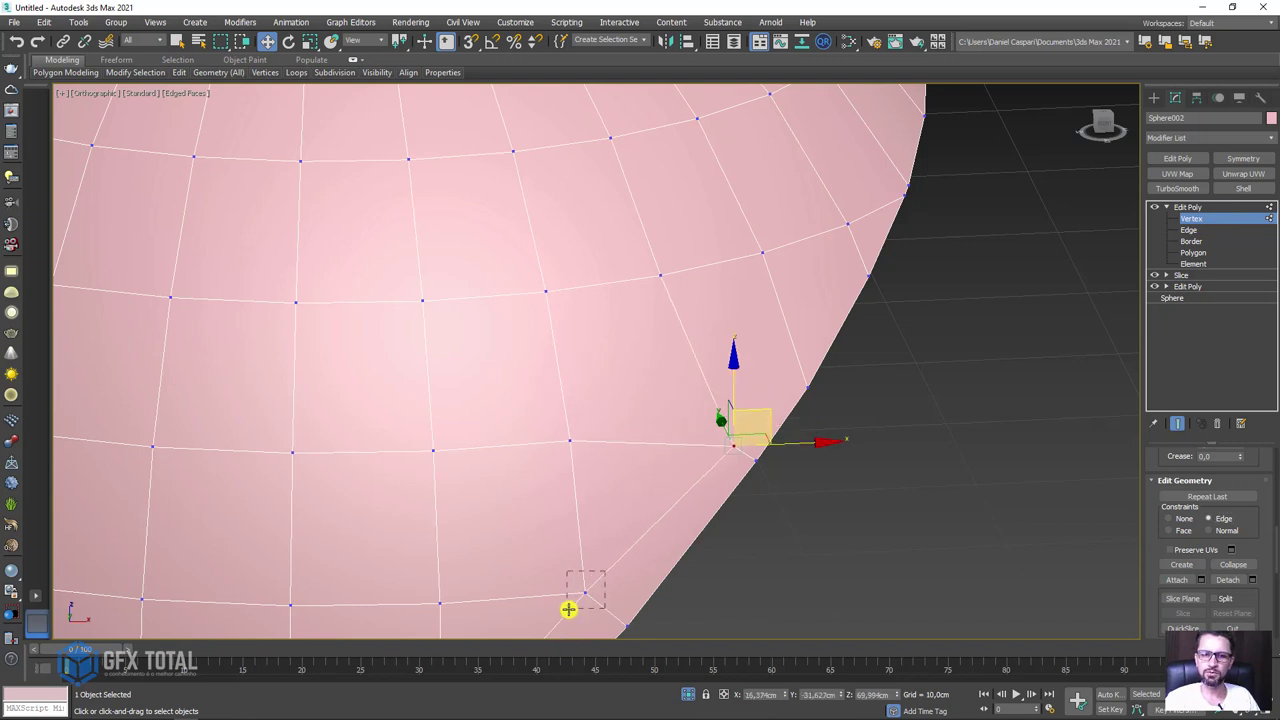
Cut a new edge from the lower boundary vertex.
click(585, 594)
alt+middle_drag(783, 463, 751, 502)
drag(1259, 564, 1260, 190)
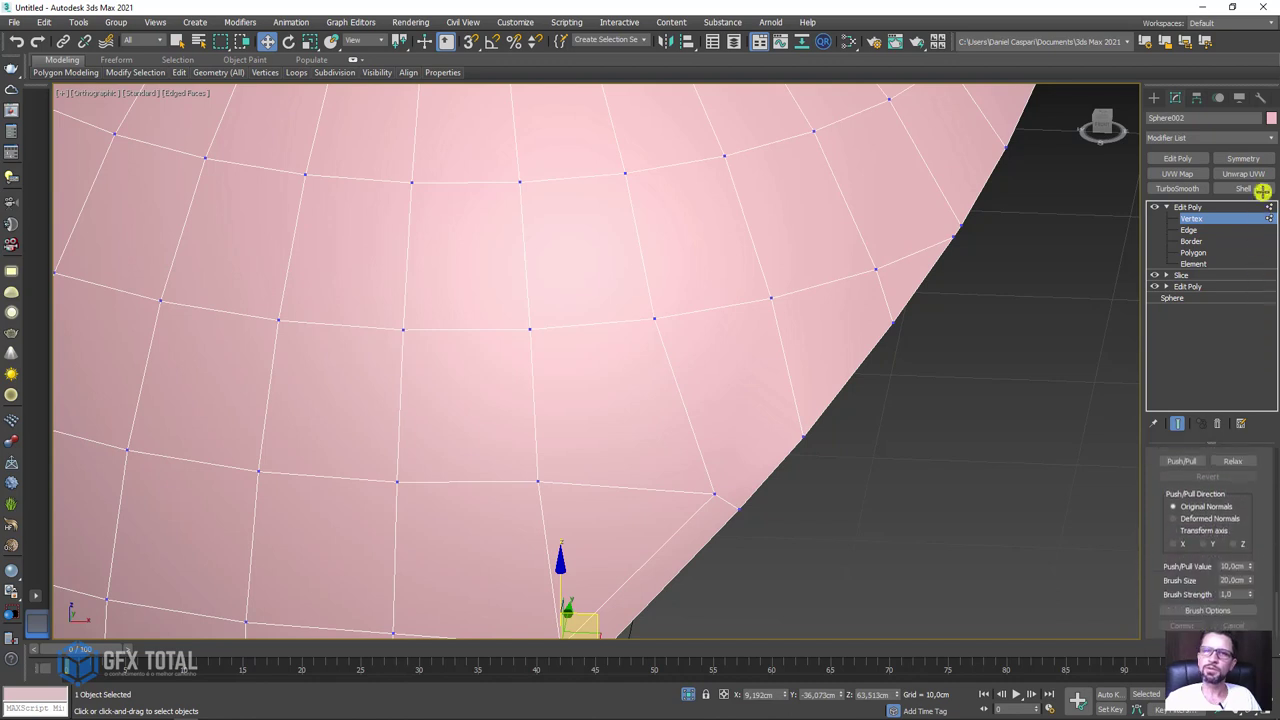
drag(1262, 403, 1262, 560)
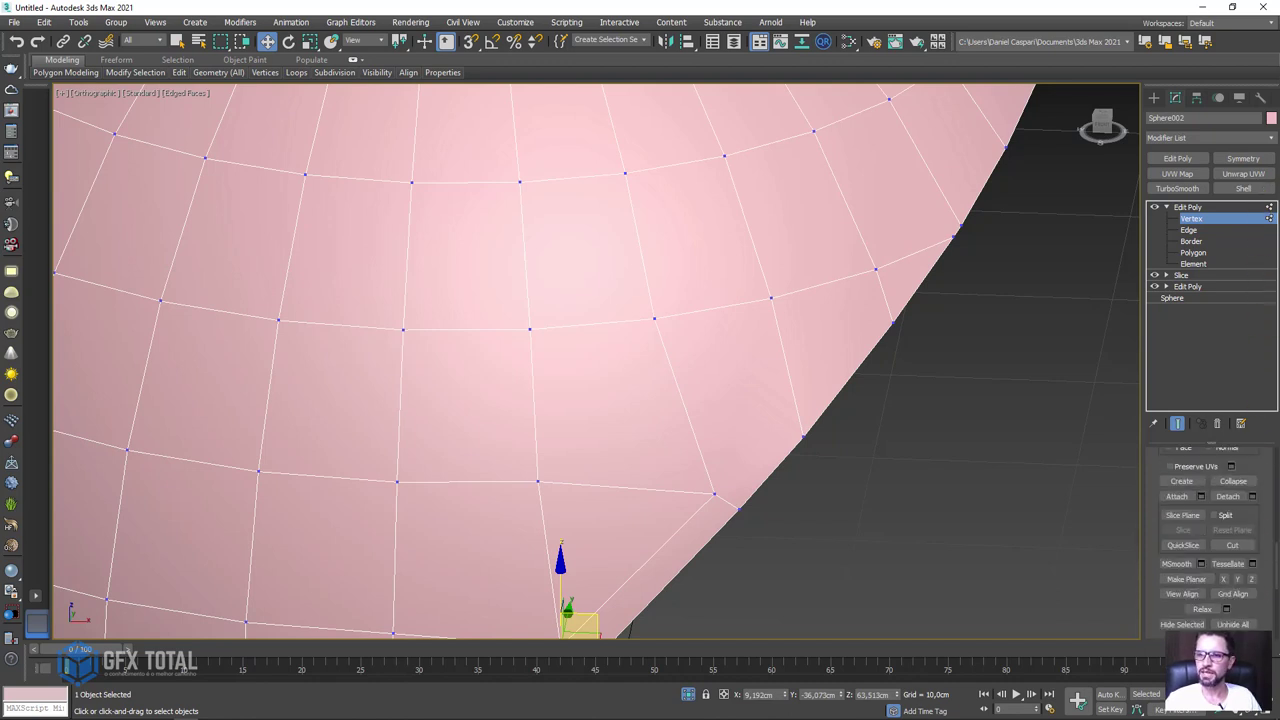
click(1232, 543)
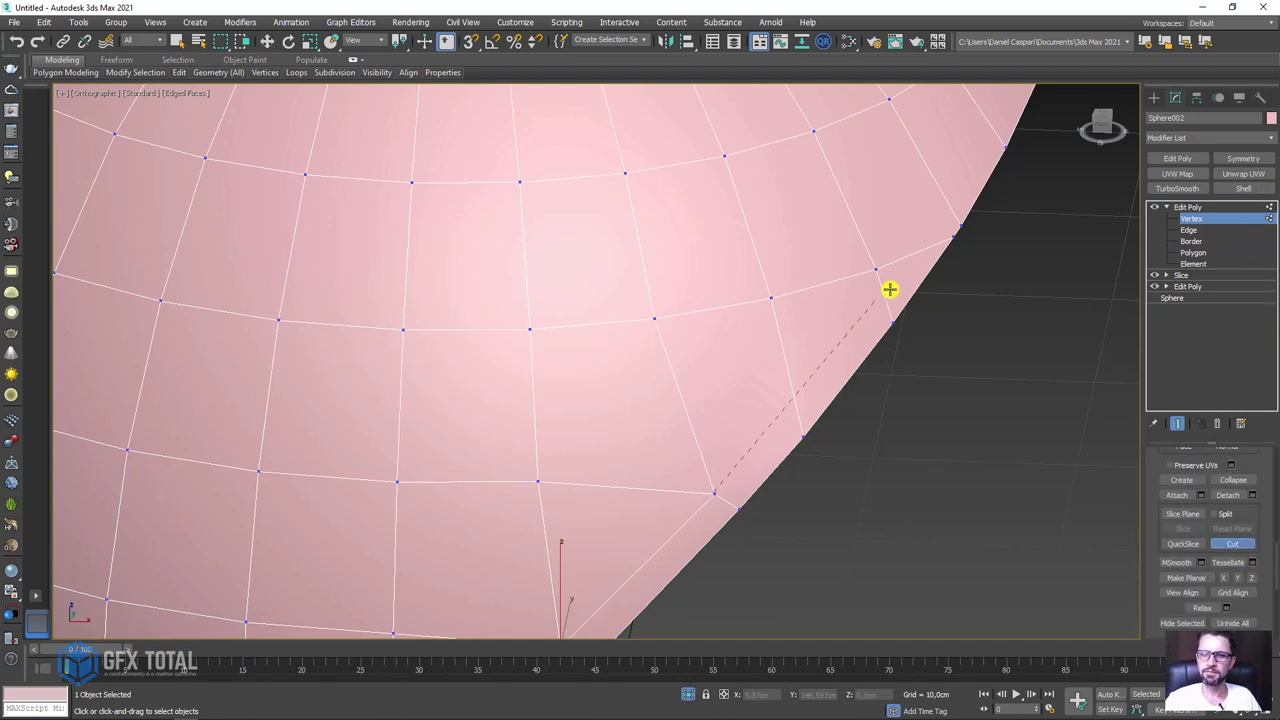
scroll(925, 245, down, 2)
alt+middle_drag(917, 251, 1014, 229)
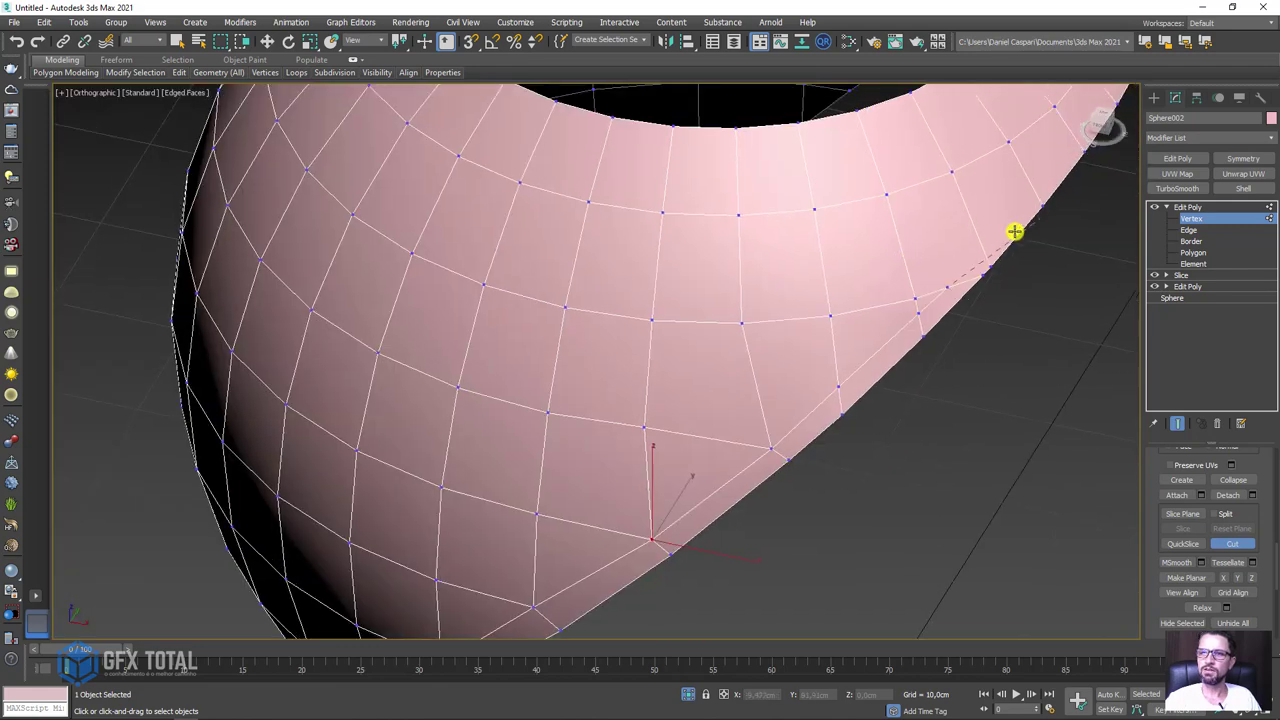
scroll(690, 410, up, 3)
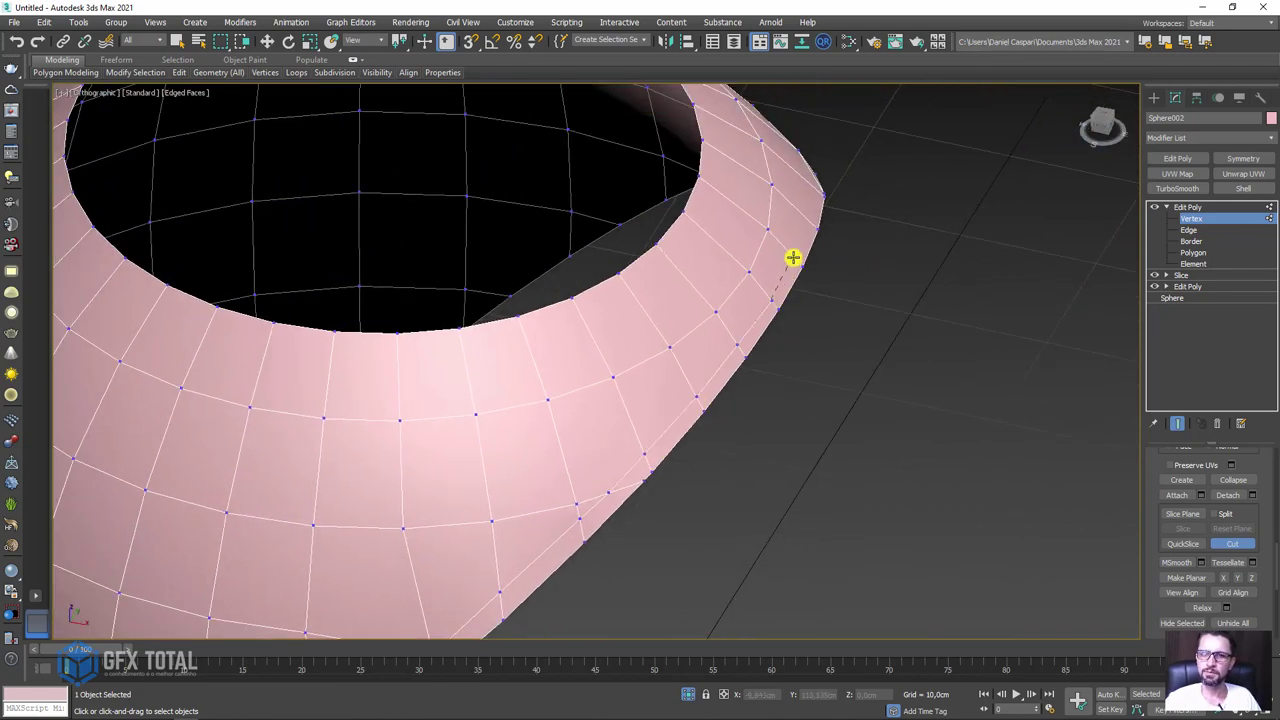
scroll(765, 368, down, 3)
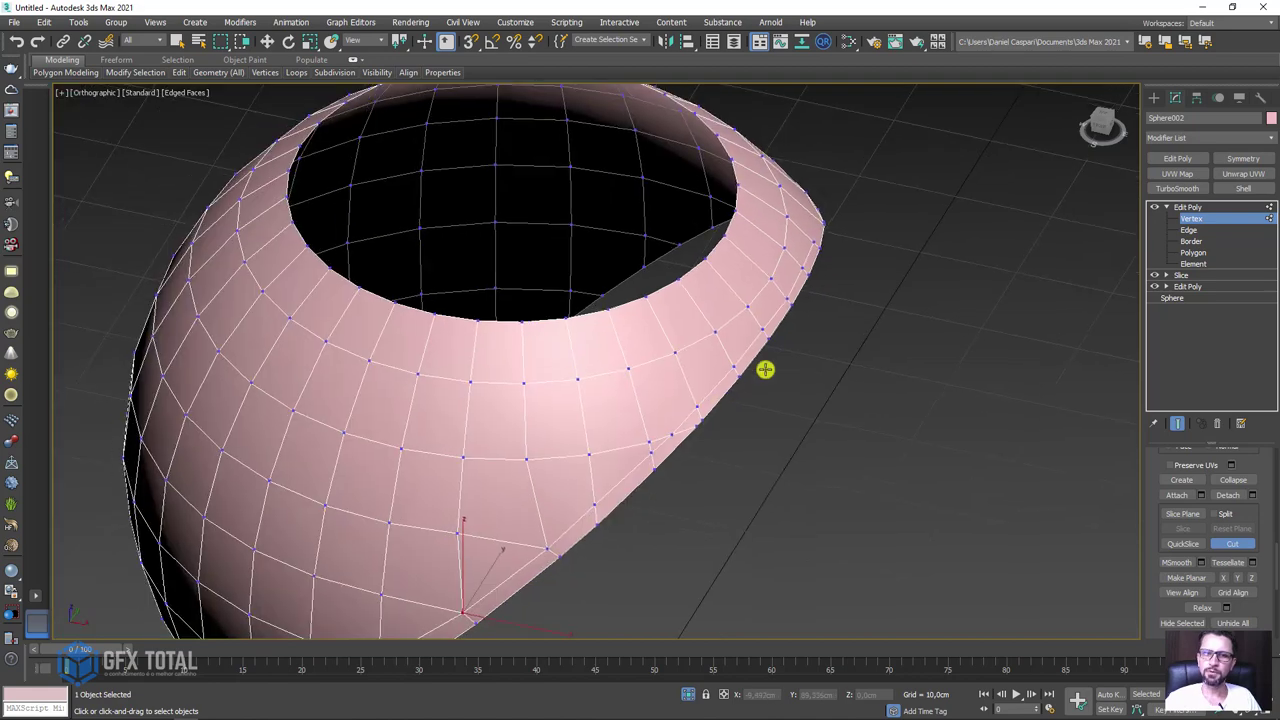
scroll(731, 406, up, 4)
scroll(731, 406, up, 2)
key(w)
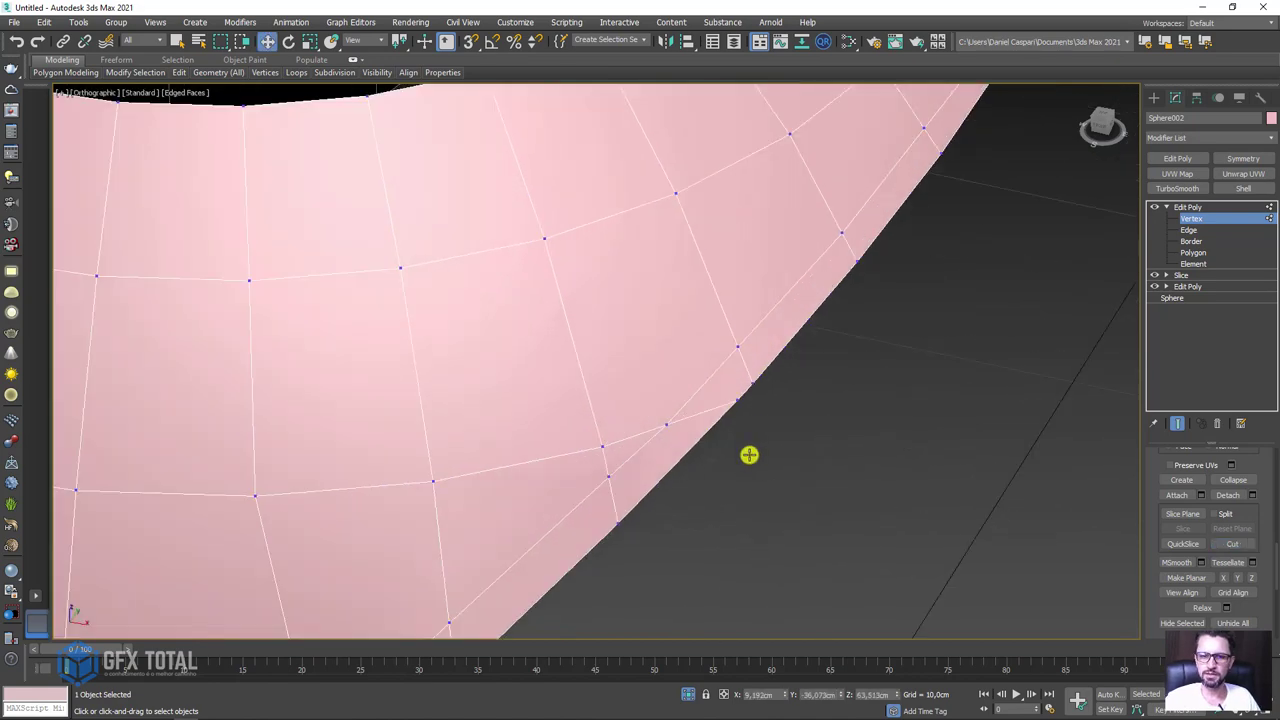
Target-weld the stray vertex at the rim corner onto its neighbour.
middle_drag(749, 455, 824, 374)
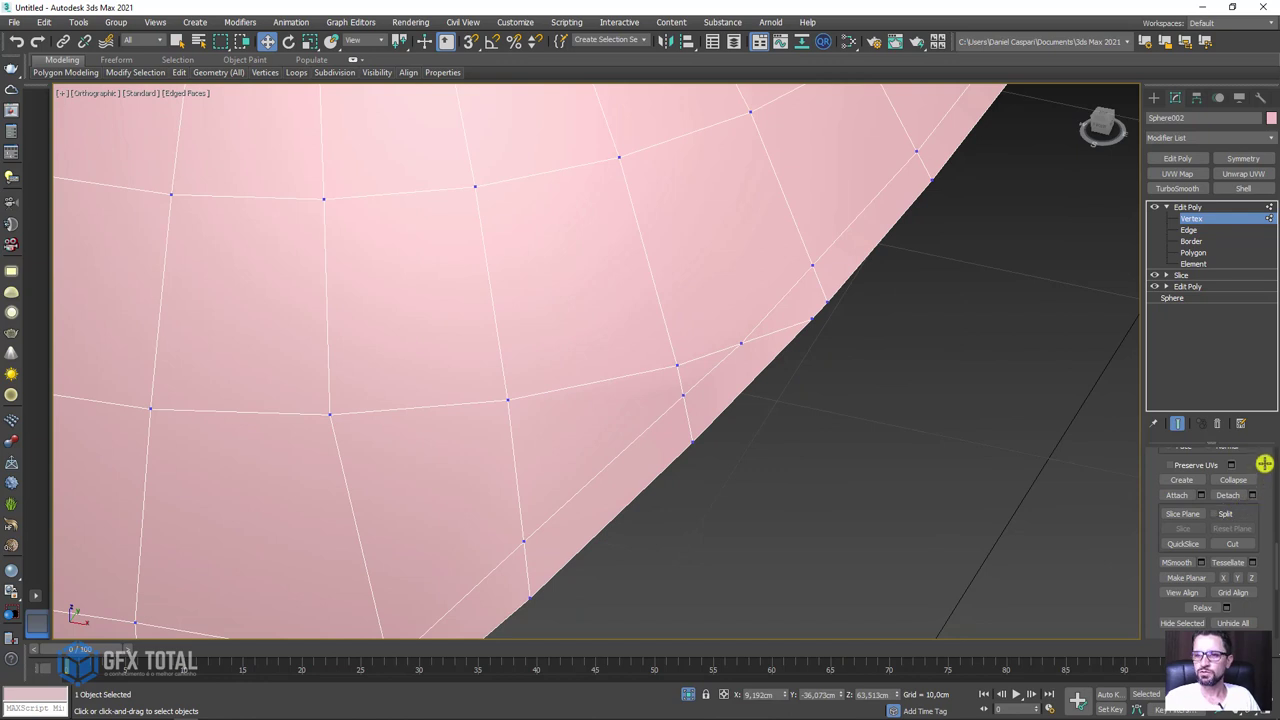
scroll(1264, 463, up, 3)
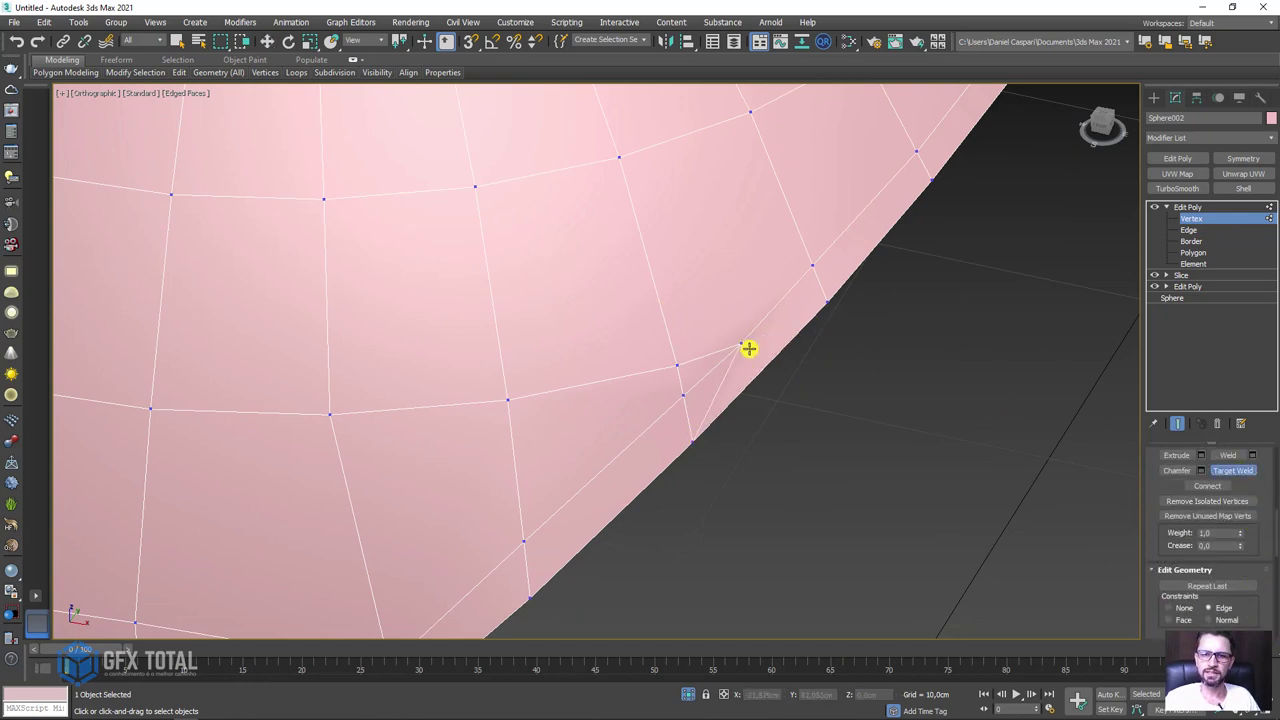
click(681, 394)
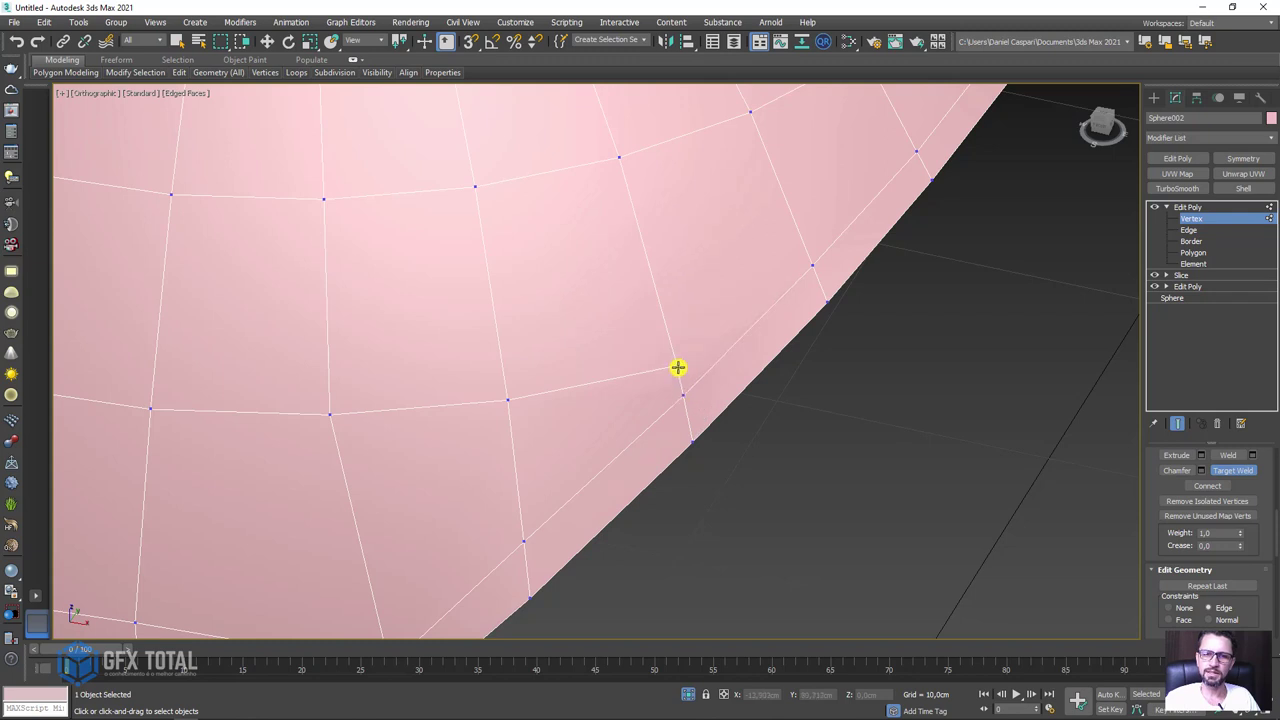
scroll(771, 306, down, 2)
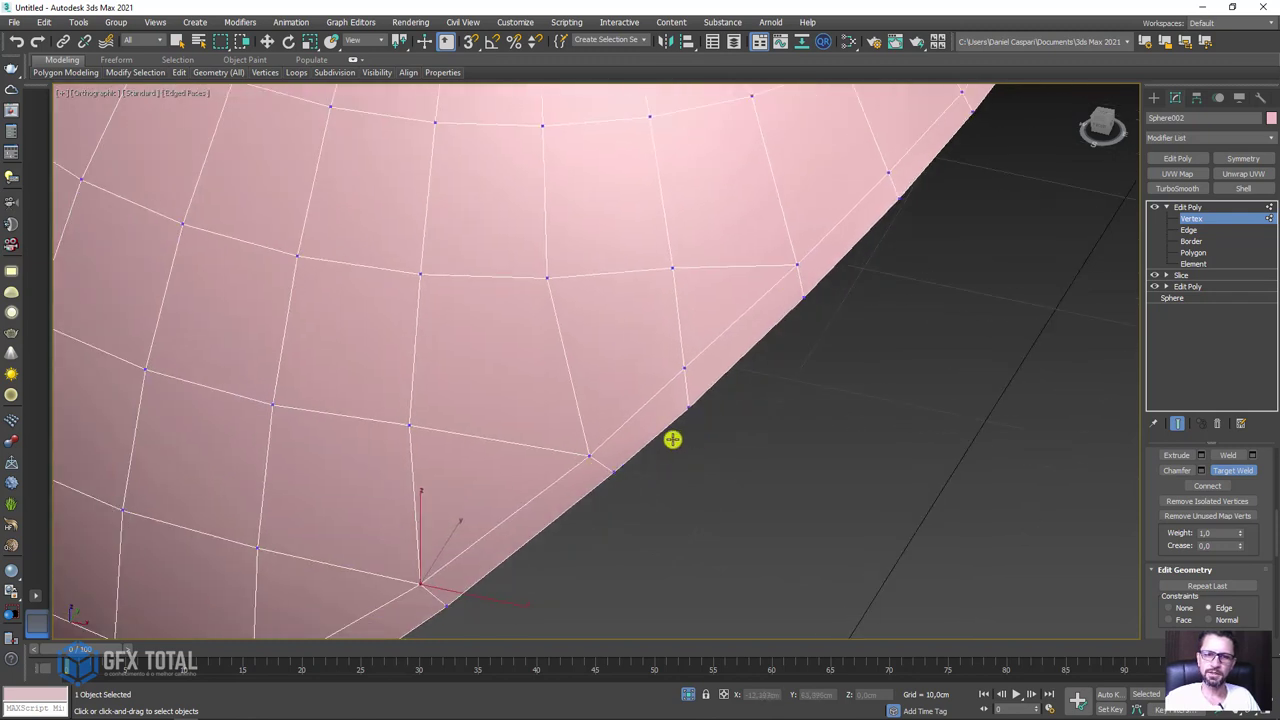
key(w)
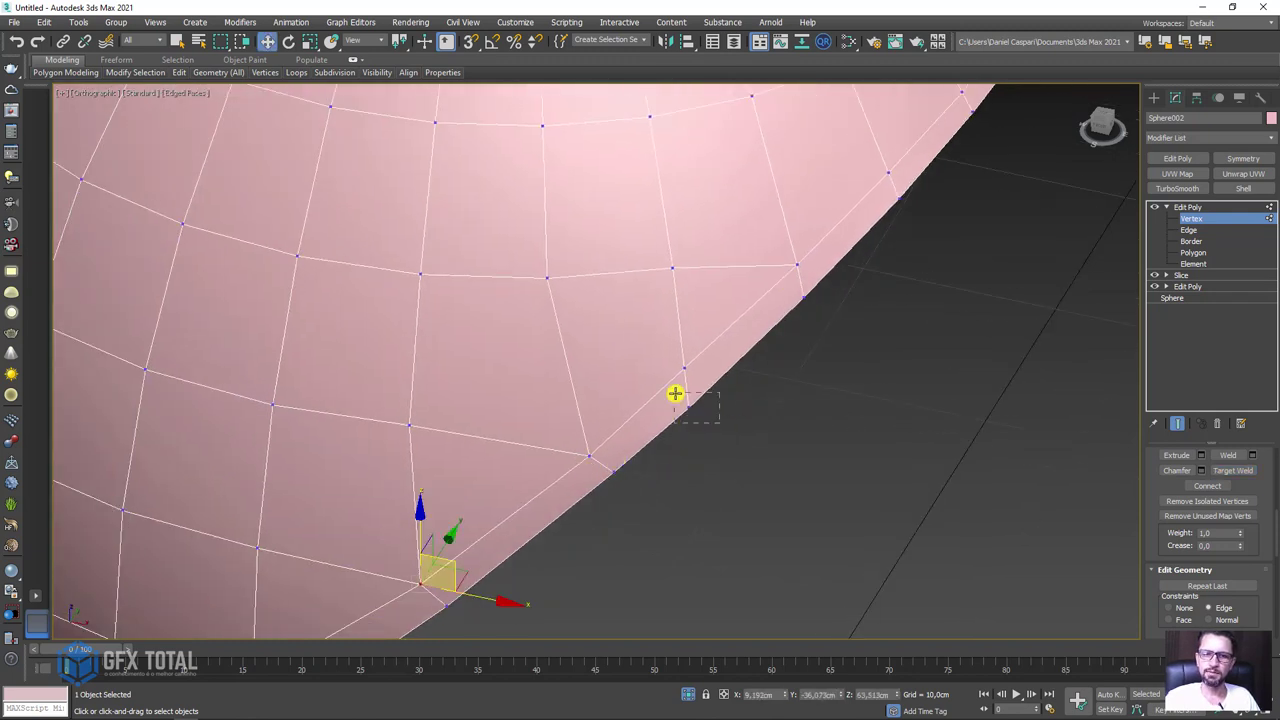
Select the rim-corner vertex and another boundary vertex on the rim.
drag(675, 394, 722, 384)
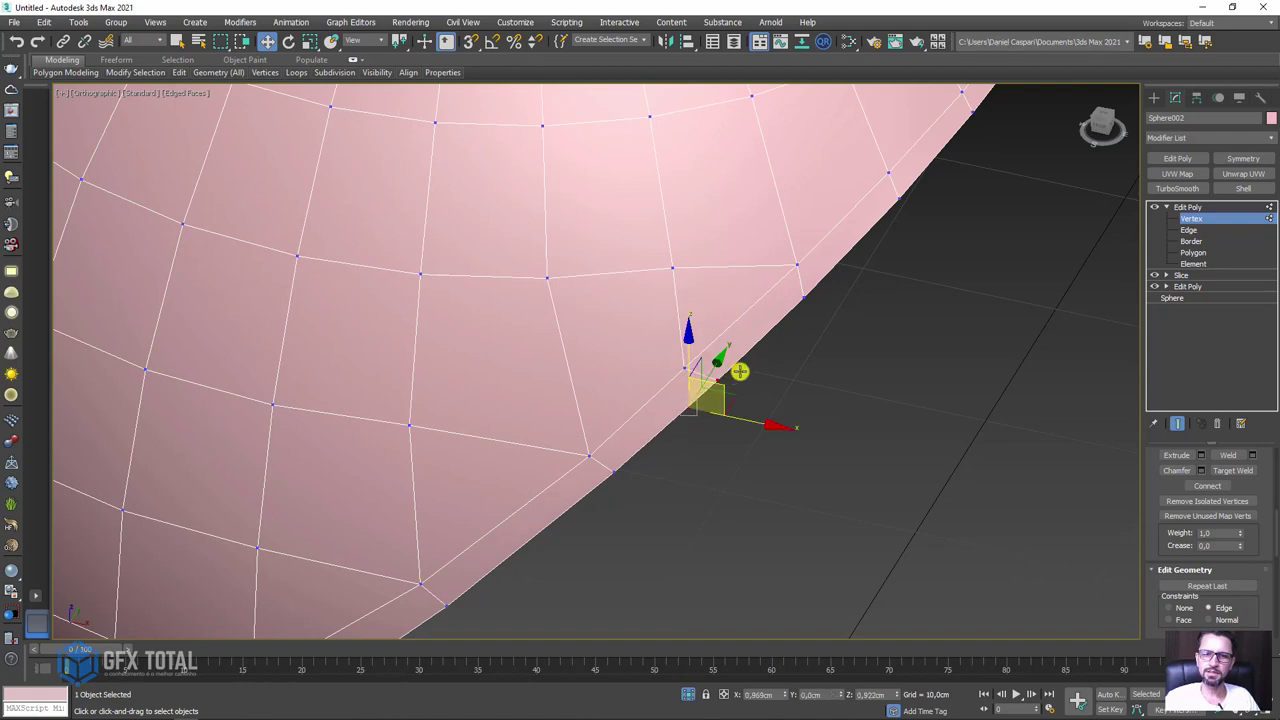
scroll(698, 413, down, 3)
scroll(700, 411, up, 1)
scroll(740, 395, up, 4)
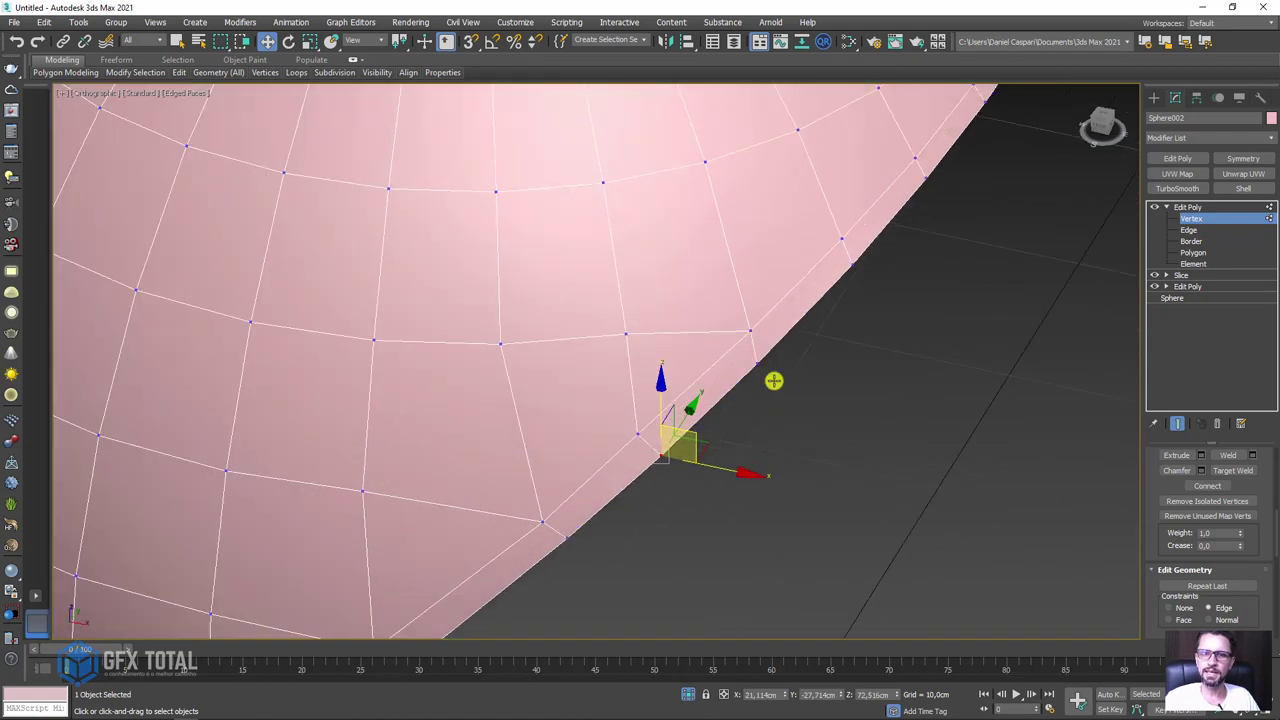
click(780, 345)
scroll(801, 349, down, 2)
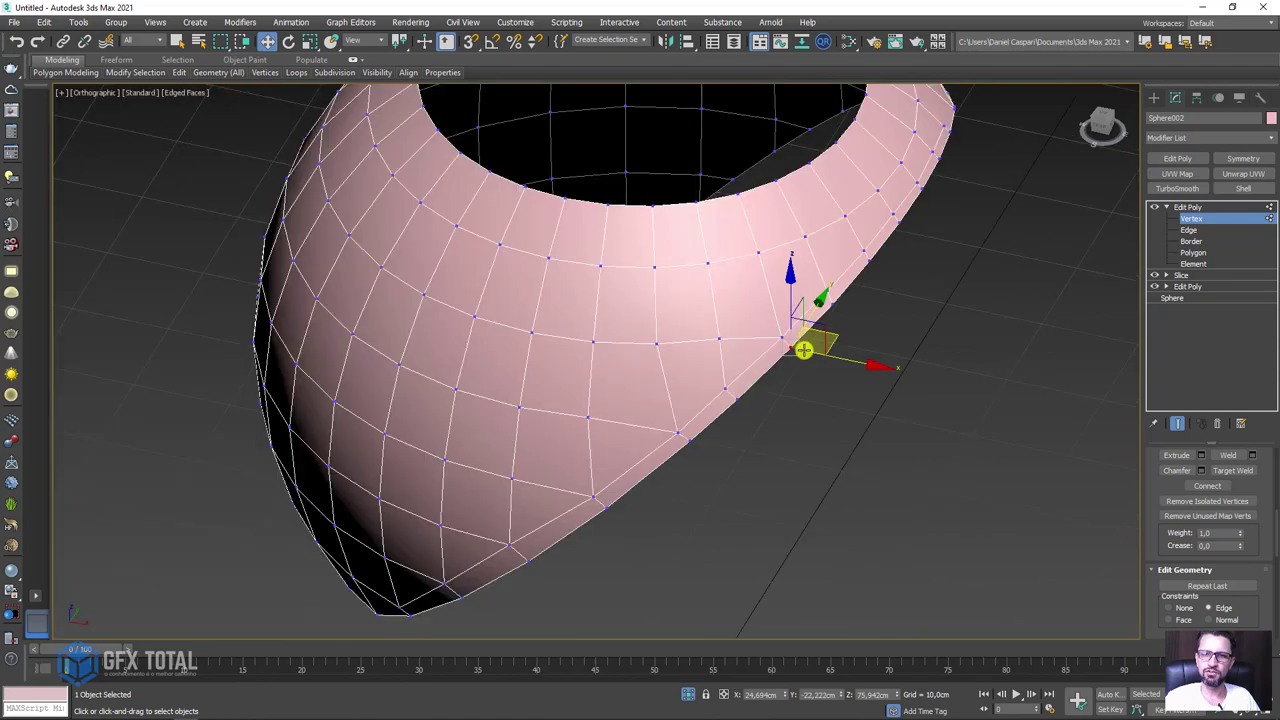
mouse_move(807, 346)
alt+middle_down()
mouse_move(748, 440)
mouse_move(818, 351)
alt+middle_up()
scroll(790, 395, up, 2)
scroll(783, 414, up, 2)
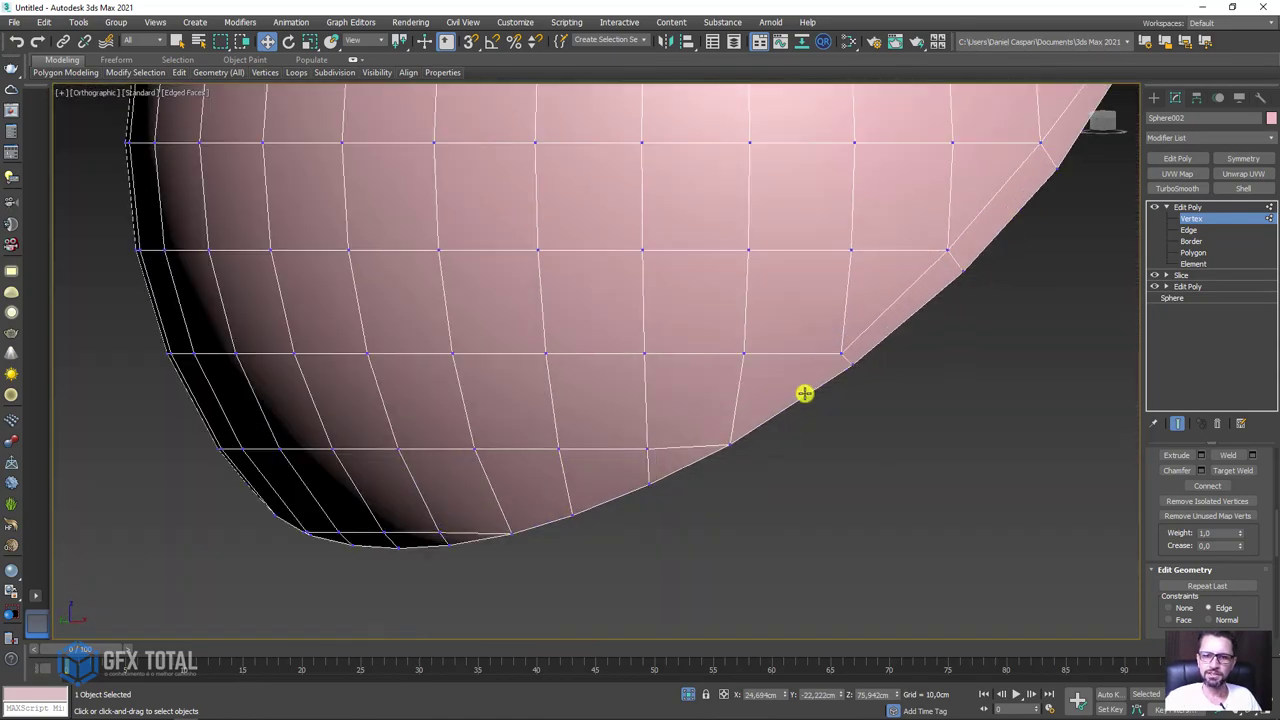
scroll(812, 389, up, 2)
Cut a new edge along the sphere's lower rim.
key(q)
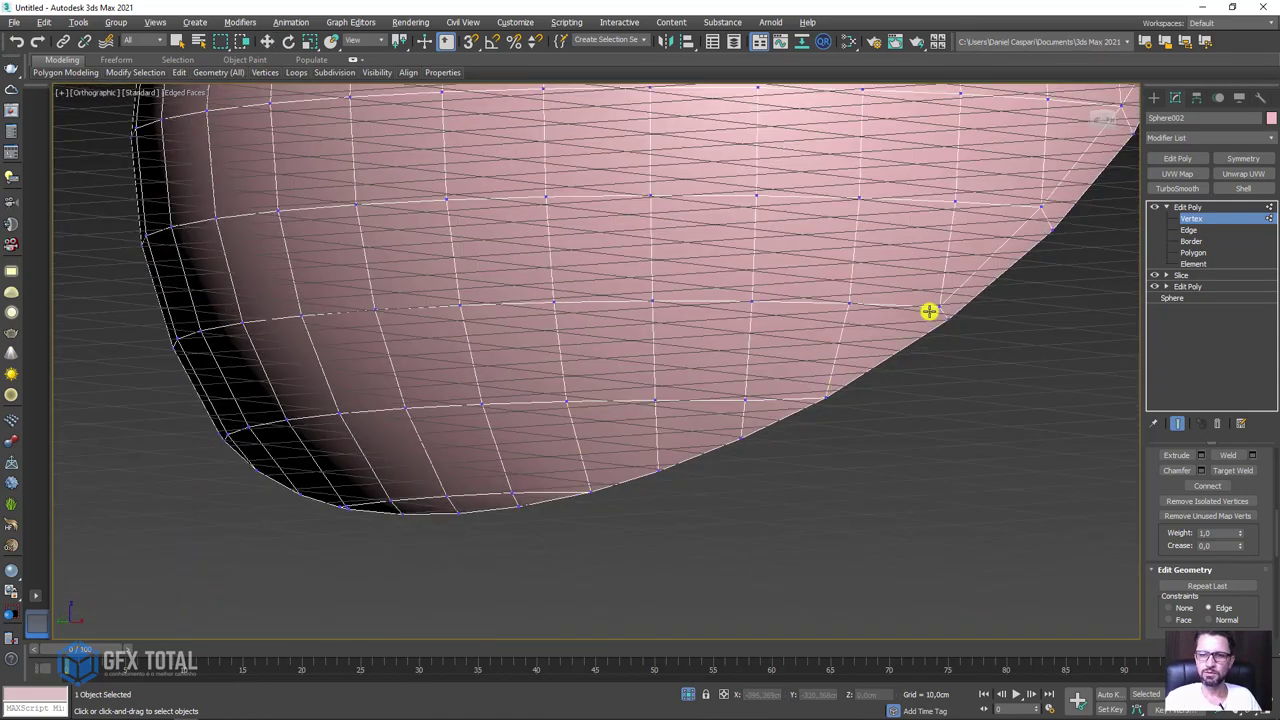
click(802, 400)
click(590, 485)
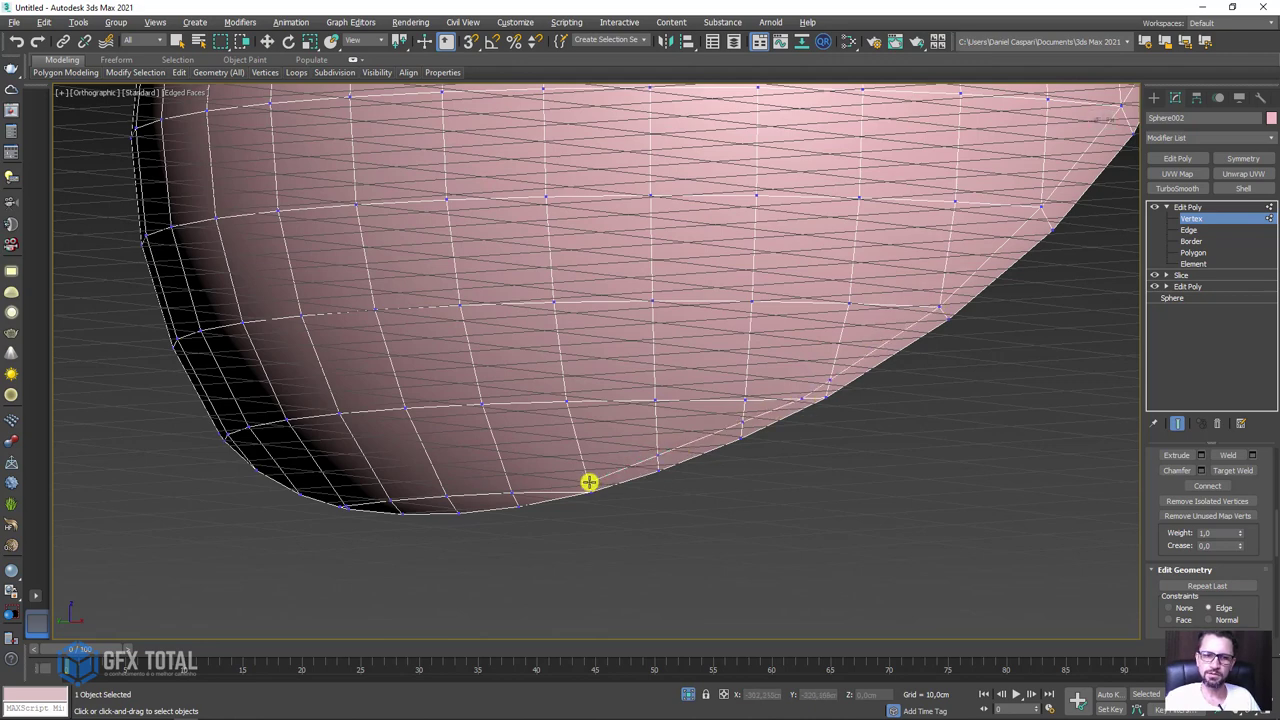
scroll(541, 498, up, 2)
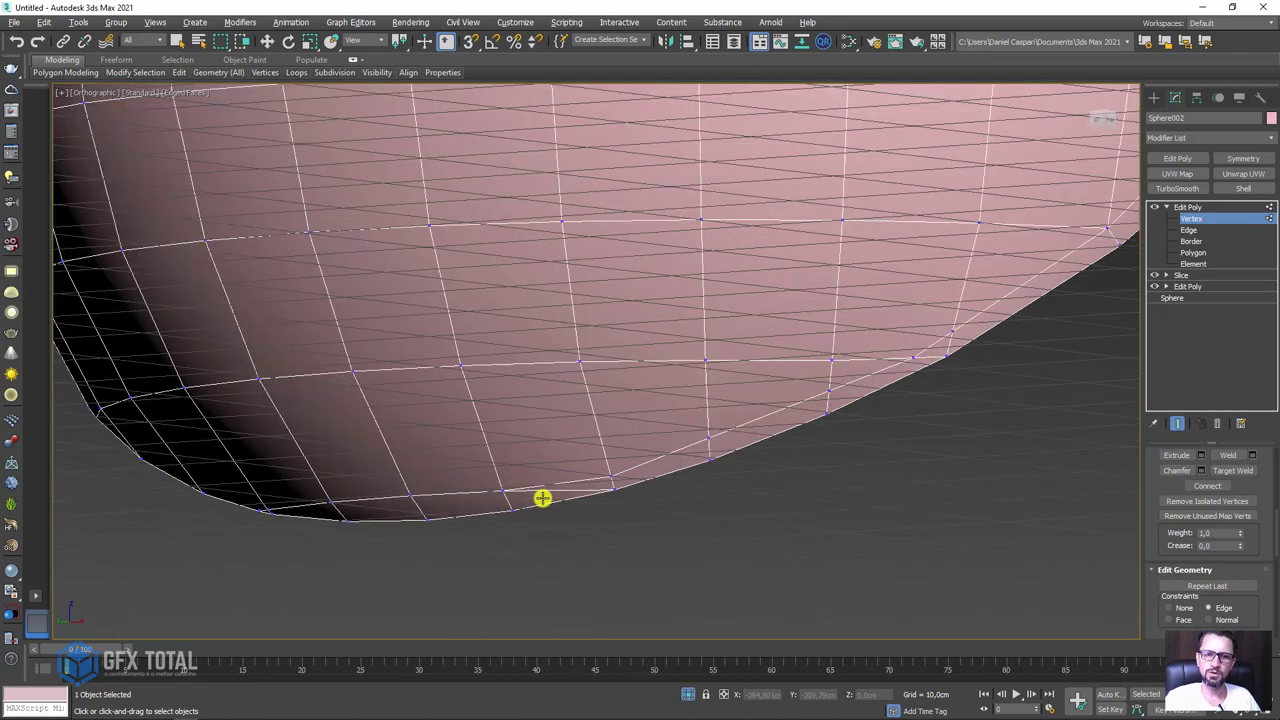
At Edge level, remove one of the newly cut rim edges.
click(1190, 230)
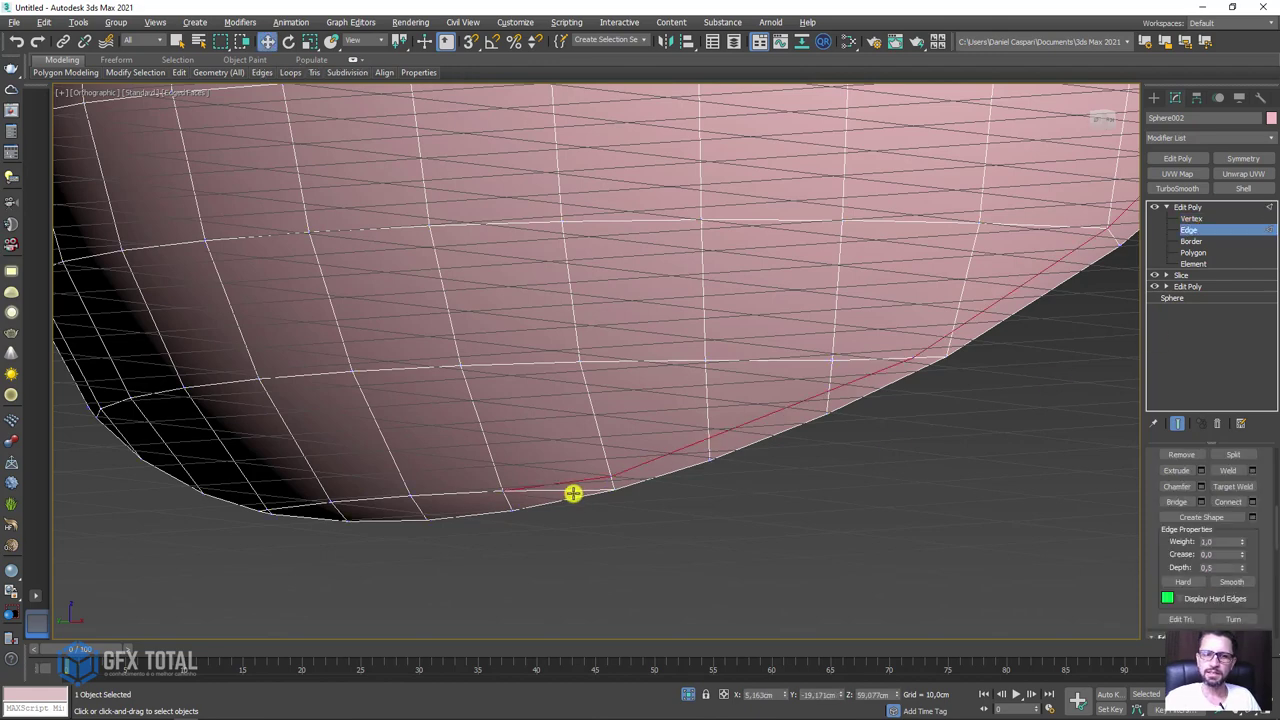
click(566, 493)
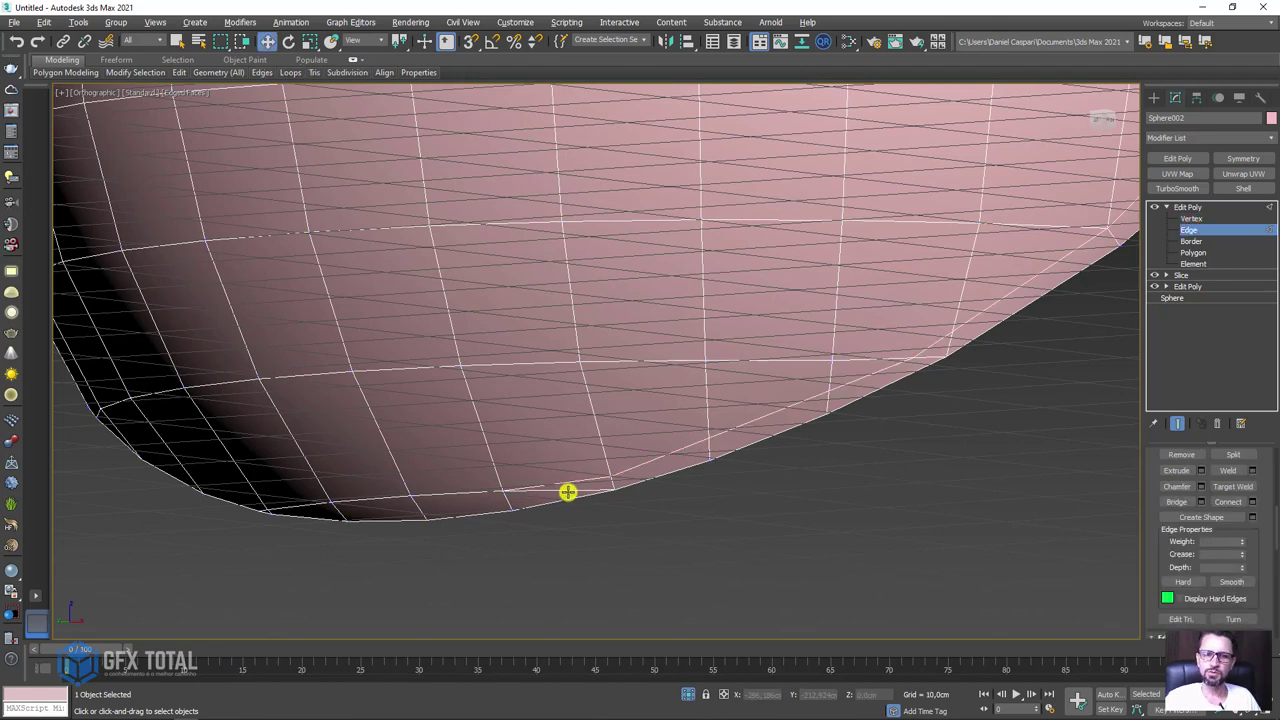
click(1158, 456)
scroll(823, 483, up, 2)
scroll(823, 483, up, 2)
scroll(836, 374, up, 1)
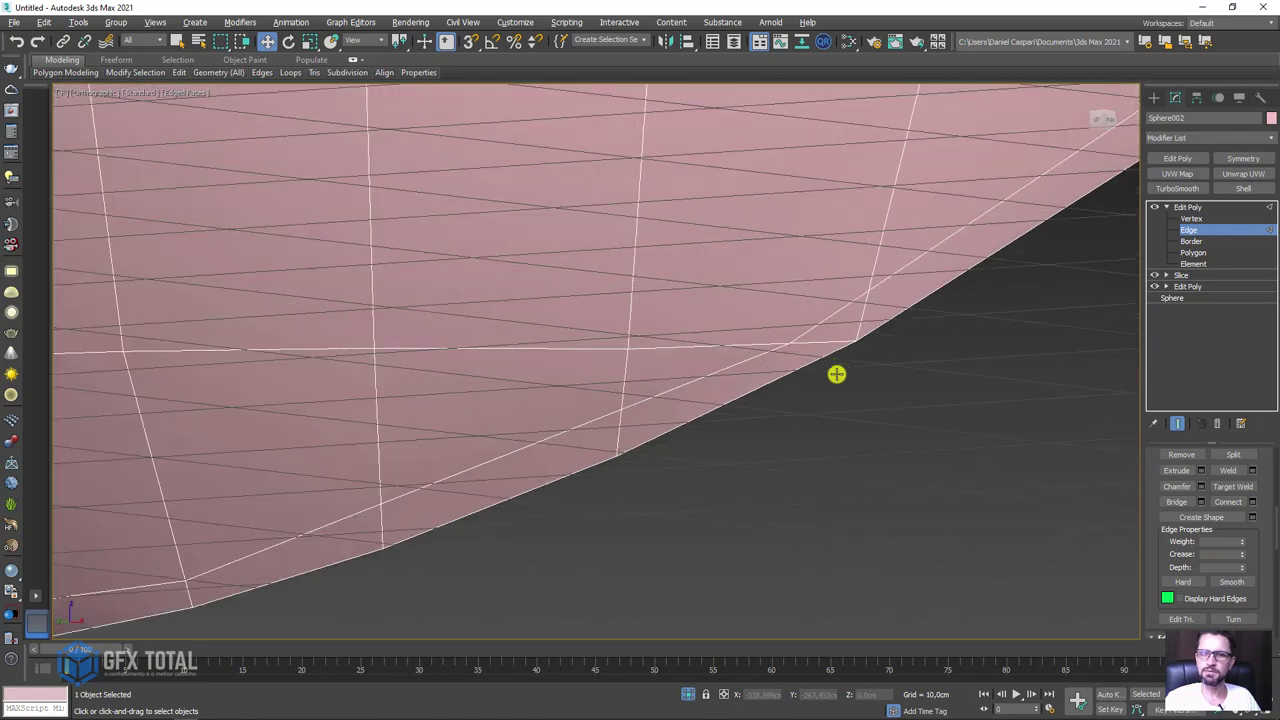
Collapse the short rim-corner edge and exit sub-object mode.
click(833, 317)
scroll(1259, 563, down, 3)
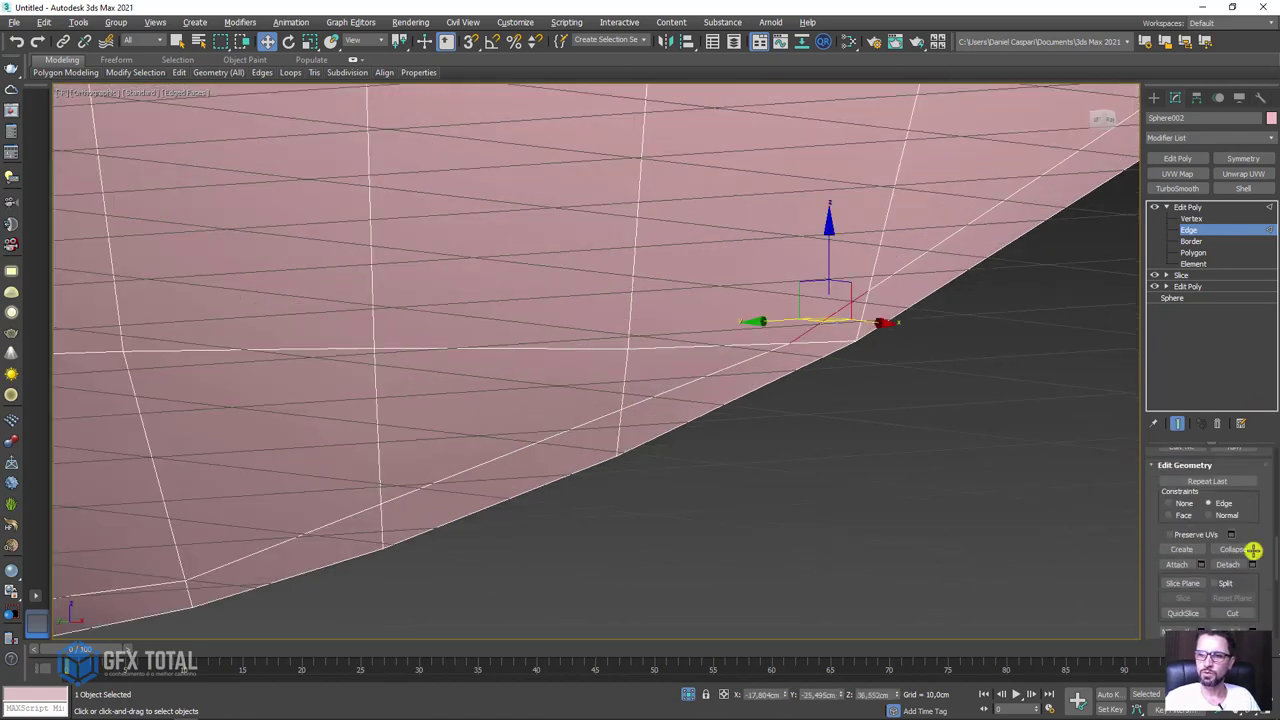
click(1241, 548)
scroll(983, 423, down, 3)
scroll(974, 420, down, 2)
scroll(1020, 360, down, 3)
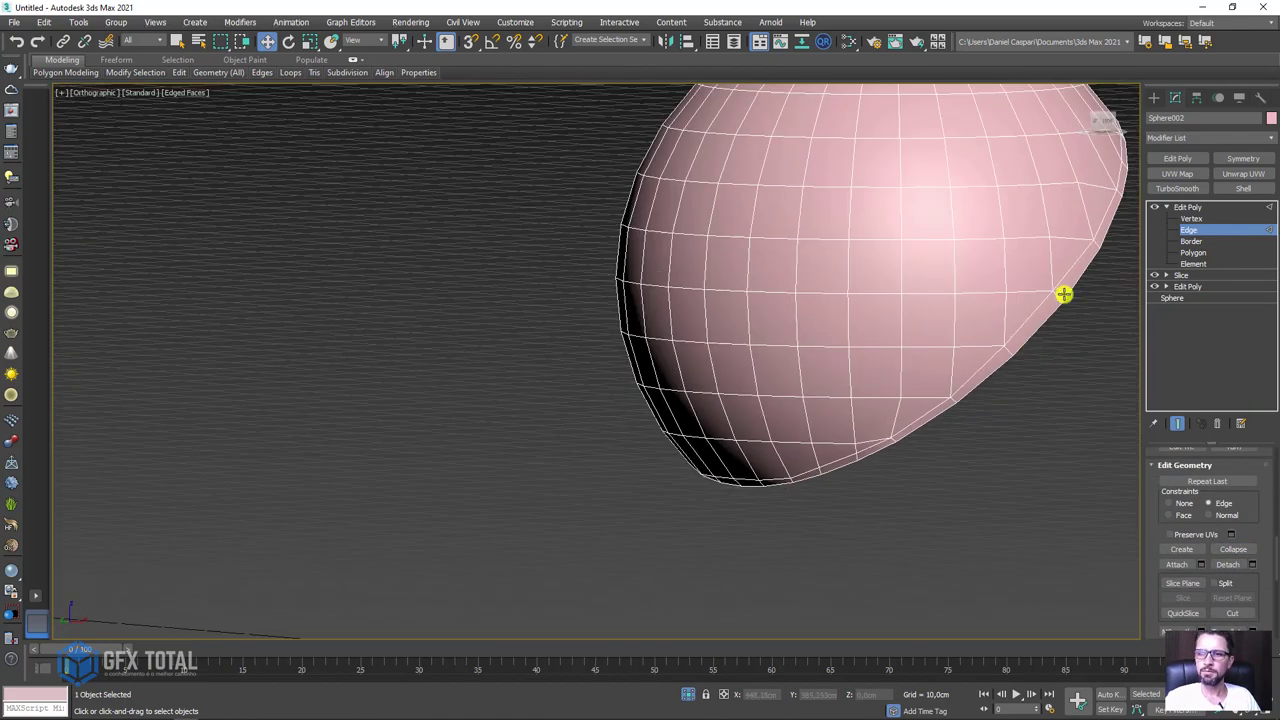
click(1186, 208)
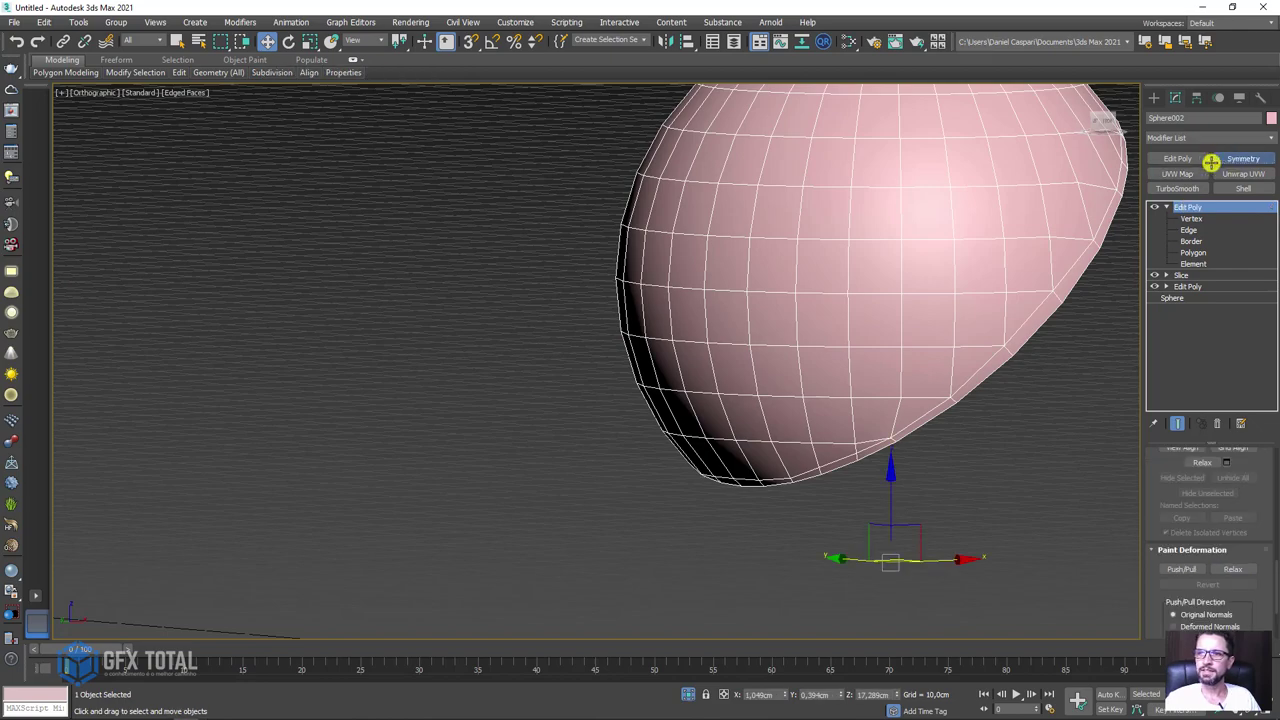
Add a Symmetry modifier mirroring the sphere across Y with Flip checked.
click(1240, 160)
middle_drag(790, 303, 720, 453)
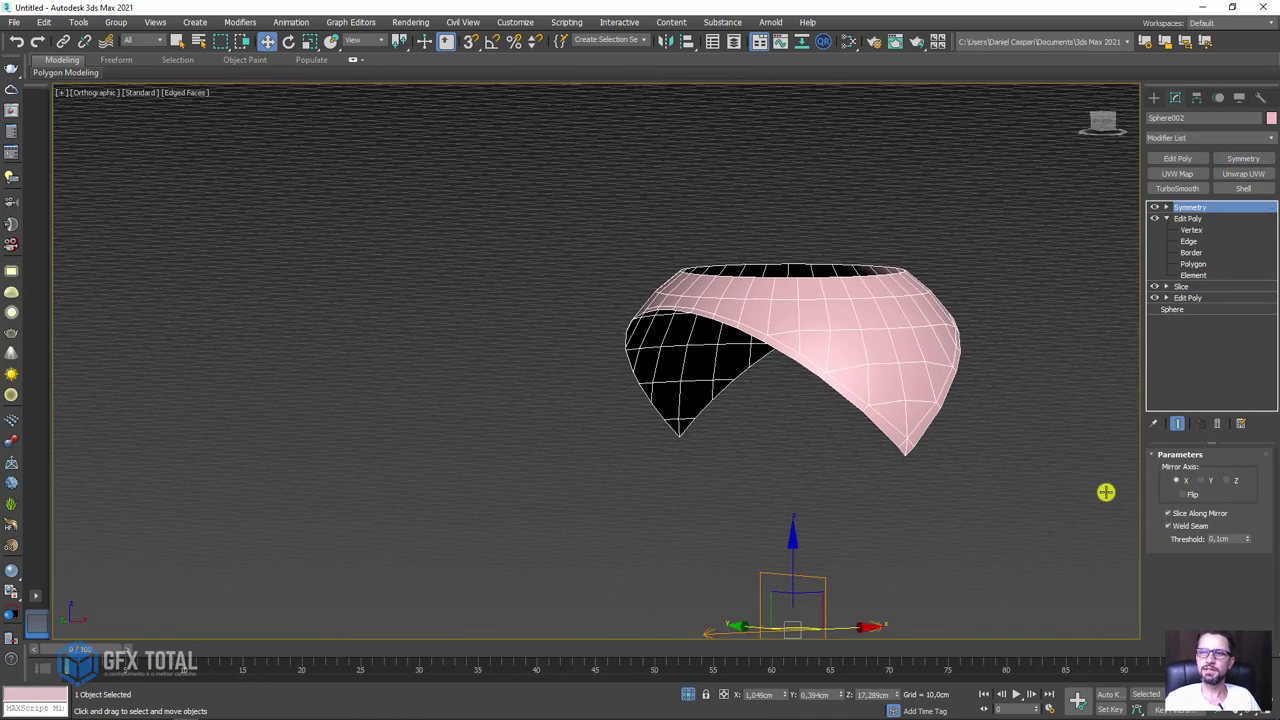
click(1200, 481)
click(1184, 492)
drag(771, 445, 829, 451)
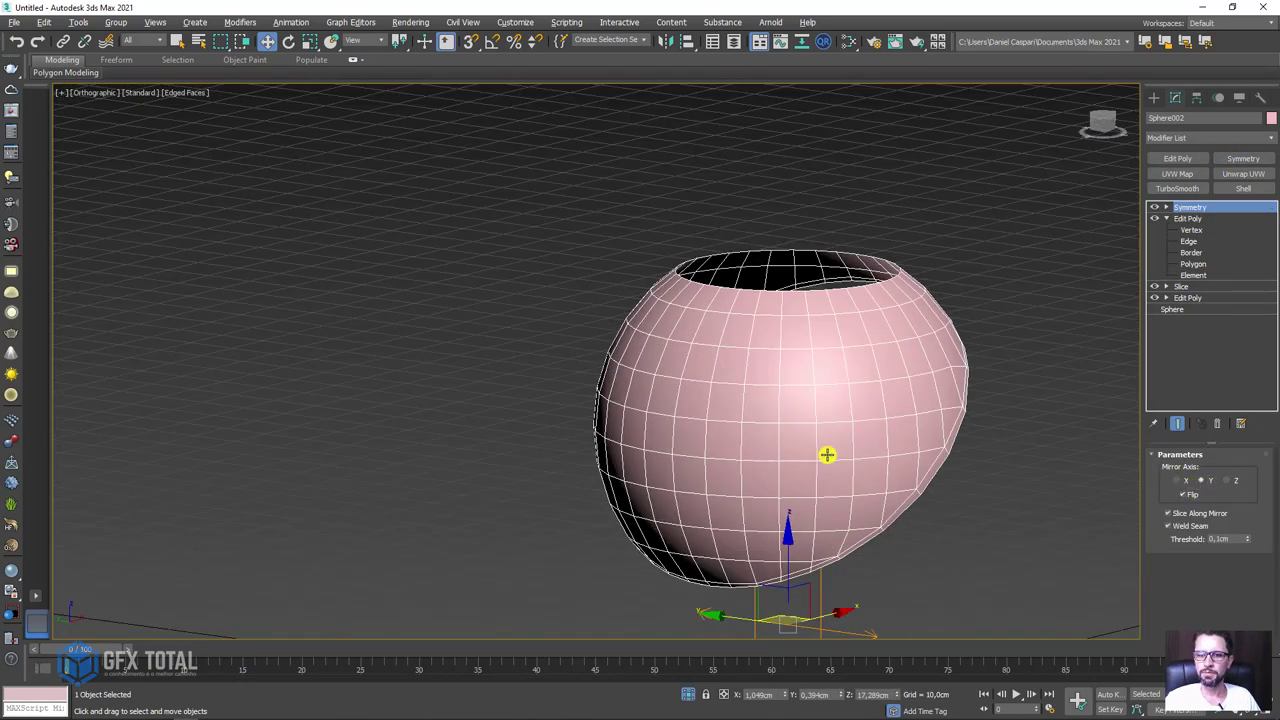
mouse_move(829, 451)
alt+middle_down()
mouse_move(943, 457)
mouse_move(774, 466)
mouse_move(963, 423)
mouse_move(915, 438)
alt+middle_up()
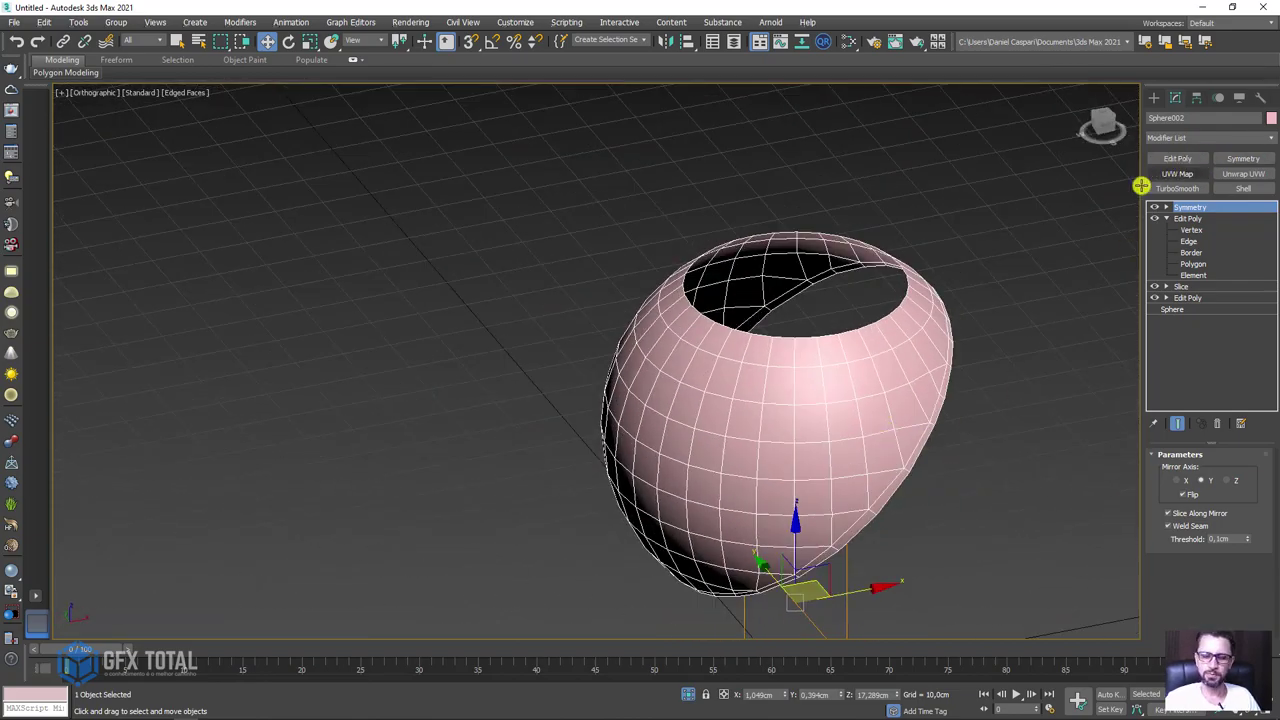
Add a new Edit Poly modifier on top of the Symmetry.
click(1177, 159)
click(1166, 229)
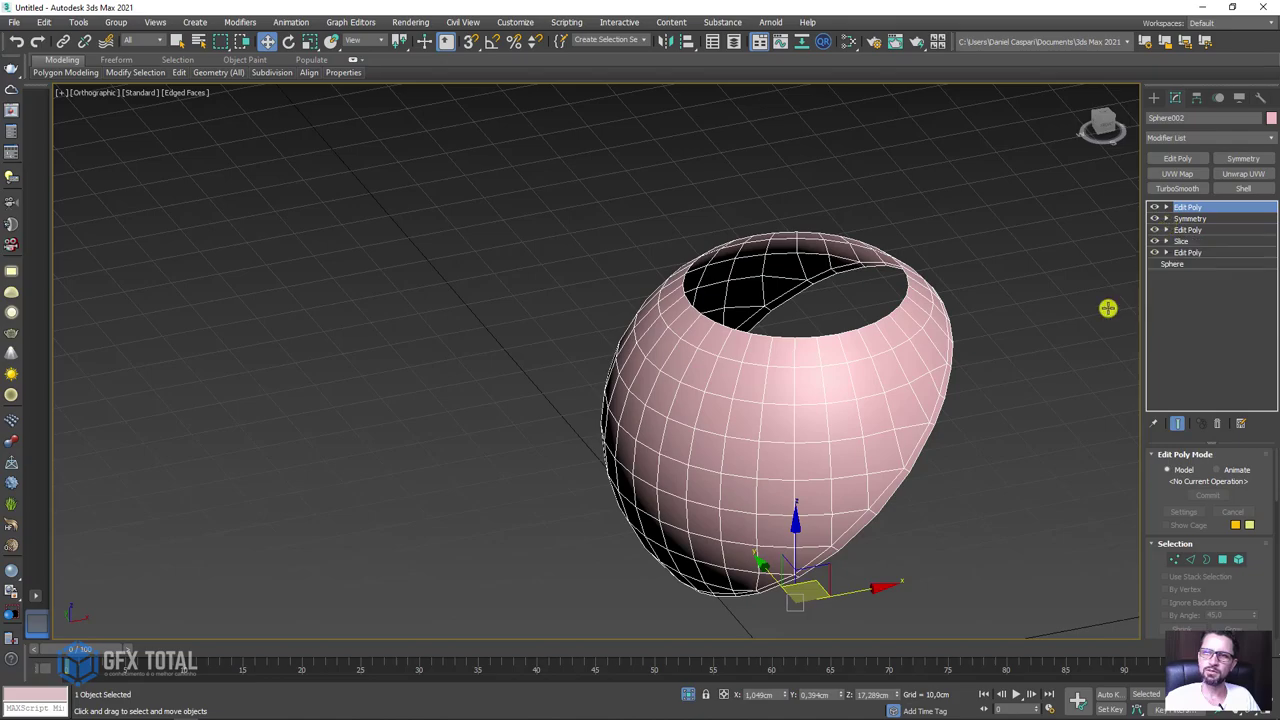
mouse_move(729, 623)
alt+middle_down()
mouse_move(863, 434)
mouse_move(971, 400)
mouse_move(843, 413)
mouse_move(826, 460)
mouse_move(860, 426)
mouse_move(884, 427)
alt+middle_up()
scroll(717, 471, up, 3)
mouse_move(717, 471)
alt+middle_down()
mouse_move(746, 500)
mouse_move(734, 634)
mouse_move(715, 474)
mouse_move(700, 460)
mouse_move(737, 451)
mouse_move(751, 431)
mouse_move(781, 445)
mouse_move(729, 457)
mouse_move(743, 429)
mouse_move(991, 368)
alt+middle_up()
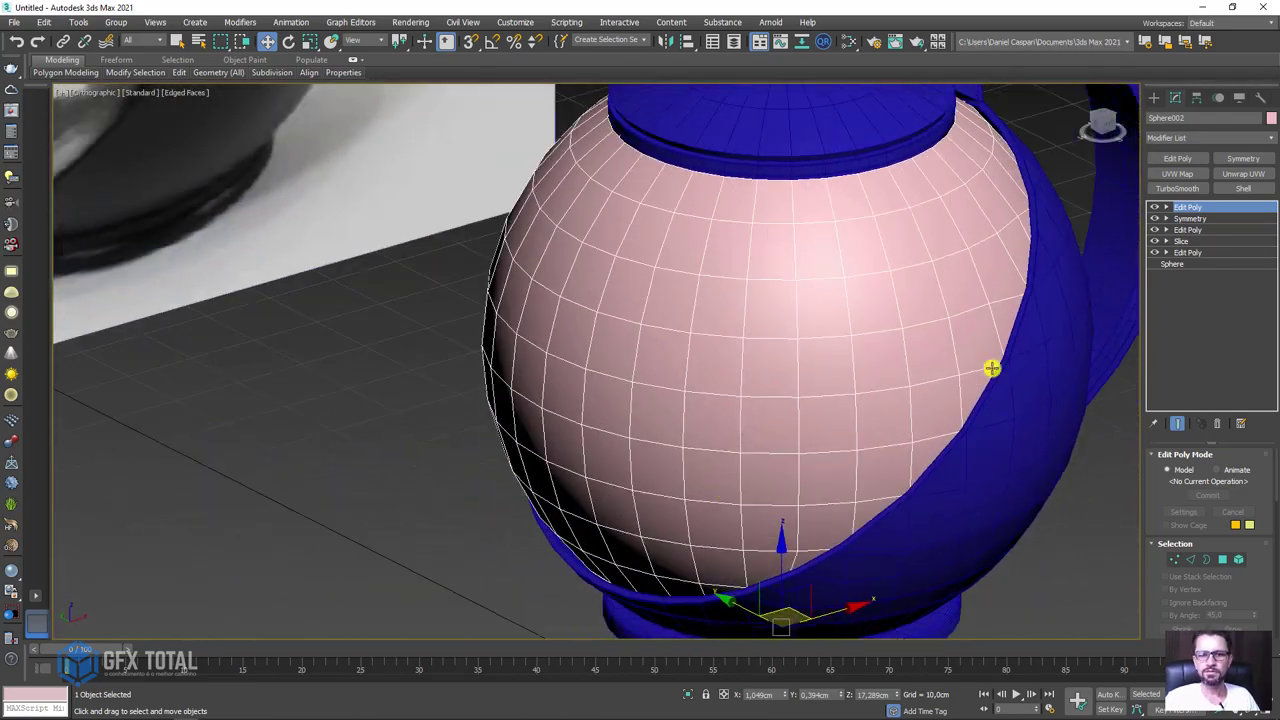
Add a Shell modifier to the sphere from the Modifier List.
click(1268, 144)
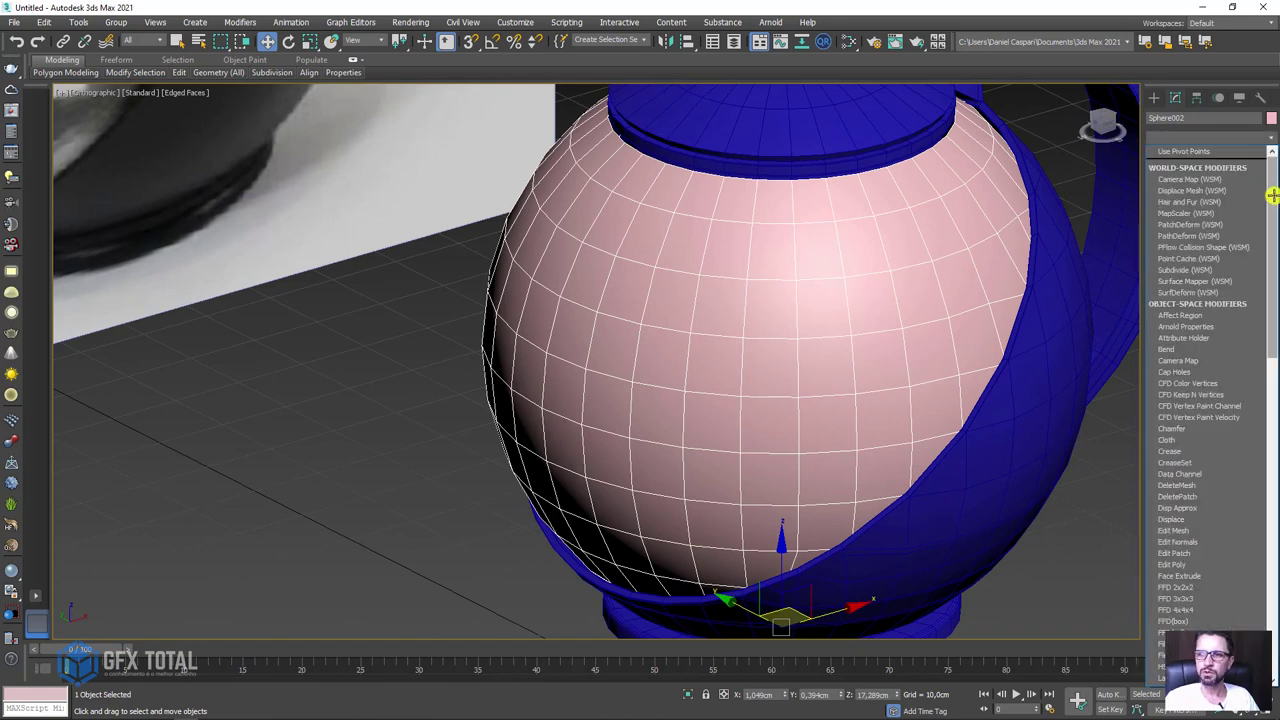
drag(1271, 194, 1250, 485)
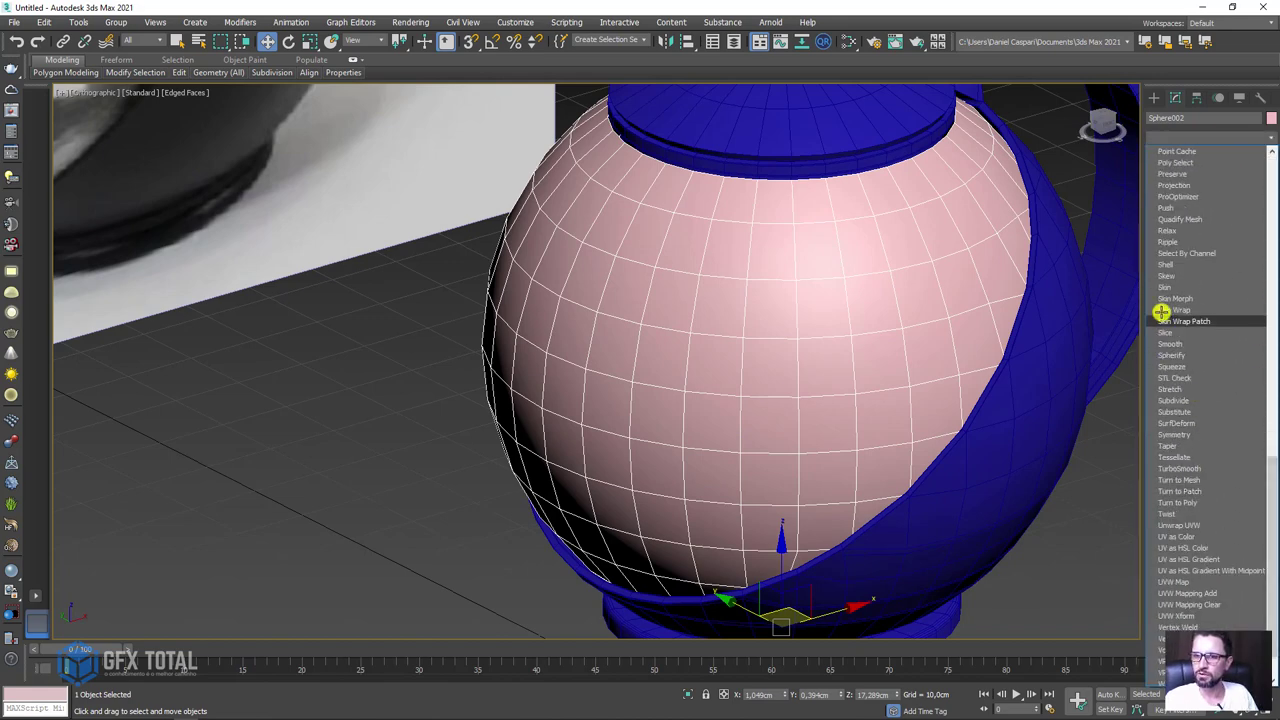
click(1166, 265)
alt+middle_drag(825, 414, 743, 494)
scroll(820, 449, up, 2)
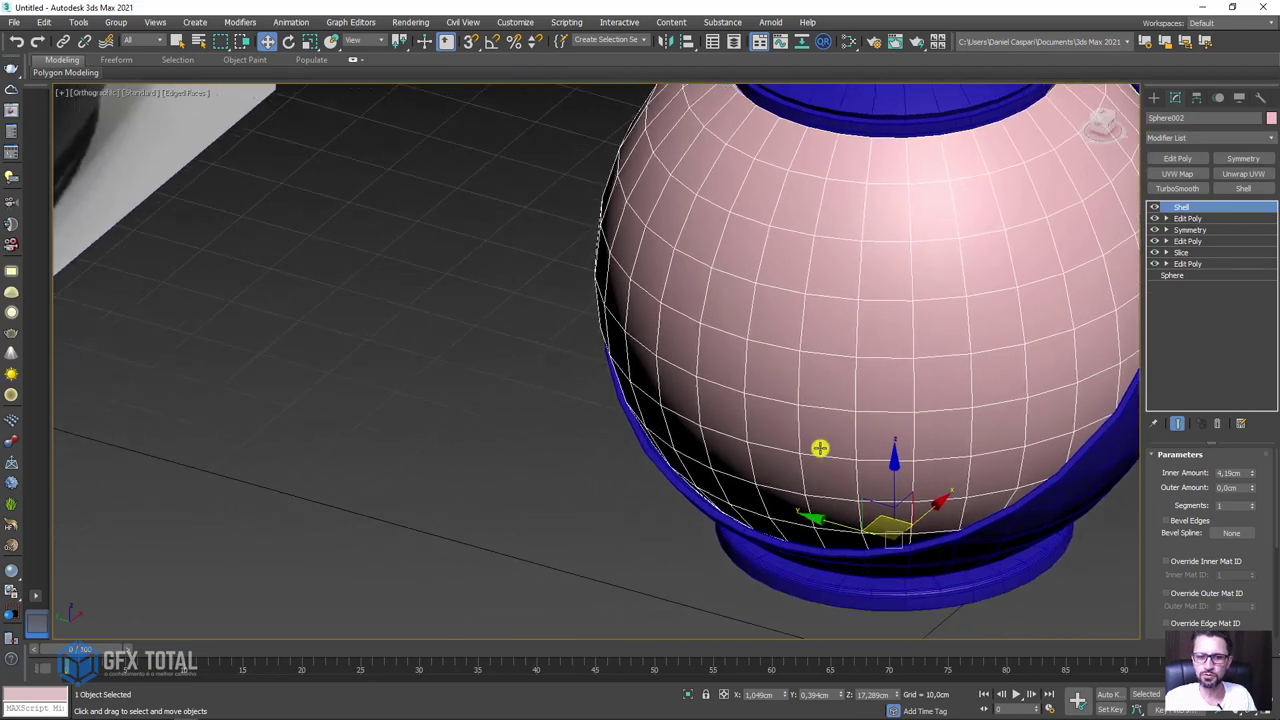
scroll(657, 463, up, 2)
scroll(667, 447, up, 2)
scroll(667, 447, down, 2)
scroll(683, 491, up, 2)
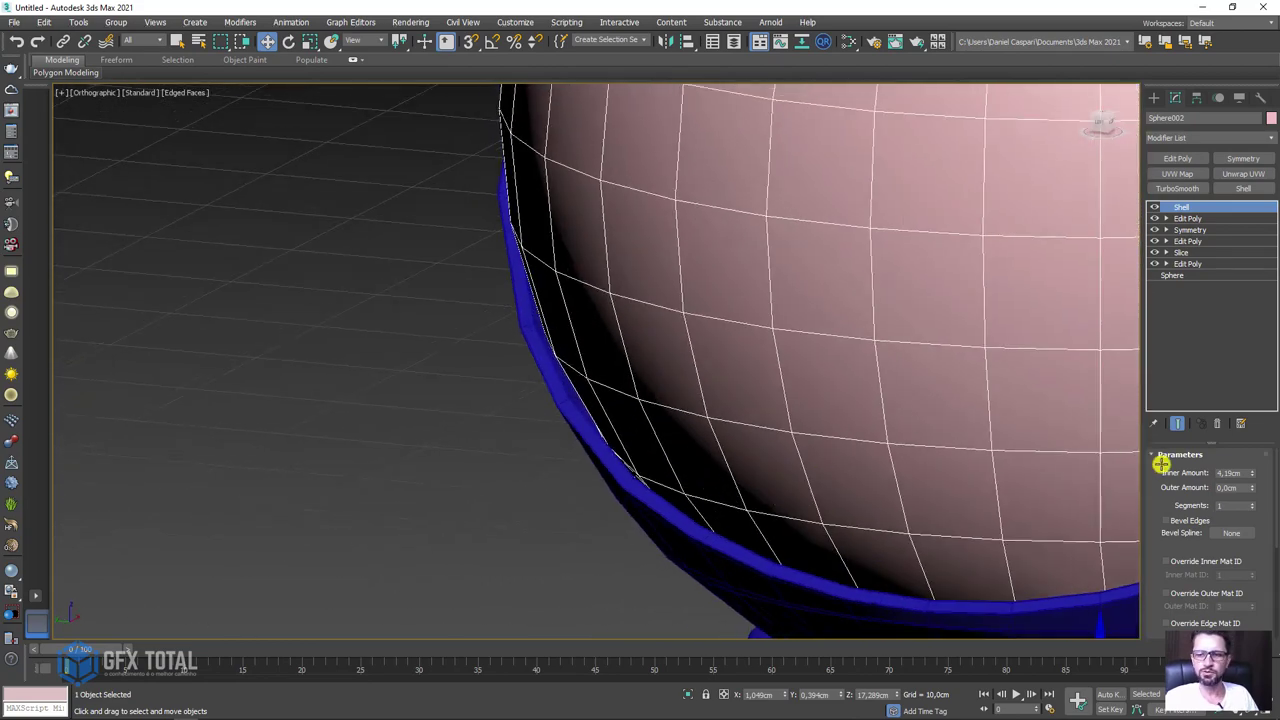
Set the Shell thickness to 0.55cm inner and 0.42cm outer.
drag(1253, 476, 1249, 442)
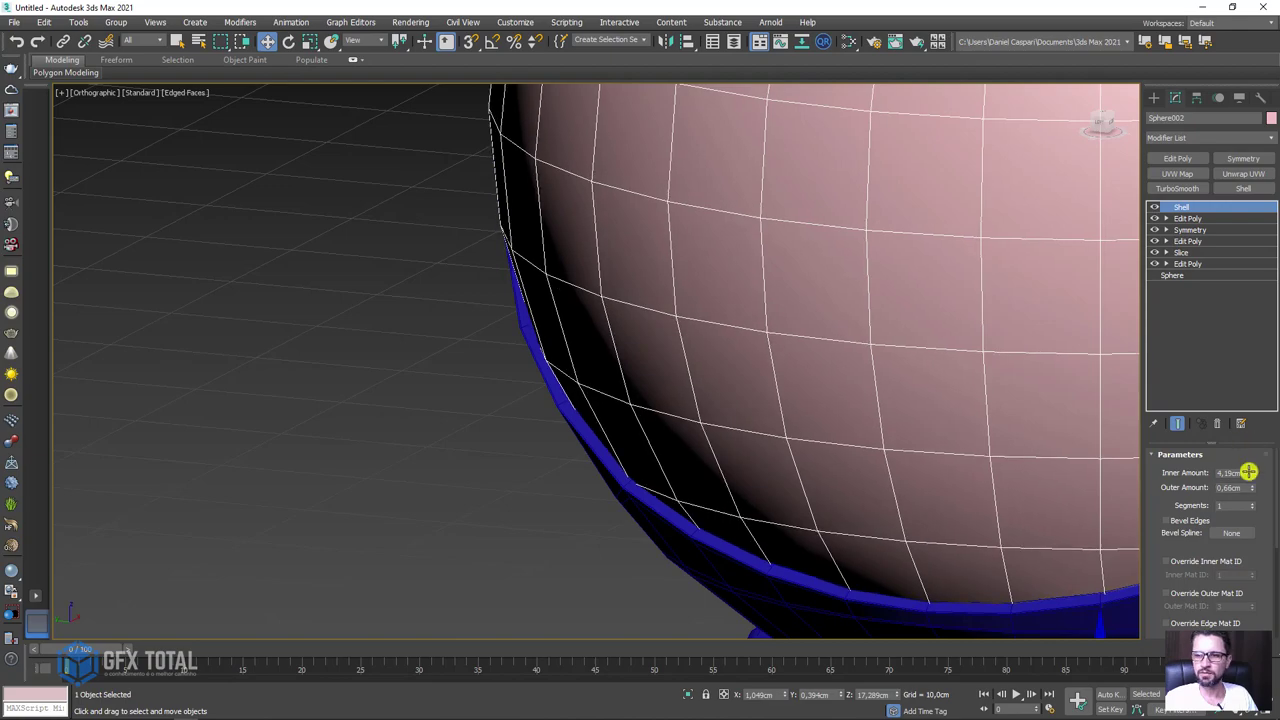
key(F3)
mouse_move(1256, 473)
mouse_down()
mouse_move(1235, 600)
mouse_move(1210, 5)
mouse_up()
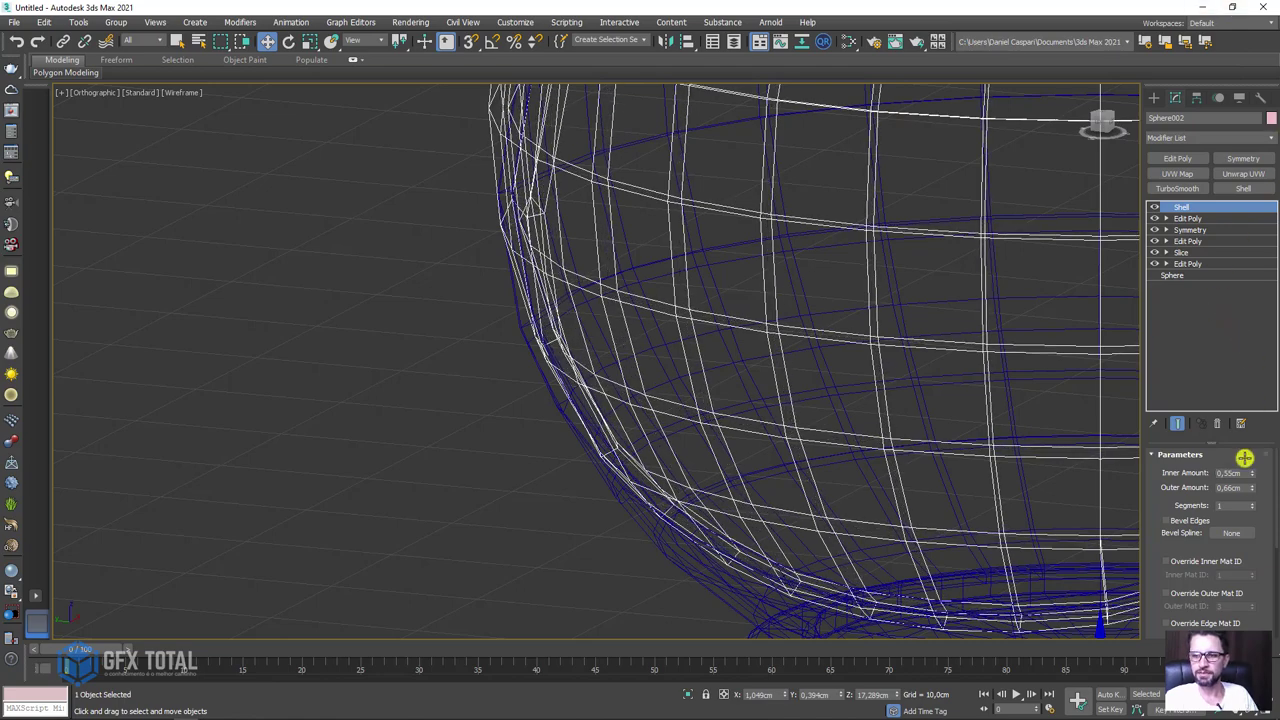
drag(1254, 486, 1264, 503)
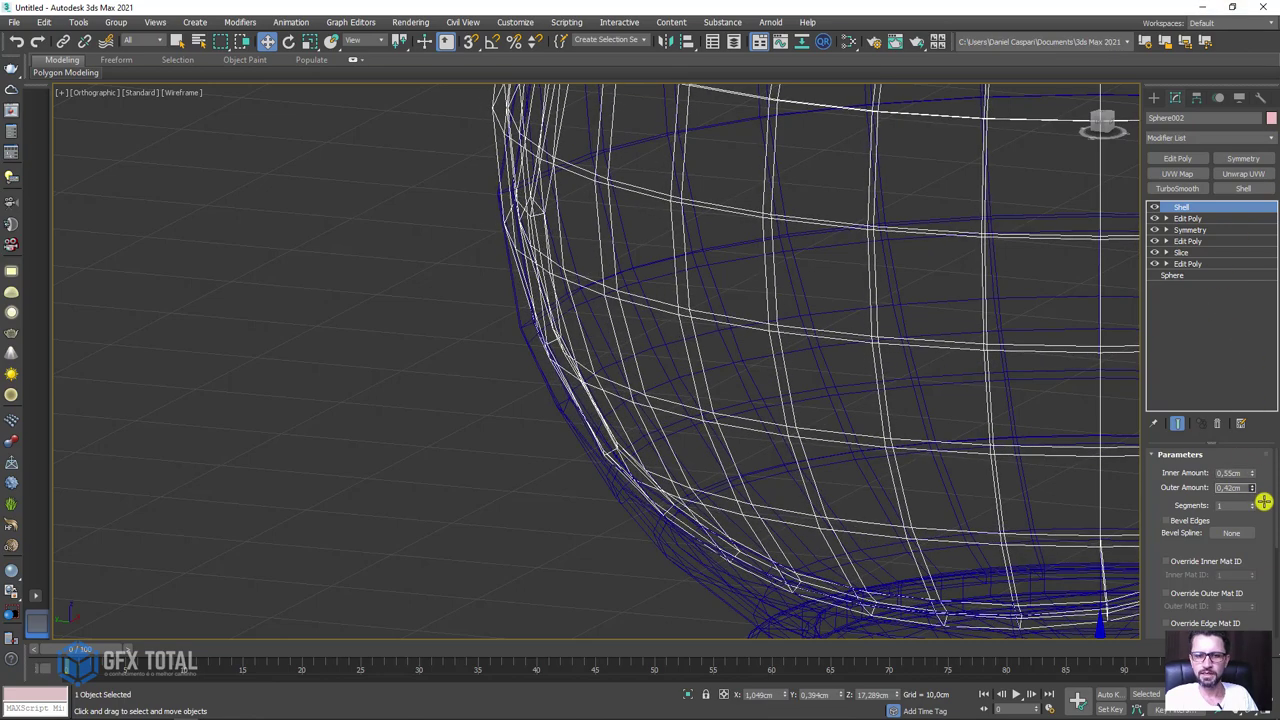
key(F3)
scroll(711, 383, down, 3)
scroll(603, 391, down, 3)
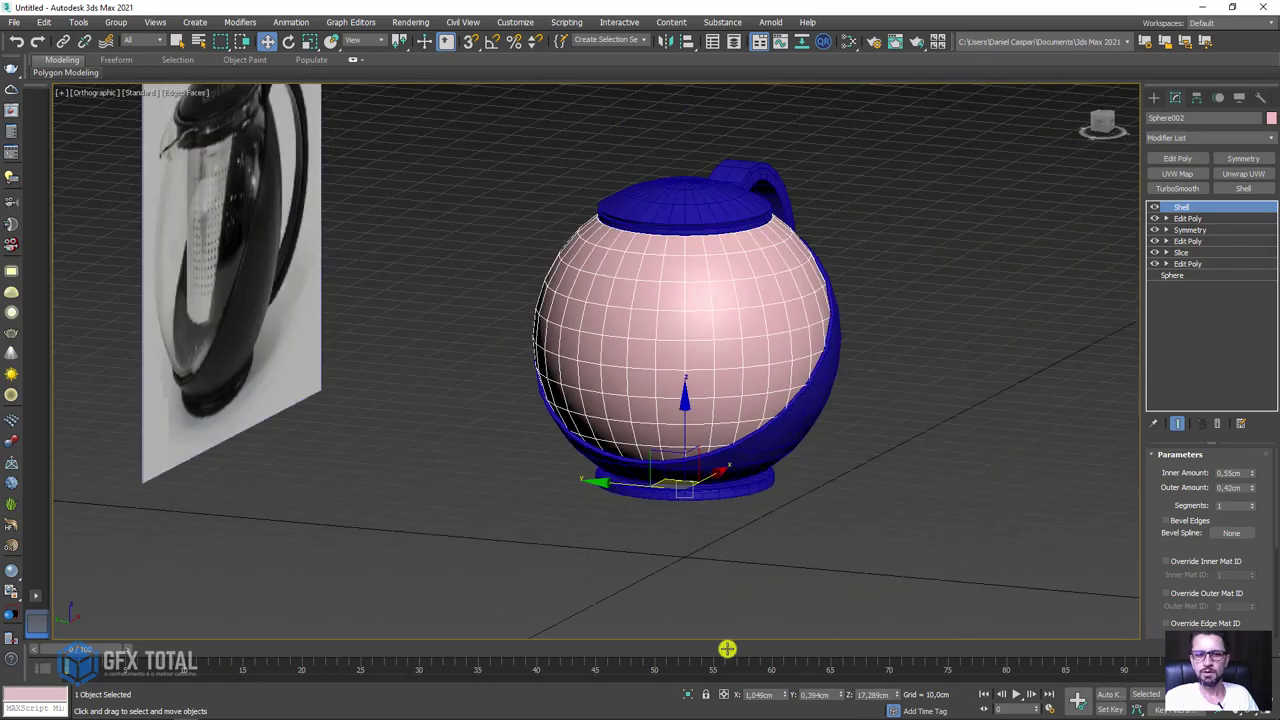
Add a TurboSmooth, switch it off, and insert a new Edit Poly above the Shell.
key(alt+q)
alt+middle_drag(786, 451, 964, 370)
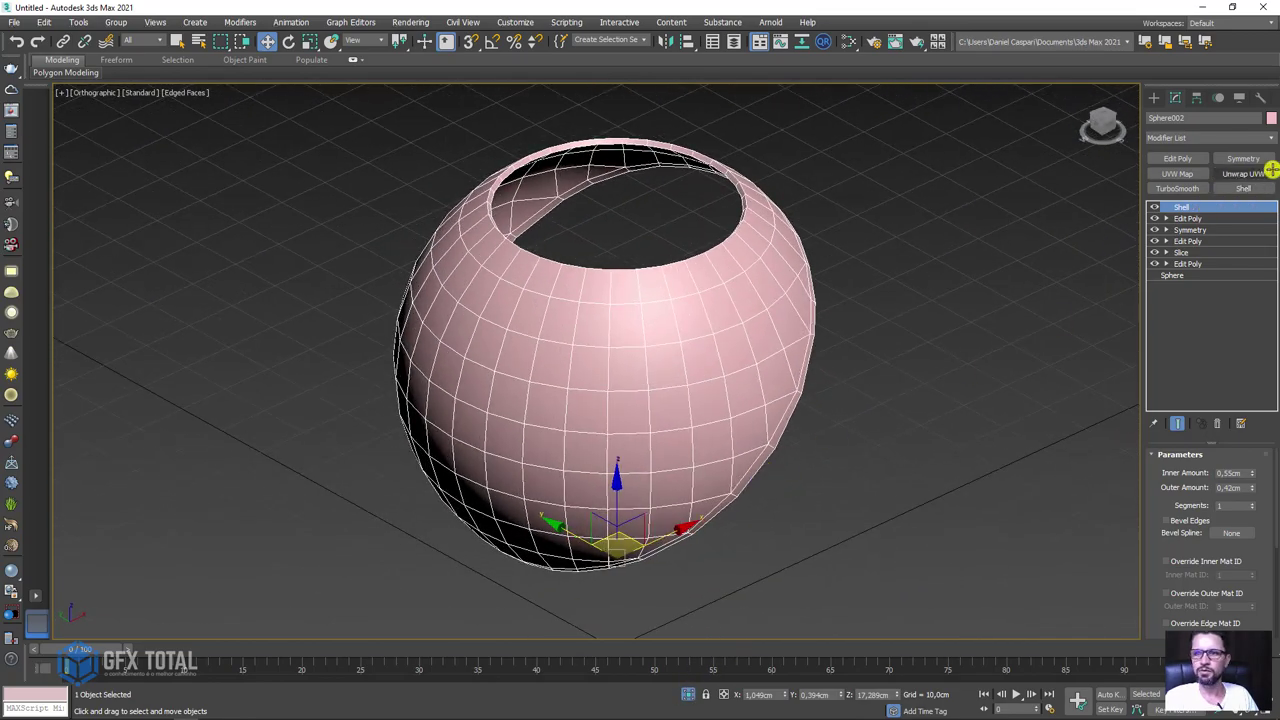
click(1177, 188)
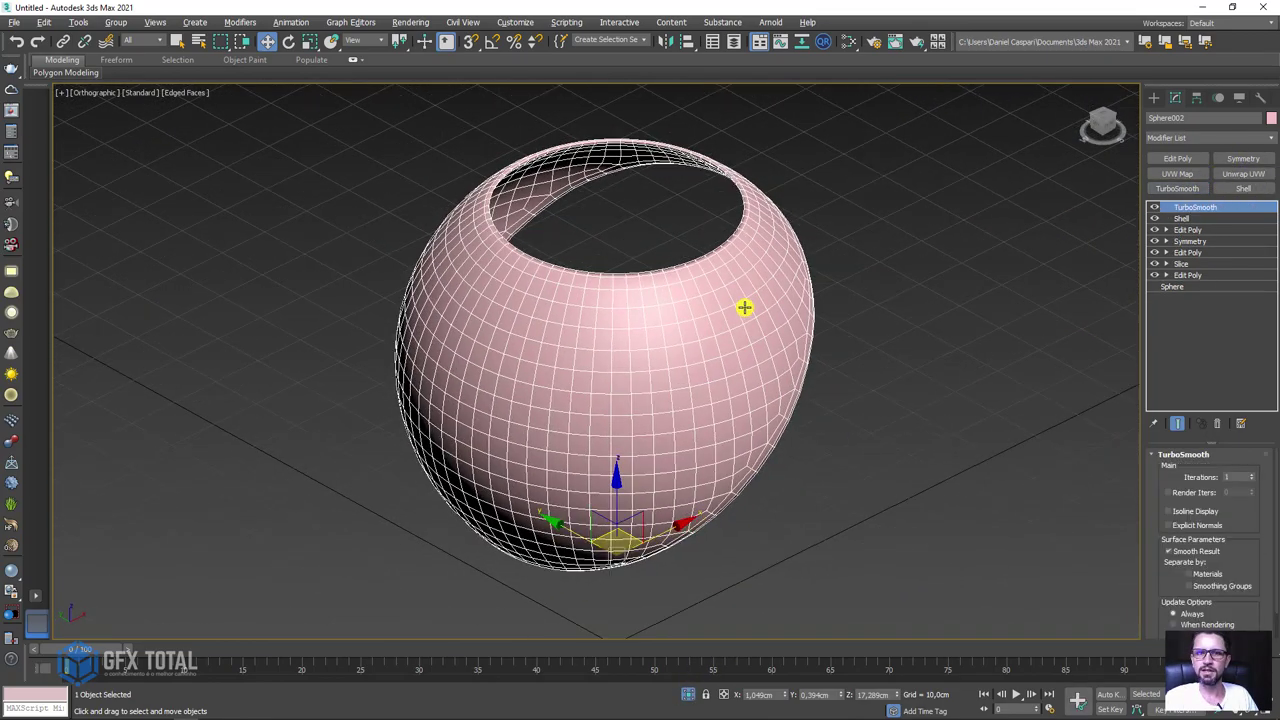
mouse_move(743, 300)
alt+middle_down()
mouse_move(751, 417)
mouse_move(657, 285)
mouse_move(651, 249)
mouse_move(1163, 200)
alt+middle_up()
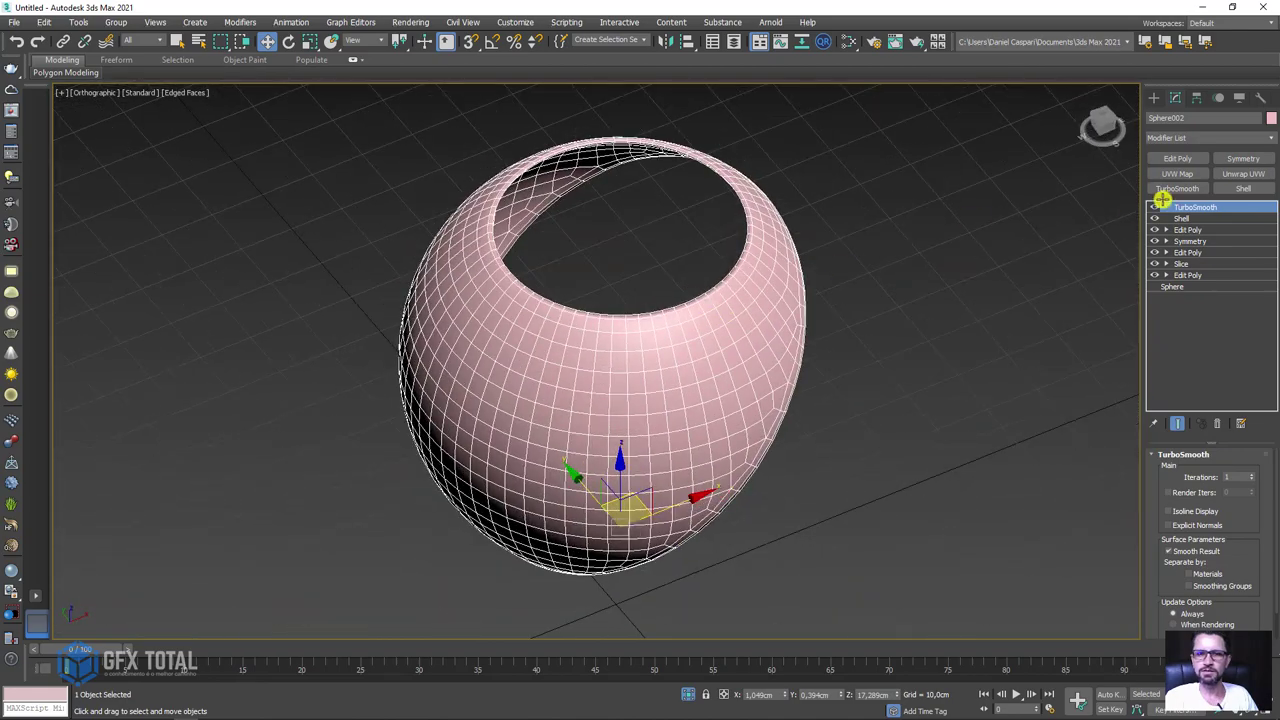
click(1155, 206)
click(1180, 218)
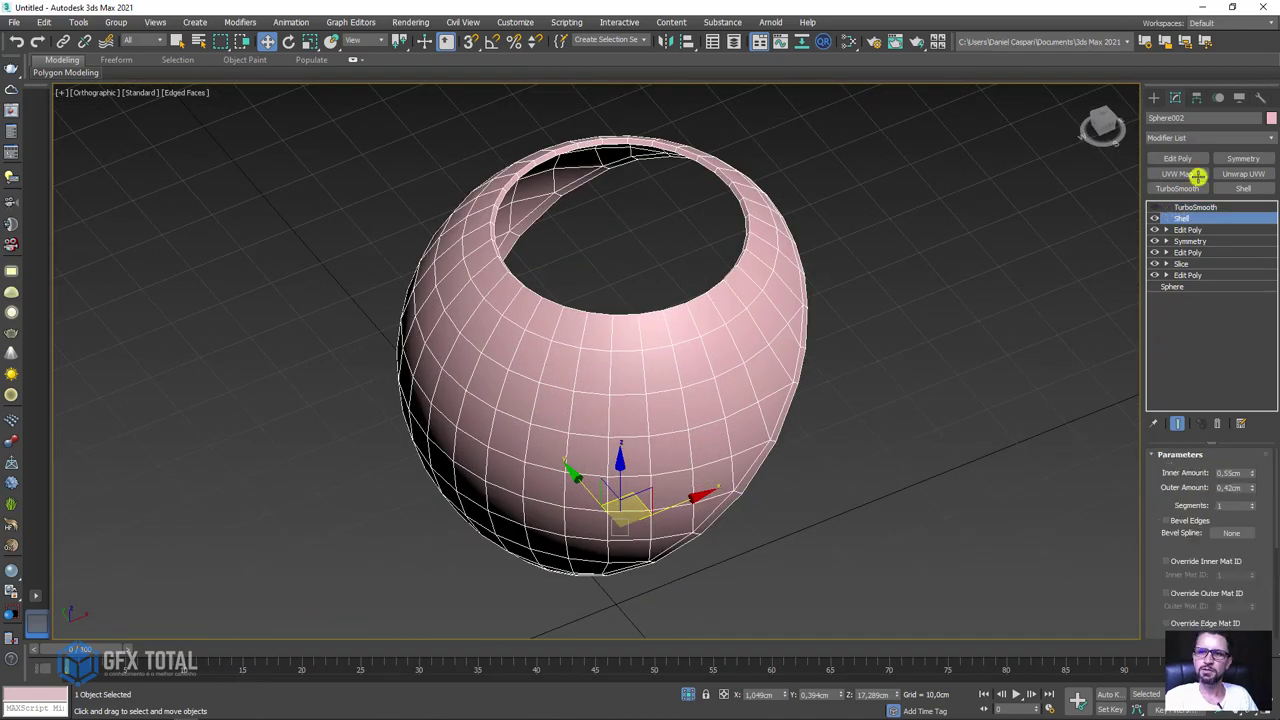
click(1177, 159)
Select the full edge loop around the thickened rim of the opening.
click(1190, 559)
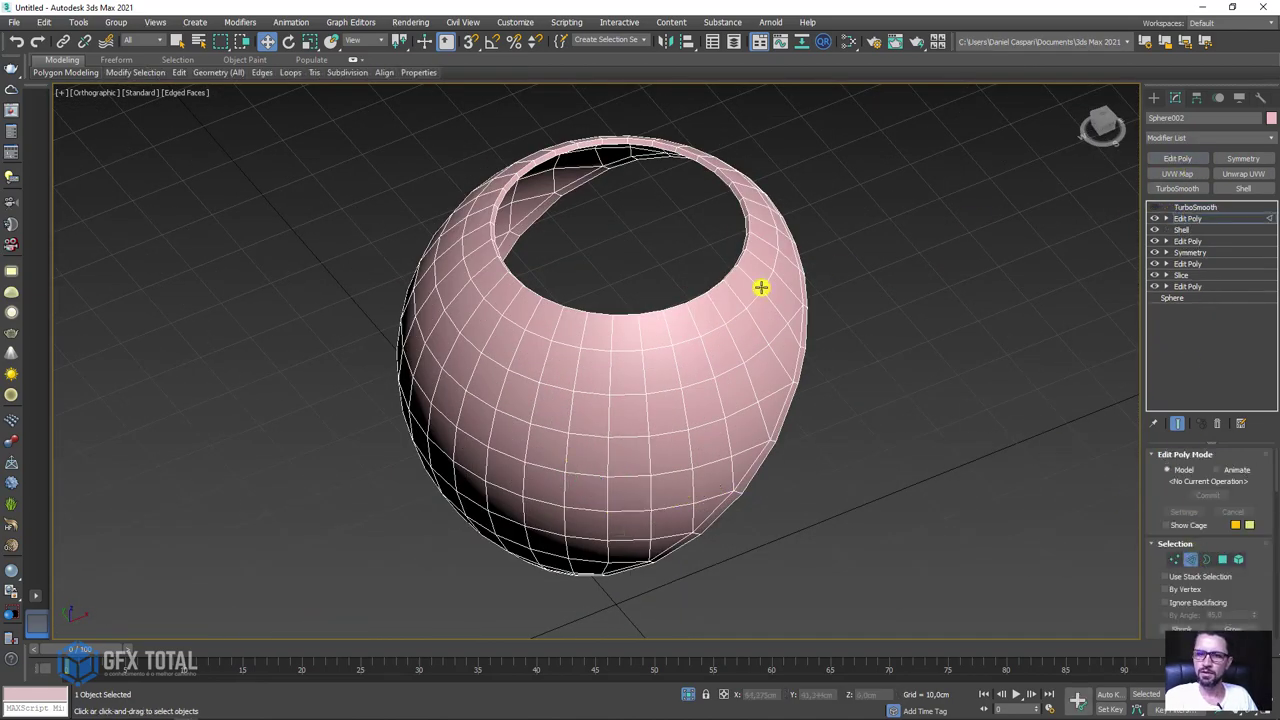
scroll(755, 220, up, 3)
scroll(749, 189, up, 3)
click(750, 187)
scroll(891, 317, down, 5)
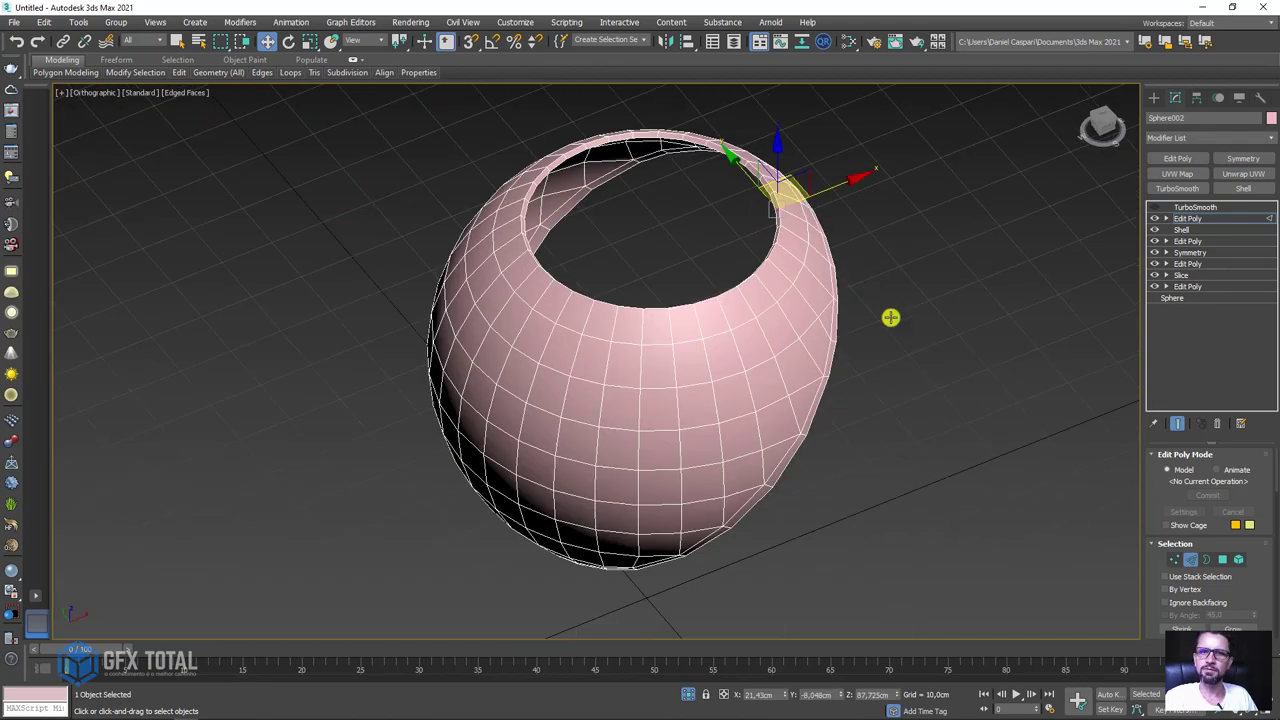
mouse_move(891, 317)
alt+middle_down()
mouse_move(808, 229)
mouse_move(813, 259)
alt+middle_up()
scroll(811, 240, up, 3)
click(813, 259)
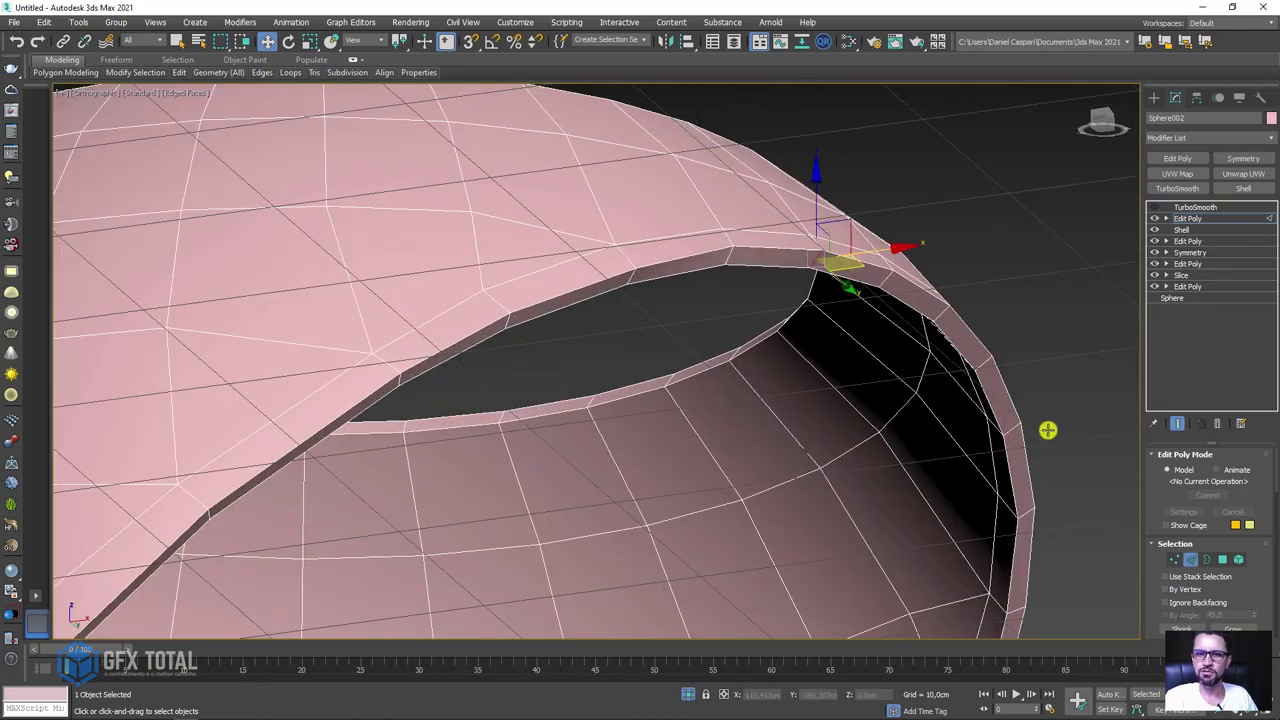
drag(1151, 524, 1166, 460)
click(1168, 542)
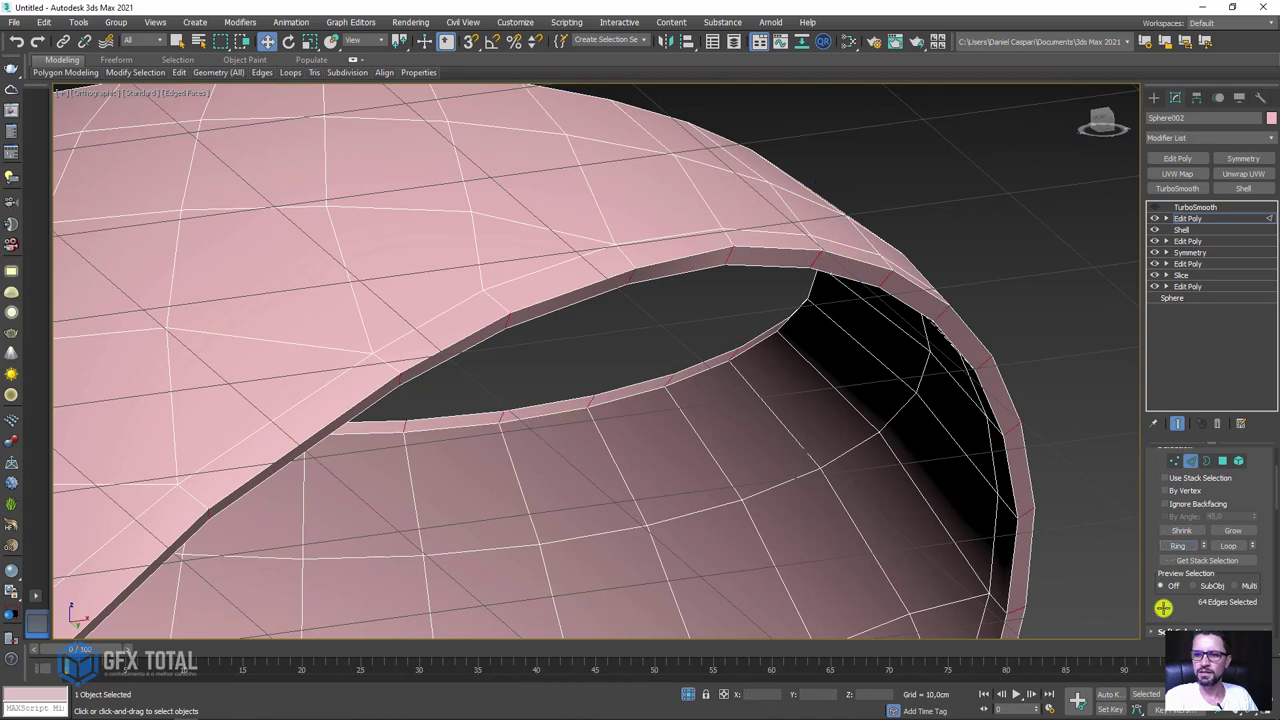
drag(1163, 606, 1166, 458)
Connect the rim loop with 2 segments and Pinch 61.
click(1254, 529)
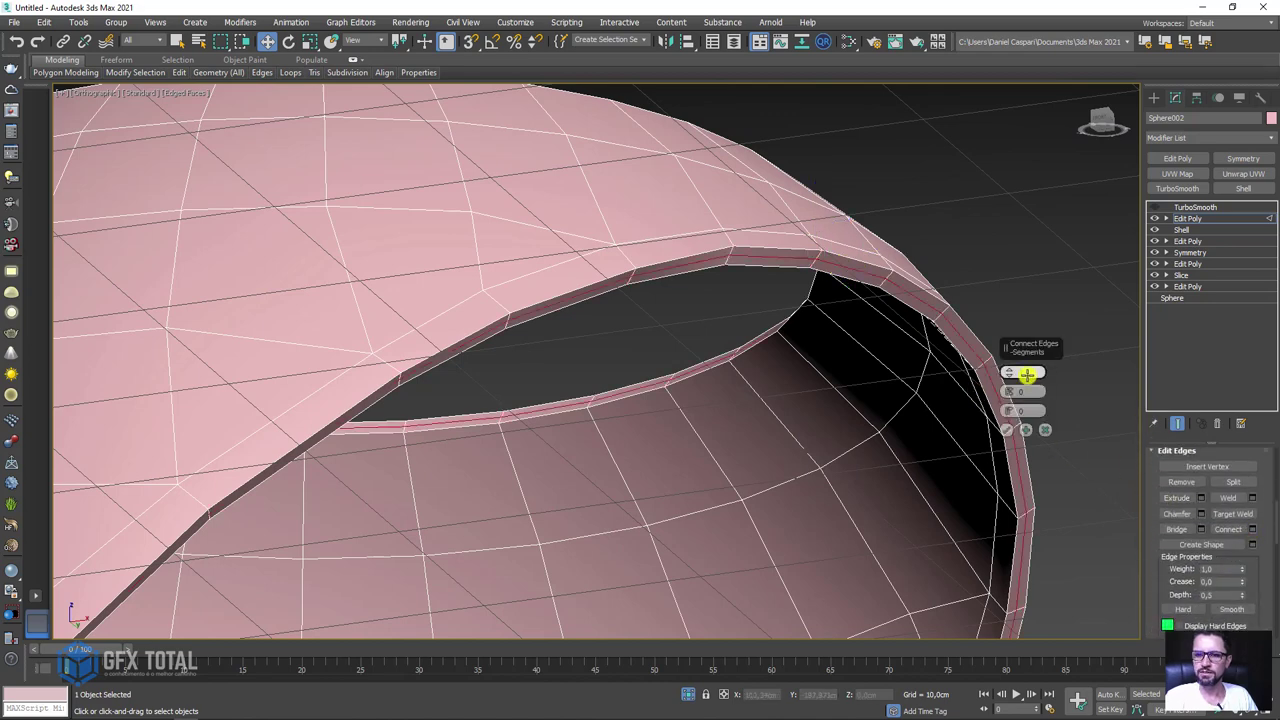
drag(1011, 372, 1000, 223)
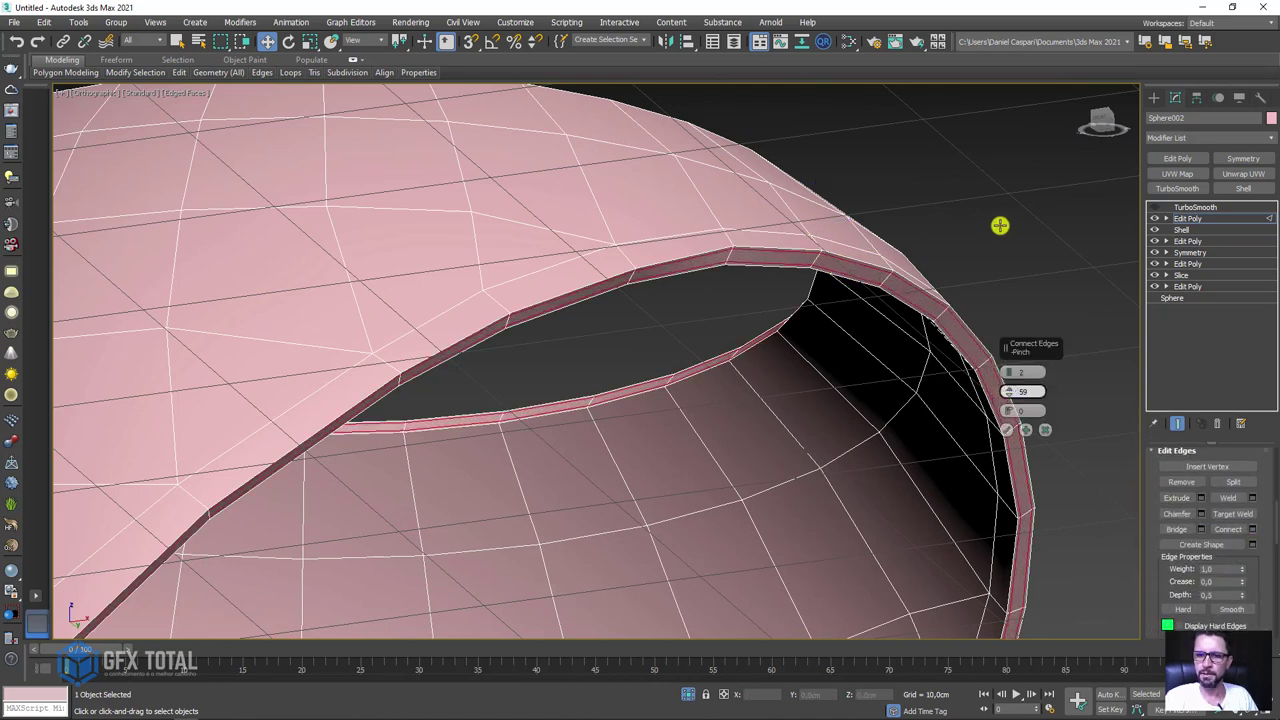
scroll(915, 258, down, 5)
alt+middle_drag(915, 258, 880, 346)
scroll(871, 274, up, 3)
scroll(871, 274, up, 3)
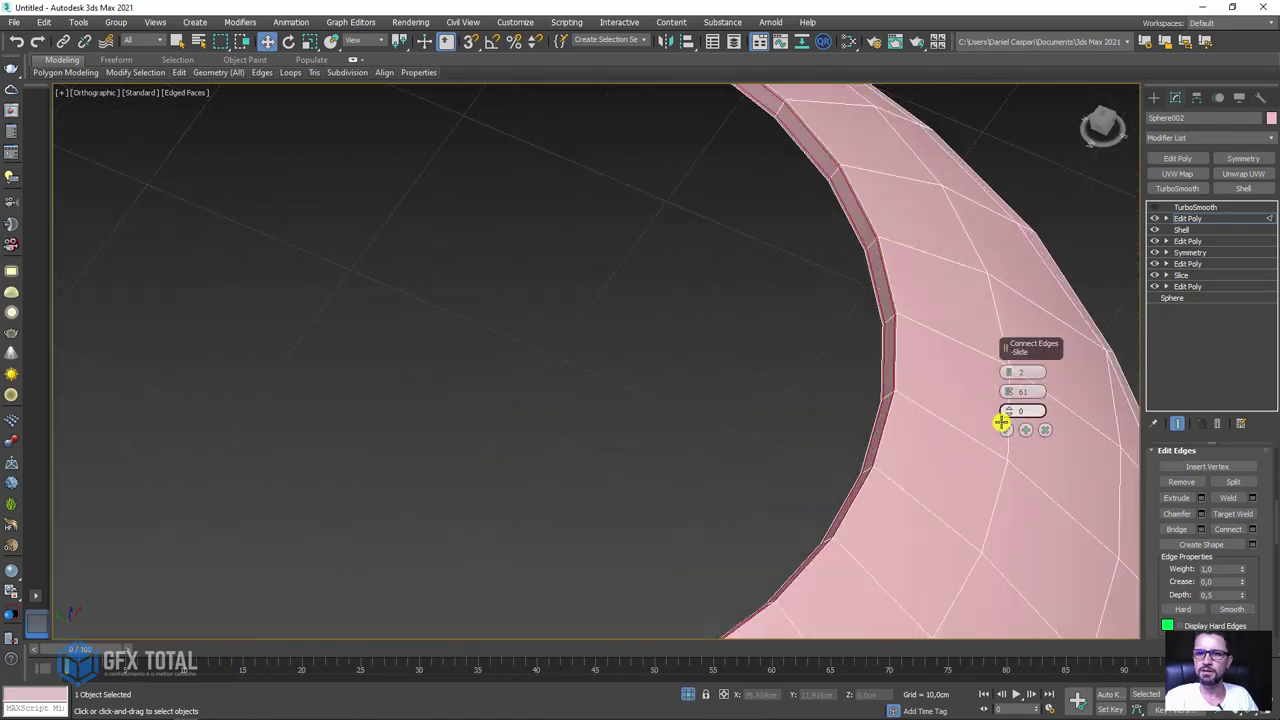
click(1005, 428)
Turn TurboSmooth back on and view the vessel from the side.
click(1180, 218)
click(1195, 207)
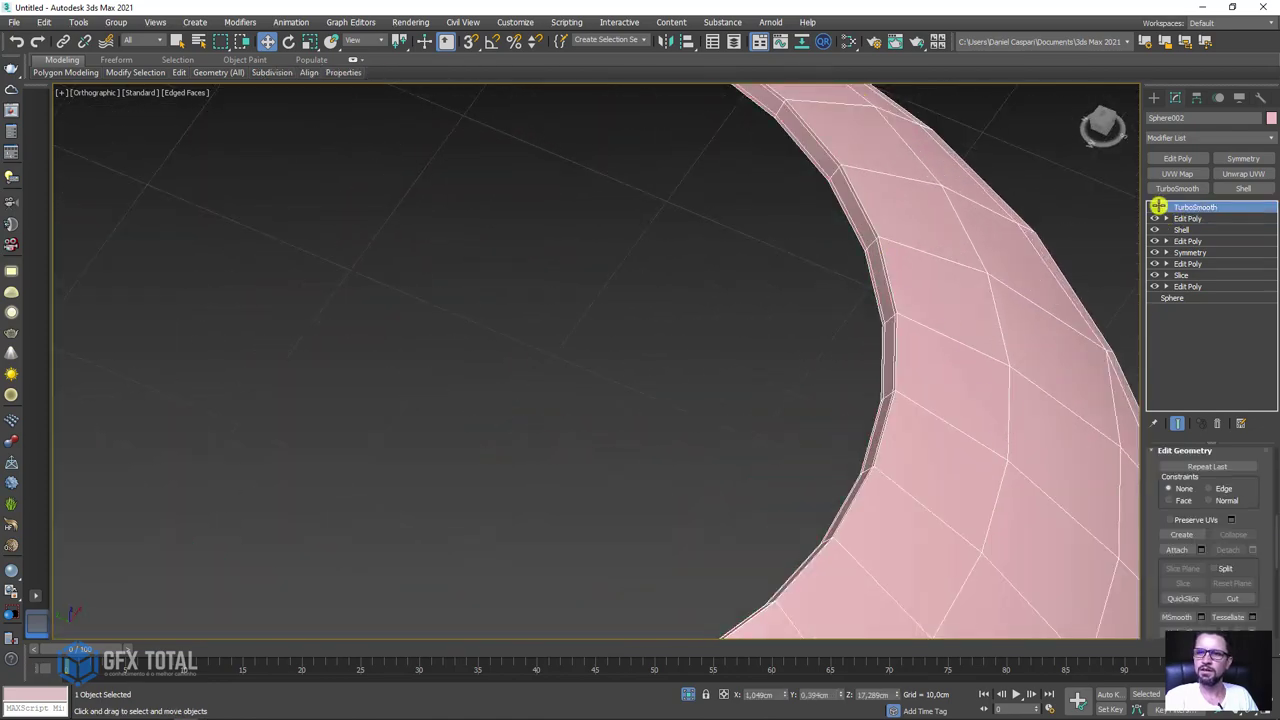
scroll(1091, 224, down, 5)
alt+middle_drag(1086, 320, 823, 247)
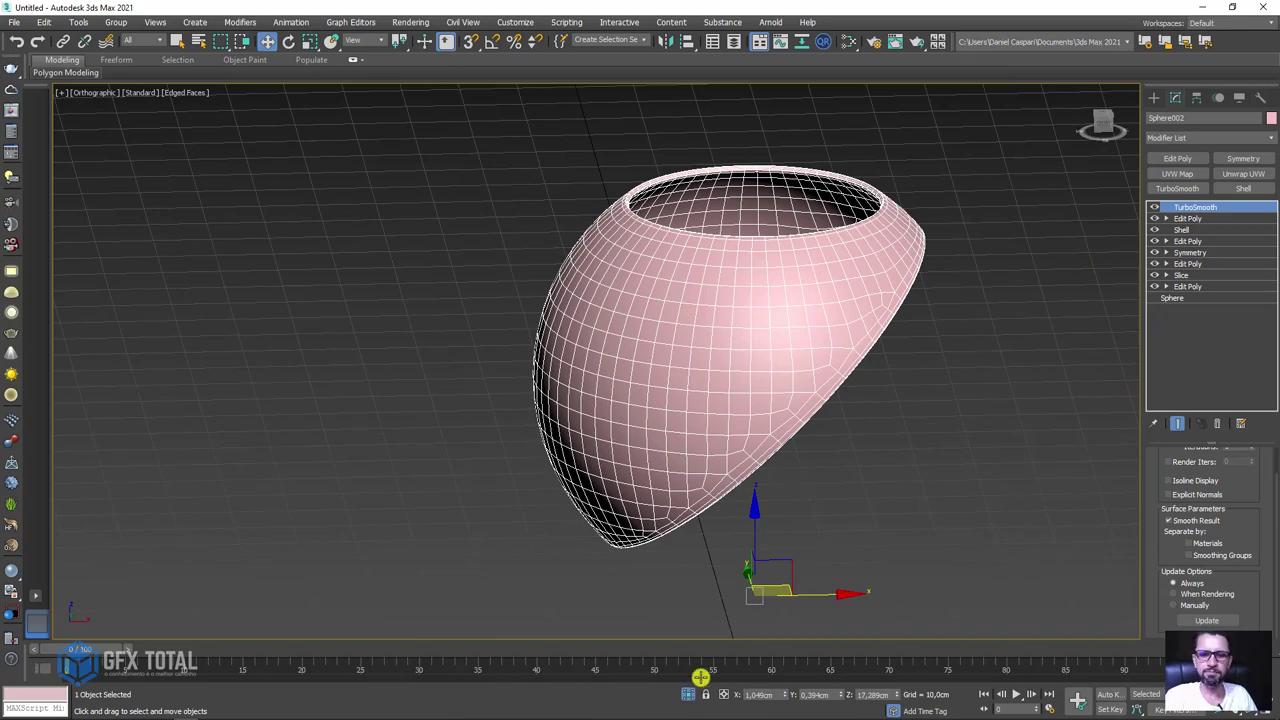
Orbit and zoom to compare the shelled sphere with the reference teapot photo.
mouse_move(696, 640)
alt+middle_down()
mouse_move(737, 474)
mouse_move(651, 457)
mouse_move(689, 454)
alt+middle_up()
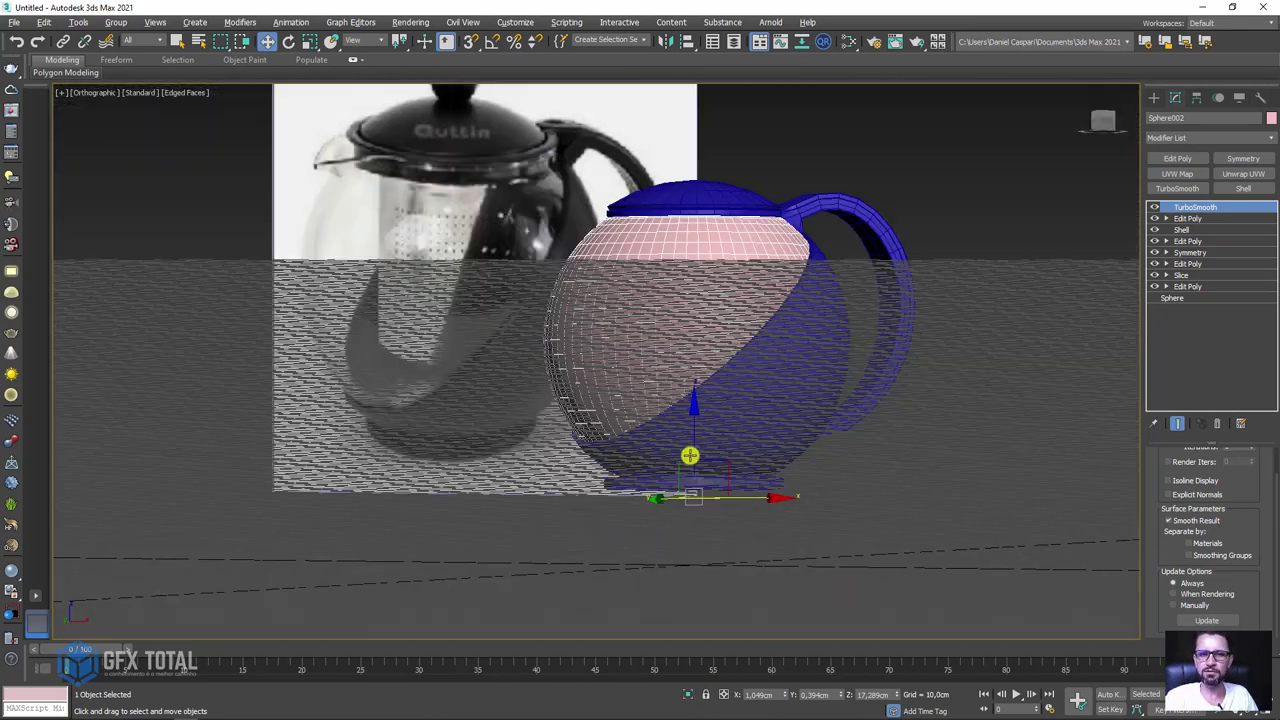
scroll(729, 389, down, 2)
mouse_move(729, 389)
alt+middle_down()
mouse_move(674, 346)
mouse_move(640, 294)
alt+middle_up()
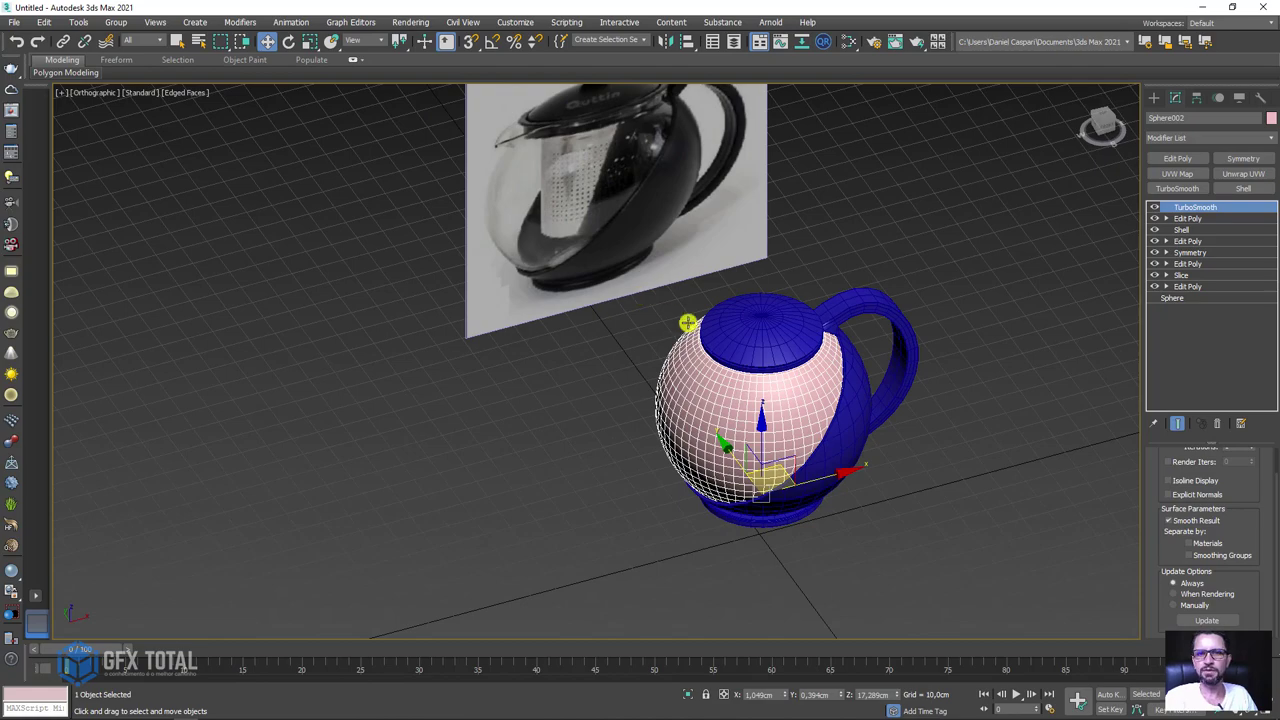
mouse_move(705, 340)
alt+middle_down()
mouse_move(743, 409)
mouse_move(686, 280)
mouse_move(640, 337)
alt+middle_up()
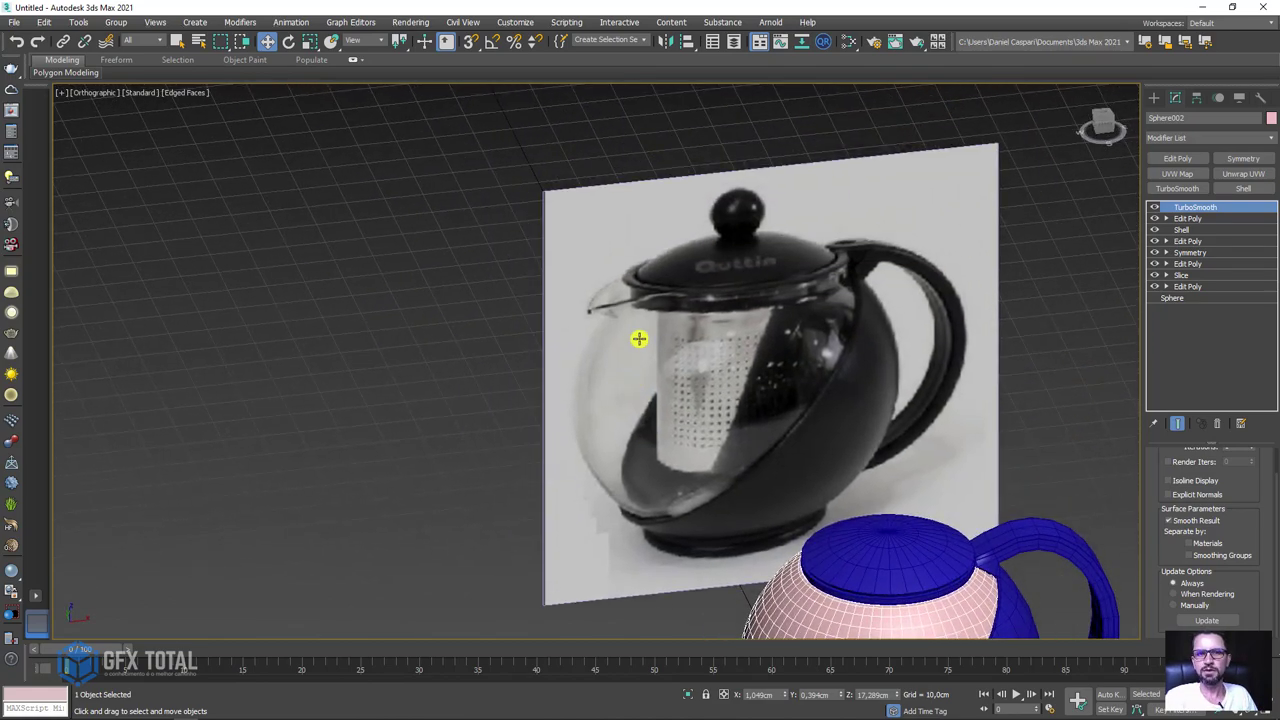
scroll(648, 315, up, 4)
scroll(653, 300, up, 4)
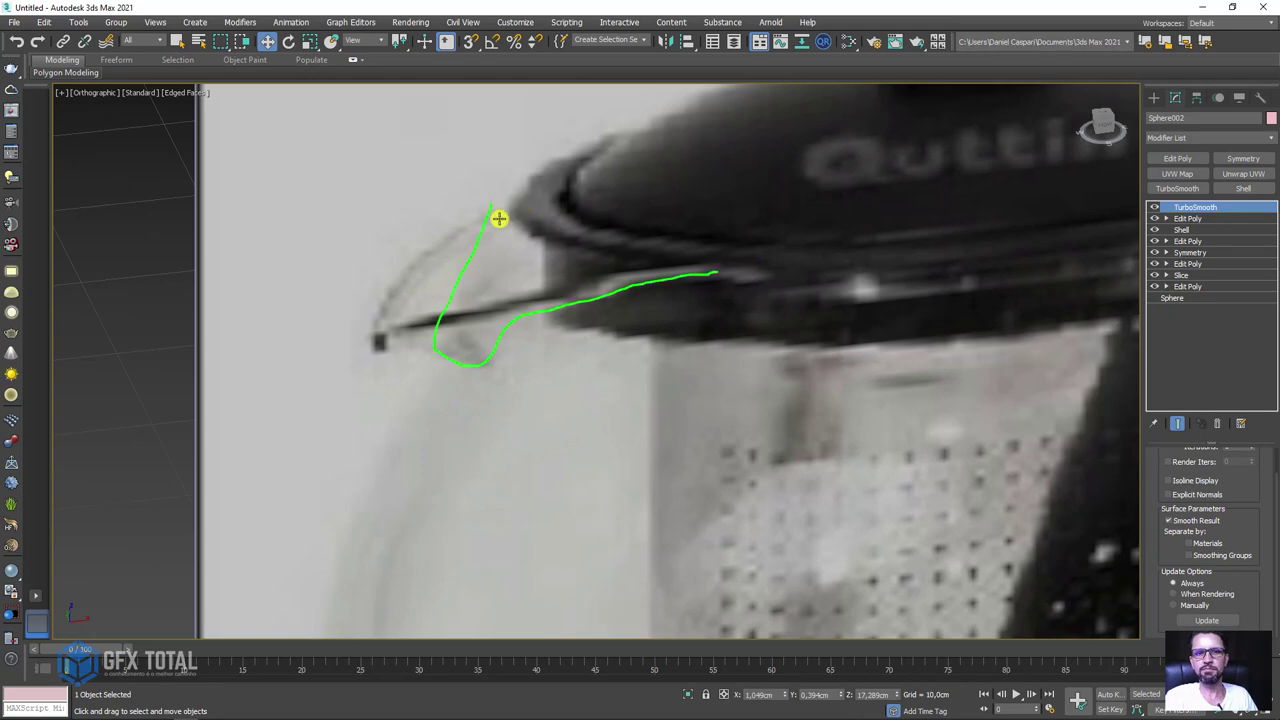
scroll(500, 320, down, 4)
scroll(626, 195, down, 2)
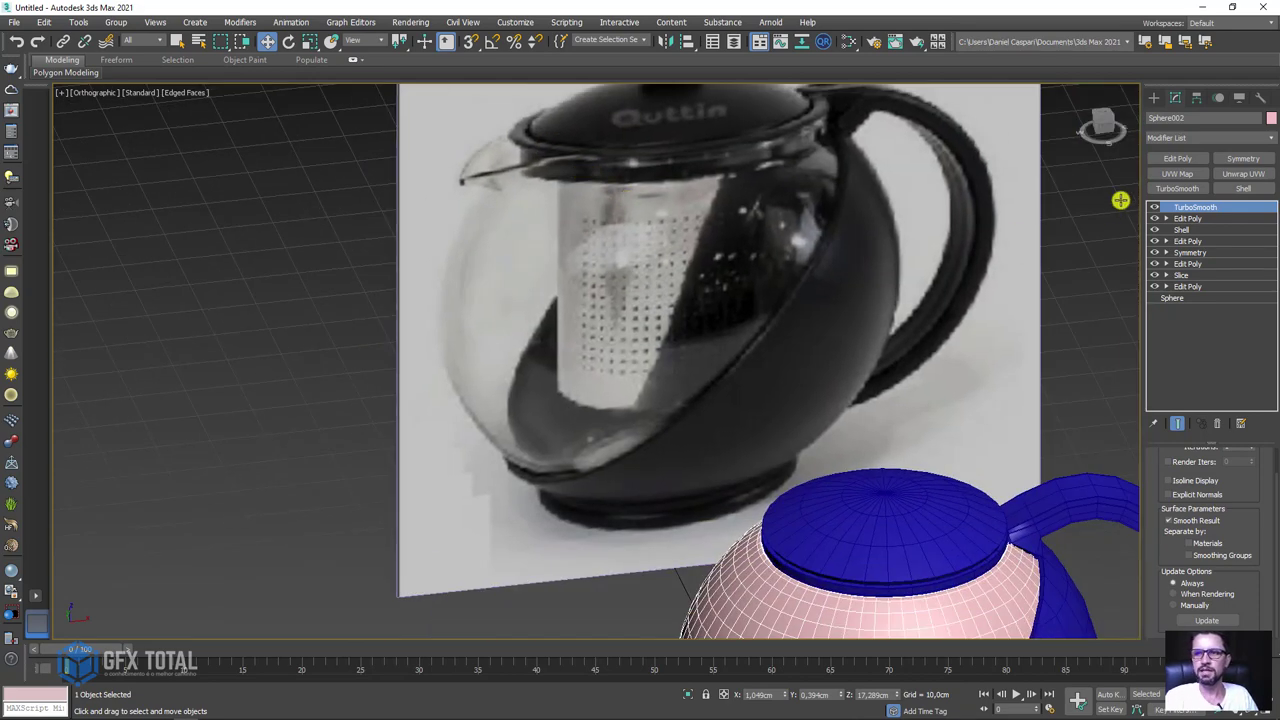
Switch TurboSmooth off and drop down the stack to the body's Edit Poly.
click(1155, 207)
click(1175, 230)
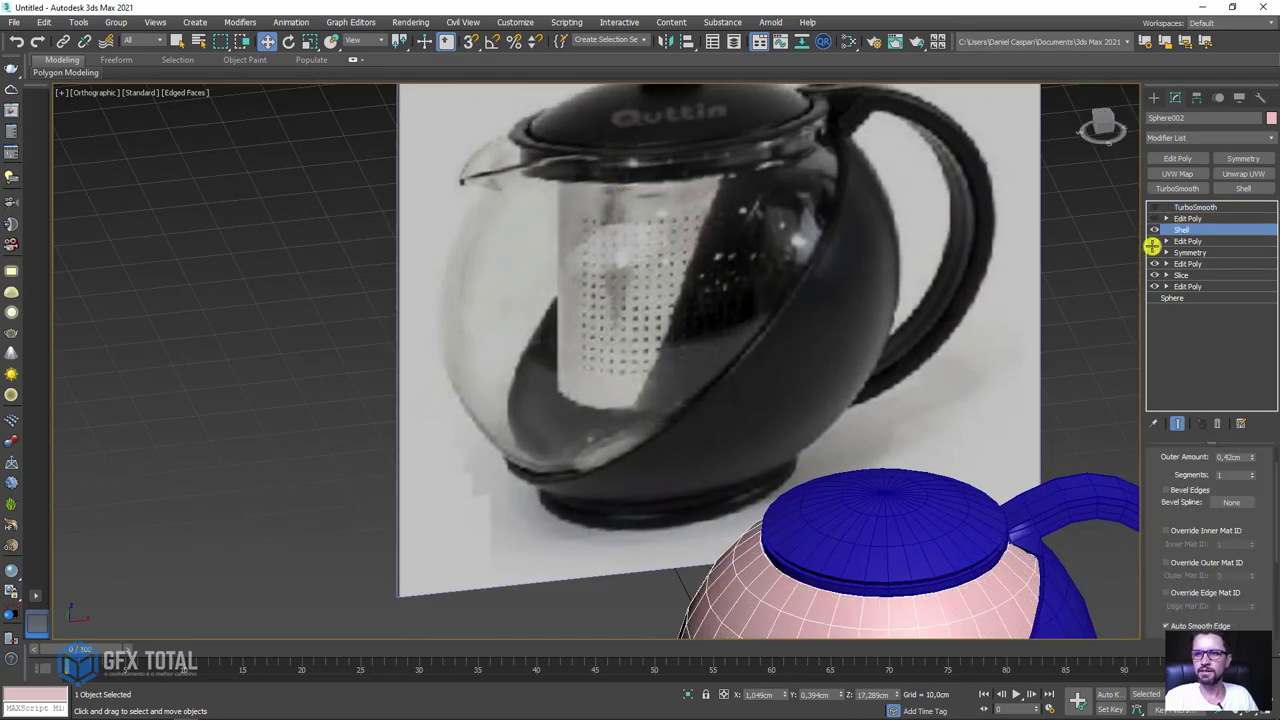
scroll(894, 297, down, 3)
mouse_move(1101, 292)
alt+middle_down()
mouse_move(966, 369)
mouse_move(1072, 339)
alt+middle_up()
click(1165, 241)
Select the rim vertices at the pot's opening in Vertex mode.
click(1190, 252)
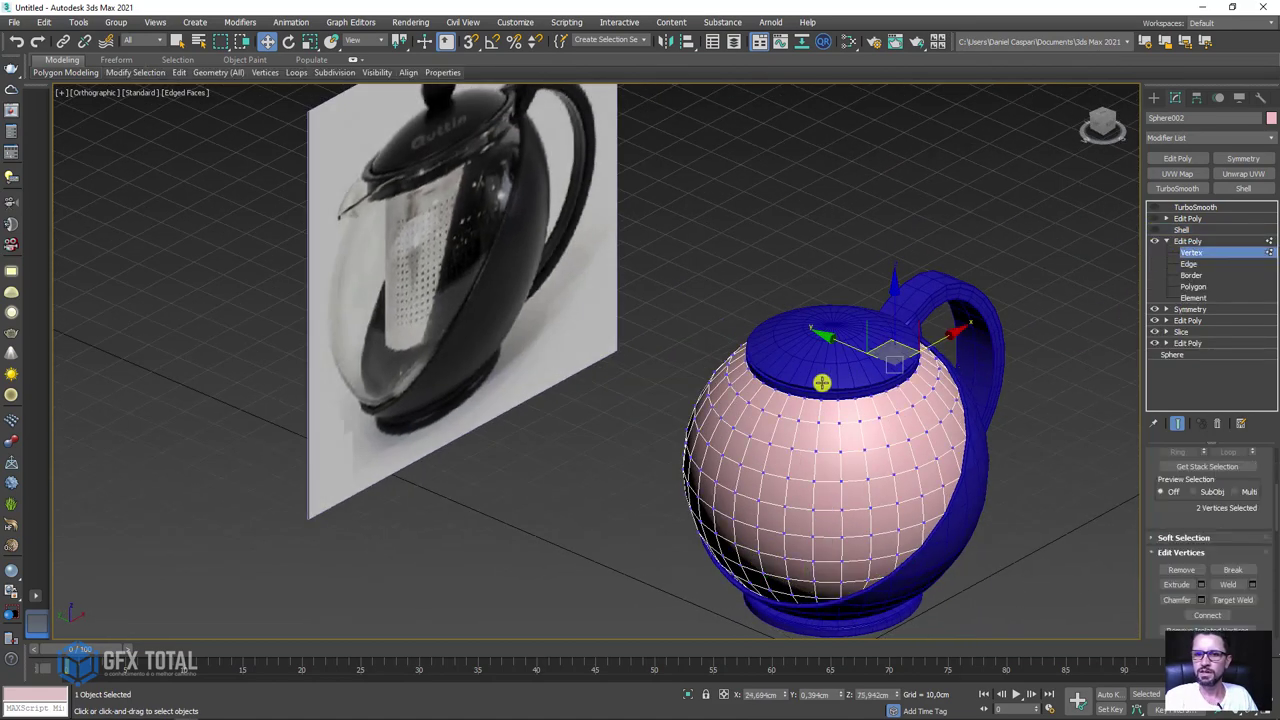
scroll(800, 385, up, 2)
scroll(771, 395, up, 2)
scroll(771, 400, down, 3)
mouse_move(789, 371)
alt+middle_down()
mouse_move(837, 329)
mouse_move(863, 354)
mouse_move(834, 394)
mouse_move(818, 367)
alt+middle_up()
scroll(849, 382, up, 2)
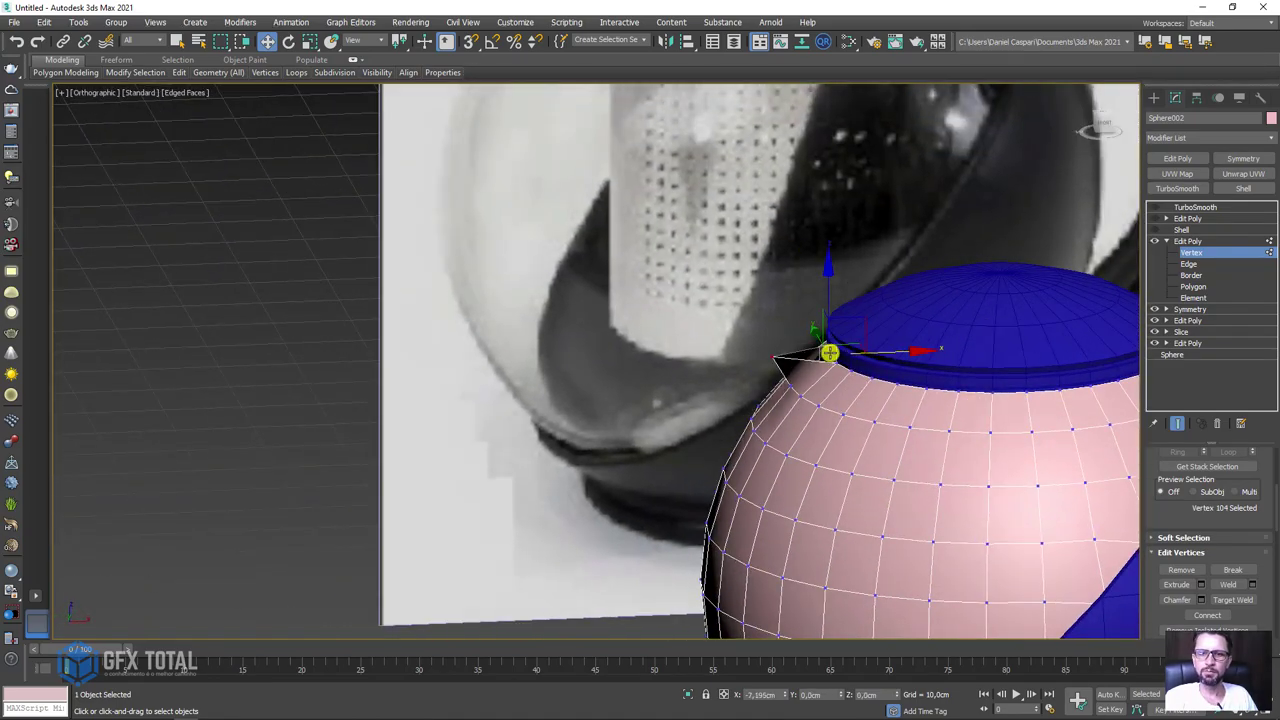
scroll(829, 352, down, 2)
scroll(820, 365, down, 2)
scroll(800, 395, down, 1)
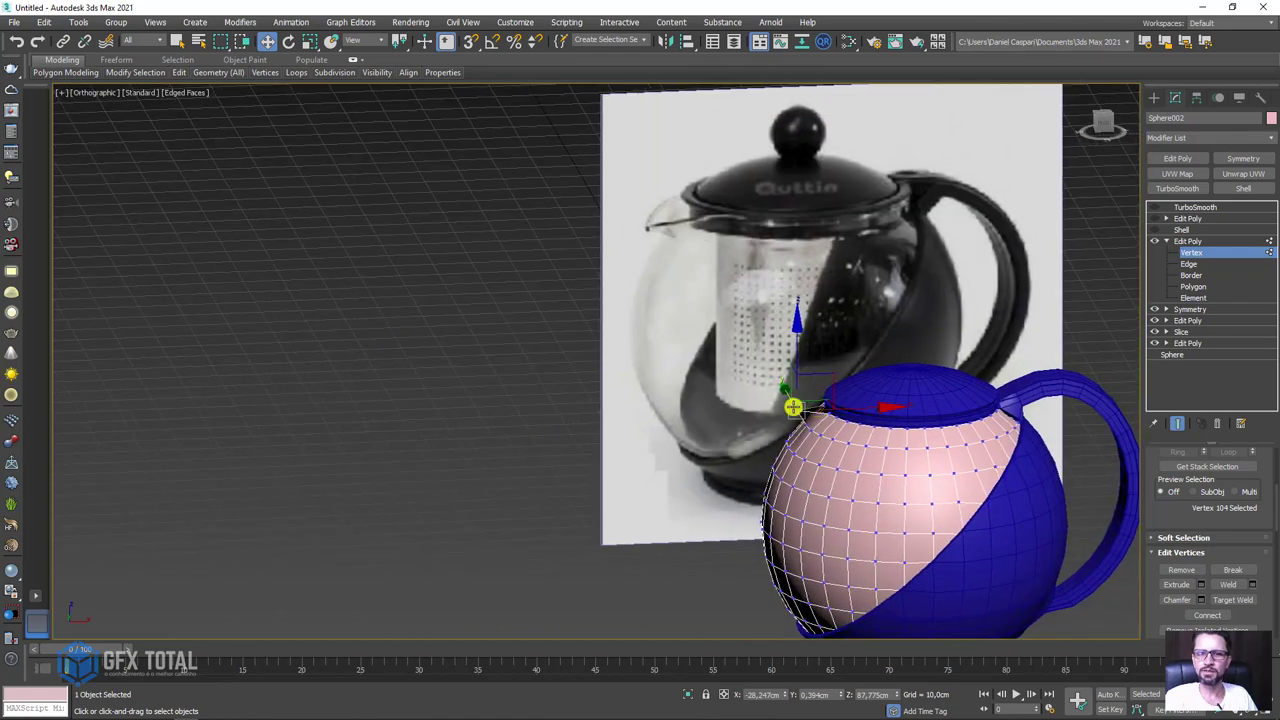
scroll(792, 407, up, 3)
mouse_move(814, 424)
alt+middle_down()
mouse_move(864, 405)
mouse_move(878, 380)
alt+middle_up()
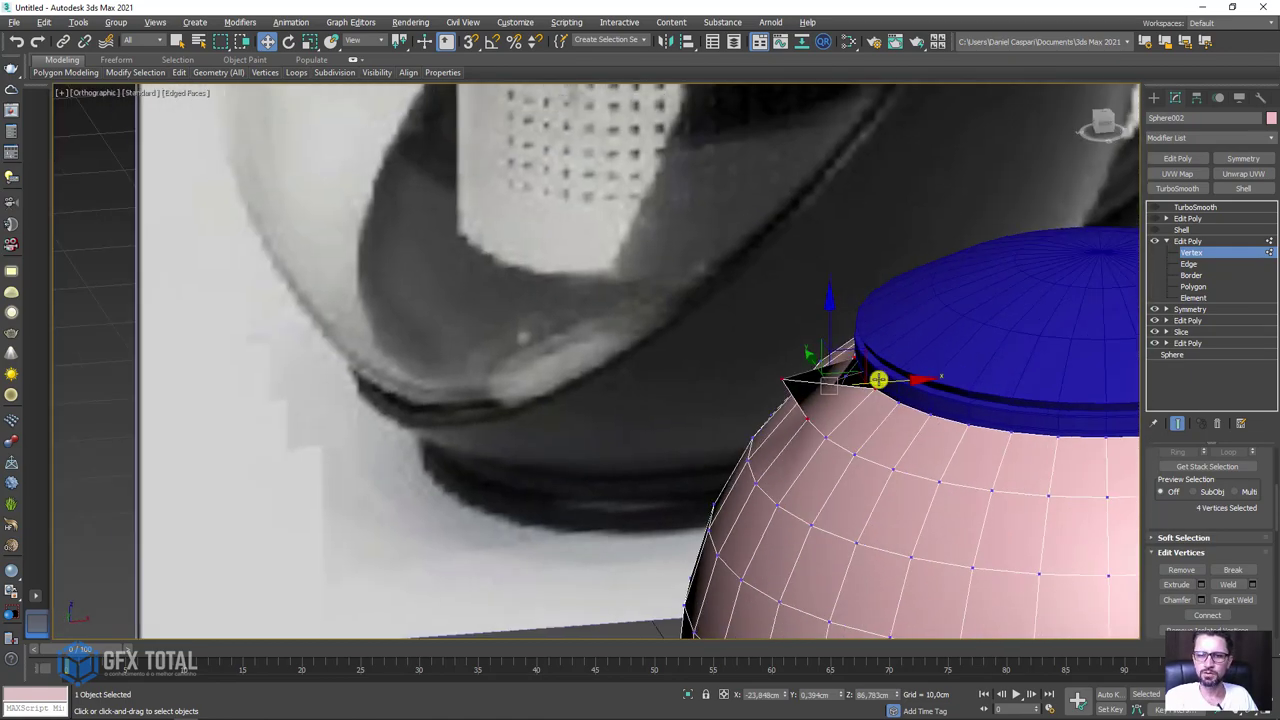
Pull and rotate the rim vertices outward into a pointed pouring spout.
drag(890, 382, 824, 386)
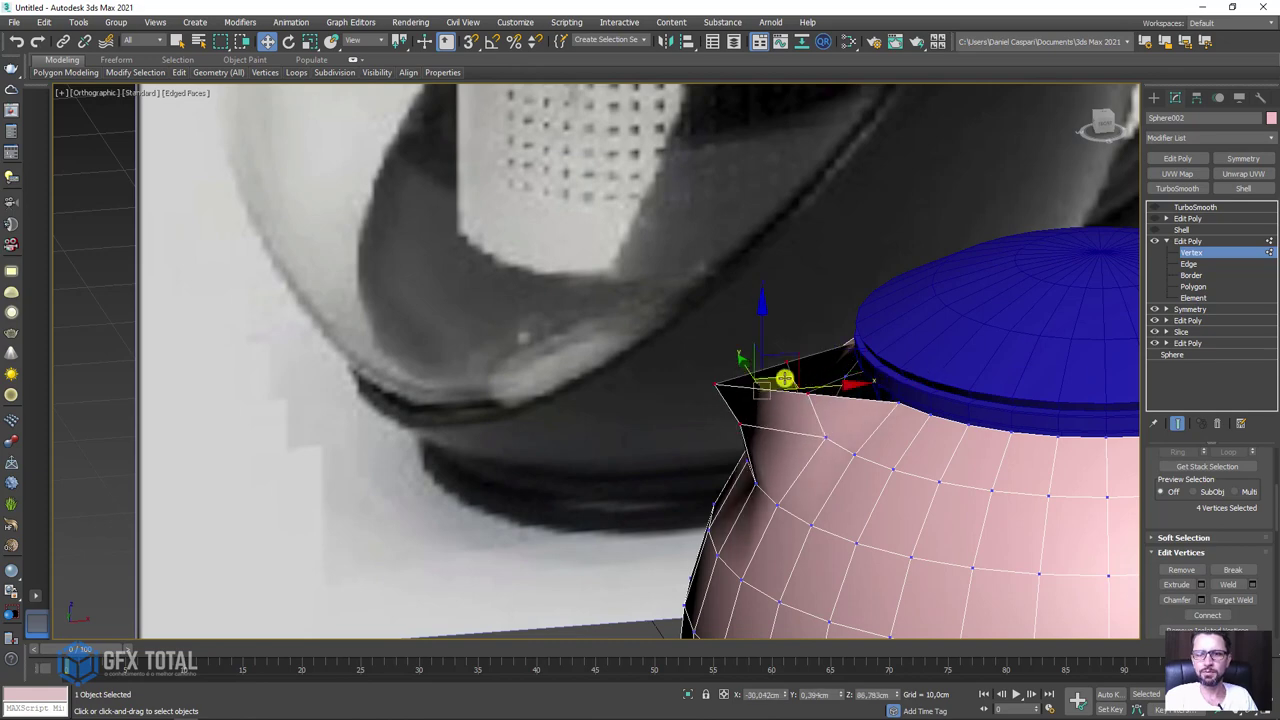
key(e)
drag(724, 322, 711, 331)
key(w)
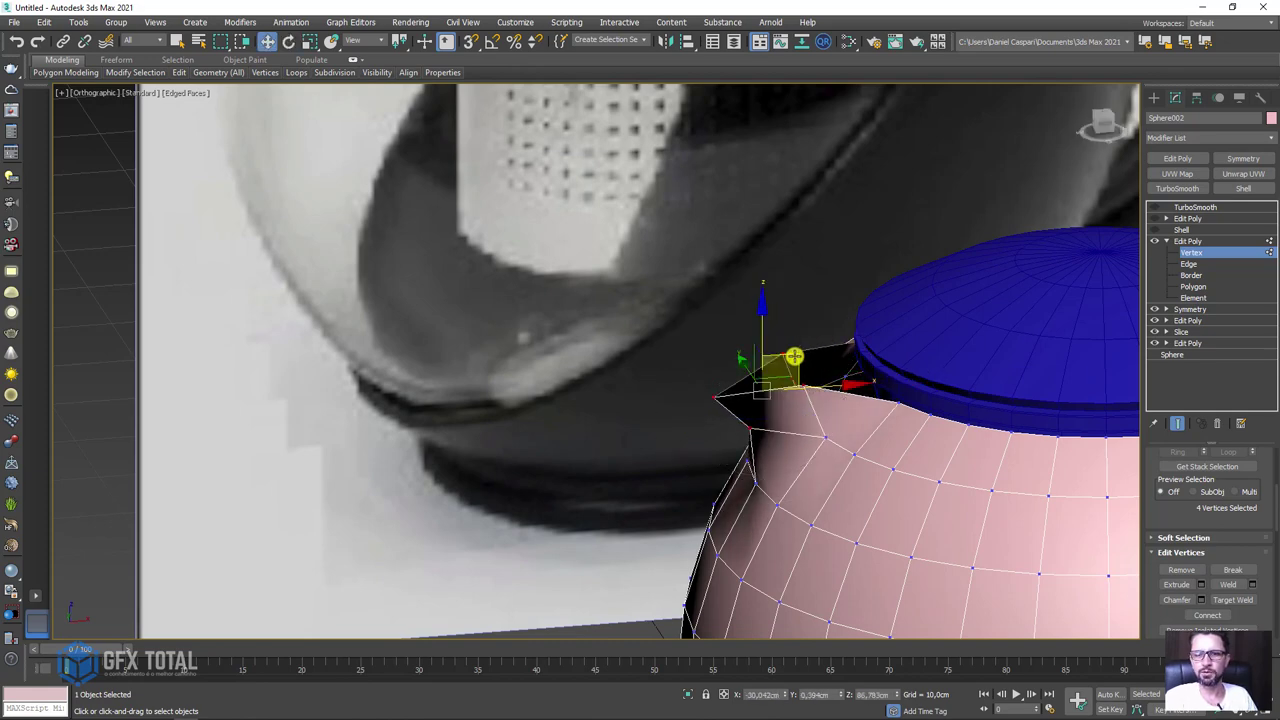
mouse_move(791, 363)
mouse_down()
mouse_move(777, 371)
mouse_move(811, 431)
mouse_up()
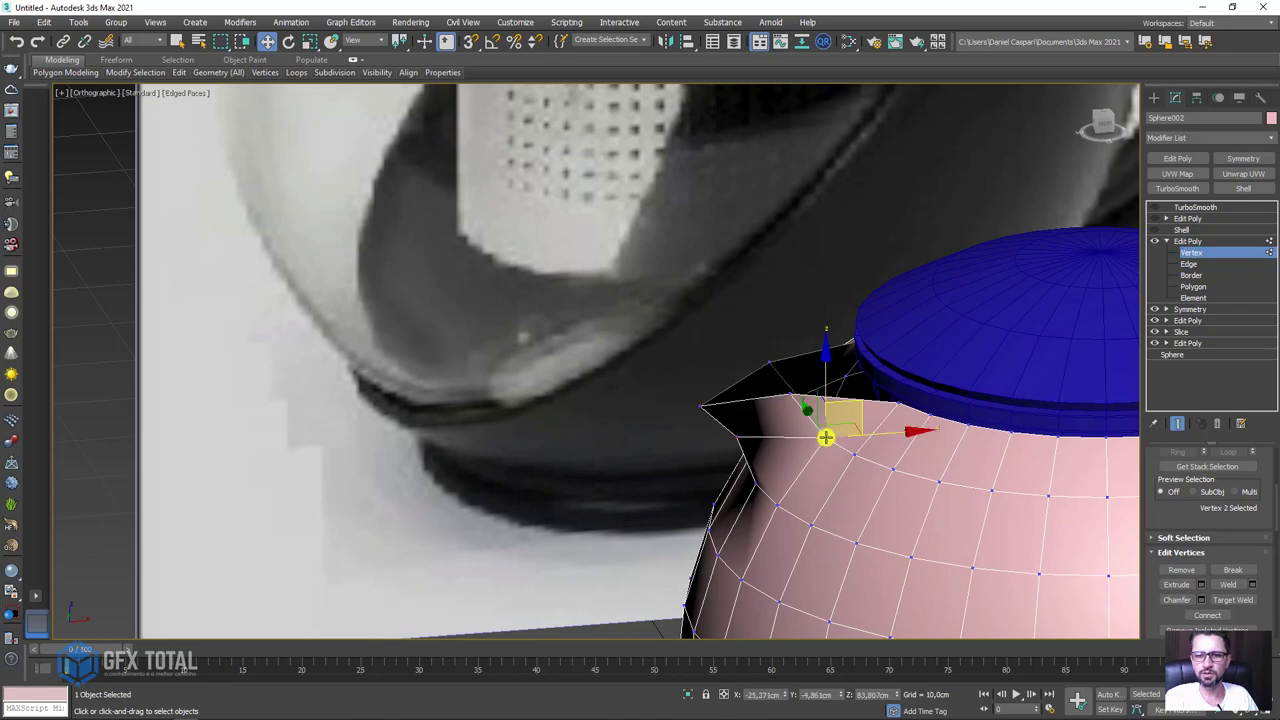
alt+middle_drag(825, 437, 779, 454)
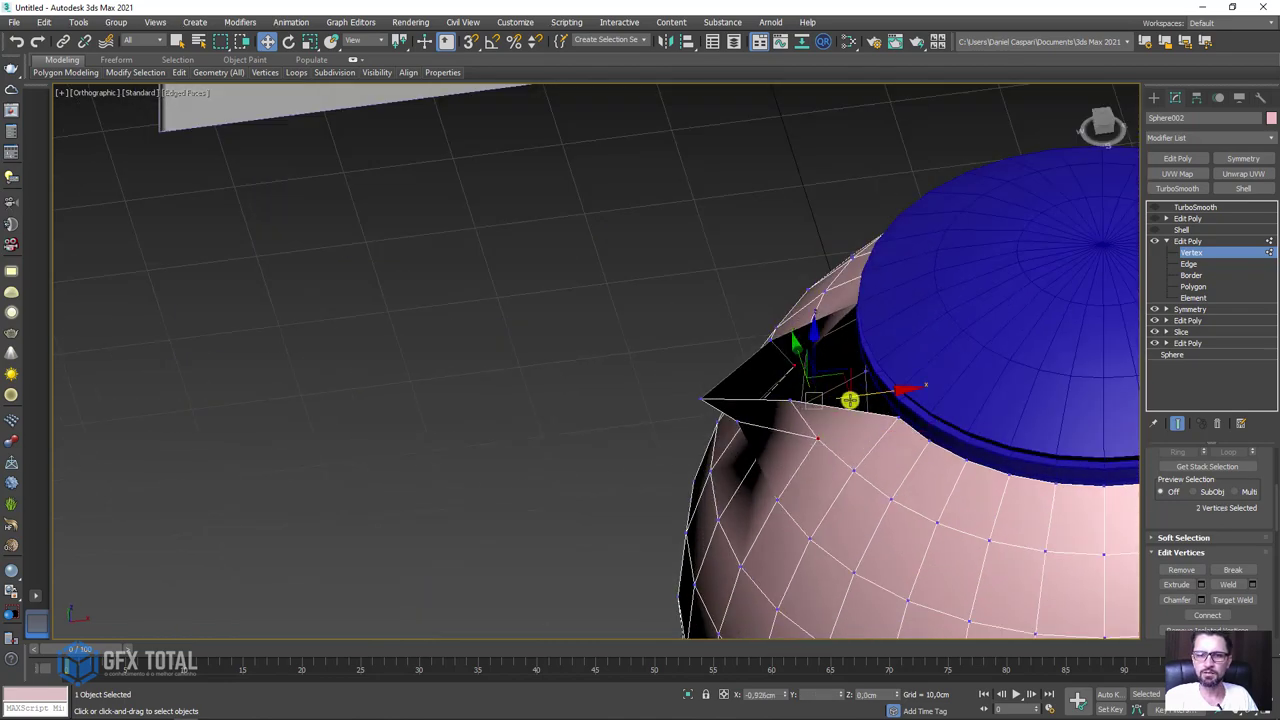
drag(850, 405, 837, 408)
Select only the spout's tip vertex, ready to move it.
mouse_move(837, 408)
alt+middle_down()
mouse_move(889, 389)
mouse_move(918, 409)
mouse_move(891, 457)
mouse_move(816, 399)
alt+middle_up()
key(e)
key(r)
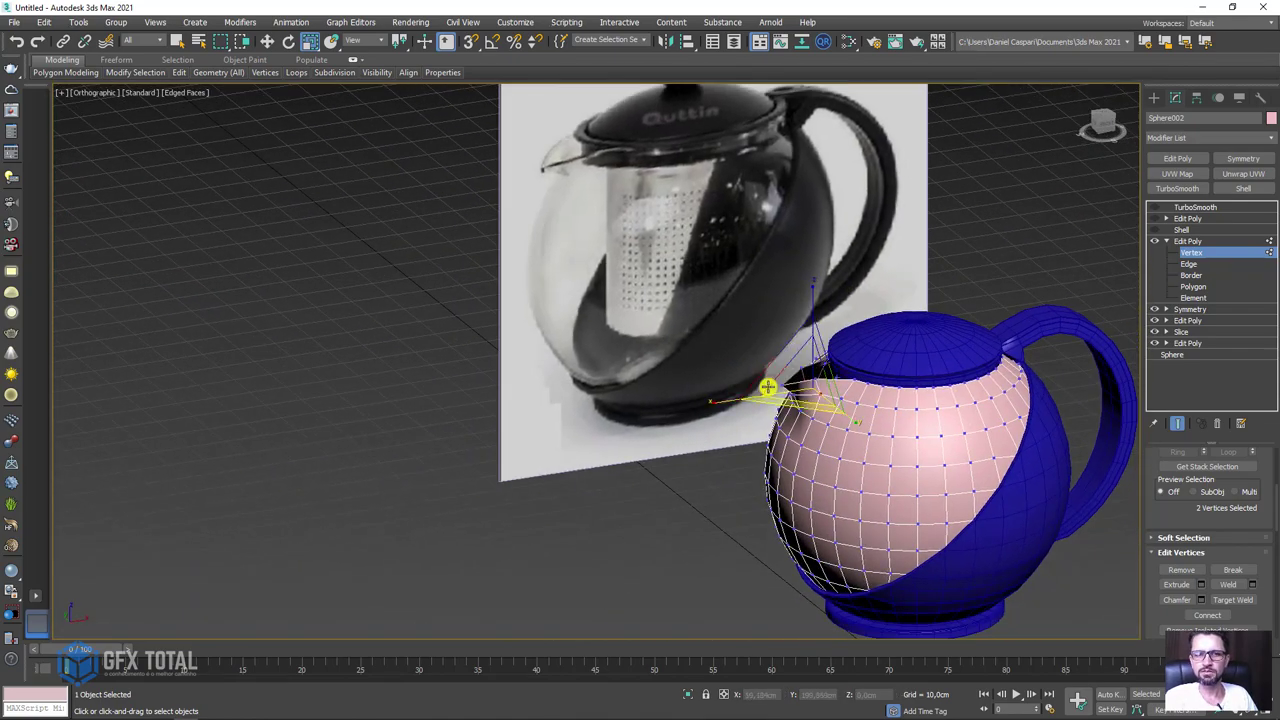
scroll(846, 410, up, 3)
scroll(754, 414, up, 2)
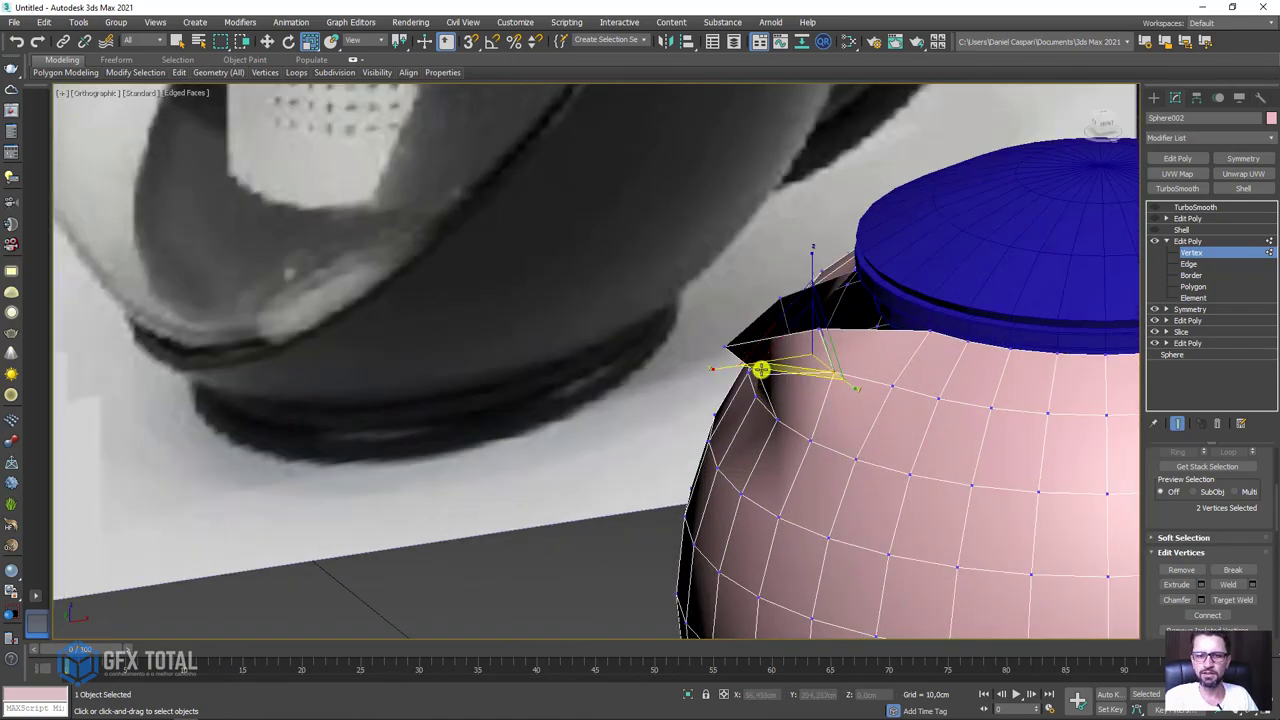
mouse_move(761, 370)
alt+middle_down()
mouse_move(770, 400)
mouse_move(755, 374)
alt+middle_up()
click(756, 369)
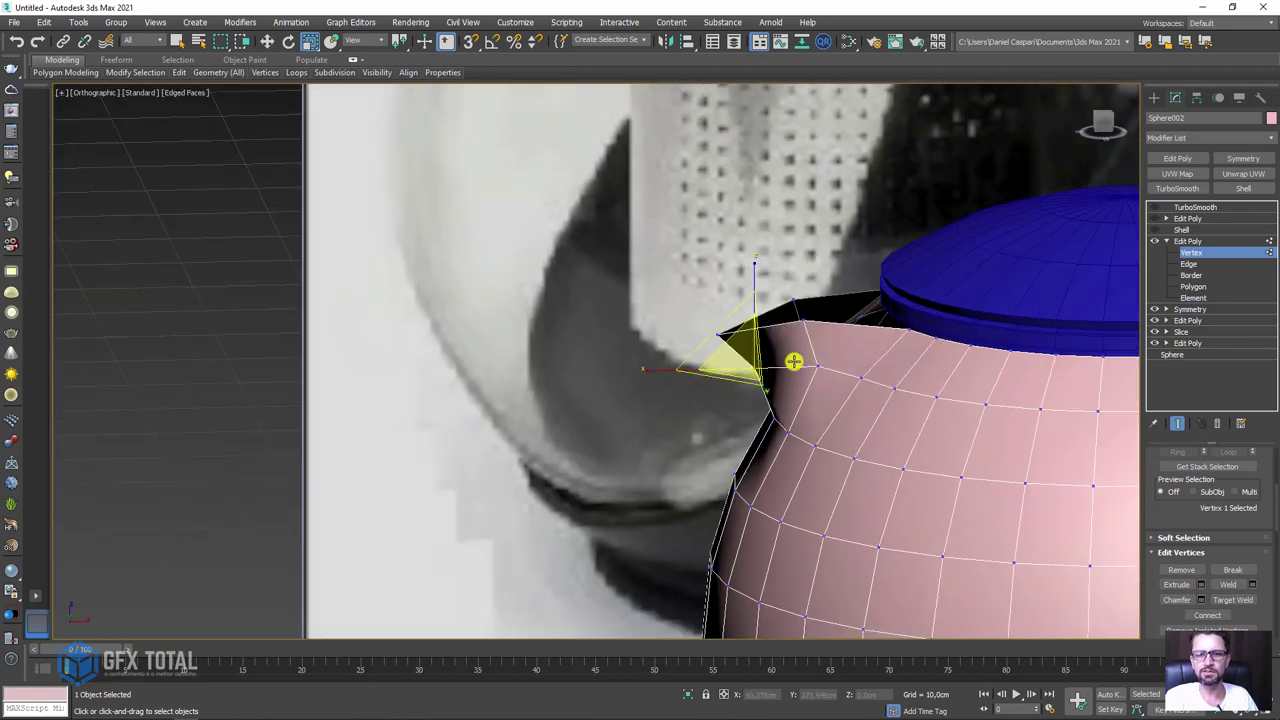
key(w)
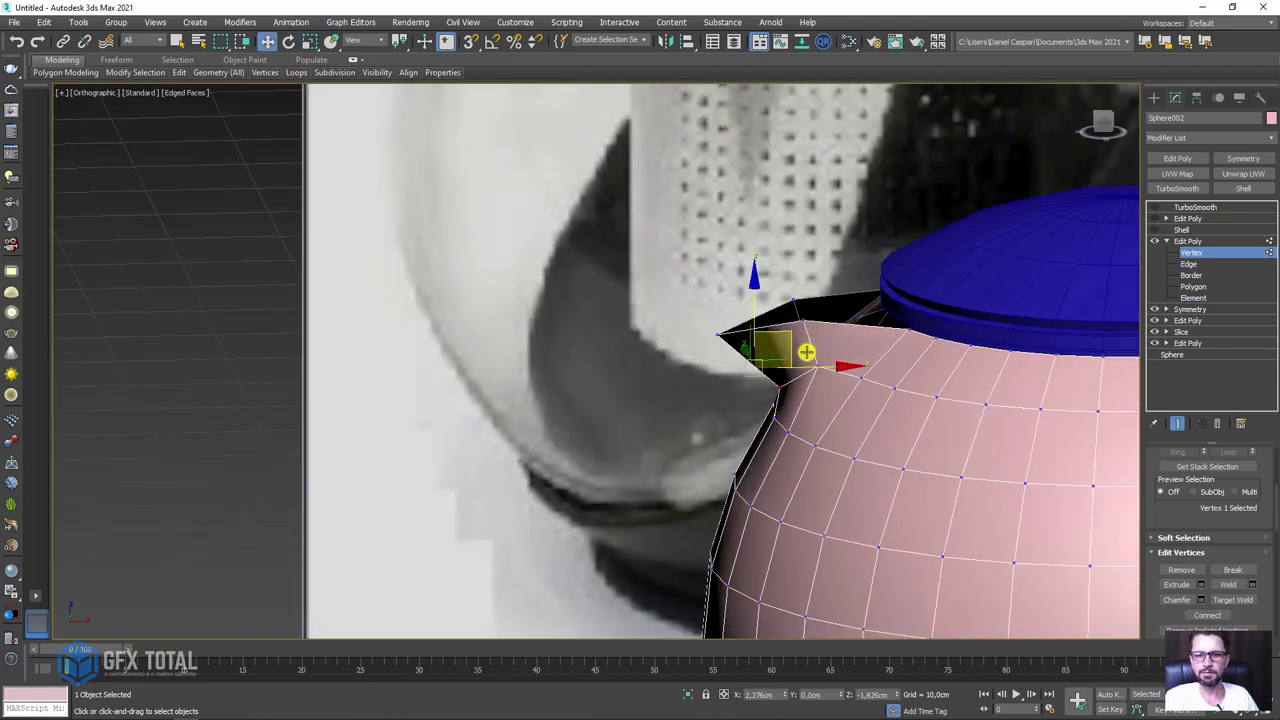
Re-enable TurboSmooth and compare the smoothed teapot with the reference photo.
click(1182, 230)
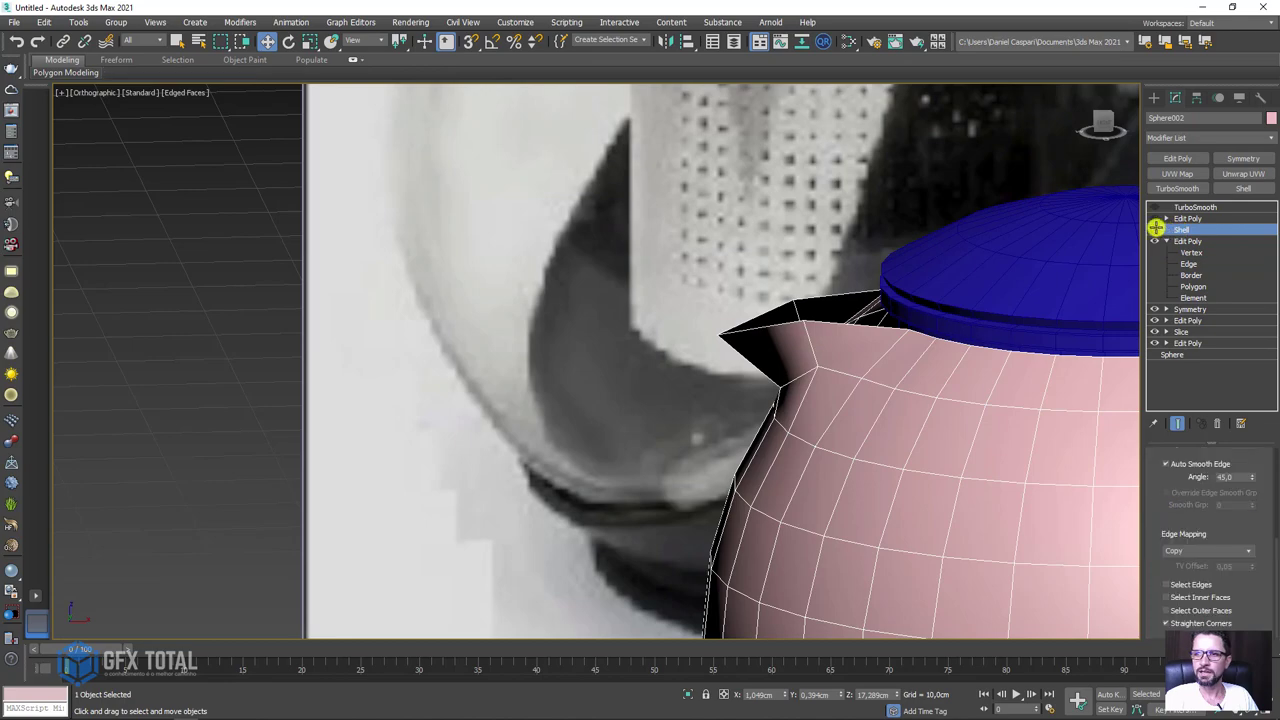
click(1155, 218)
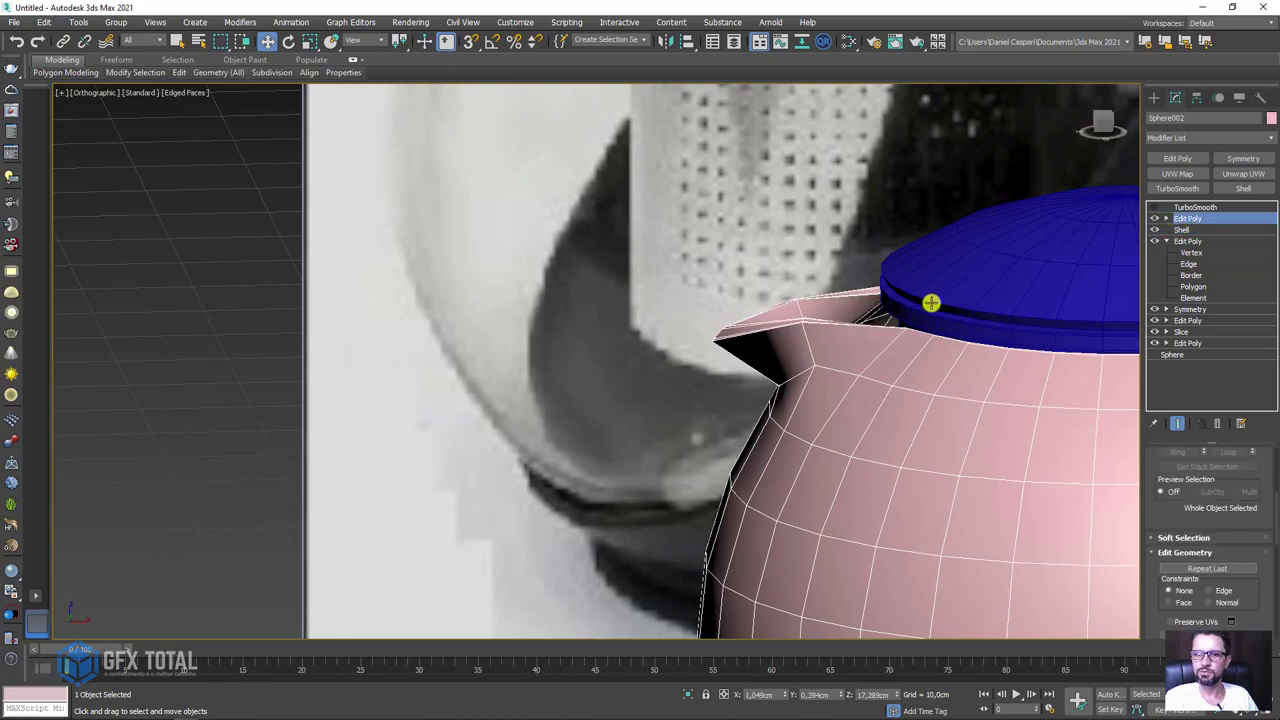
click(1185, 207)
click(1155, 207)
scroll(934, 297, down, 5)
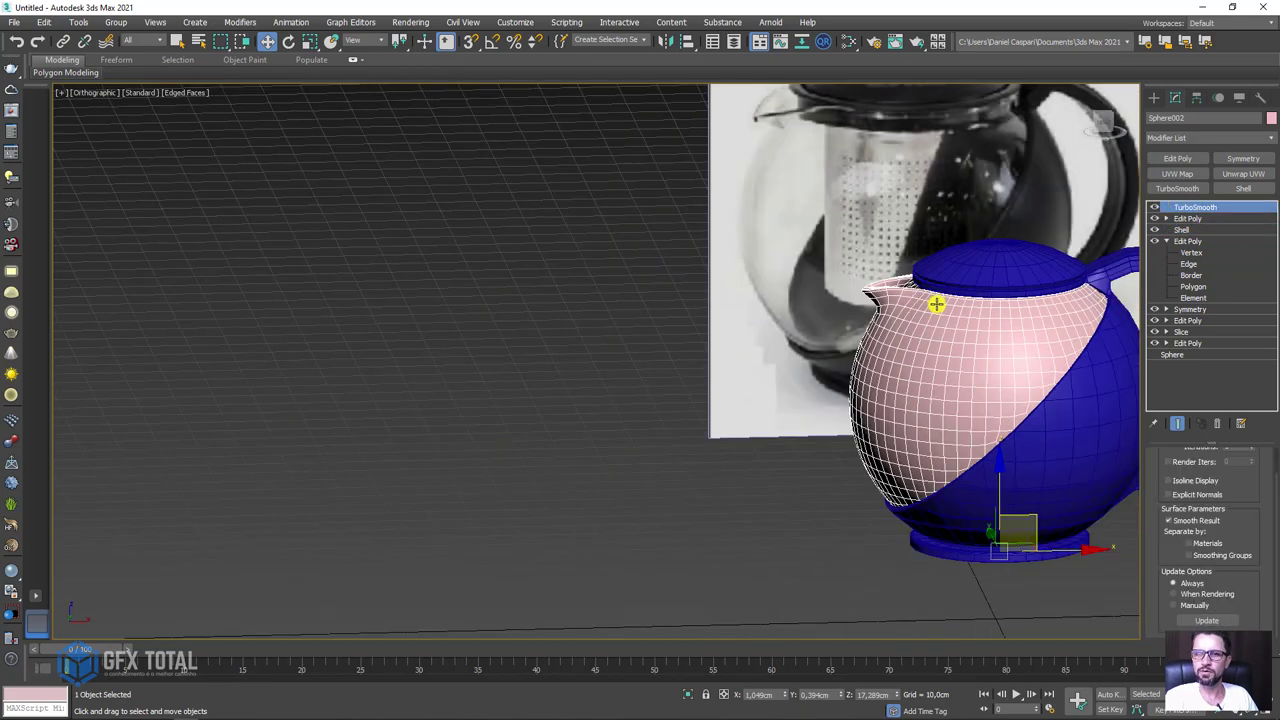
mouse_move(934, 297)
alt+middle_down()
mouse_move(1016, 346)
mouse_move(991, 389)
mouse_move(954, 323)
mouse_move(610, 265)
alt+middle_up()
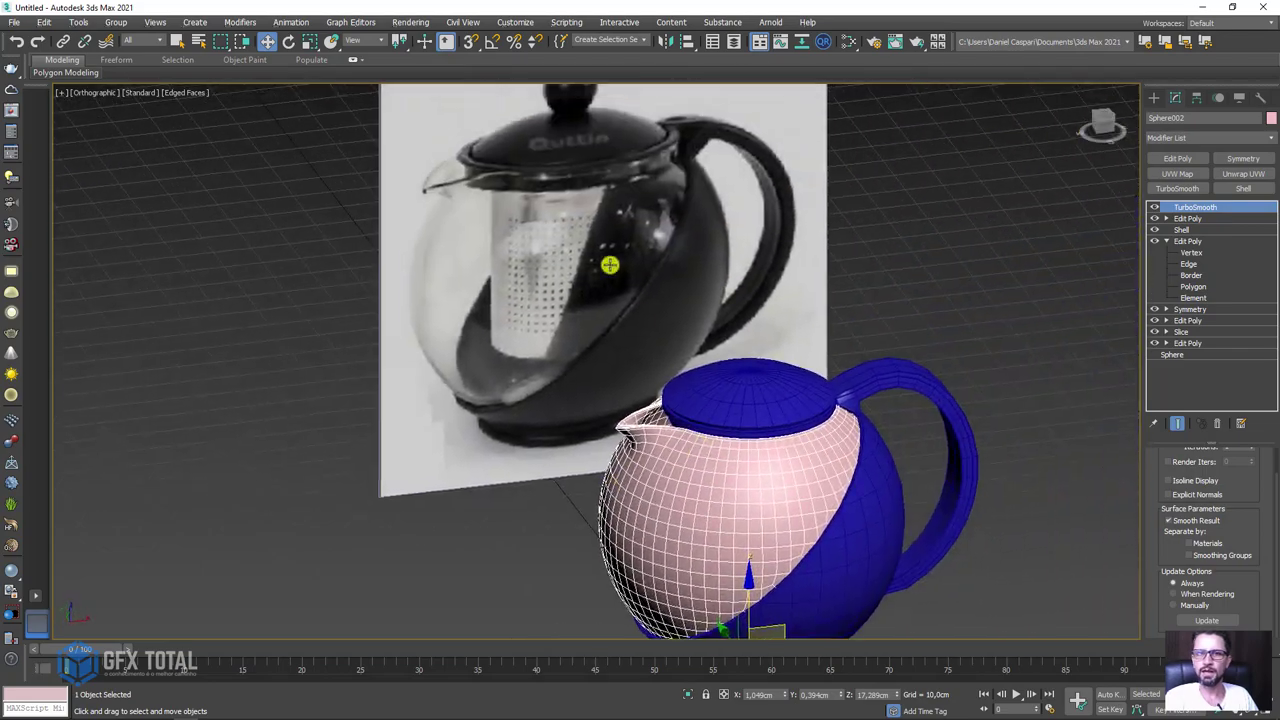
mouse_move(617, 342)
alt+middle_down()
mouse_move(654, 351)
mouse_move(763, 220)
mouse_move(835, 262)
mouse_move(849, 294)
mouse_move(826, 340)
mouse_move(479, 229)
alt+middle_up()
Clone the lid upward and disable the copy's two Edit Poly modifiers.
click(831, 262)
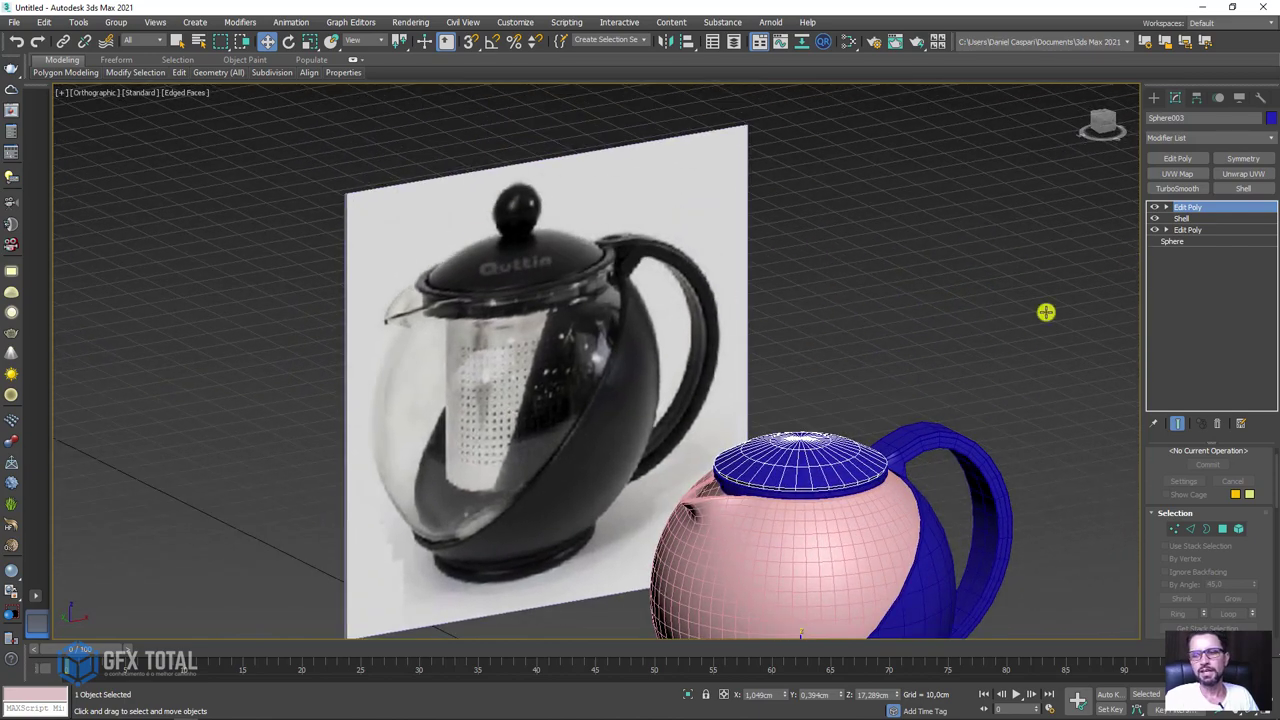
scroll(900, 257, down, 2)
scroll(853, 393, down, 3)
shift+drag(852, 391, 852, 311)
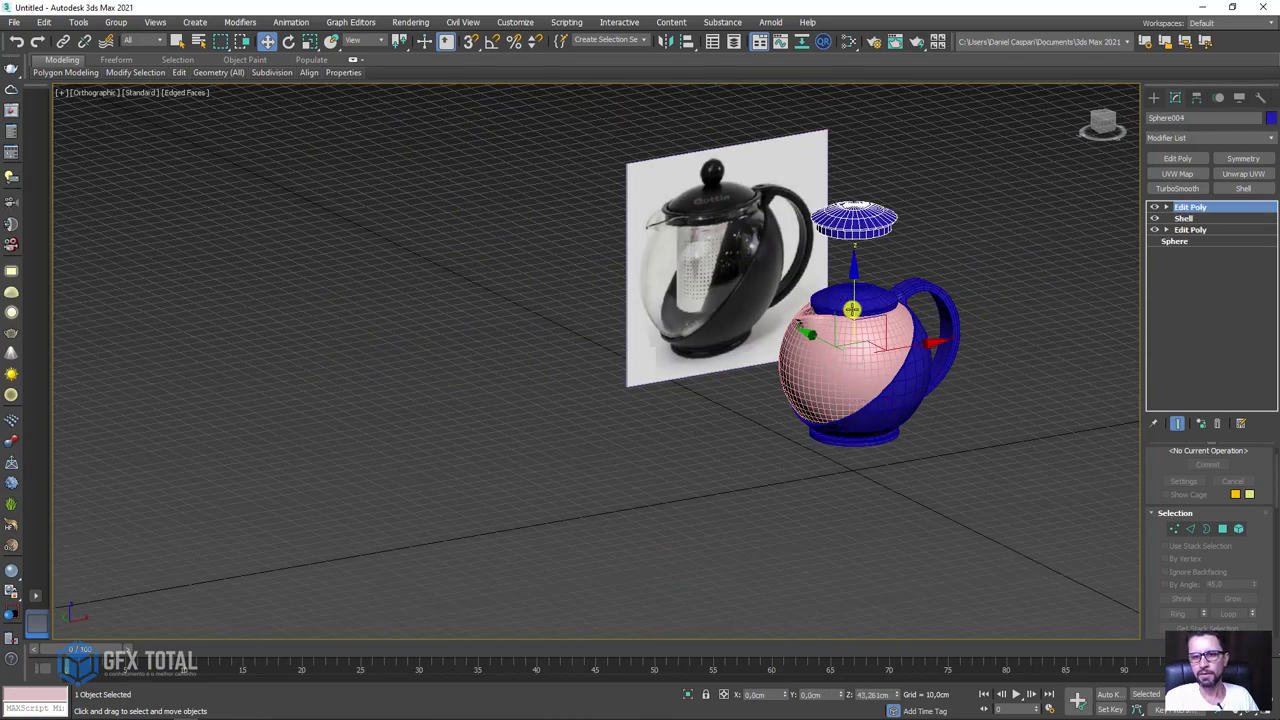
click(636, 423)
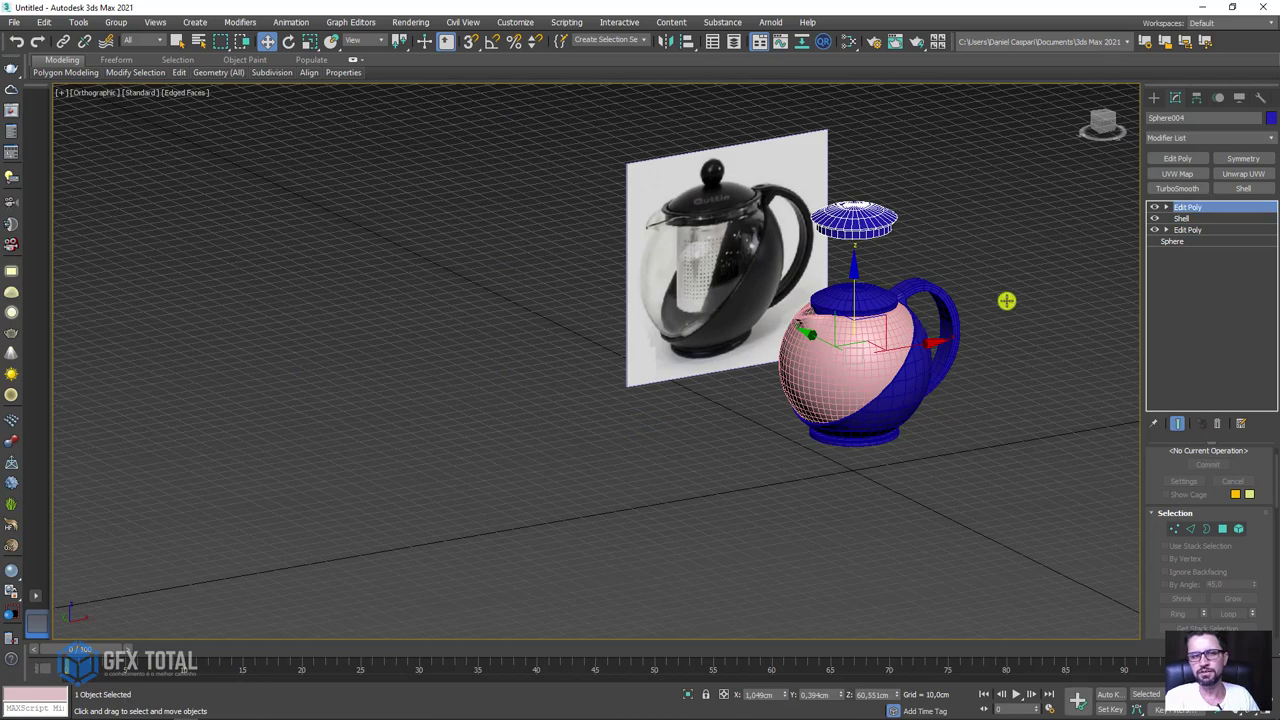
click(1154, 207)
click(1154, 229)
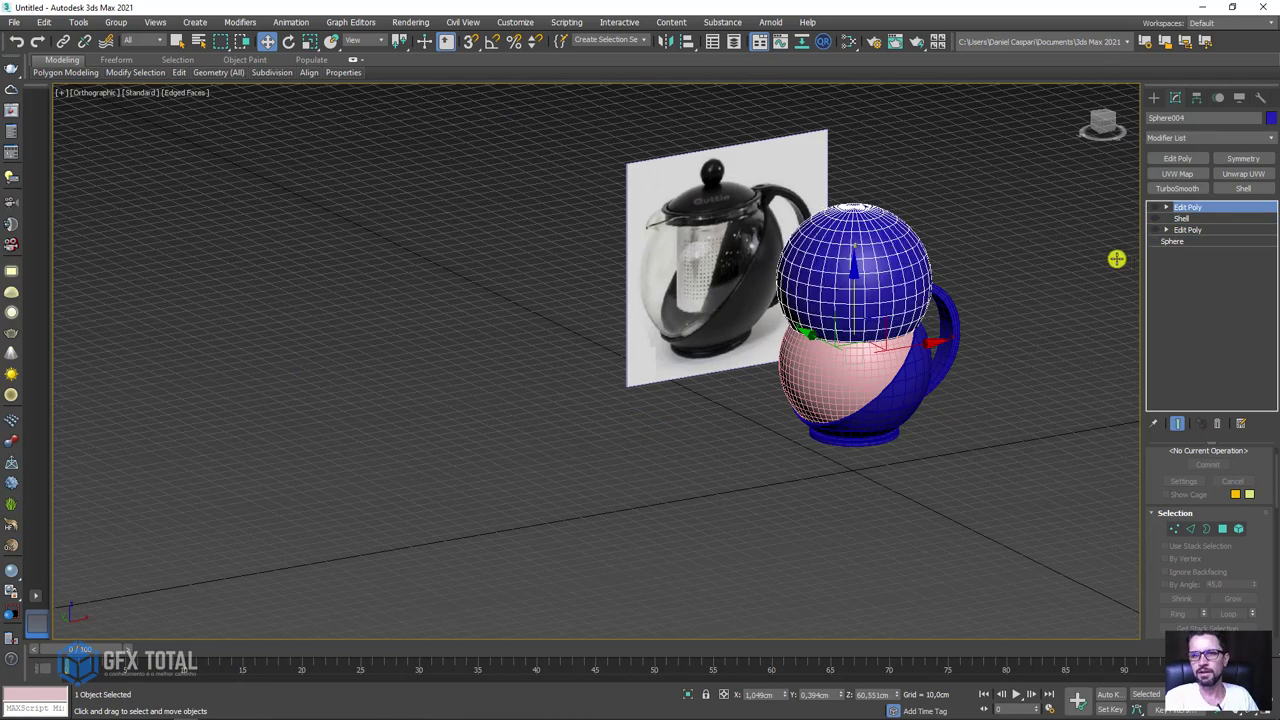
Shrink the copy to a 5.145 cm radius sphere and set it on the lid.
middle_drag(1038, 300, 1036, 342)
click(1172, 241)
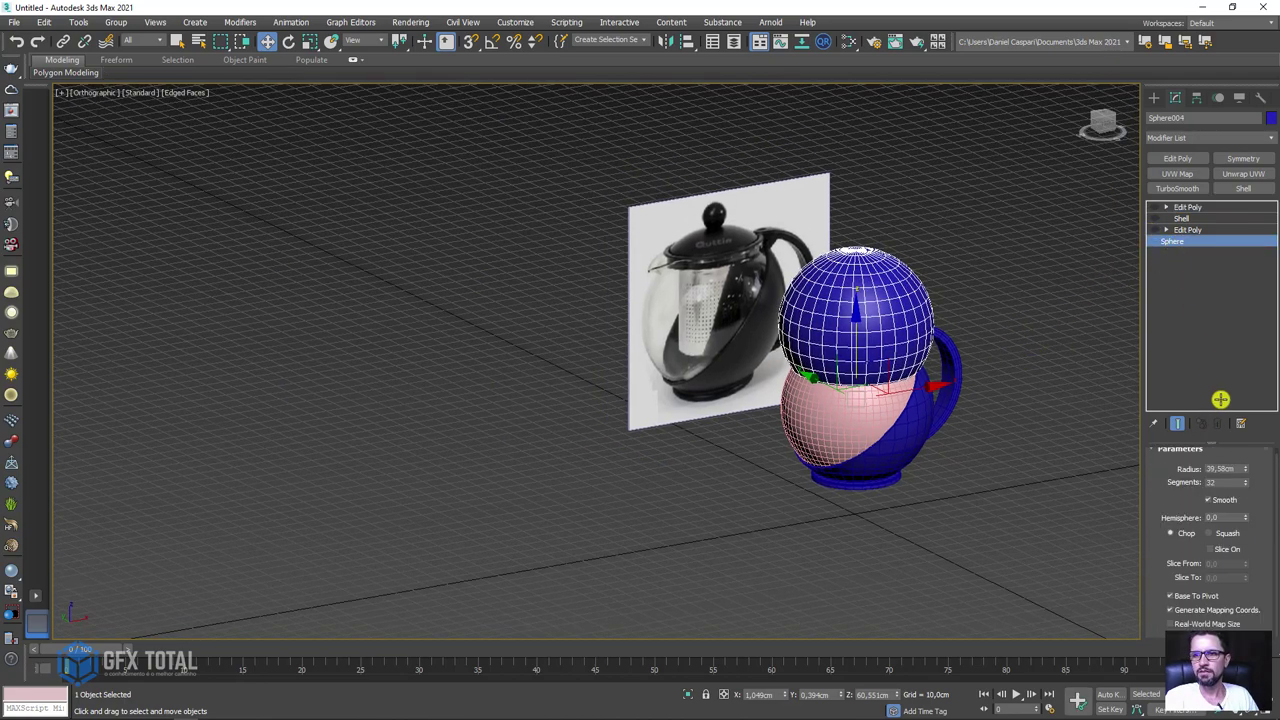
drag(1255, 476, 1242, 502)
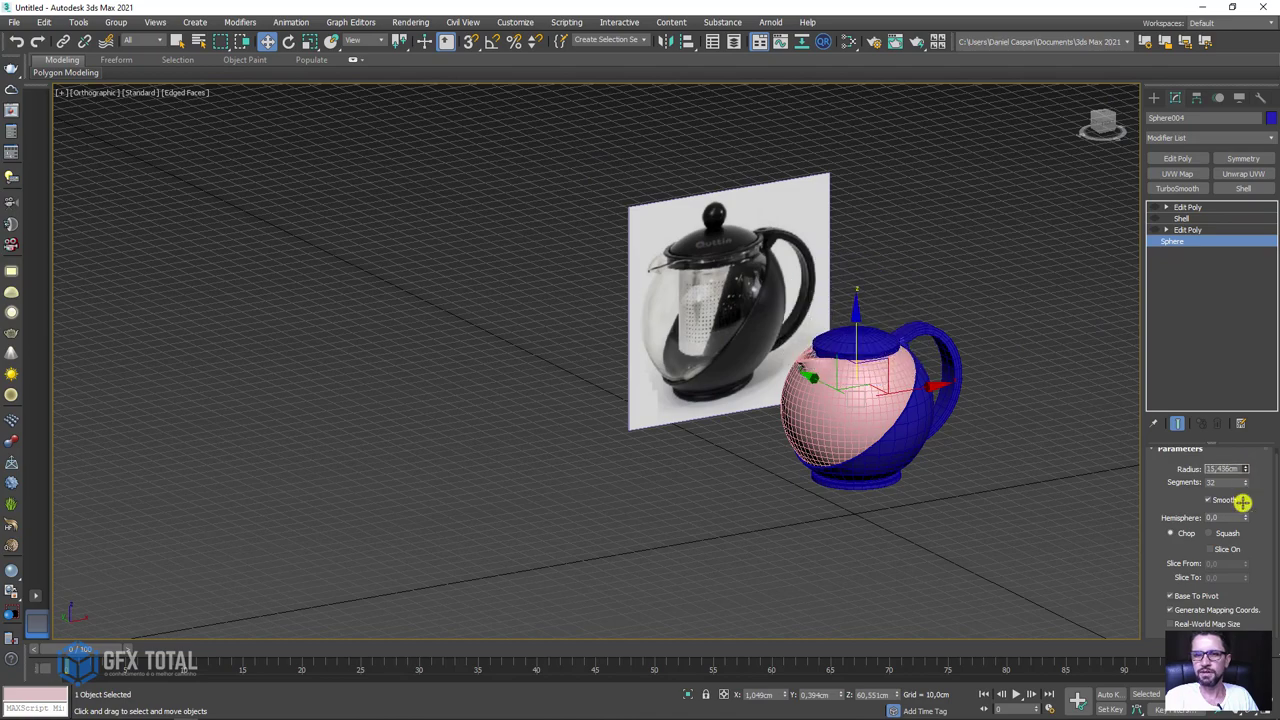
drag(853, 318, 1178, 367)
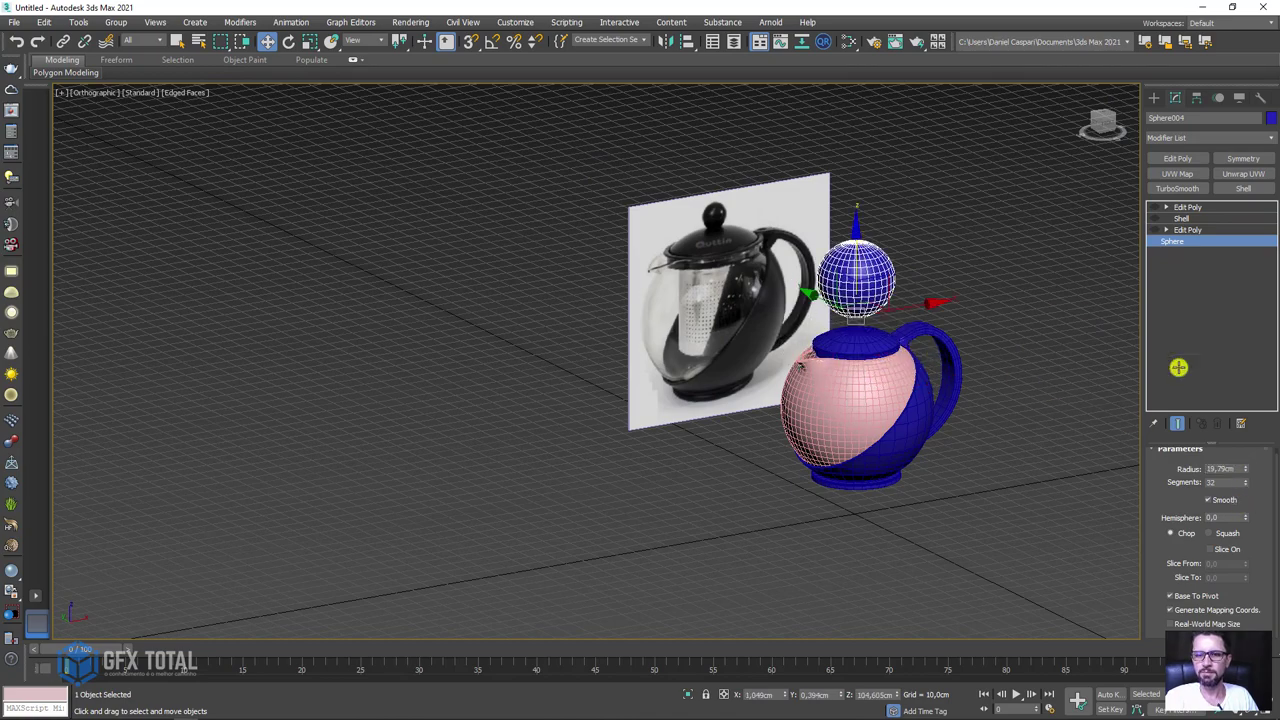
drag(1243, 465, 1237, 512)
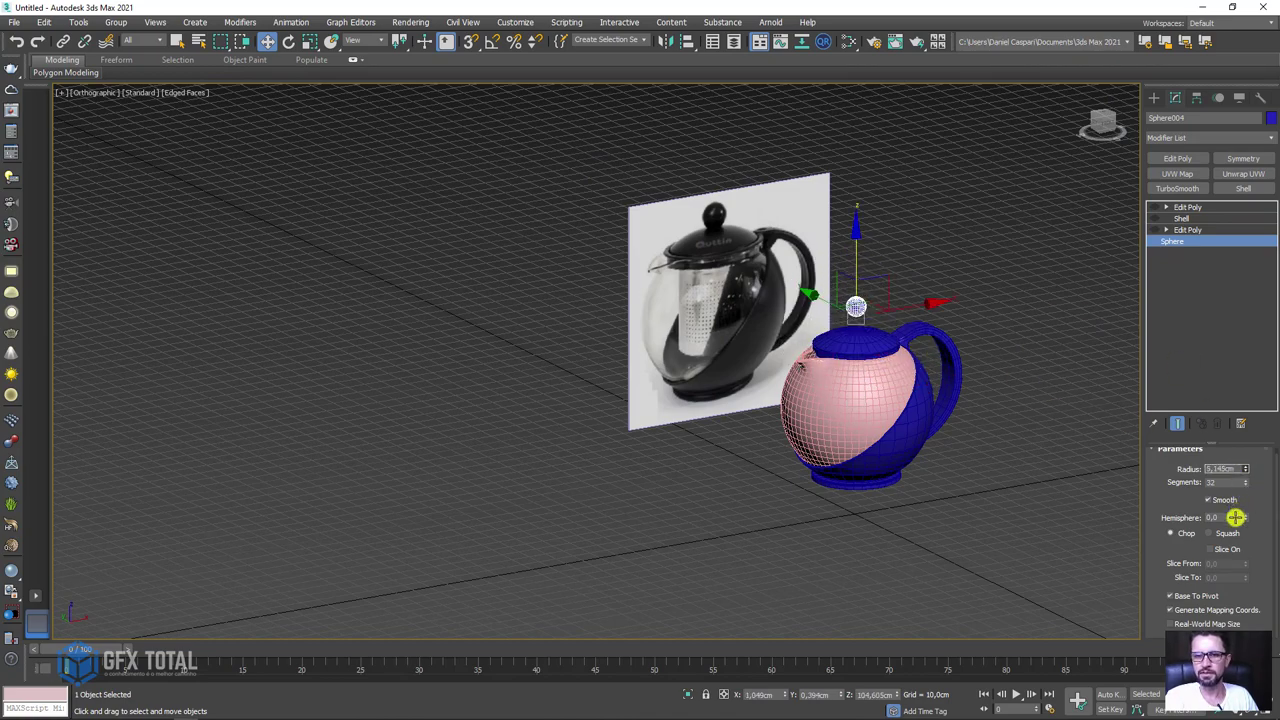
scroll(890, 320, up, 2)
scroll(890, 320, up, 4)
drag(740, 228, 738, 270)
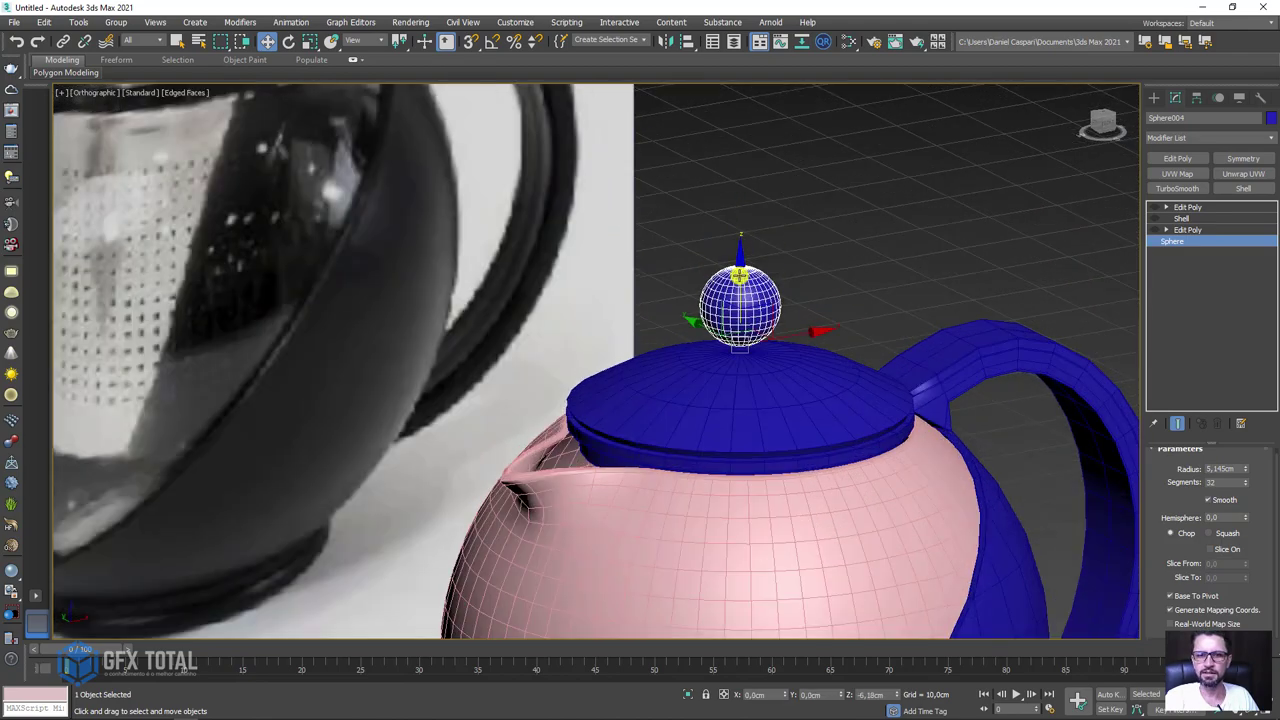
scroll(881, 478, down, 2)
scroll(881, 478, down, 2)
scroll(807, 388, up, 1)
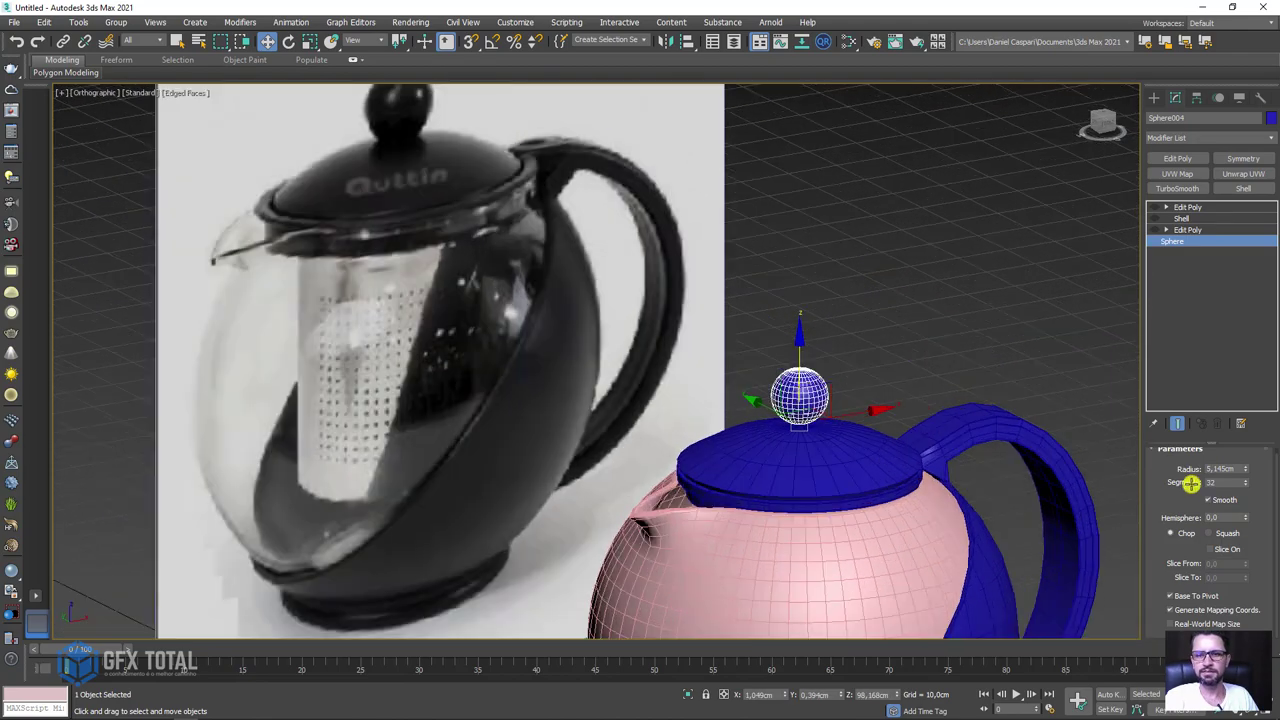
scroll(1243, 475, up, 1)
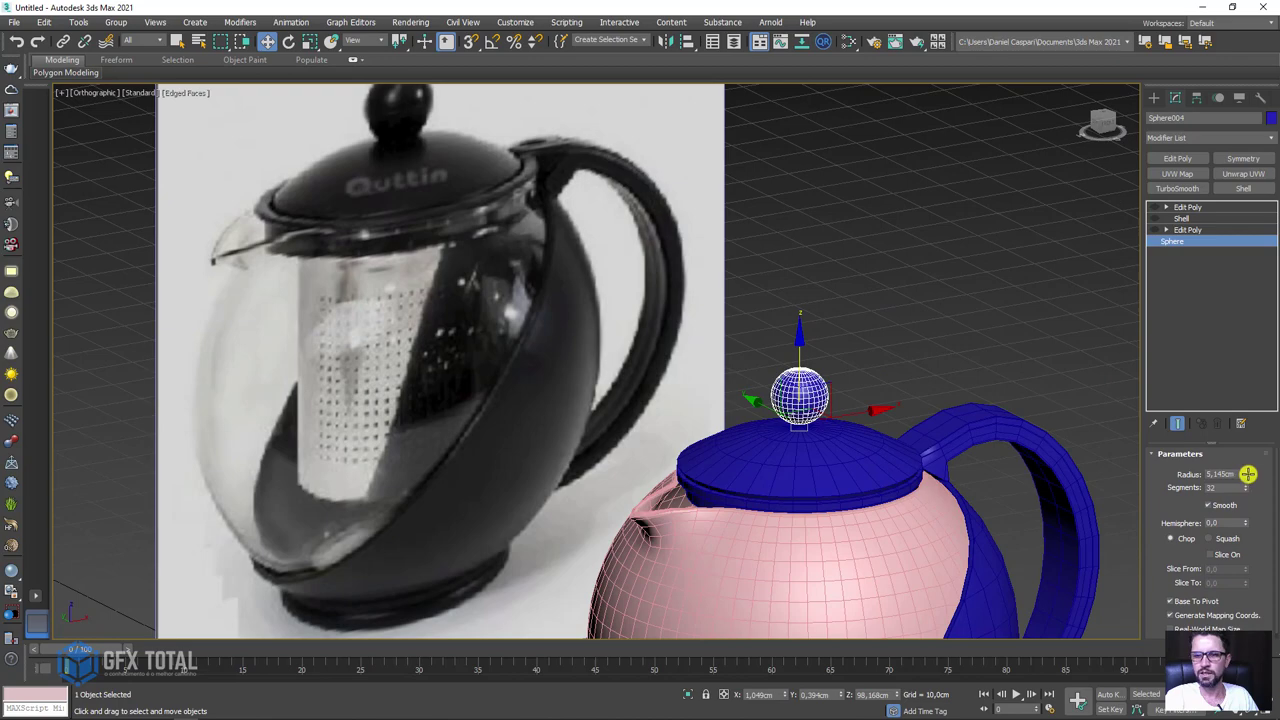
scroll(917, 477, up, 4)
Attach the knob sphere to the lid's Edit Poly.
click(915, 412)
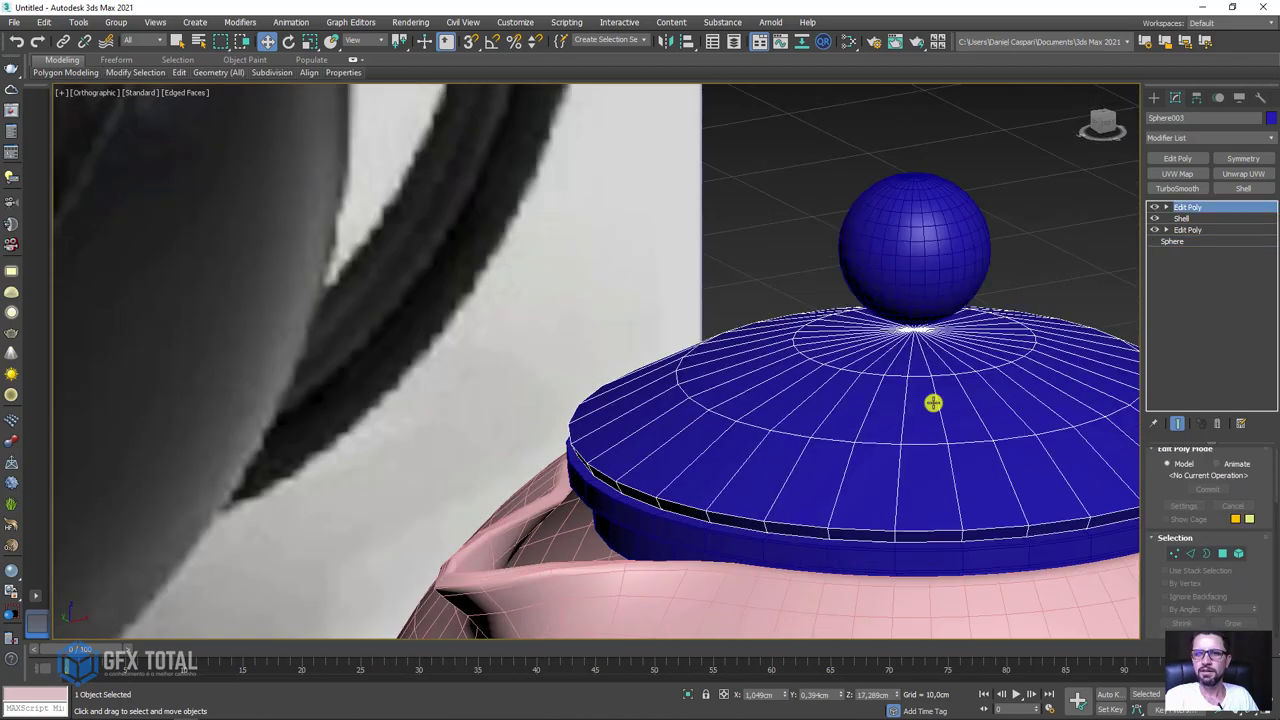
scroll(858, 446, up, 1)
middle_drag(858, 446, 805, 458)
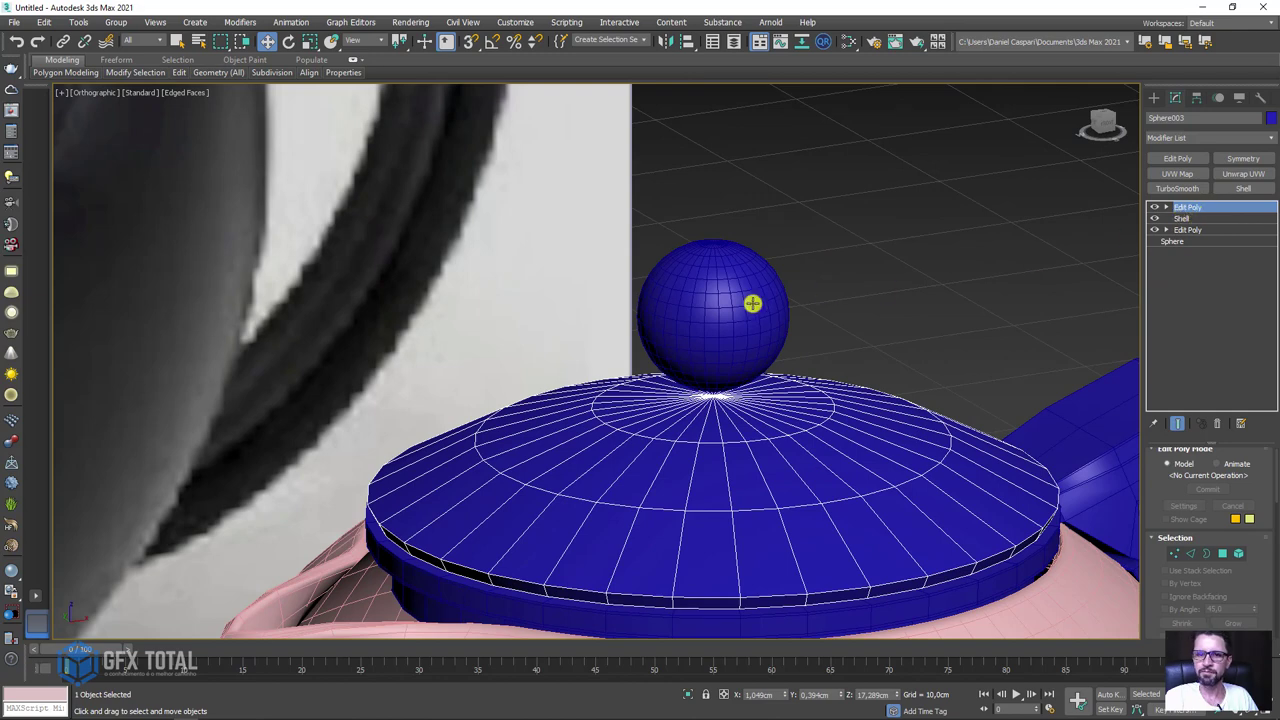
scroll(928, 357, down, 5)
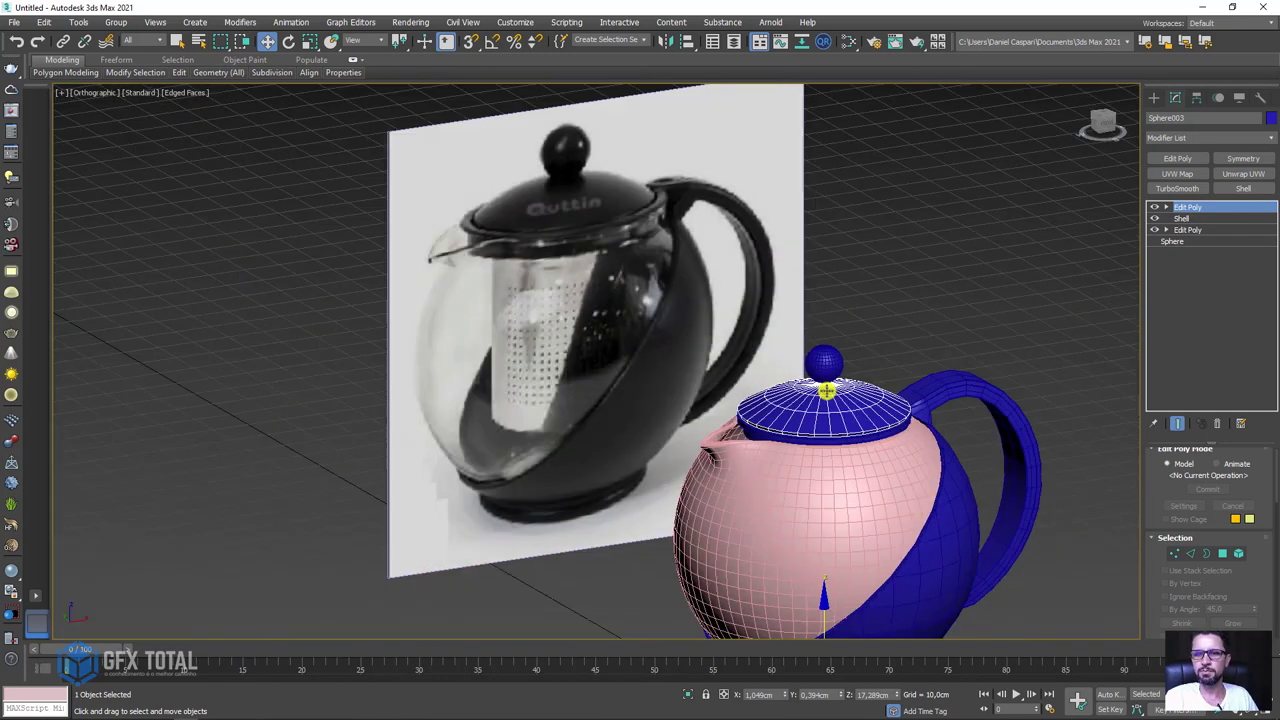
scroll(1026, 341, down, 2)
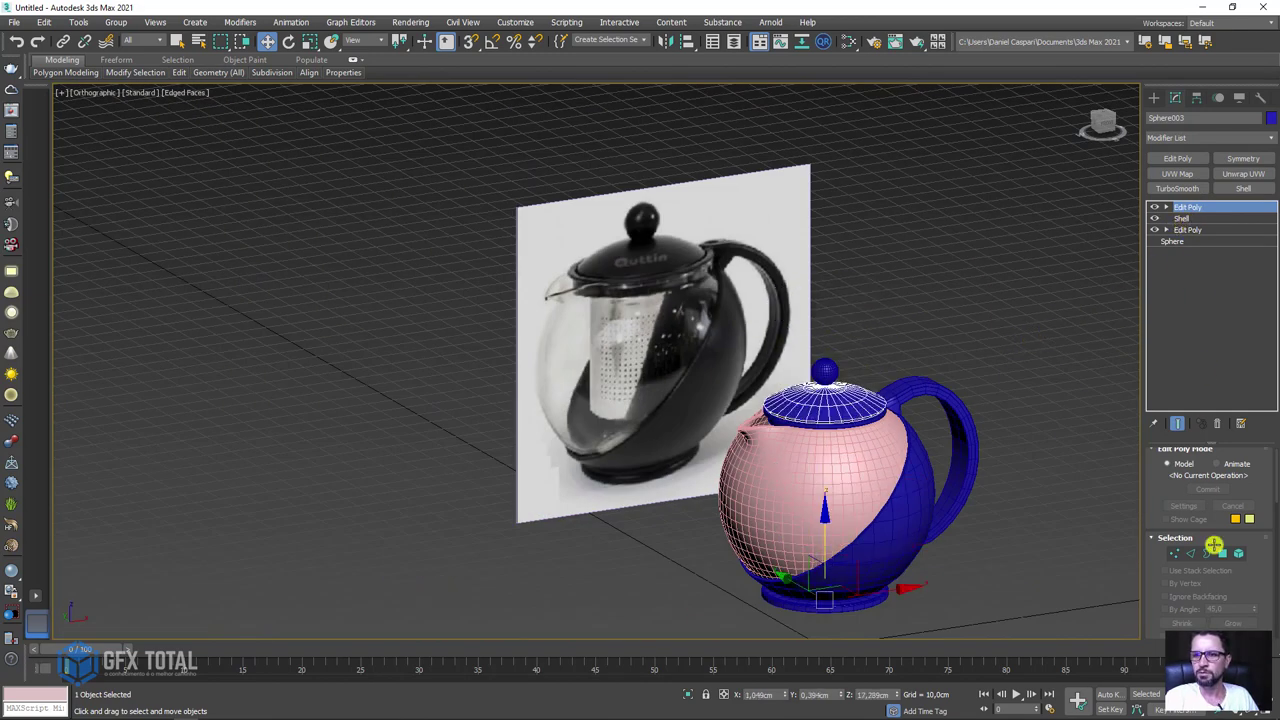
mouse_move(1161, 598)
mouse_down()
mouse_move(1160, 417)
mouse_move(1200, 503)
mouse_up()
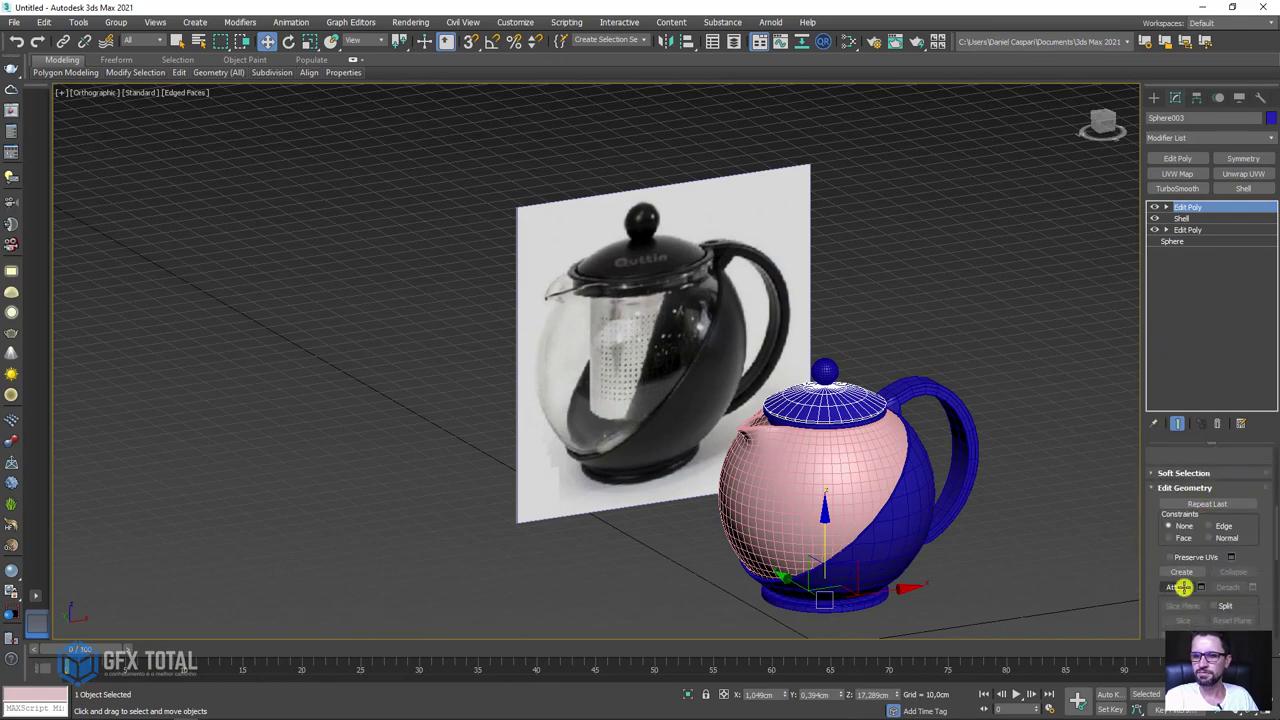
click(1183, 587)
click(825, 374)
right_click(796, 380)
scroll(886, 369, up, 4)
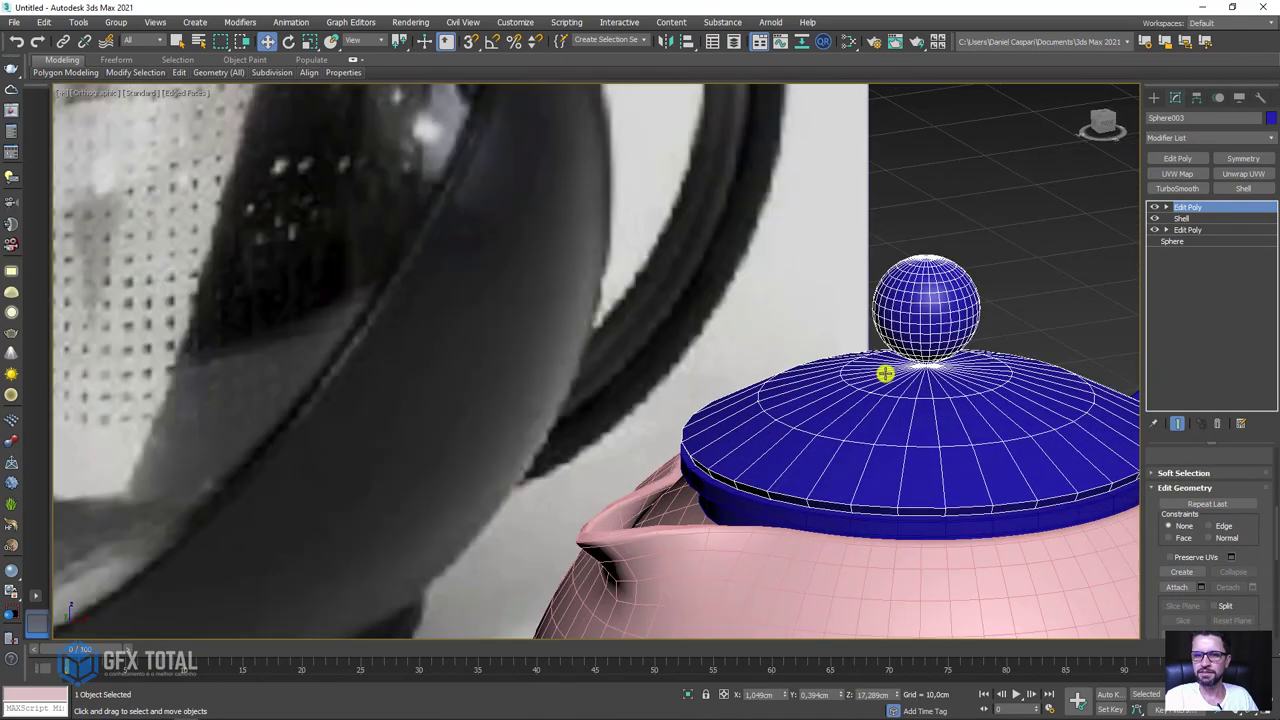
scroll(1096, 300, up, 3)
Chamfer the lid vertex under the knob by 1.528 cm with 0 segments.
click(1166, 206)
click(1168, 218)
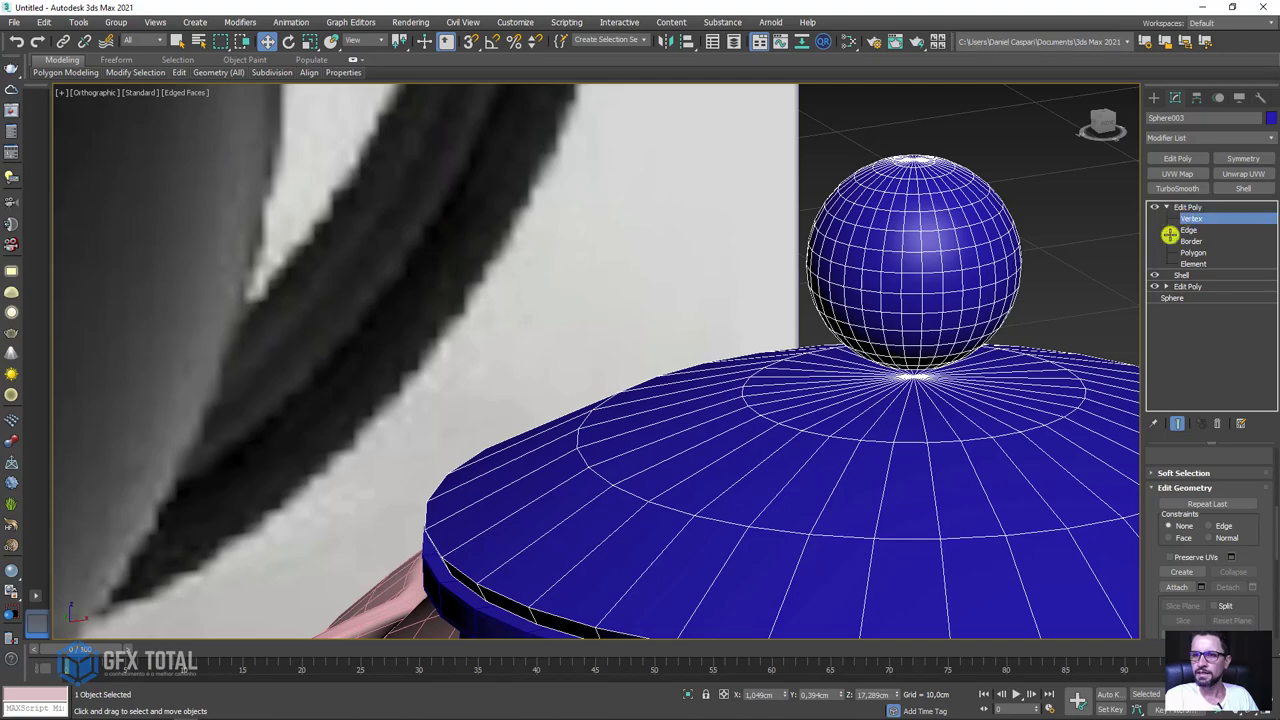
scroll(909, 391, up, 3)
scroll(911, 379, up, 2)
click(911, 379)
alt+middle_drag(923, 391, 1036, 480)
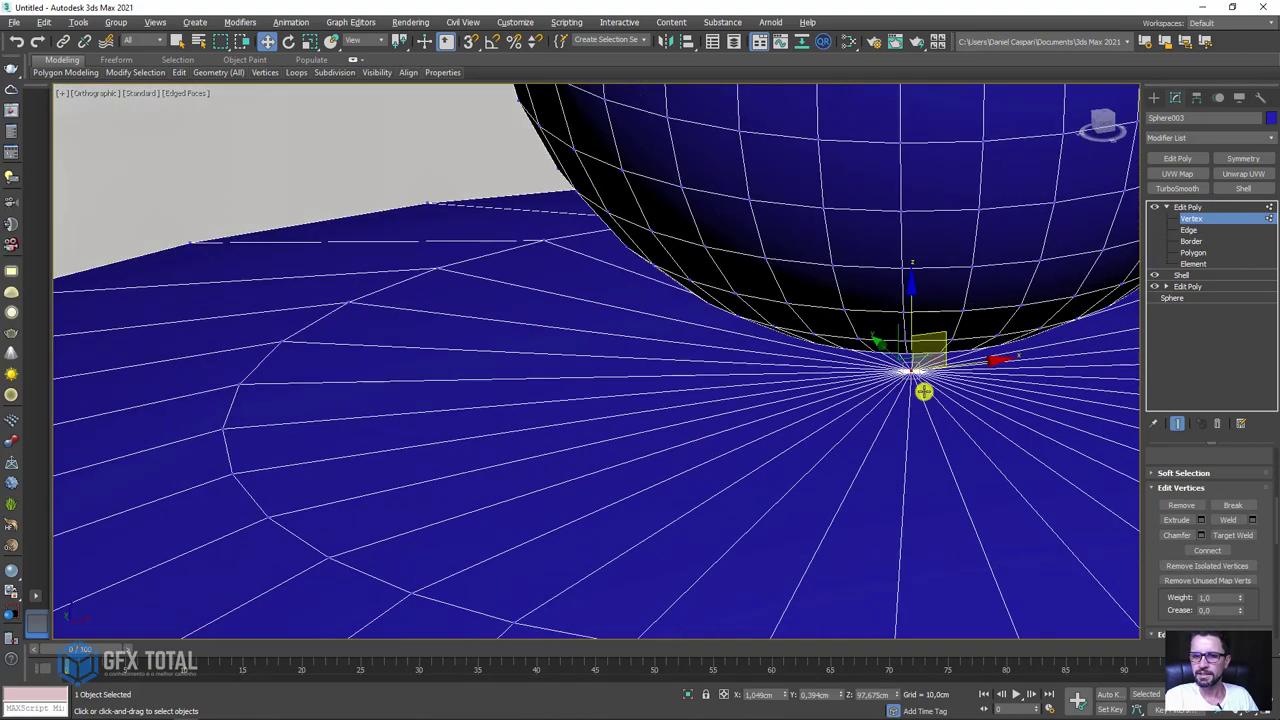
click(1201, 535)
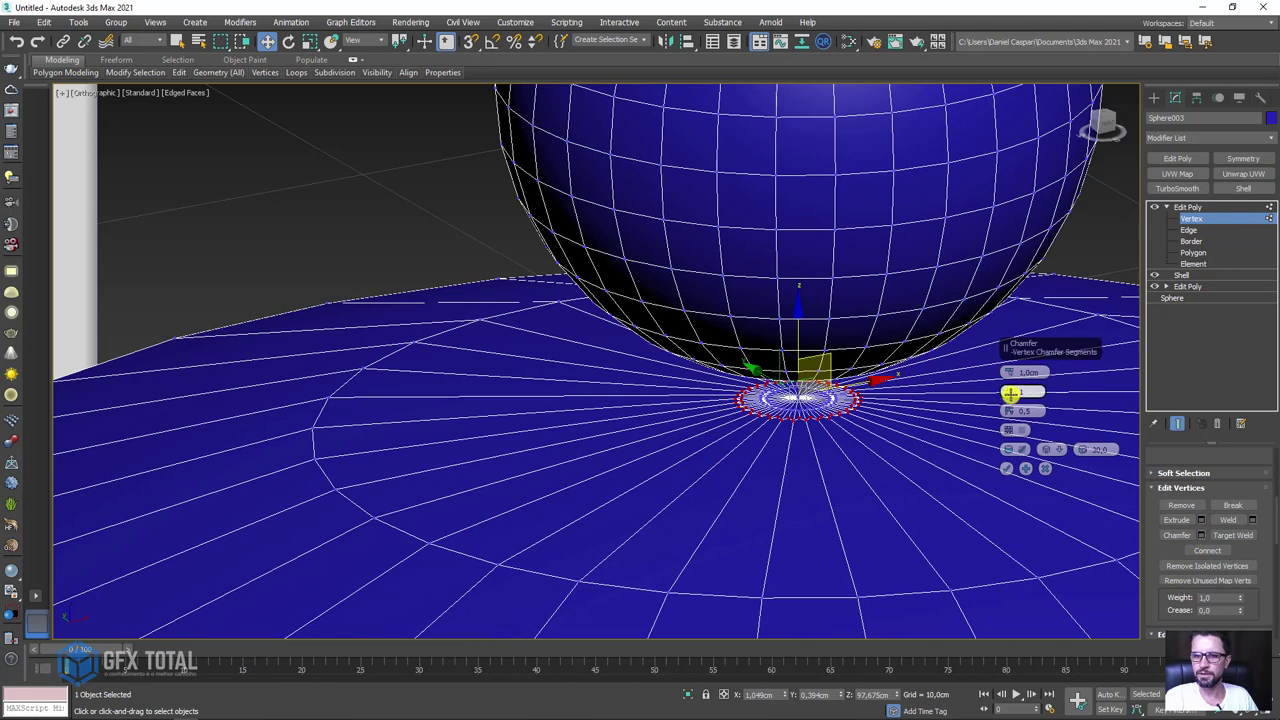
drag(1011, 371, 1073, 340)
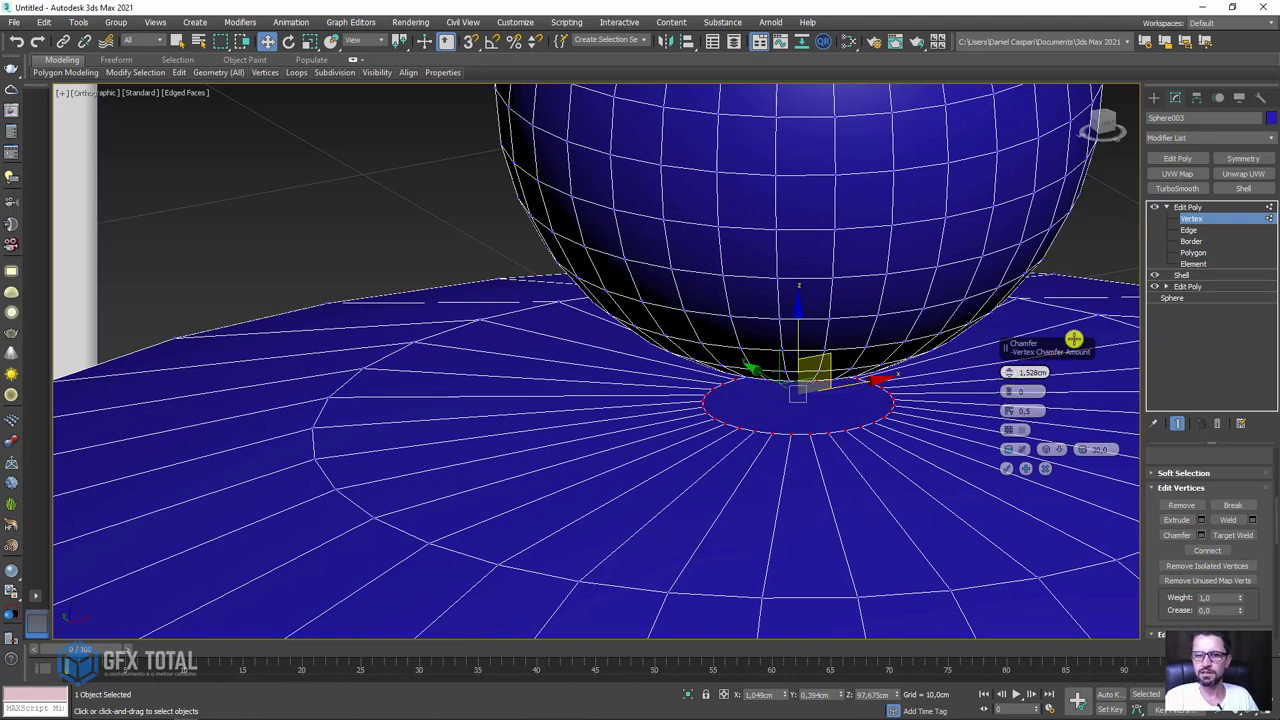
Commit the vertex chamfer and delete the centre lid face to open a round hole.
click(1007, 468)
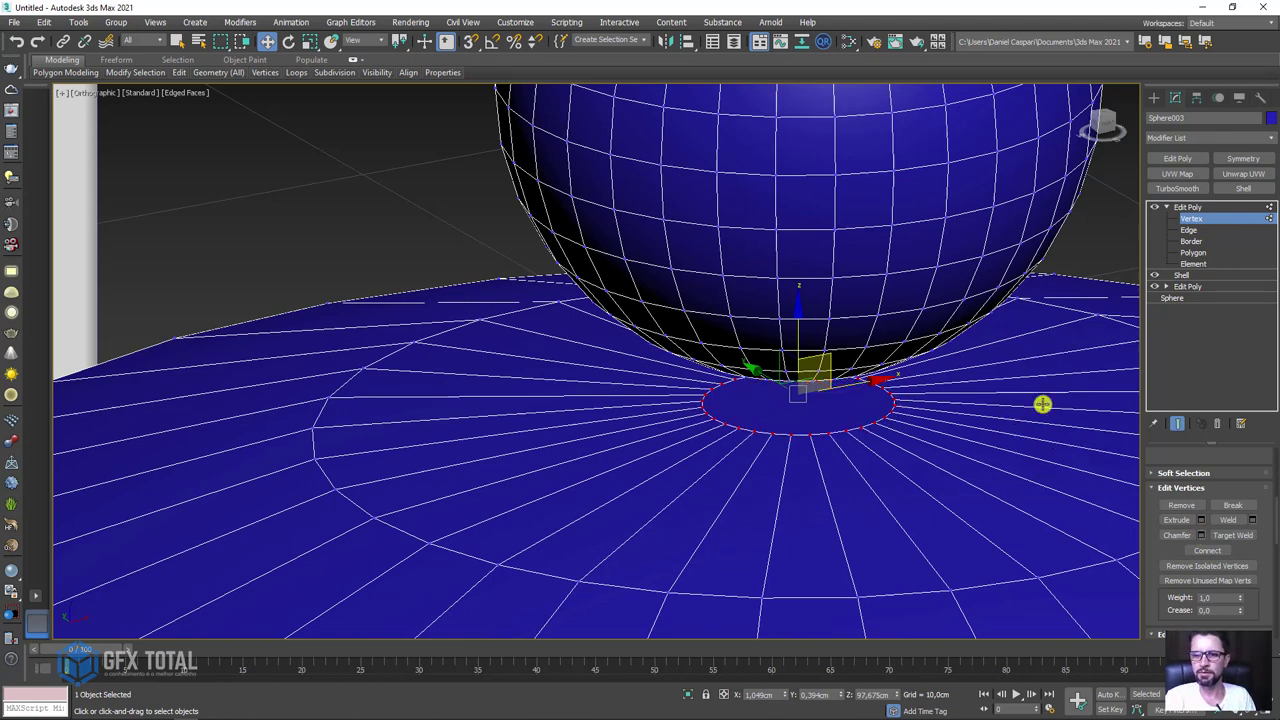
click(1193, 252)
click(829, 400)
key(Delete)
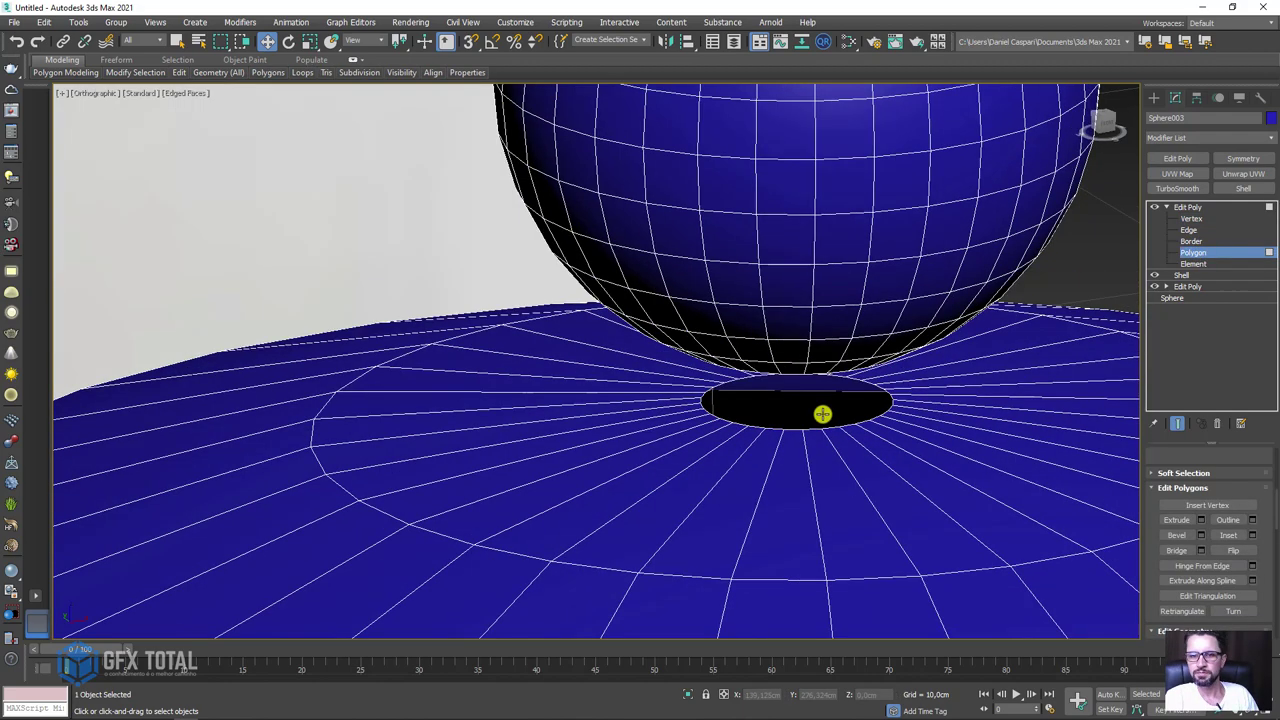
alt+middle_drag(822, 413, 800, 394)
Bridge the knob sphere's open base border to the lid hole, forming a short neck.
click(1191, 219)
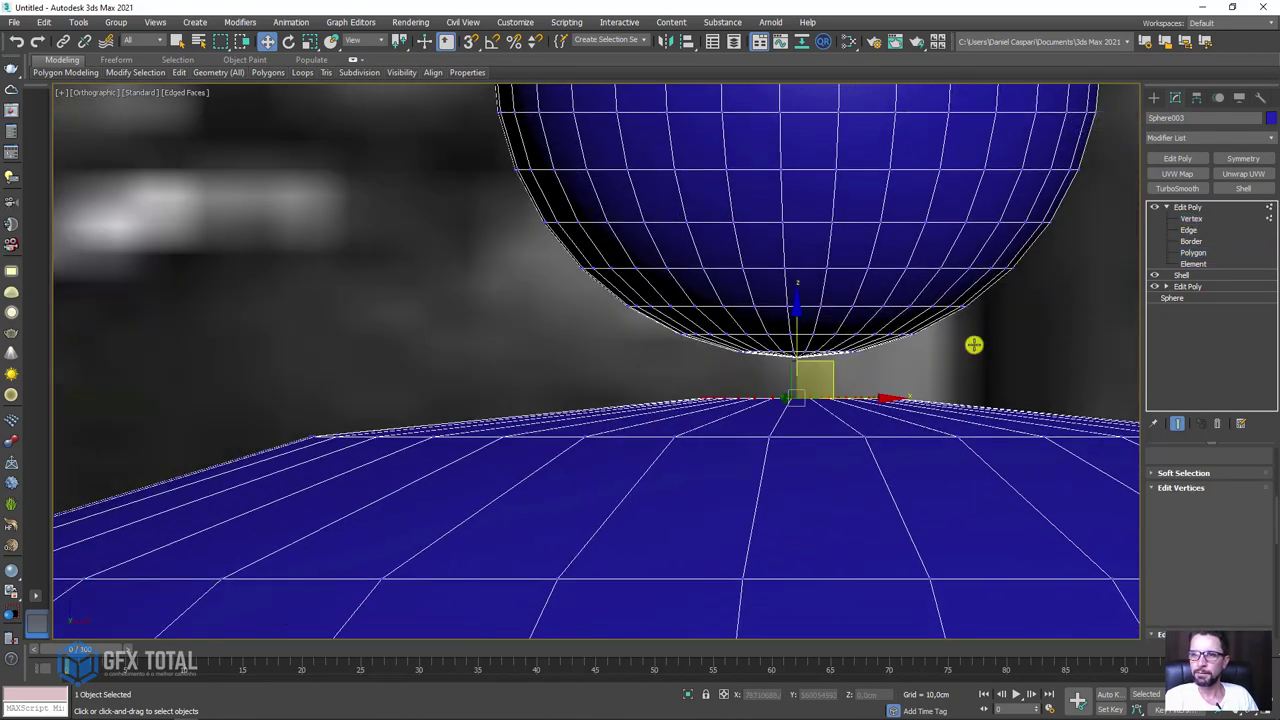
click(865, 348)
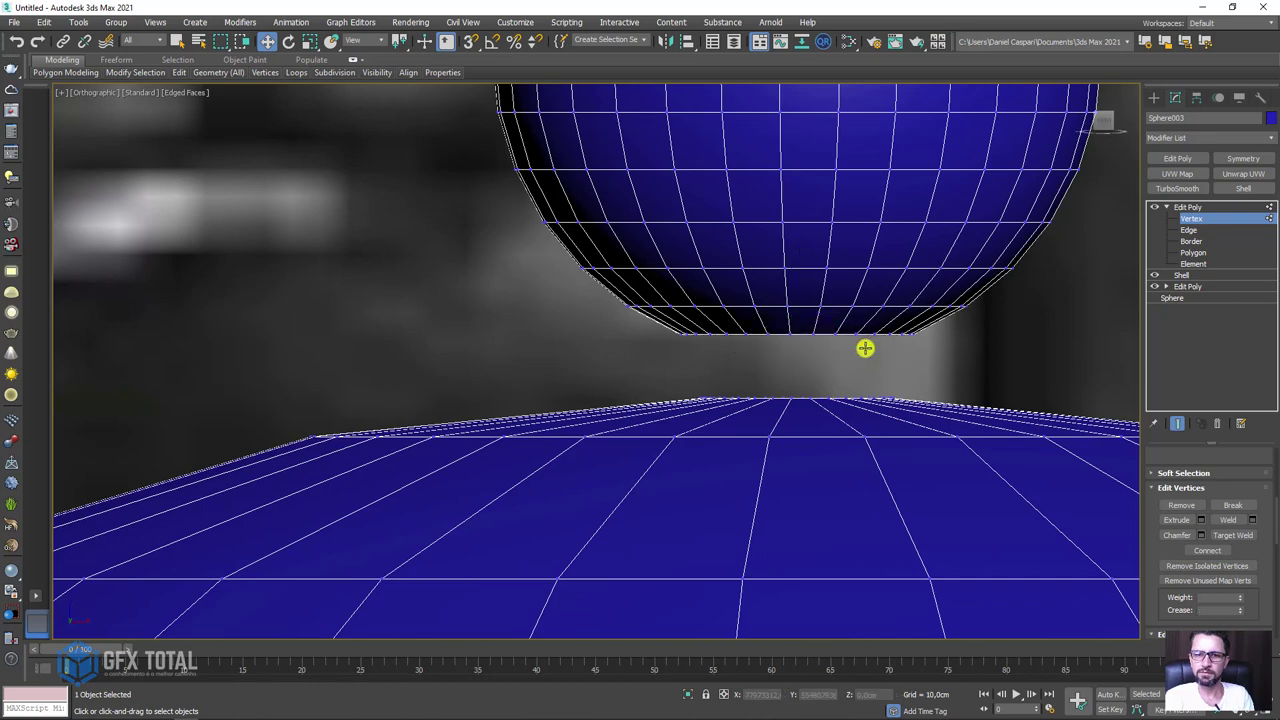
click(1191, 241)
click(811, 420)
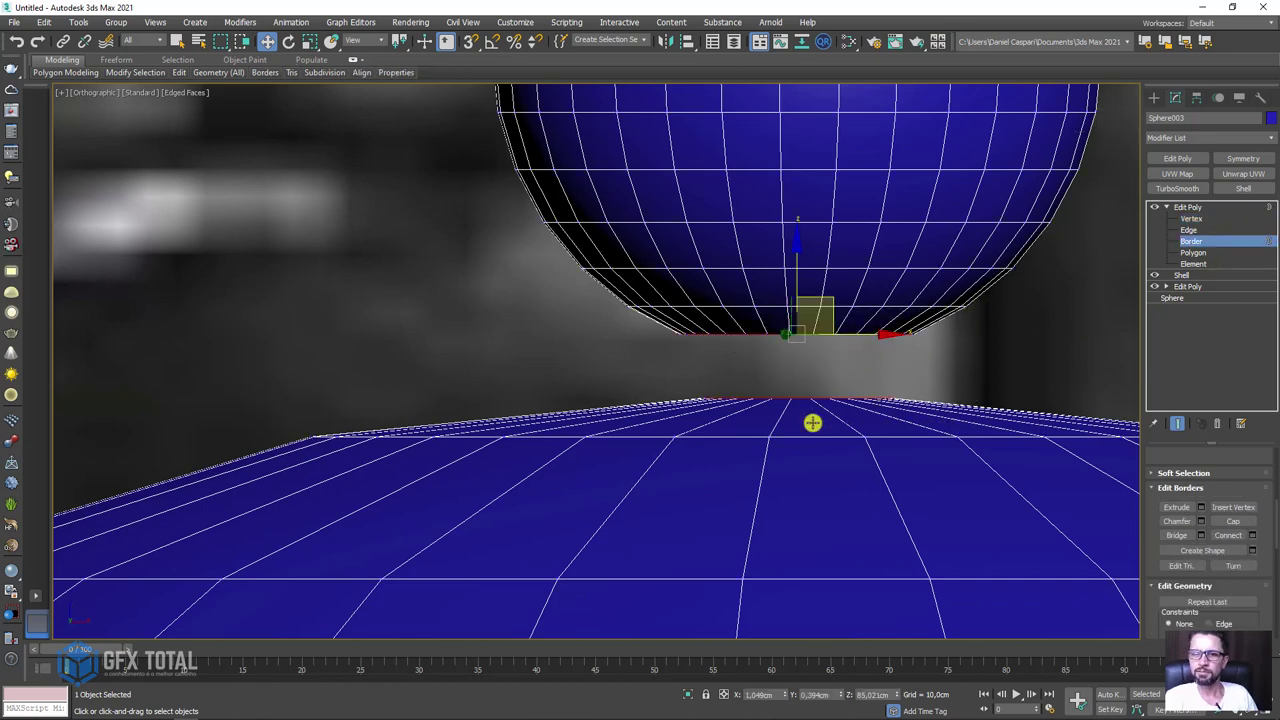
alt+middle_drag(811, 420, 940, 400)
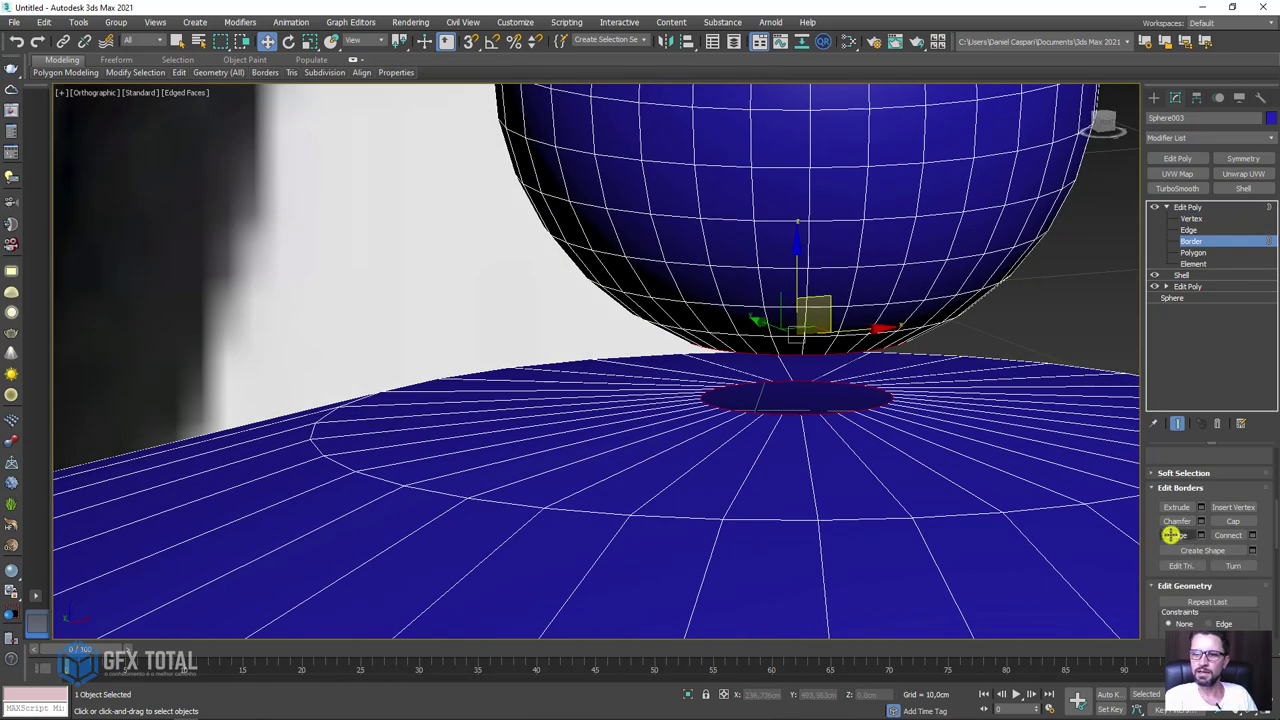
click(1170, 535)
scroll(1006, 374, down, 2)
scroll(994, 371, down, 3)
scroll(1000, 385, down, 3)
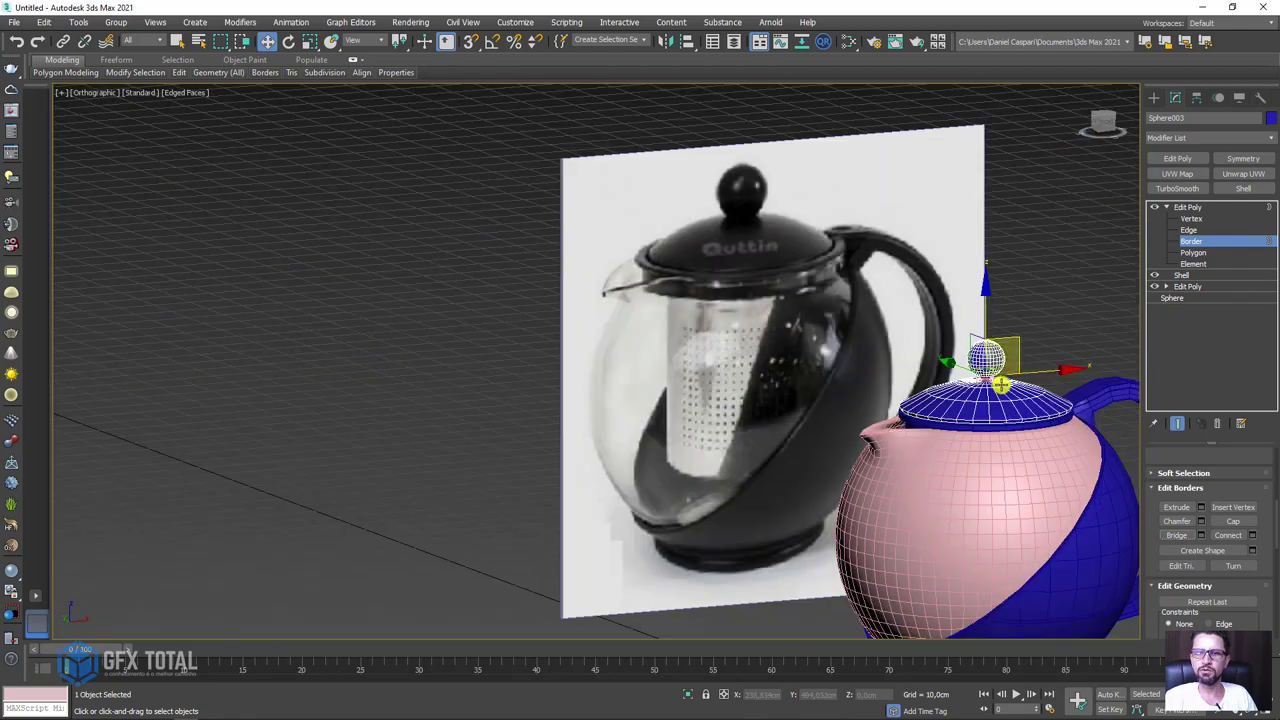
alt+middle_drag(1000, 385, 900, 375)
scroll(900, 375, up, 5)
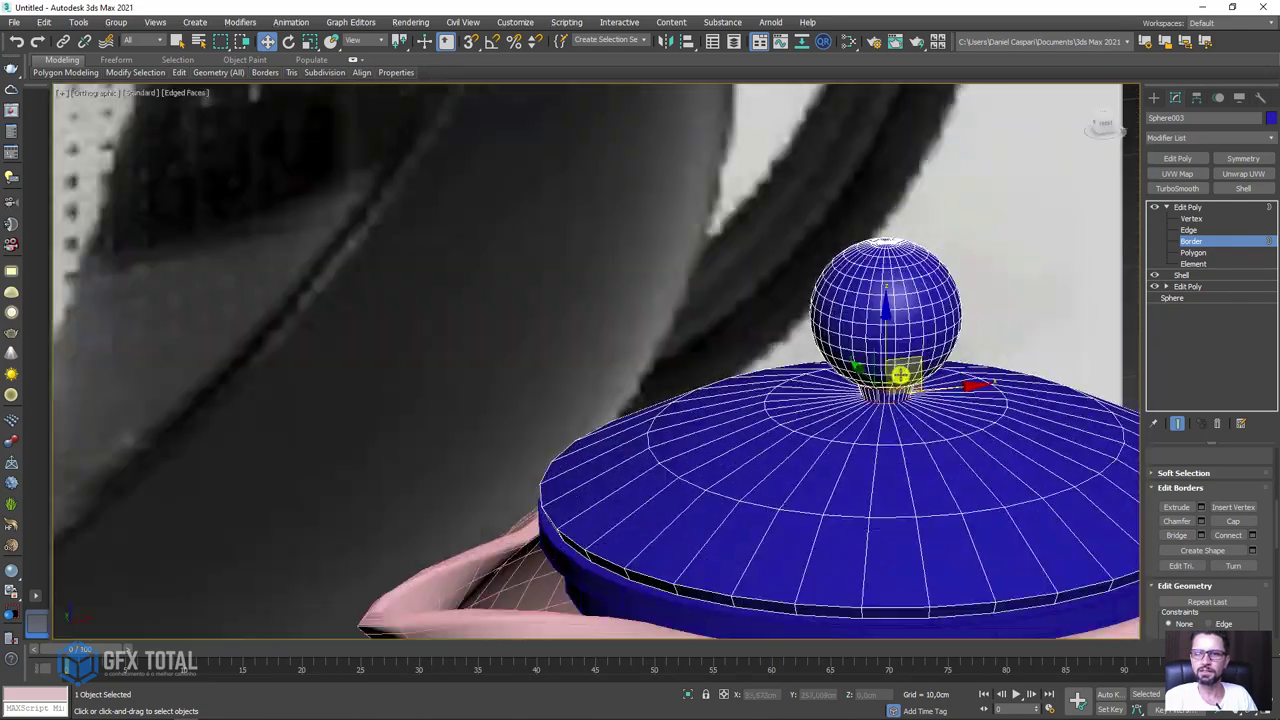
scroll(900, 375, up, 3)
click(1188, 229)
scroll(926, 414, up, 3)
Scale the knob's base edge ring outward into a flared neck.
scroll(855, 444, up, 2)
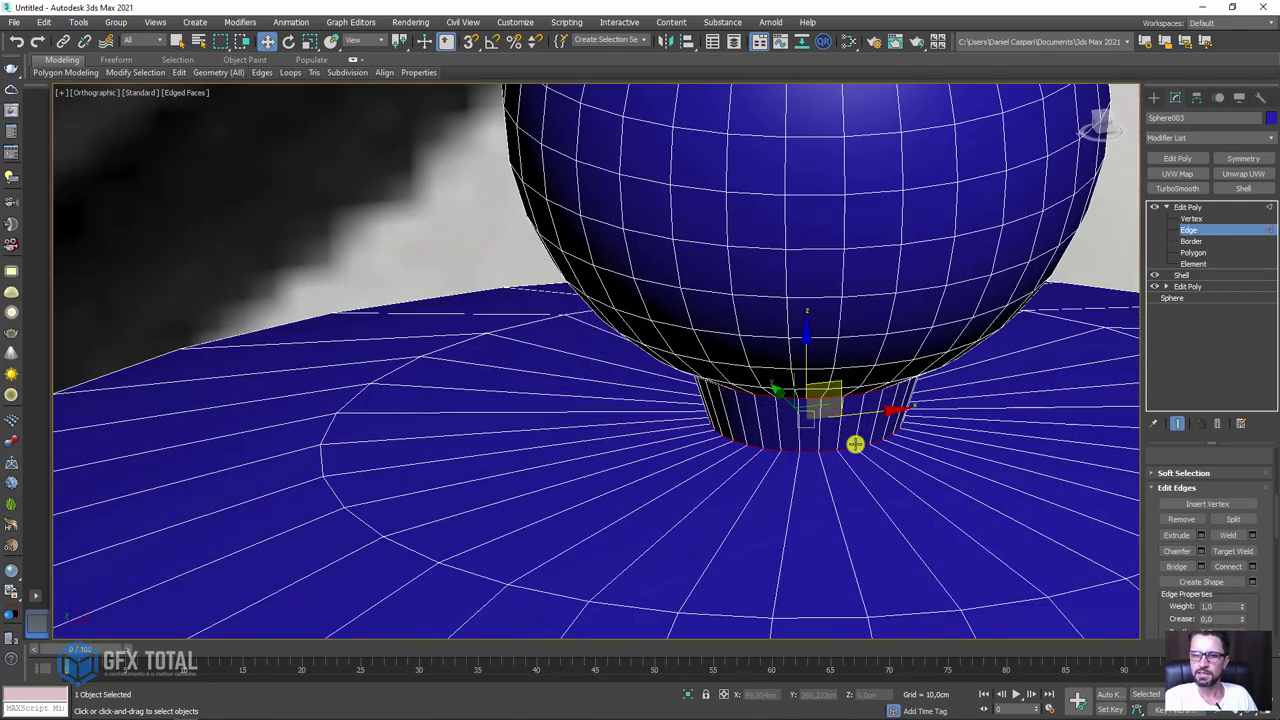
key(r)
mouse_move(809, 420)
mouse_down()
mouse_move(819, 335)
mouse_move(803, 385)
mouse_up()
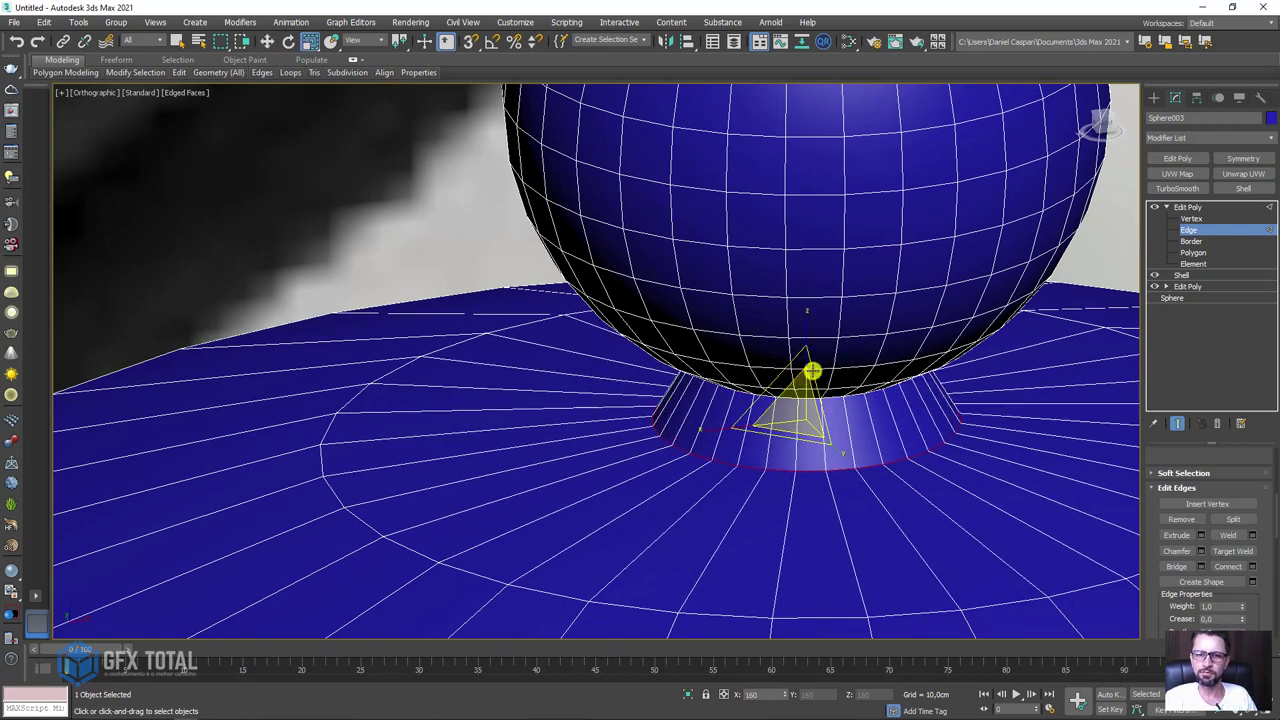
scroll(803, 385, up, 3)
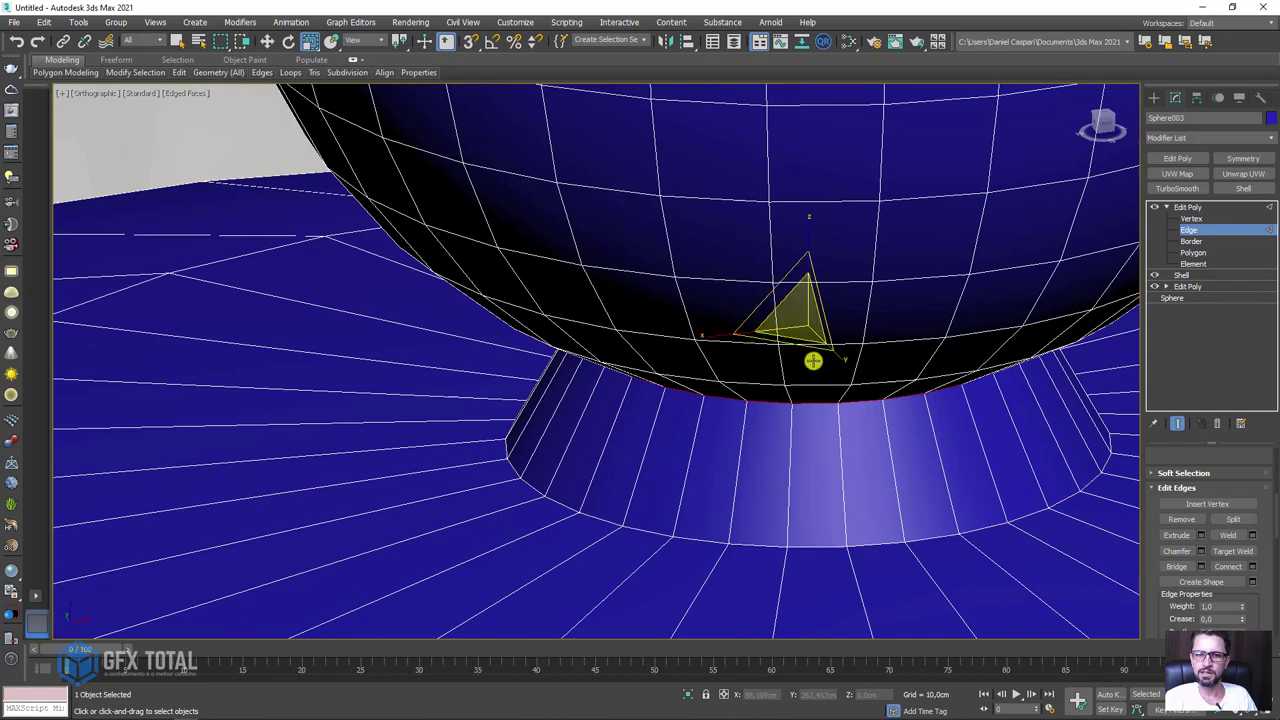
scroll(870, 415, down, 2)
scroll(882, 422, down, 3)
scroll(882, 422, down, 3)
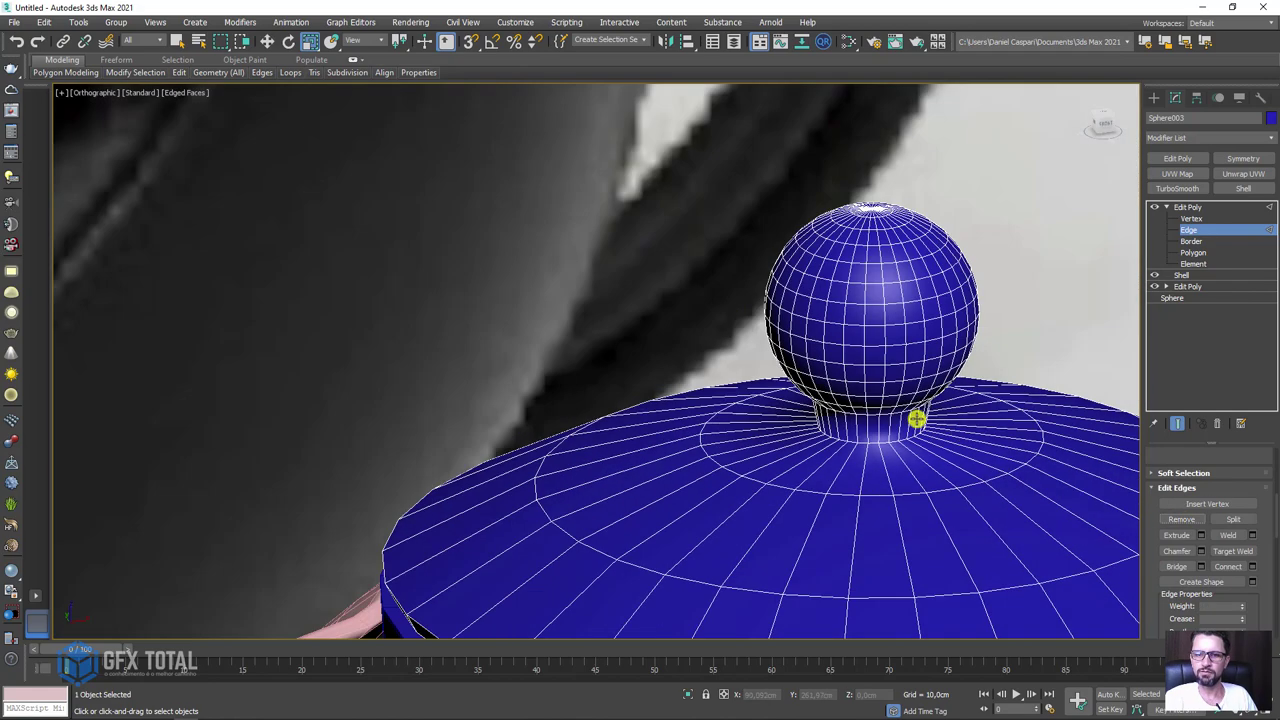
alt+middle_drag(920, 420, 940, 417)
In Front view, select all knob vertices and move the knob slightly down onto the lid.
key(f)
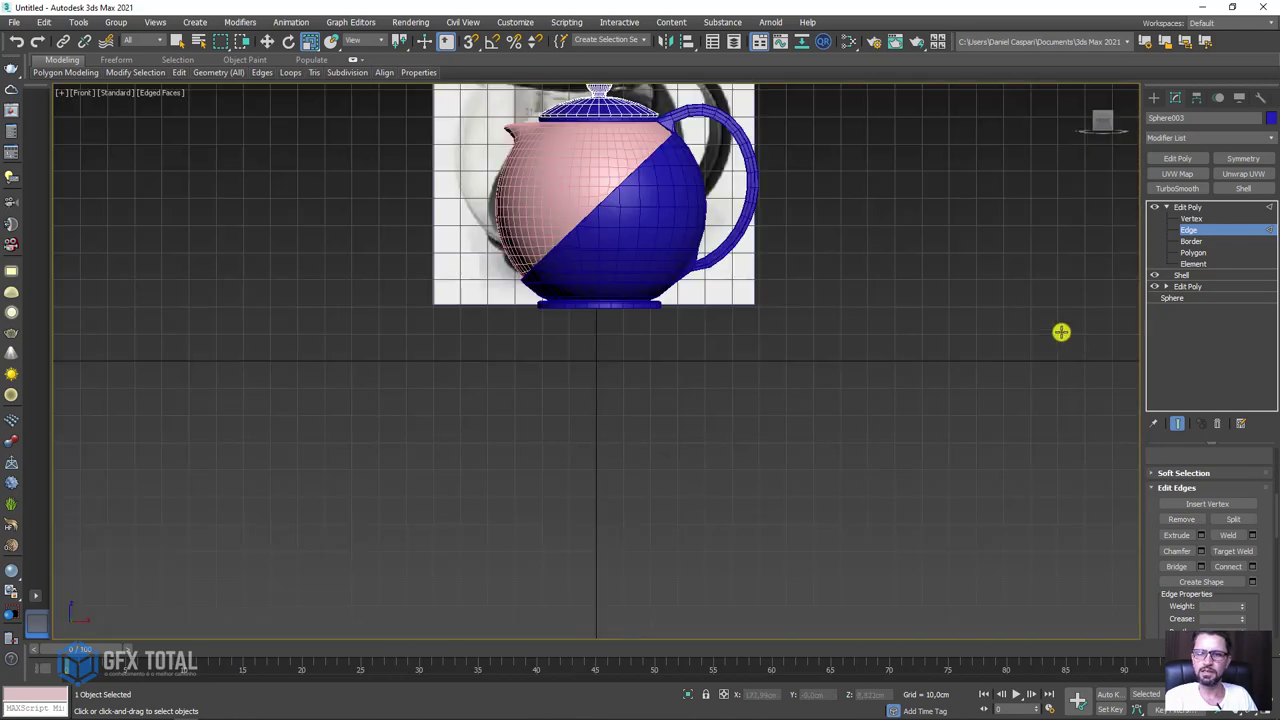
scroll(837, 534, up, 2)
scroll(803, 371, up, 3)
scroll(803, 371, up, 2)
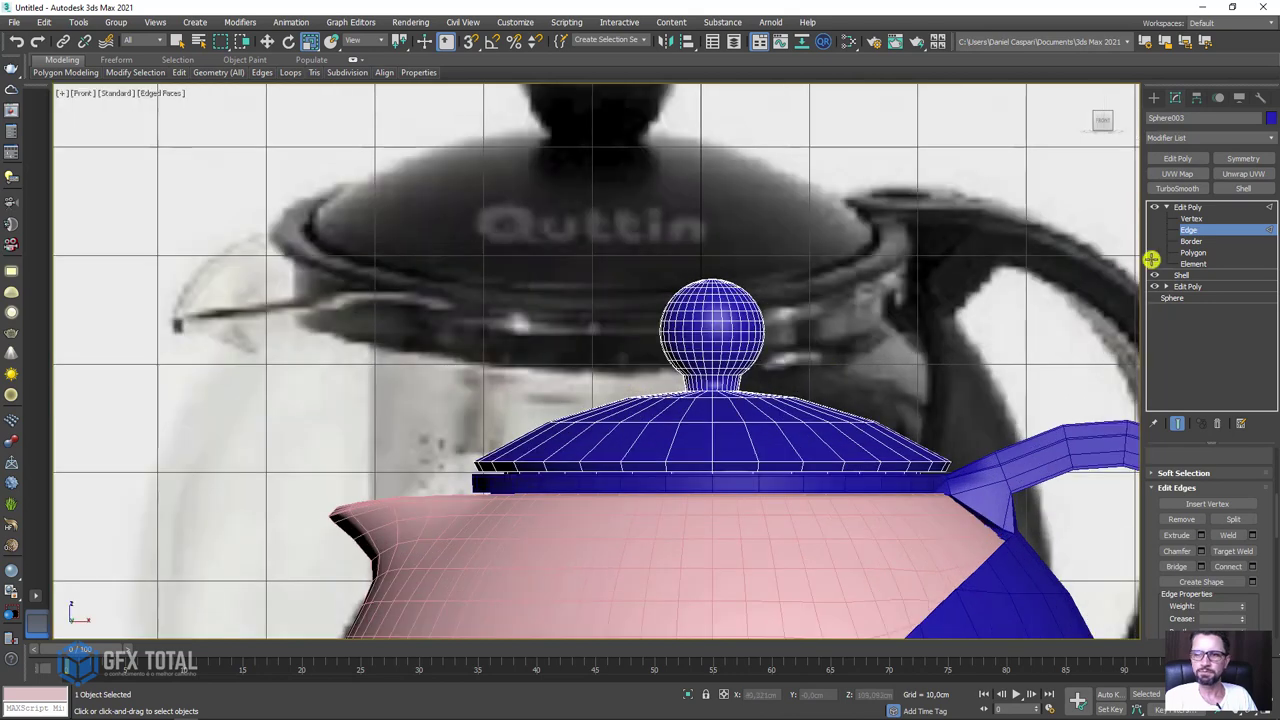
click(1191, 219)
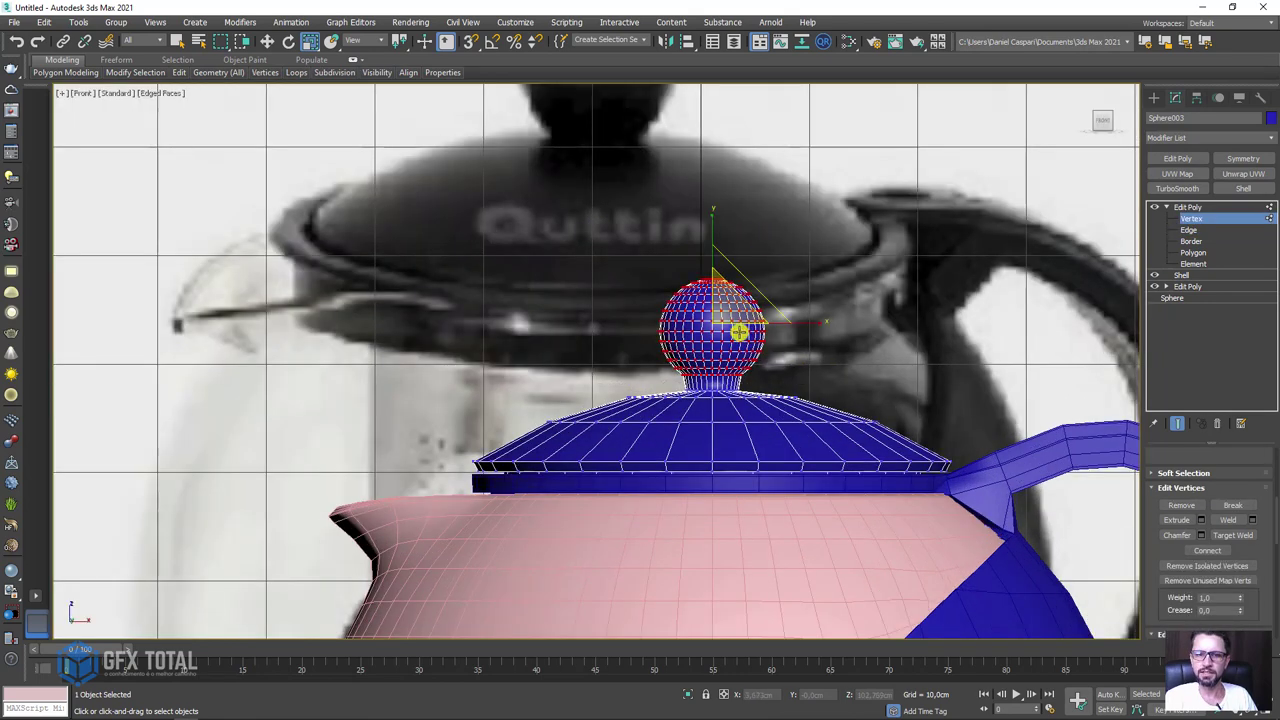
scroll(738, 332, up, 4)
drag(686, 262, 686, 290)
key(e)
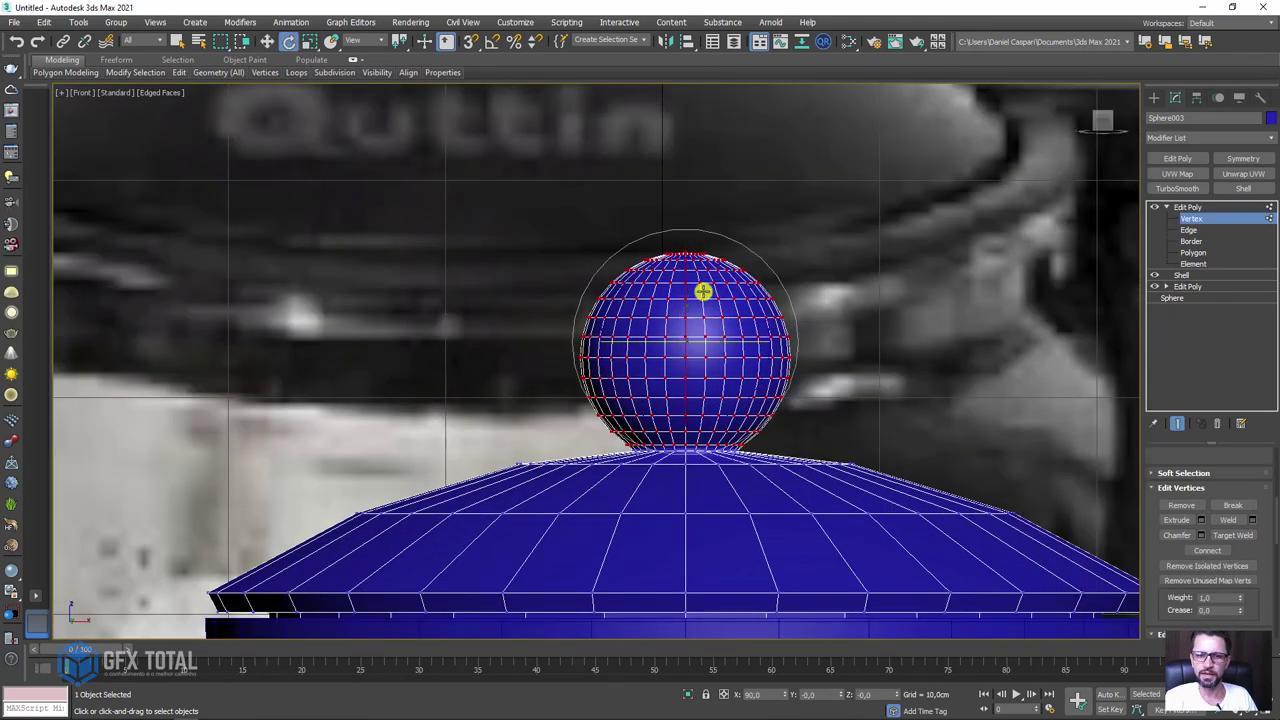
key(w)
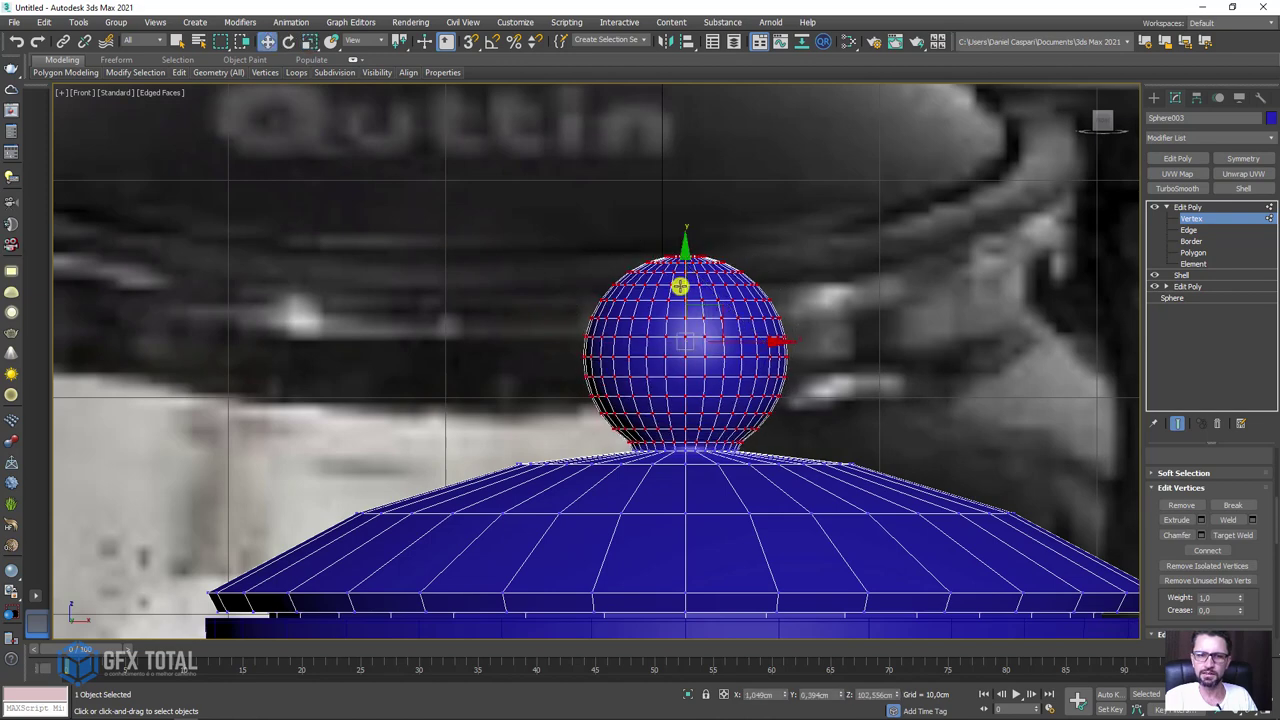
drag(679, 287, 767, 280)
click(1189, 207)
Return to the lid's Edit Poly at Edge level, viewing the rim.
click(1165, 207)
scroll(943, 409, down, 3)
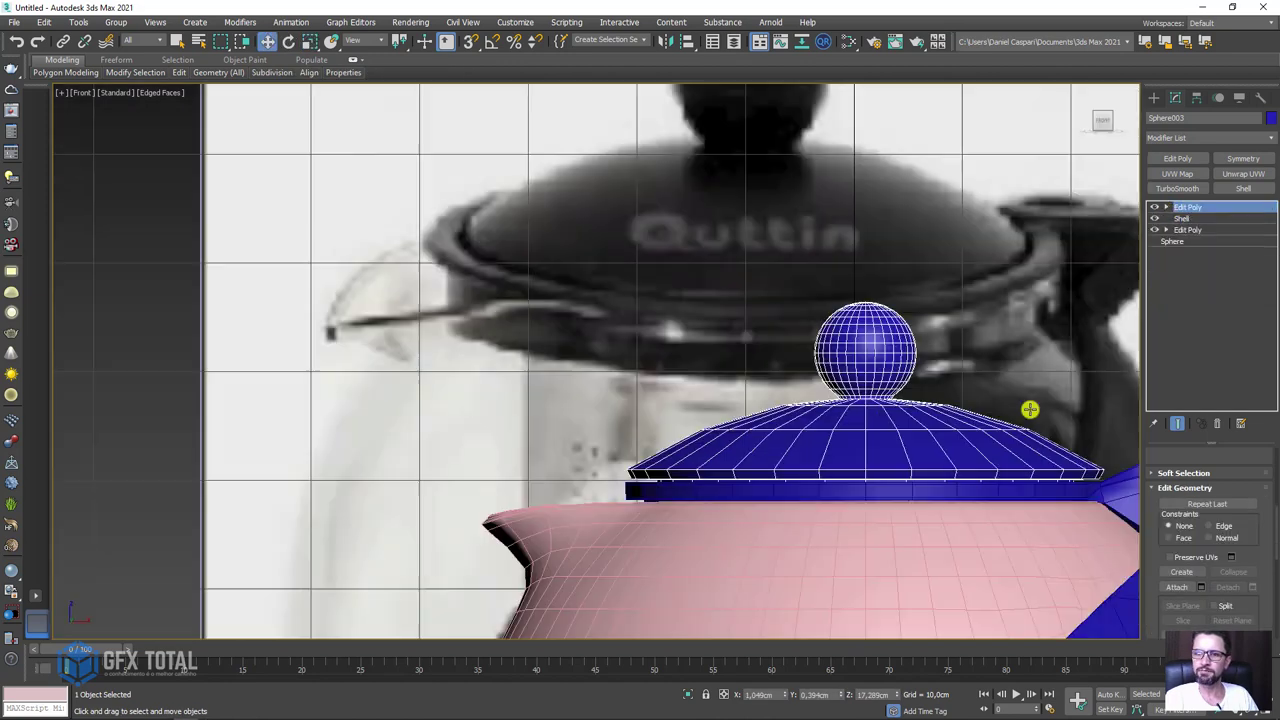
scroll(883, 388, up, 2)
click(1165, 207)
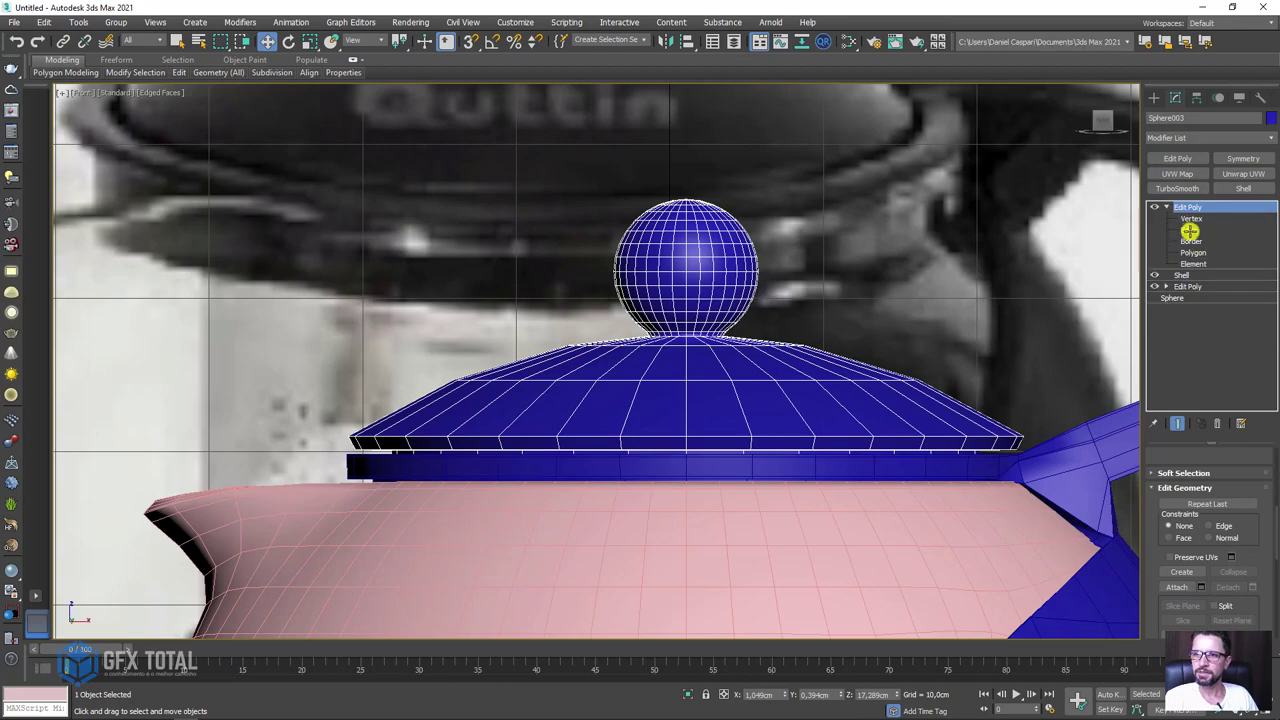
click(1189, 230)
scroll(1006, 434, up, 3)
scroll(941, 446, up, 2)
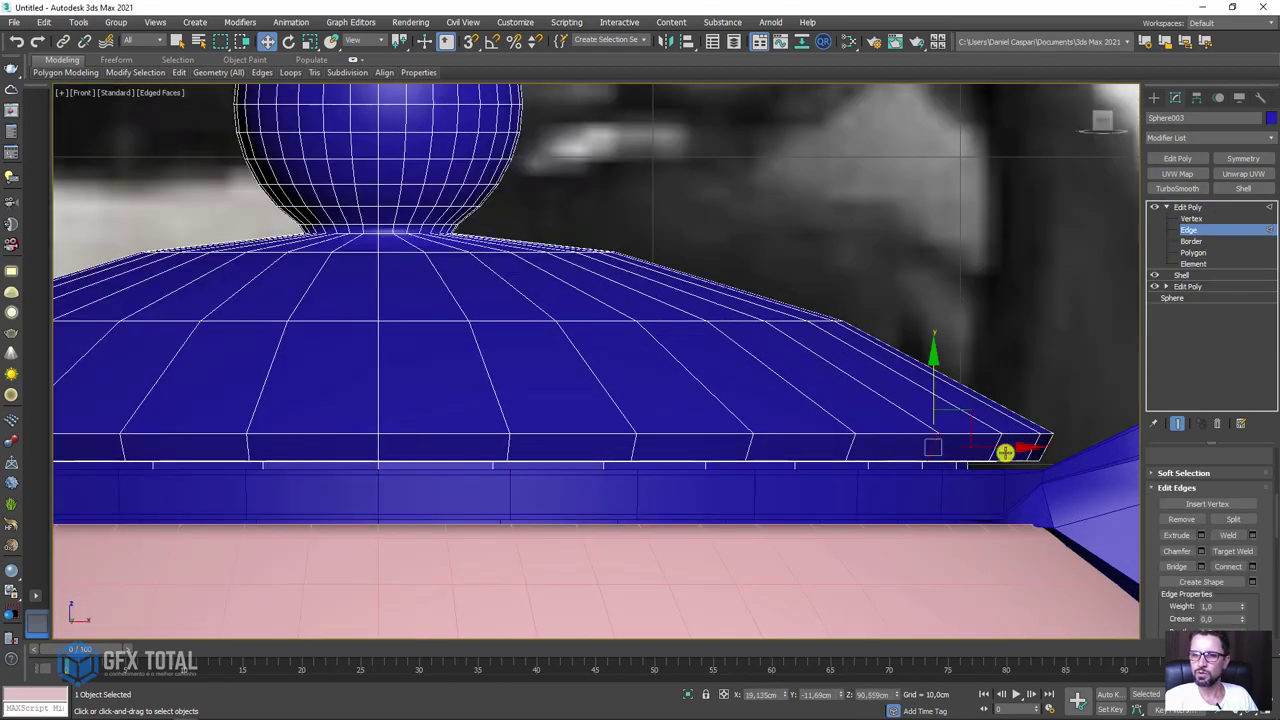
scroll(1005, 452, down, 3)
mouse_move(1008, 443)
alt+middle_down()
mouse_move(1008, 480)
mouse_move(900, 406)
mouse_move(906, 282)
mouse_move(880, 320)
alt+middle_up()
scroll(966, 446, up, 3)
scroll(968, 446, up, 2)
scroll(911, 403, up, 2)
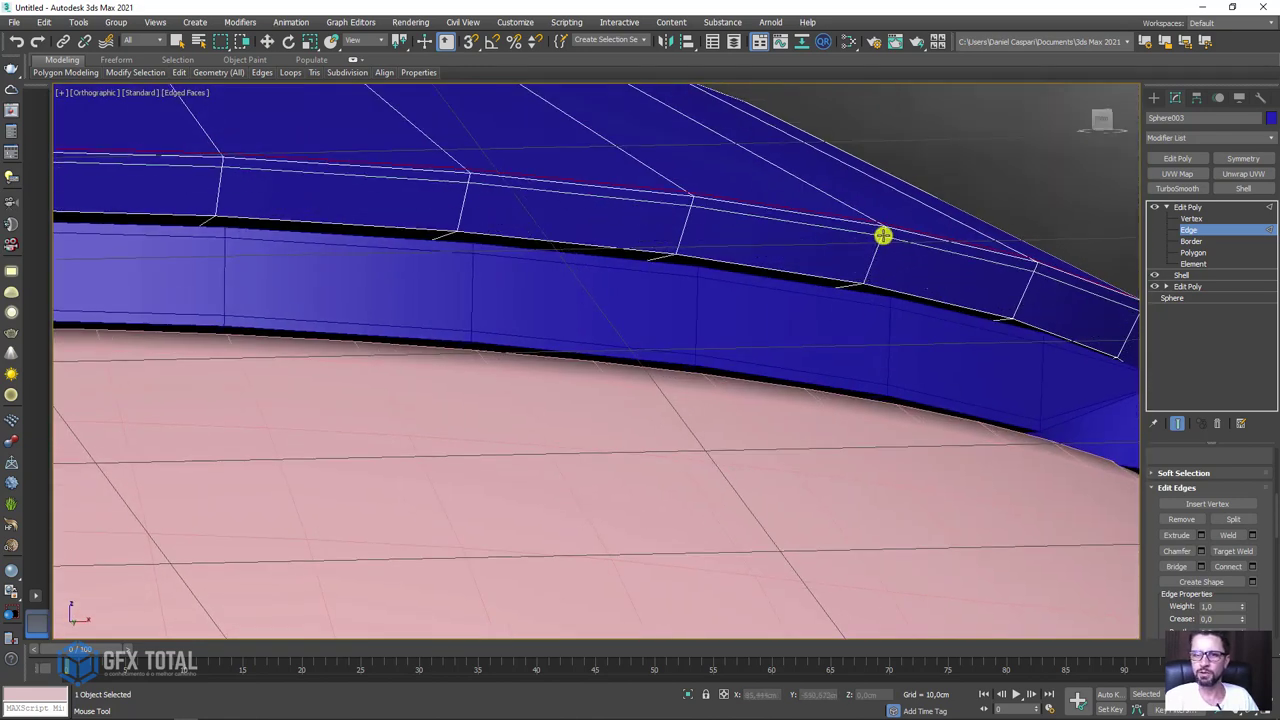
Select the lid rim's lower edge loops from underneath, ready for Border editing.
double_click(869, 274)
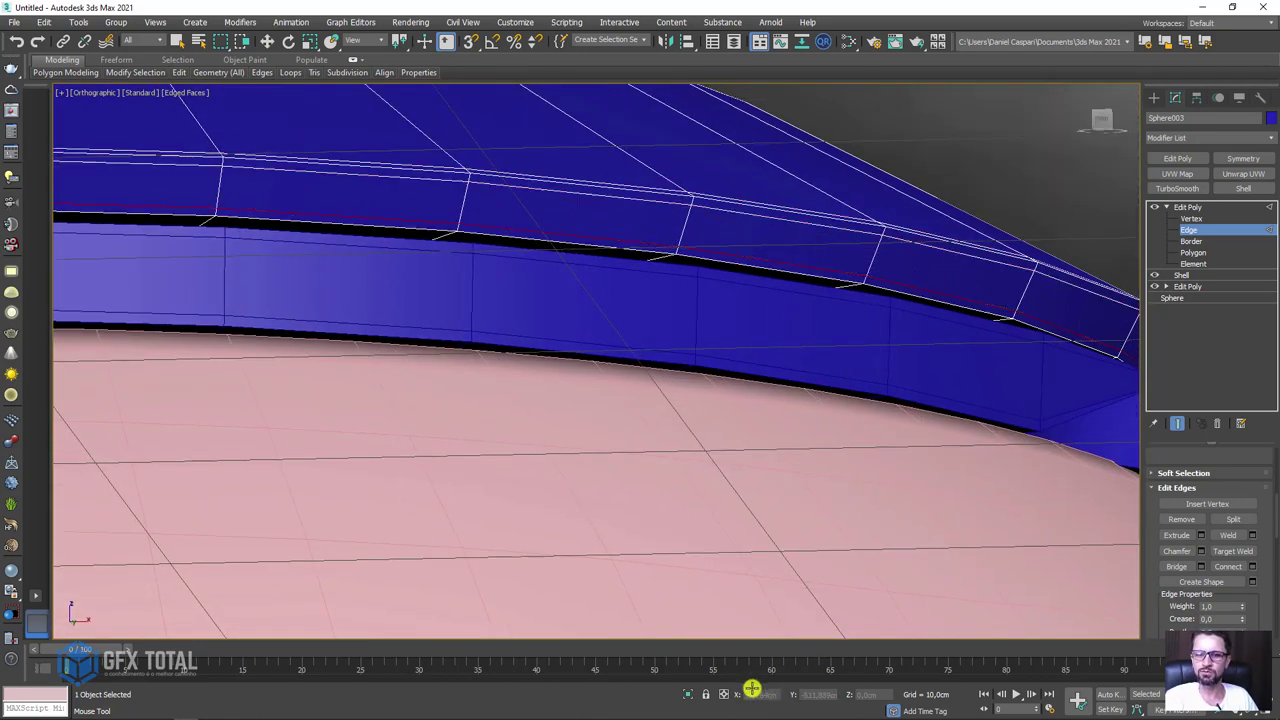
scroll(771, 540, down, 5)
alt+middle_drag(771, 540, 831, 474)
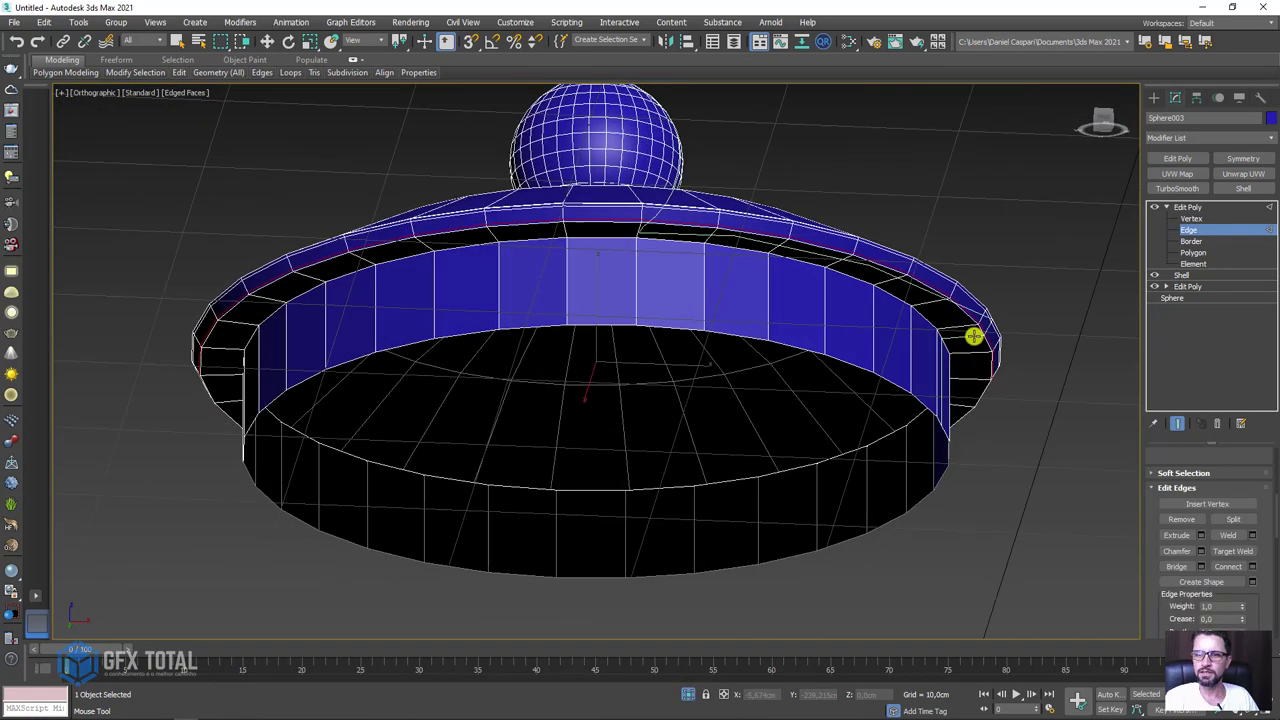
scroll(967, 316, up, 4)
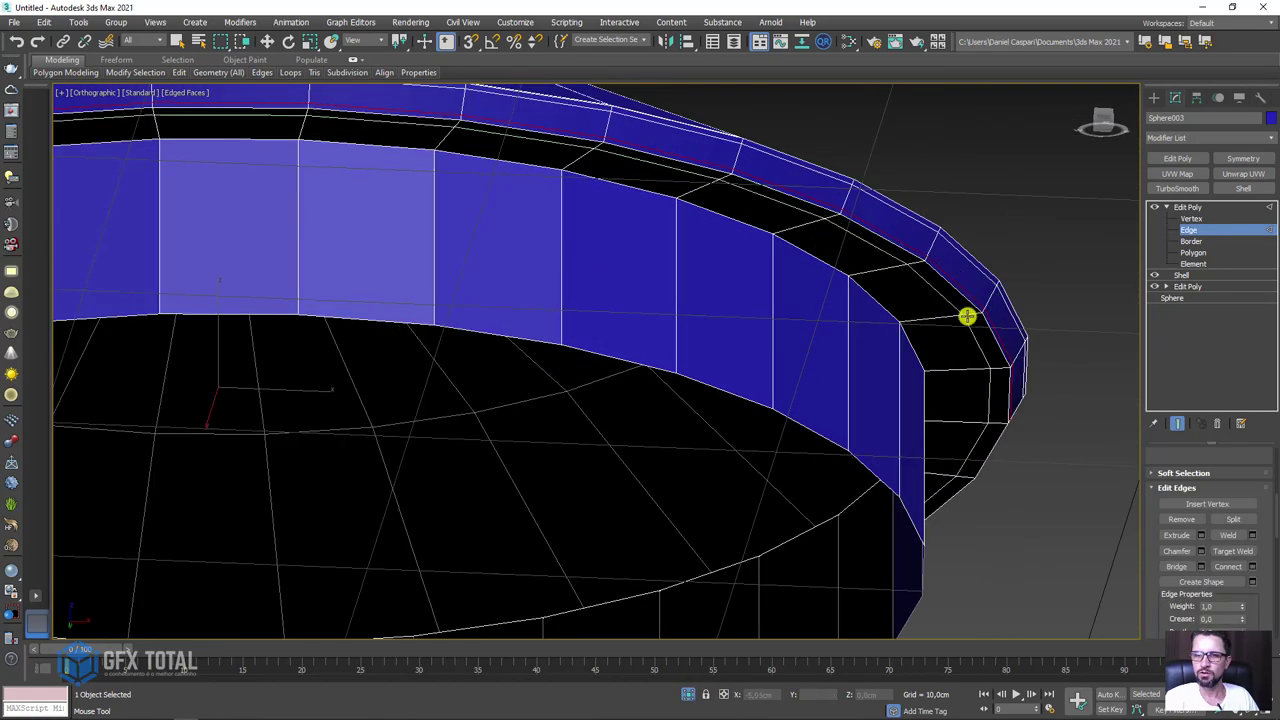
double_click(910, 335)
double_click(902, 329)
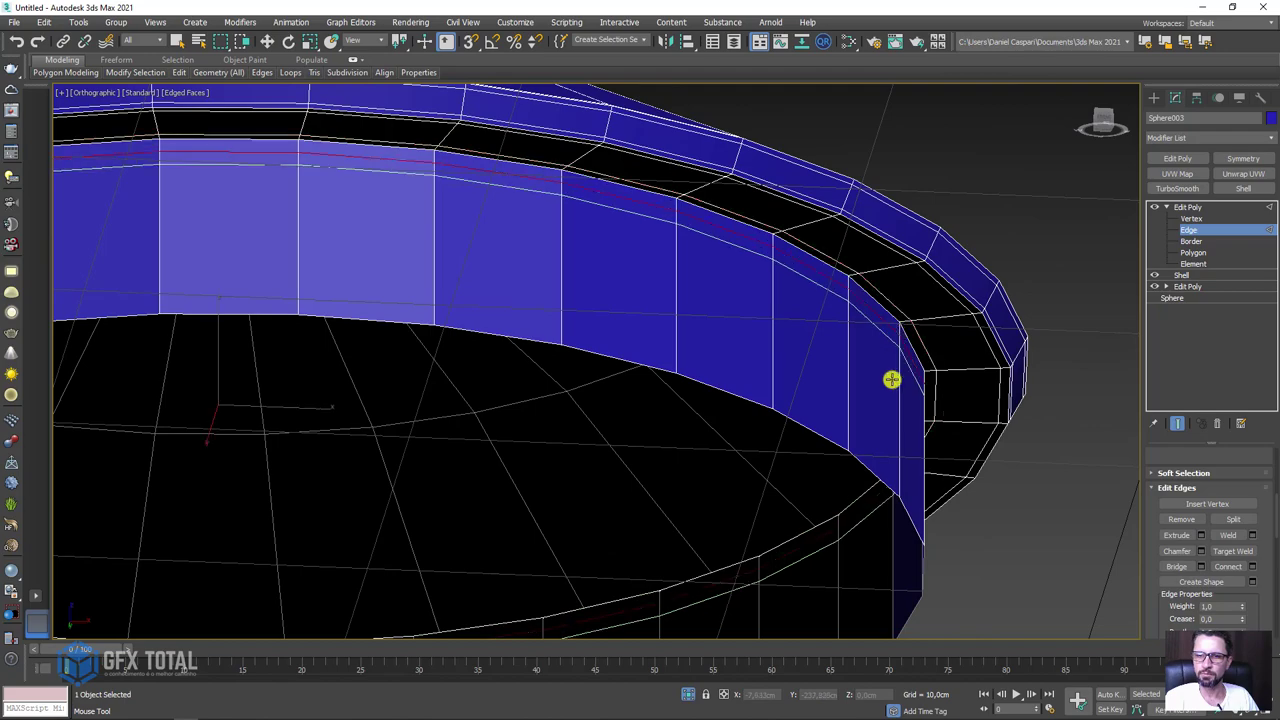
double_click(897, 489)
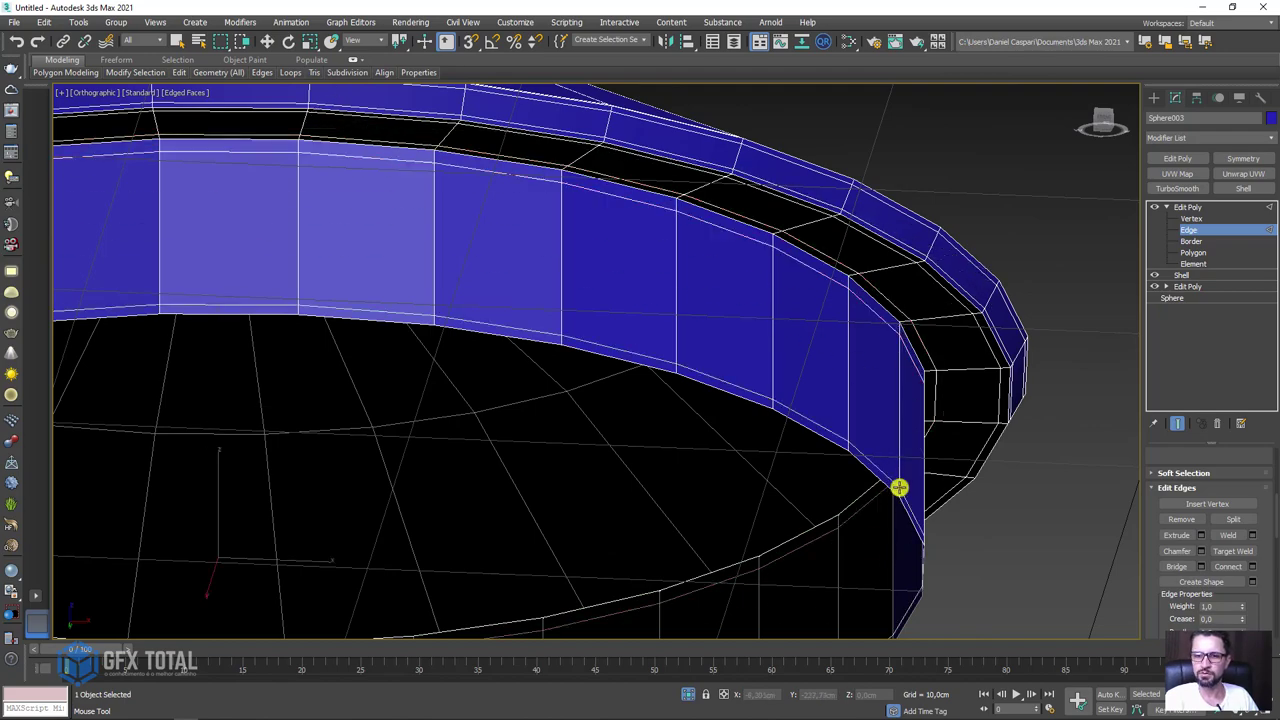
key(w)
click(1191, 241)
Shift-scale the inner border inward, shift-move it up, then shift-scale inward again.
scroll(871, 586, down, 3)
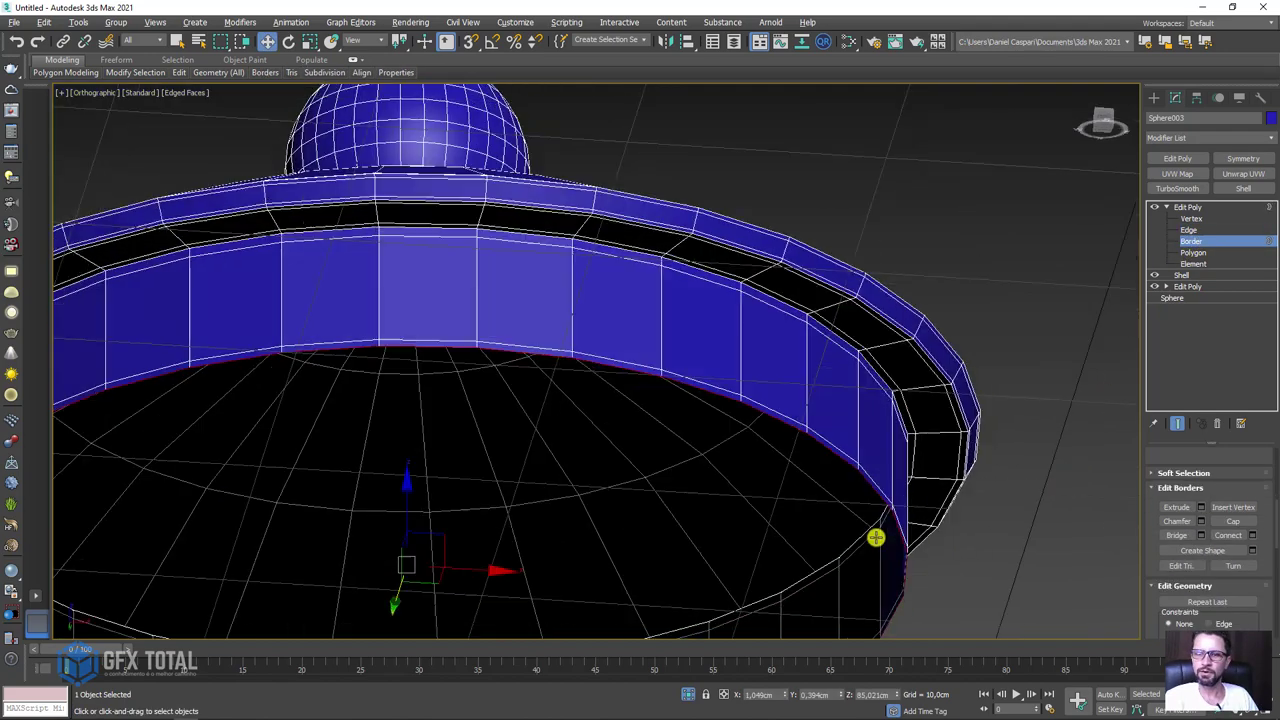
alt+middle_drag(874, 534, 922, 418)
key(r)
shift+drag(686, 460, 678, 466)
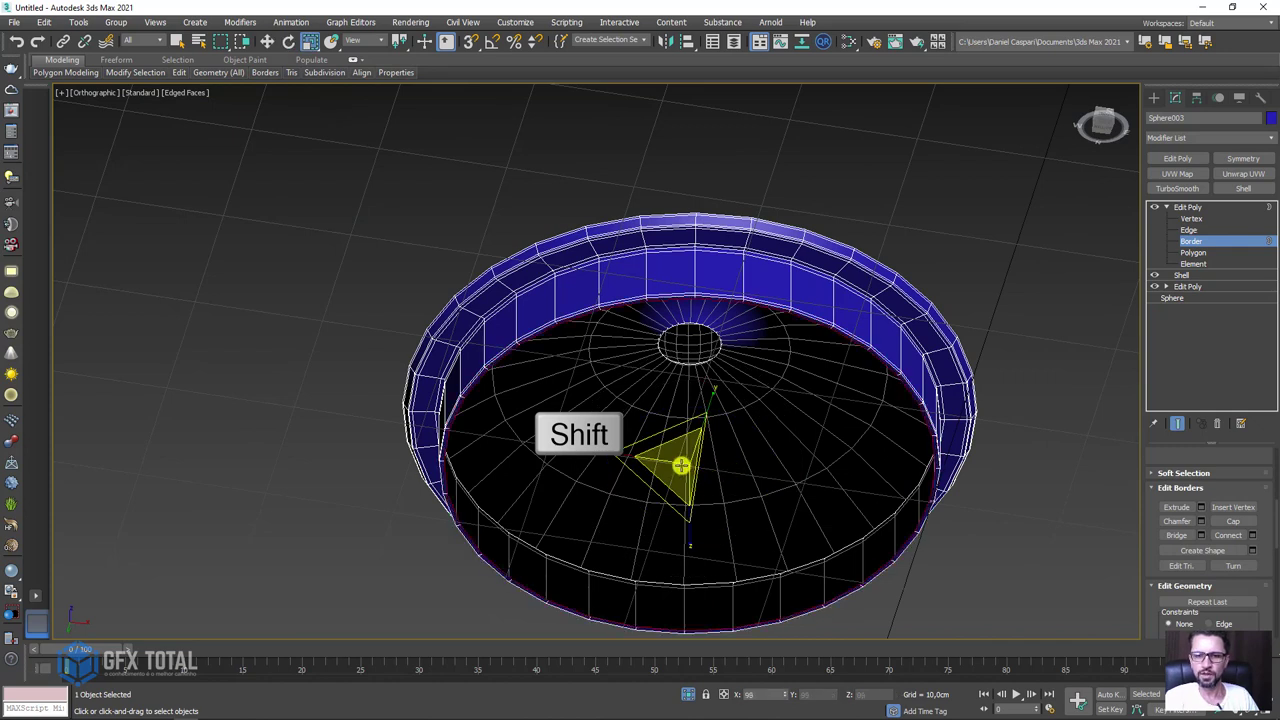
key(w)
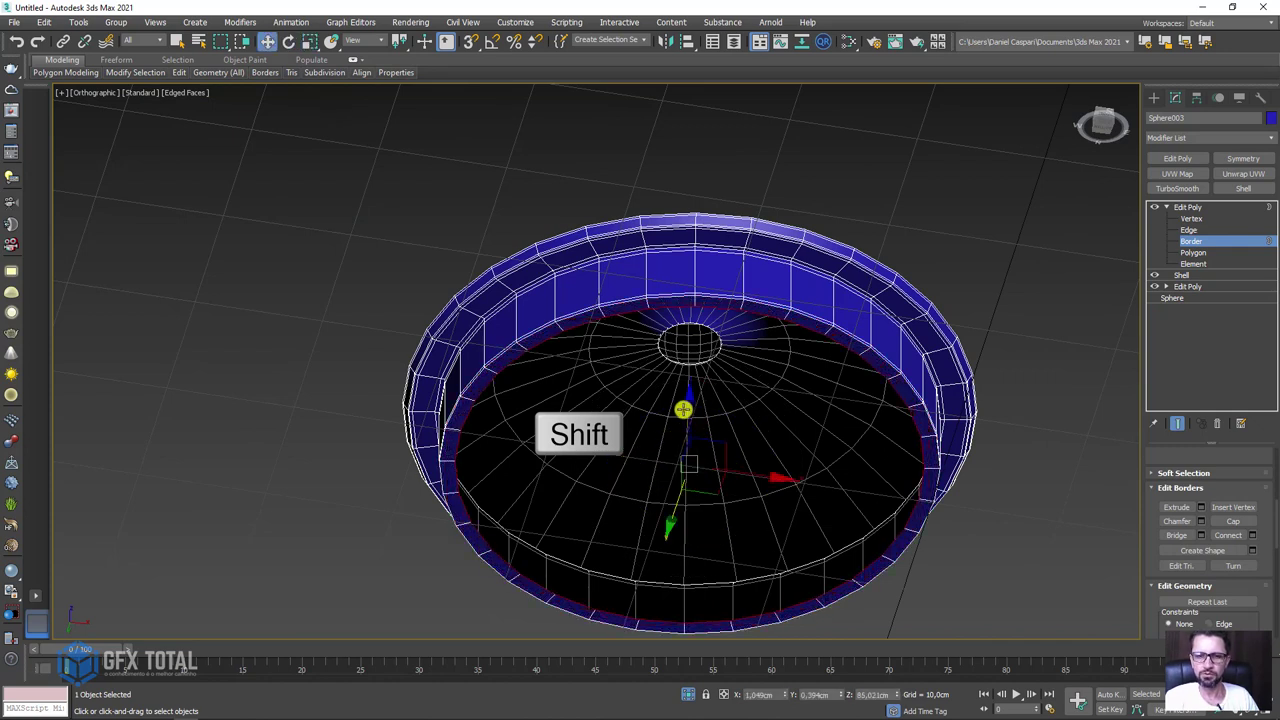
shift+drag(689, 412, 694, 386)
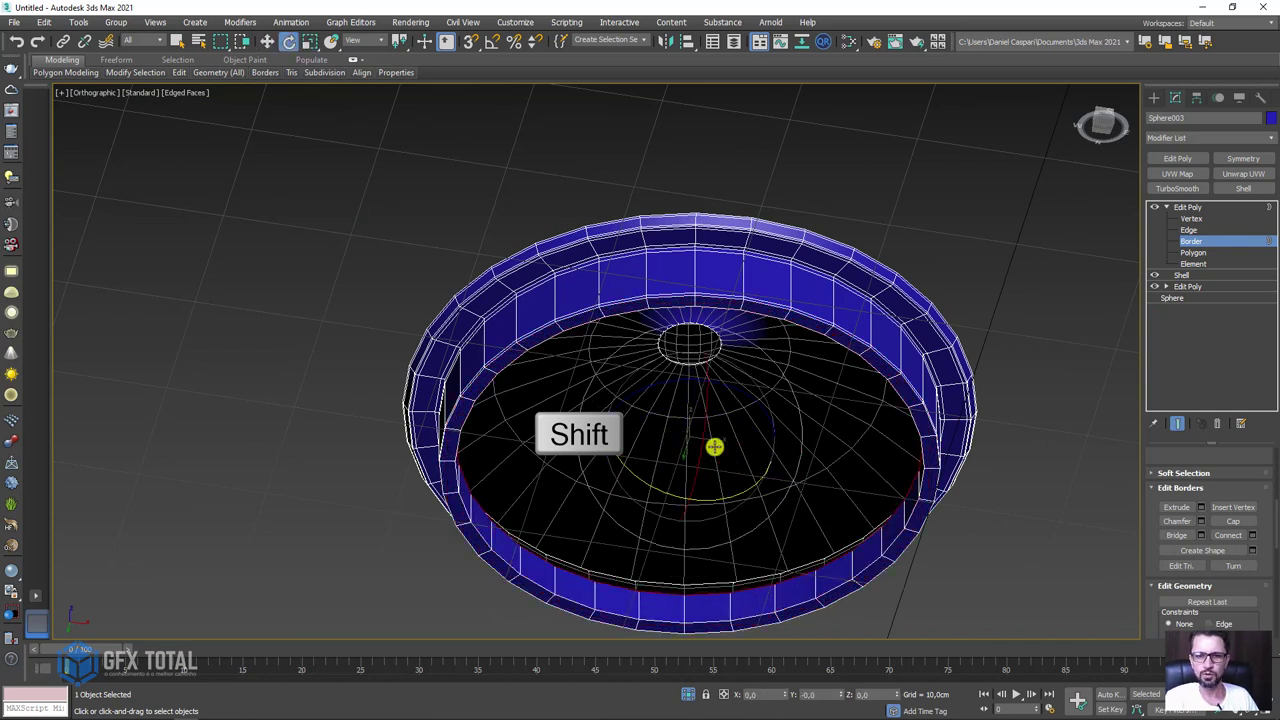
key(r)
mouse_move(680, 437)
shift+mouse_down()
mouse_move(691, 502)
mouse_move(743, 523)
shift+mouse_up()
Collapse the remaining open border to a single centre point, sealing the lid underneath.
drag(1259, 622, 1240, 538)
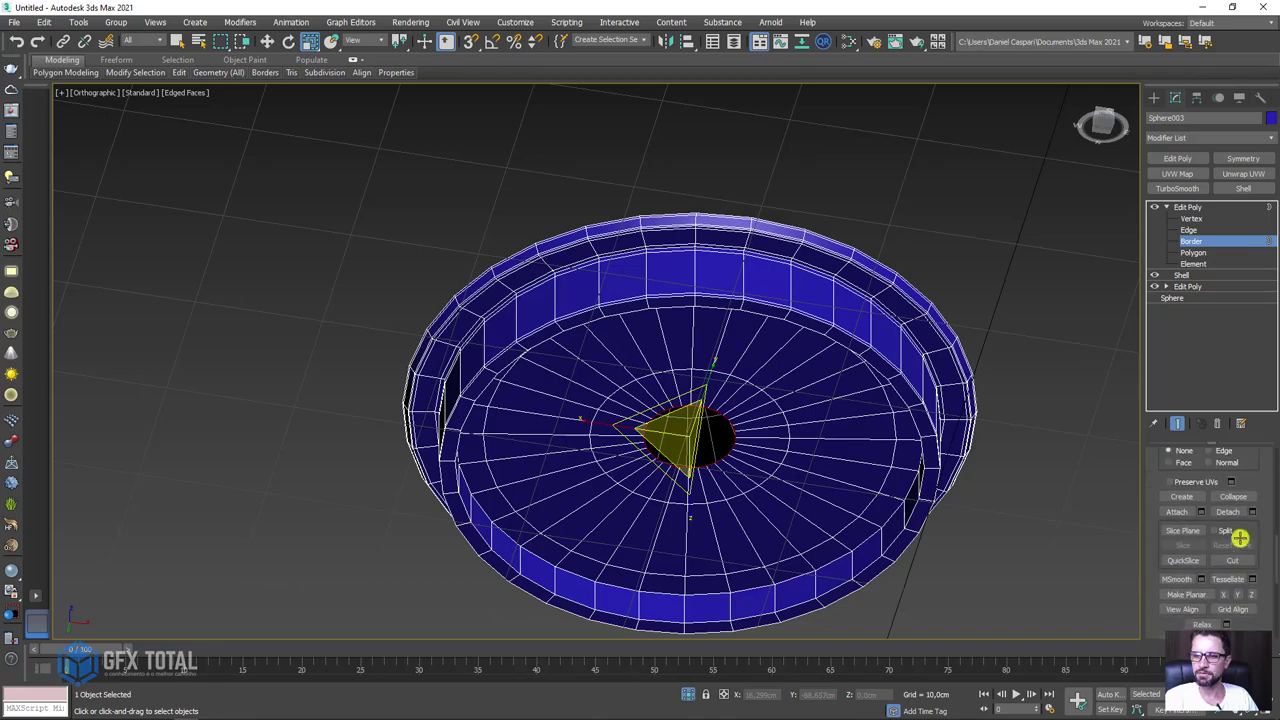
click(1245, 491)
alt+middle_drag(1000, 466, 957, 503)
scroll(957, 503, down, 3)
scroll(923, 503, up, 3)
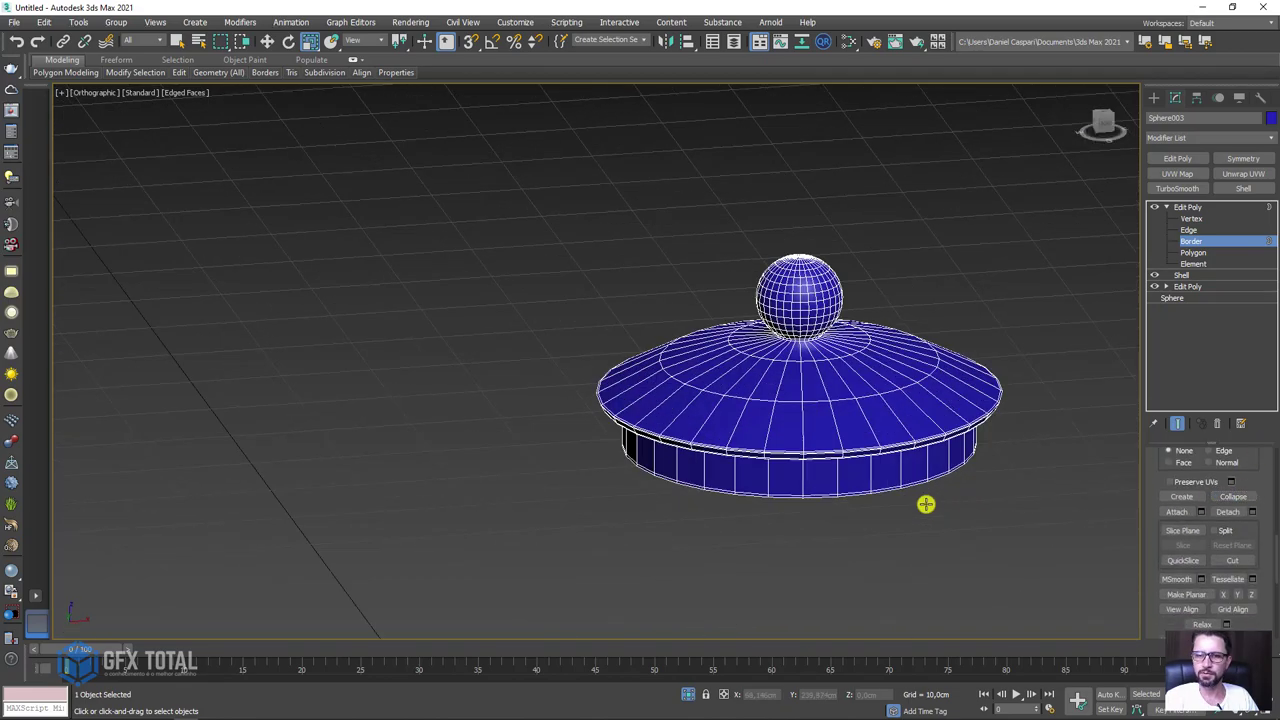
scroll(945, 484, up, 3)
scroll(945, 484, up, 5)
Shift-drag the lower rim loop into a parallel loop and move it to the inner band's top edge.
mouse_move(1034, 349)
alt+middle_down()
mouse_move(1137, 280)
mouse_move(1052, 392)
mouse_move(955, 255)
alt+middle_up()
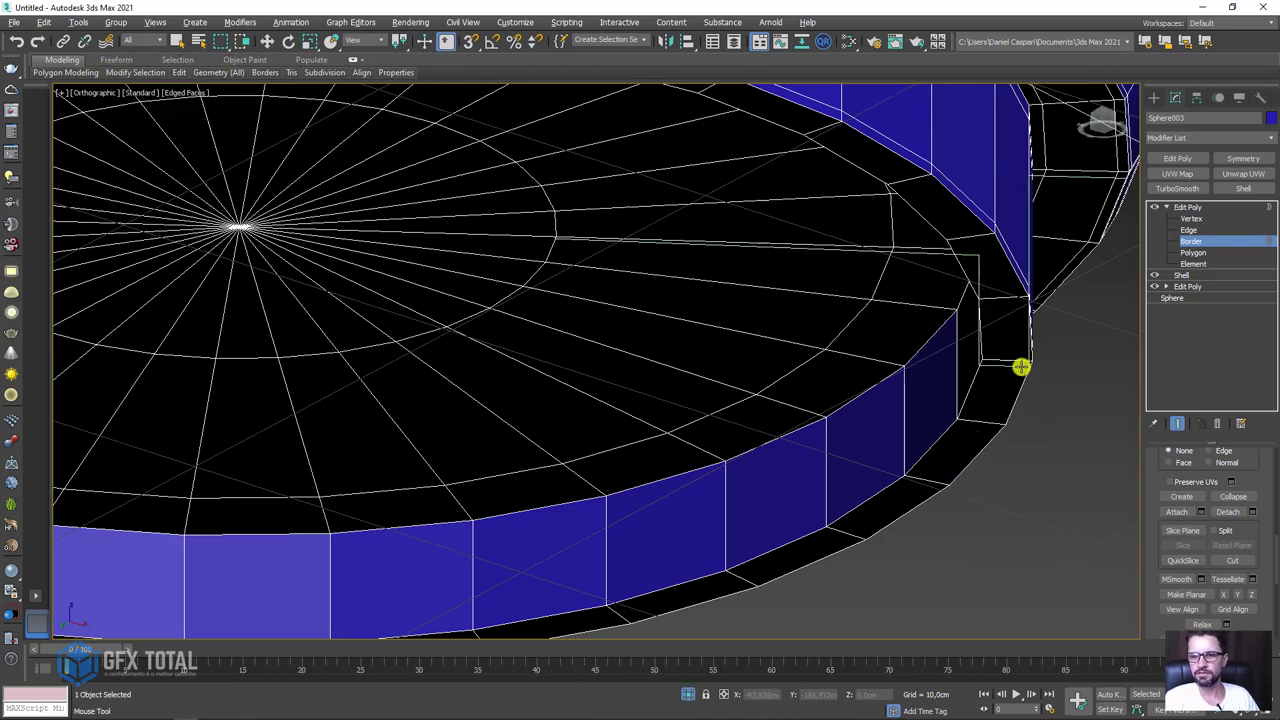
key(2)
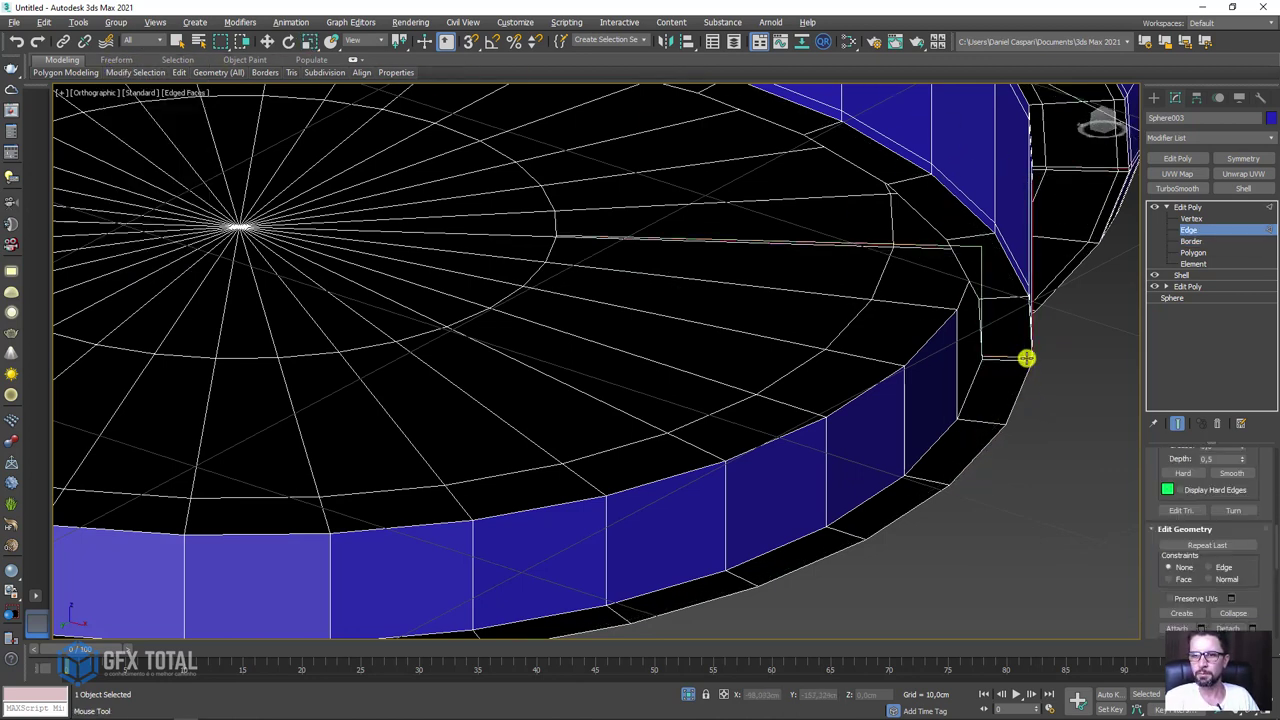
scroll(1027, 358, up, 3)
click(1026, 363)
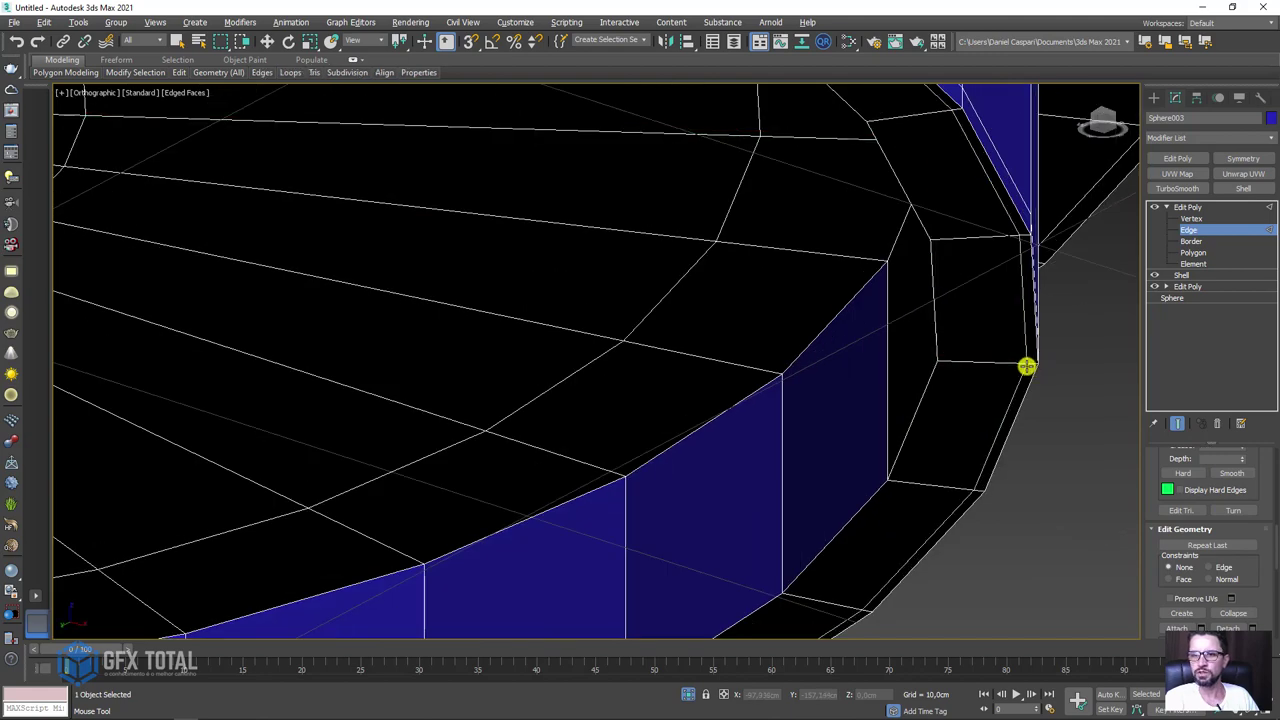
shift+drag(1027, 366, 948, 362)
alt+middle_drag(948, 362, 775, 450)
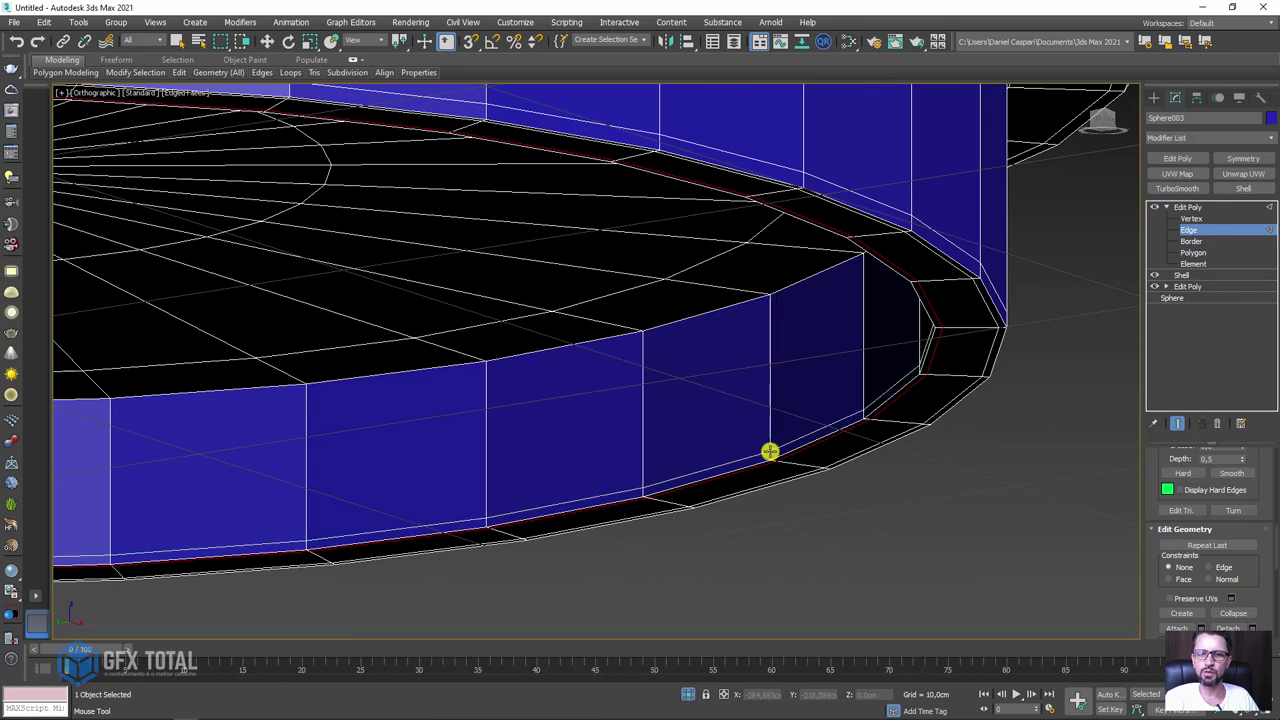
drag(769, 451, 767, 302)
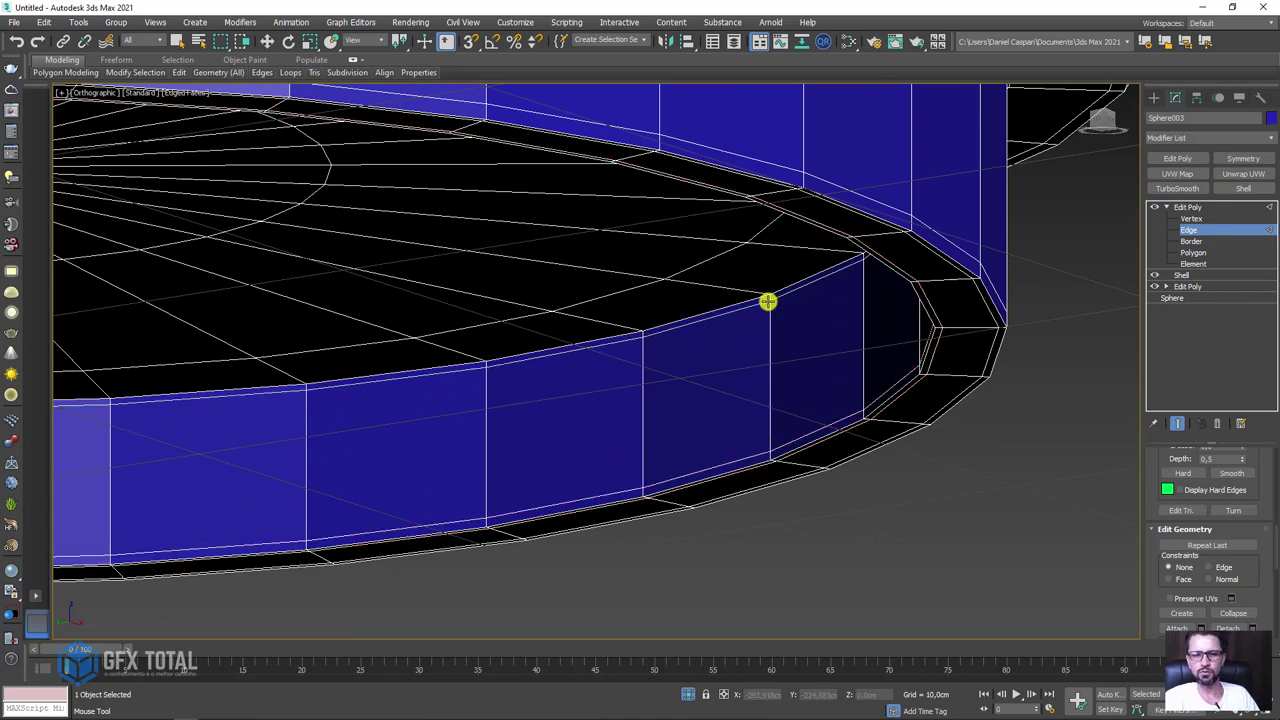
scroll(767, 302, down, 5)
mouse_move(723, 329)
alt+middle_down()
mouse_move(871, 428)
mouse_move(1101, 240)
alt+middle_up()
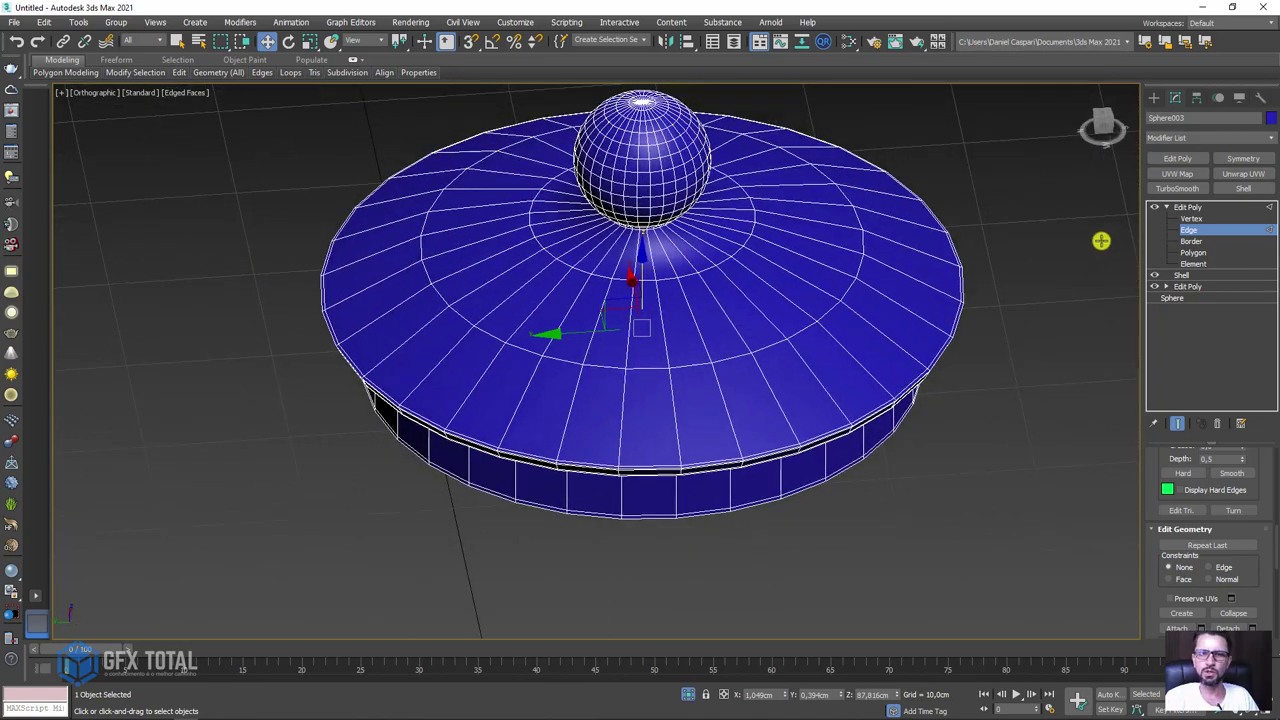
Add a TurboSmooth modifier to the lid.
click(1186, 207)
click(1166, 206)
click(1180, 189)
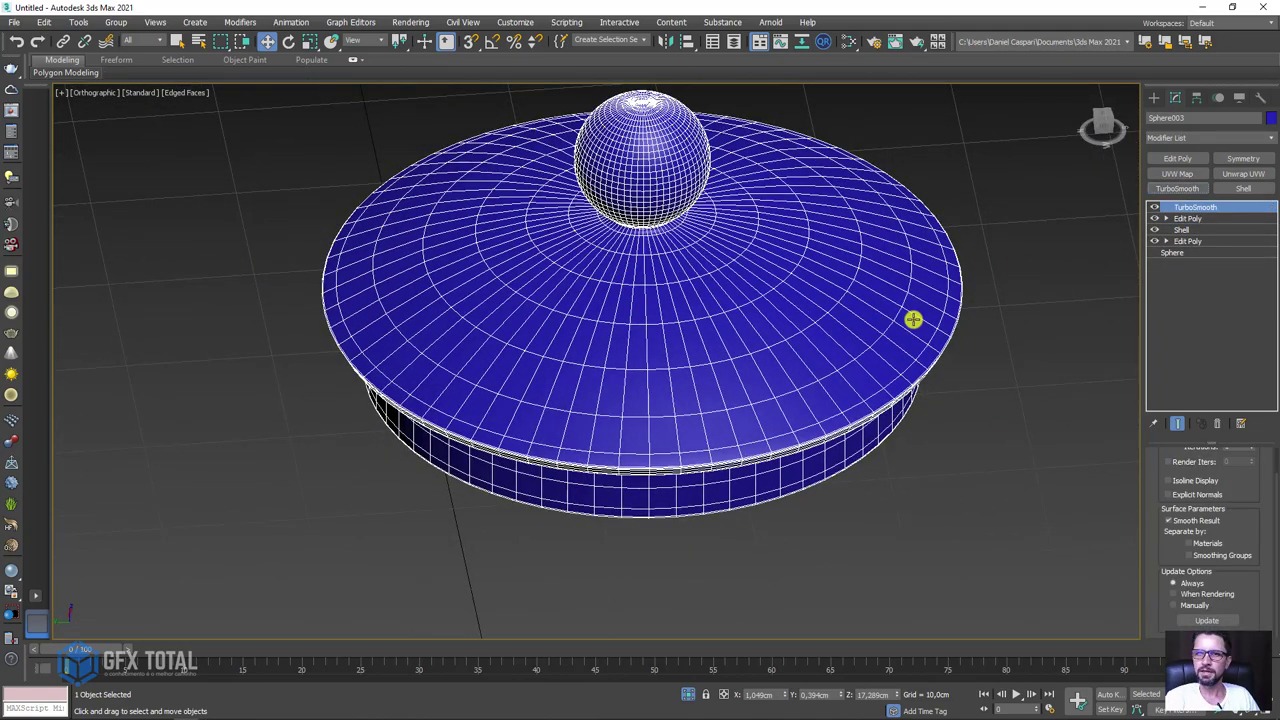
mouse_move(911, 317)
alt+middle_down()
mouse_move(913, 423)
mouse_move(920, 317)
mouse_move(742, 612)
alt+middle_up()
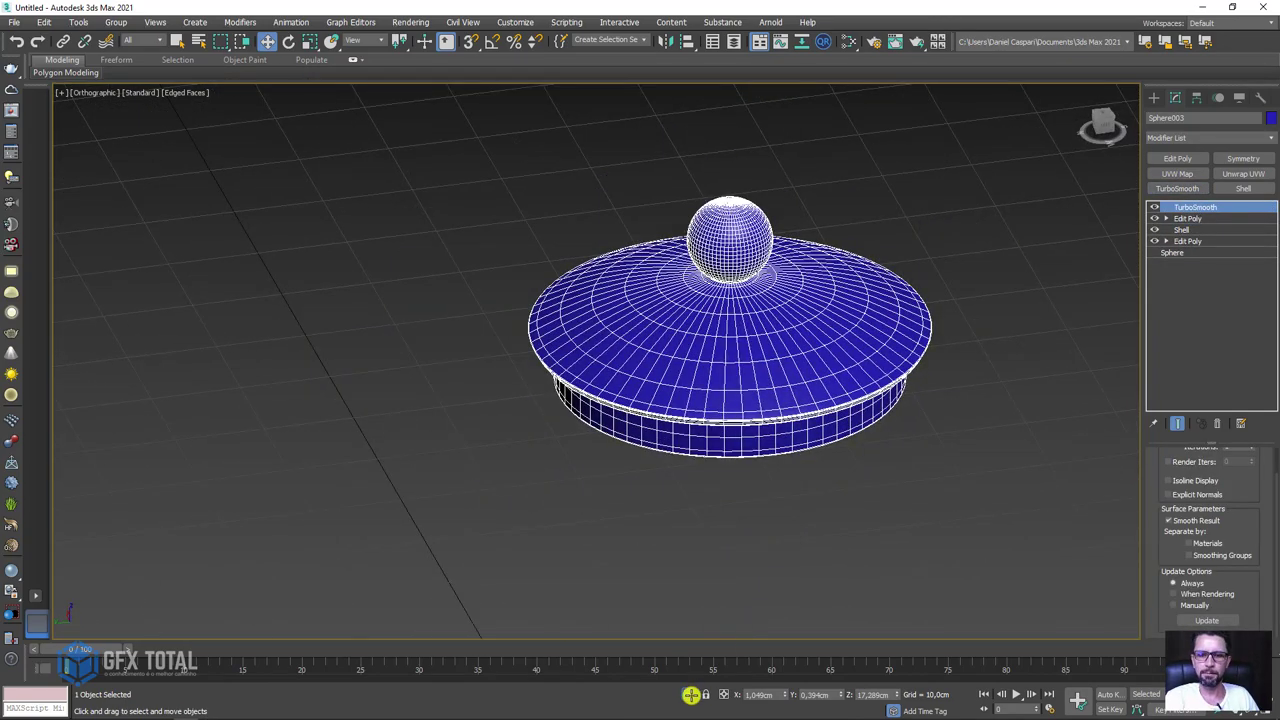
Turn off Isolate Selection, frame the teapot left of centre, and choose the Plane primitive.
click(691, 694)
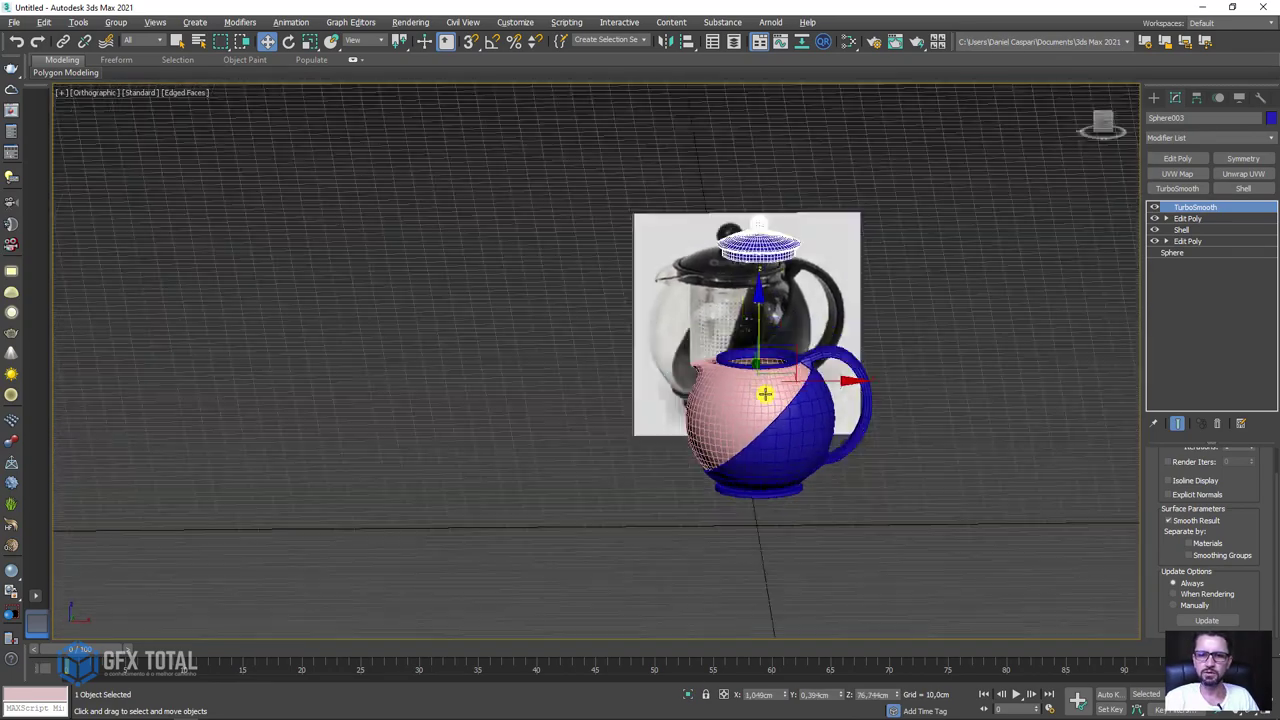
mouse_move(758, 437)
alt+middle_down()
mouse_move(765, 347)
mouse_move(743, 320)
mouse_move(531, 189)
alt+middle_up()
scroll(765, 347, up, 5)
scroll(765, 347, down, 5)
scroll(422, 255, up, 6)
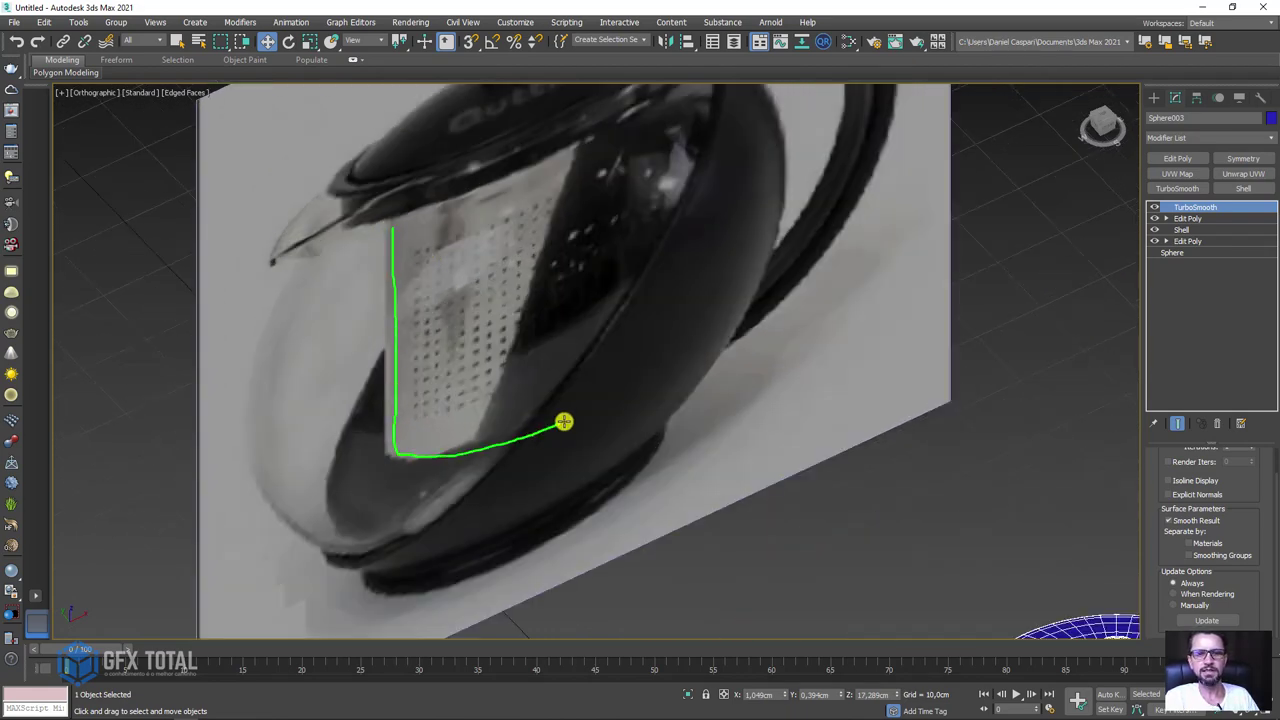
scroll(629, 147, down, 5)
alt+middle_drag(706, 260, 737, 337)
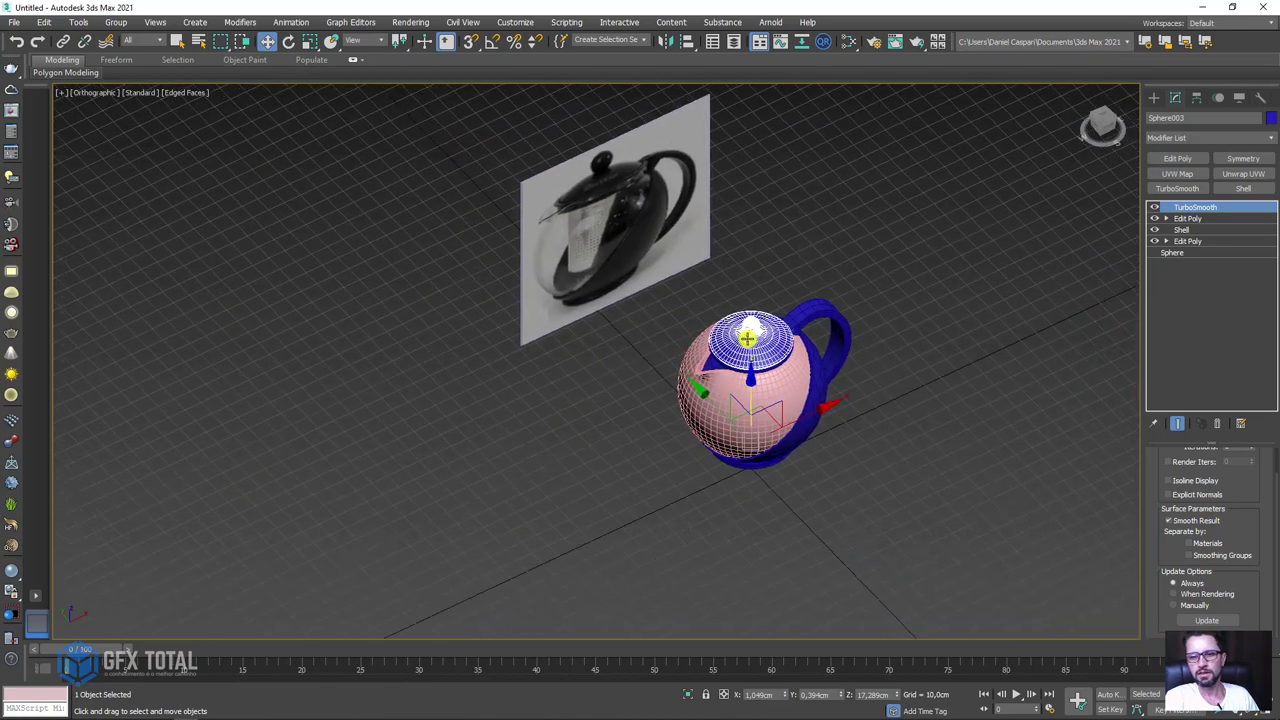
scroll(803, 403, up, 5)
scroll(762, 325, down, 3)
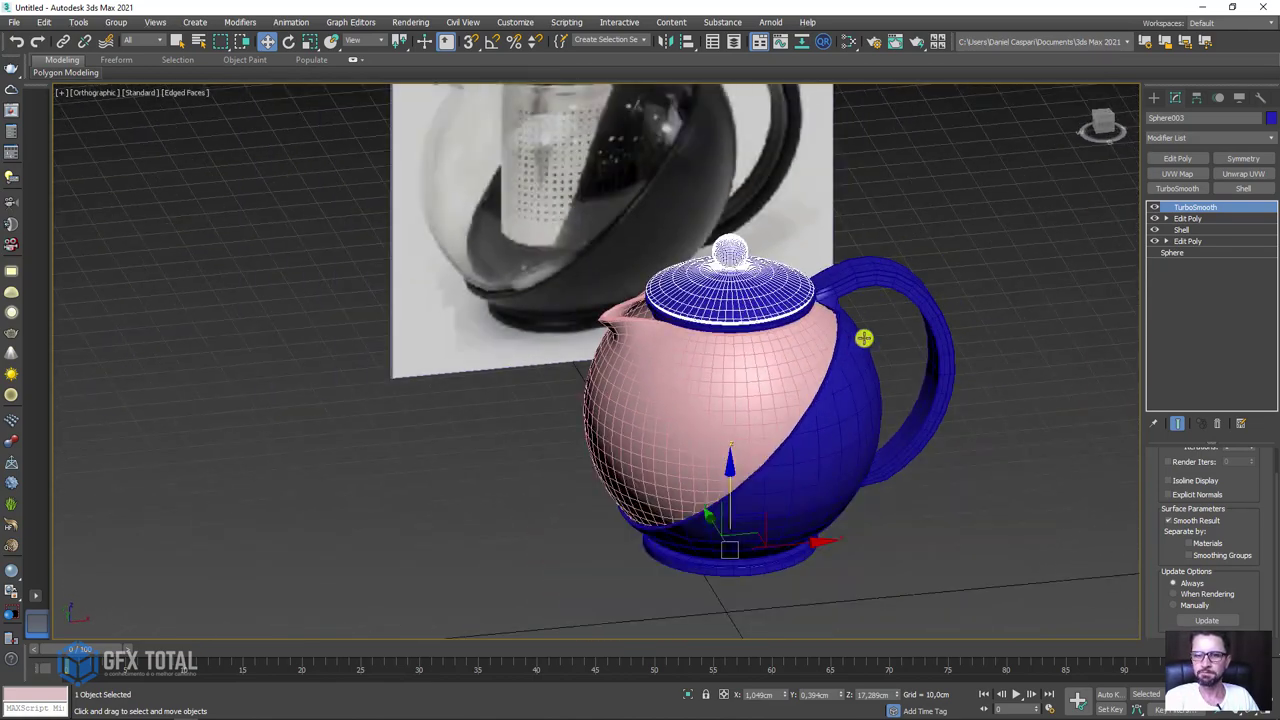
scroll(863, 338, down, 4)
middle_drag(644, 340, 446, 343)
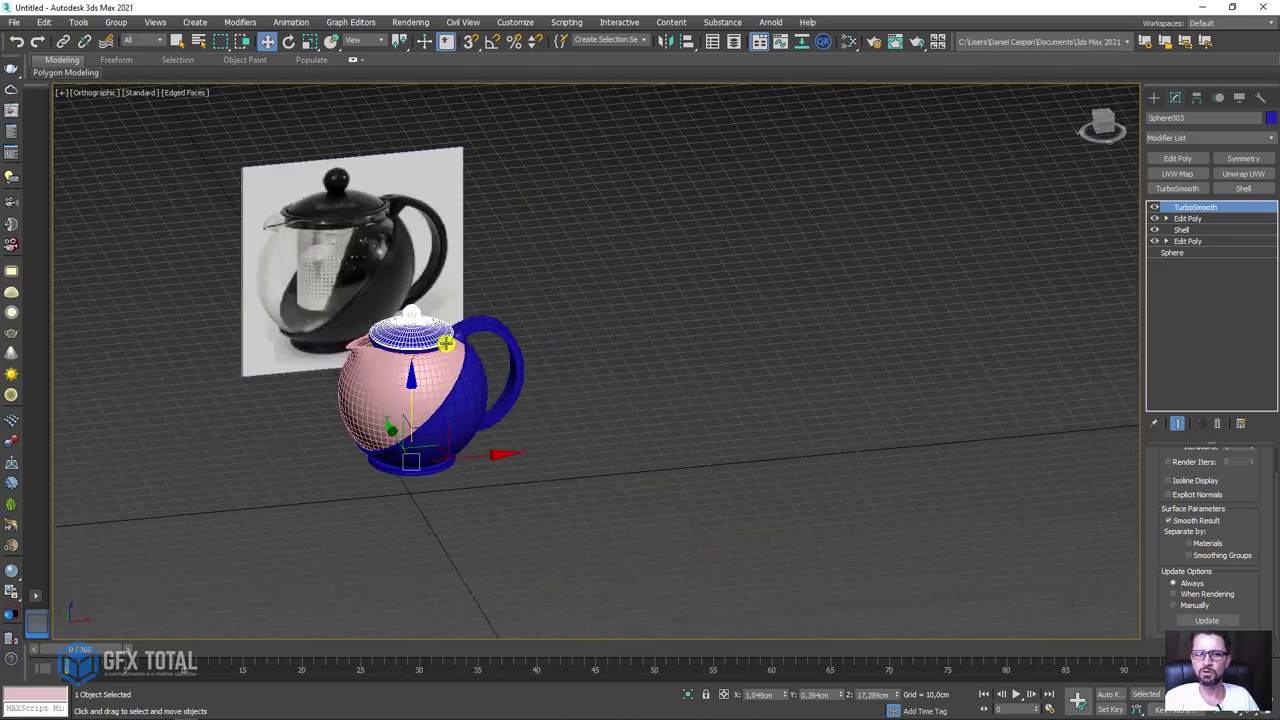
click(1153, 98)
click(1236, 233)
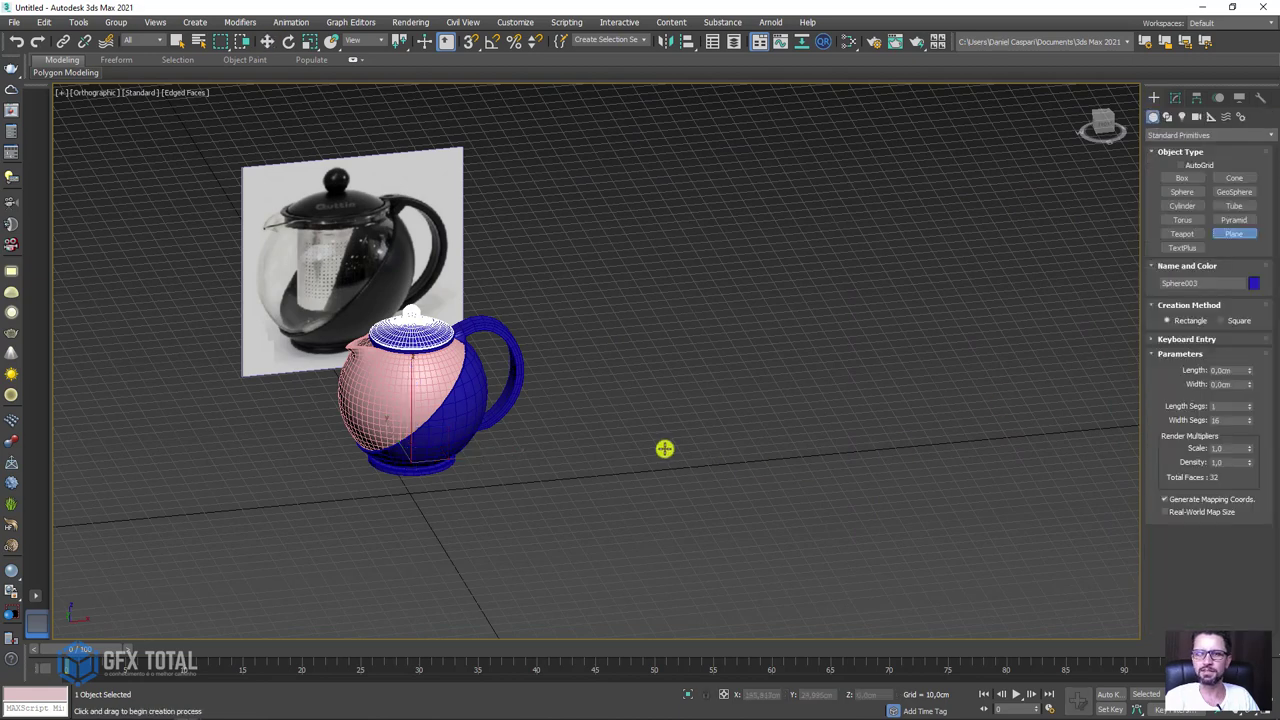
Draw a plane beside the teapot and set it to 43 length by 34 width segments.
mouse_move(657, 452)
mouse_down()
mouse_move(974, 480)
mouse_move(1042, 513)
mouse_move(1026, 520)
mouse_move(1075, 513)
mouse_up()
right_click(794, 484)
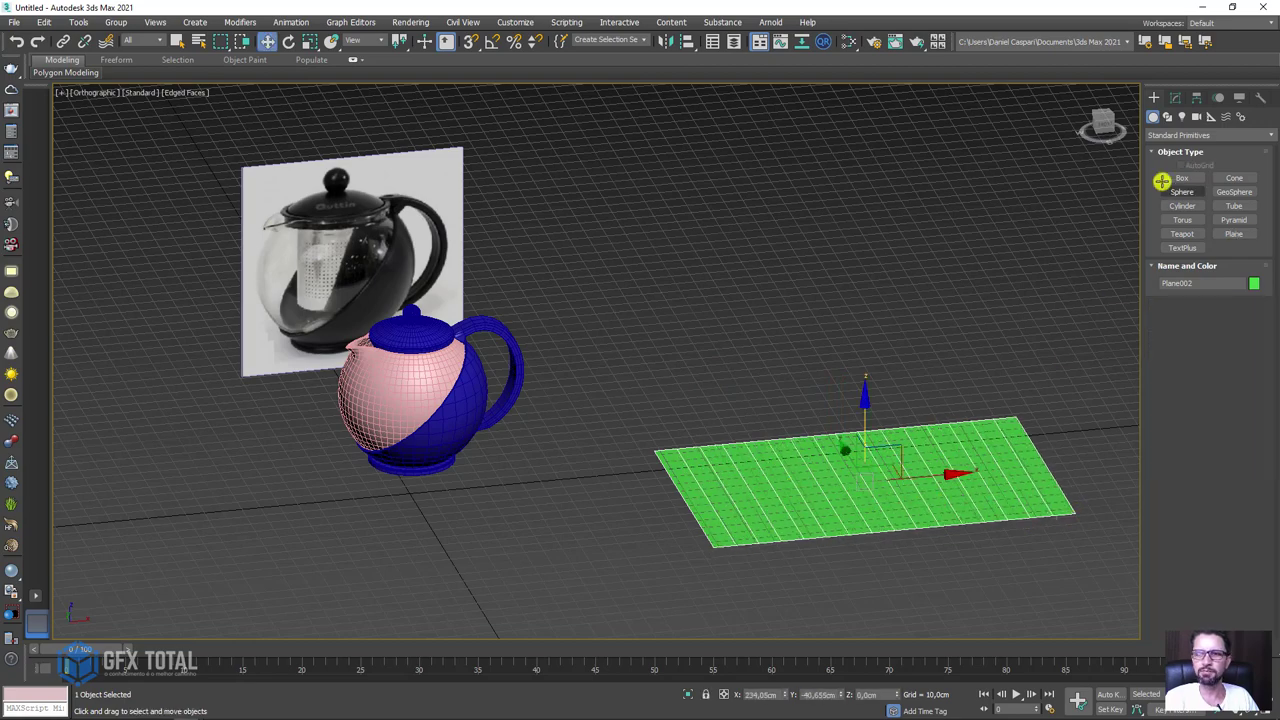
click(1174, 98)
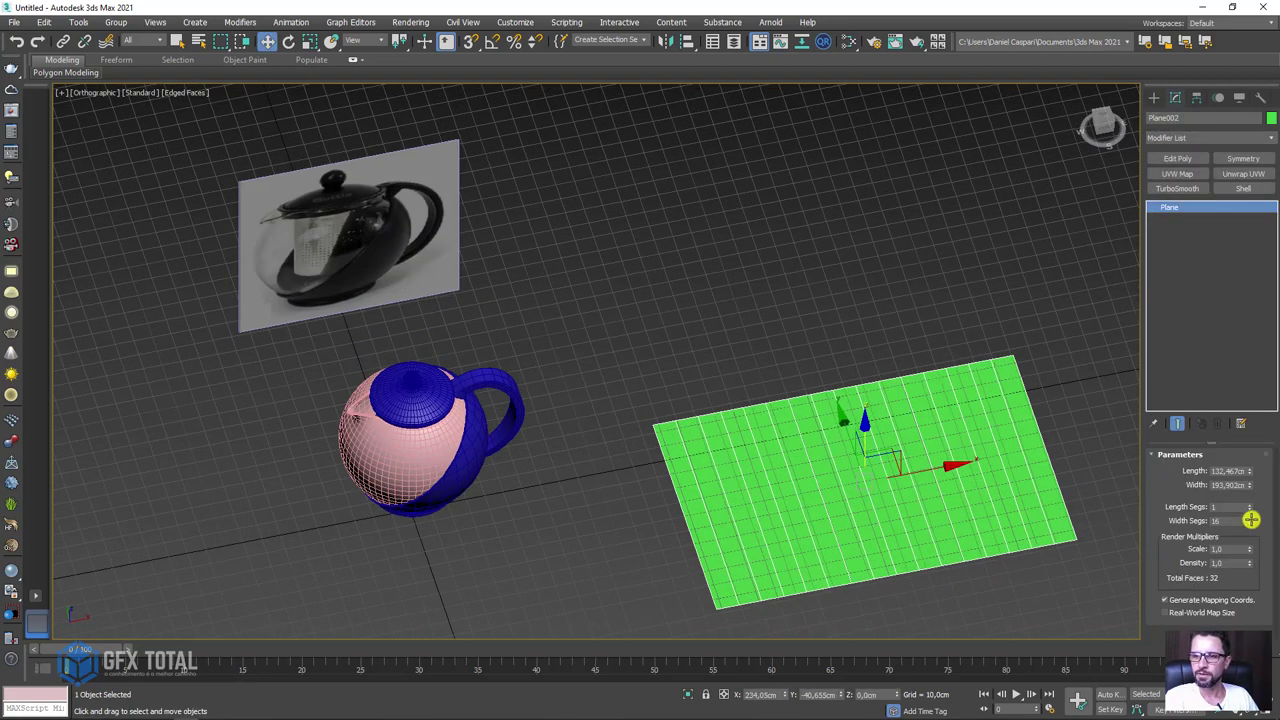
mouse_move(1249, 505)
mouse_down()
mouse_move(1249, 491)
mouse_move(1251, 519)
mouse_move(1249, 492)
mouse_up()
Add an Edit Poly modifier to the plane.
scroll(720, 446, up, 3)
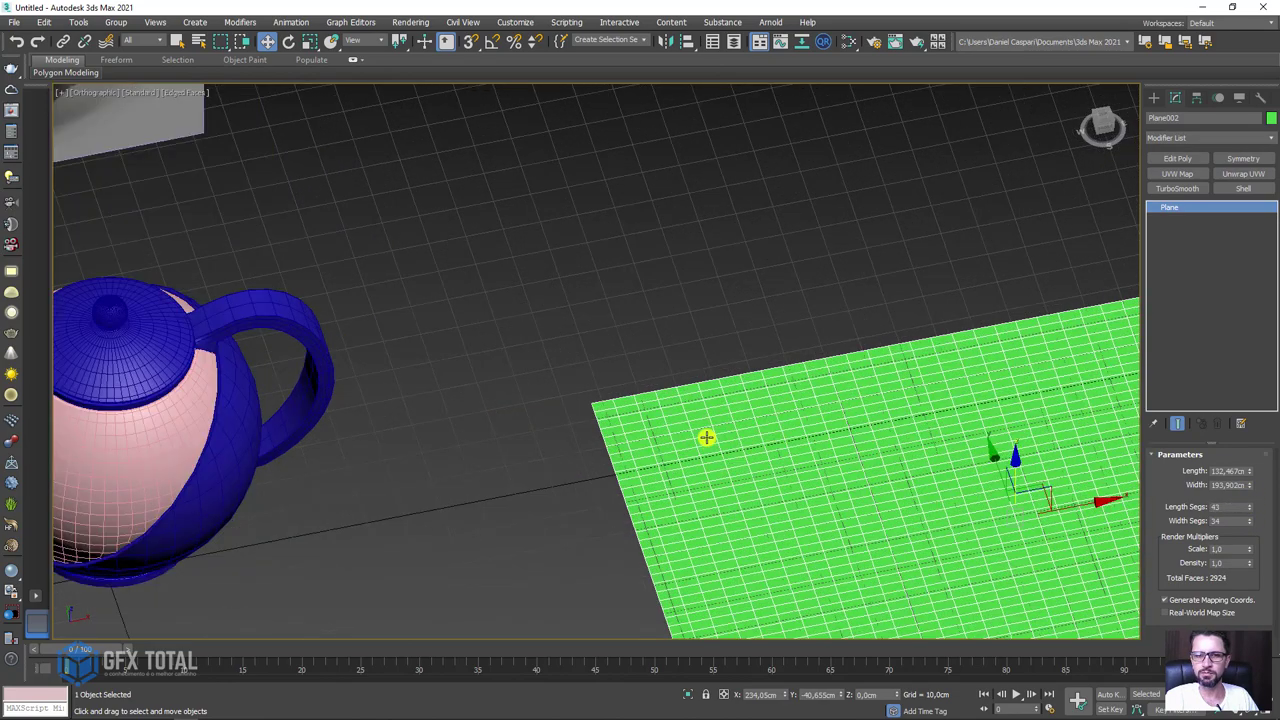
scroll(691, 411, up, 2)
scroll(718, 454, down, 4)
scroll(723, 466, up, 3)
scroll(549, 330, up, 2)
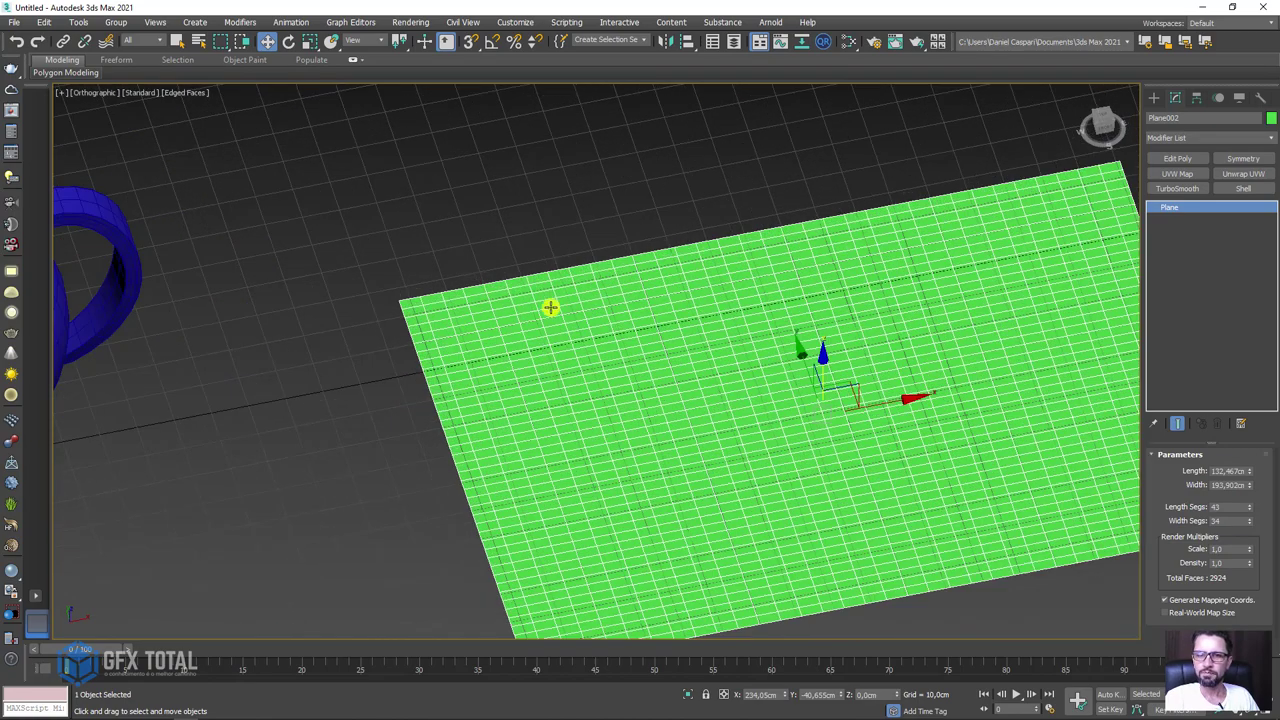
scroll(445, 306, up, 2)
scroll(437, 303, down, 3)
scroll(917, 303, down, 3)
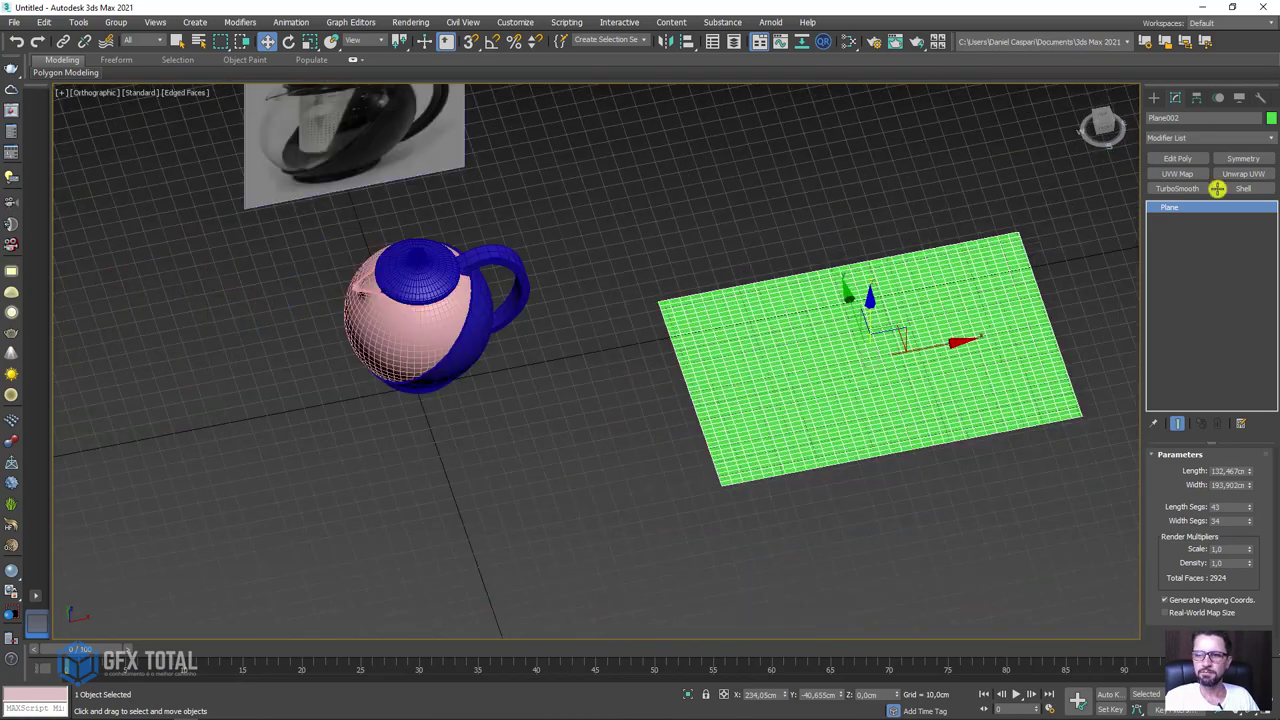
click(1179, 158)
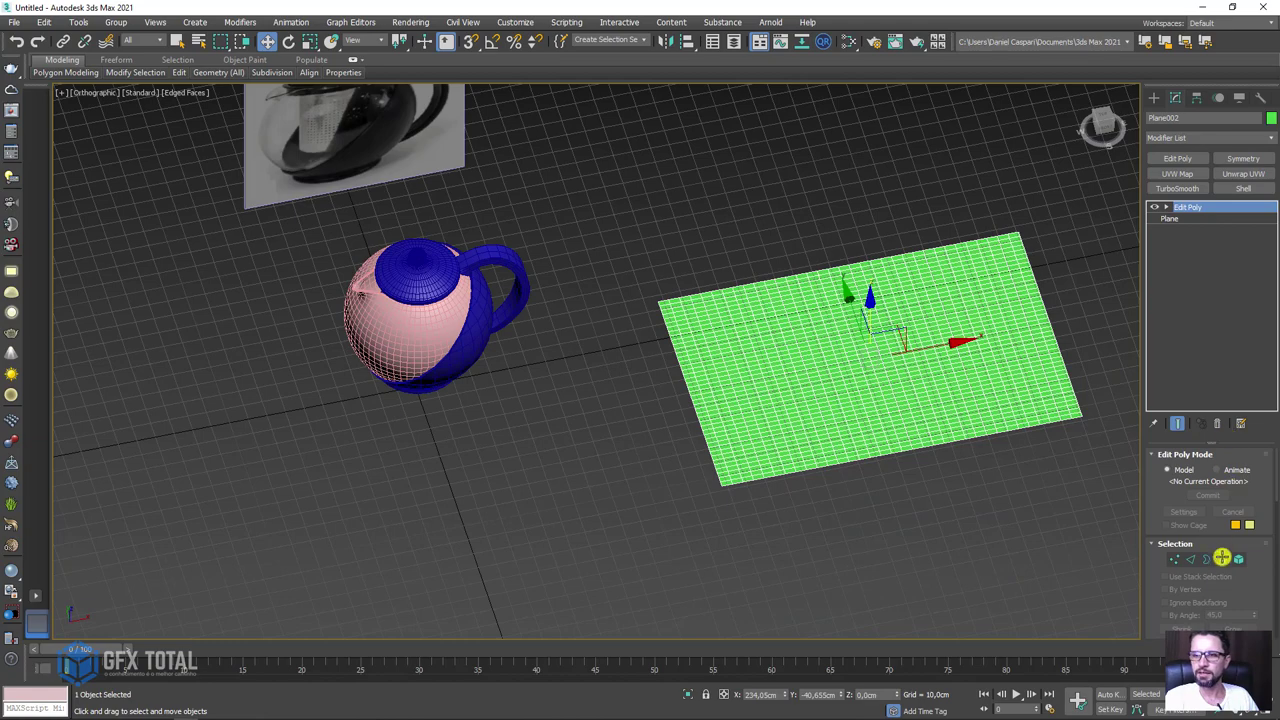
At Polygon level, delete individual faces to punch two columns of rectangular slots in the plane.
click(1222, 558)
scroll(643, 277, up, 3)
scroll(634, 291, up, 1)
click(633, 291)
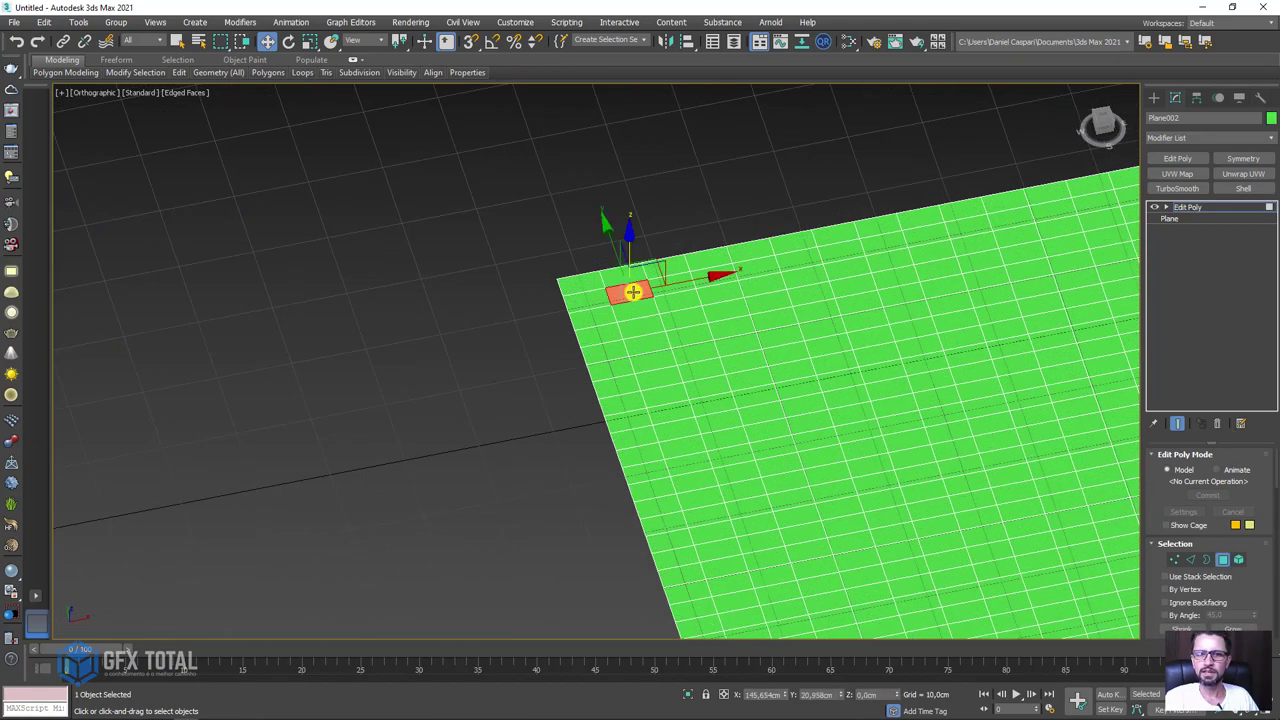
key(Delete)
click(715, 276)
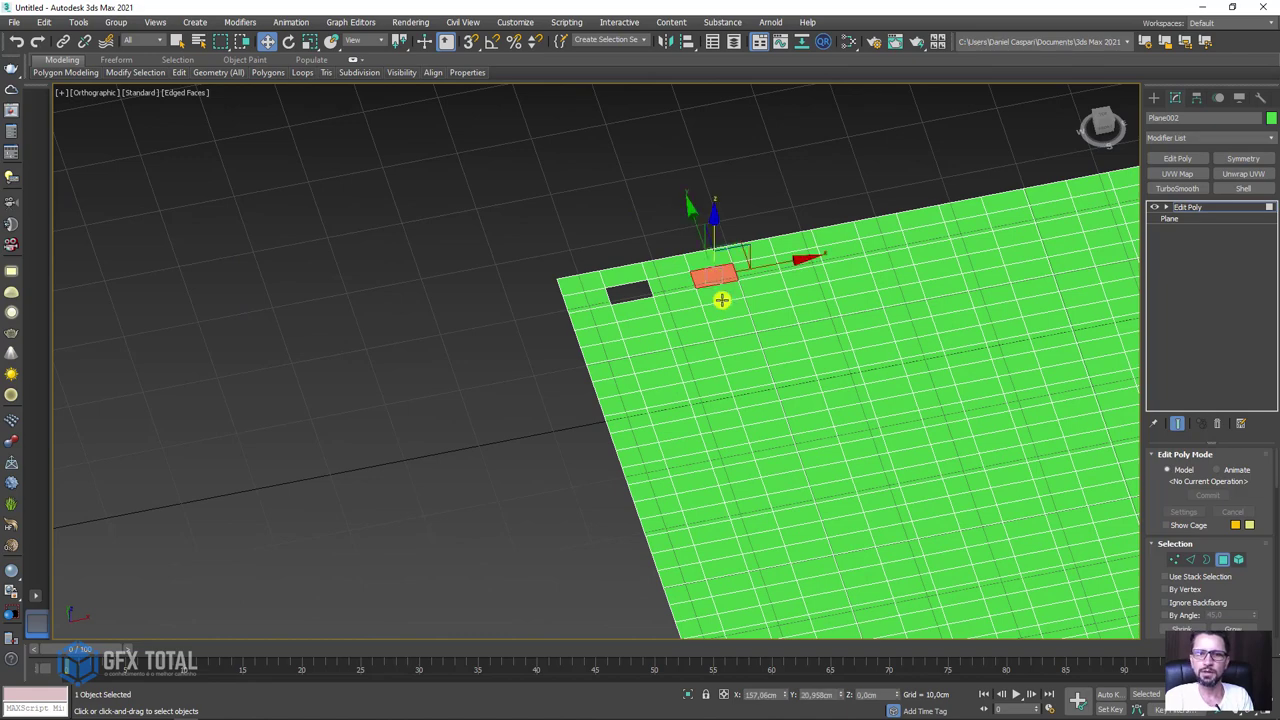
key(Delete)
click(655, 362)
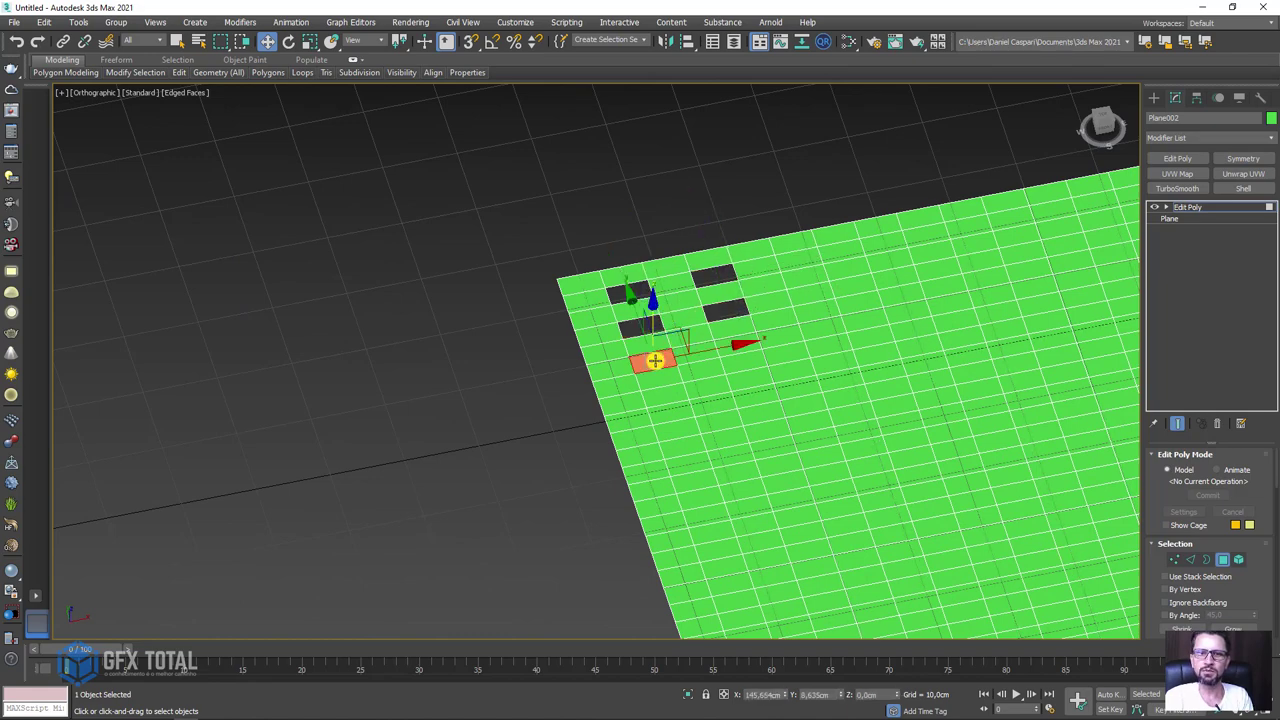
key(Delete)
click(741, 347)
key(Delete)
click(665, 395)
key(Delete)
click(745, 379)
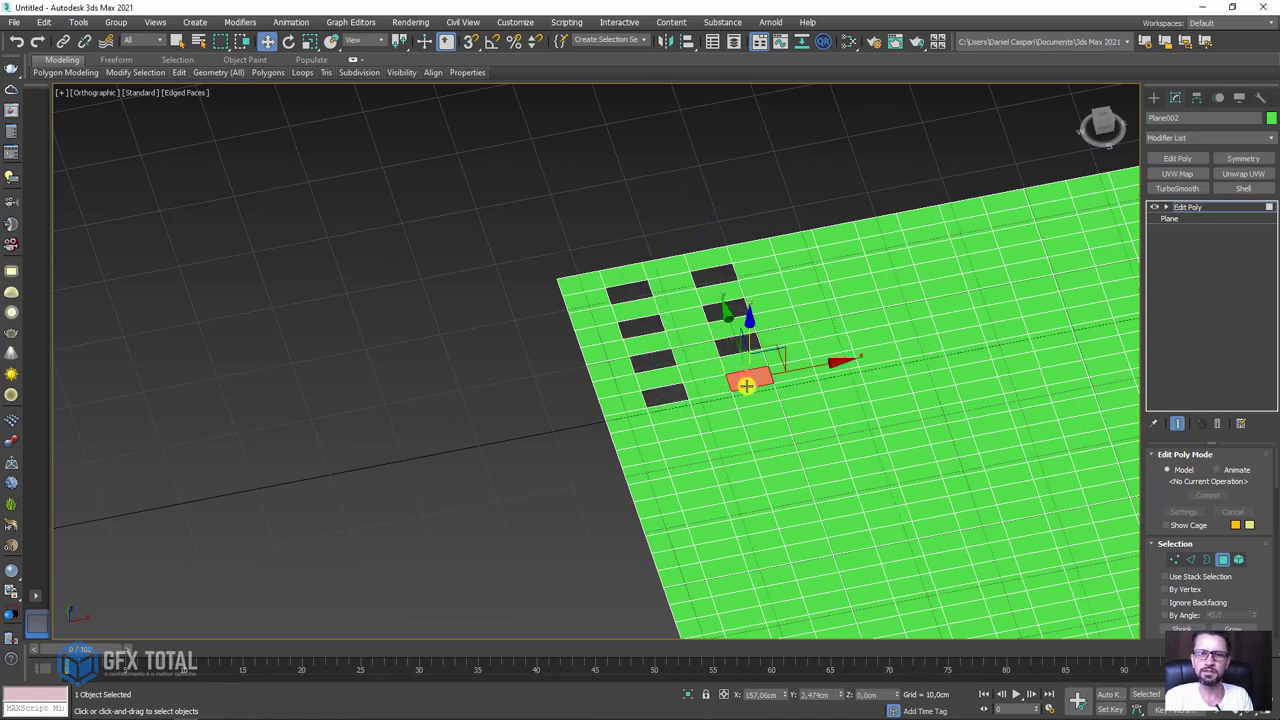
key(Delete)
click(759, 411)
key(Delete)
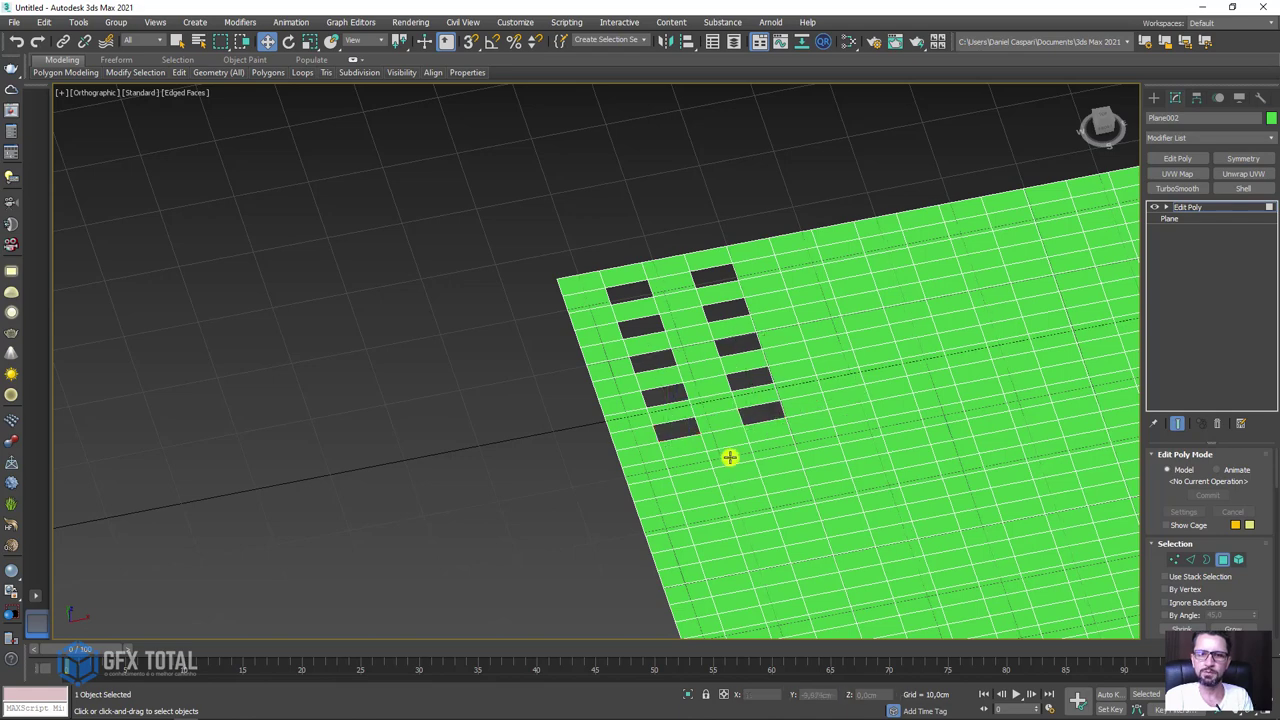
key(Delete)
click(772, 449)
key(Delete)
click(712, 494)
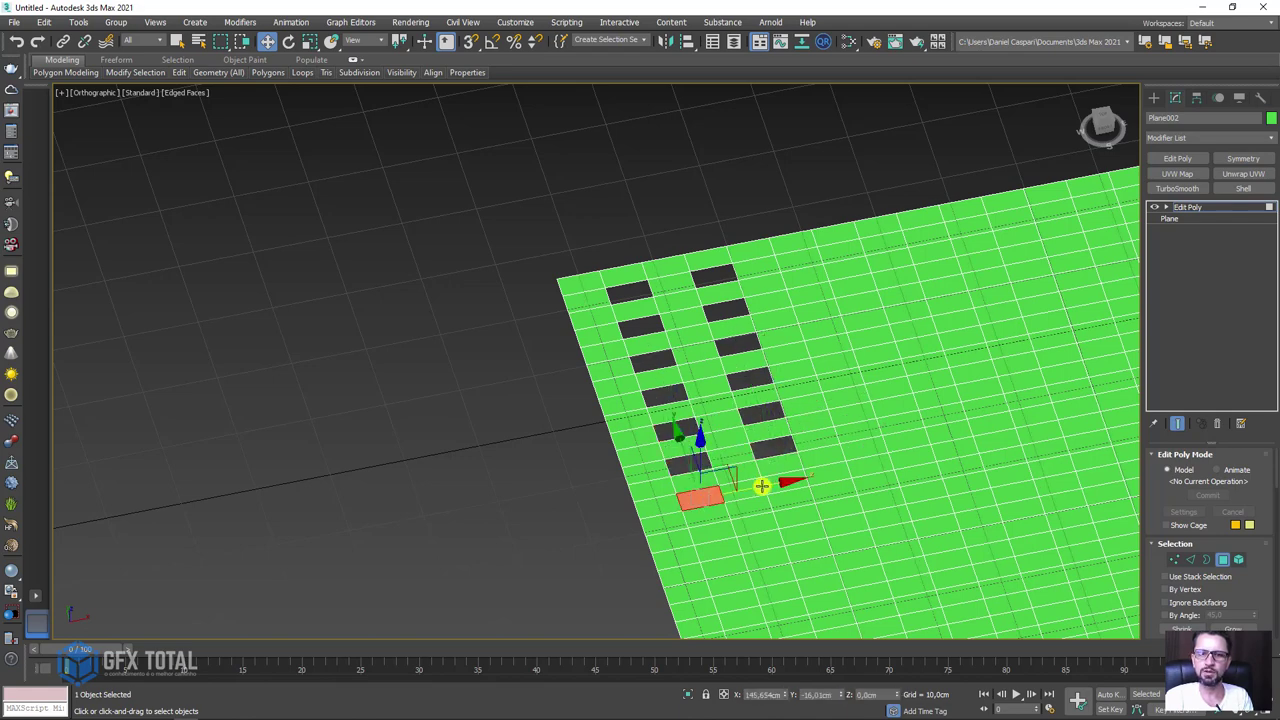
key(Delete)
click(789, 488)
key(Delete)
Box-select and delete the faces right of and below the slots, leaving a narrow strip.
scroll(789, 488, down, 5)
alt+middle_drag(786, 471, 574, 380)
scroll(574, 380, down, 2)
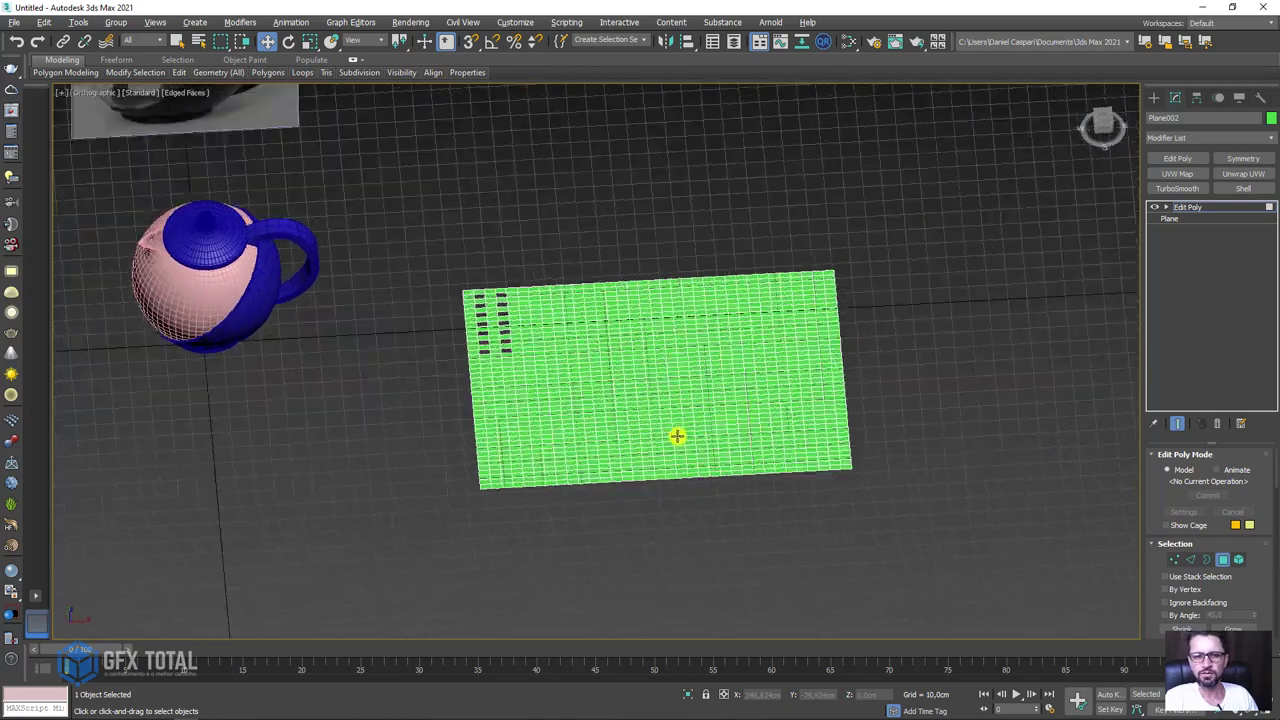
alt+middle_drag(677, 437, 915, 522)
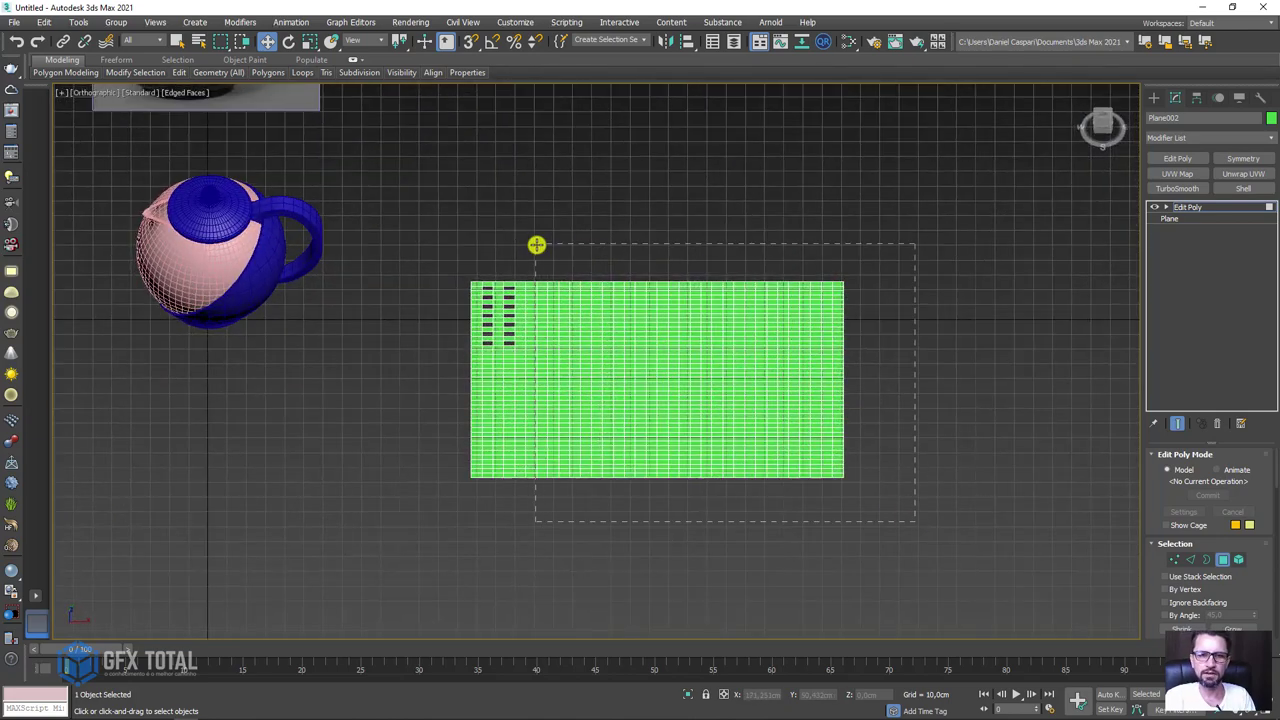
drag(915, 520, 536, 244)
key(Delete)
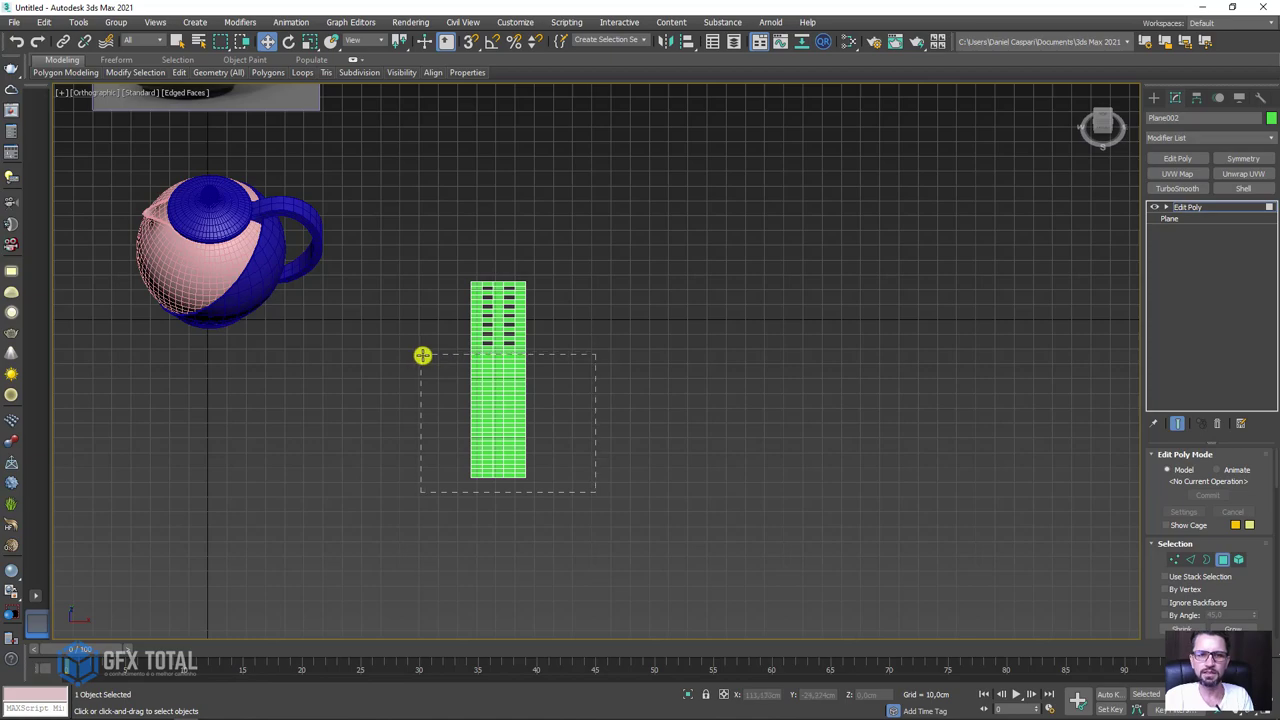
drag(595, 490, 434, 350)
key(Delete)
scroll(434, 350, up, 4)
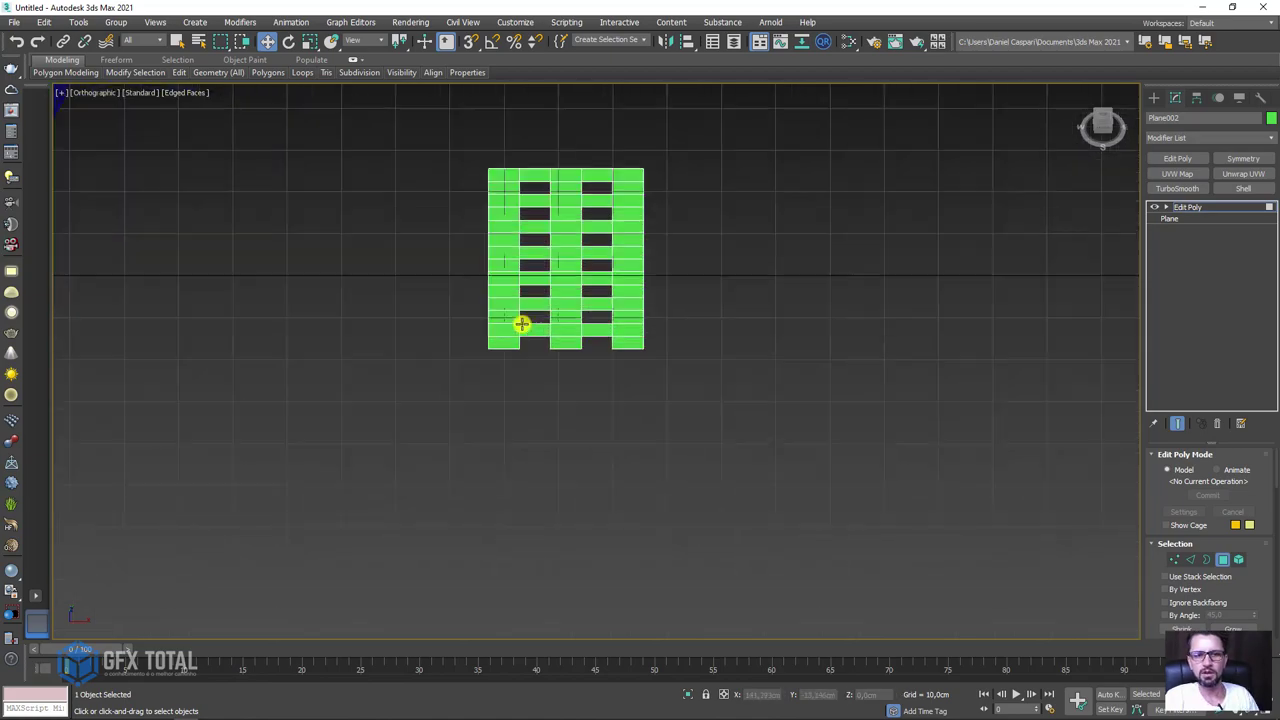
mouse_move(520, 323)
alt+middle_down()
mouse_move(703, 298)
mouse_move(666, 406)
mouse_move(760, 330)
alt+middle_up()
click(1195, 206)
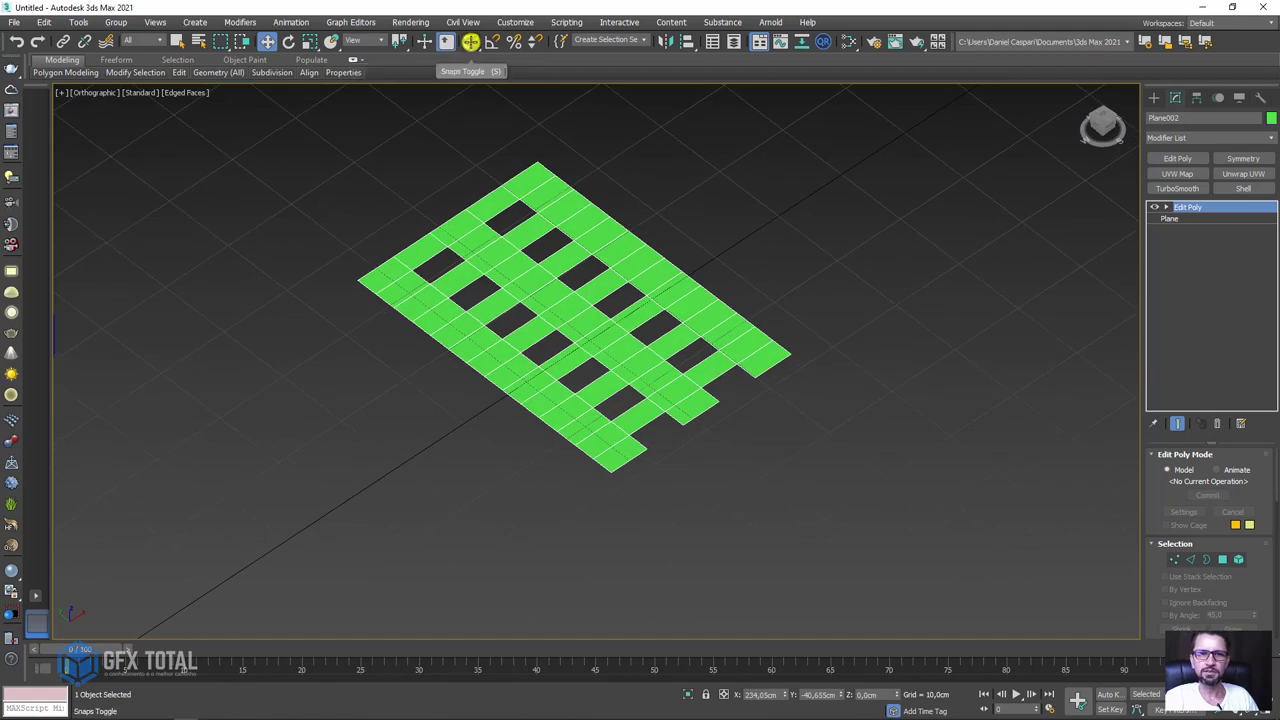
Enable Vertex snapping and clone one copy of the strip snapped end to end.
right_click(470, 40)
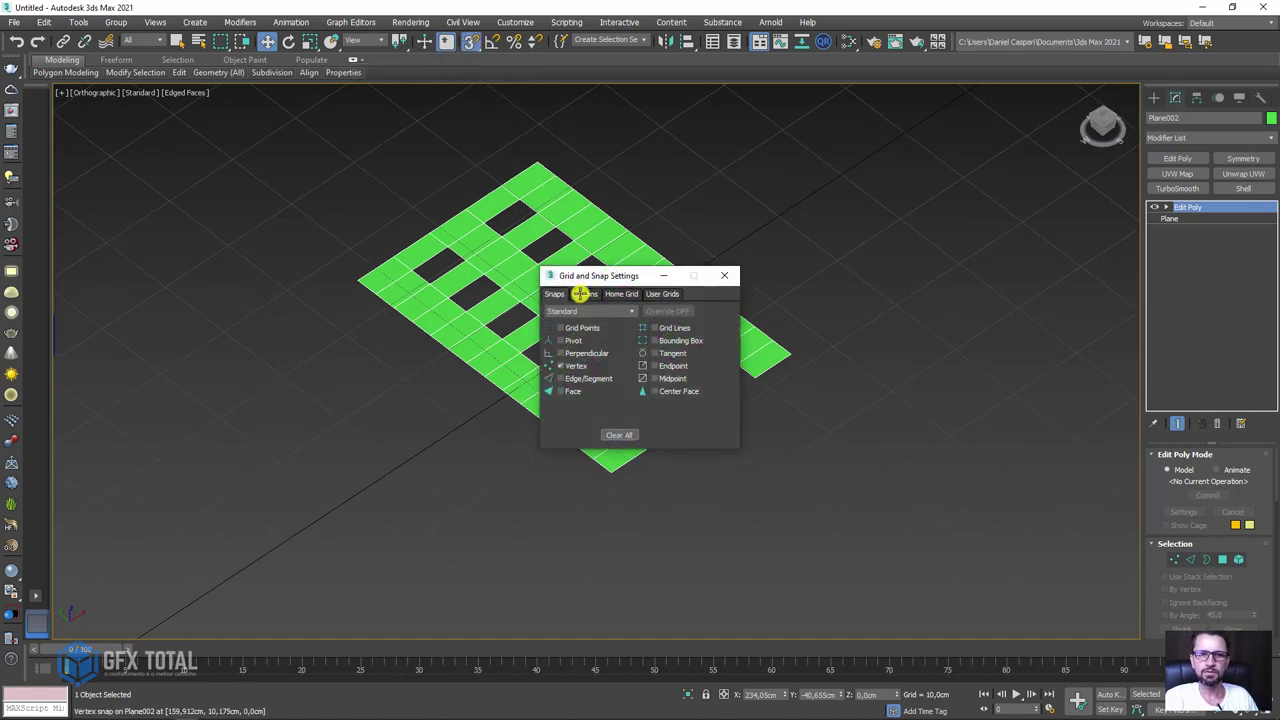
click(583, 293)
click(723, 275)
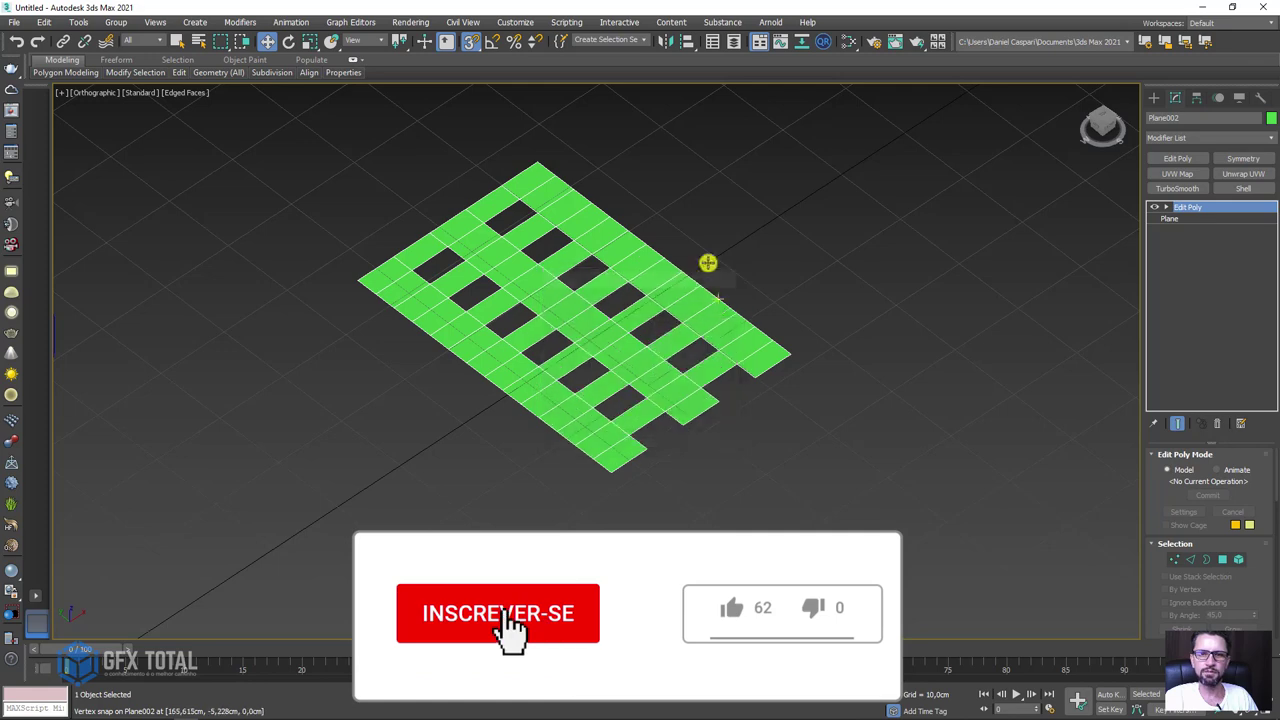
mouse_move(360, 281)
shift+mouse_down()
mouse_move(759, 461)
mouse_move(615, 468)
shift+mouse_up()
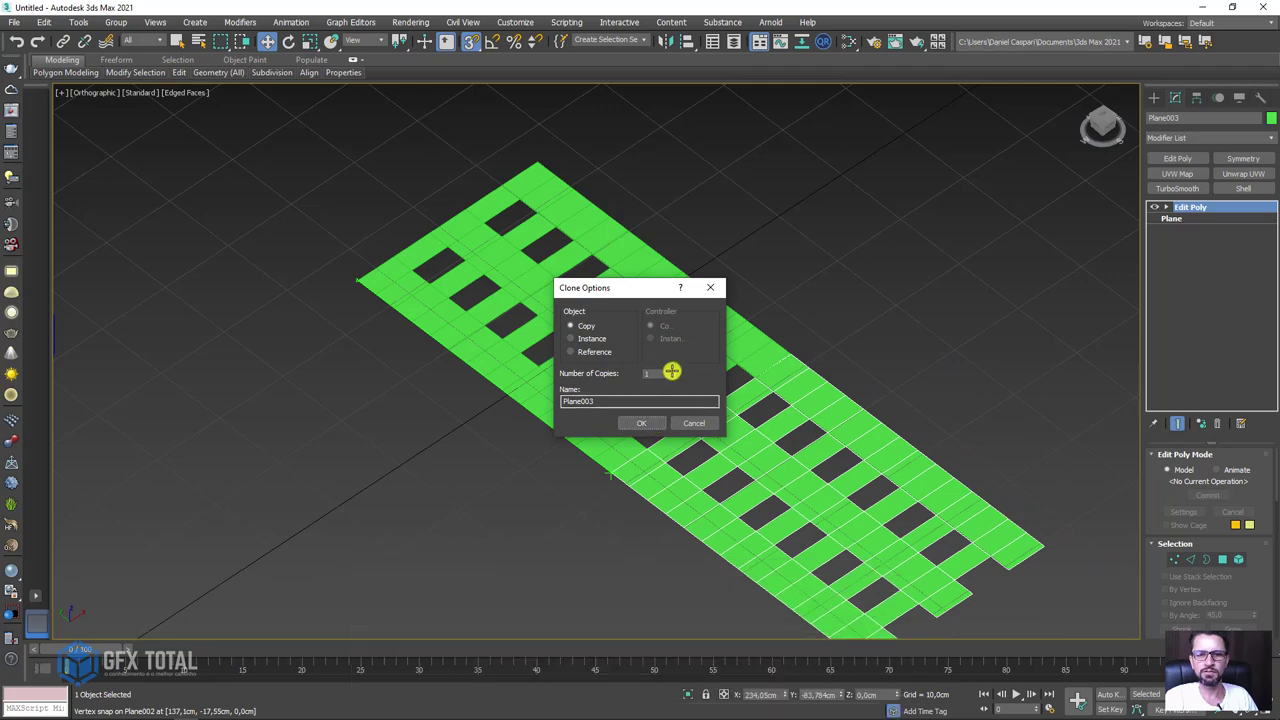
click(648, 422)
scroll(680, 428, down, 5)
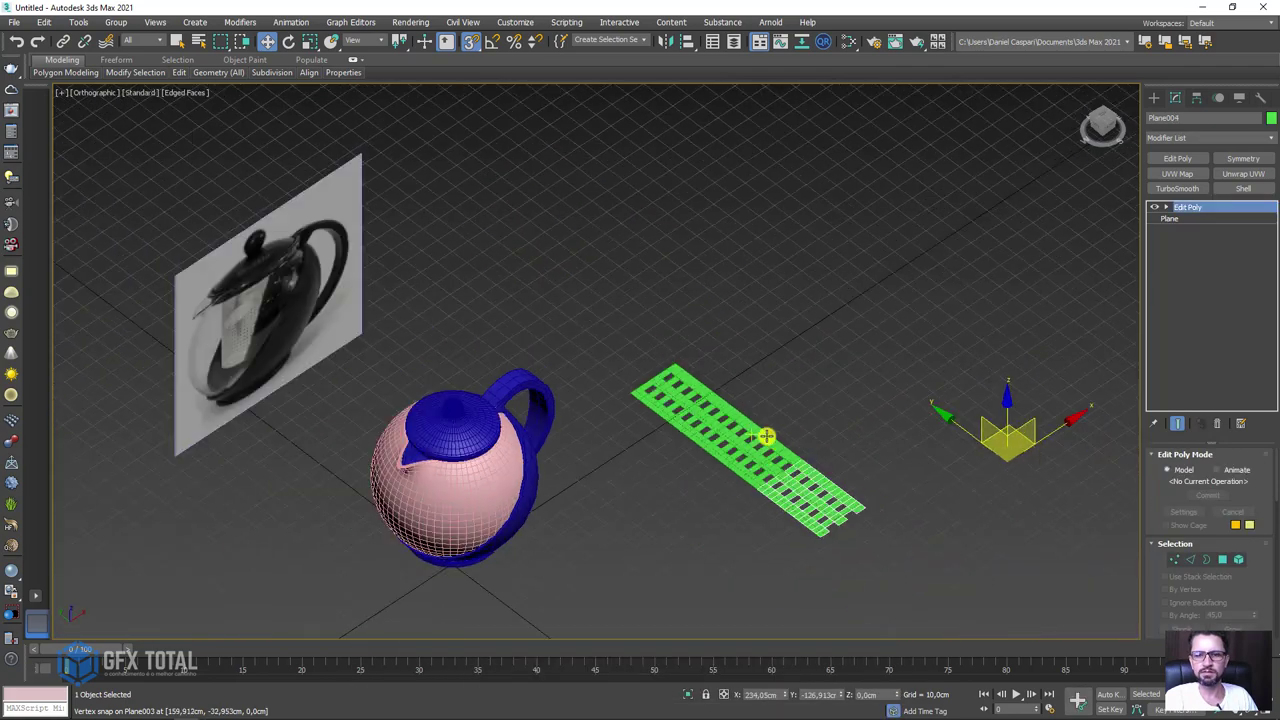
mouse_move(766, 437)
alt+middle_down()
mouse_move(717, 440)
mouse_move(880, 322)
alt+middle_up()
Clone all three strip pieces twelve times, then remove that row of copies.
mouse_move(880, 322)
mouse_down()
mouse_move(777, 534)
mouse_move(943, 467)
mouse_up()
scroll(779, 531, up, 4)
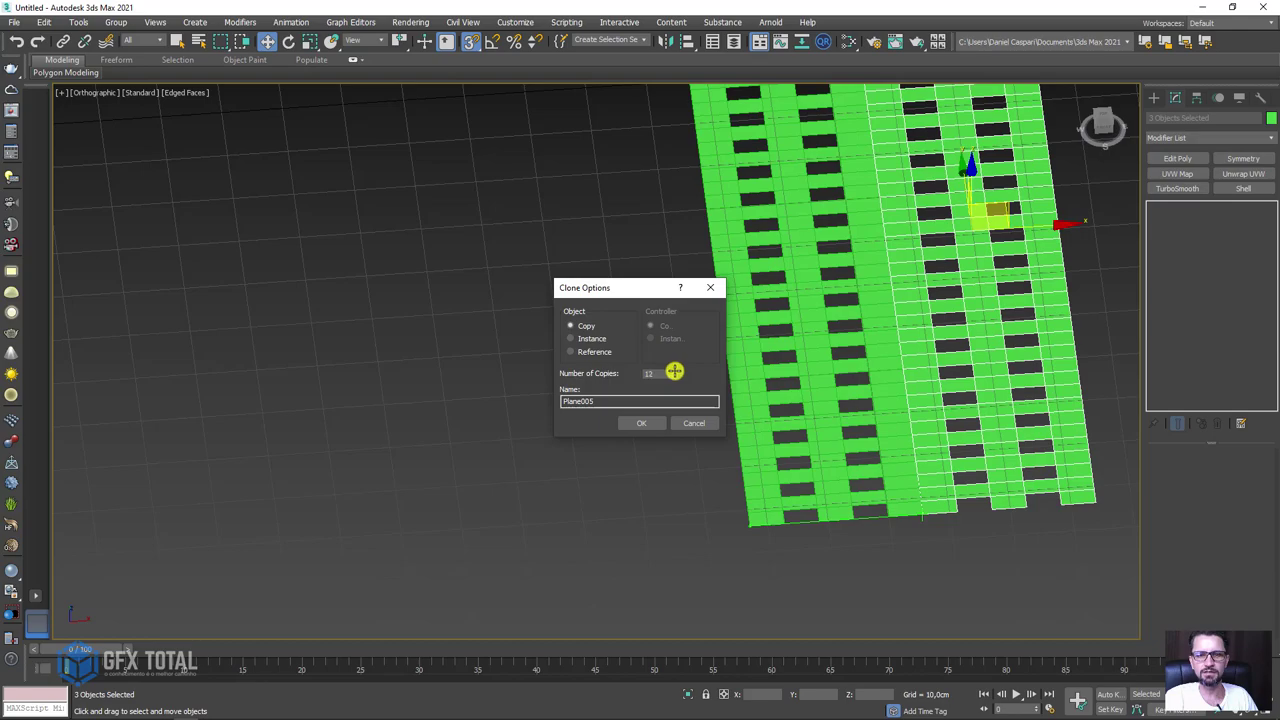
click(646, 422)
scroll(646, 423, down, 3)
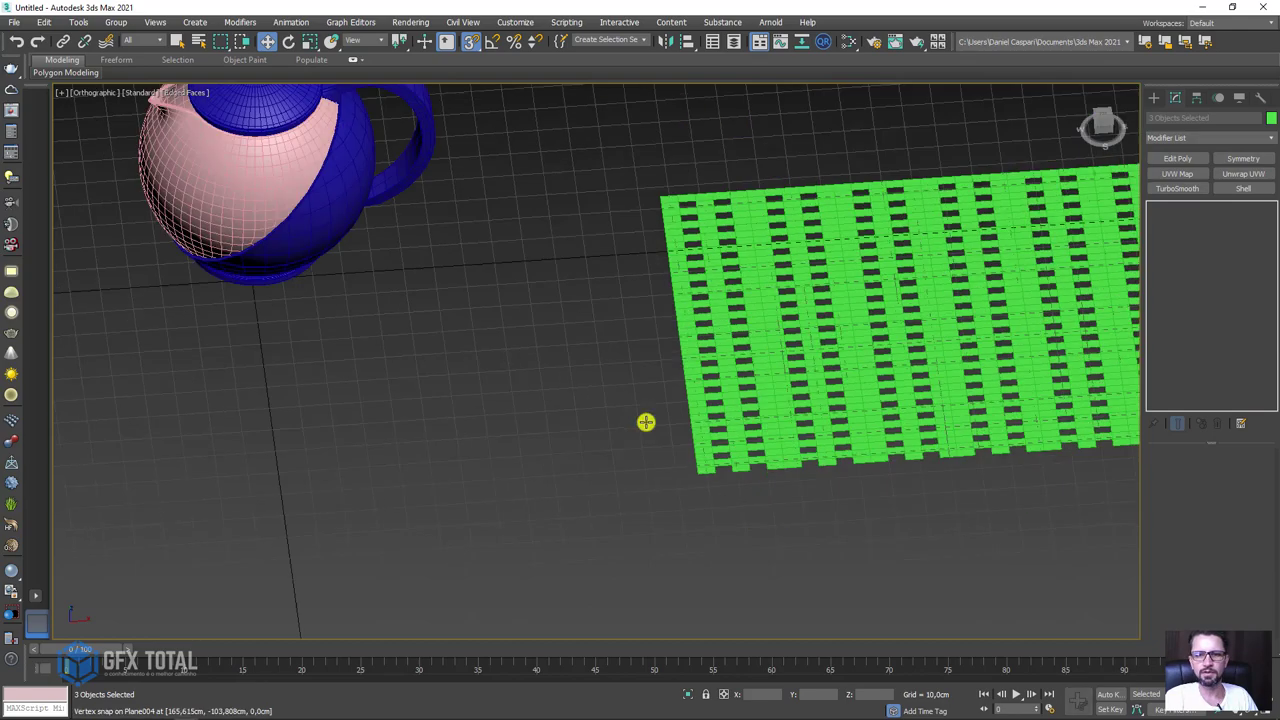
scroll(731, 409, down, 2)
scroll(663, 400, up, 2)
scroll(708, 392, up, 2)
scroll(708, 392, down, 2)
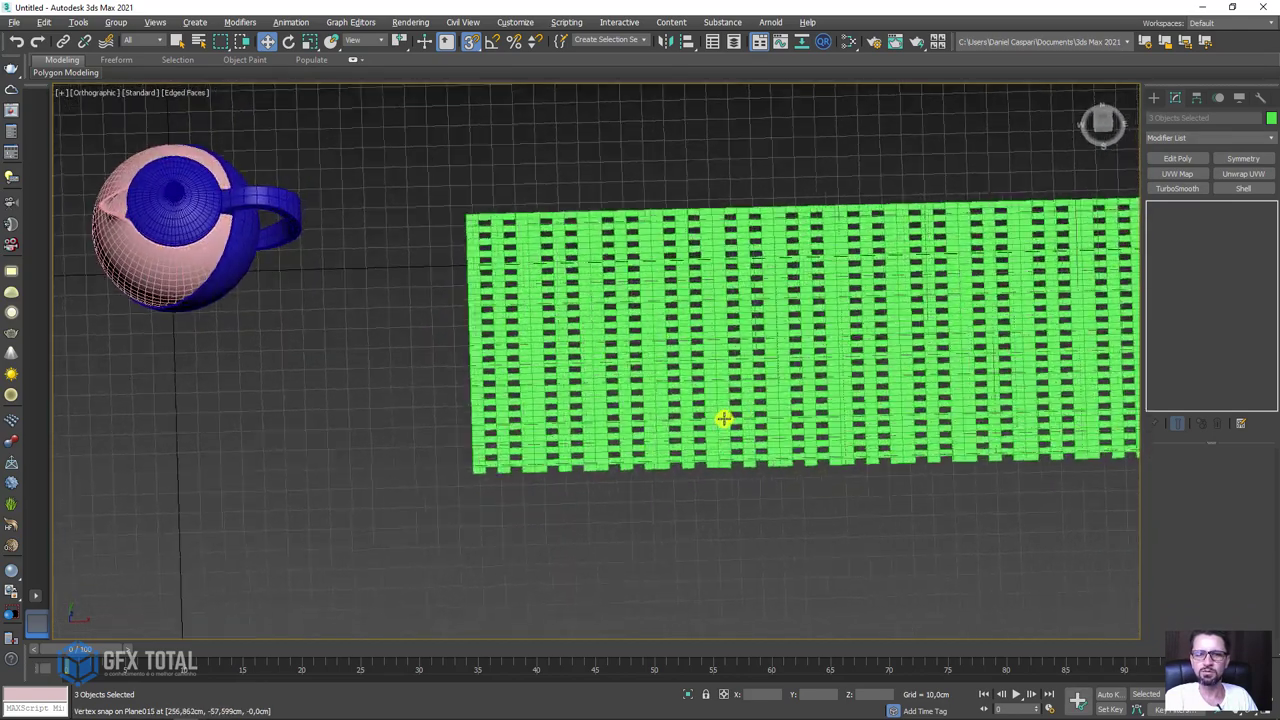
alt+middle_drag(723, 414, 589, 334)
scroll(589, 334, up, 2)
scroll(534, 240, down, 2)
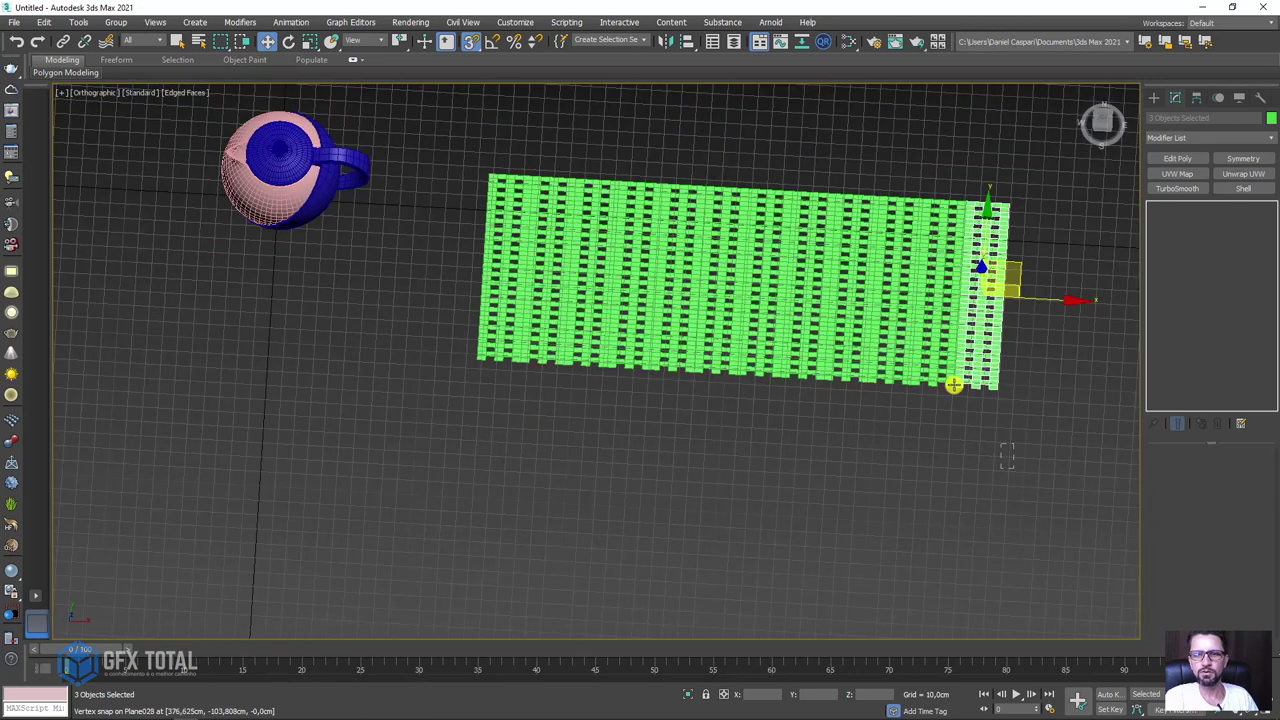
key(Delete)
Attach the other strip pieces to the original strip.
click(495, 198)
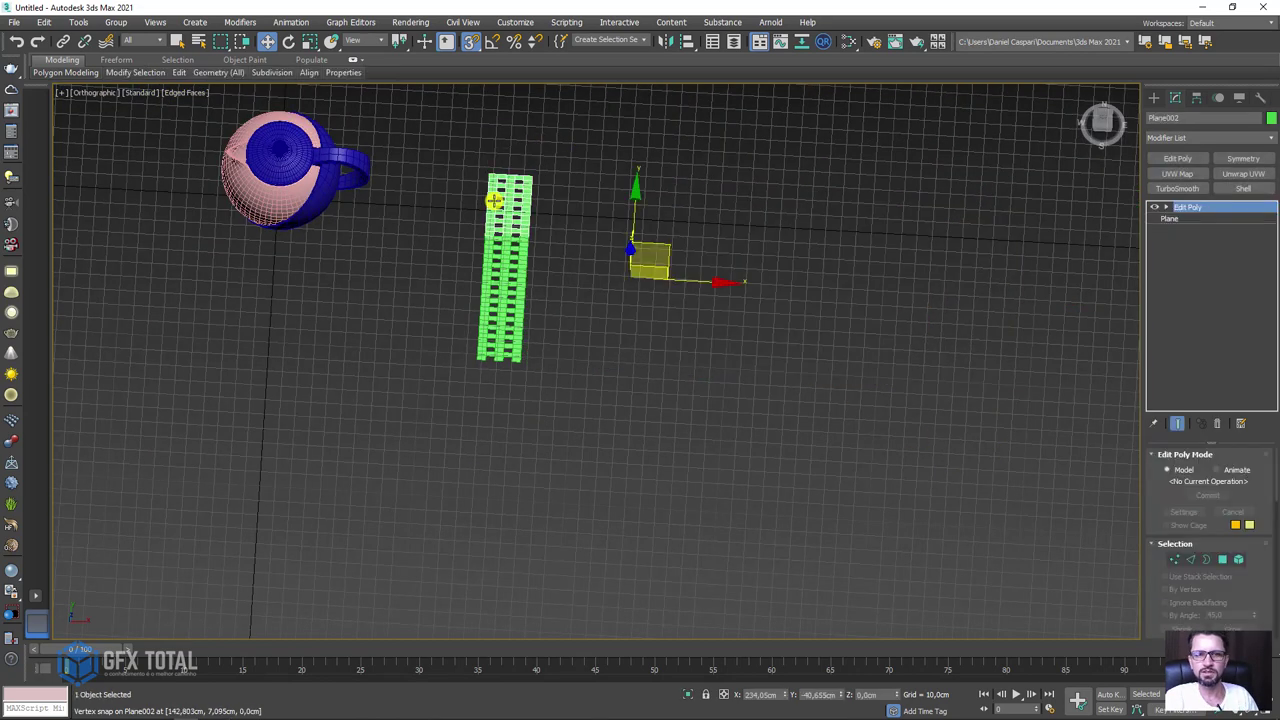
scroll(495, 198, up, 2)
scroll(1162, 521, down, 4)
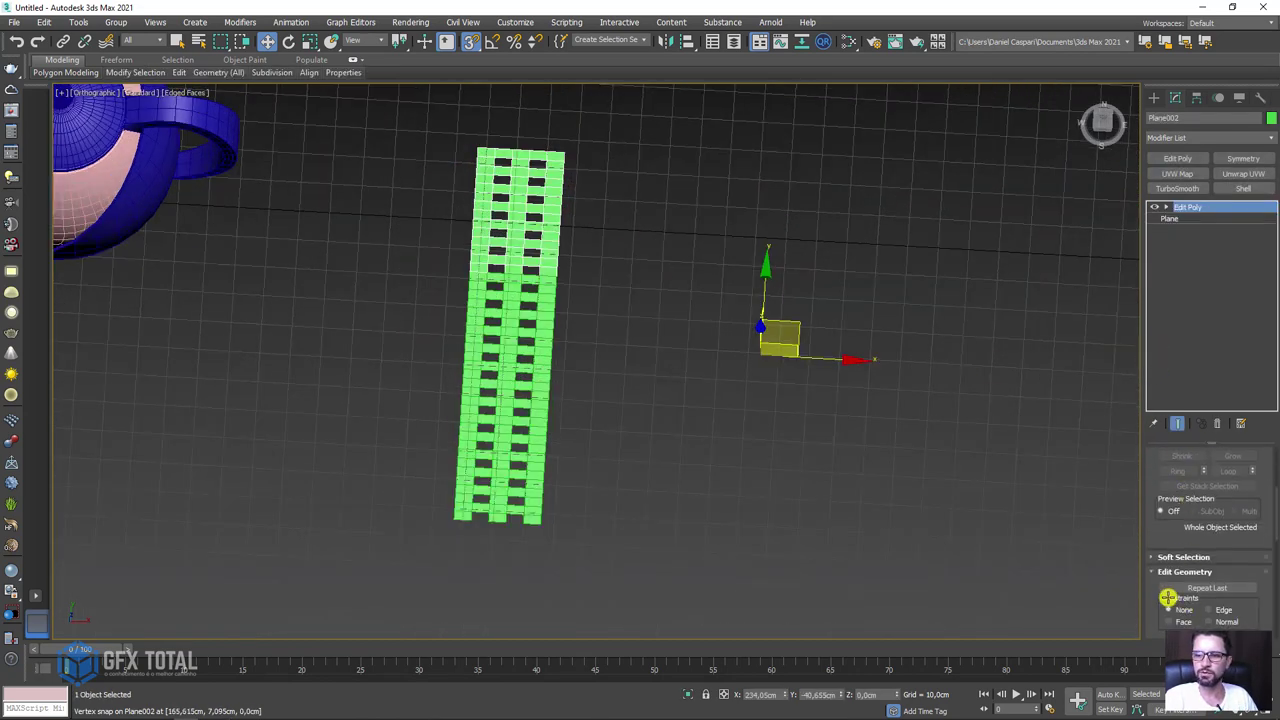
scroll(1168, 597, down, 3)
scroll(1172, 560, down, 2)
click(1174, 470)
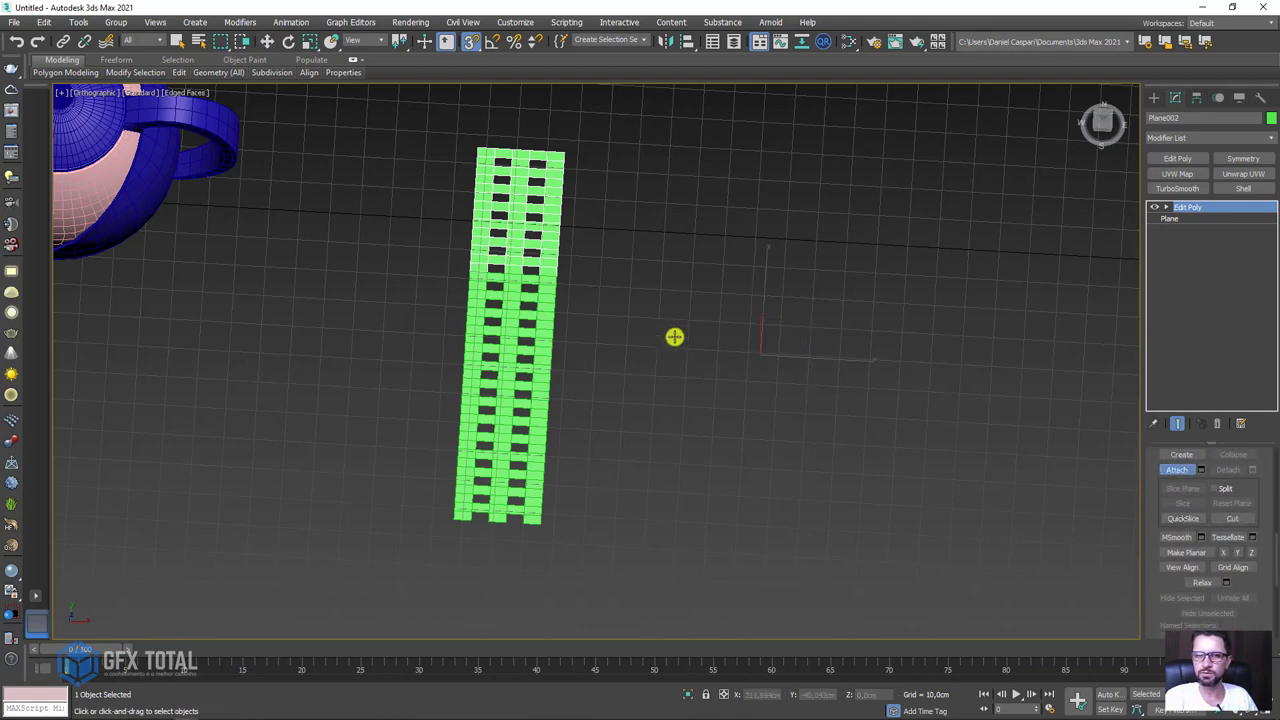
right_click(577, 400)
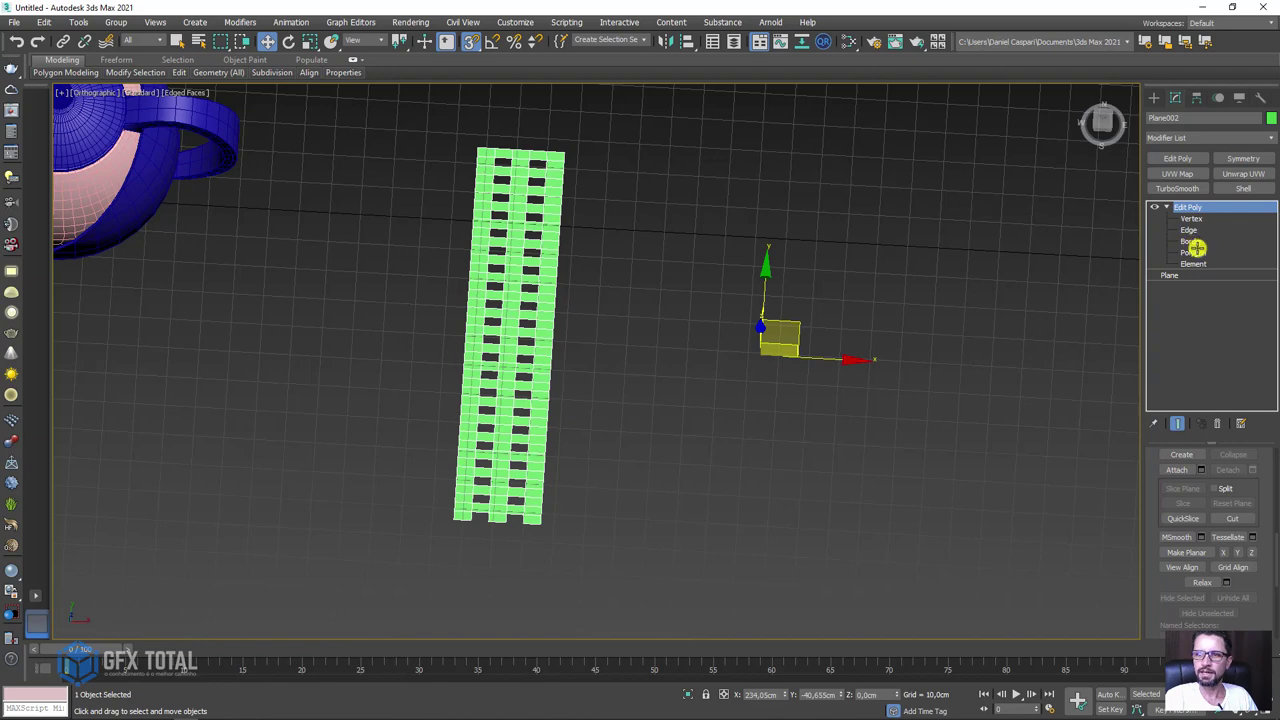
At Polygon level, offset the right column's faces to stagger the slots.
click(1196, 251)
alt+middle_drag(760, 320, 728, 222)
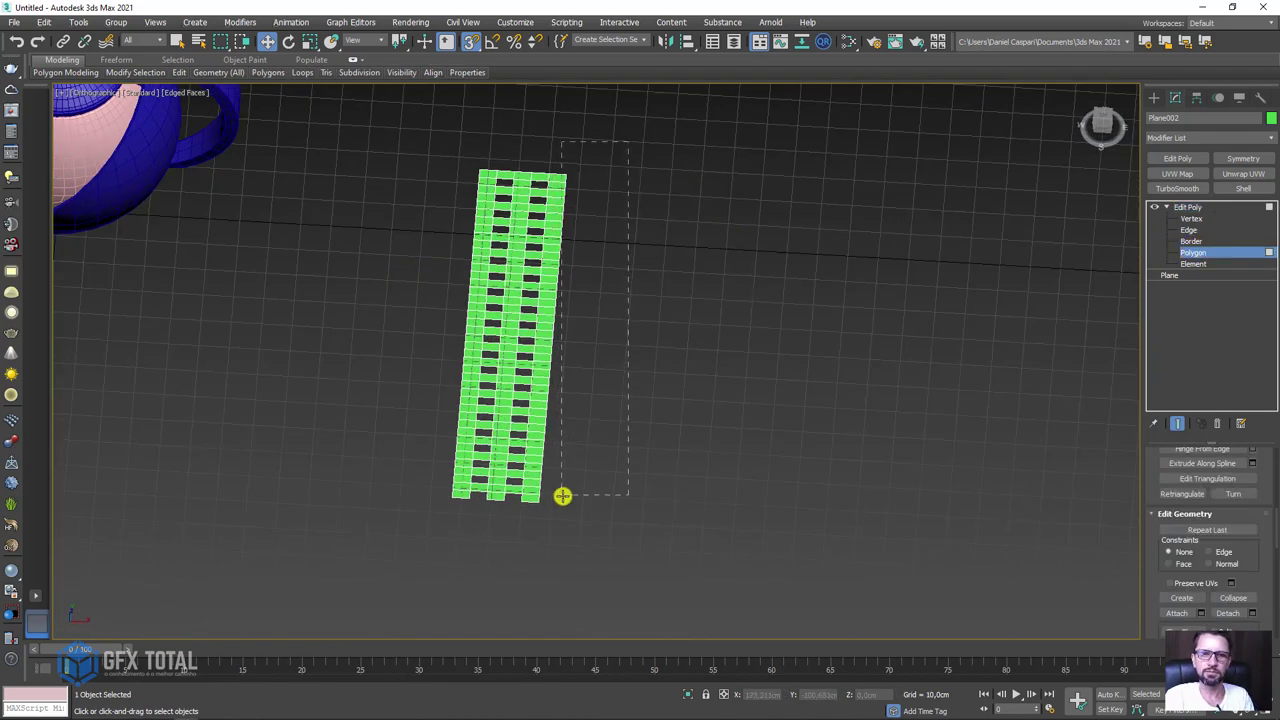
drag(562, 496, 563, 497)
drag(563, 586, 557, 440)
mouse_move(598, 483)
mouse_down()
mouse_move(550, 271)
mouse_move(568, 458)
mouse_up()
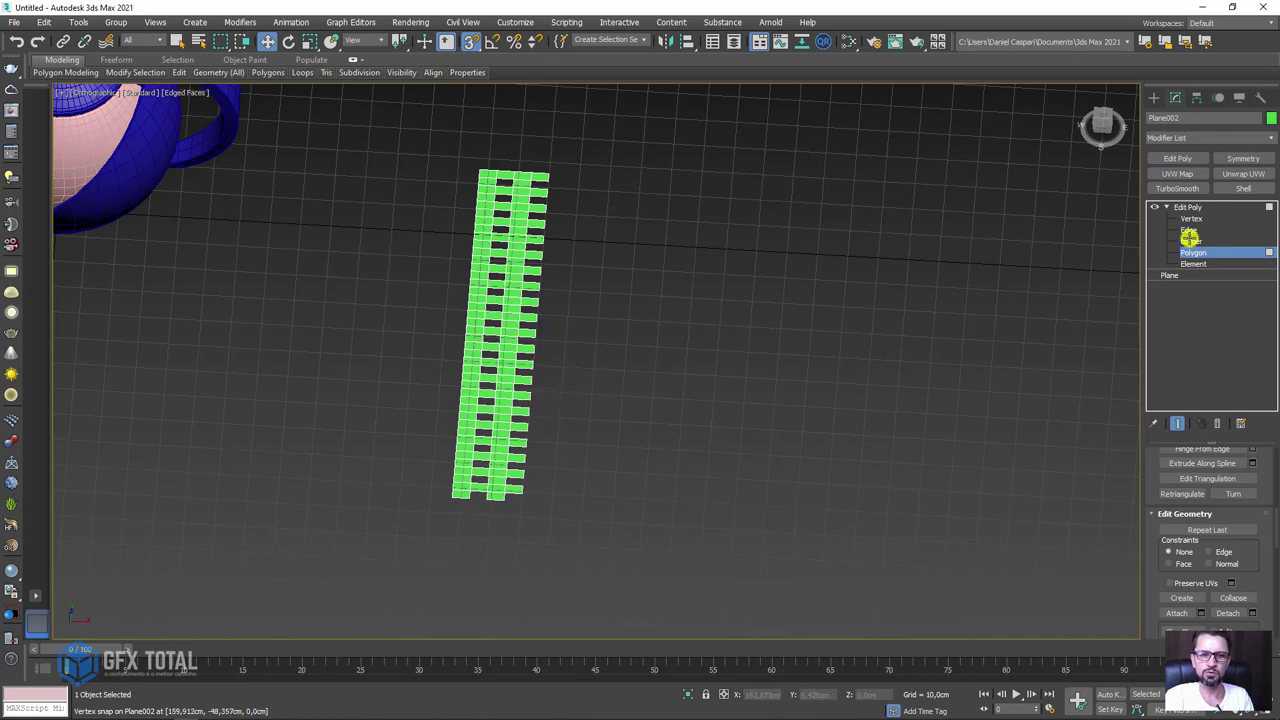
scroll(450, 495, up, 4)
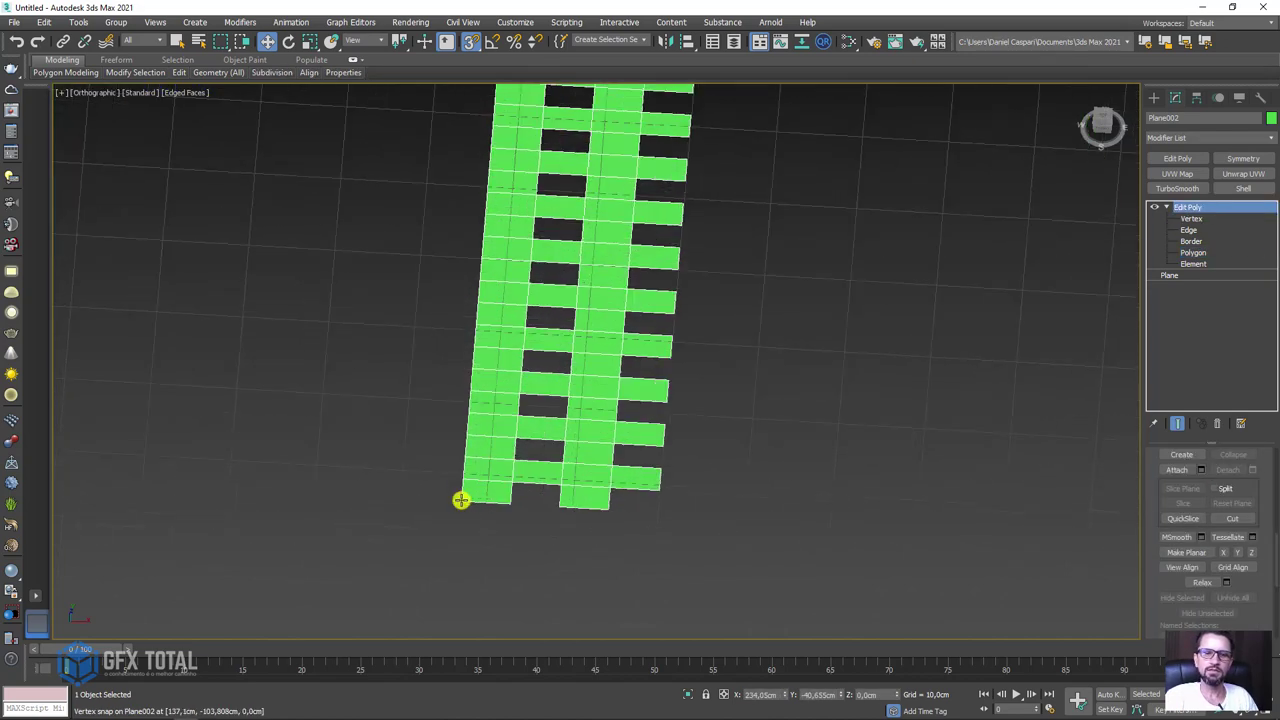
Clone the strip sideways with vertex snap into a wide grid reaching Plane013.
shift+drag(462, 498, 658, 514)
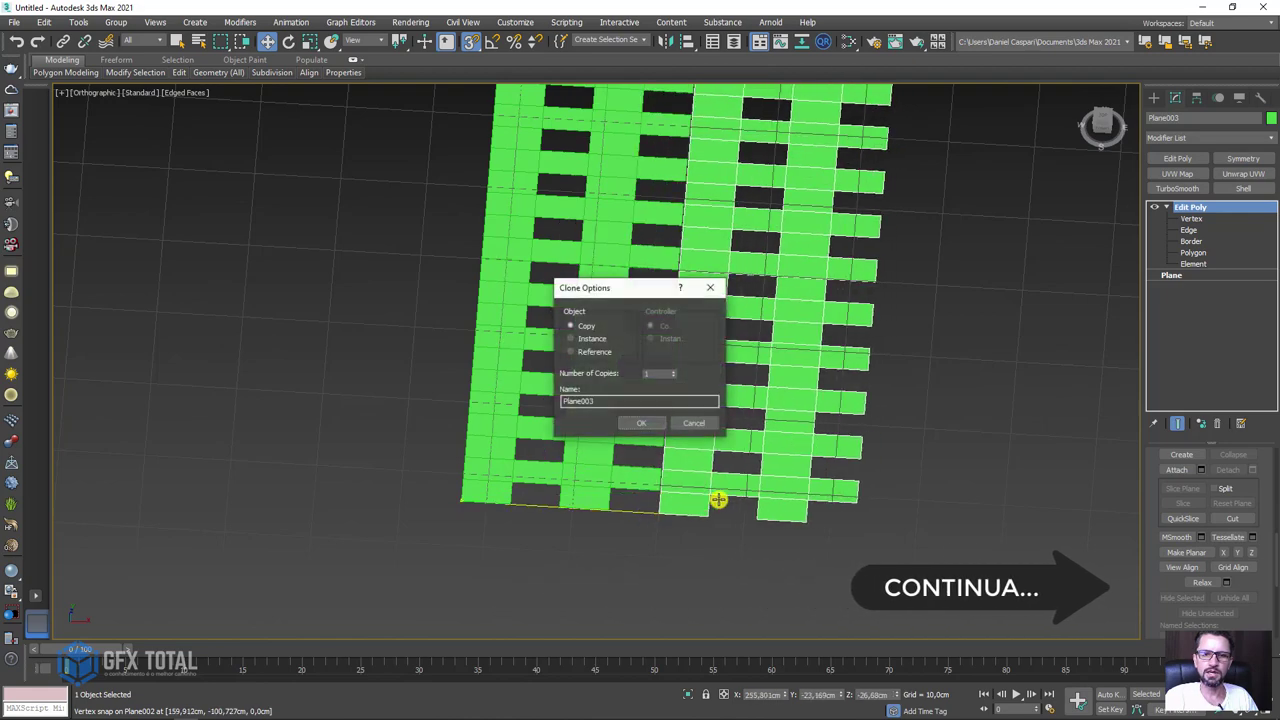
click(694, 424)
shift+drag(466, 481, 662, 494)
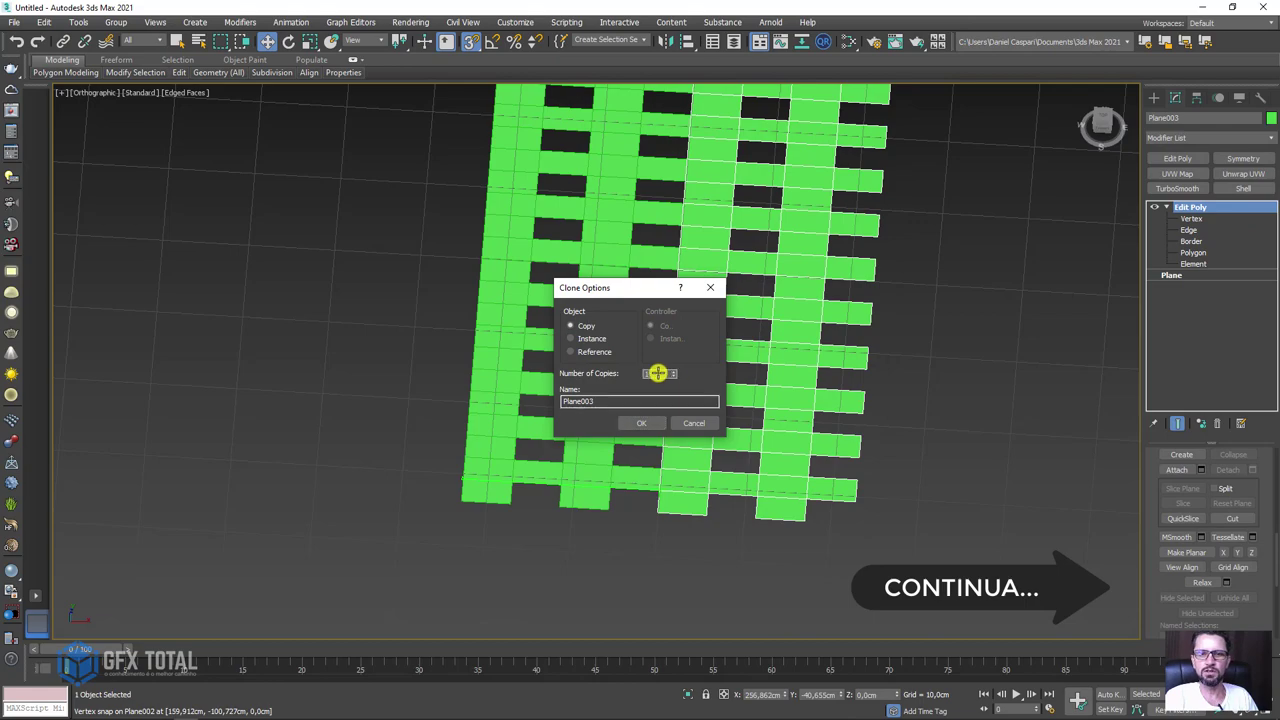
click(641, 423)
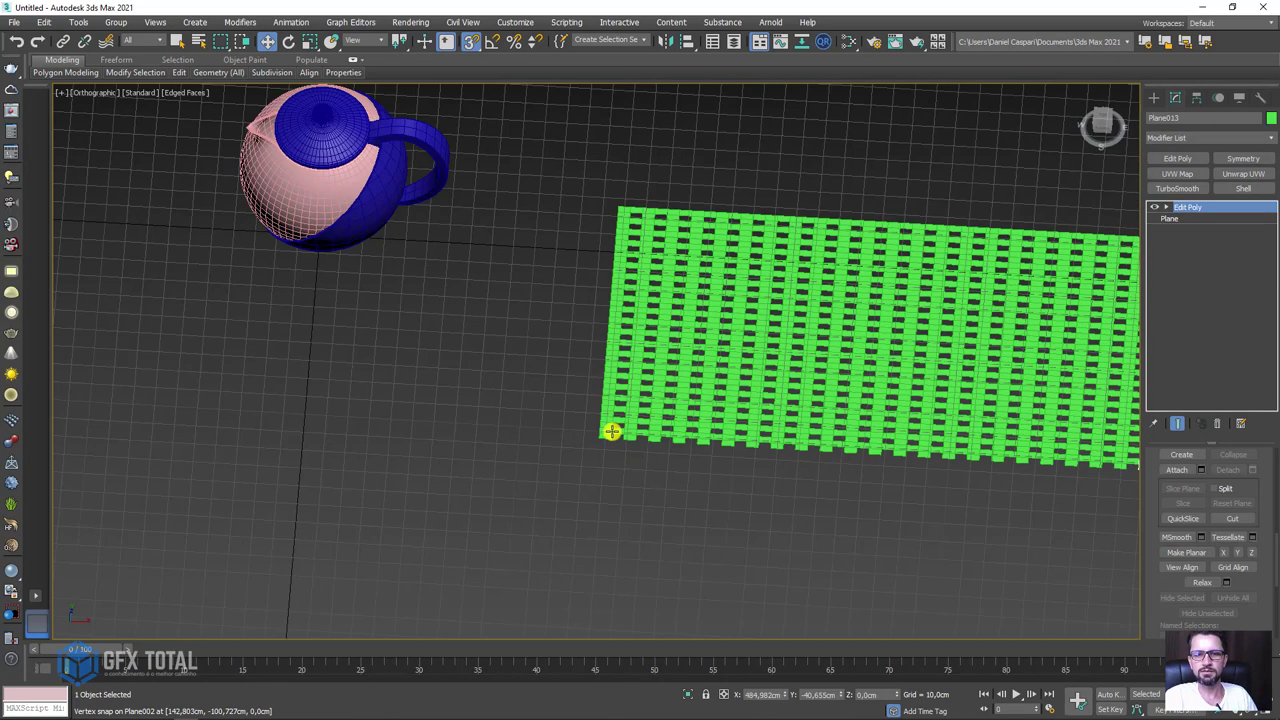